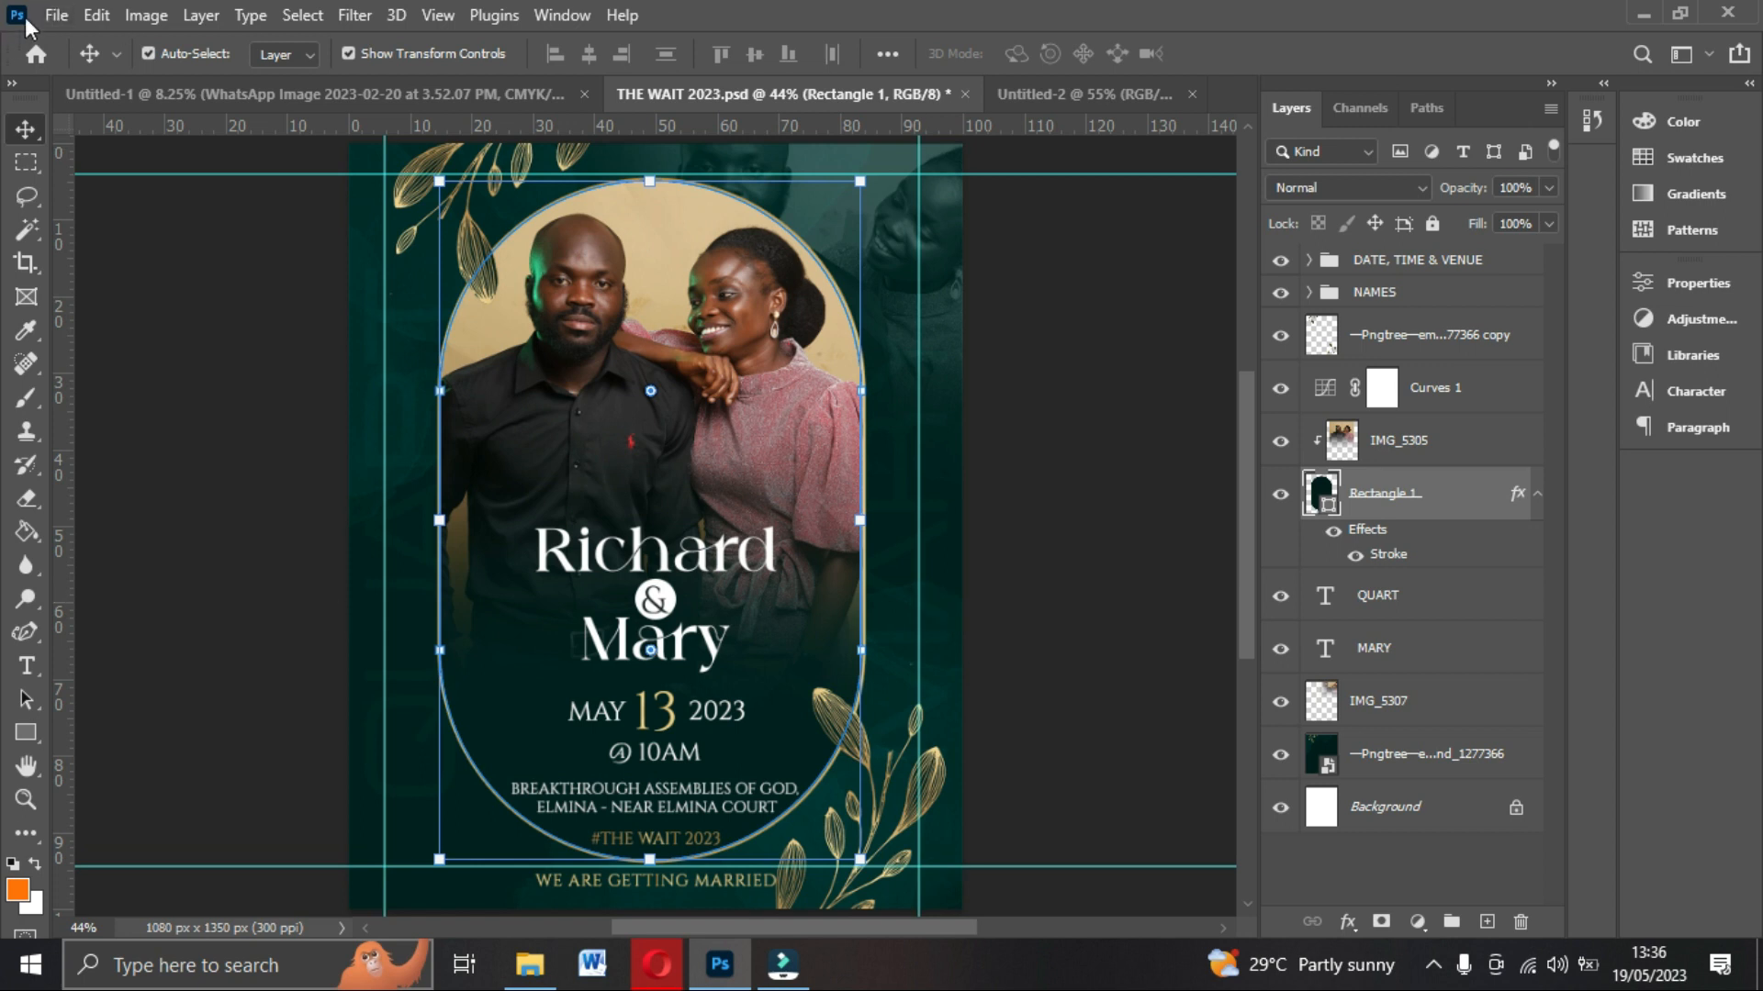
Start a new document and name it WEDDING INVITATION.
left_click(55, 16)
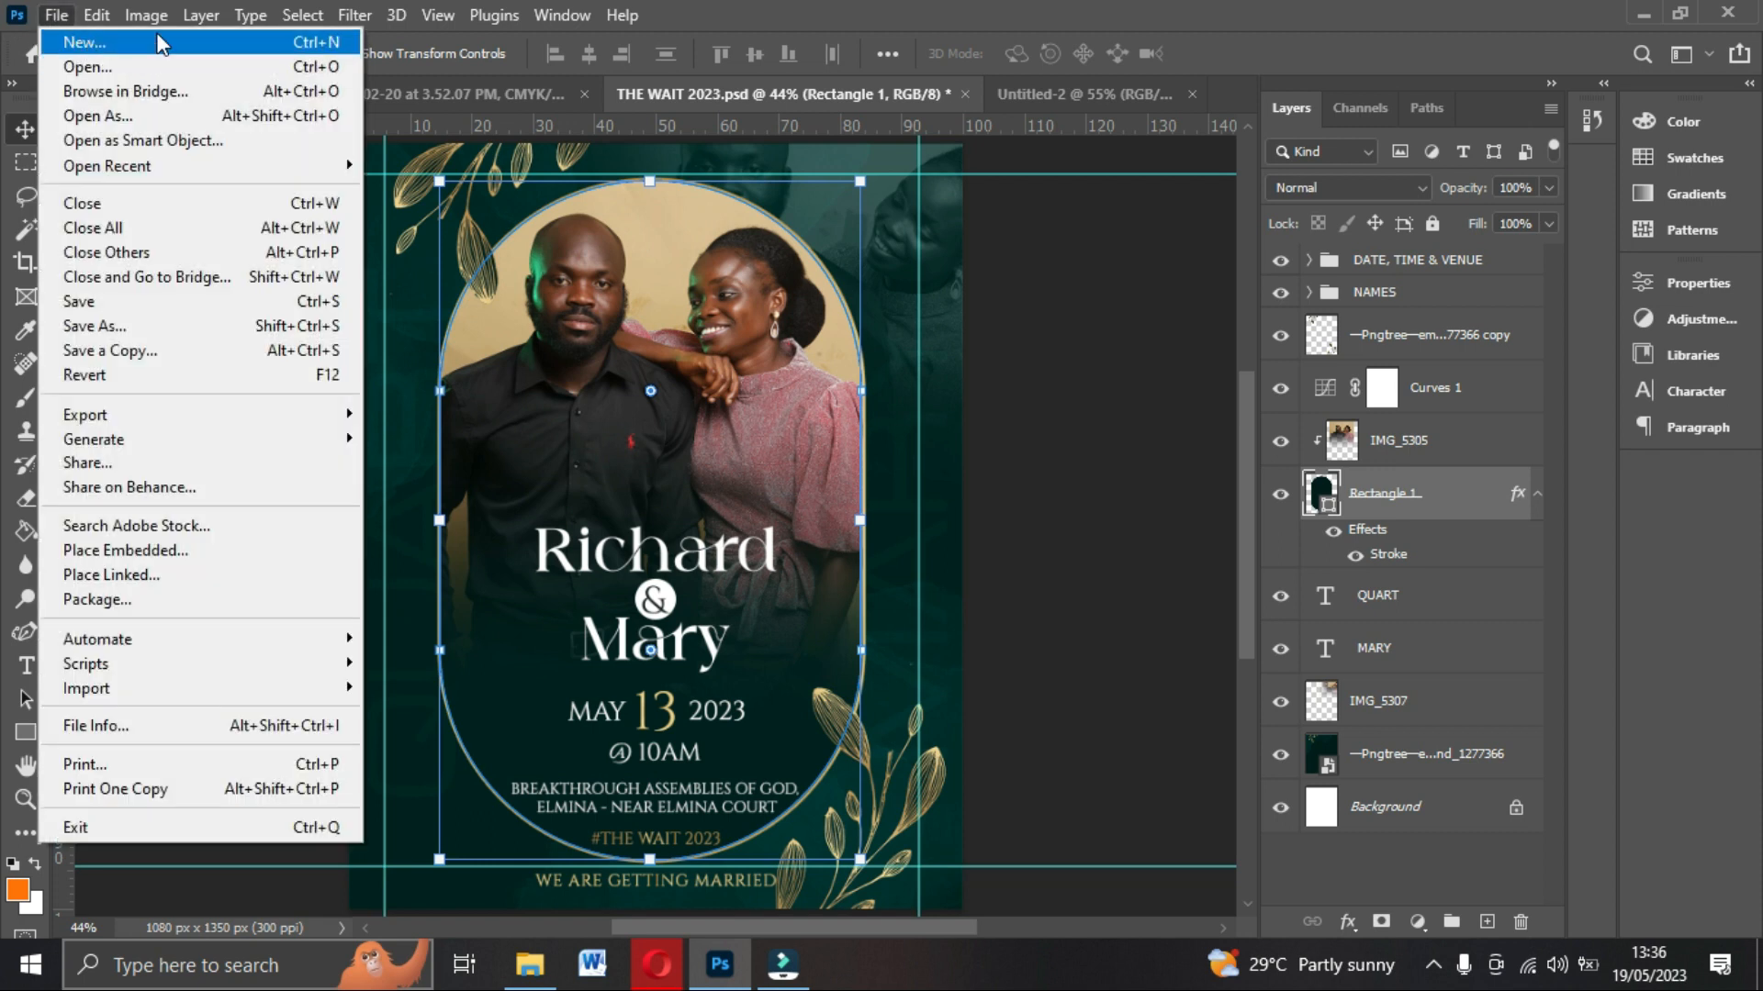
left_click(55, 16)
left_click(80, 42)
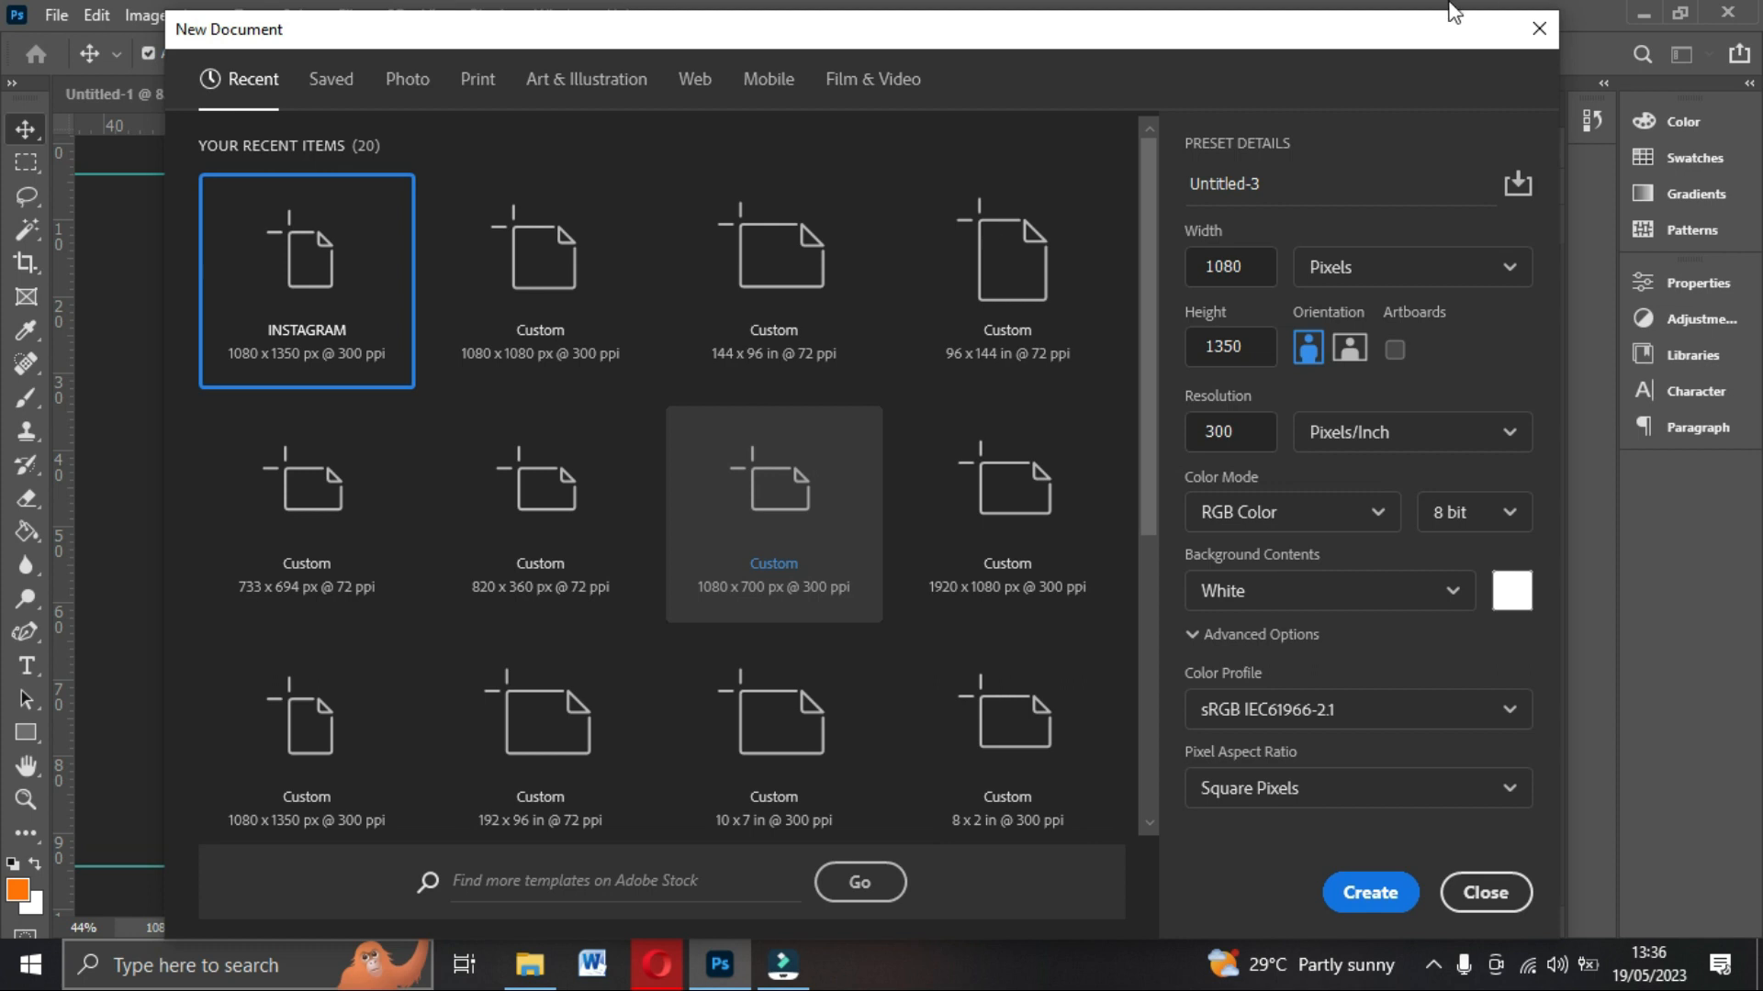
left_click_drag(1279, 181, 1160, 178)
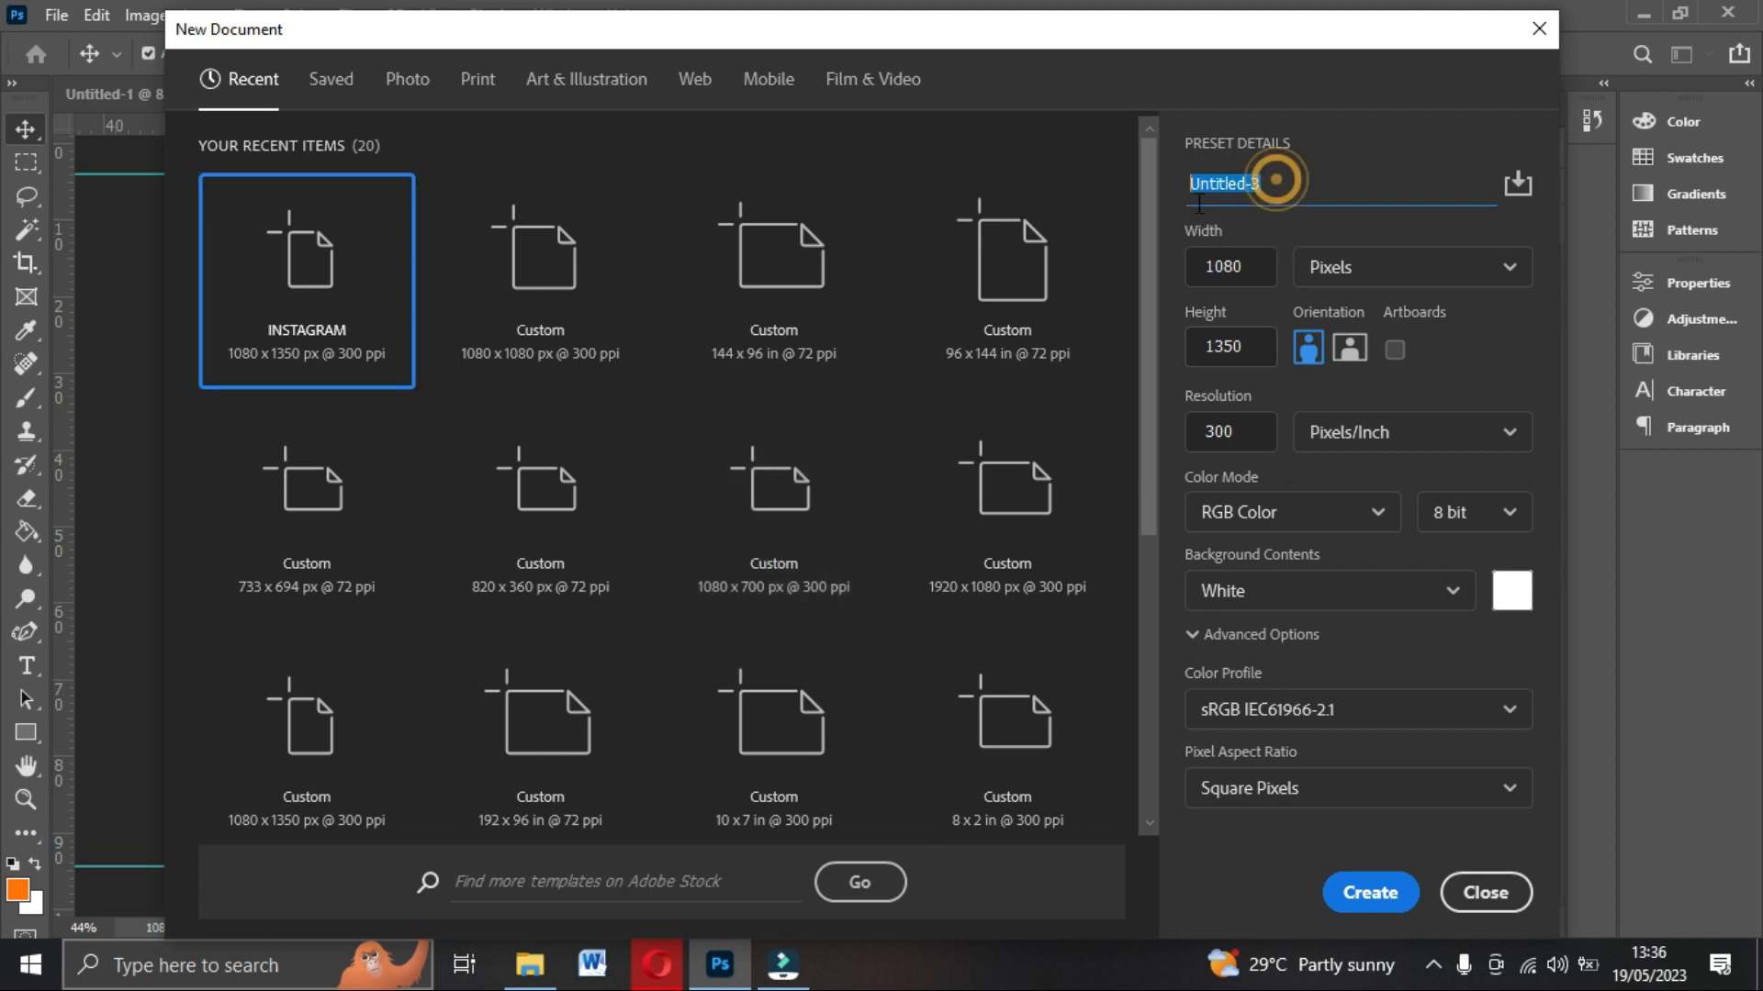
left_click_drag(1288, 173, 1170, 195)
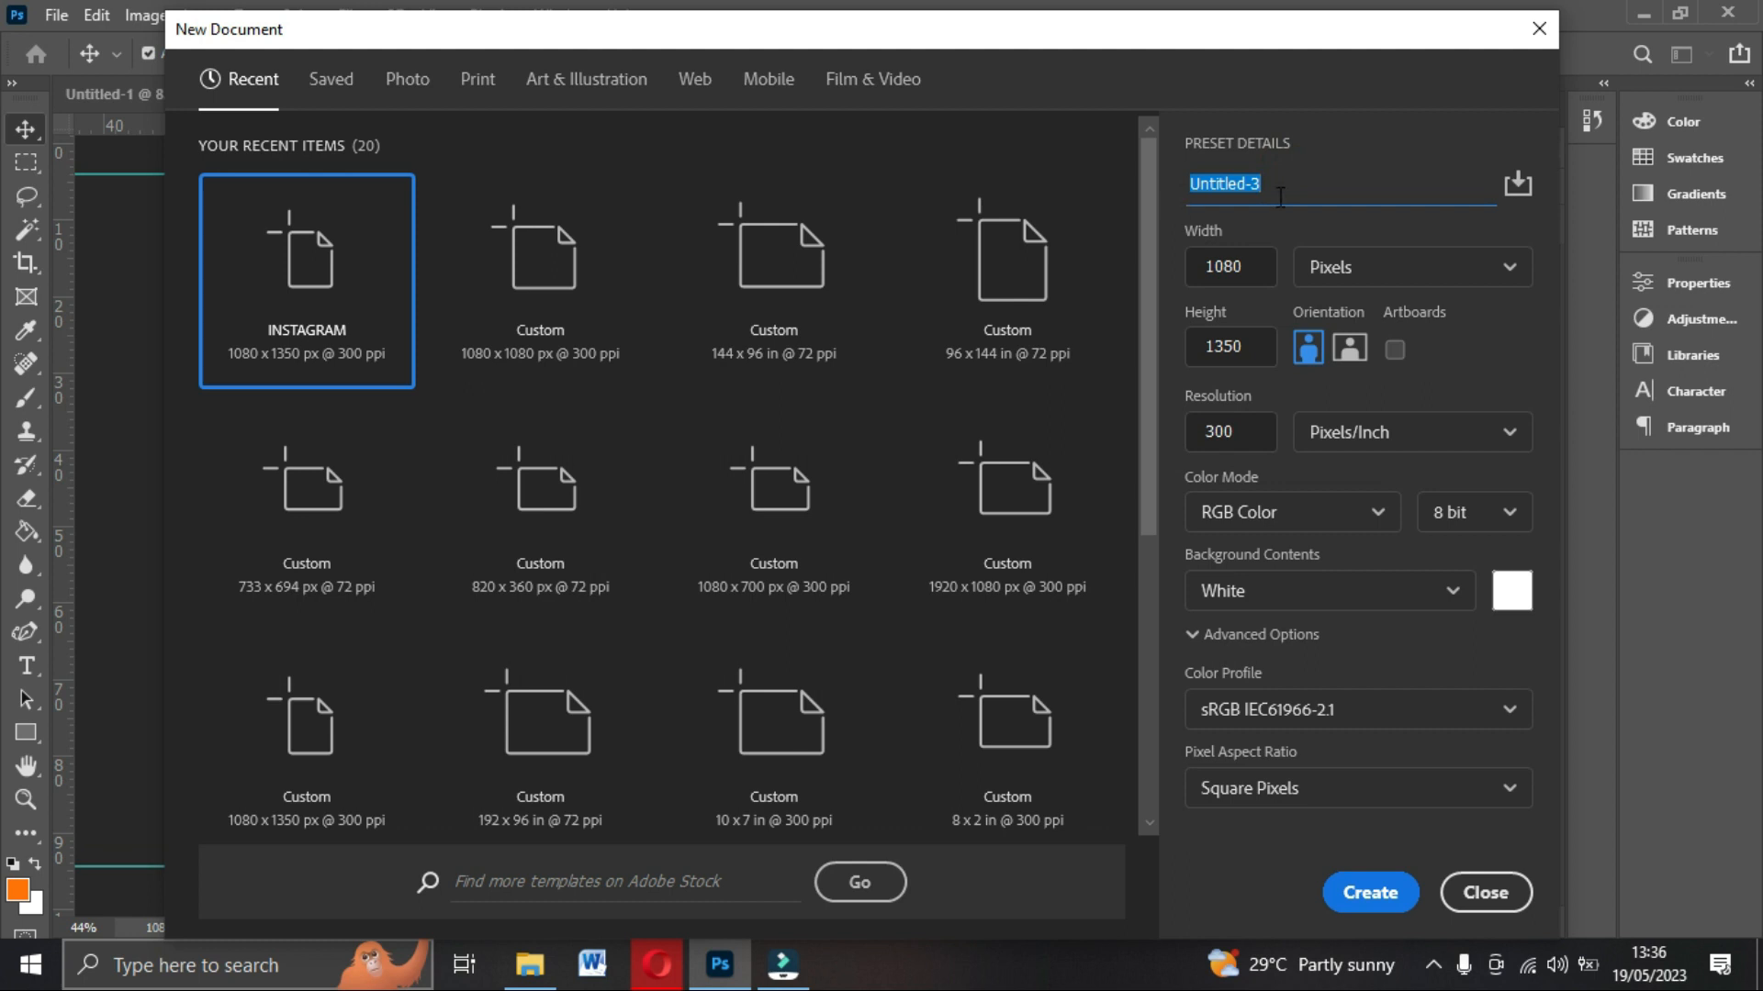
type("WEDDING INVIAT")
key("BackSpace")
key("BackSpace")
type("TATION")
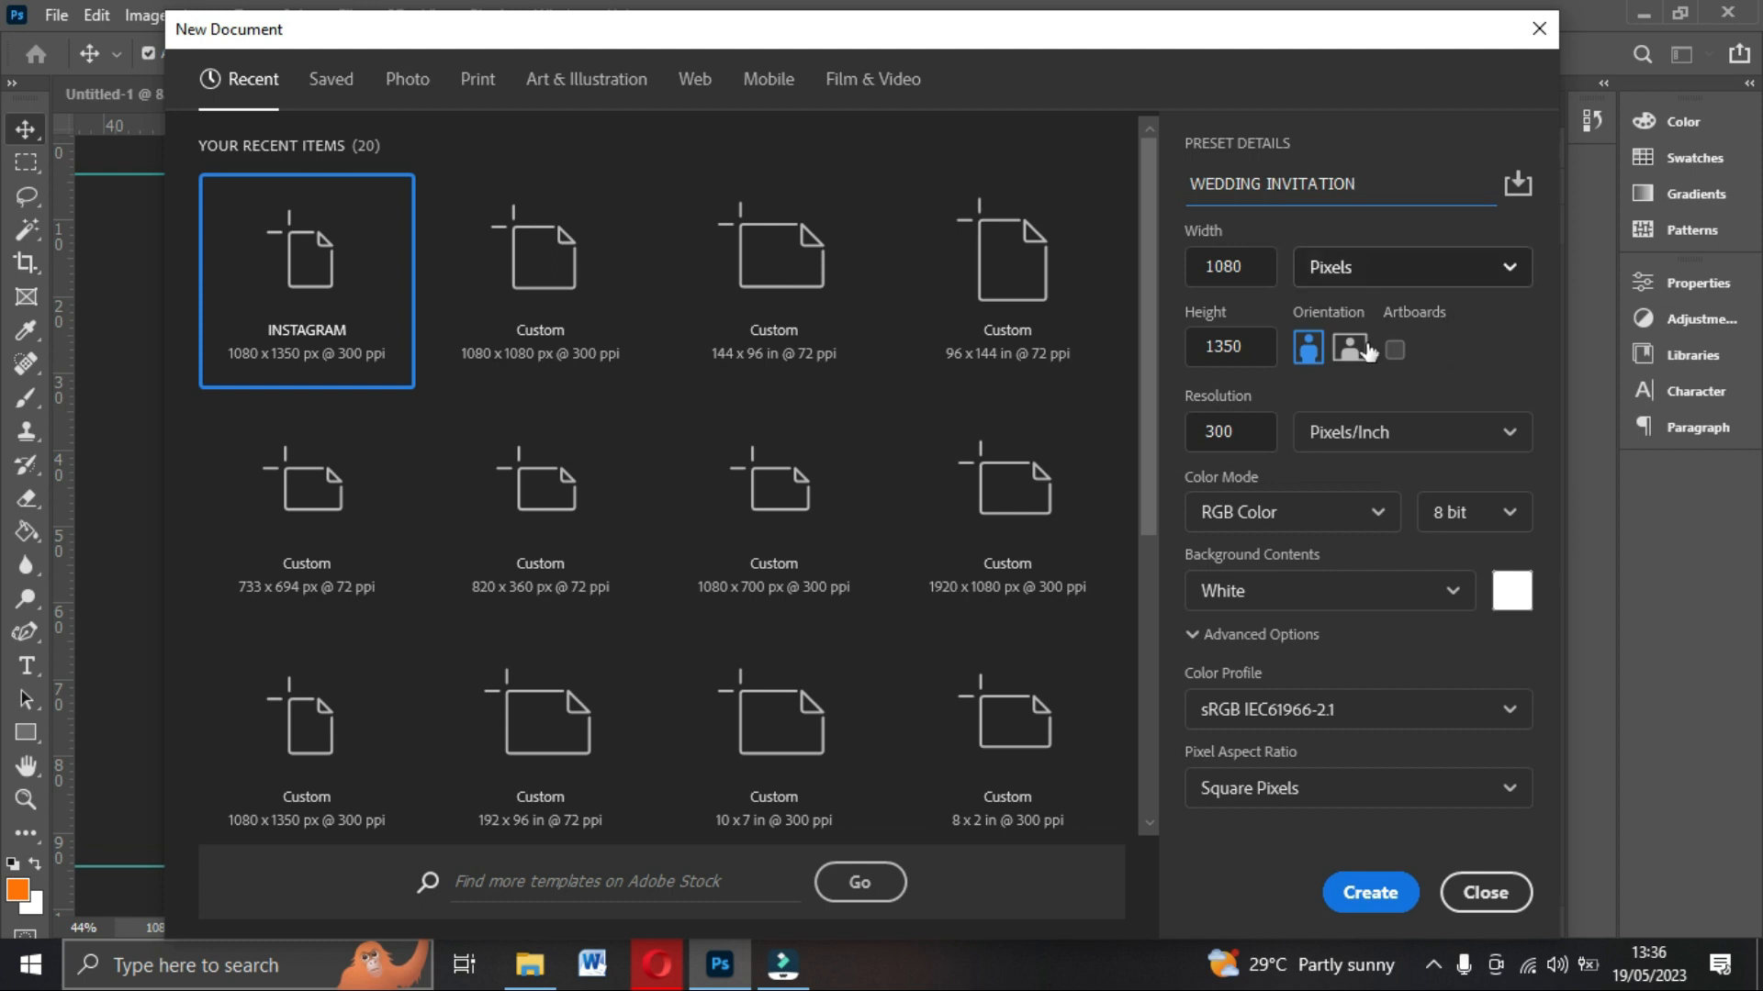
Create the document at 1080 x 1350 px and 300 pixels/inch.
left_click(1260, 267)
left_click(1221, 345)
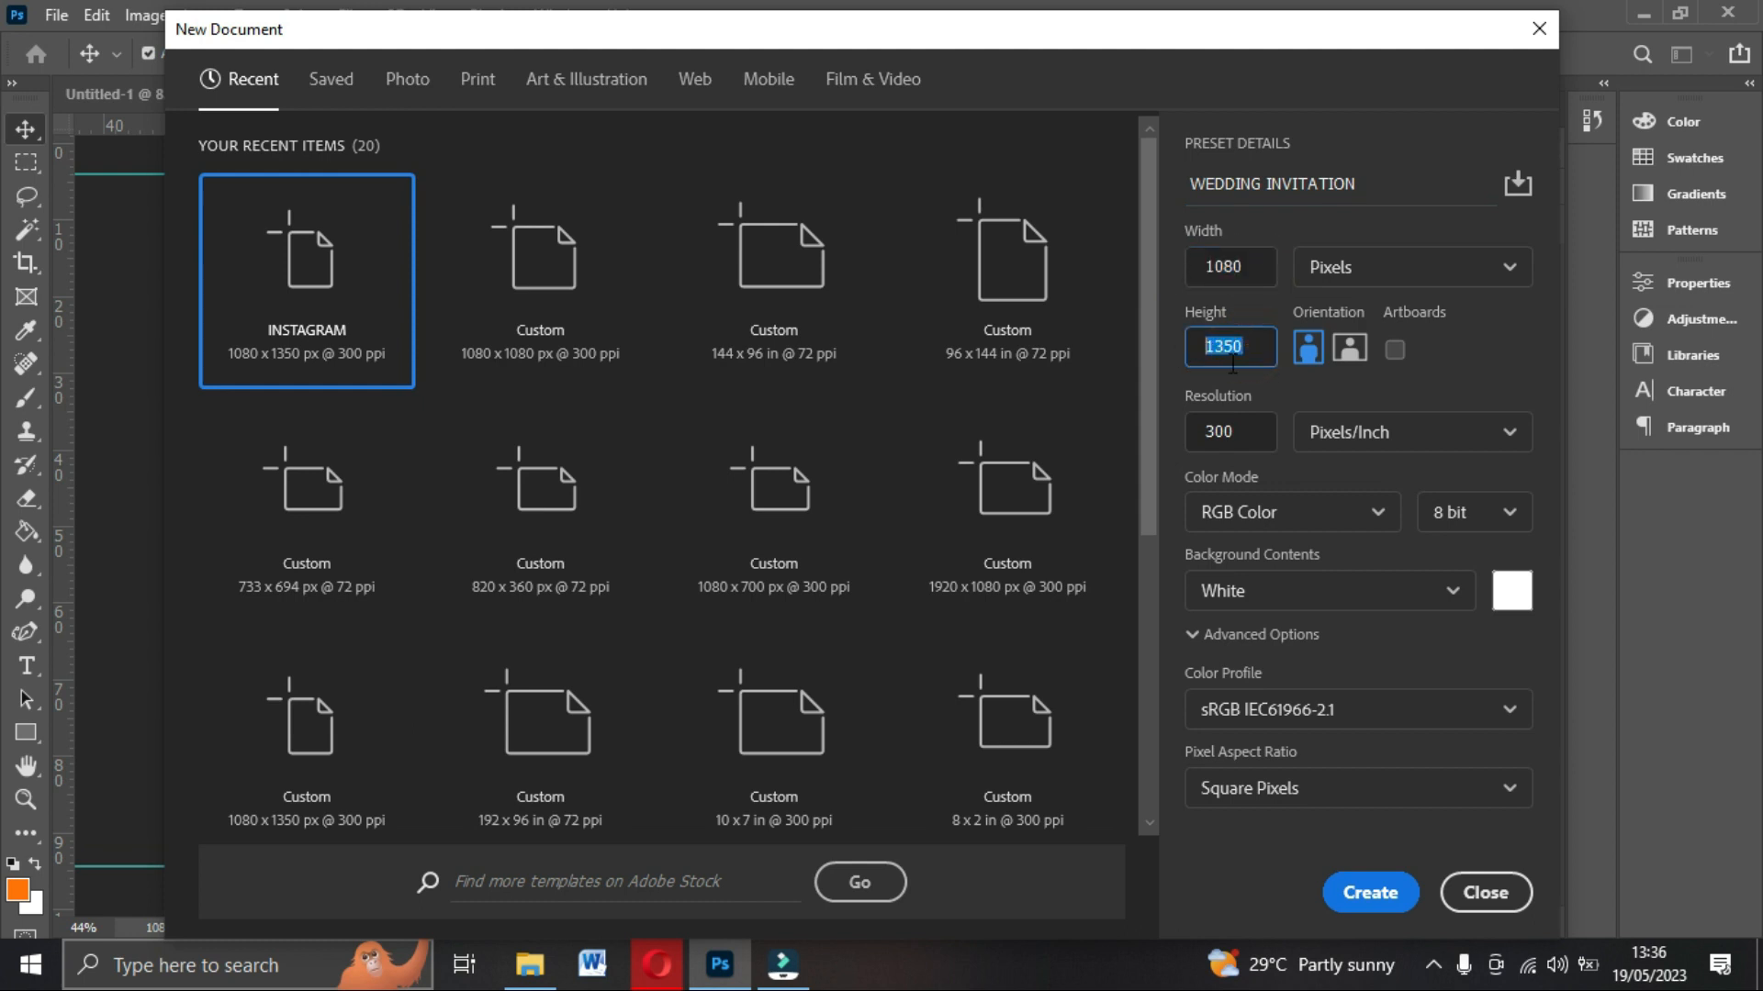
left_click(1244, 429)
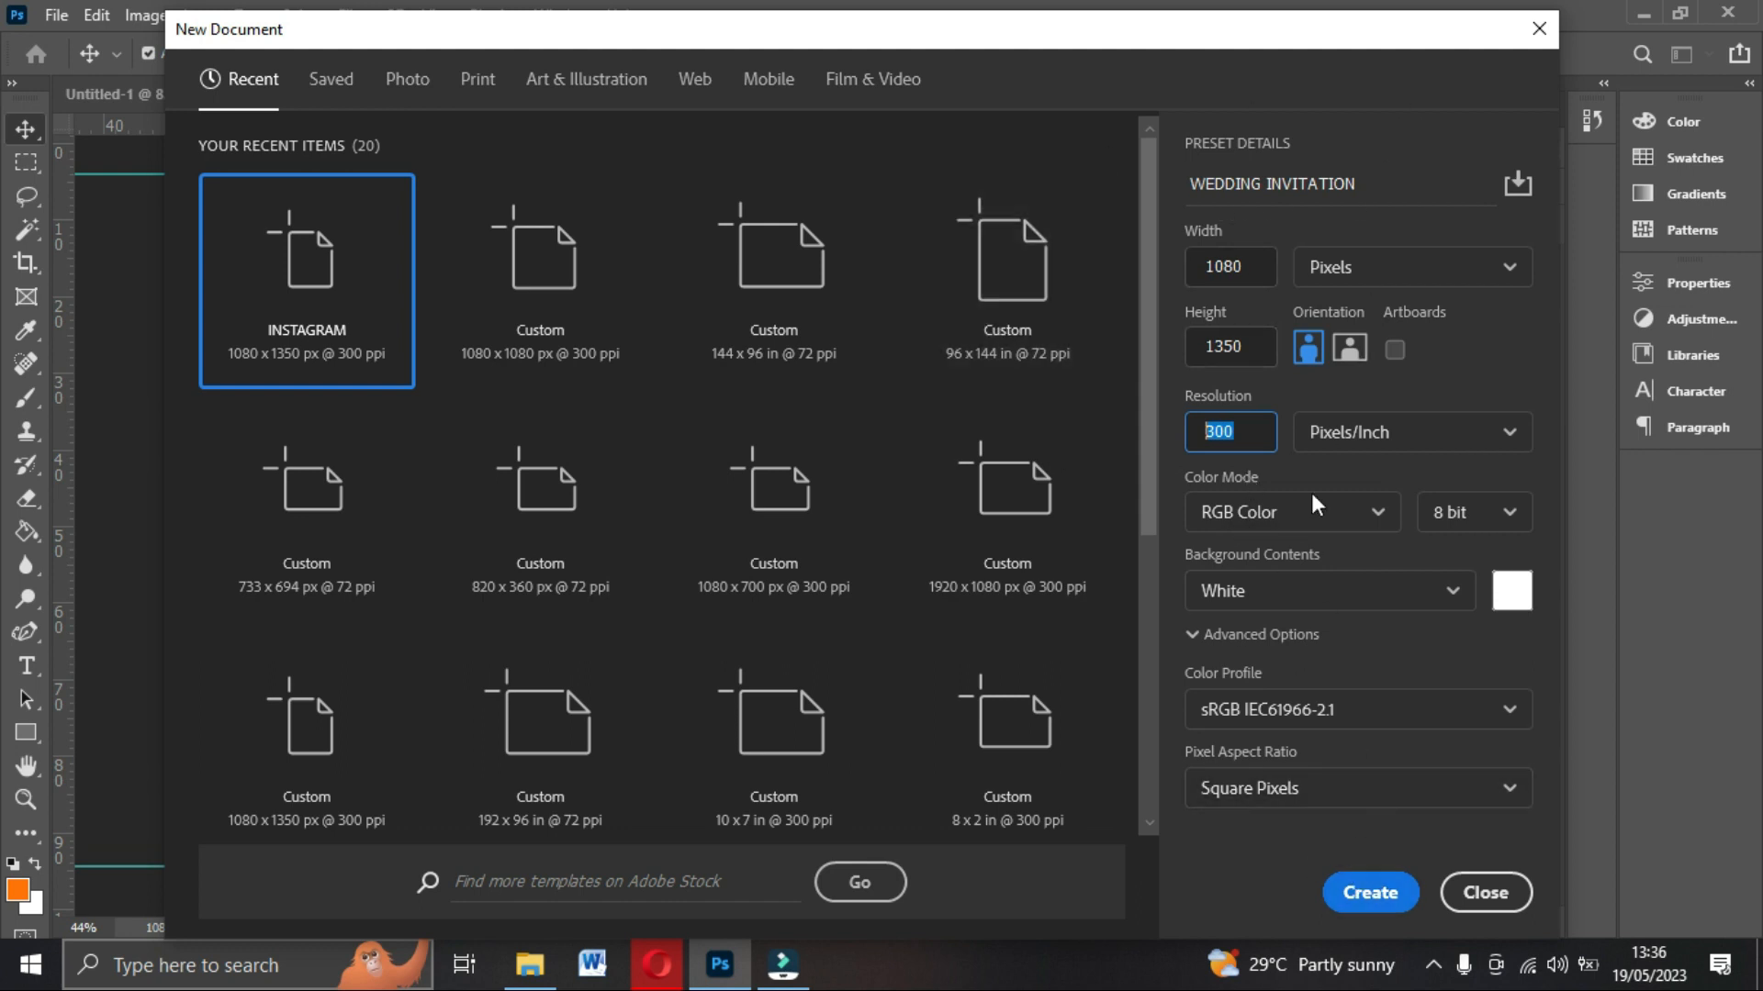
left_click(1368, 893)
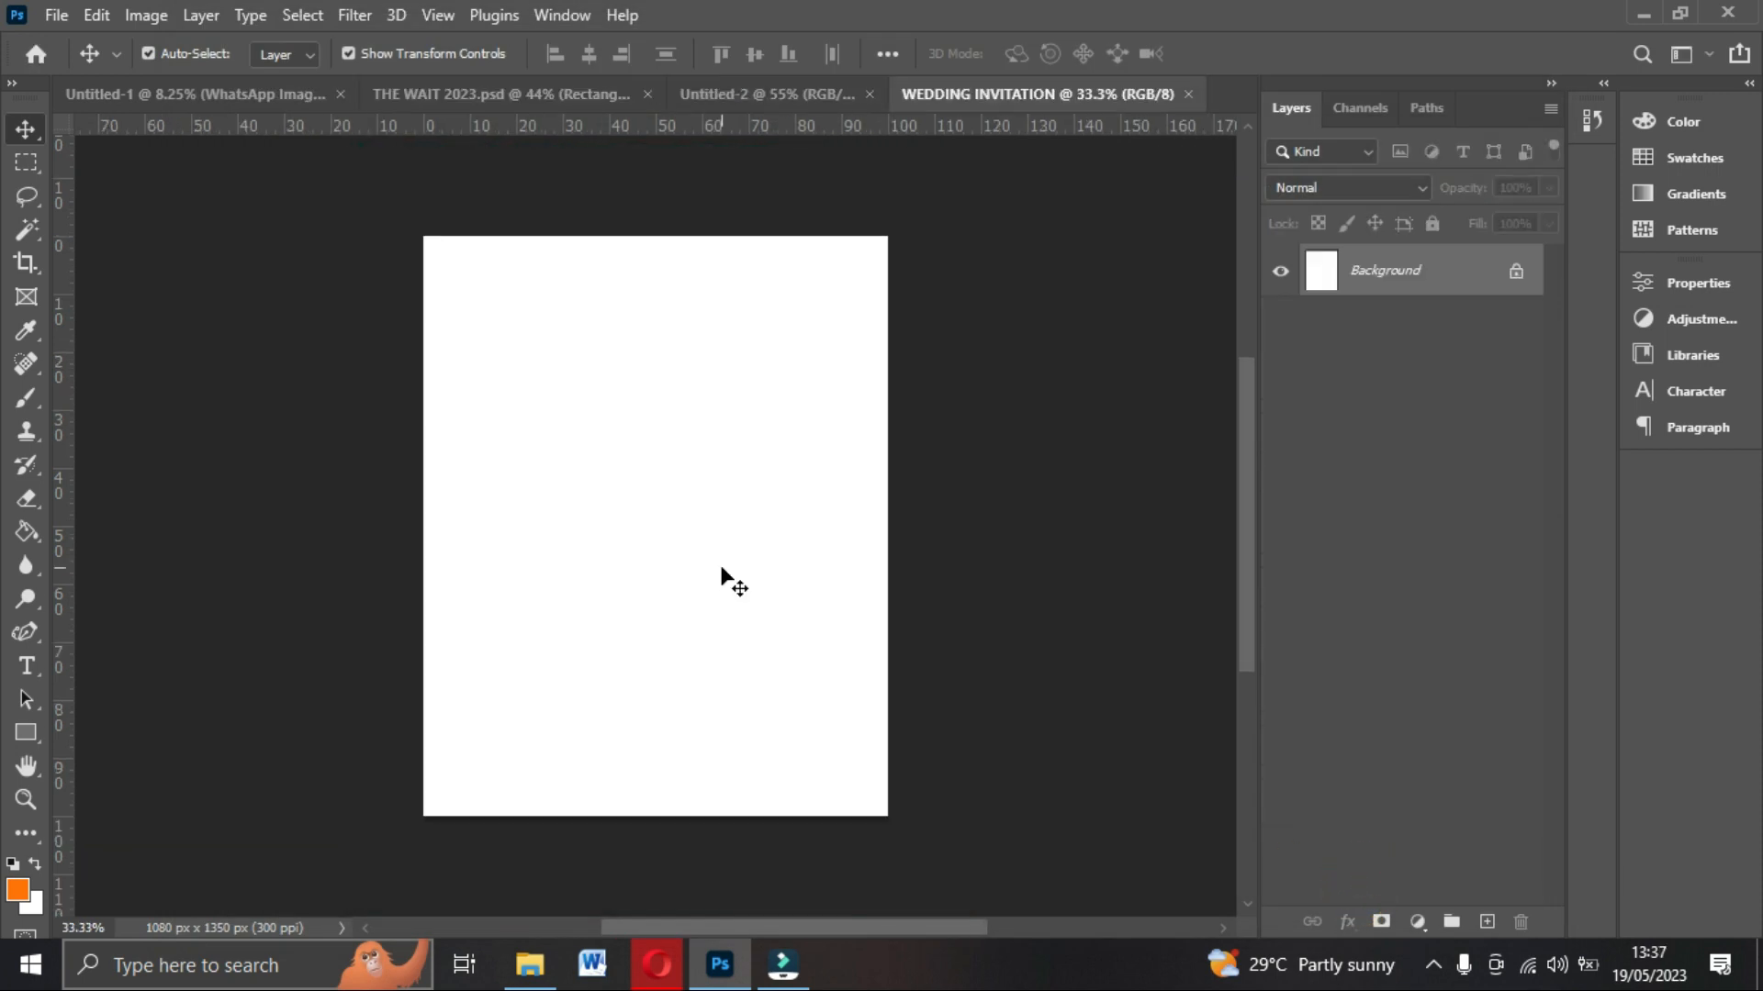
Add margin guides near the top, bottom, left and right edges of the canvas.
left_click(1007, 434)
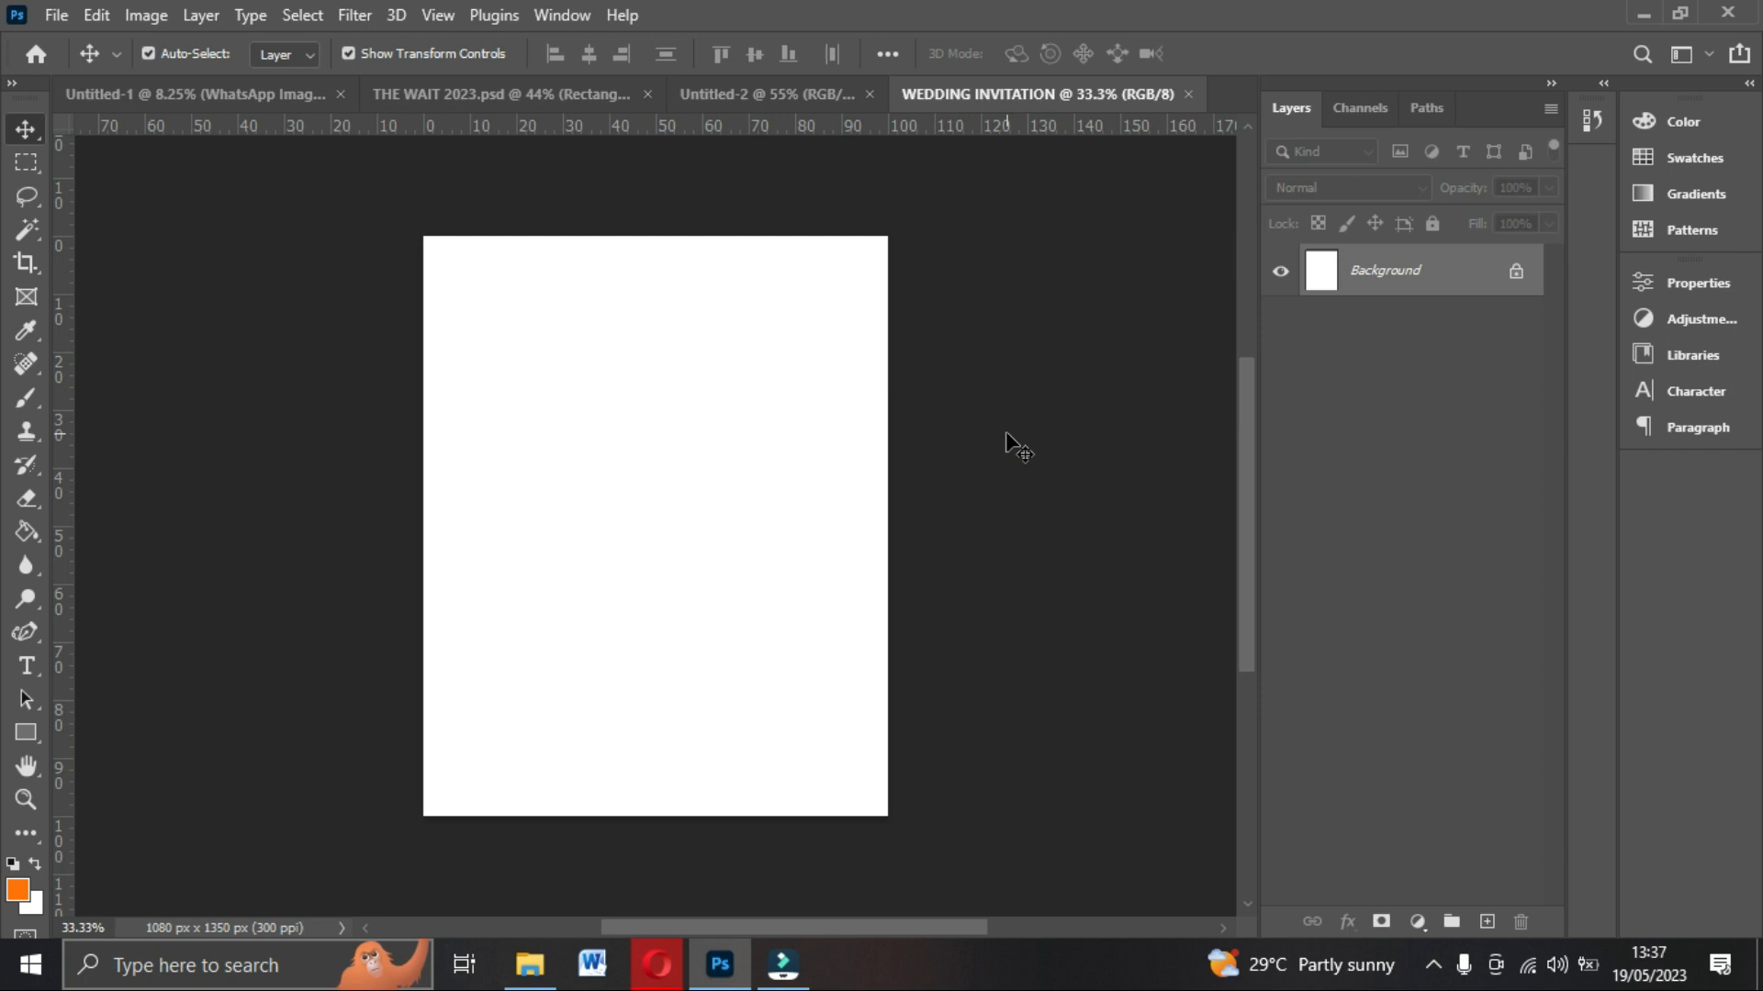
key("ctrl+0")
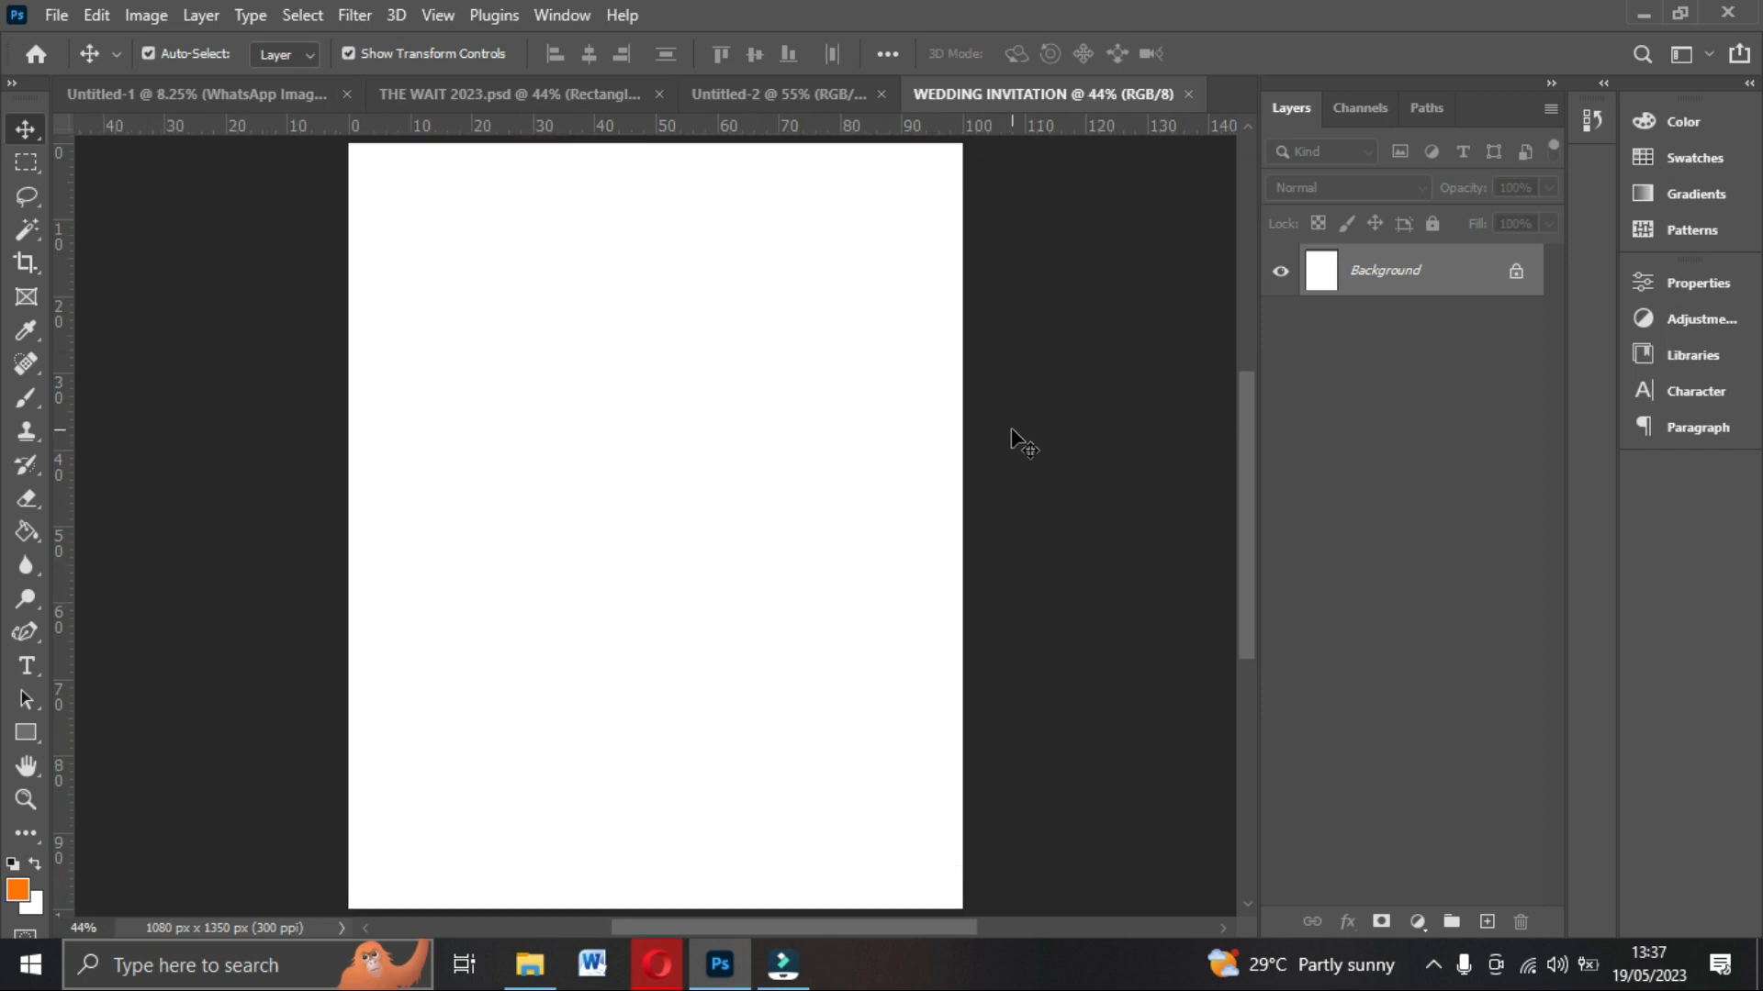
left_click_drag(662, 128, 661, 180)
left_click_drag(64, 460, 397, 458)
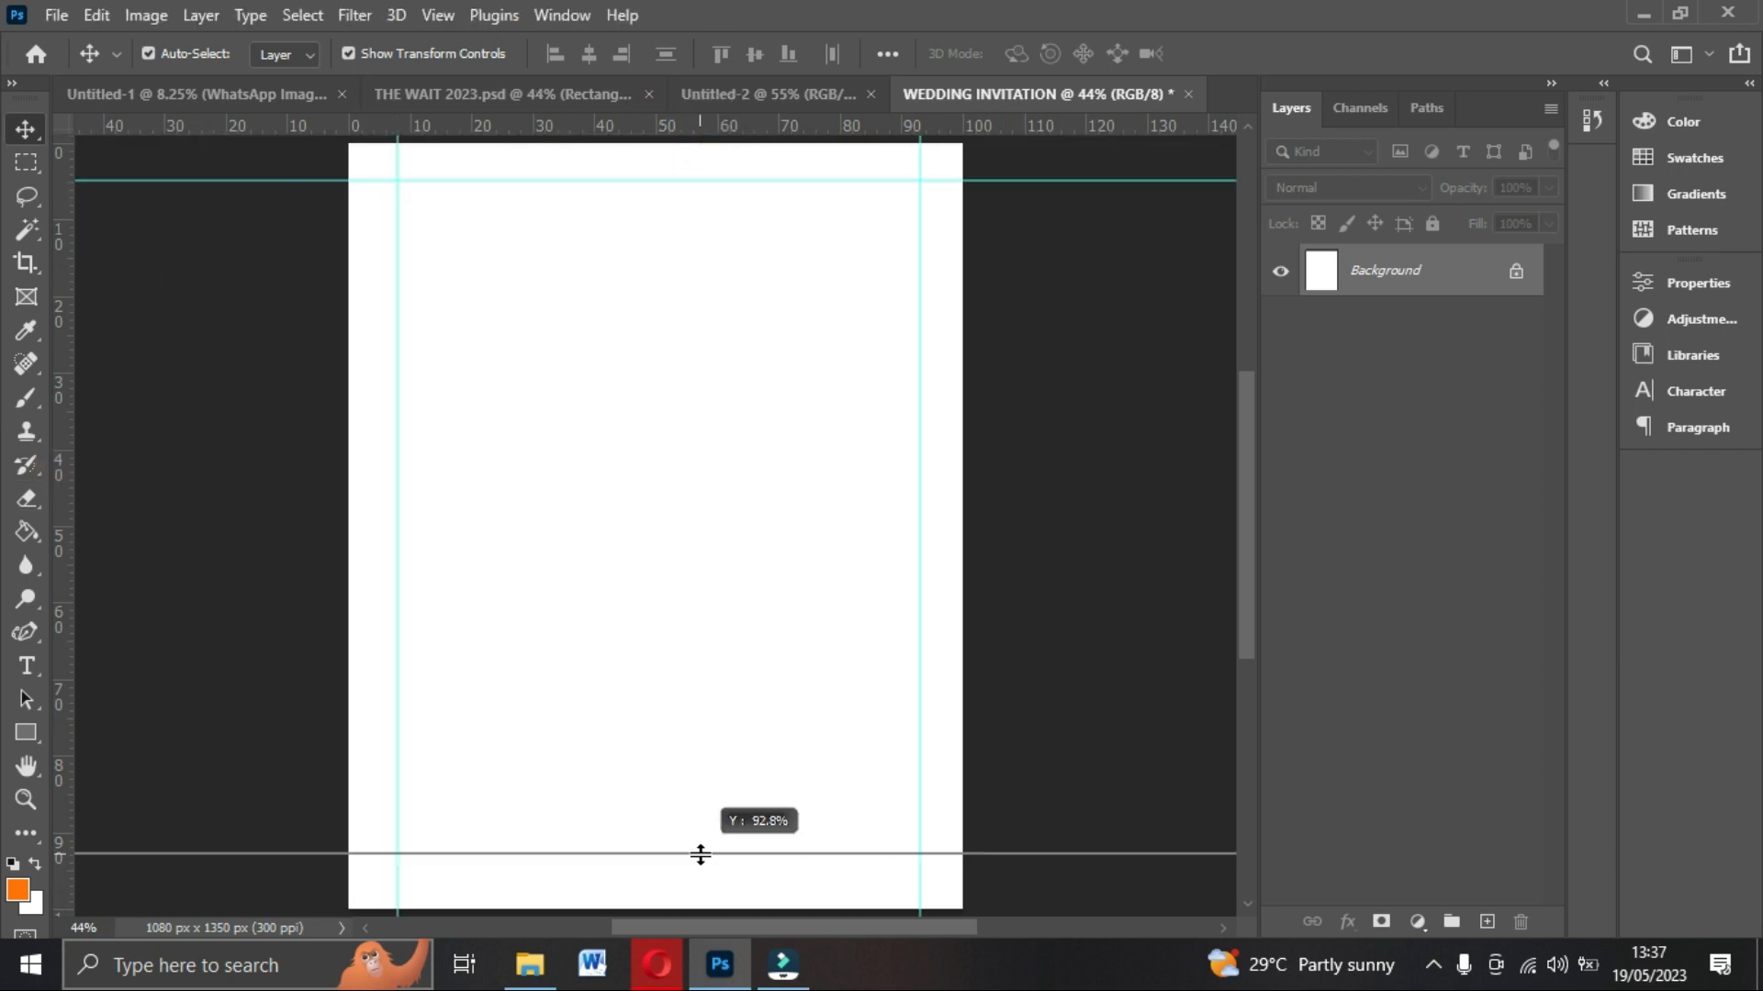
left_click_drag(700, 855, 700, 860)
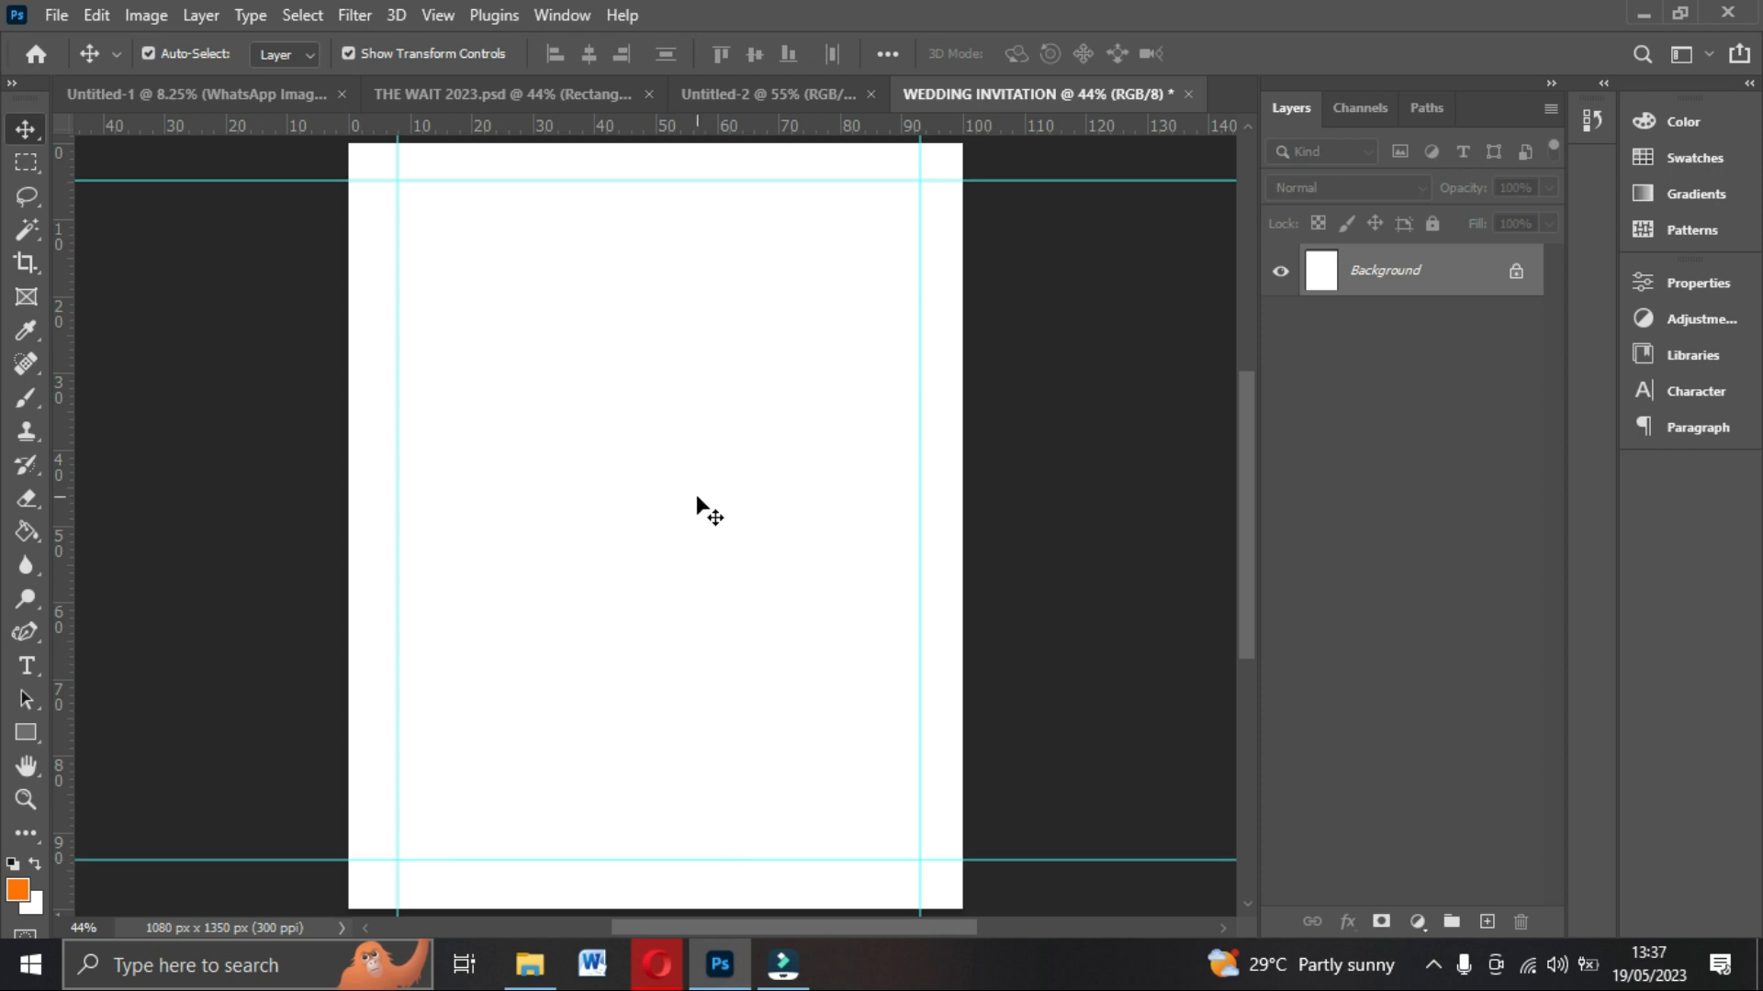
Place the emerald watercolor leaf background image from the Backgrounds1 folder and stretch it to fill the canvas.
left_click(532, 963)
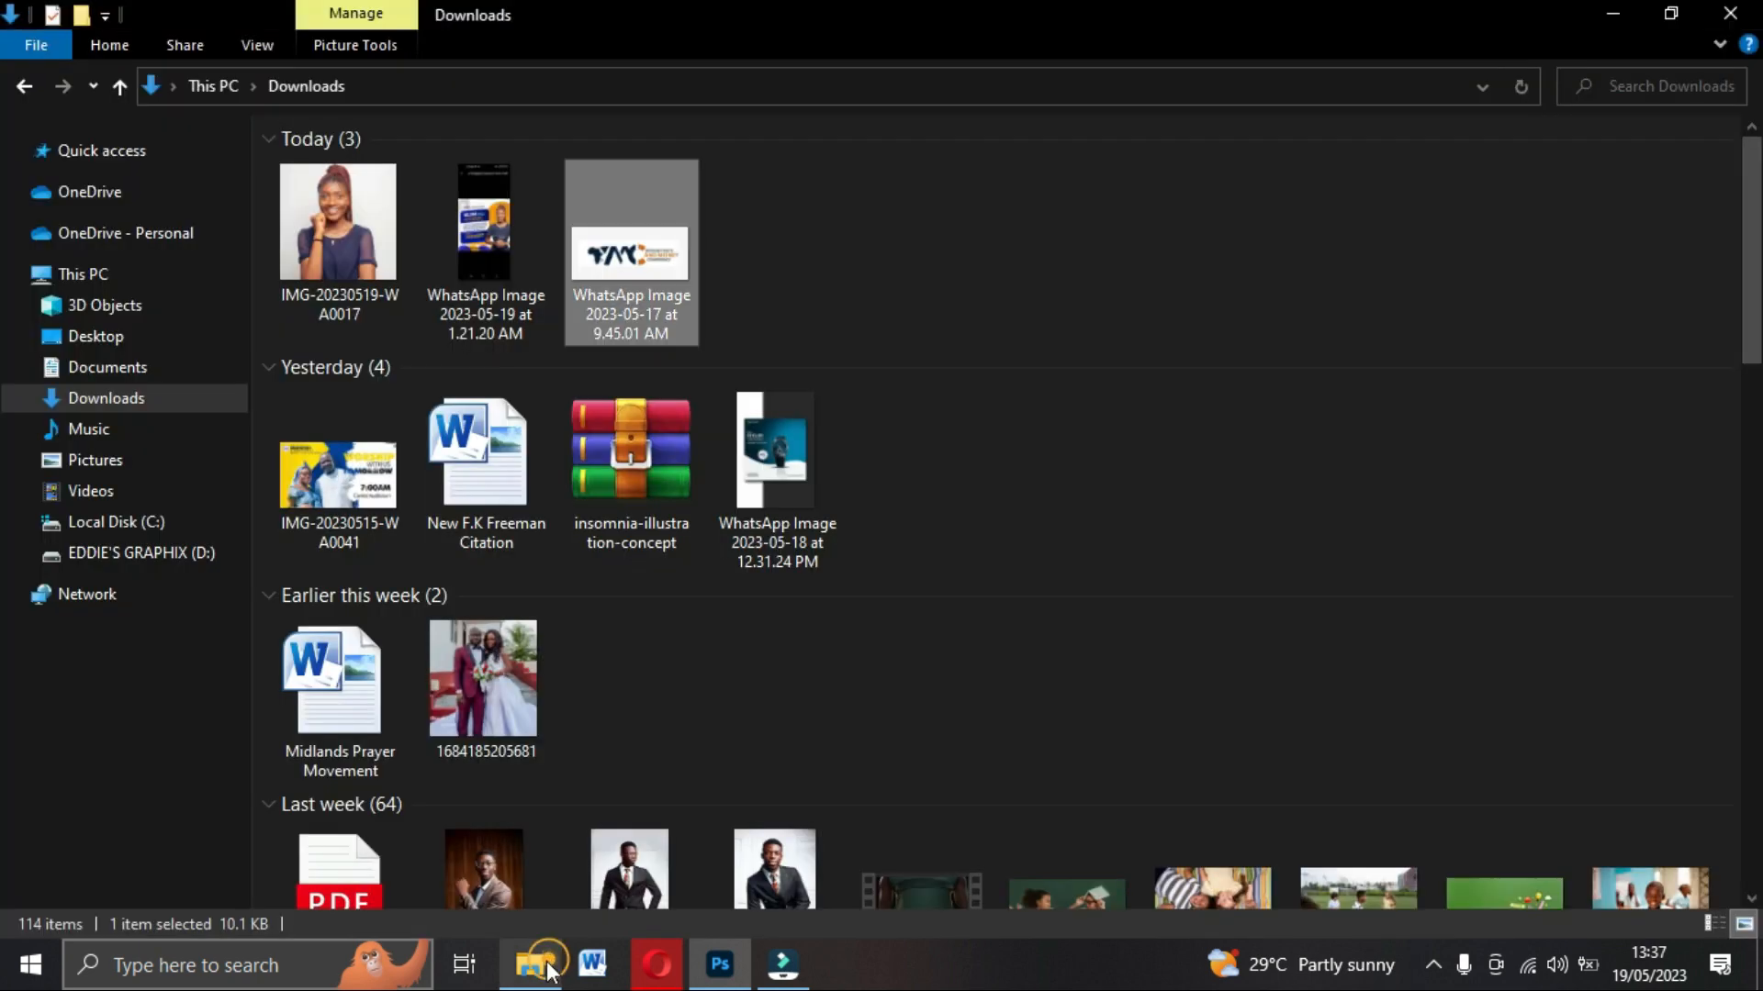
left_click(150, 554)
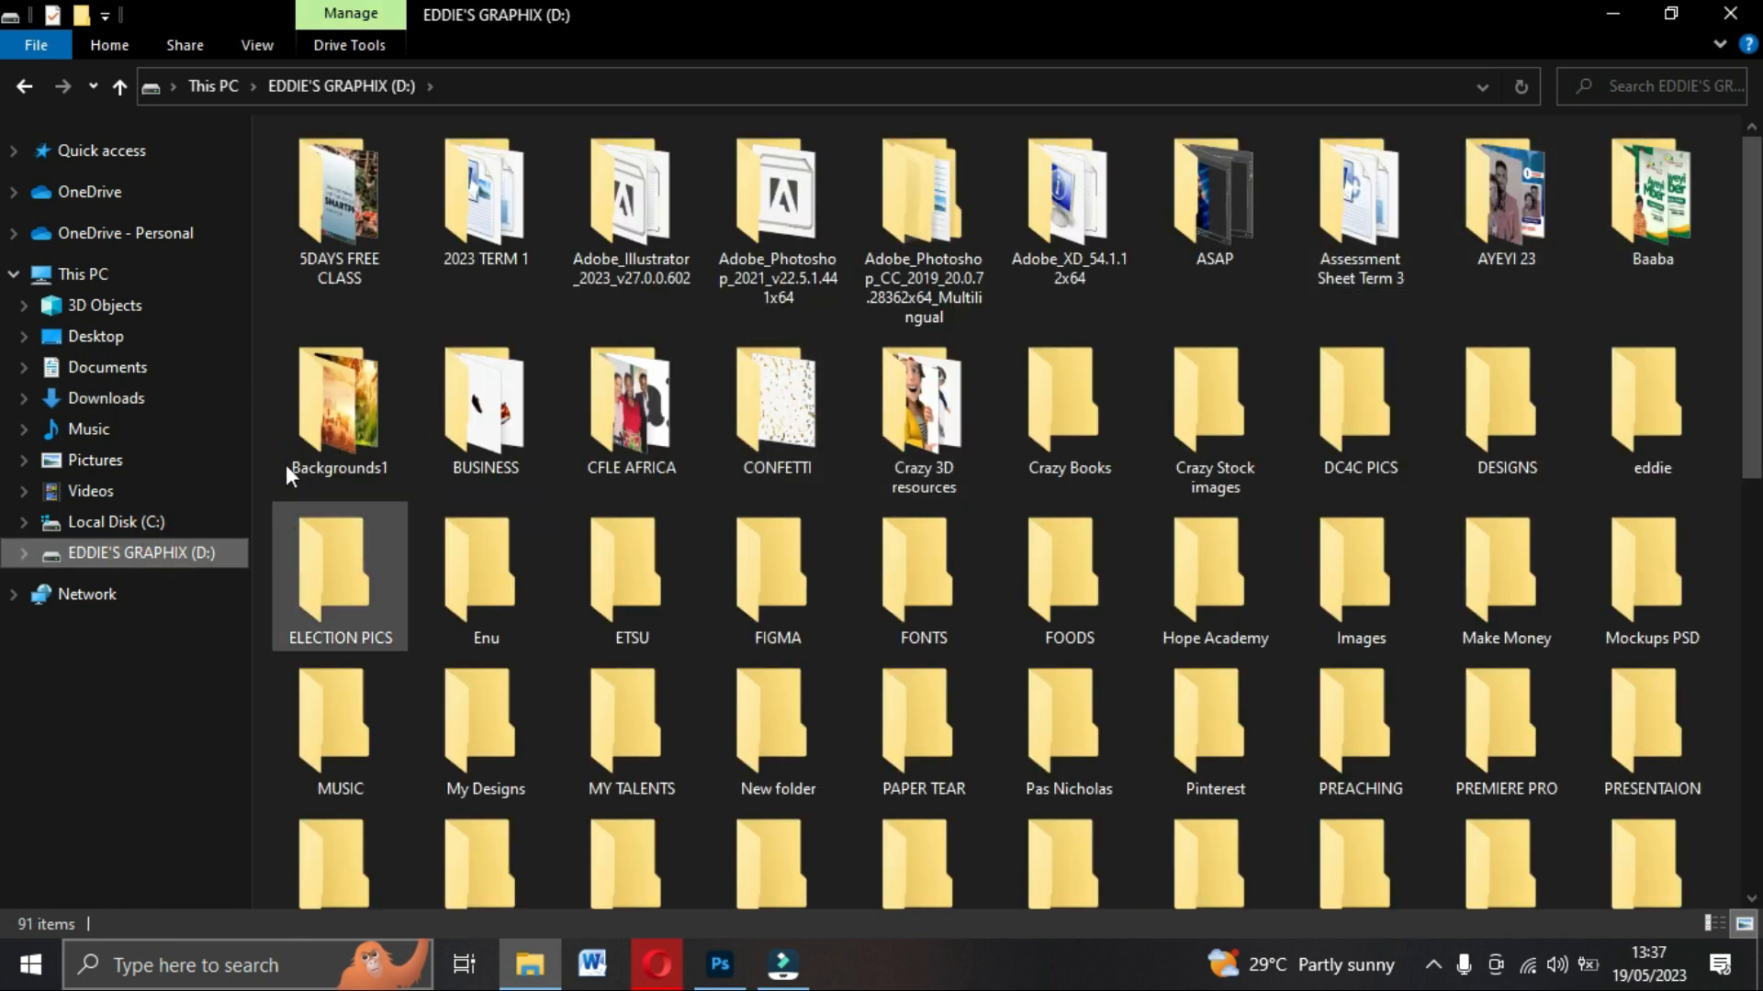
double_click(347, 421)
double_click(1643, 197)
left_click_drag(932, 425, 704, 708)
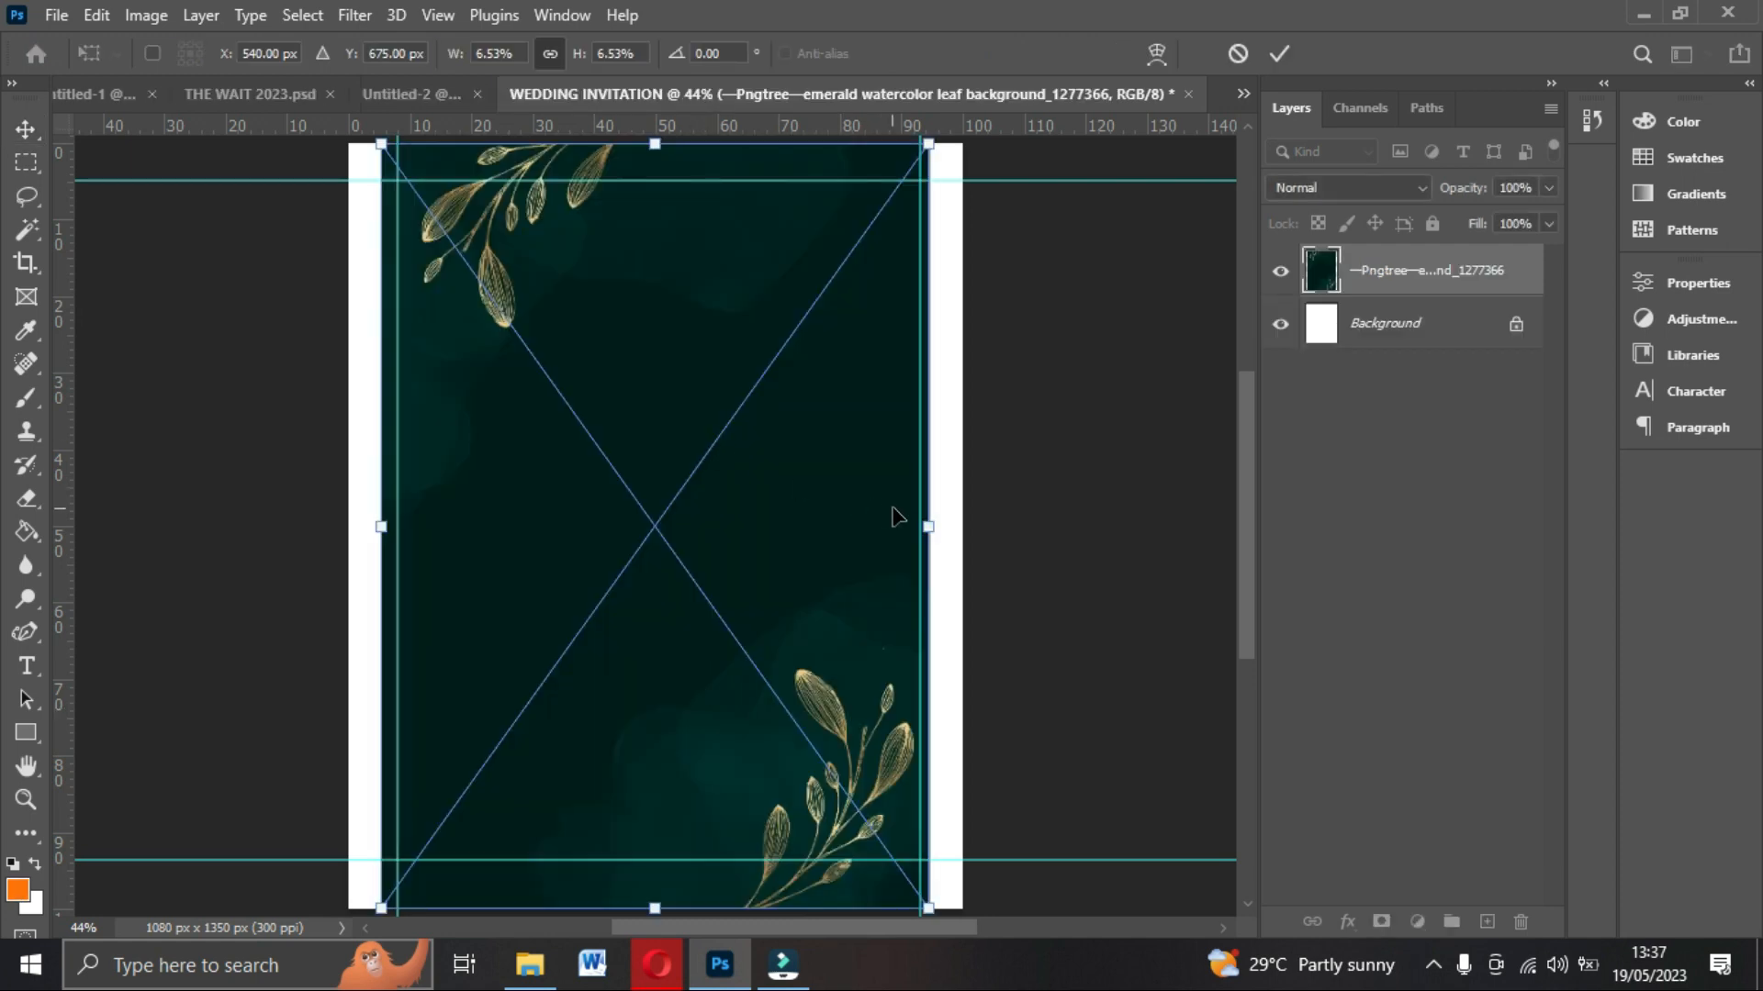
left_click_drag(929, 523, 968, 513)
double_click(775, 423)
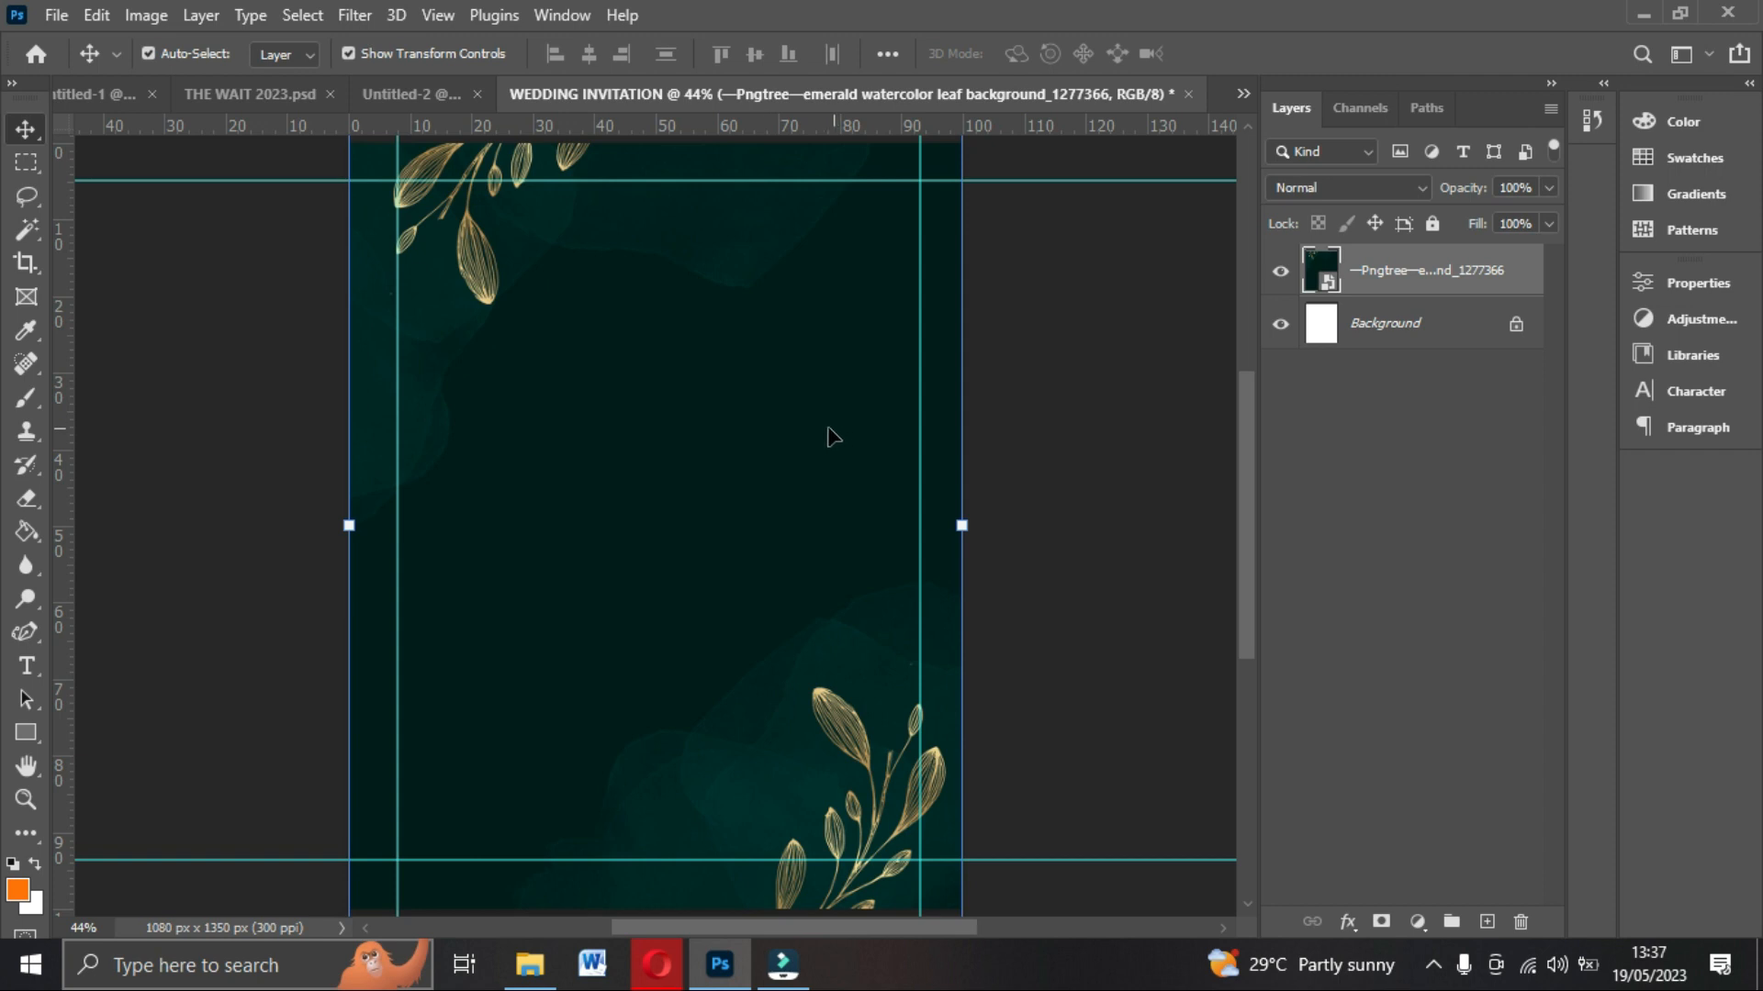
Set the Rectangle tool's fill to black and its stroke to none.
left_click(31, 734)
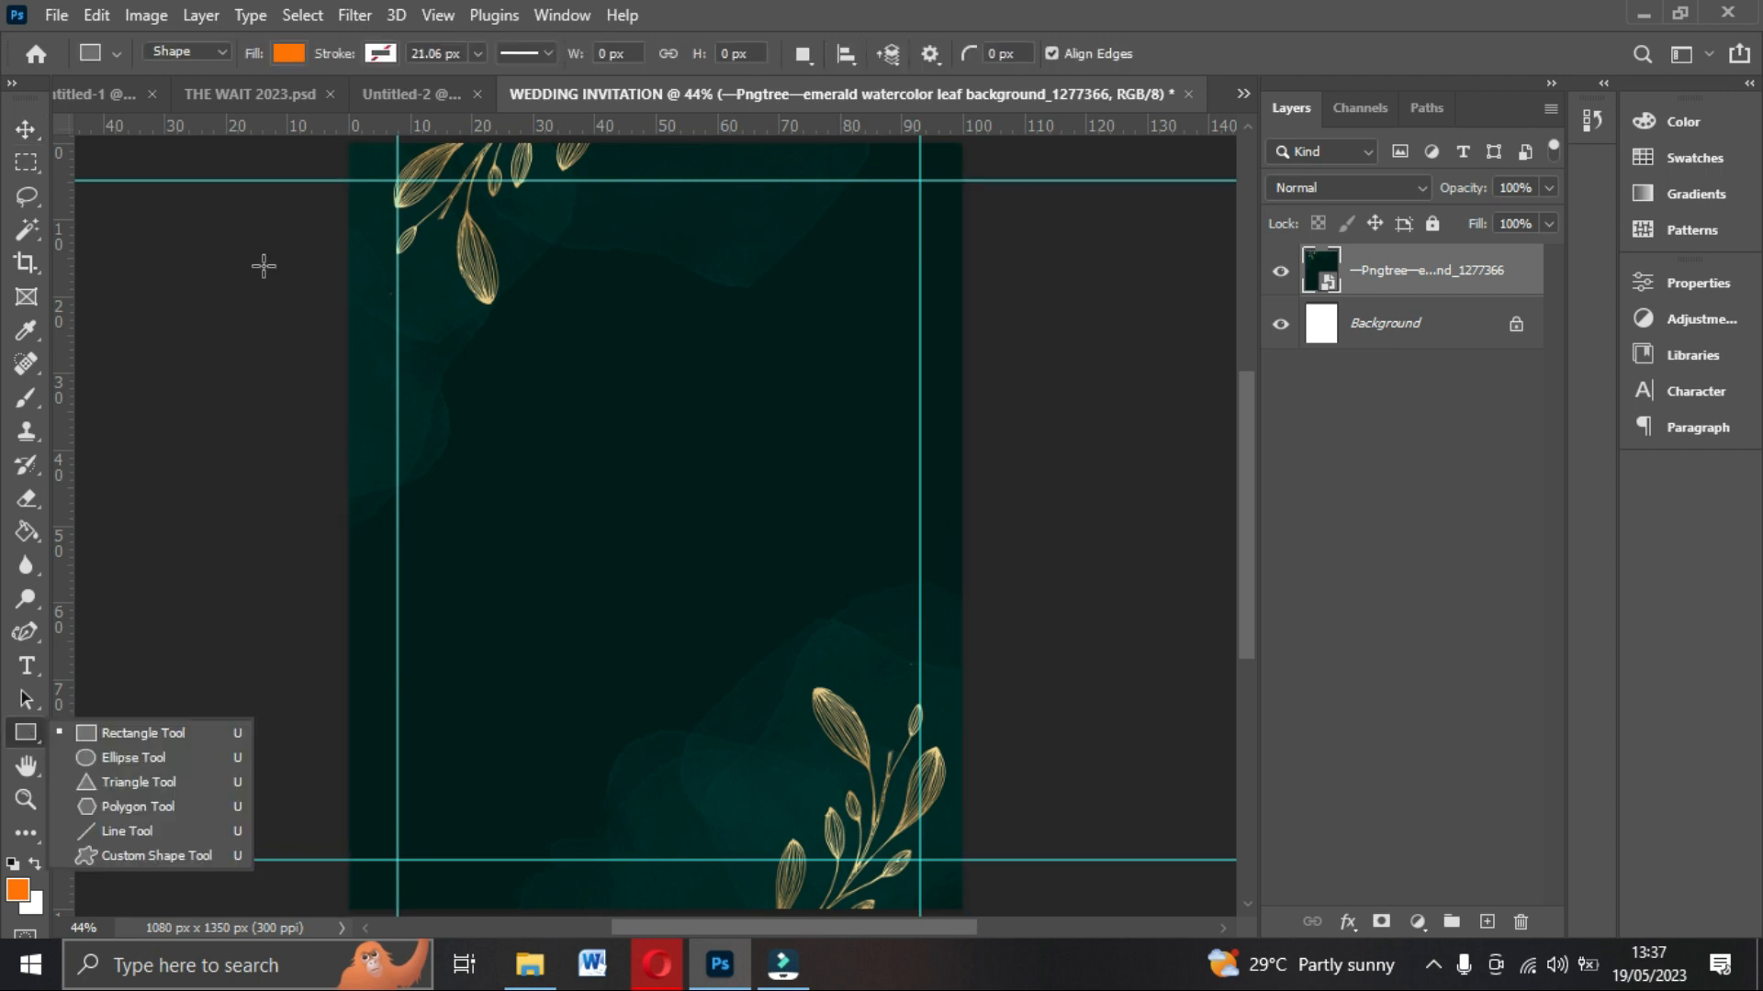
left_click(295, 51)
left_click(358, 190)
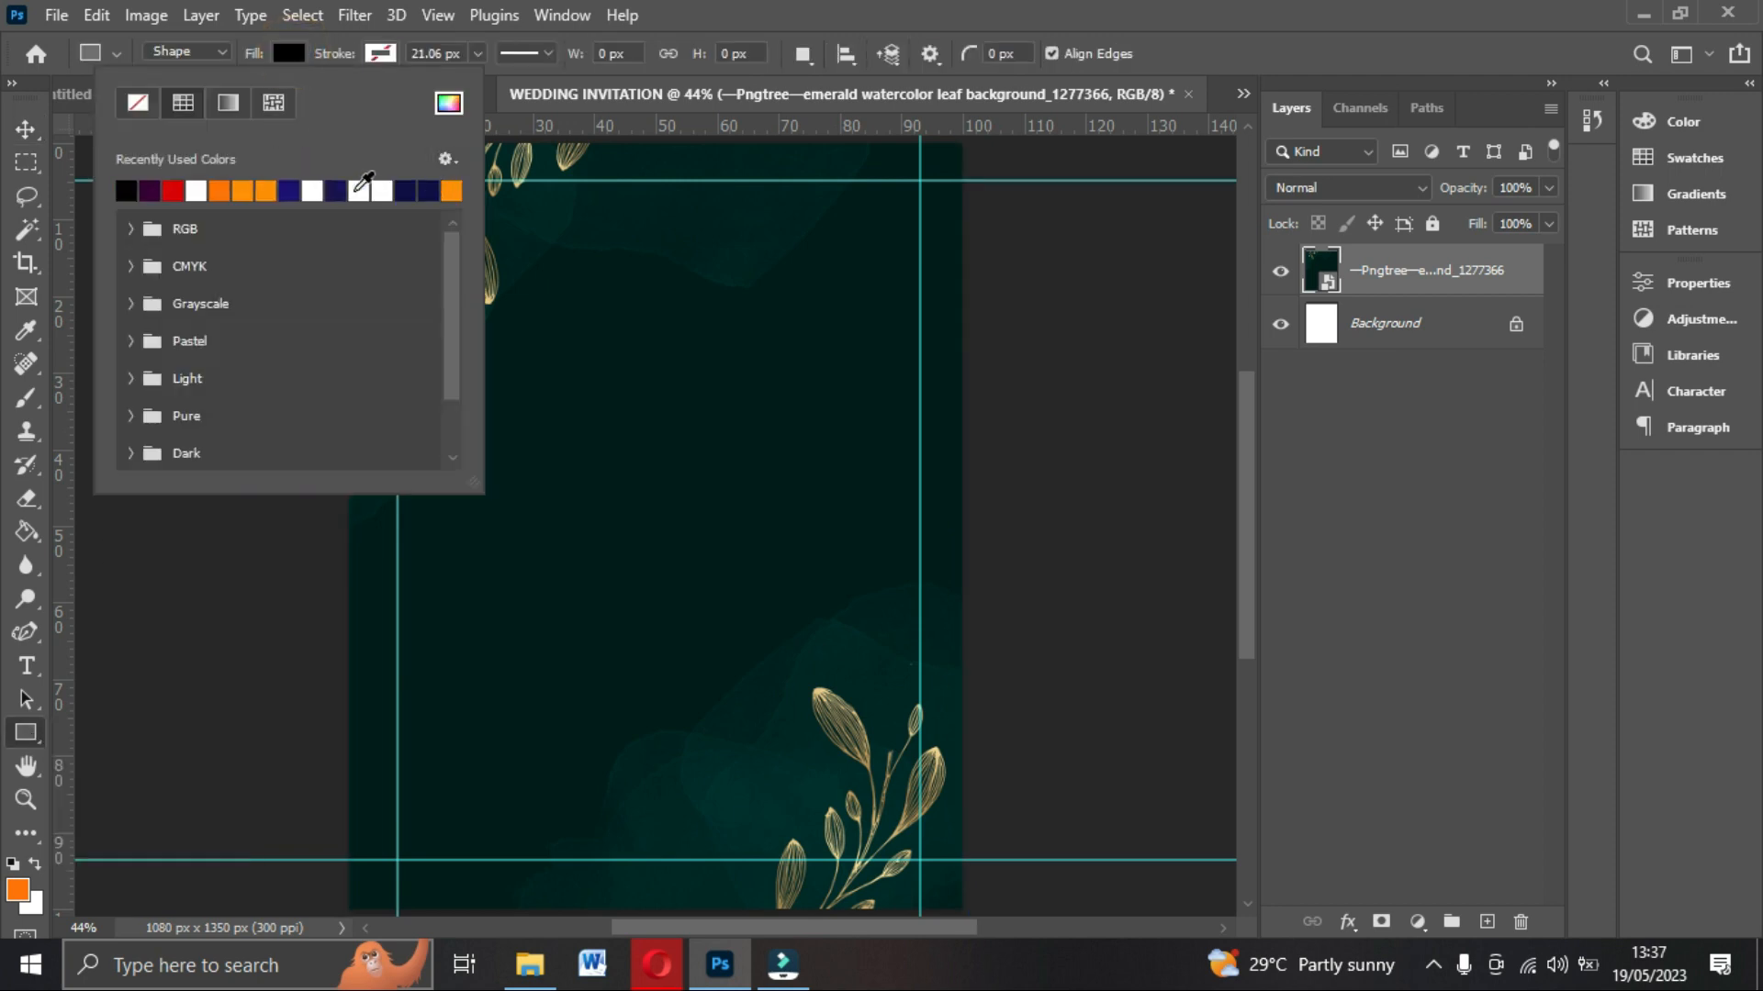
left_click(380, 53)
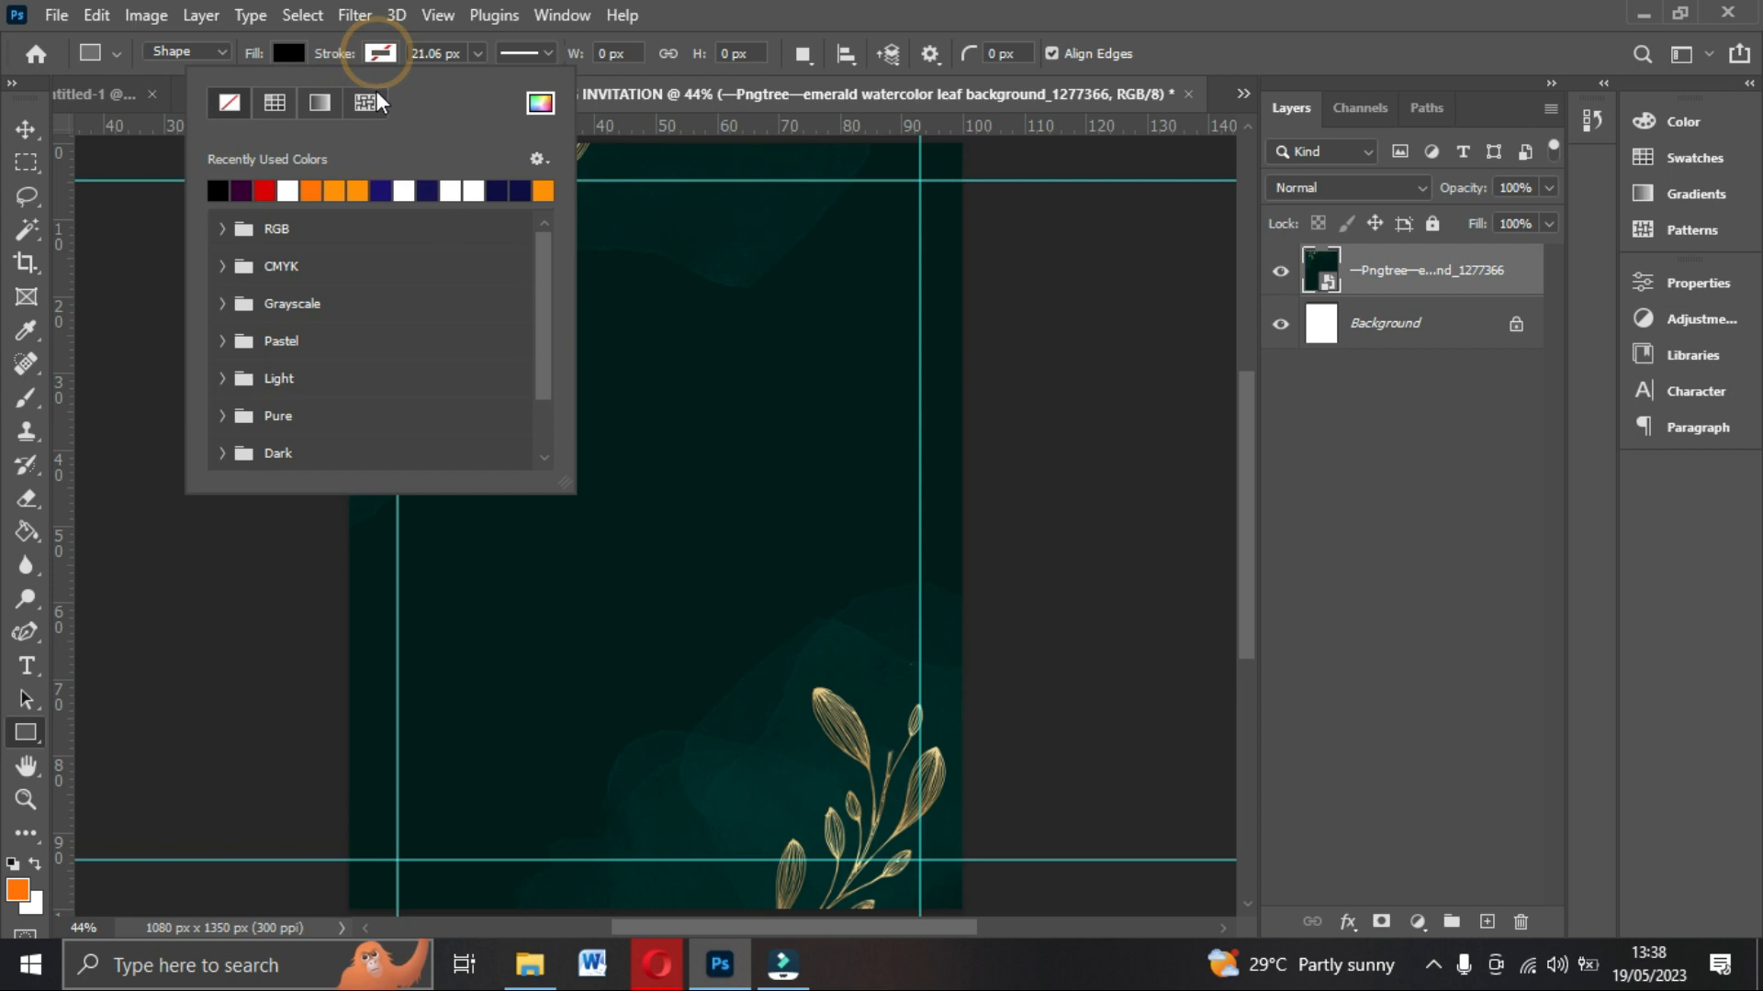
left_click(268, 47)
Draw a rectangle about 800 x 1199 px spanning the top and bottom guides.
left_click_drag(531, 181, 831, 859)
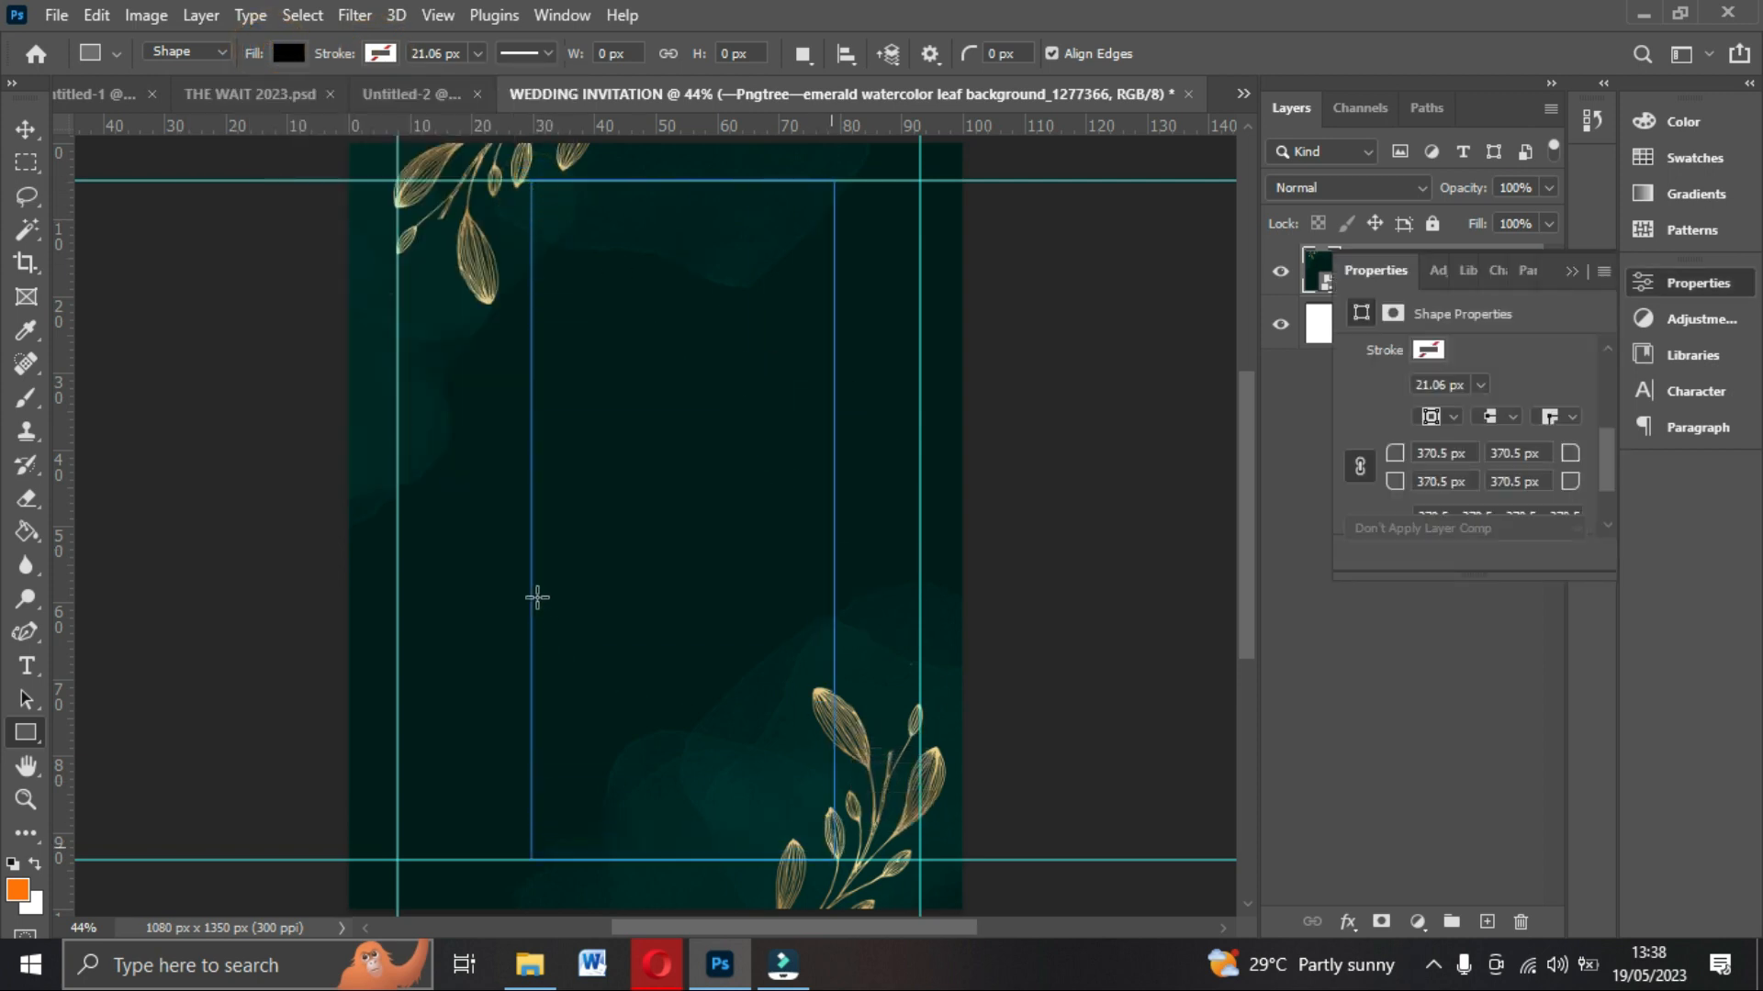
left_click_drag(530, 519, 430, 520)
left_click_drag(835, 518, 883, 524)
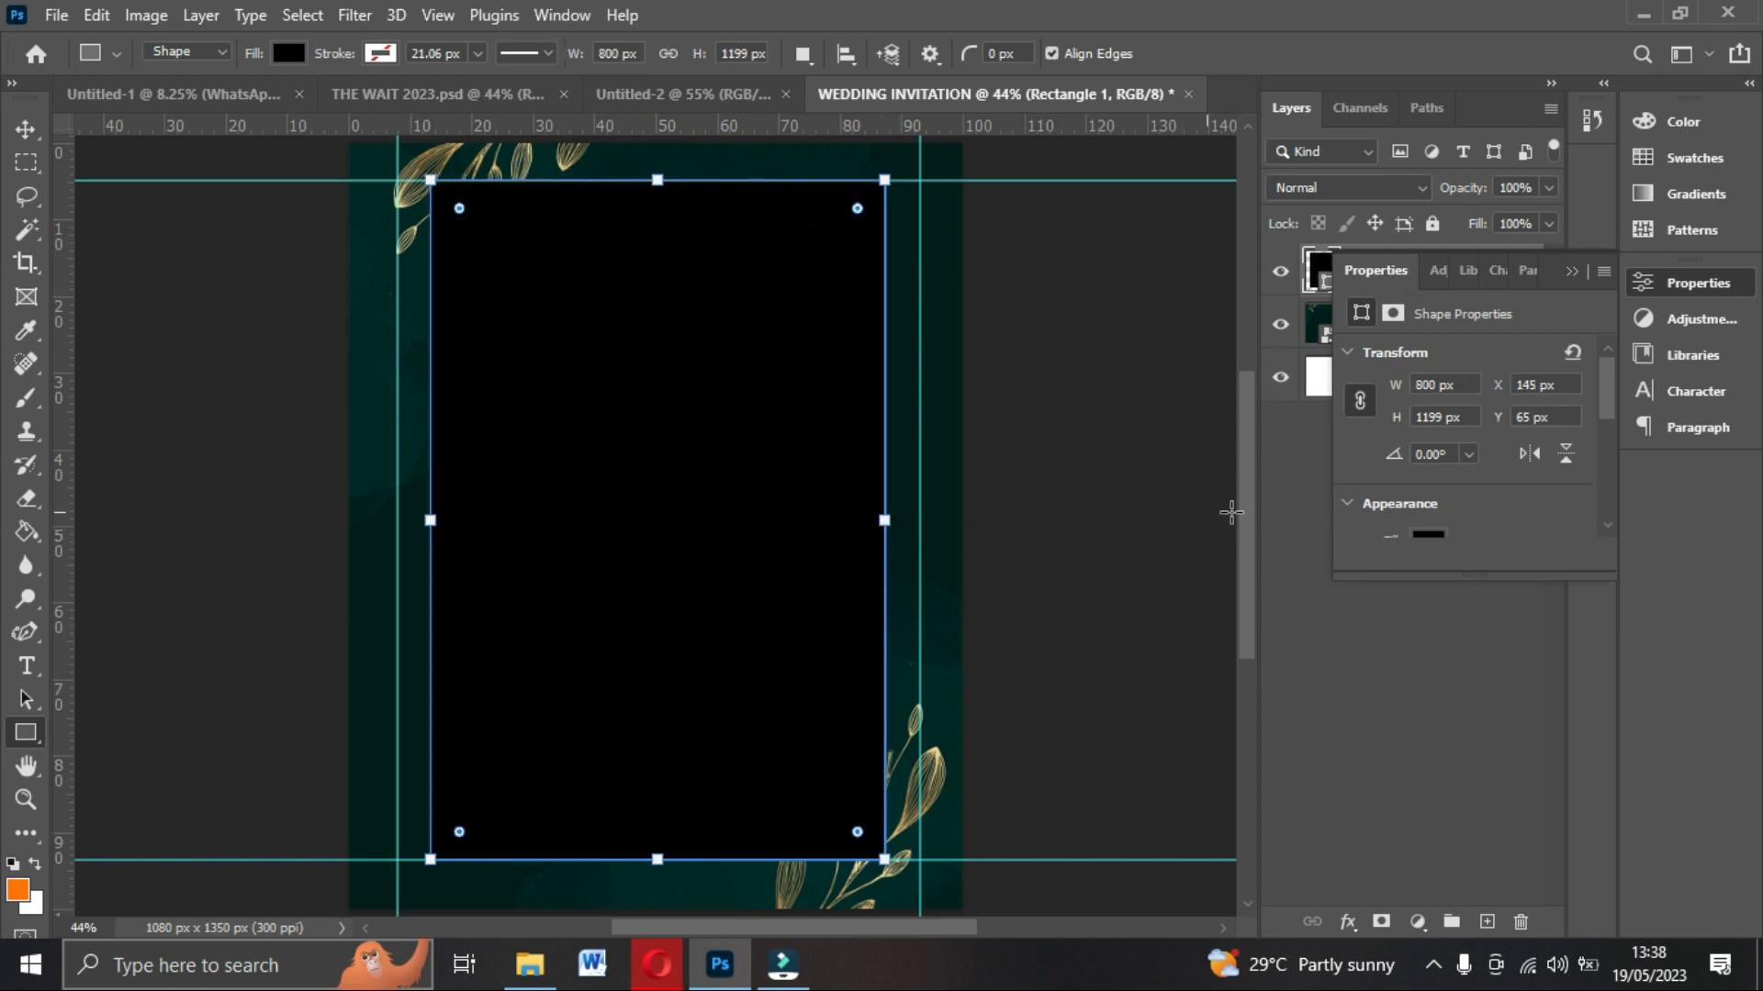
Round all of the rectangle's corners to 400 px to form an arch-shaped frame.
scroll(1432, 500, "down", 2)
scroll(1422, 496, "down", 1)
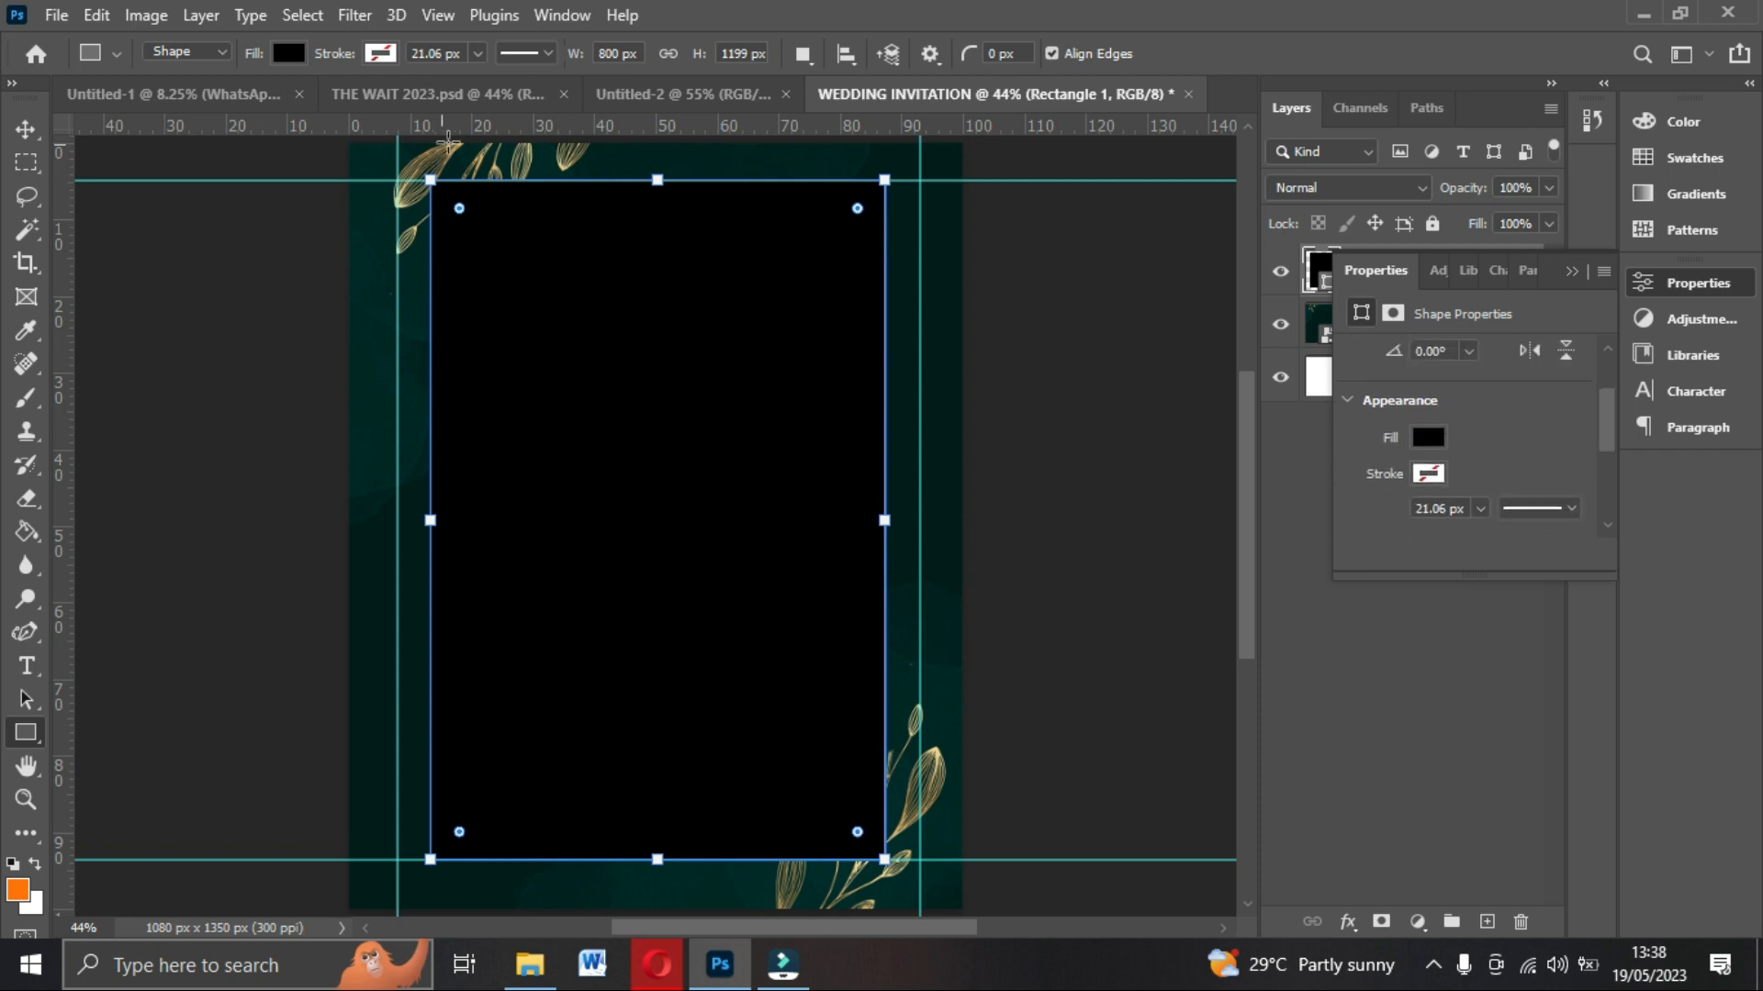
scroll(1411, 496, "down", 3)
scroll(1386, 399, "down", 2)
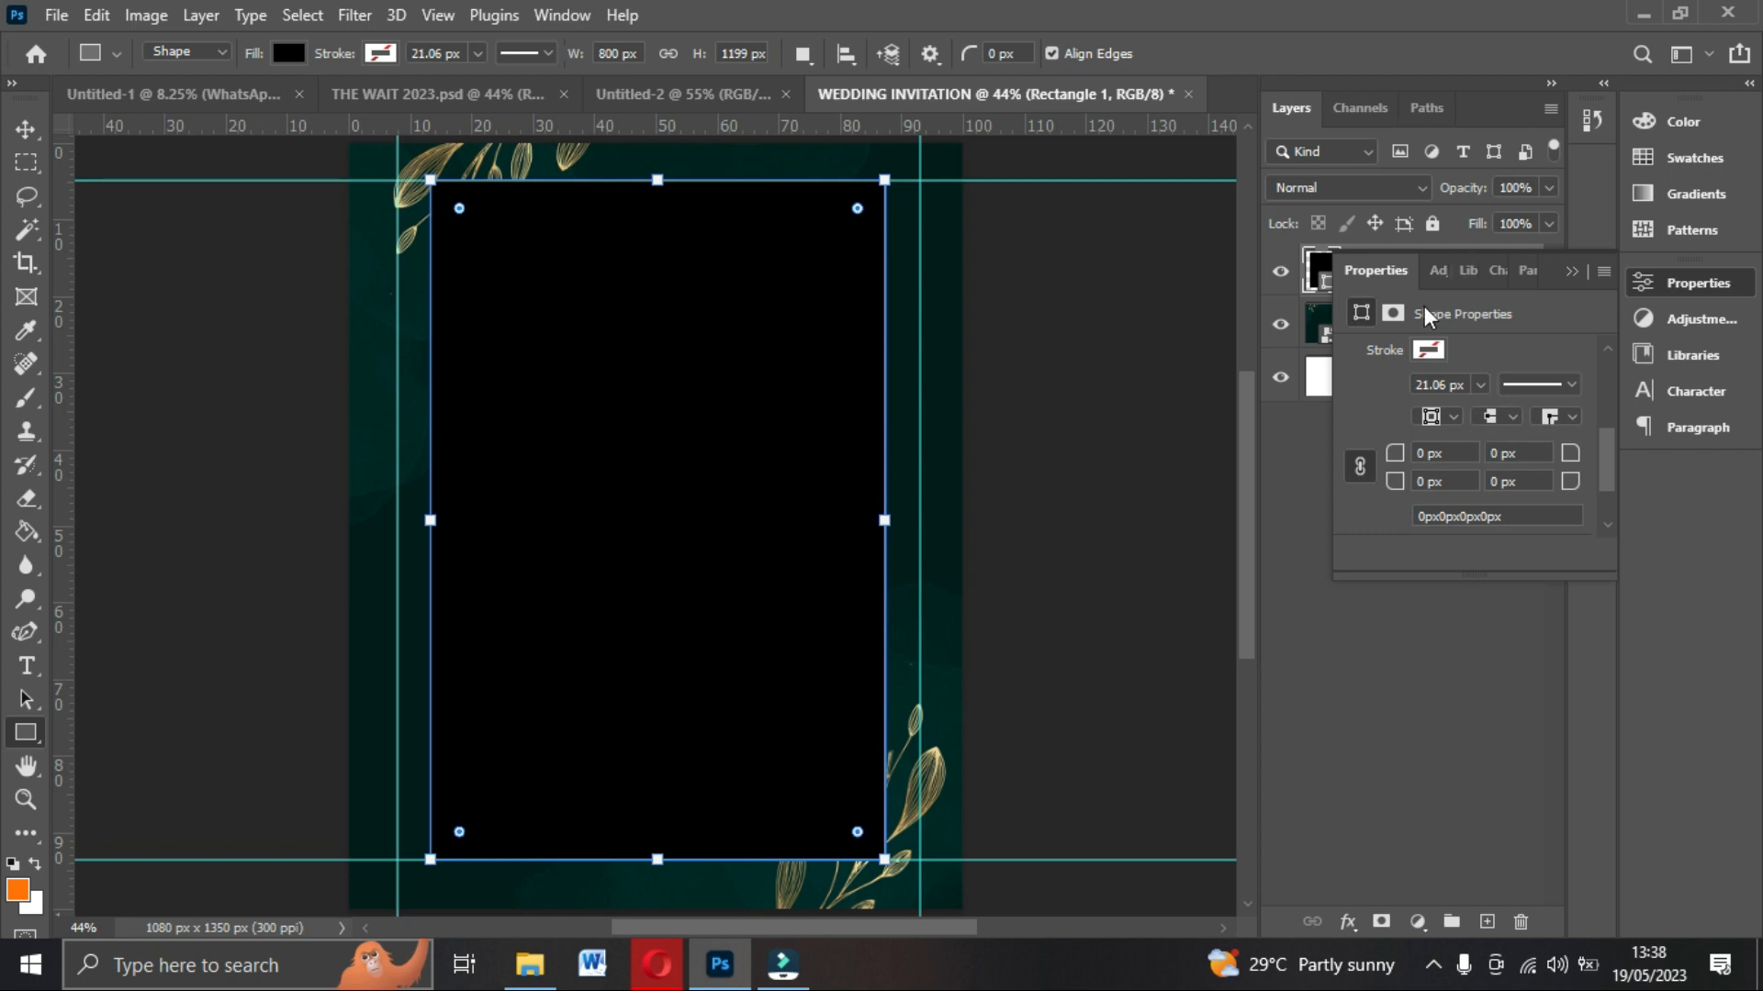
scroll(1450, 380, "down", 3)
mouse_move(1394, 440)
left_mouse_down()
mouse_move(1613, 444)
mouse_move(1755, 415)
mouse_move(8, 378)
mouse_move(1628, 388)
mouse_move(1399, 443)
mouse_move(1379, 415)
mouse_move(1595, 447)
mouse_move(1404, 465)
mouse_move(1386, 450)
left_mouse_up()
key("v")
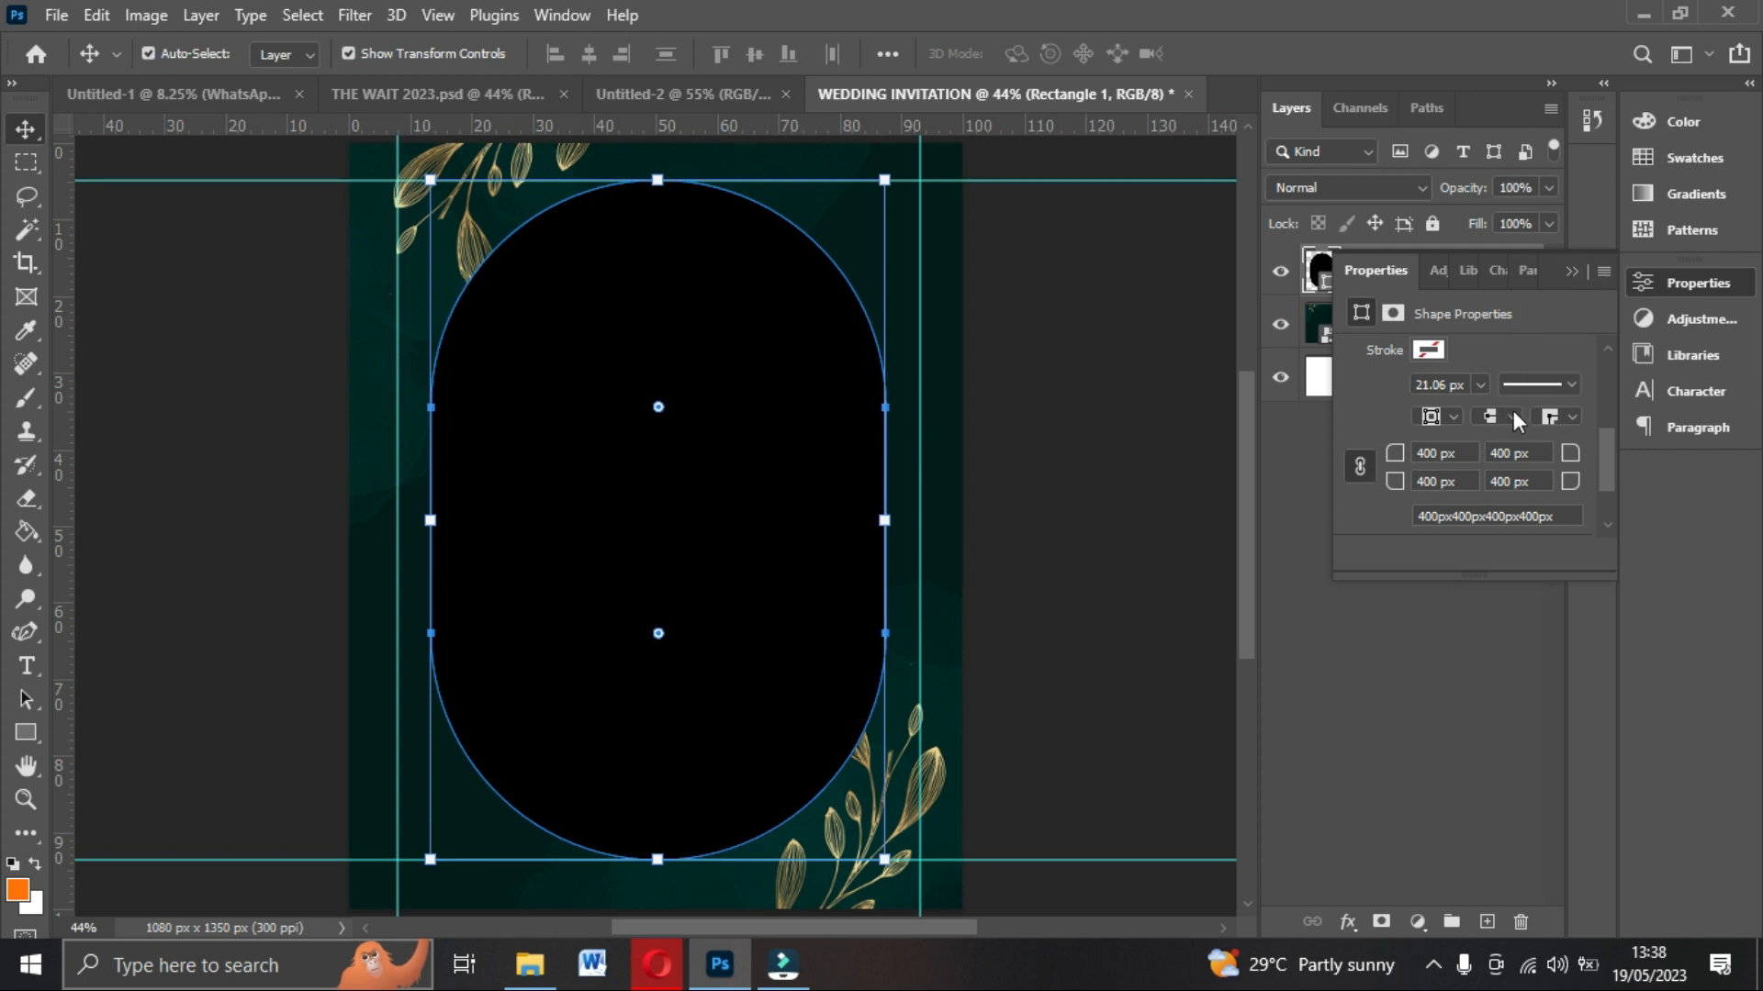
left_click(1571, 272)
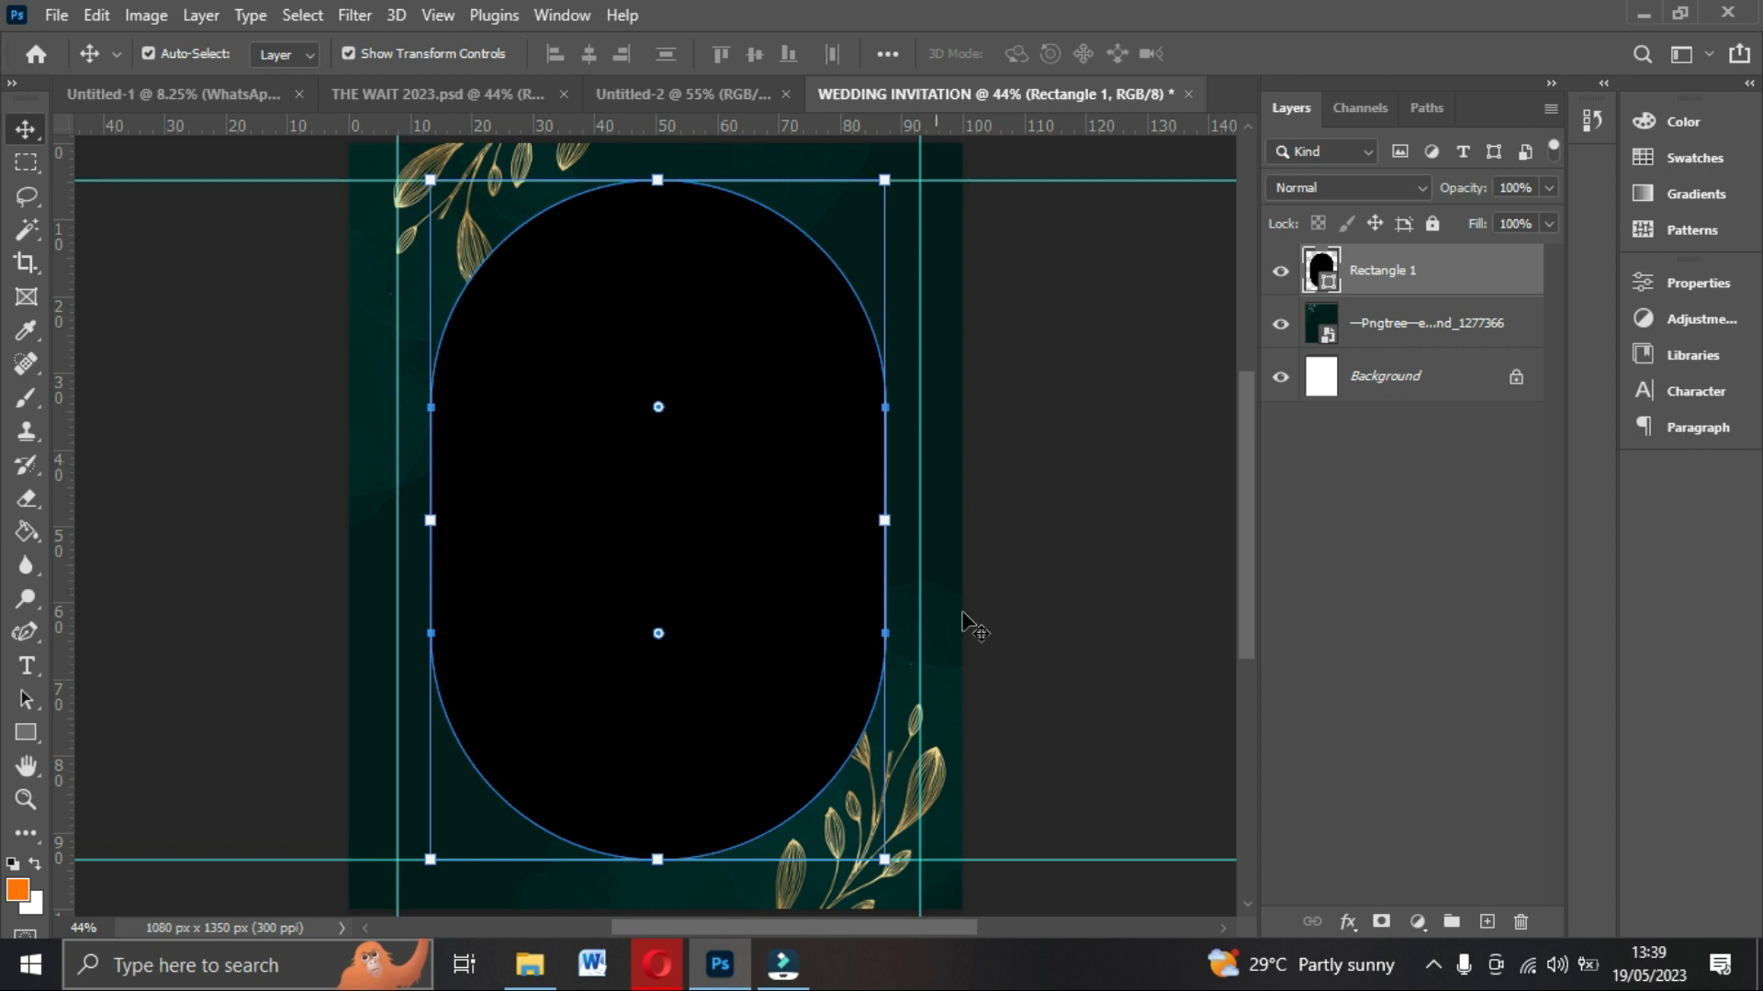
Add an 18 px inside Stroke layer effect to the rectangle with a Gradient fill type.
left_click(1347, 921)
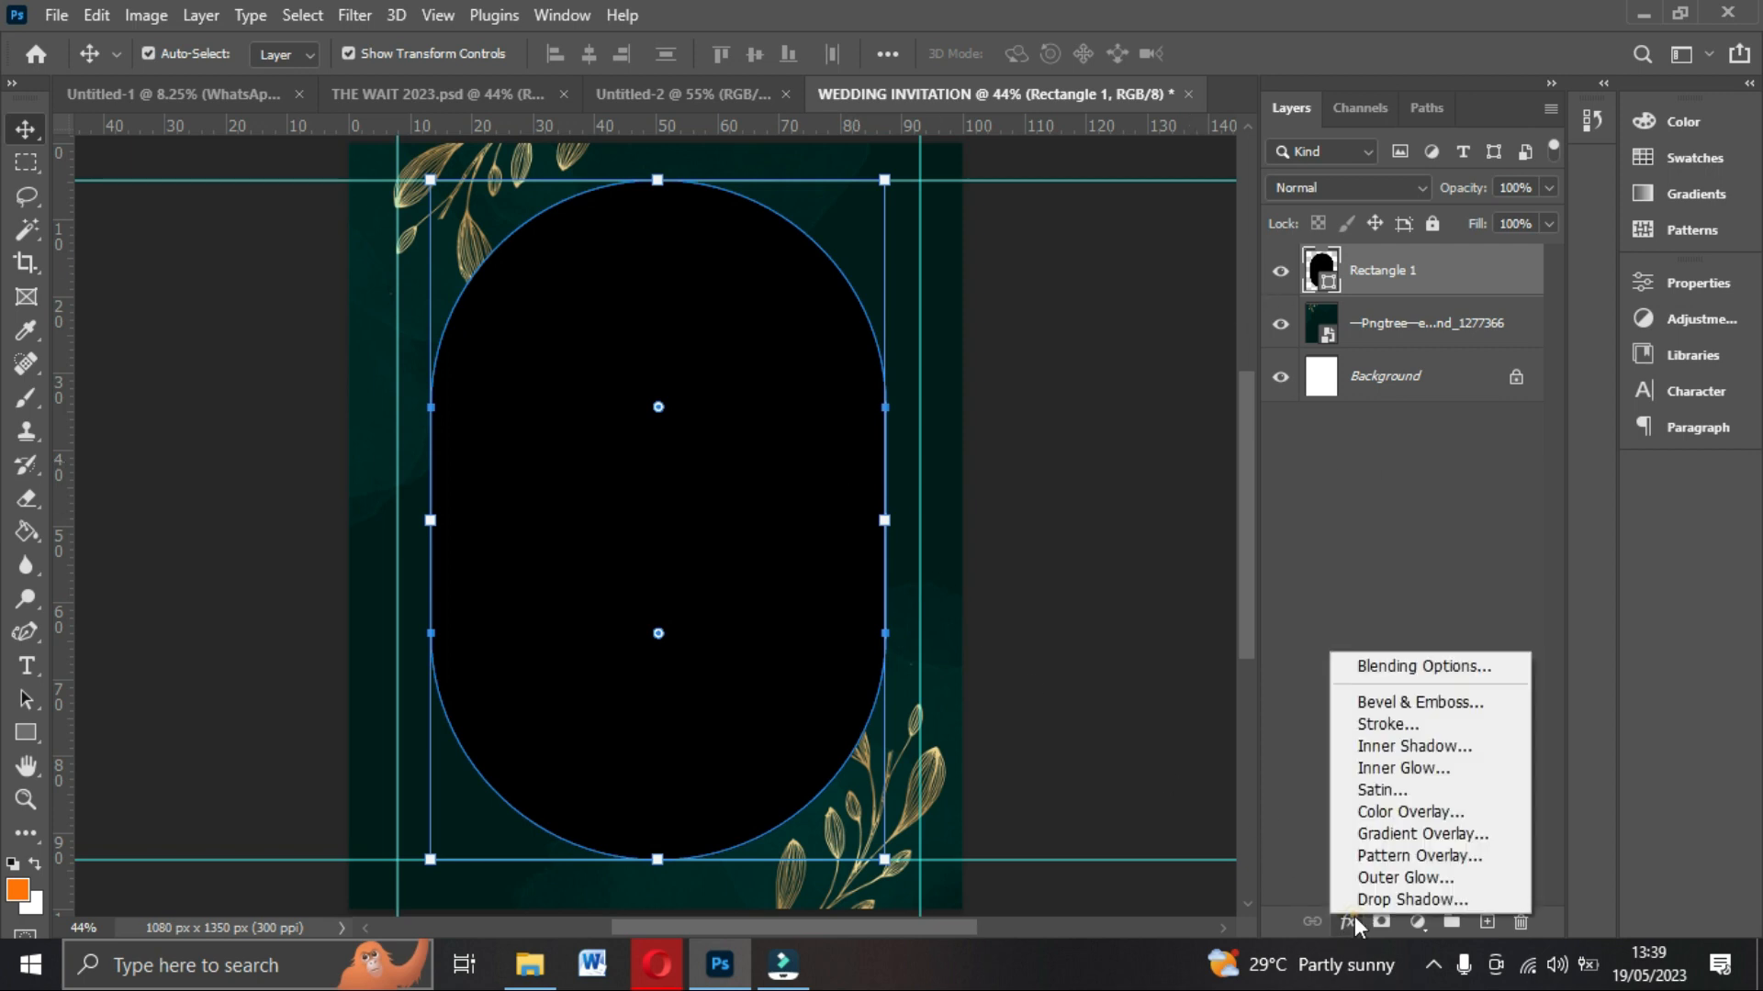
left_click(1379, 724)
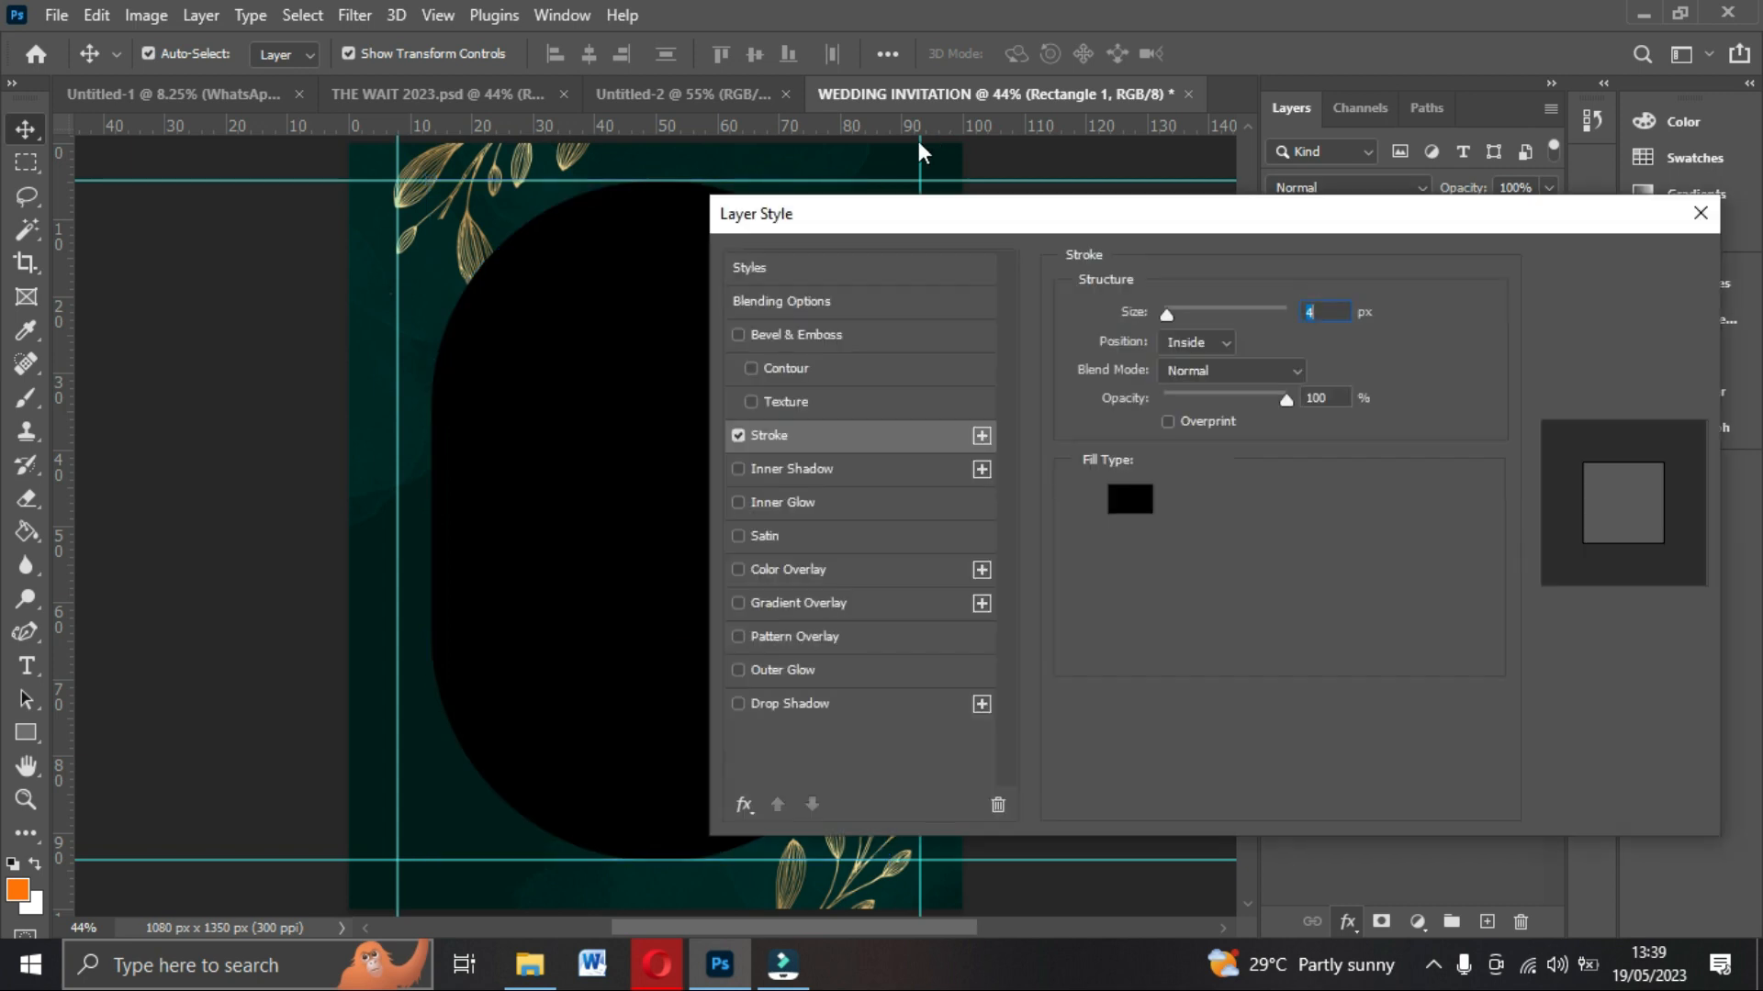
left_click_drag(789, 225, 1192, 246)
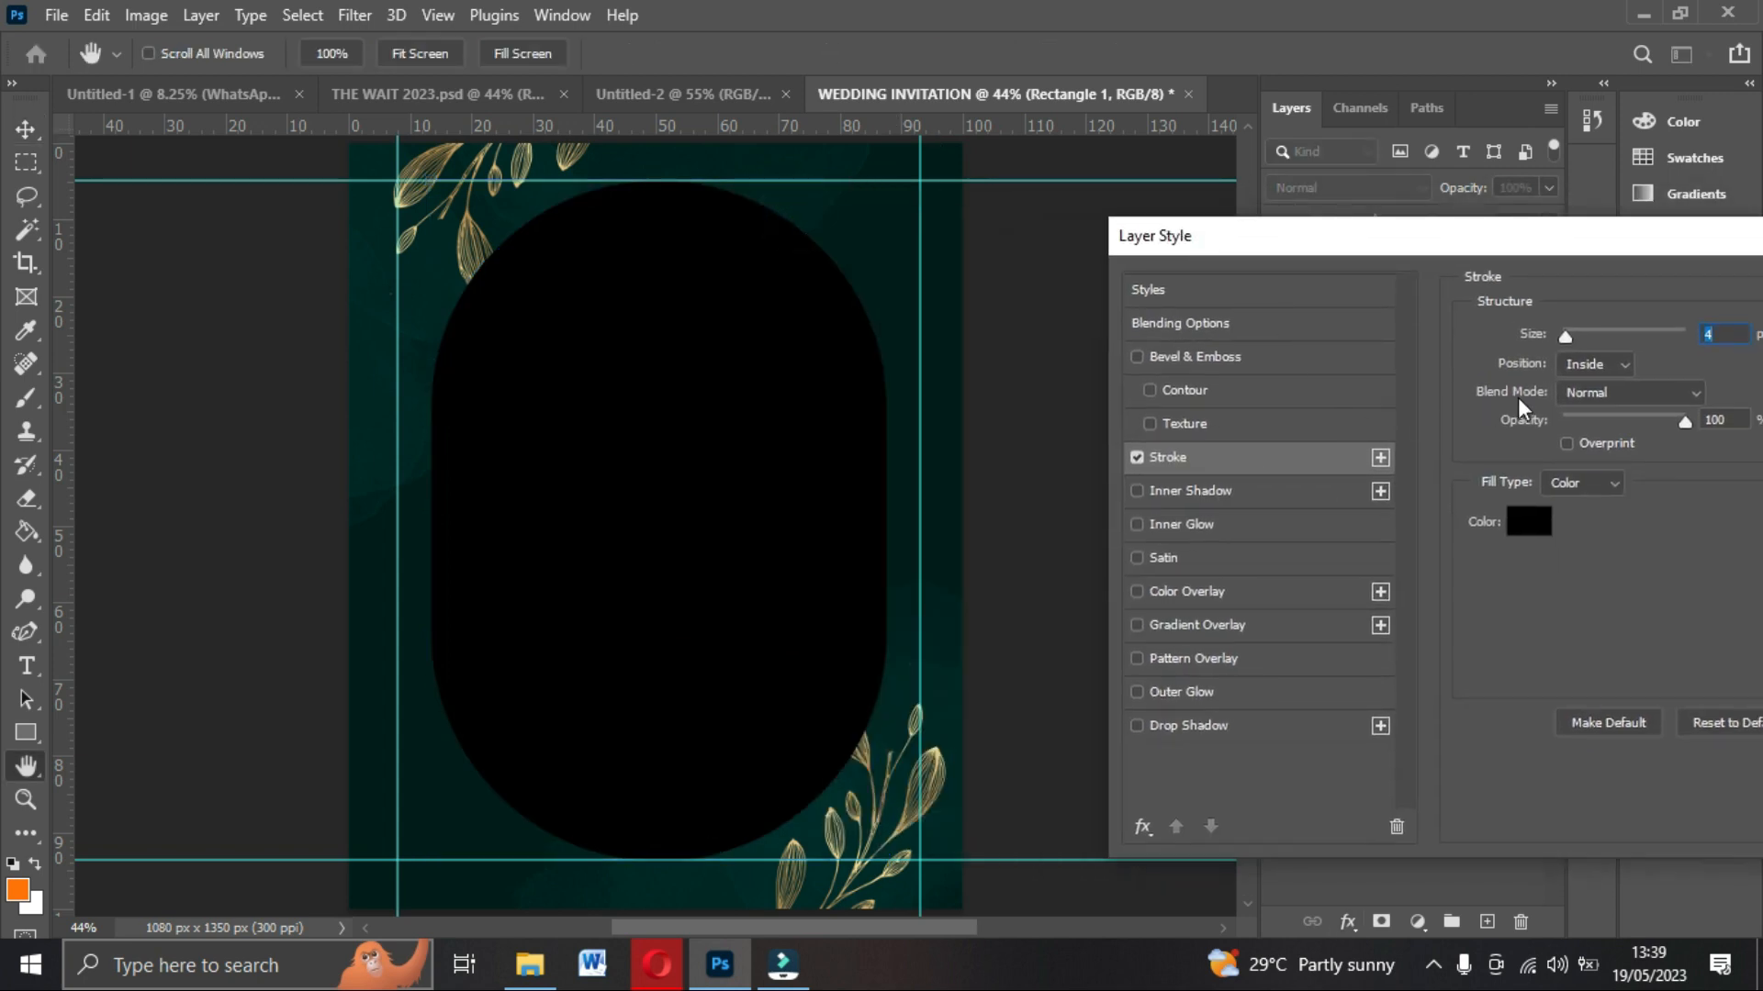
left_click_drag(1567, 338, 1577, 340)
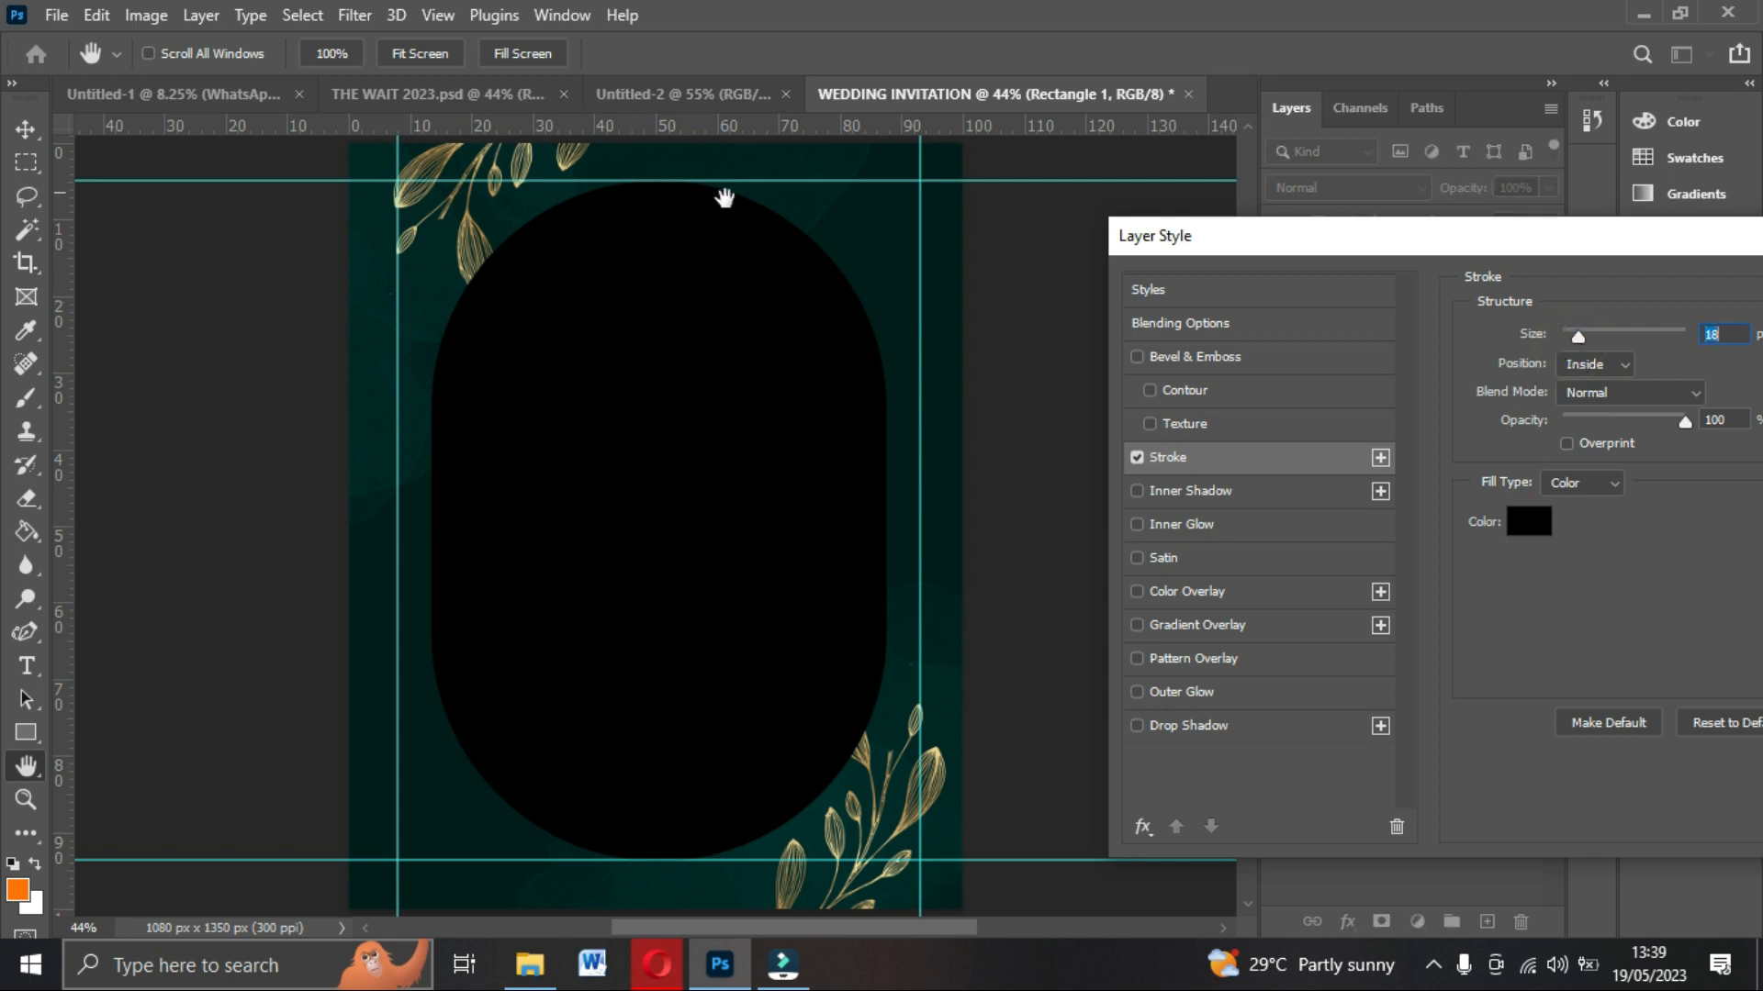
left_click_drag(1446, 236, 1261, 197)
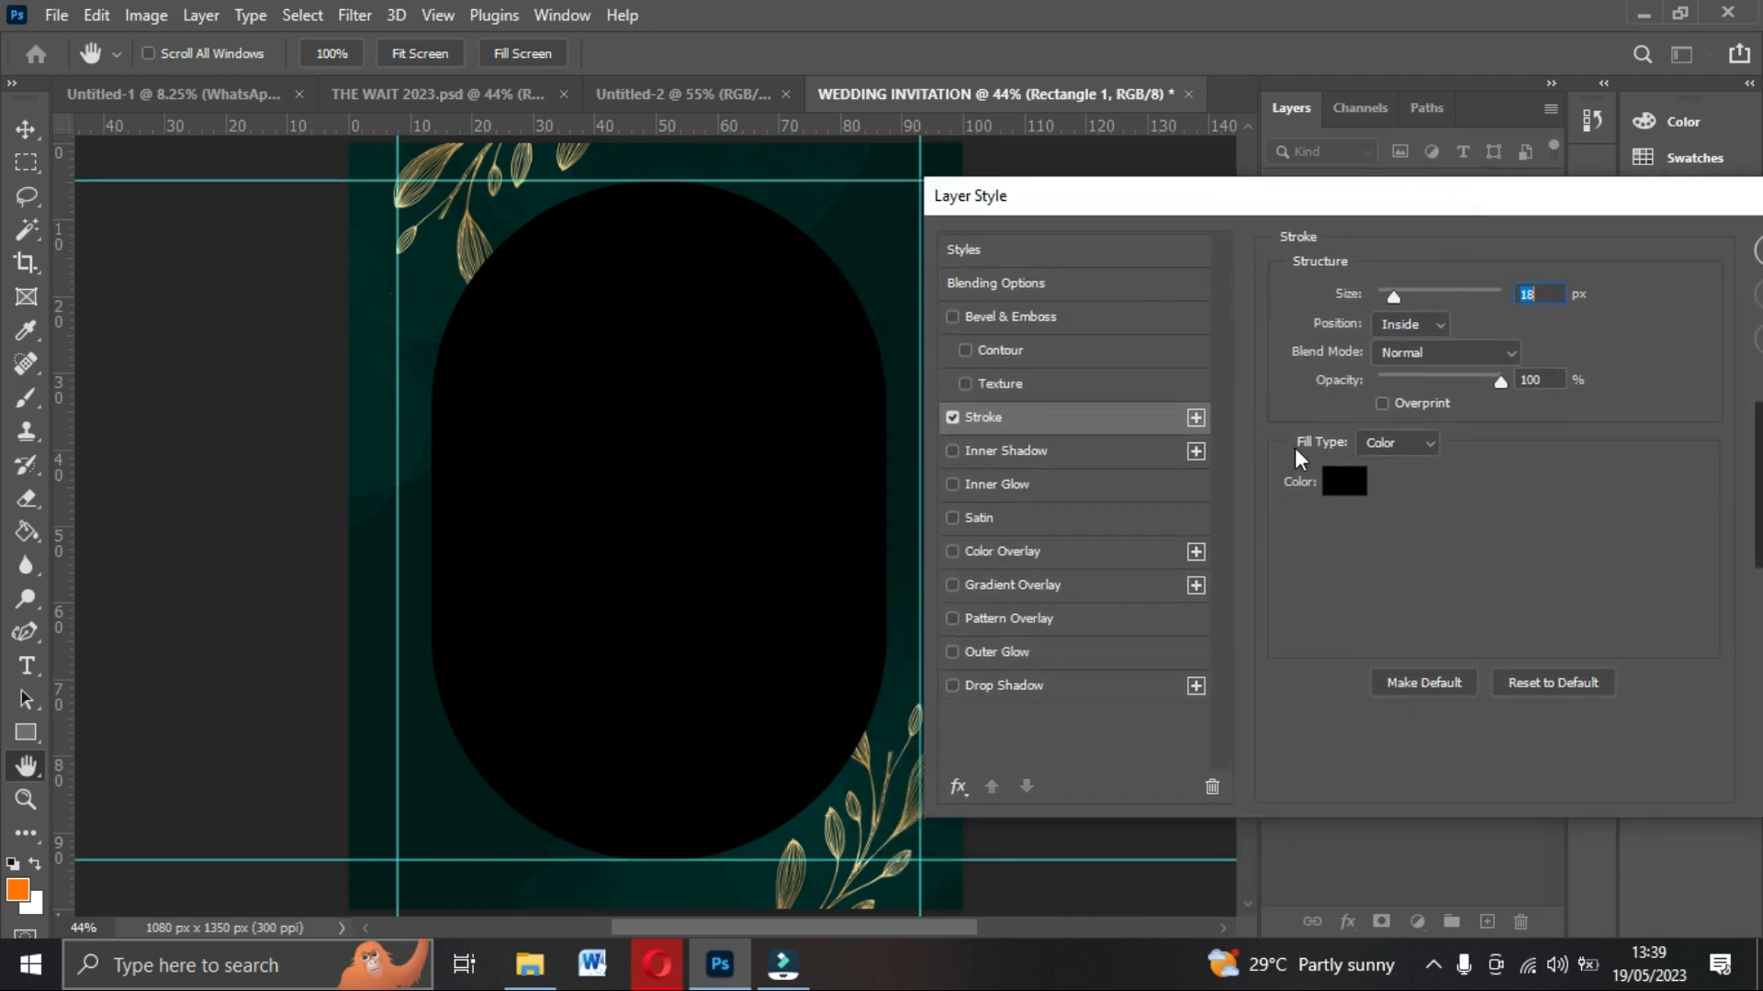
left_click(1423, 444)
left_click(1399, 479)
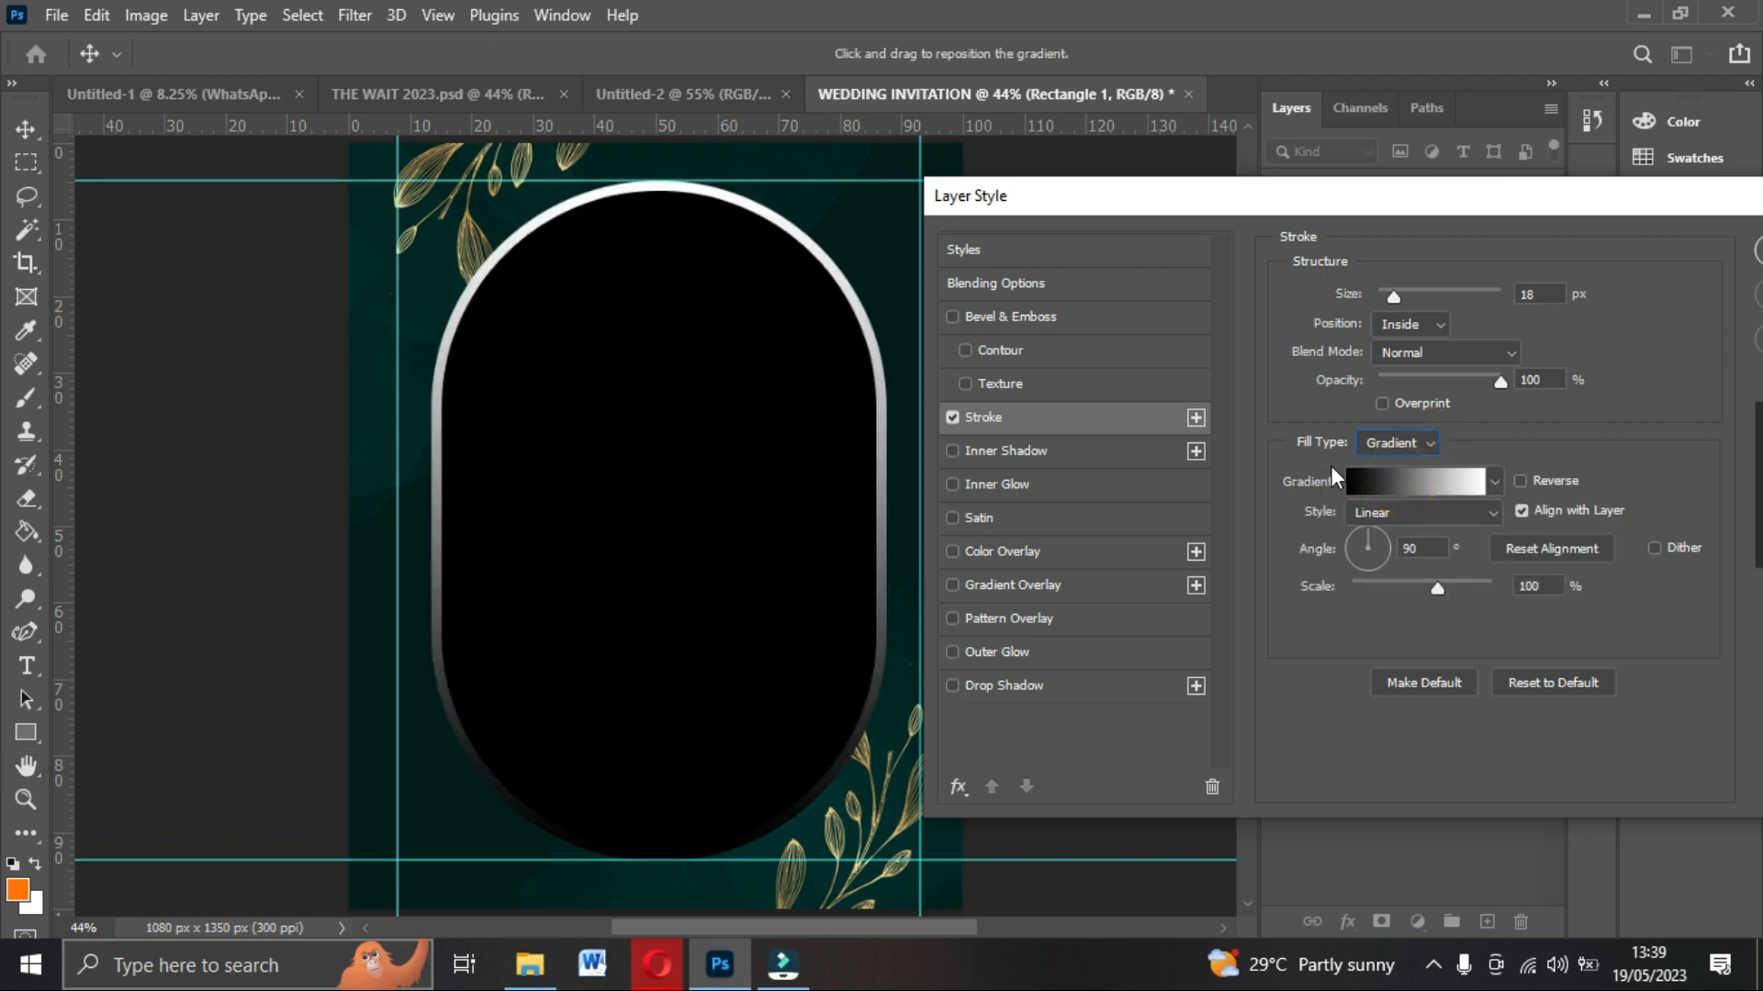
Choose the yellow-to-orange gradient preset for the stroke.
left_click(1386, 475)
scroll(1318, 306, "down", 5)
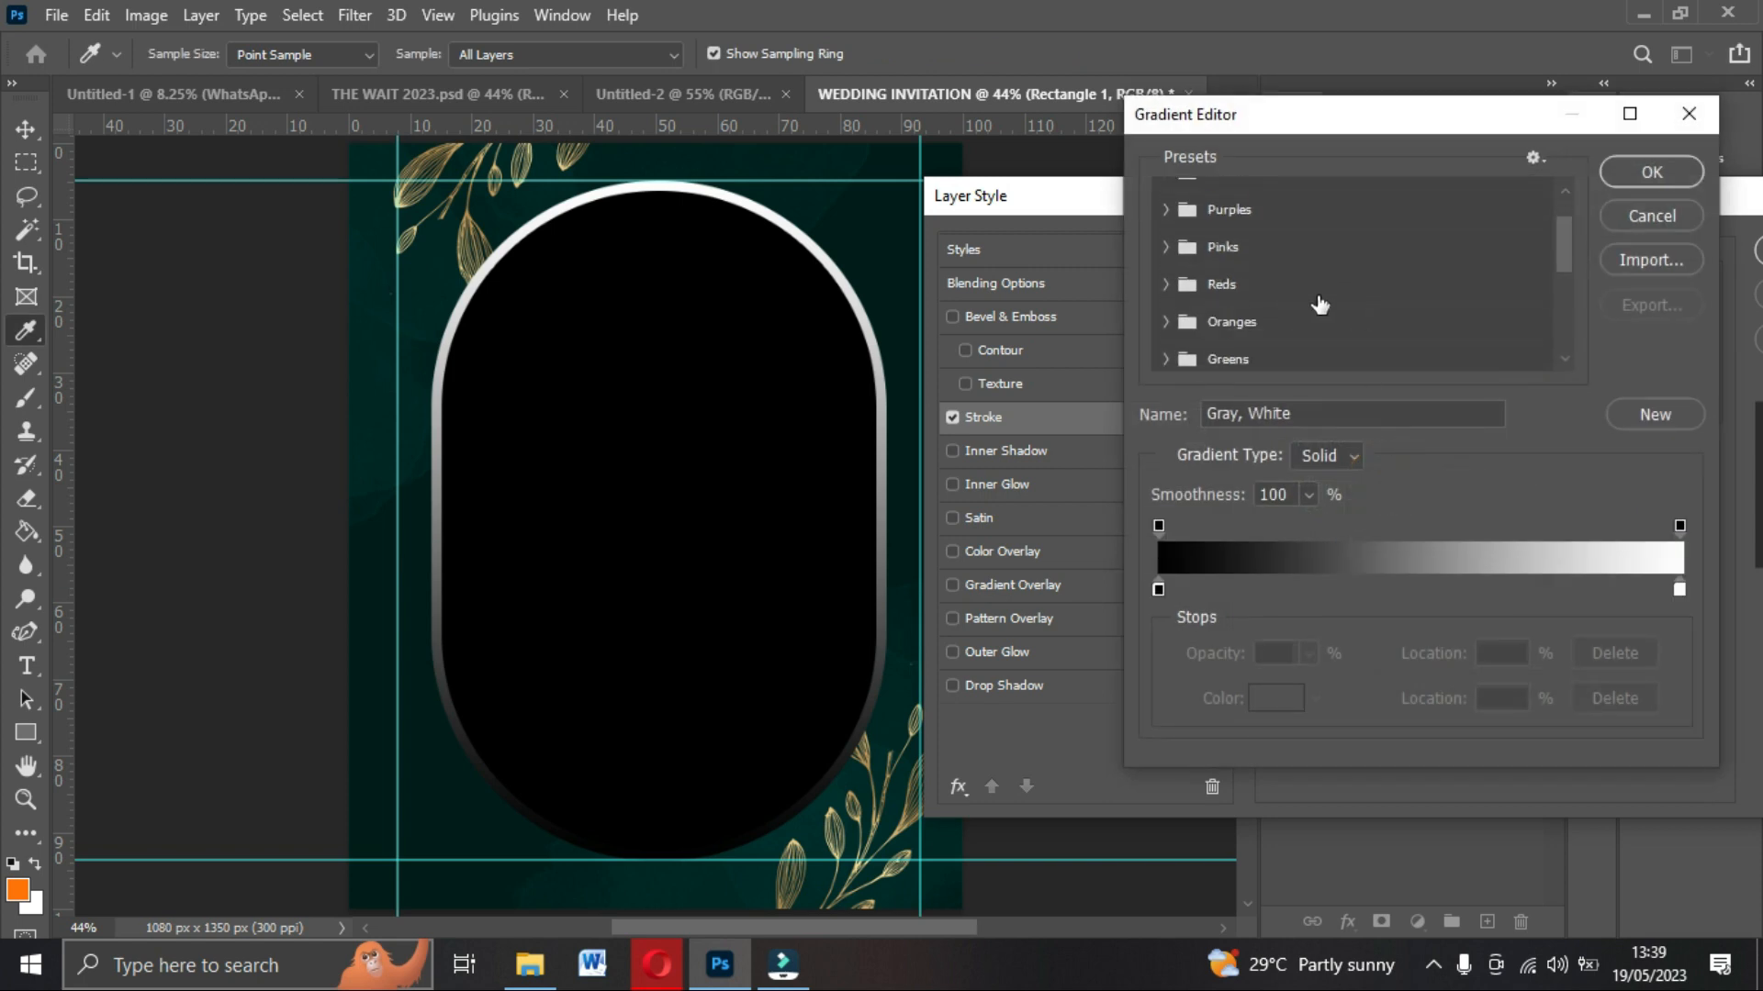
scroll(1318, 316, "down", 1)
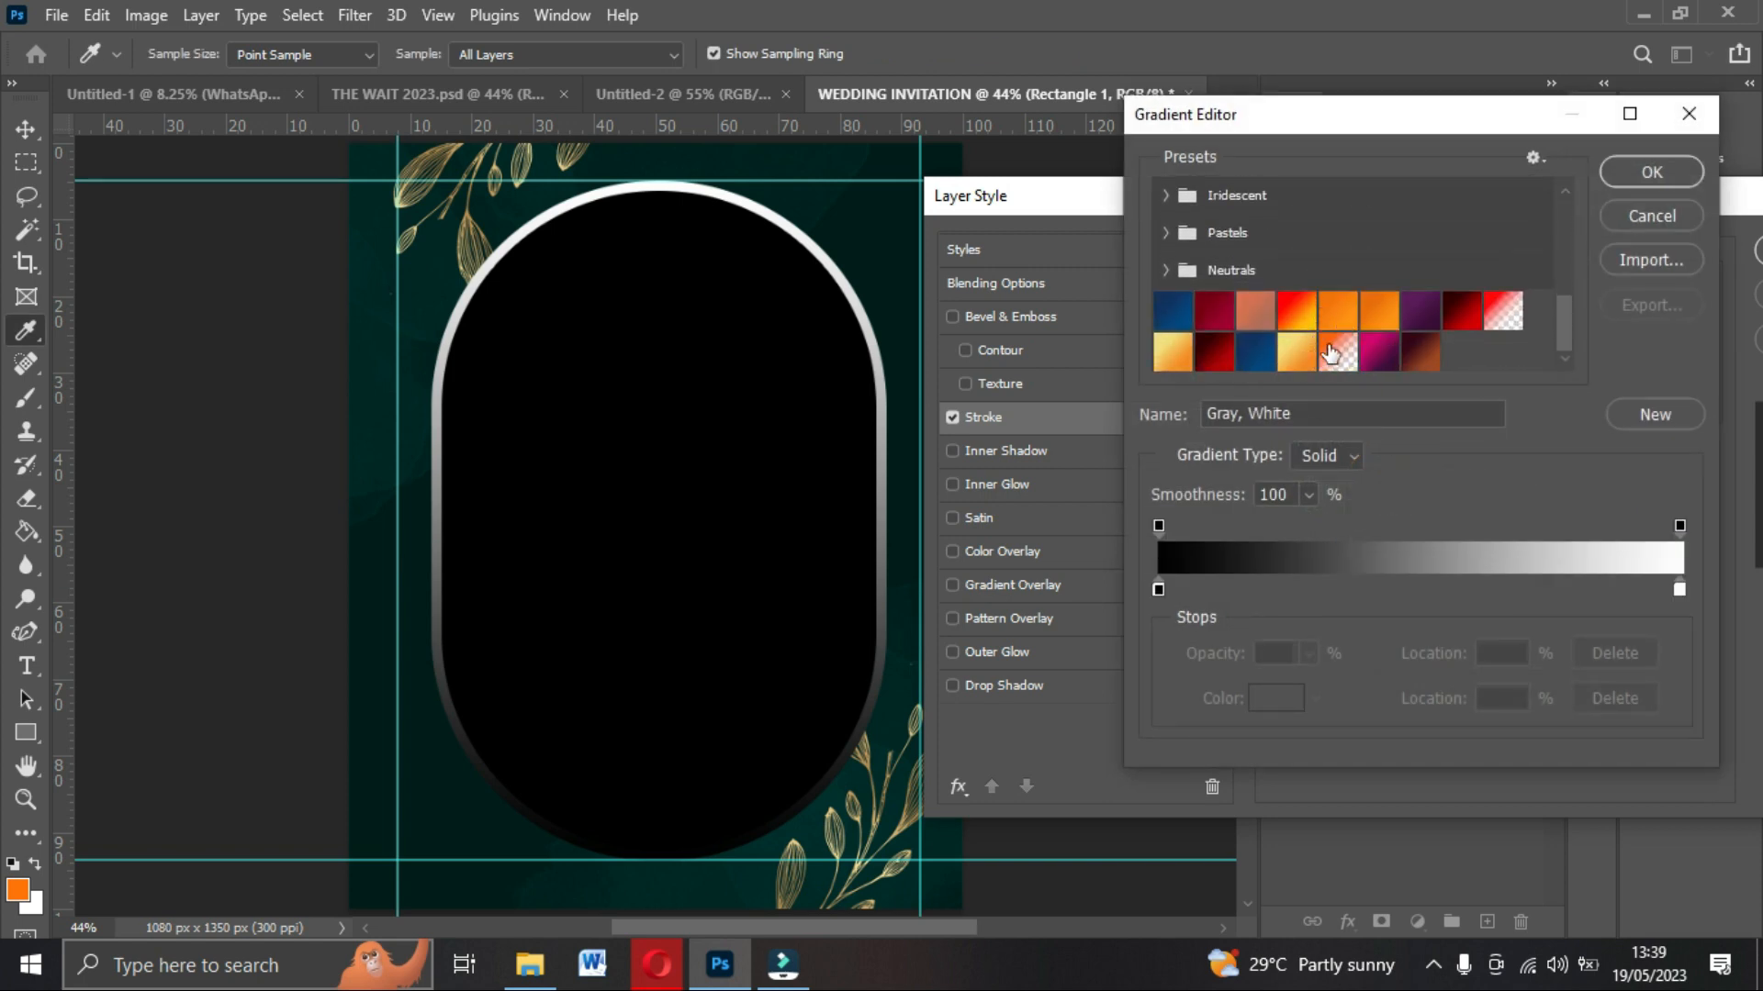
left_click(1181, 363)
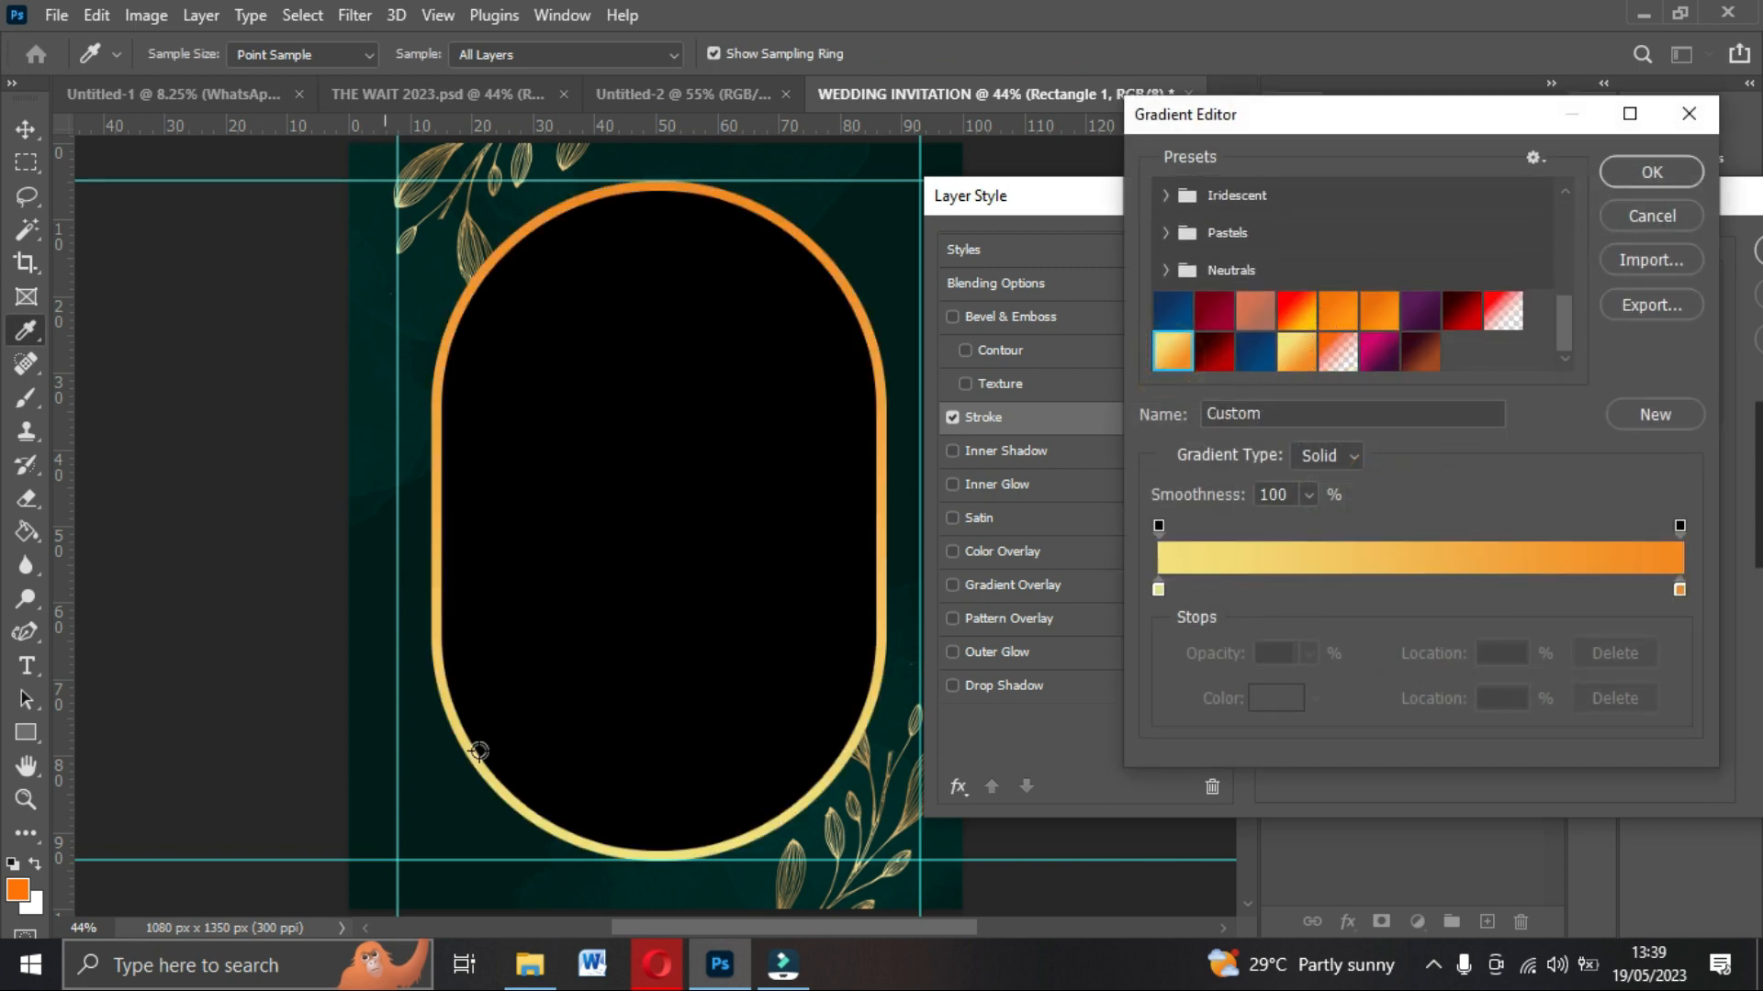
Set the stroke gradient's left stop to F3E078 and right stop to F4881B, then confirm the gradient.
left_click(1157, 588)
double_click(1157, 589)
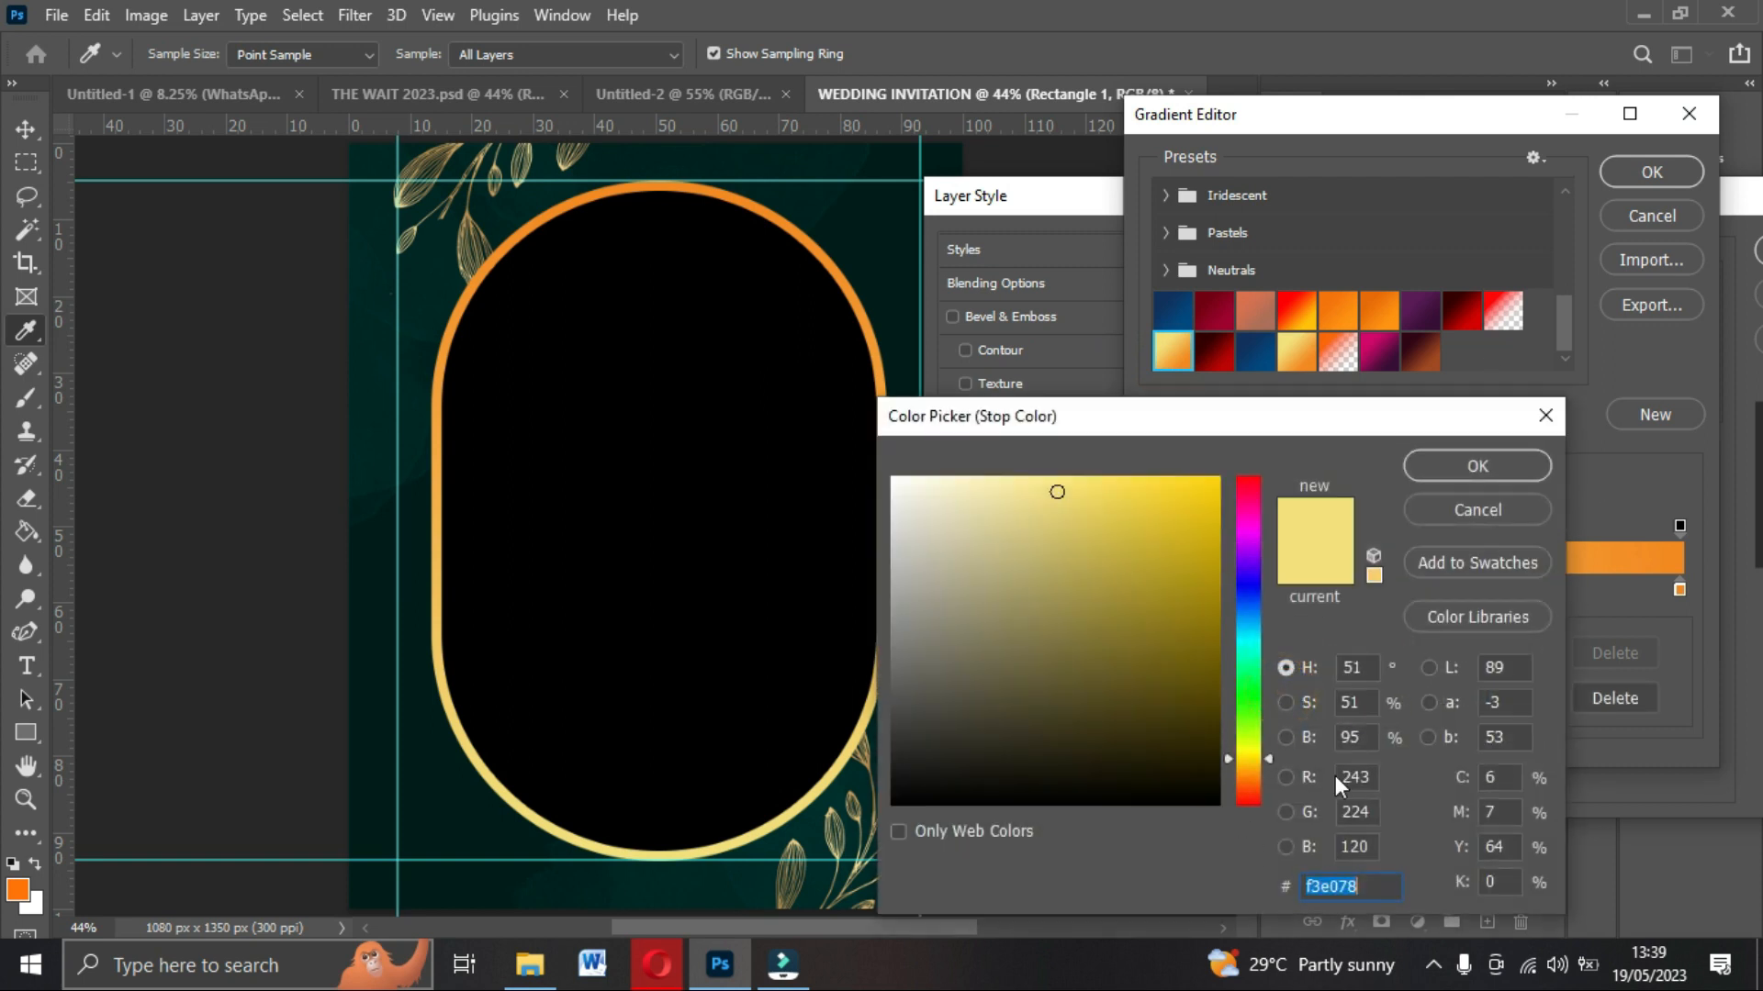
left_click_drag(1285, 424, 1304, 66)
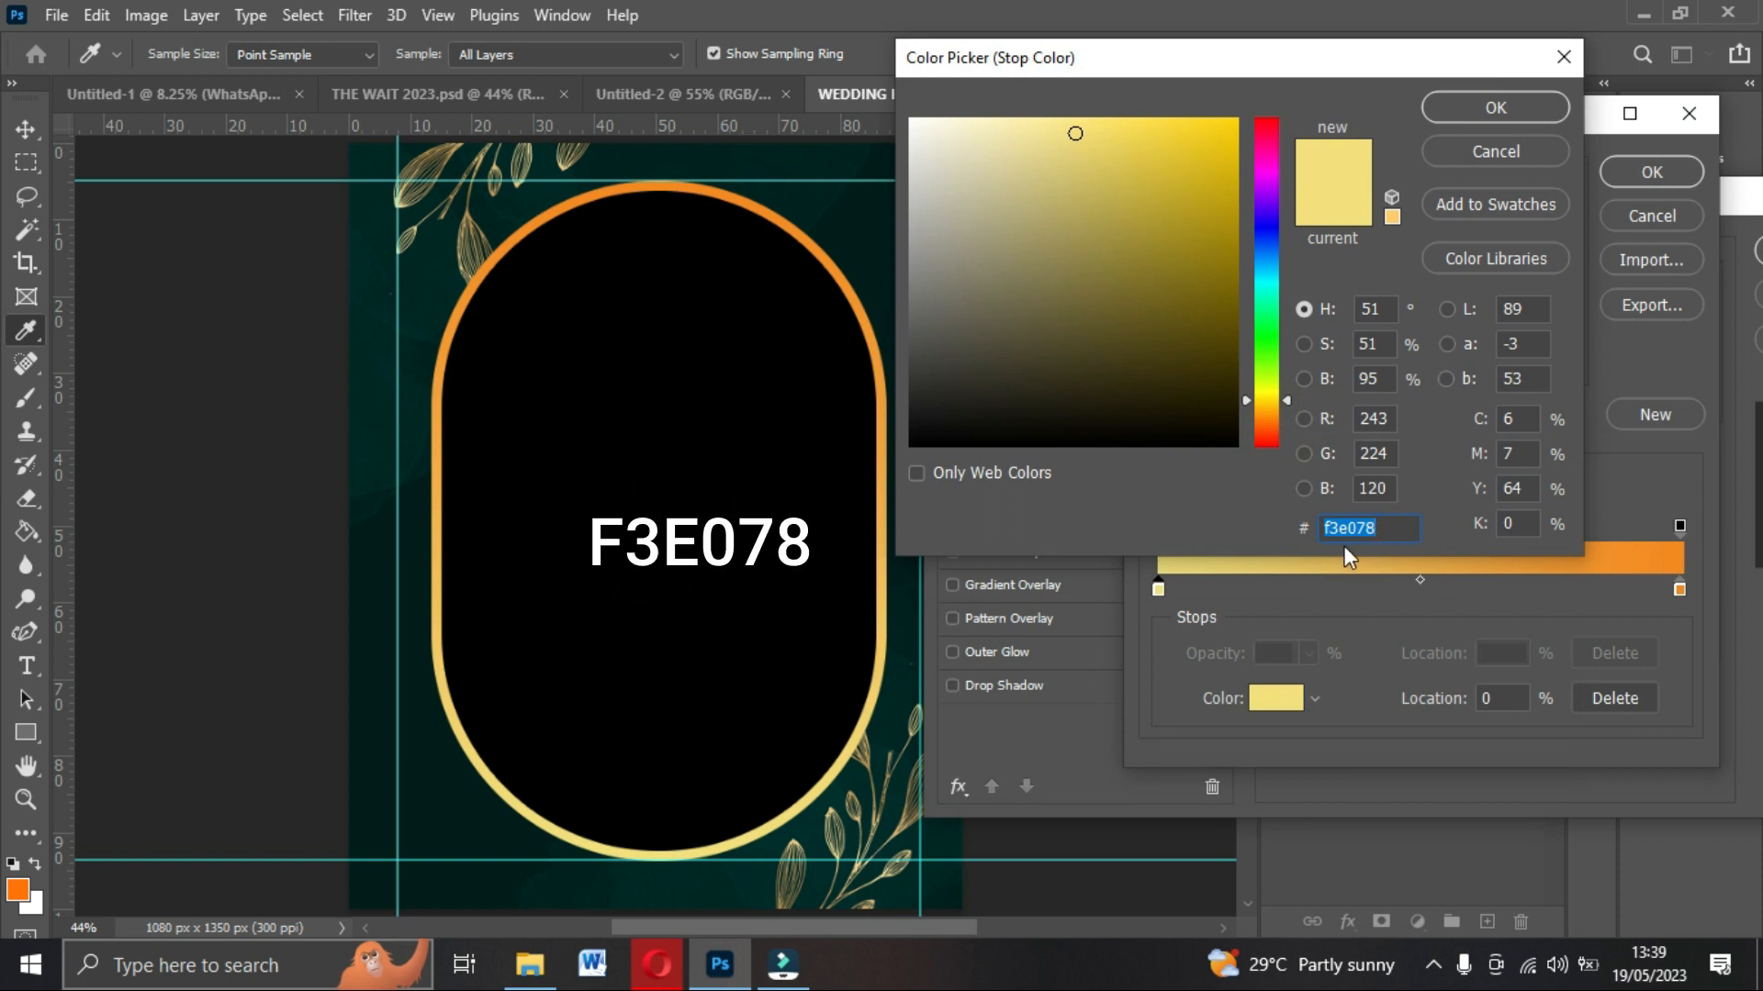
left_click(1513, 103)
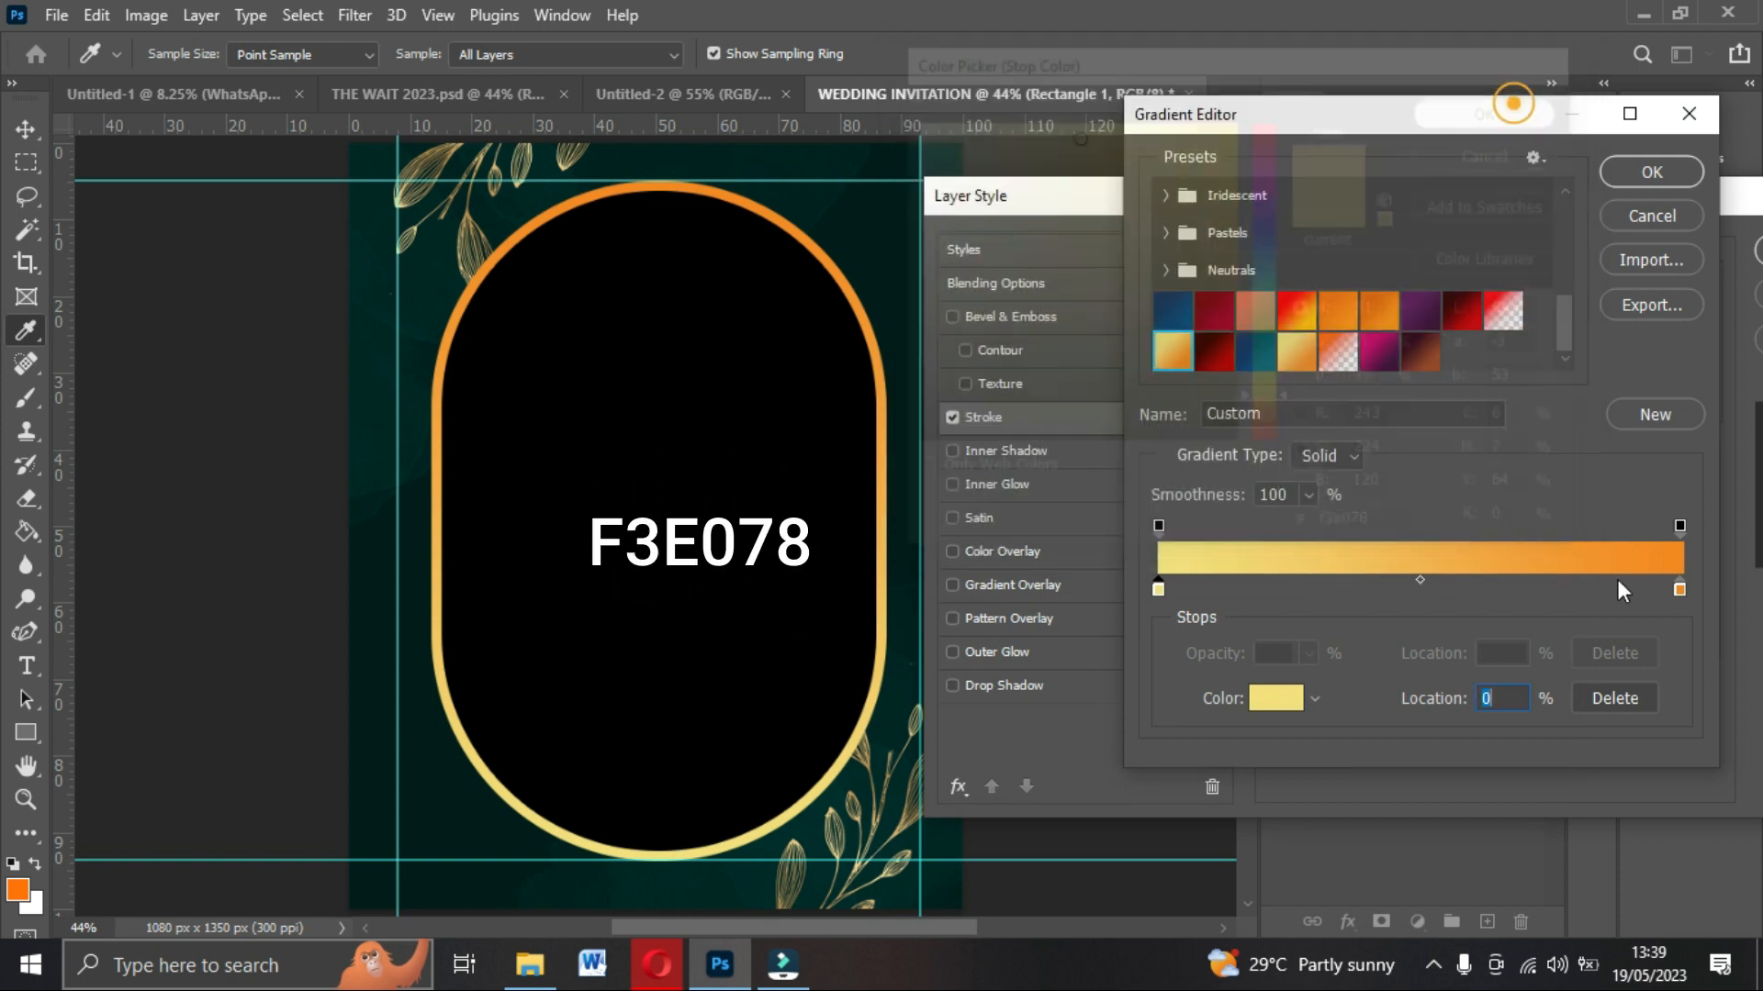
left_click(1678, 590)
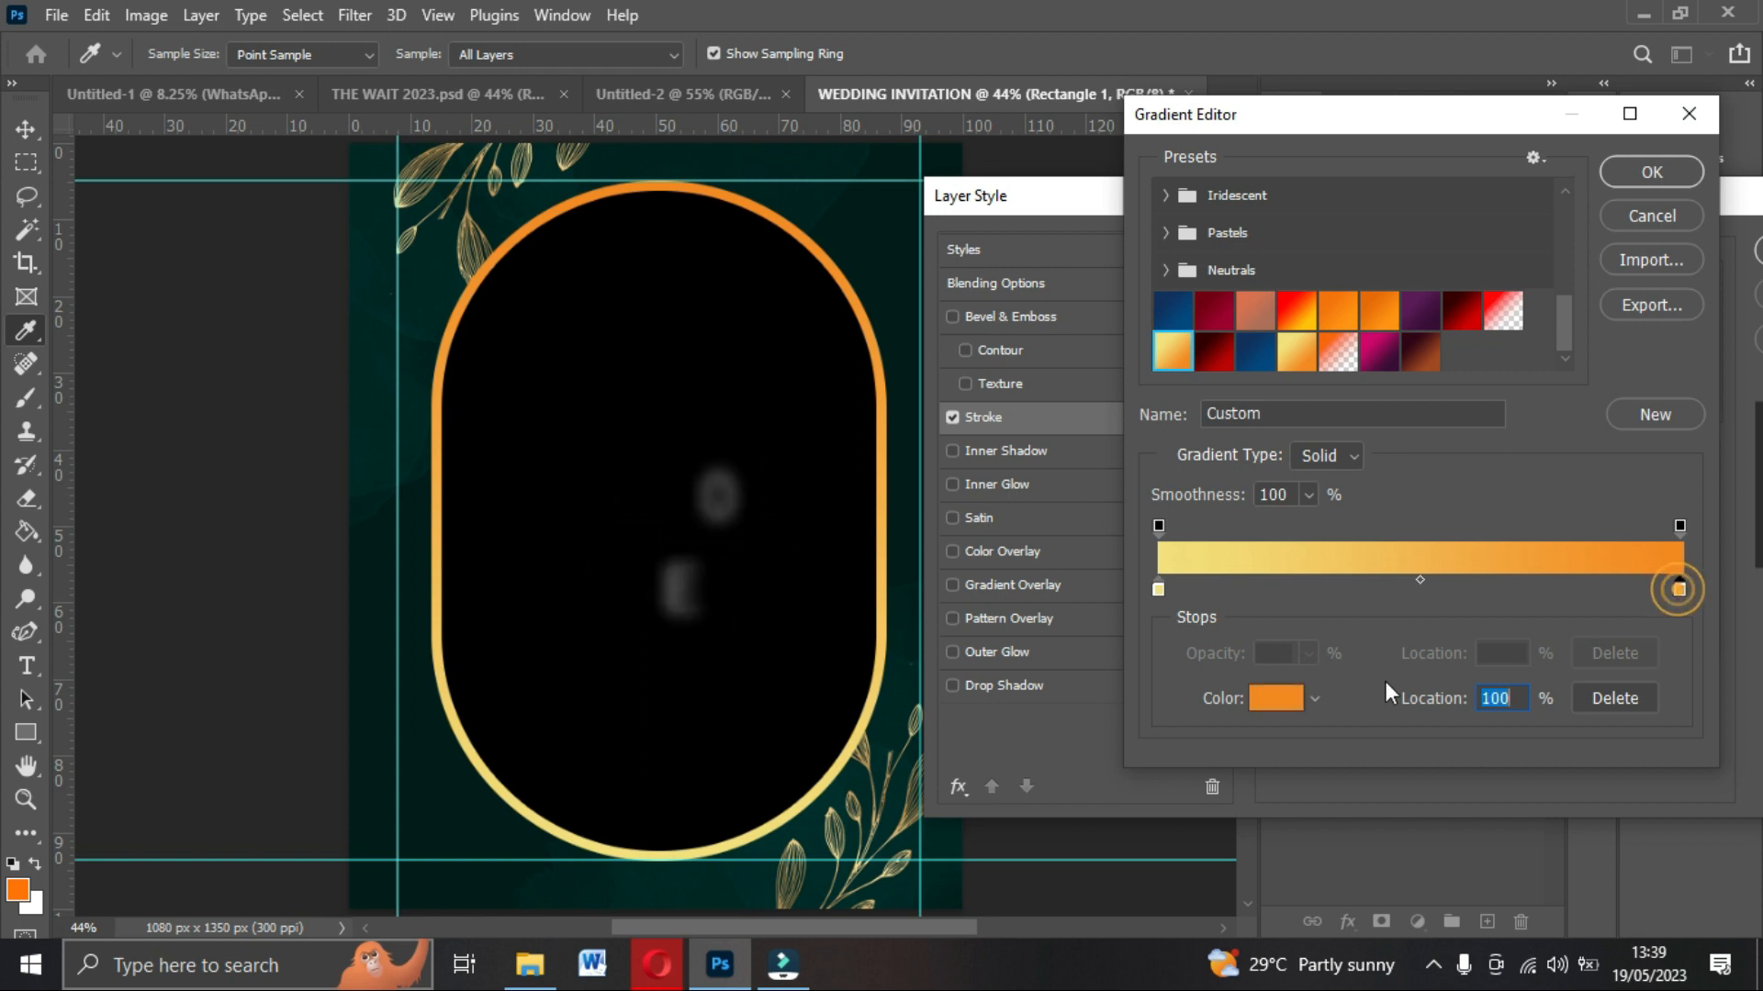
left_click(1275, 699)
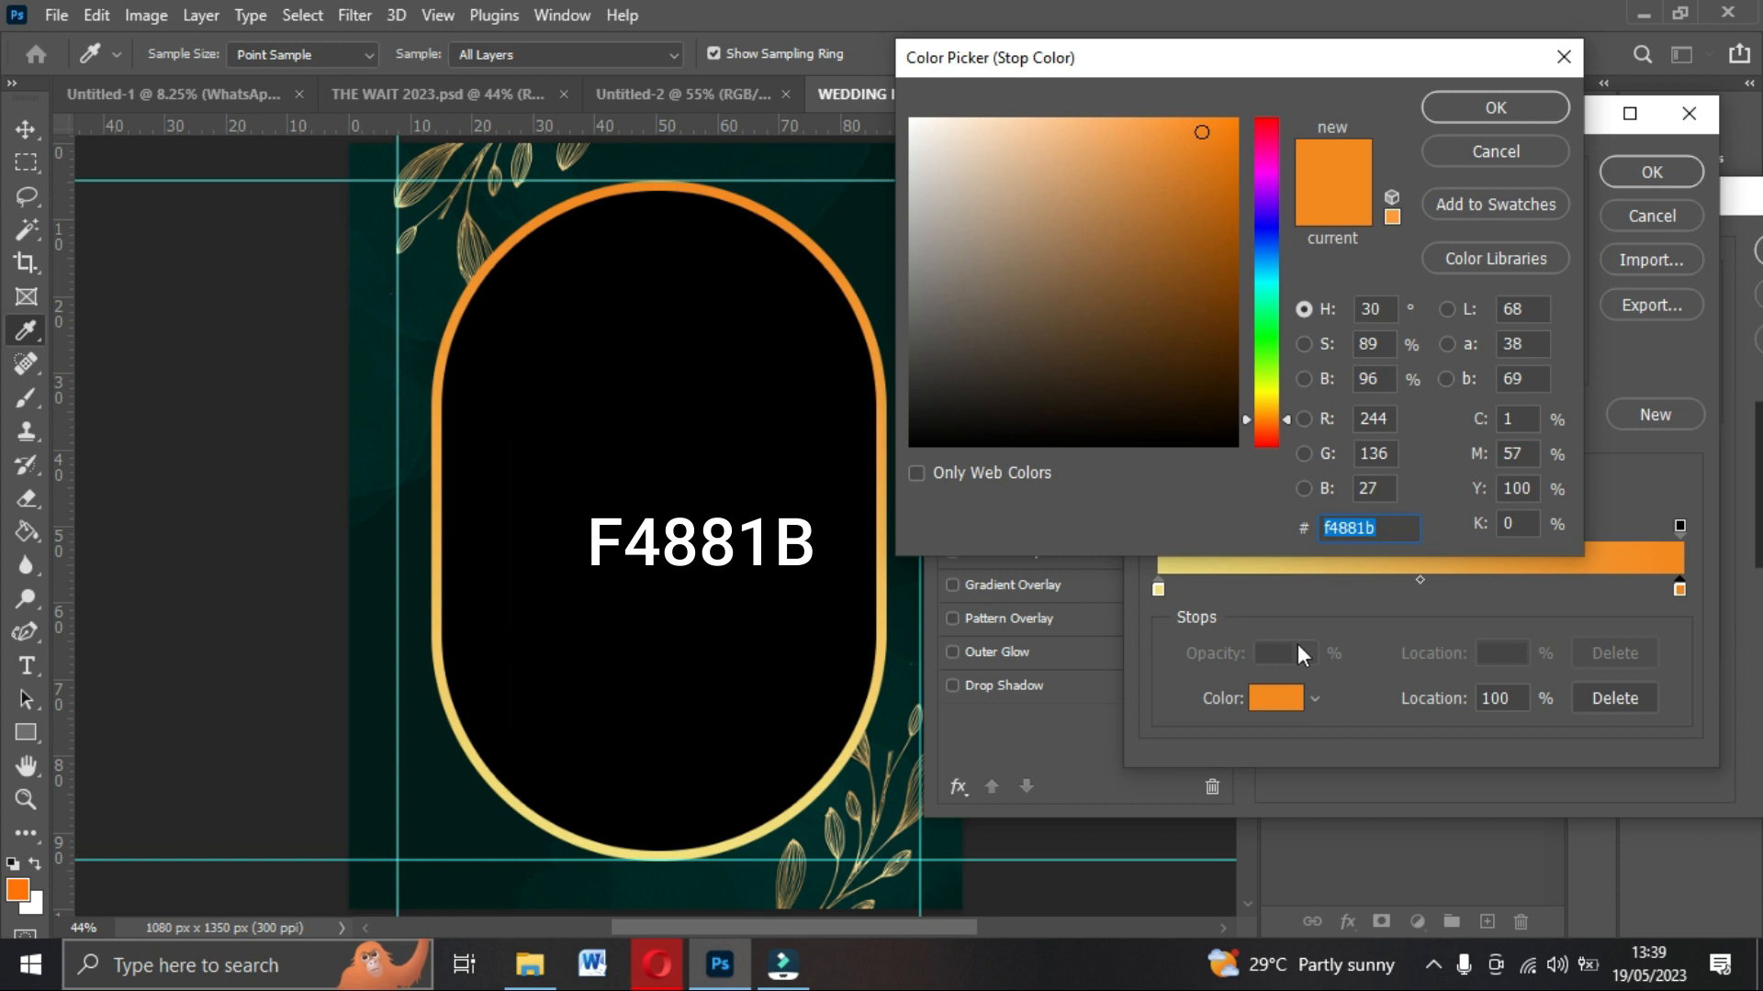
left_click(1513, 106)
left_click(1649, 174)
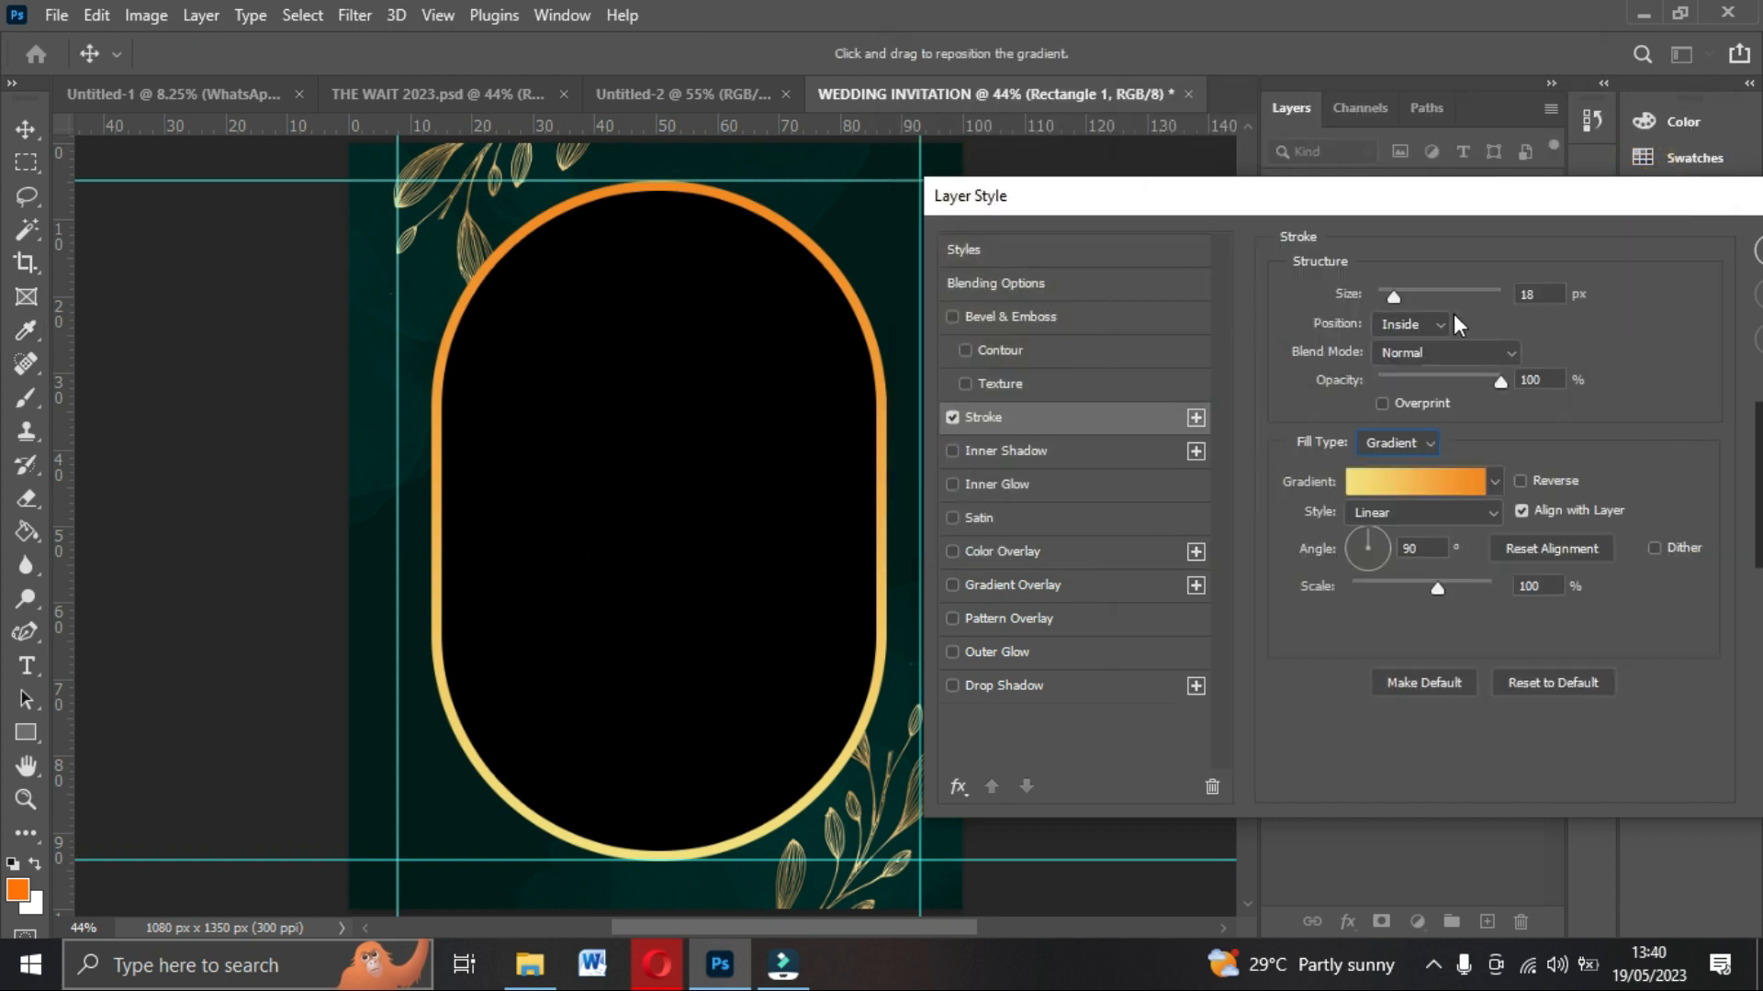
Reduce the stroke size to make the gold outline thinner and apply the layer style.
key("Down")
key("Down")
key("Down")
key("Down")
key("Down")
key("Down")
key("Down")
key("Down")
key("Down")
key("Down")
key("Down")
key("Down")
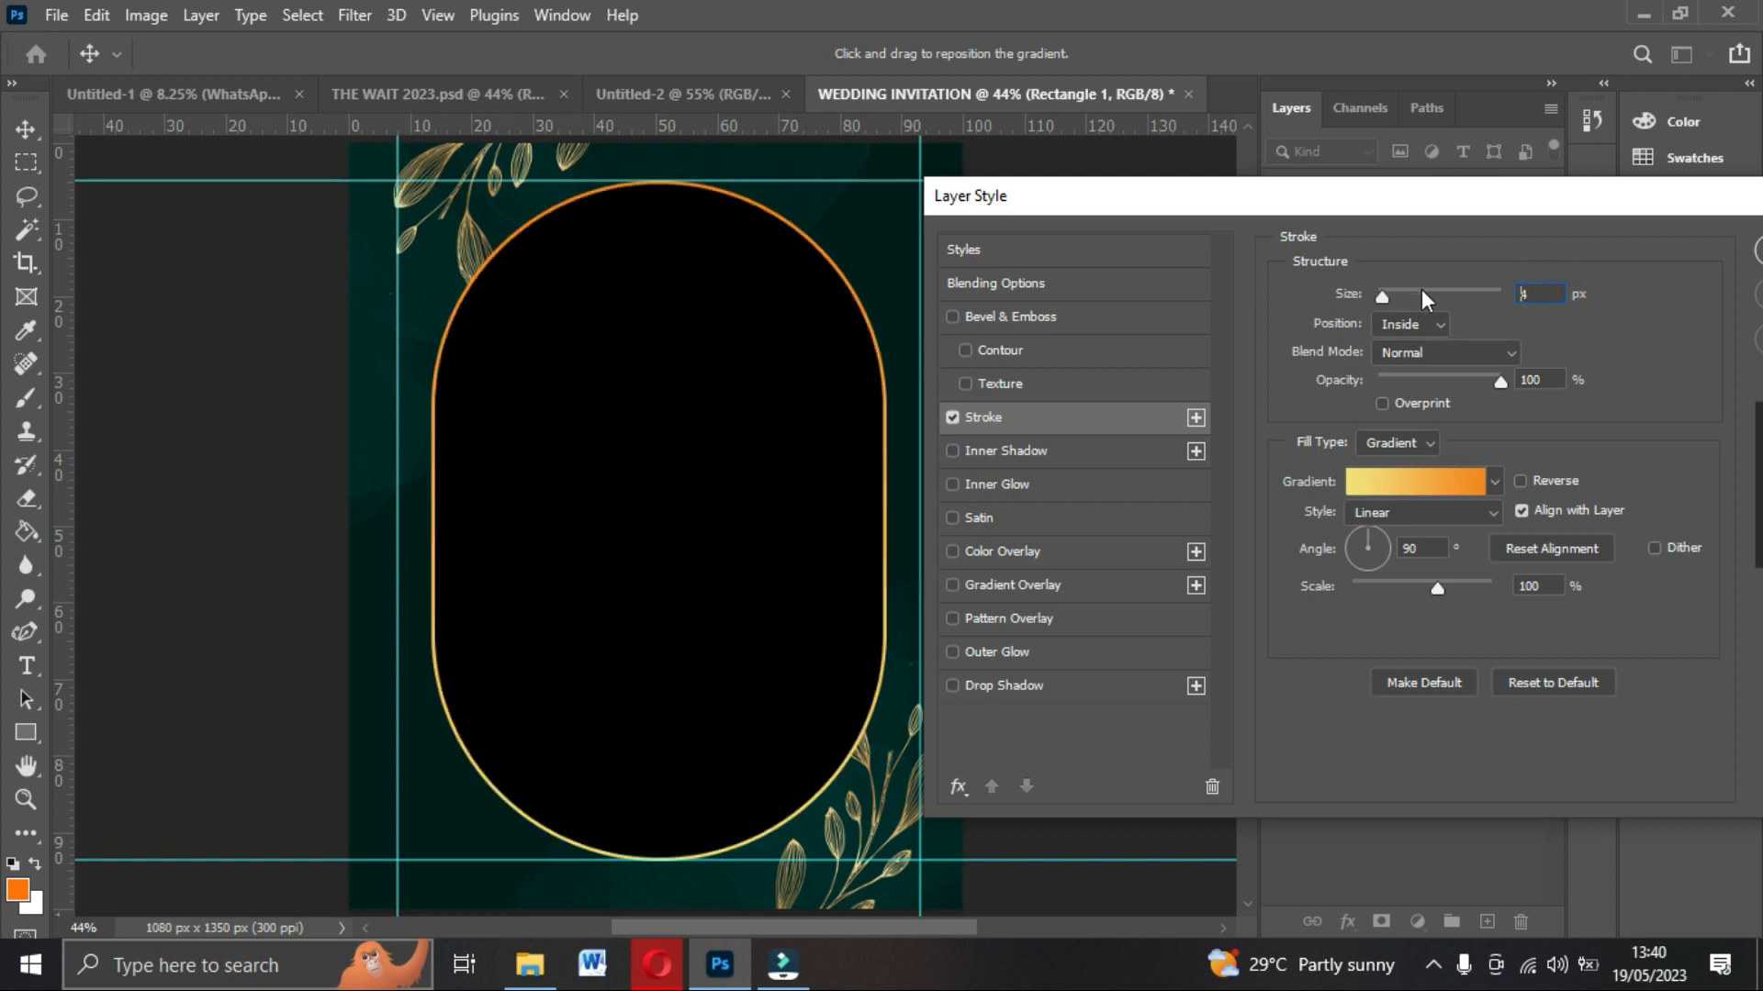
key("Return")
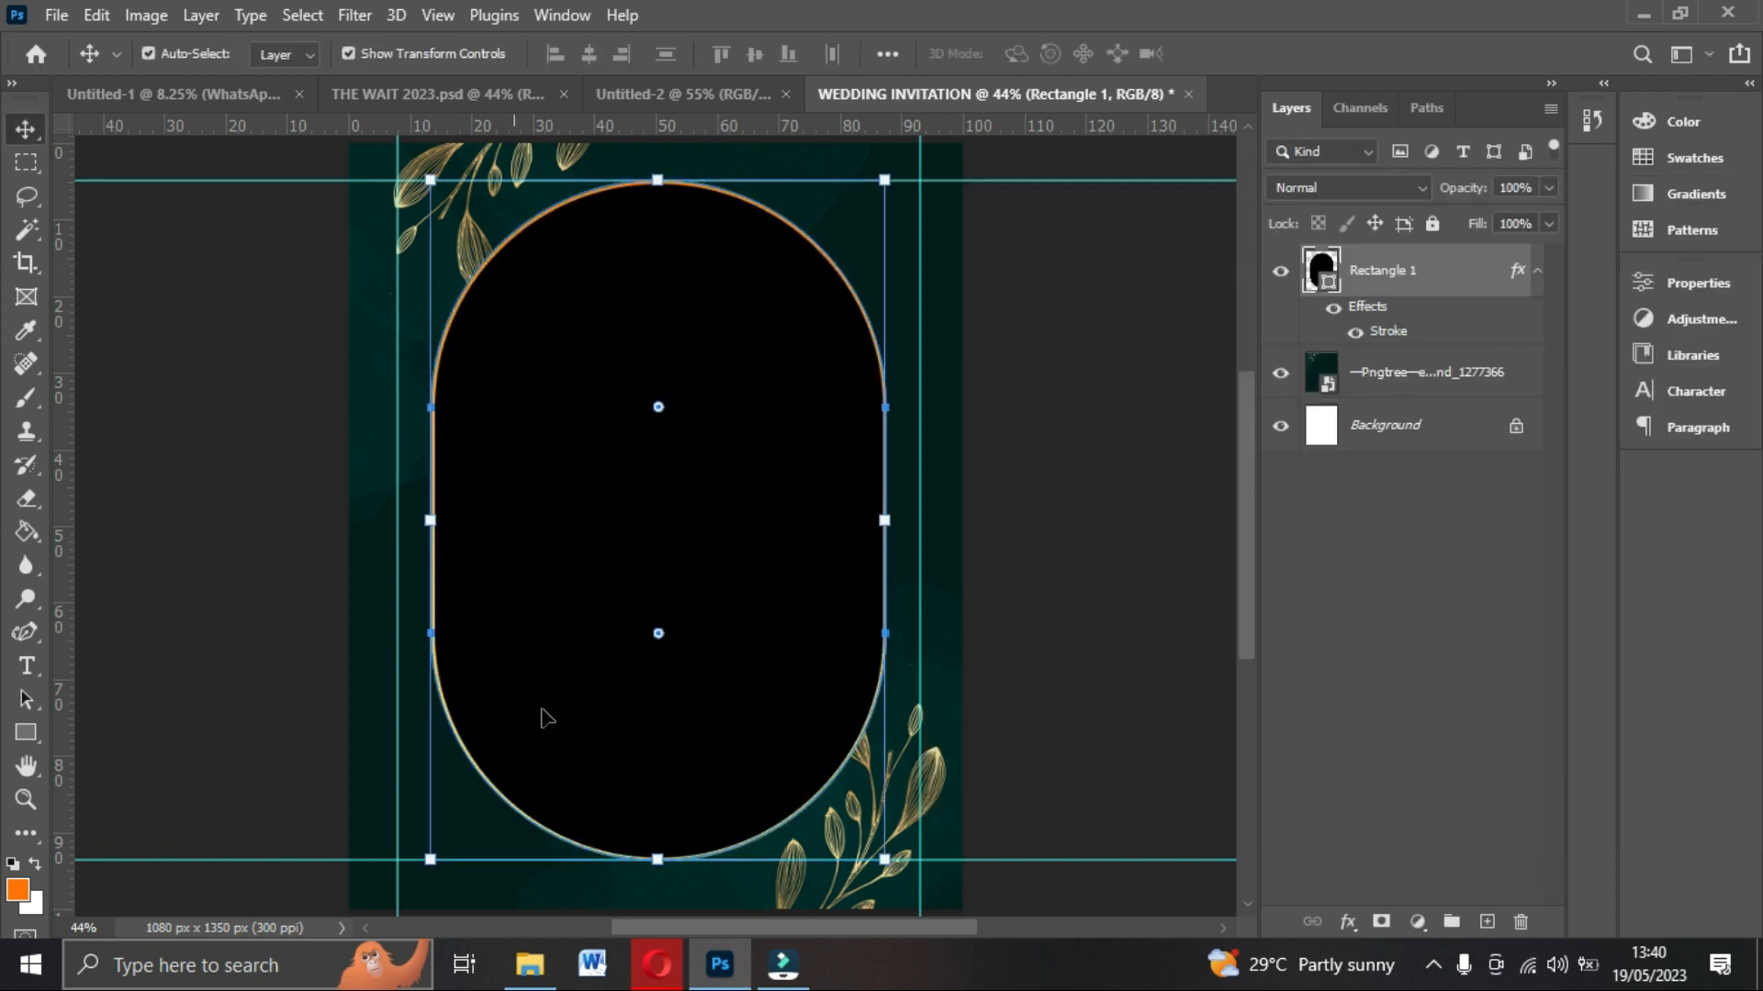
Place the couple photo IMG_5305 edited from Downloads into the document over the arch frame.
left_click(529, 964)
left_click_drag(347, 258, 709, 701)
left_click_drag(682, 640, 675, 518)
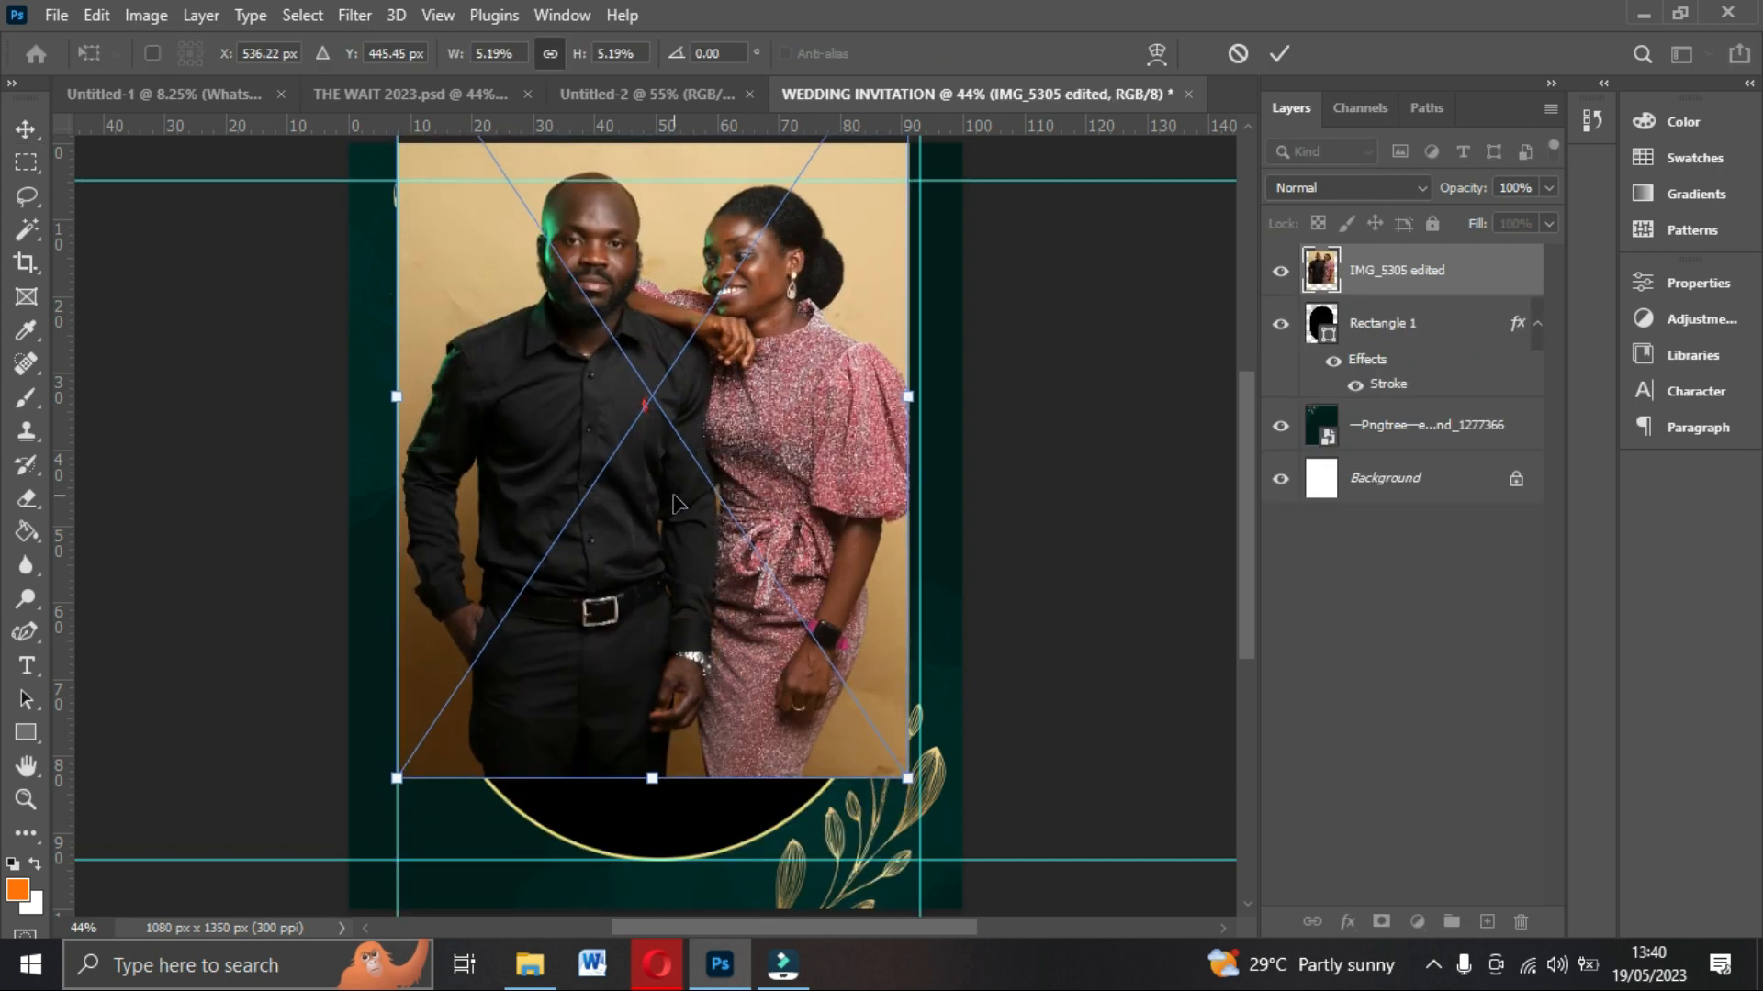
key("Return")
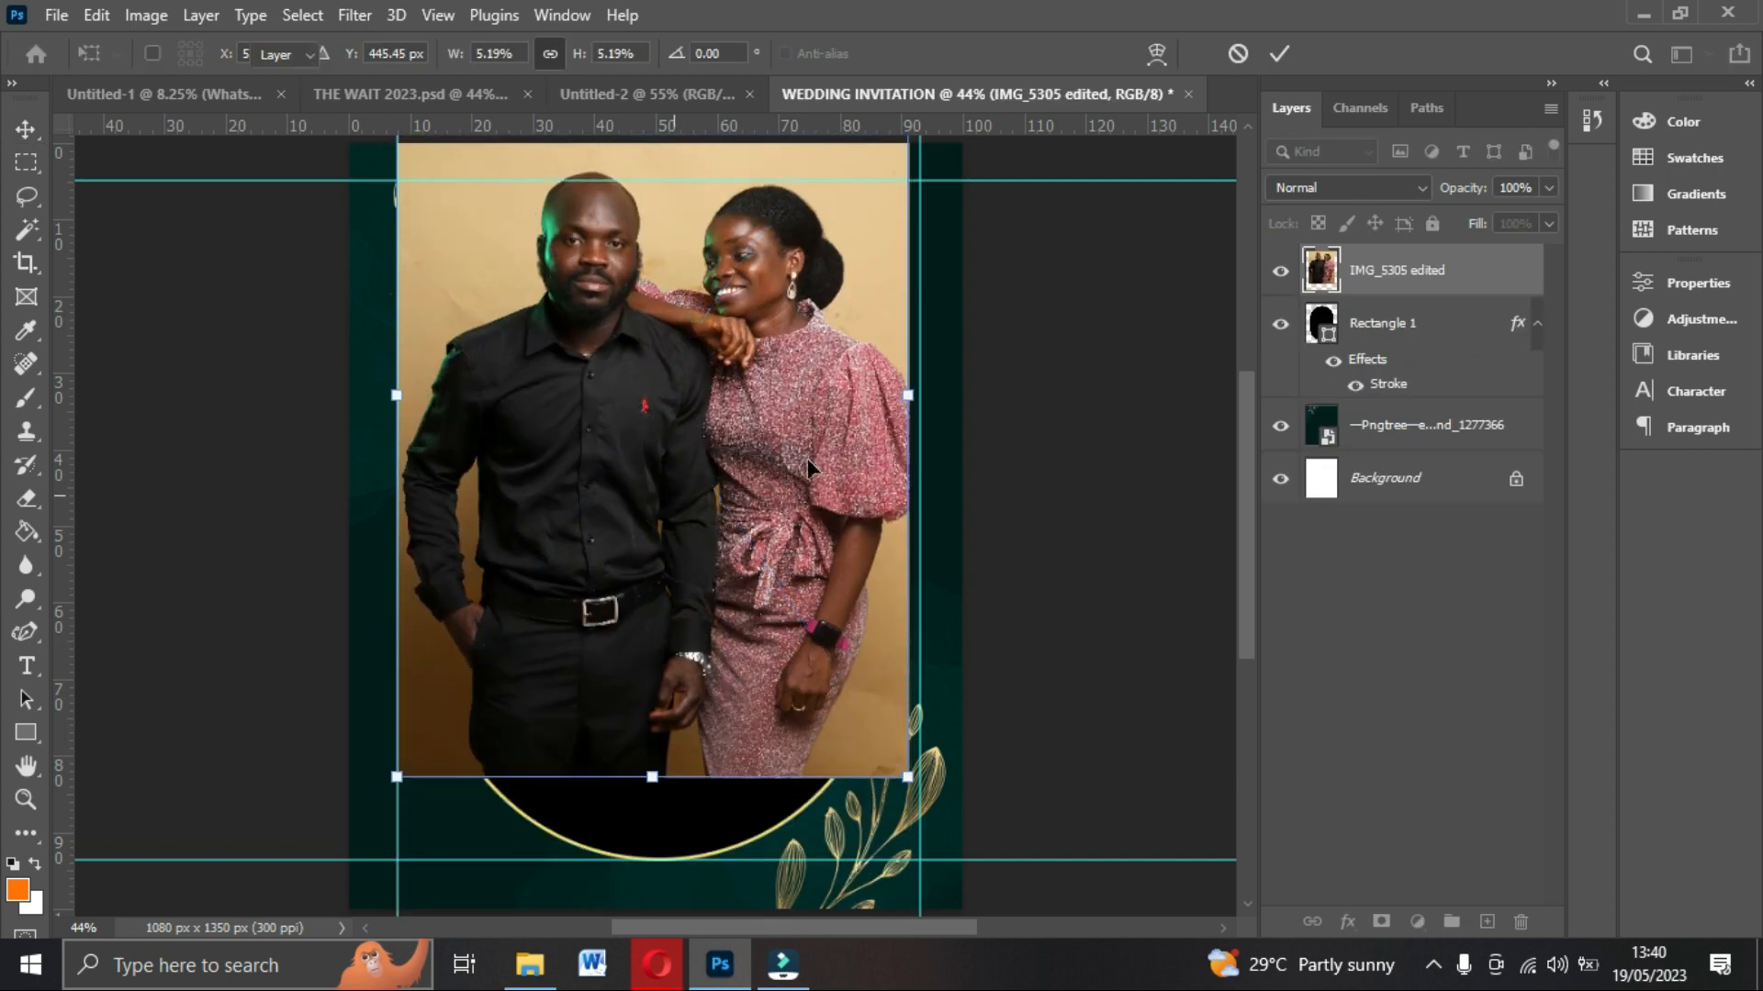
Clip the couple photo to the arch rectangle and nudge it down inside the frame.
right_click(1406, 268)
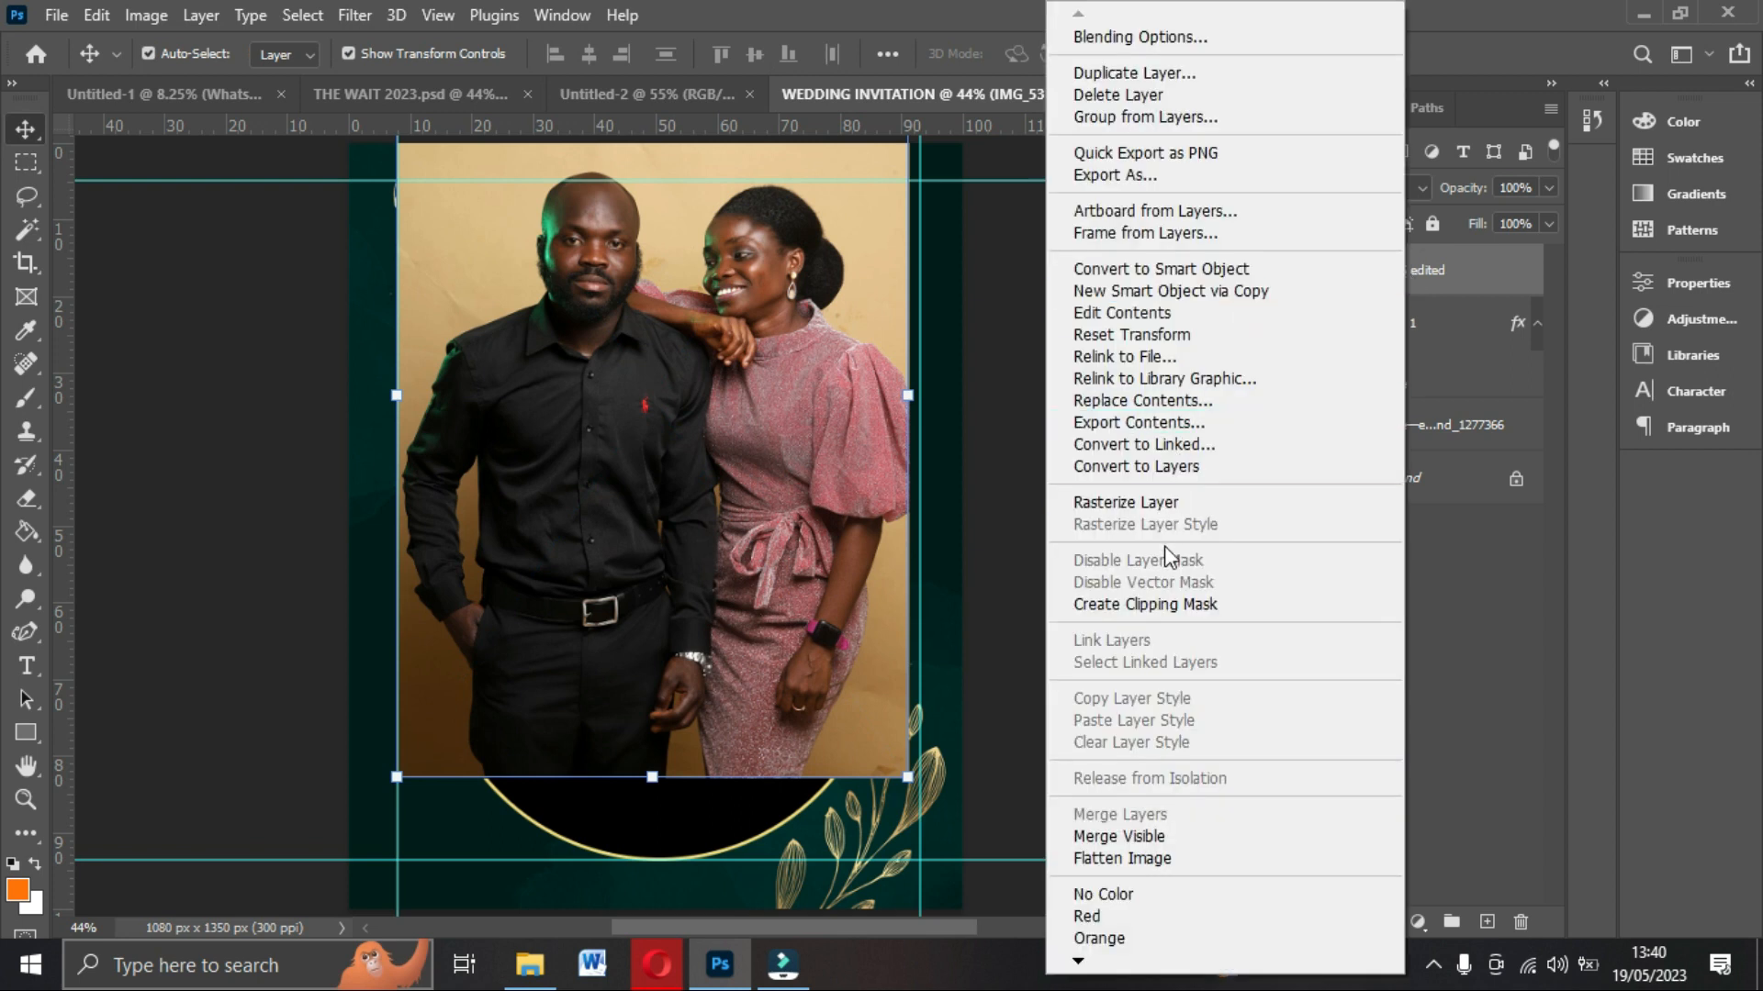
left_click(1157, 604)
left_click_drag(722, 346, 722, 384)
left_click(631, 474)
left_click_drag(635, 465, 636, 465)
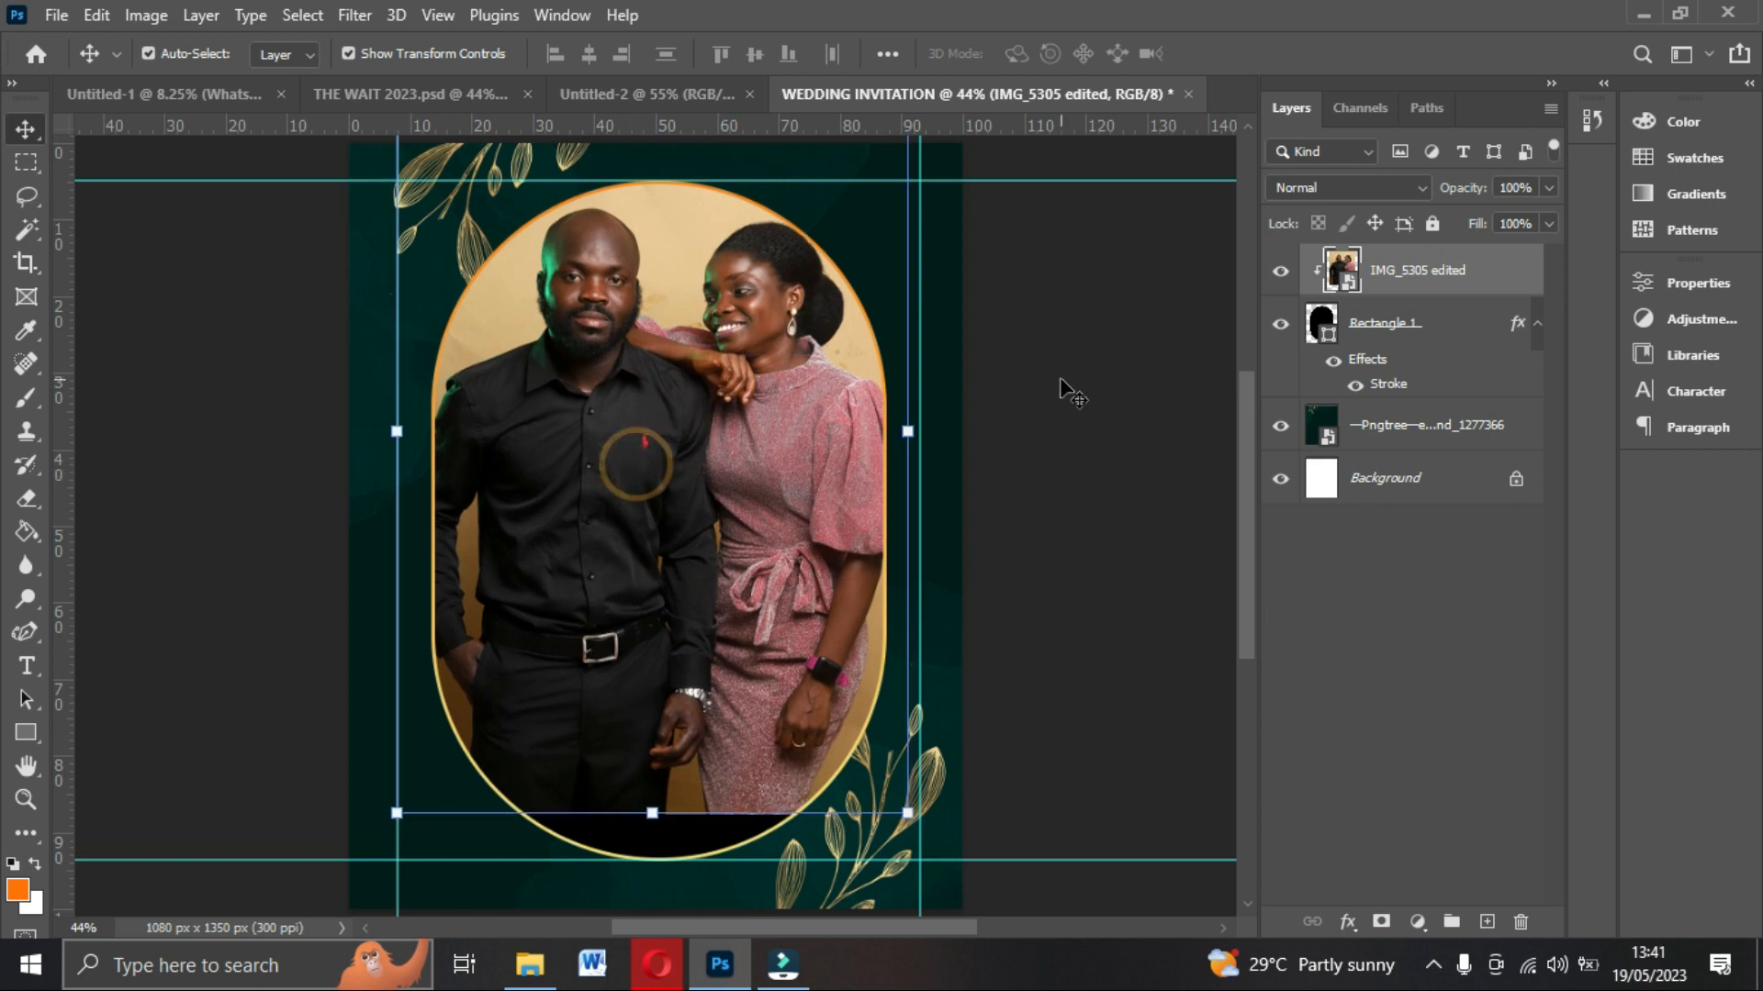
Rasterize the clipped couple photo layer and pick the Eraser tool.
right_click(1402, 277)
left_click(1187, 509)
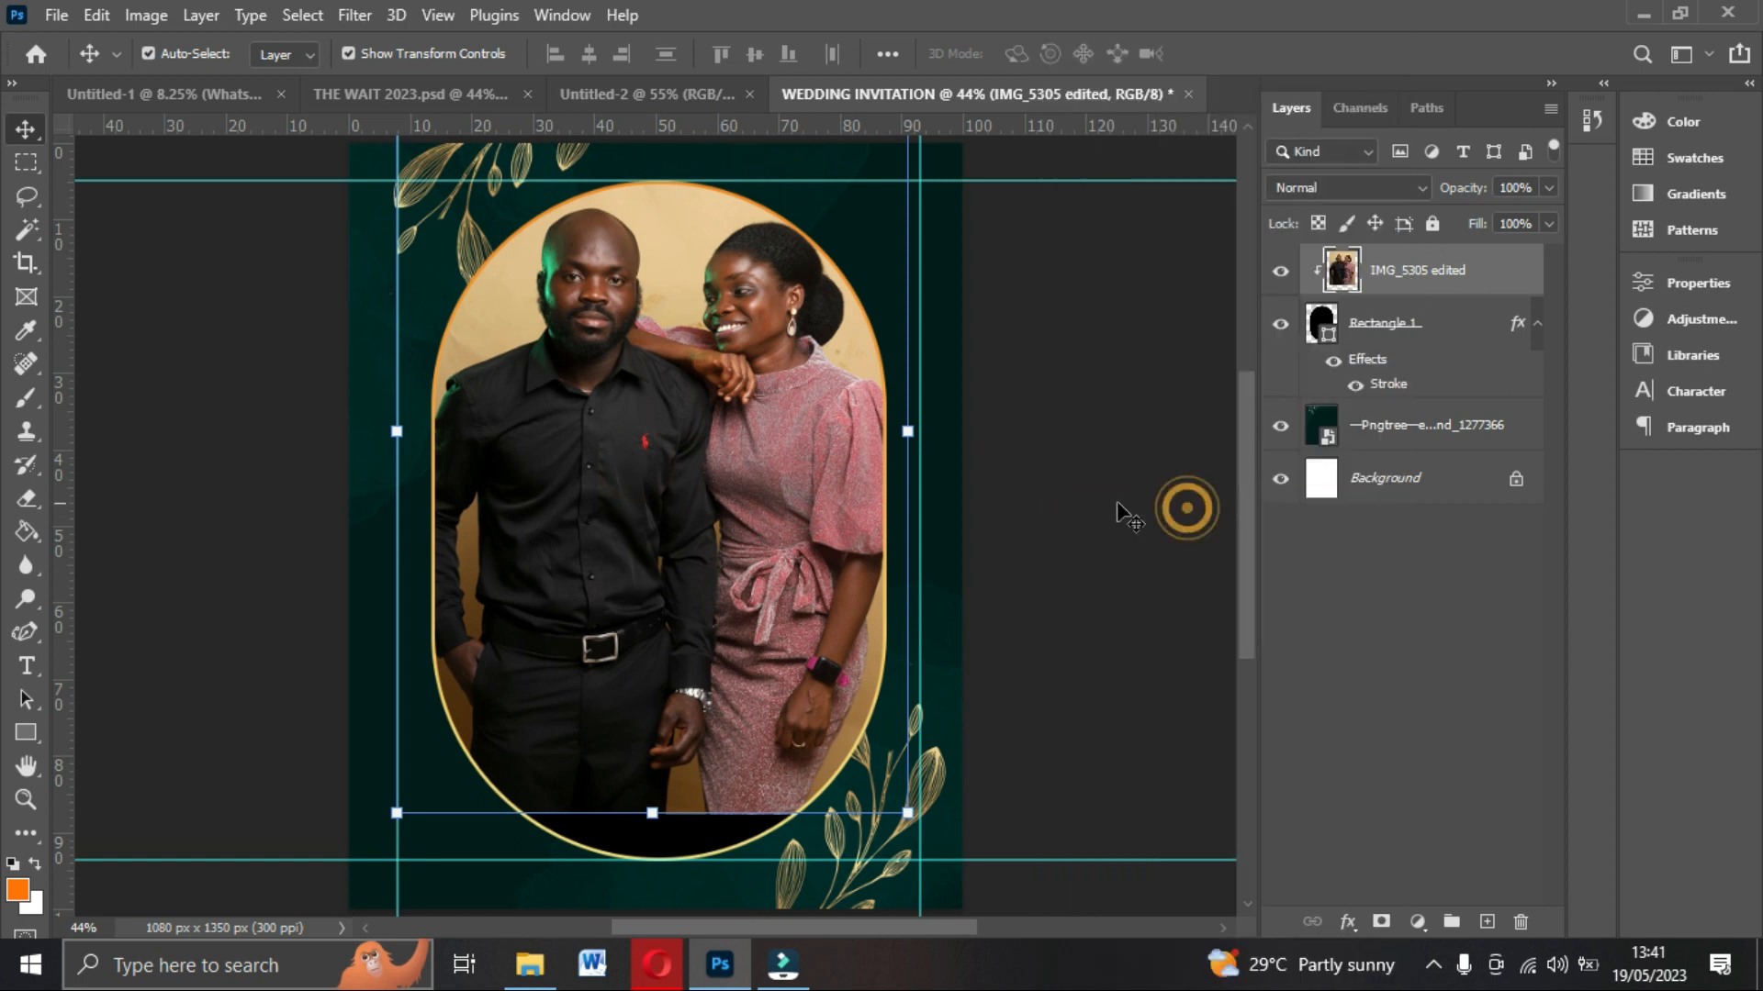
left_click(27, 499)
left_click(50, 504)
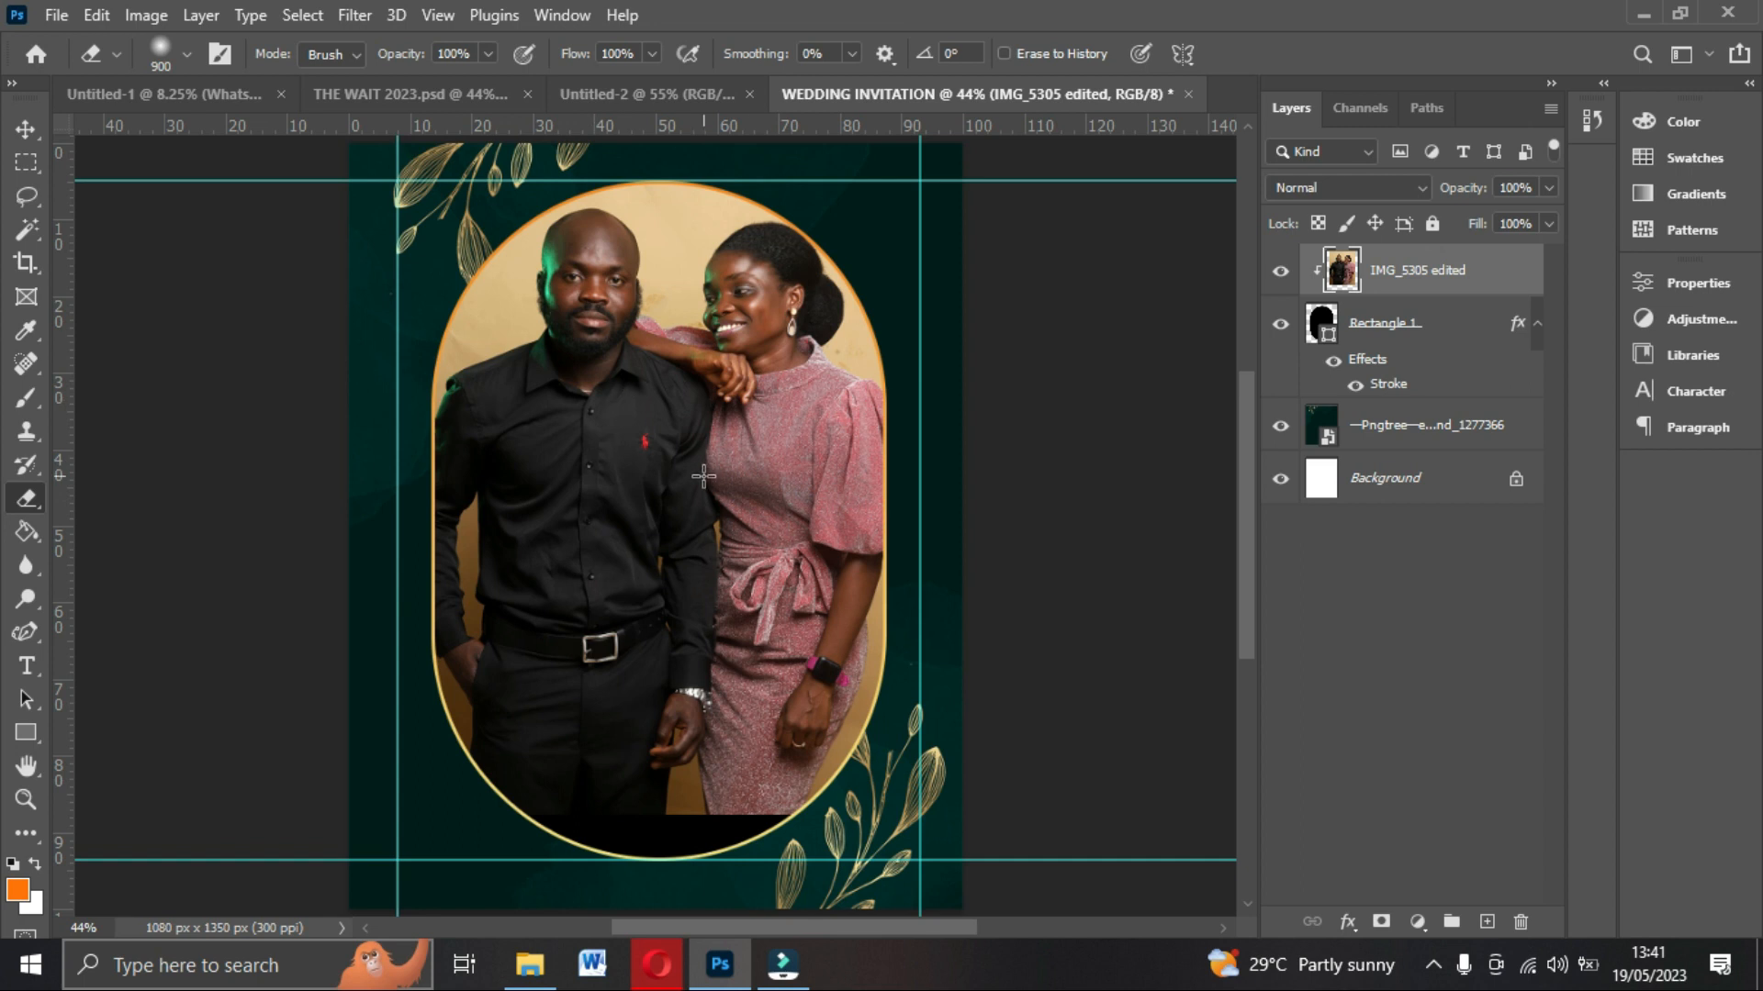
Change the arch rectangle's fill to the dark green 001d1b sampled from the background.
scroll(690, 661, "down", 2)
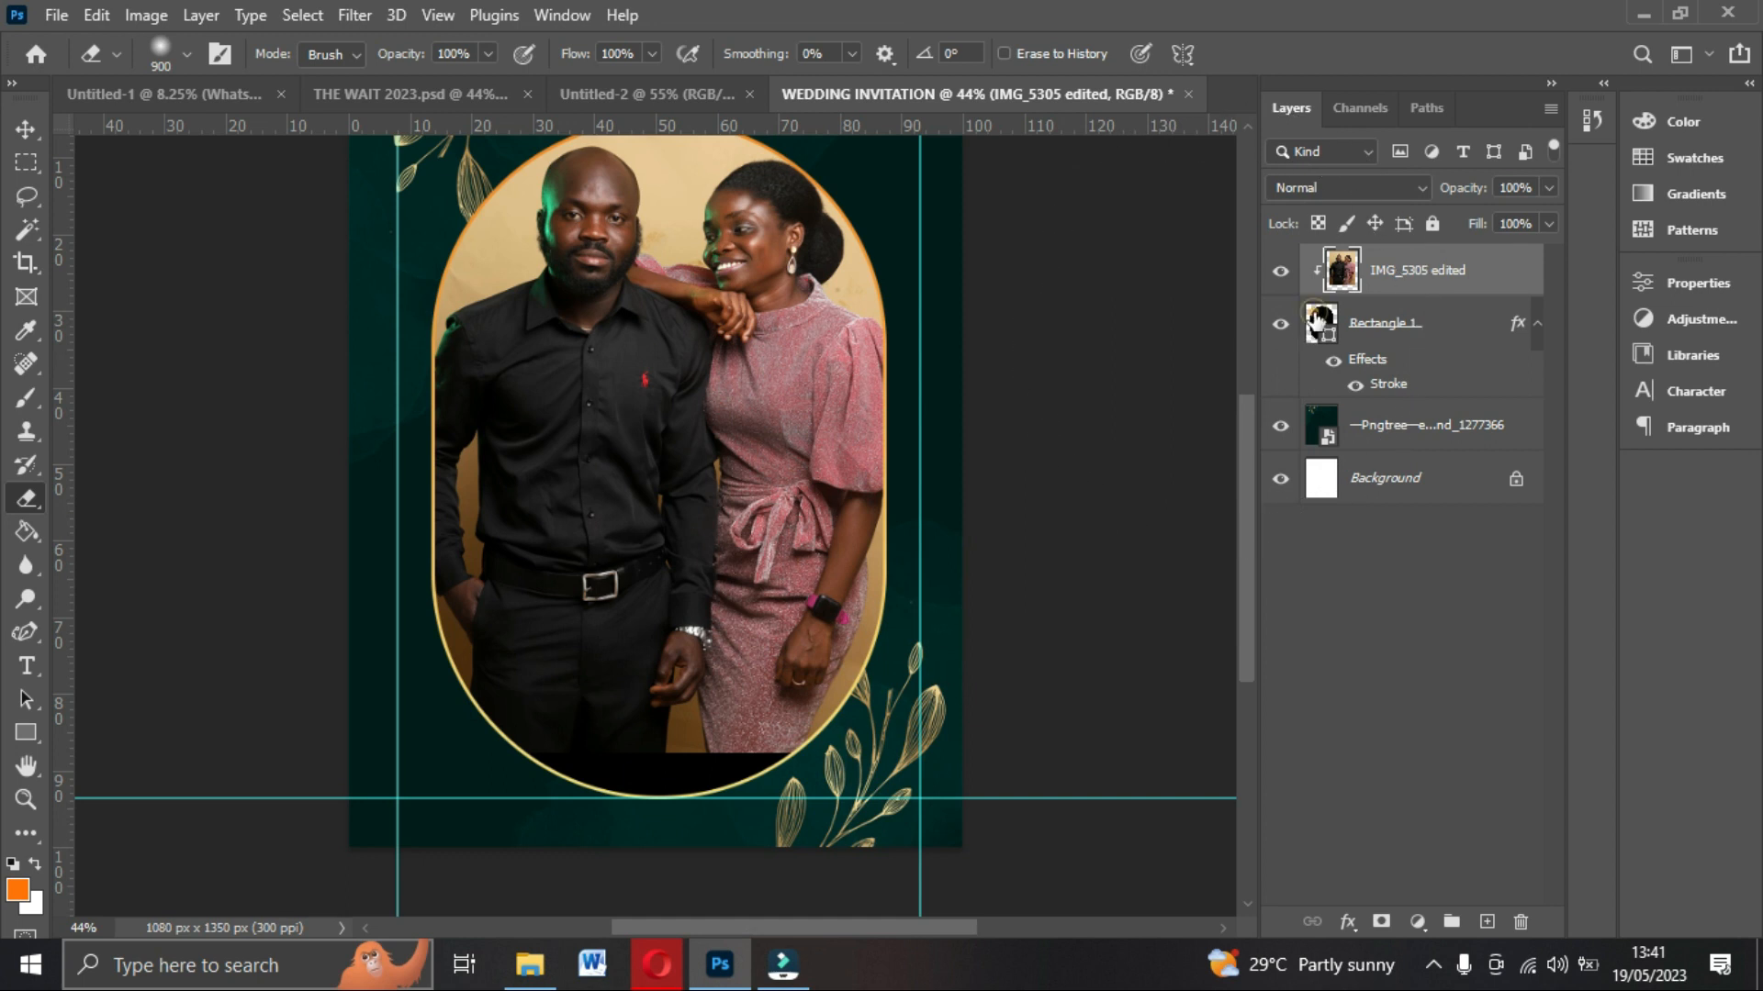
left_click(1320, 322)
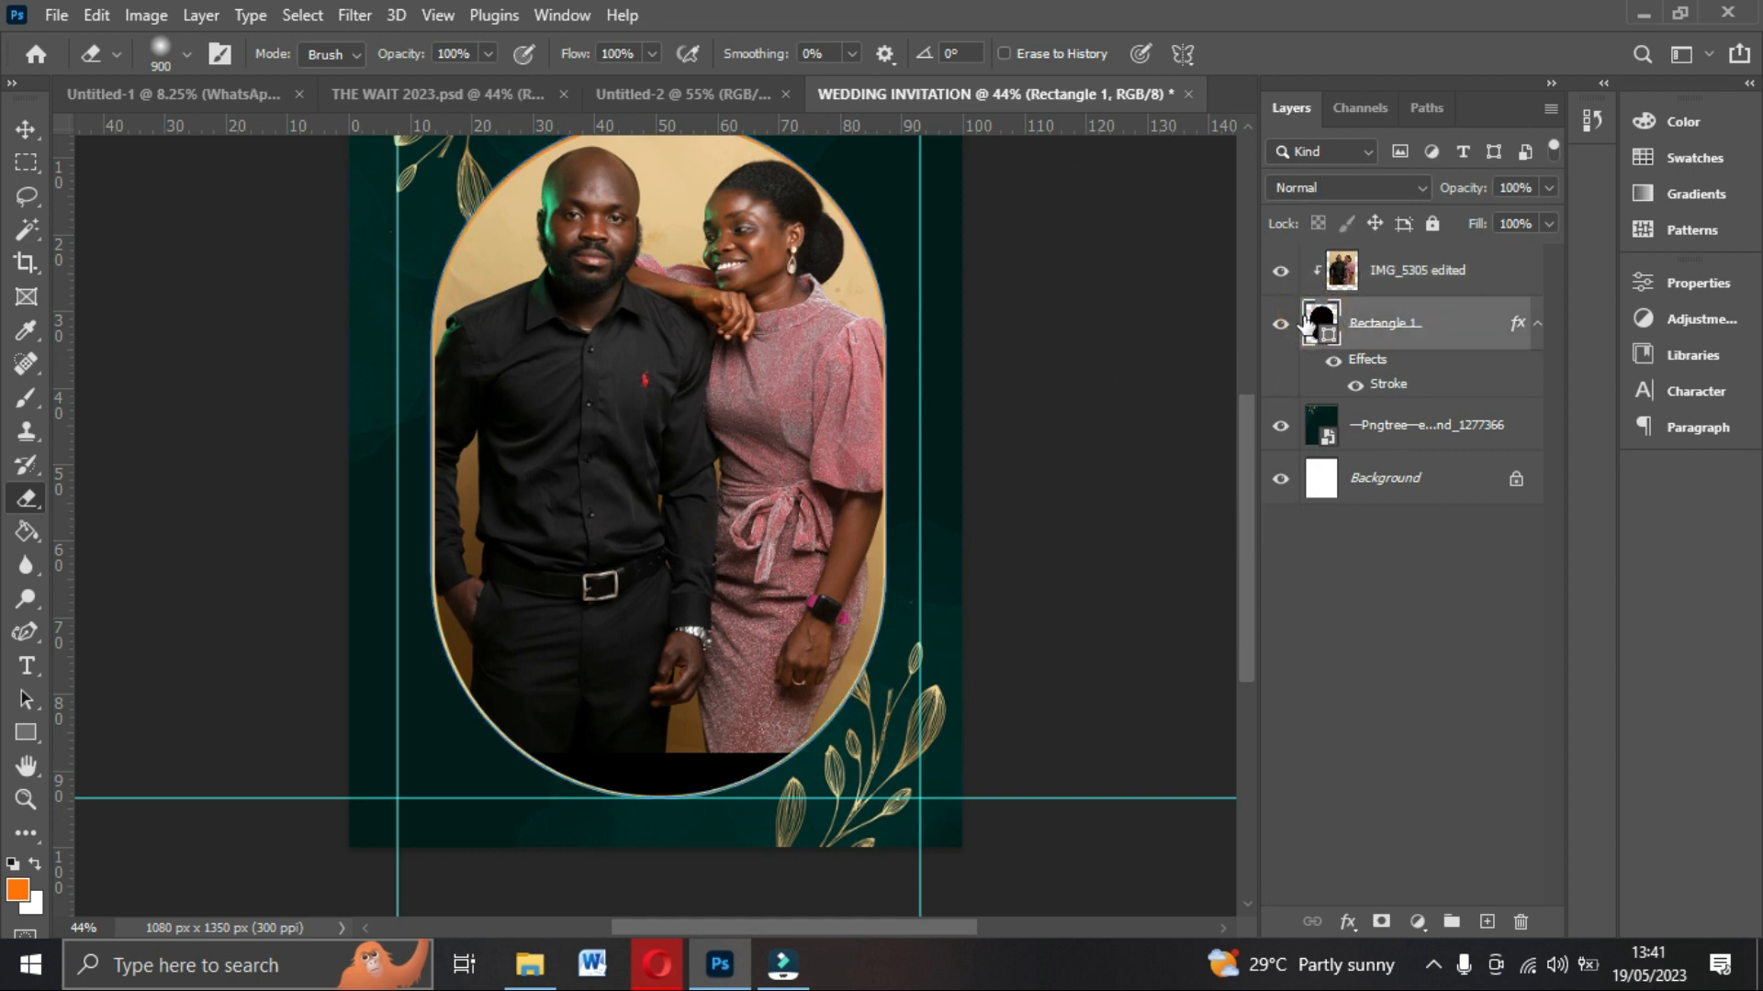
double_click(1315, 320)
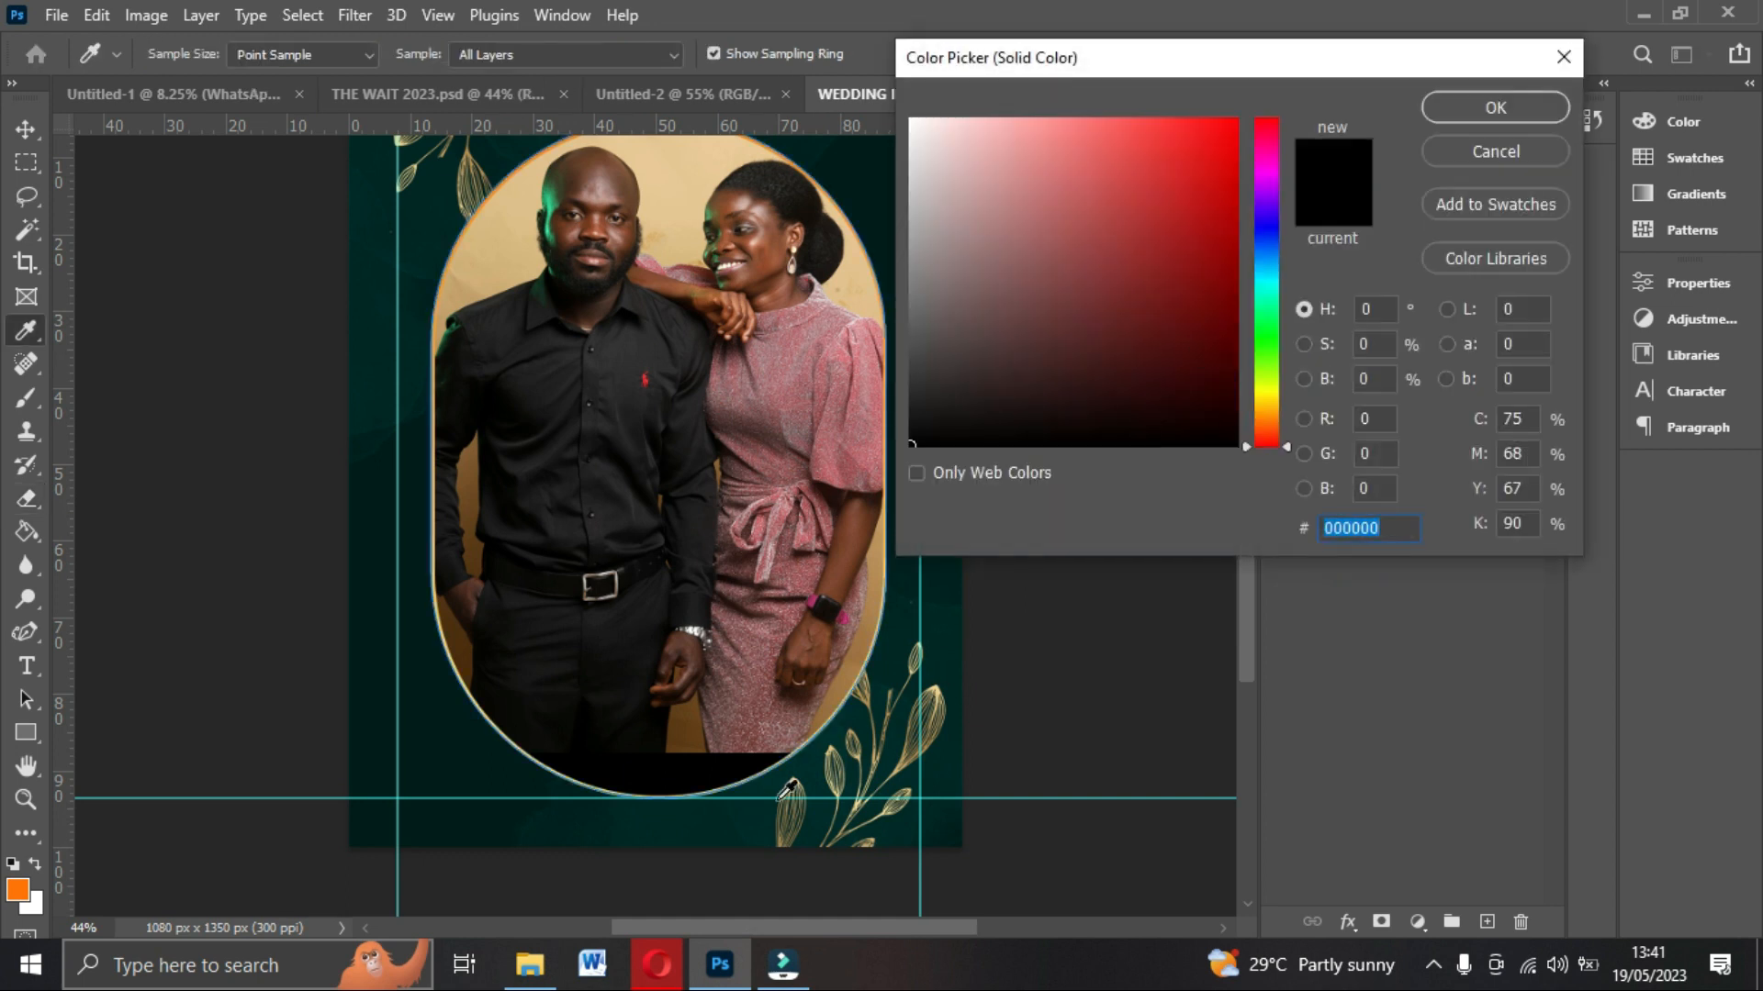
left_click(410, 714)
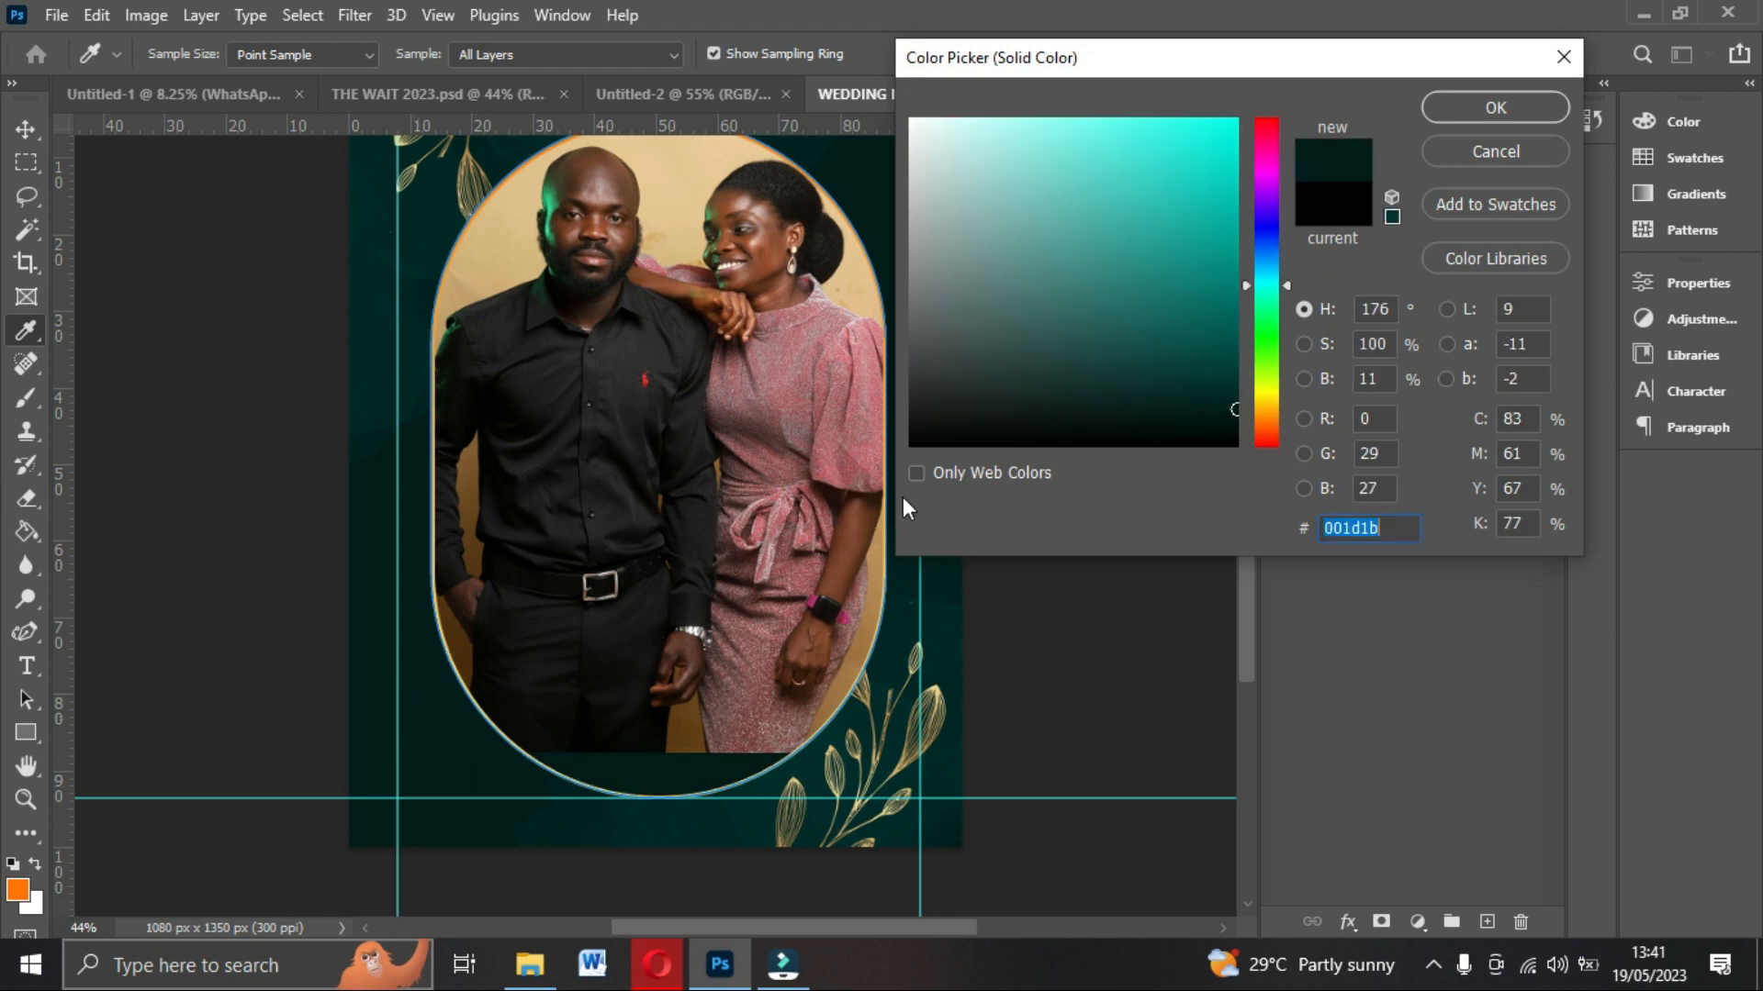
left_click(1478, 107)
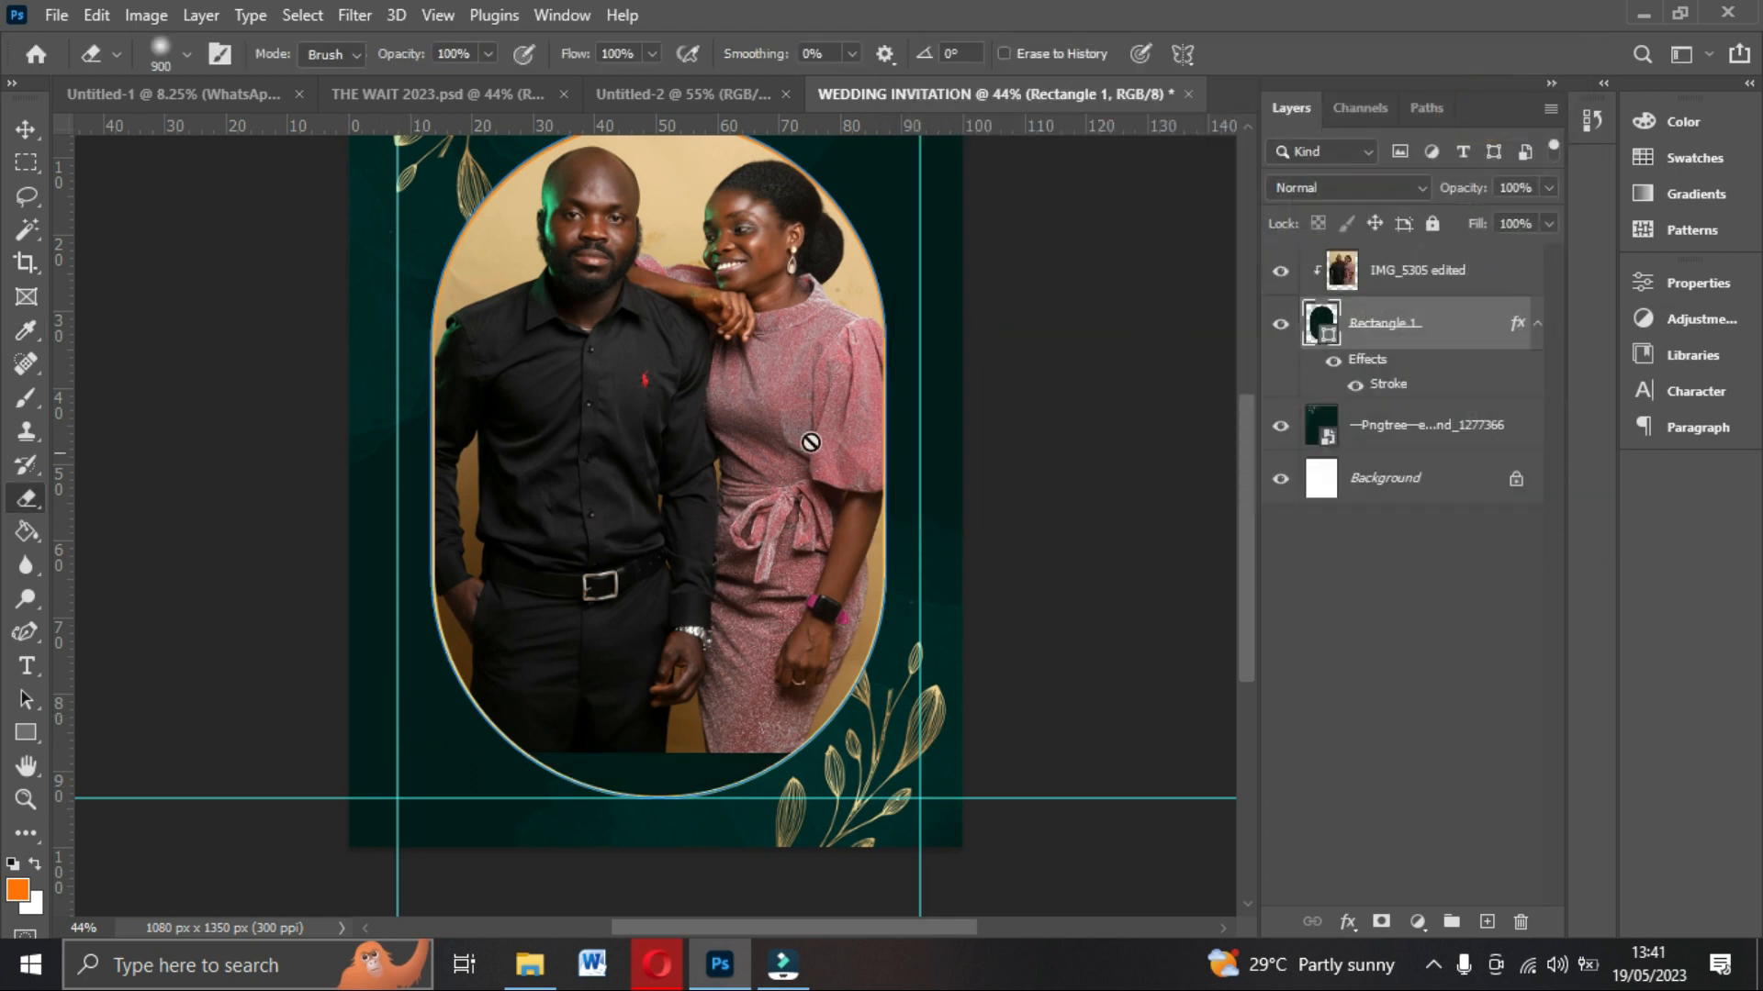
Erase the lower part of the couple photo with a large soft brush so it fades into the frame.
left_click(1388, 283)
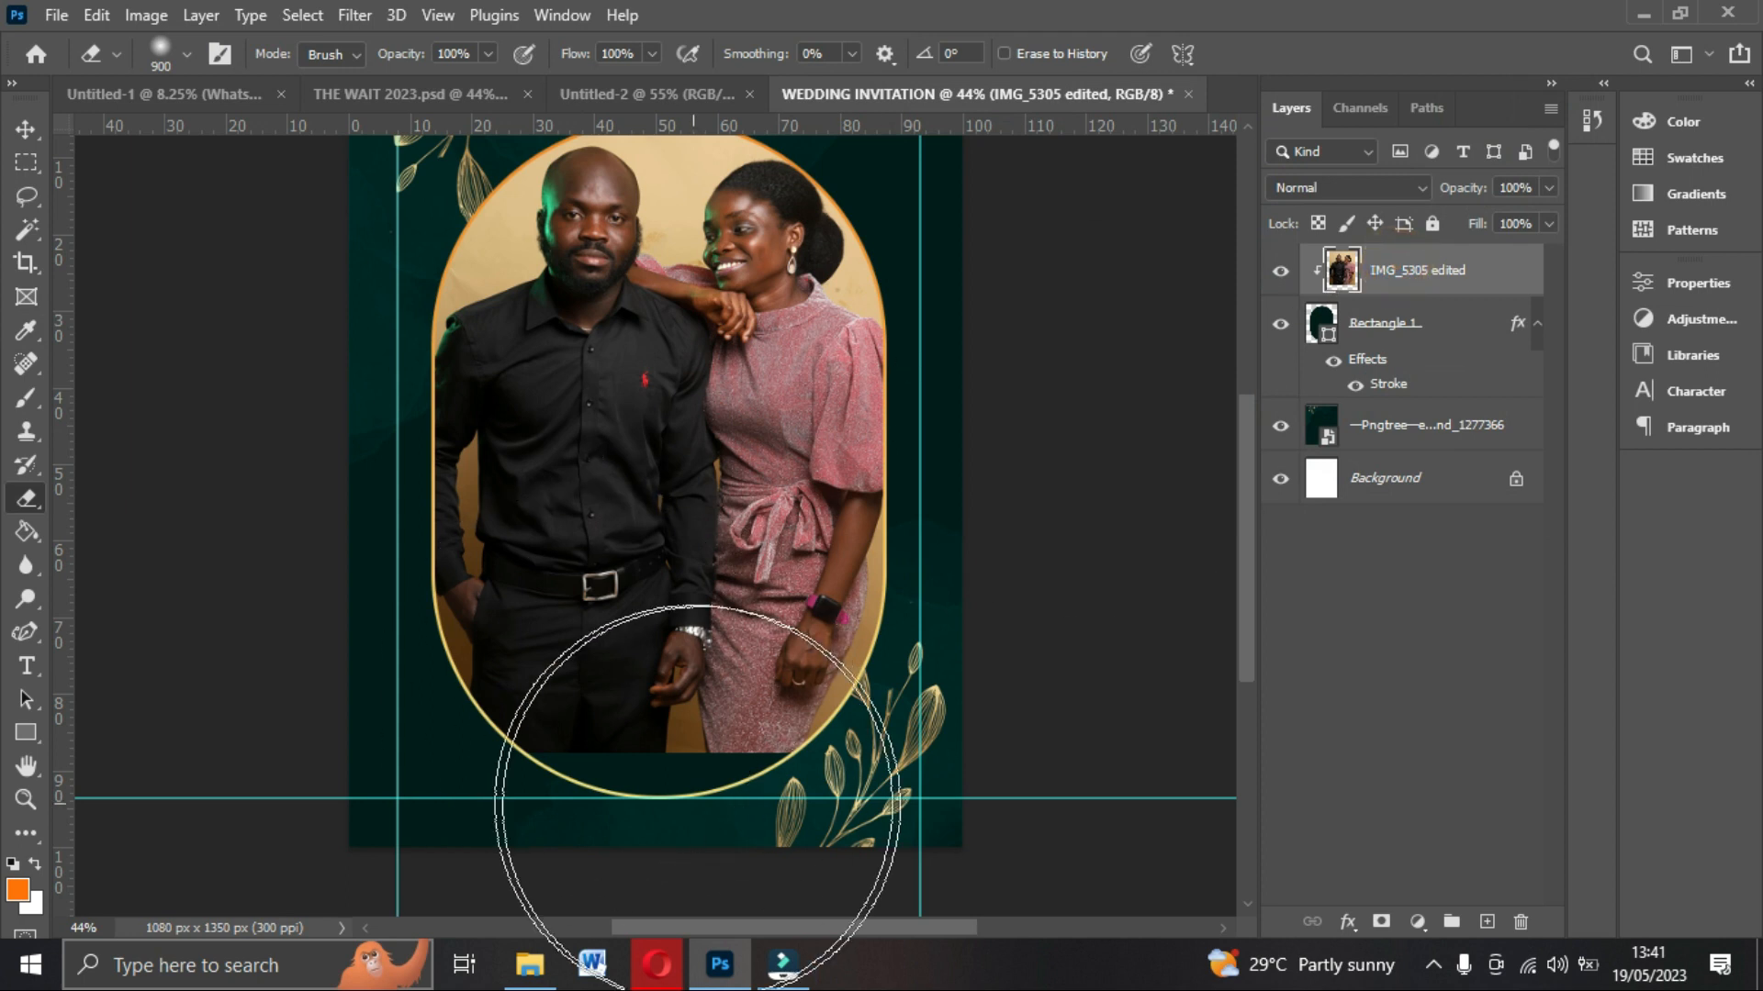
mouse_move(777, 835)
left_mouse_down()
mouse_move(672, 897)
mouse_move(467, 876)
mouse_move(310, 817)
mouse_move(651, 858)
mouse_move(827, 805)
mouse_move(841, 749)
mouse_move(705, 777)
mouse_move(394, 751)
mouse_move(849, 804)
mouse_move(918, 748)
mouse_move(744, 765)
left_mouse_up()
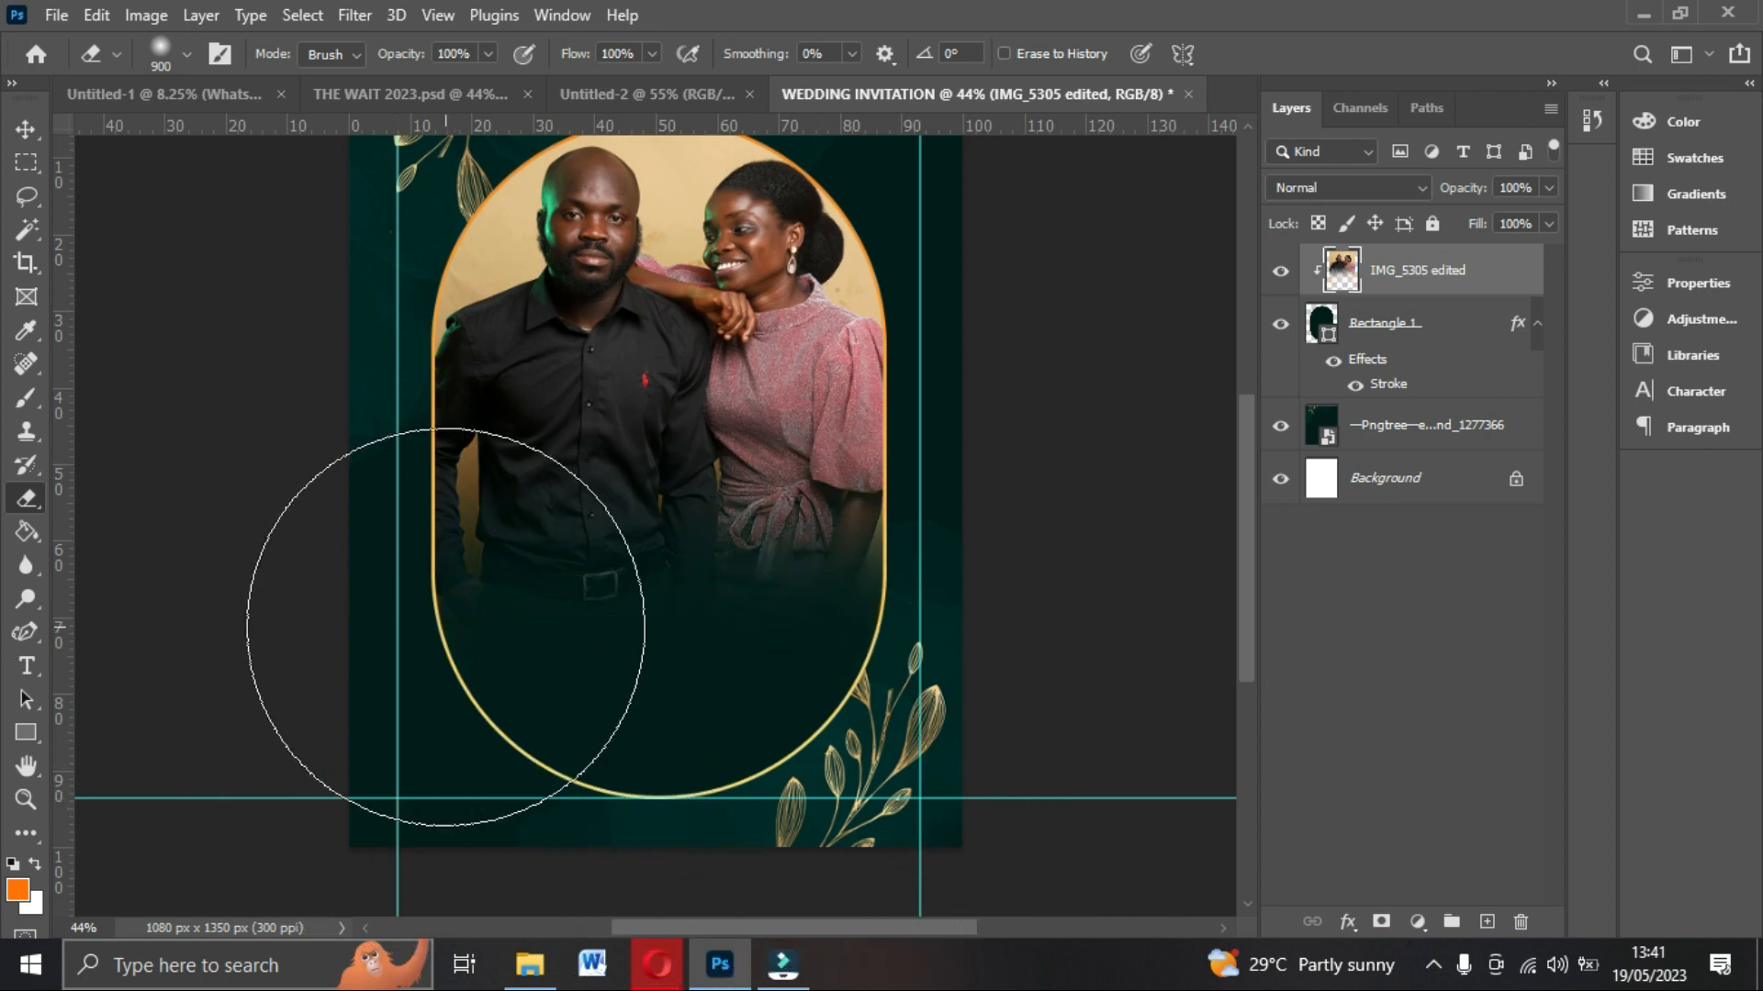
left_click(26, 128)
scroll(798, 675, "up", 3)
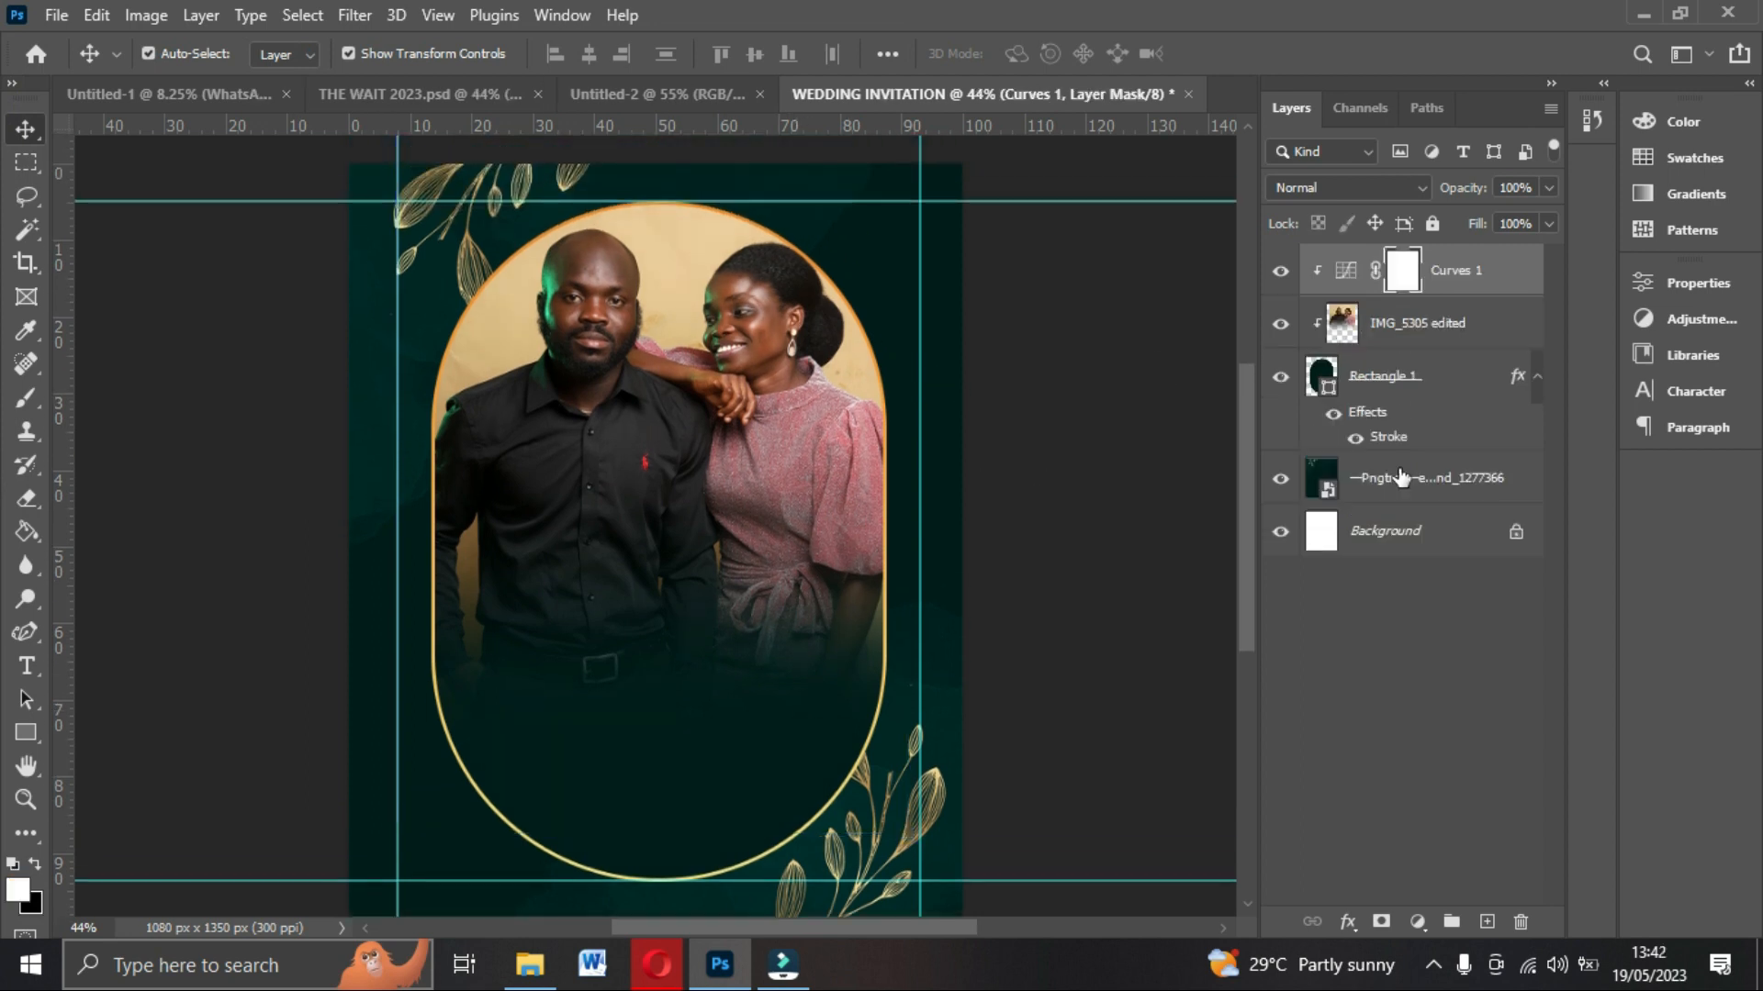
View the finished THE WAIT 2023 design for reference and return to the invitation.
left_click(1398, 481)
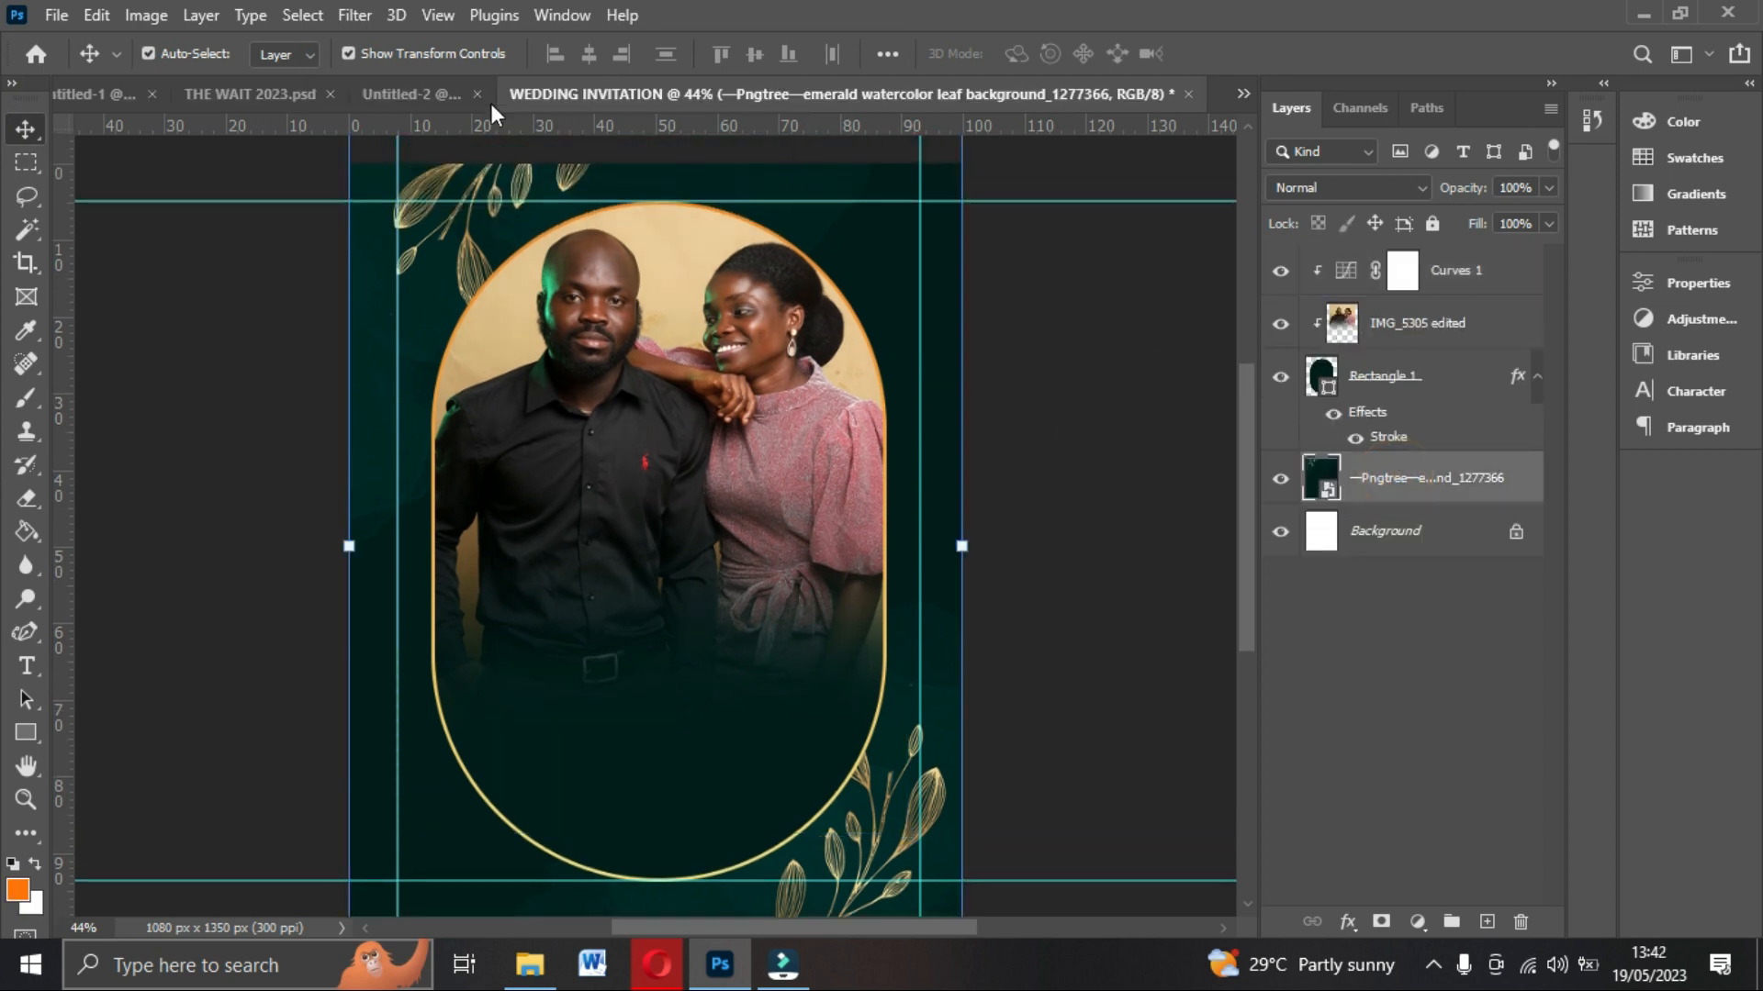
left_click(246, 94)
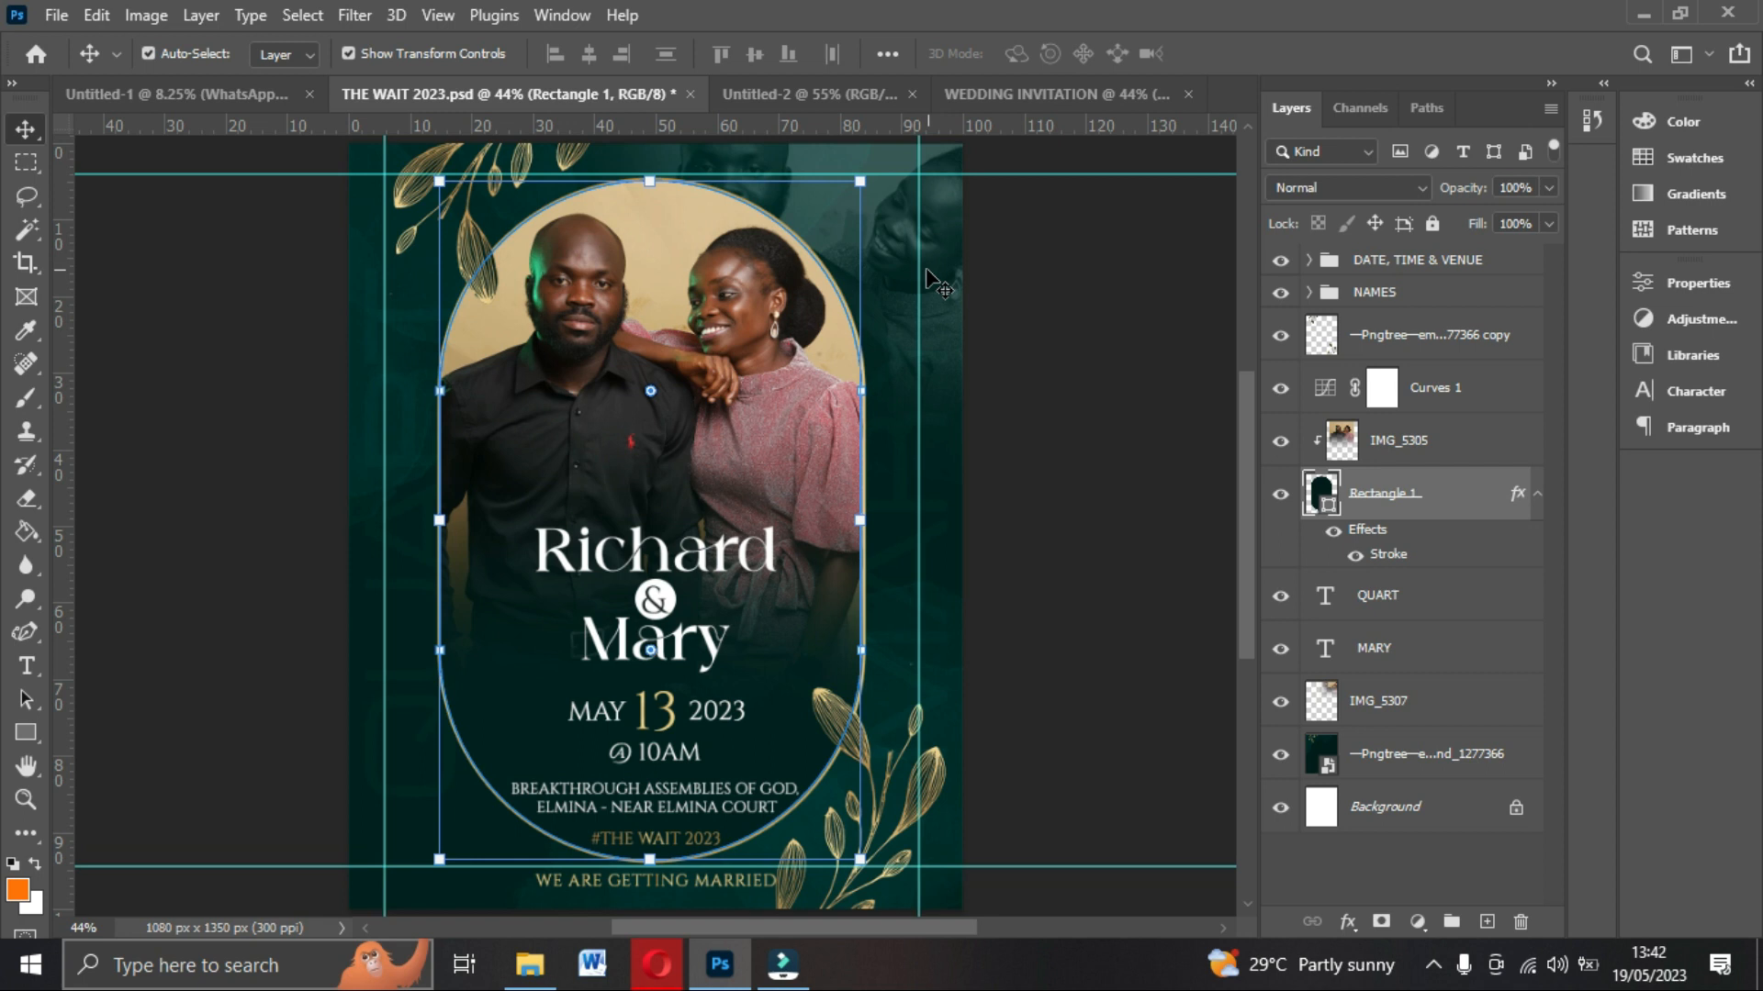
left_click(1026, 88)
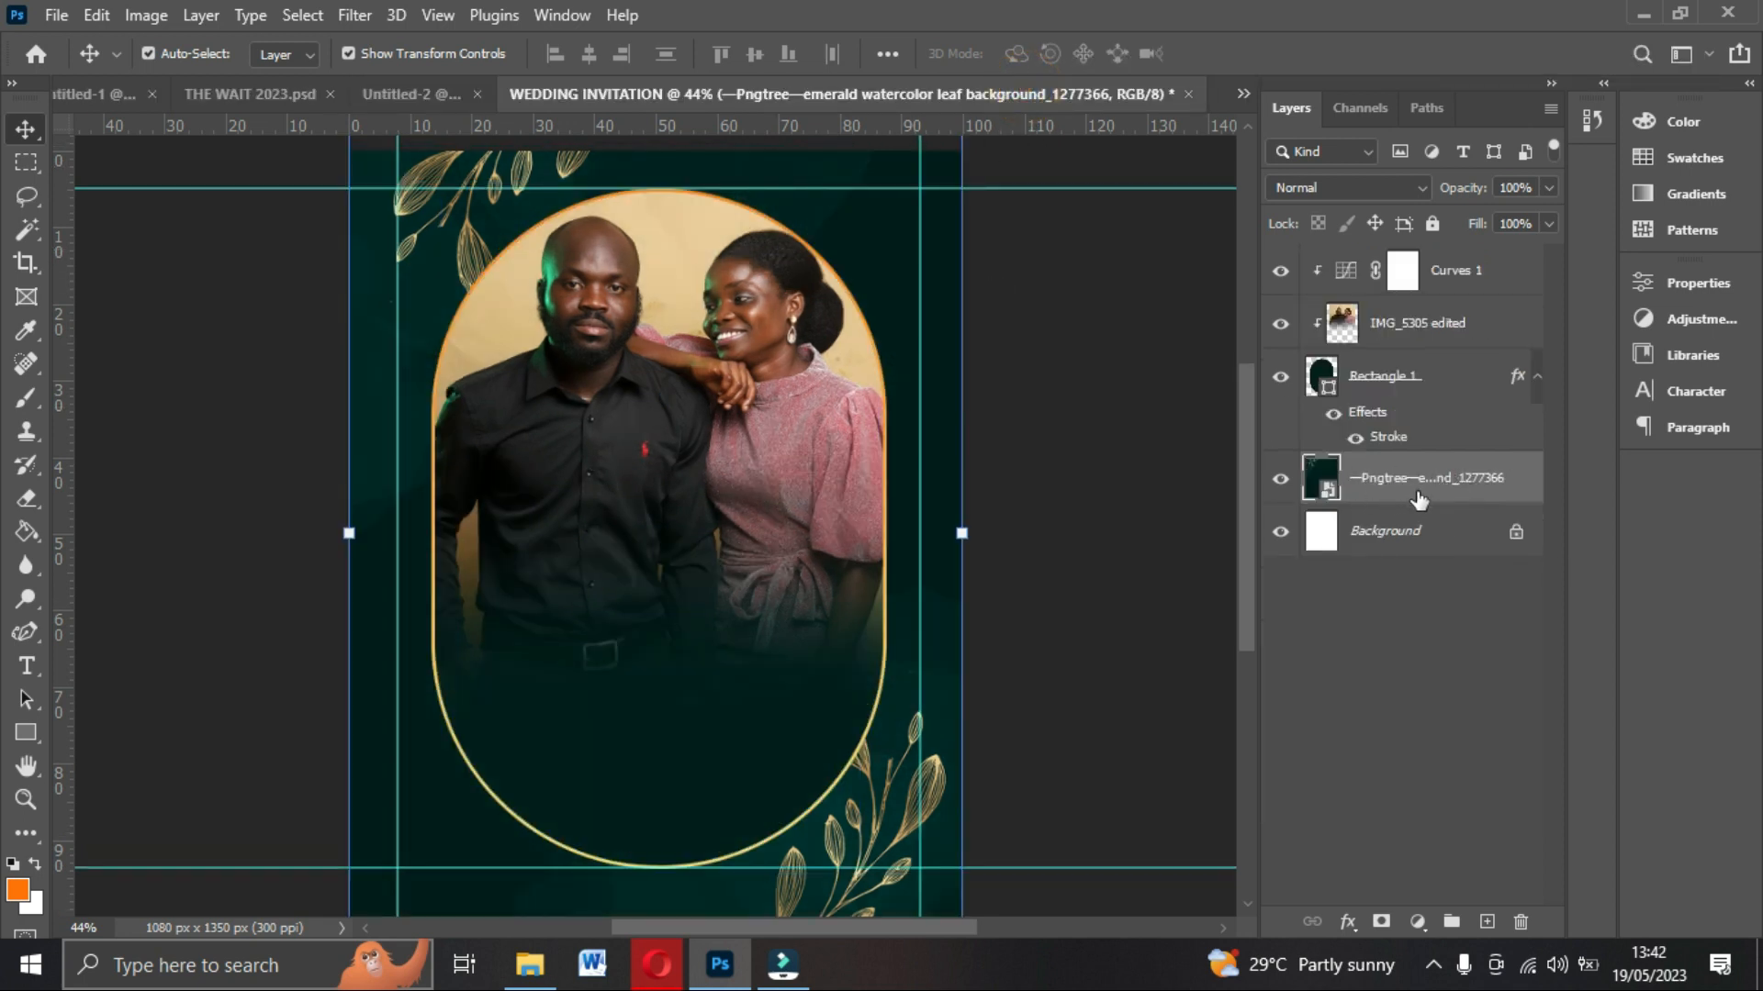
Place IMG_5307 from Downloads above the leaf background and scale it down into the upper-right area.
left_click(530, 964)
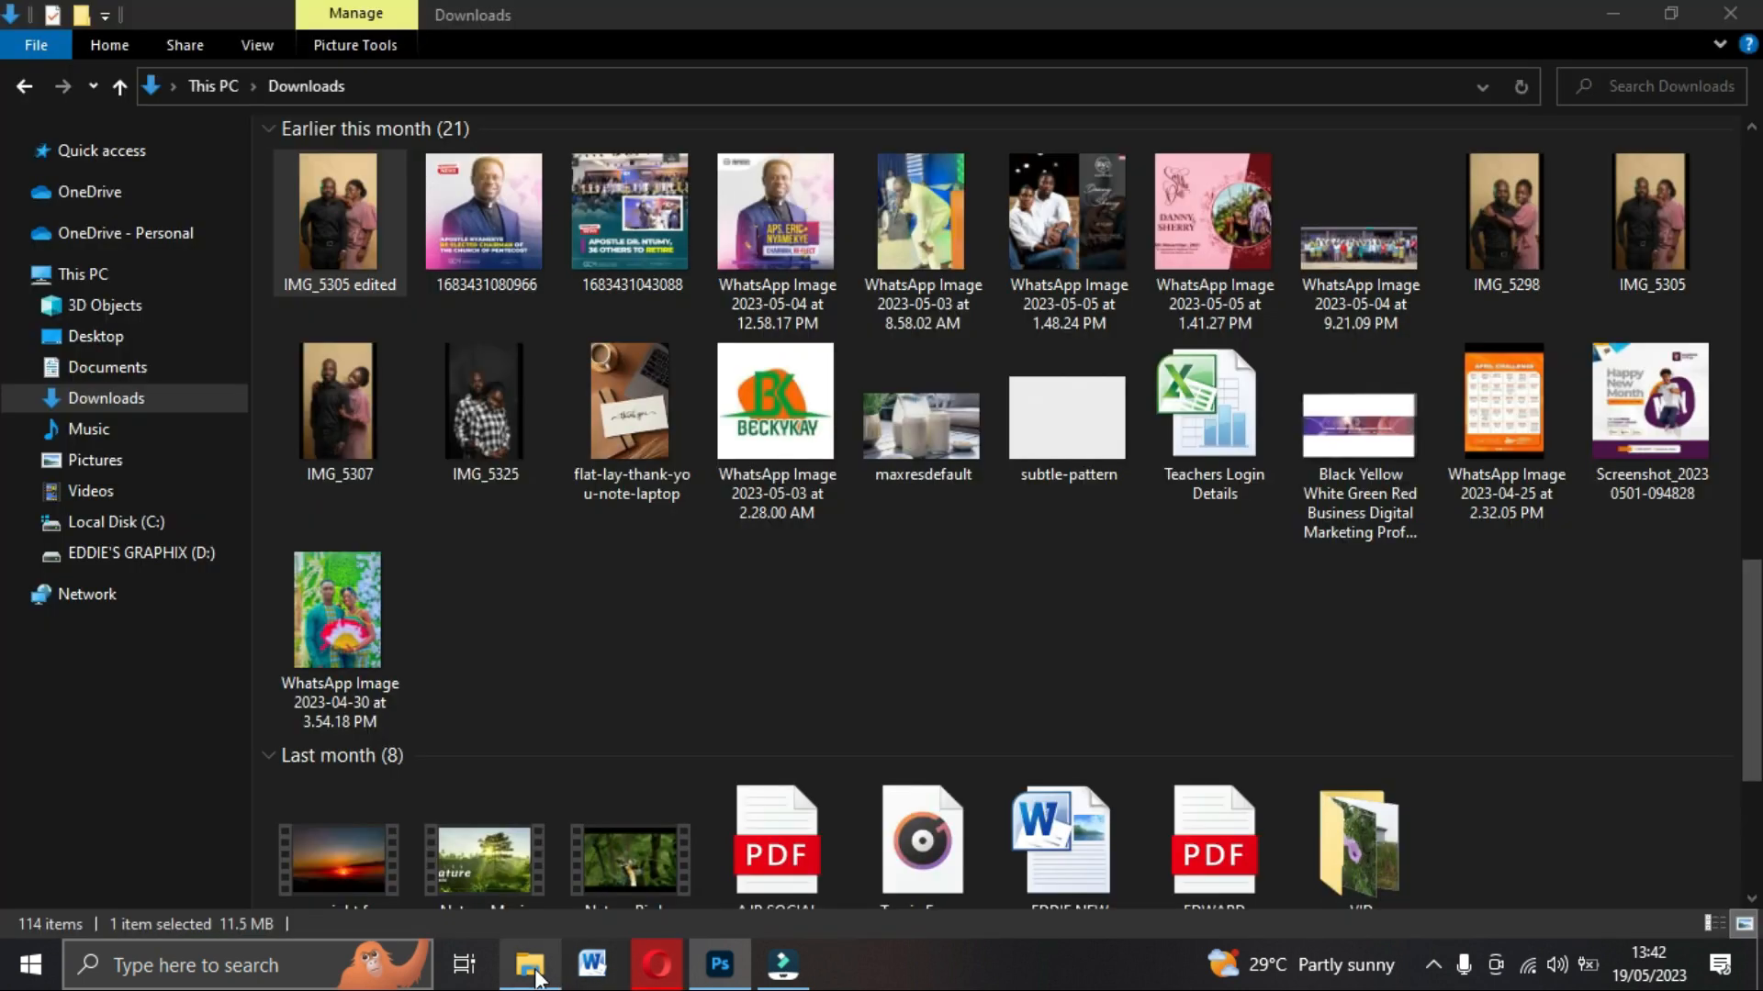
left_click(338, 431)
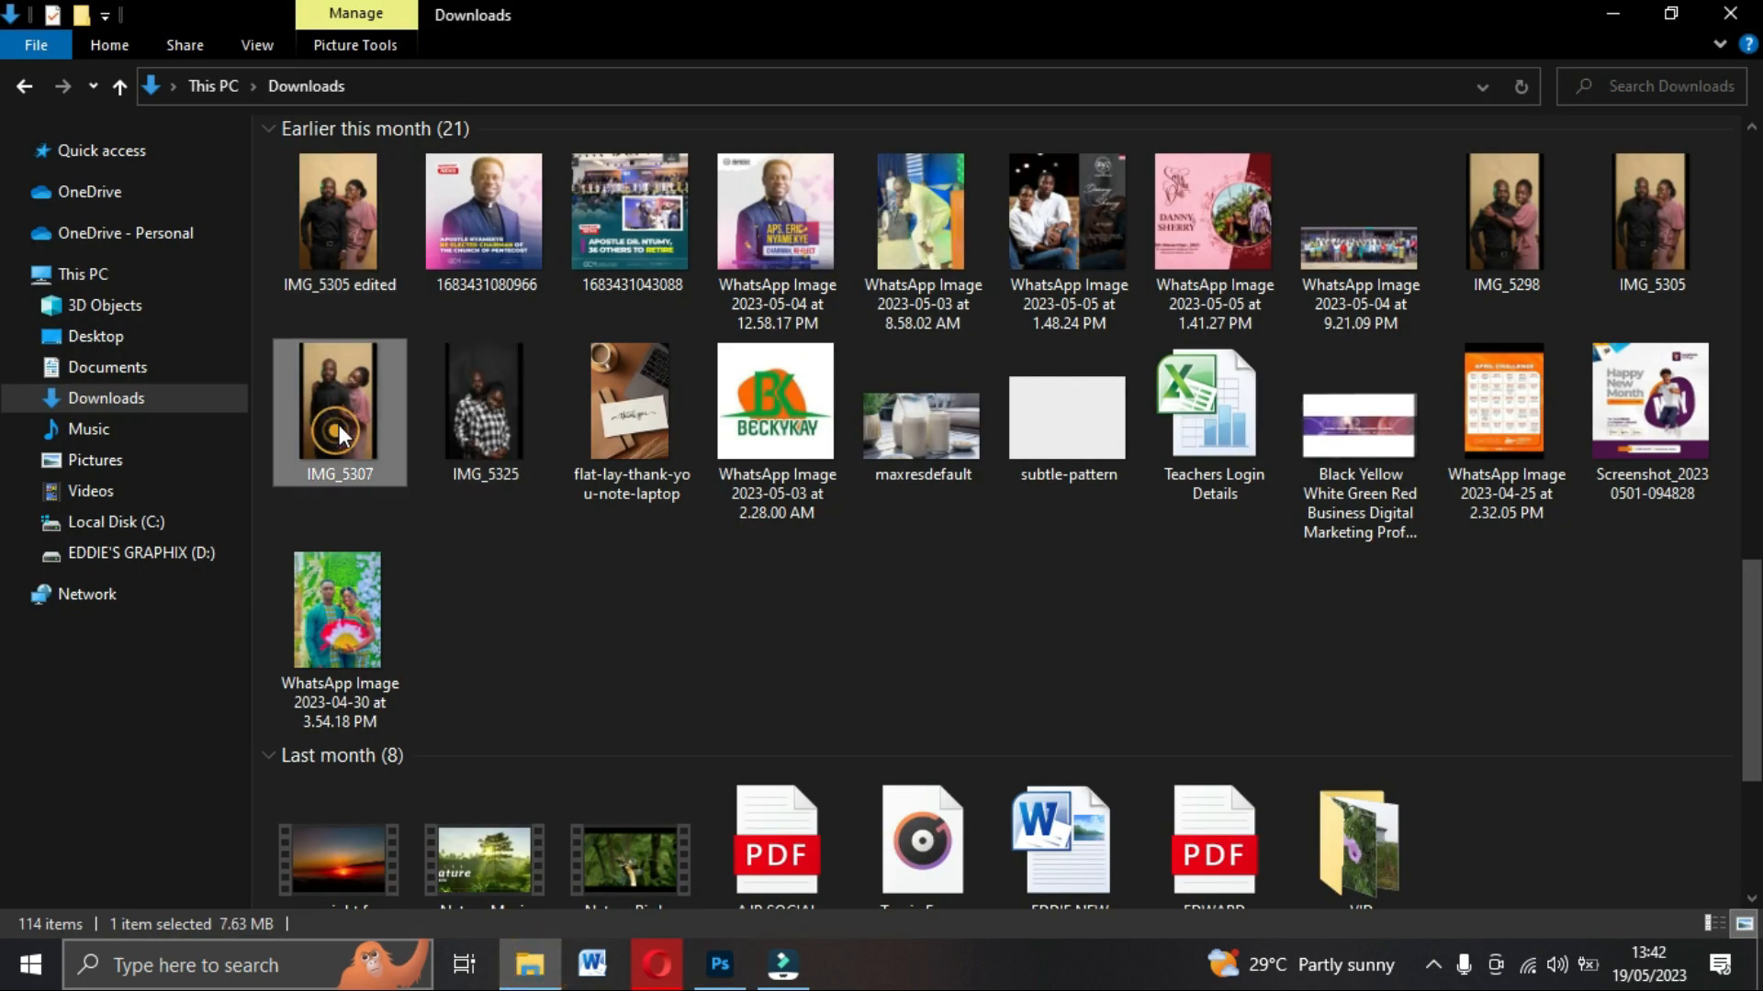
left_click_drag(326, 417, 837, 624)
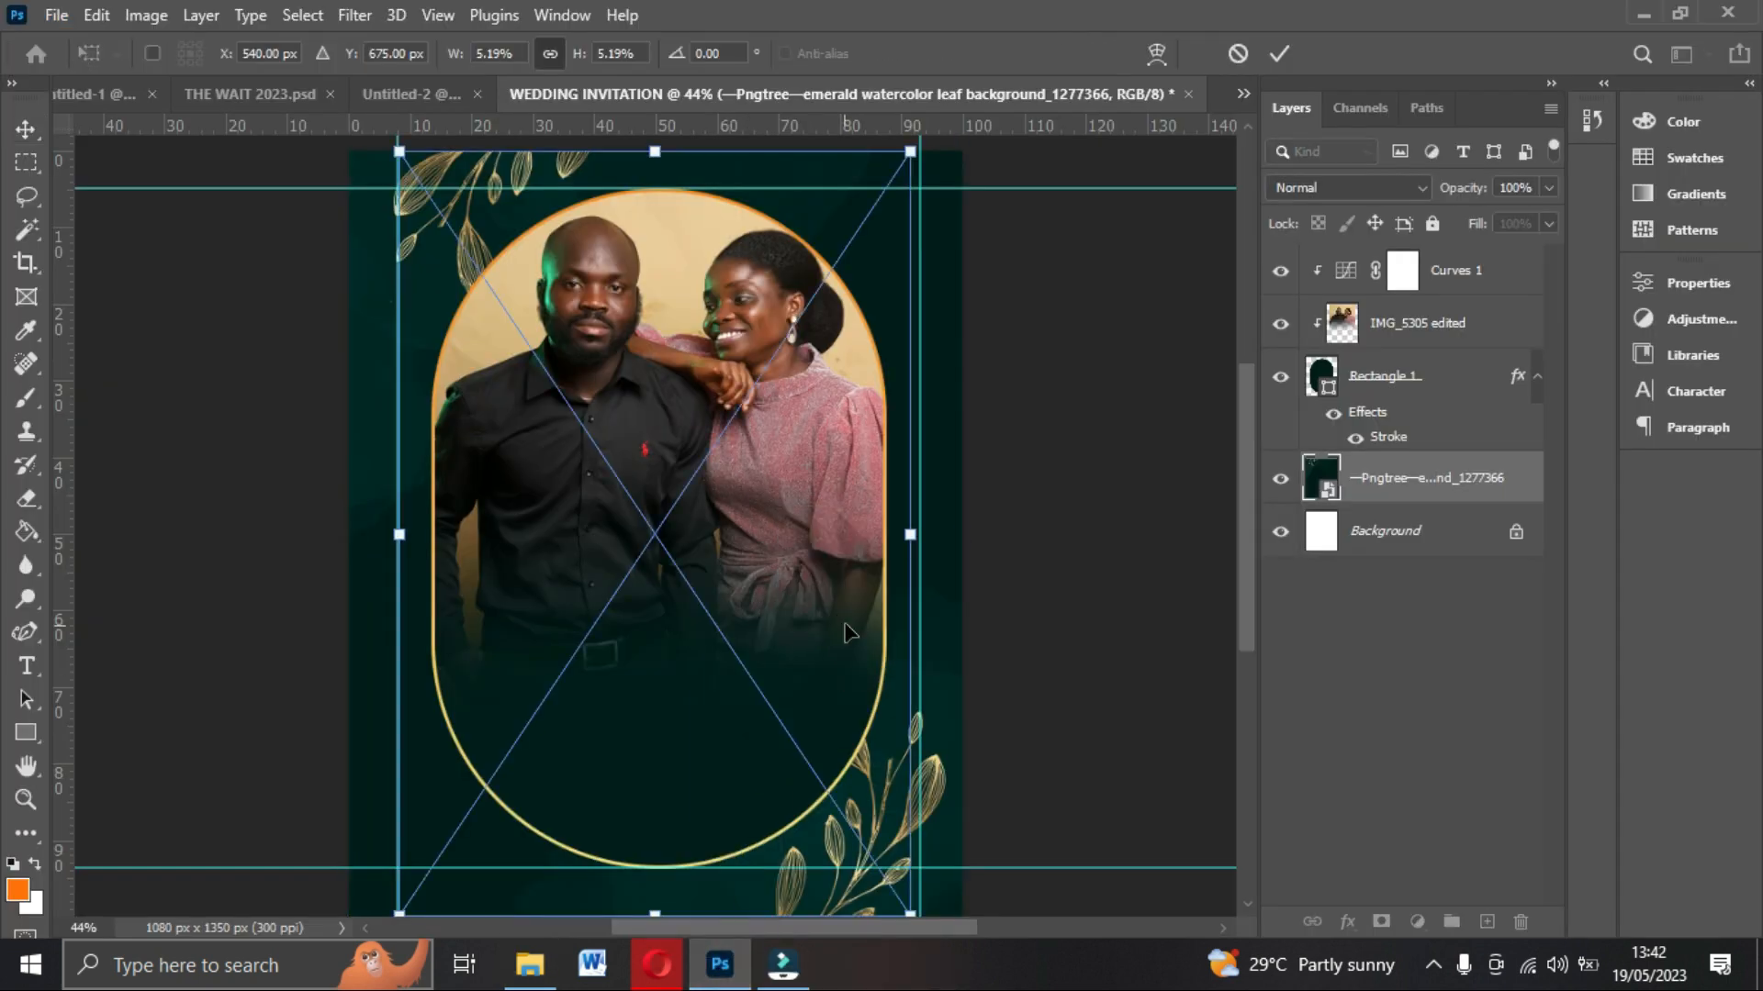
mouse_move(882, 280)
left_mouse_down()
mouse_move(920, 270)
mouse_move(889, 274)
left_mouse_up()
key("Return")
left_click_drag(786, 772, 787, 795)
mouse_move(893, 252)
left_mouse_down()
mouse_move(852, 253)
mouse_move(912, 237)
left_mouse_up()
left_click_drag(869, 246, 856, 195)
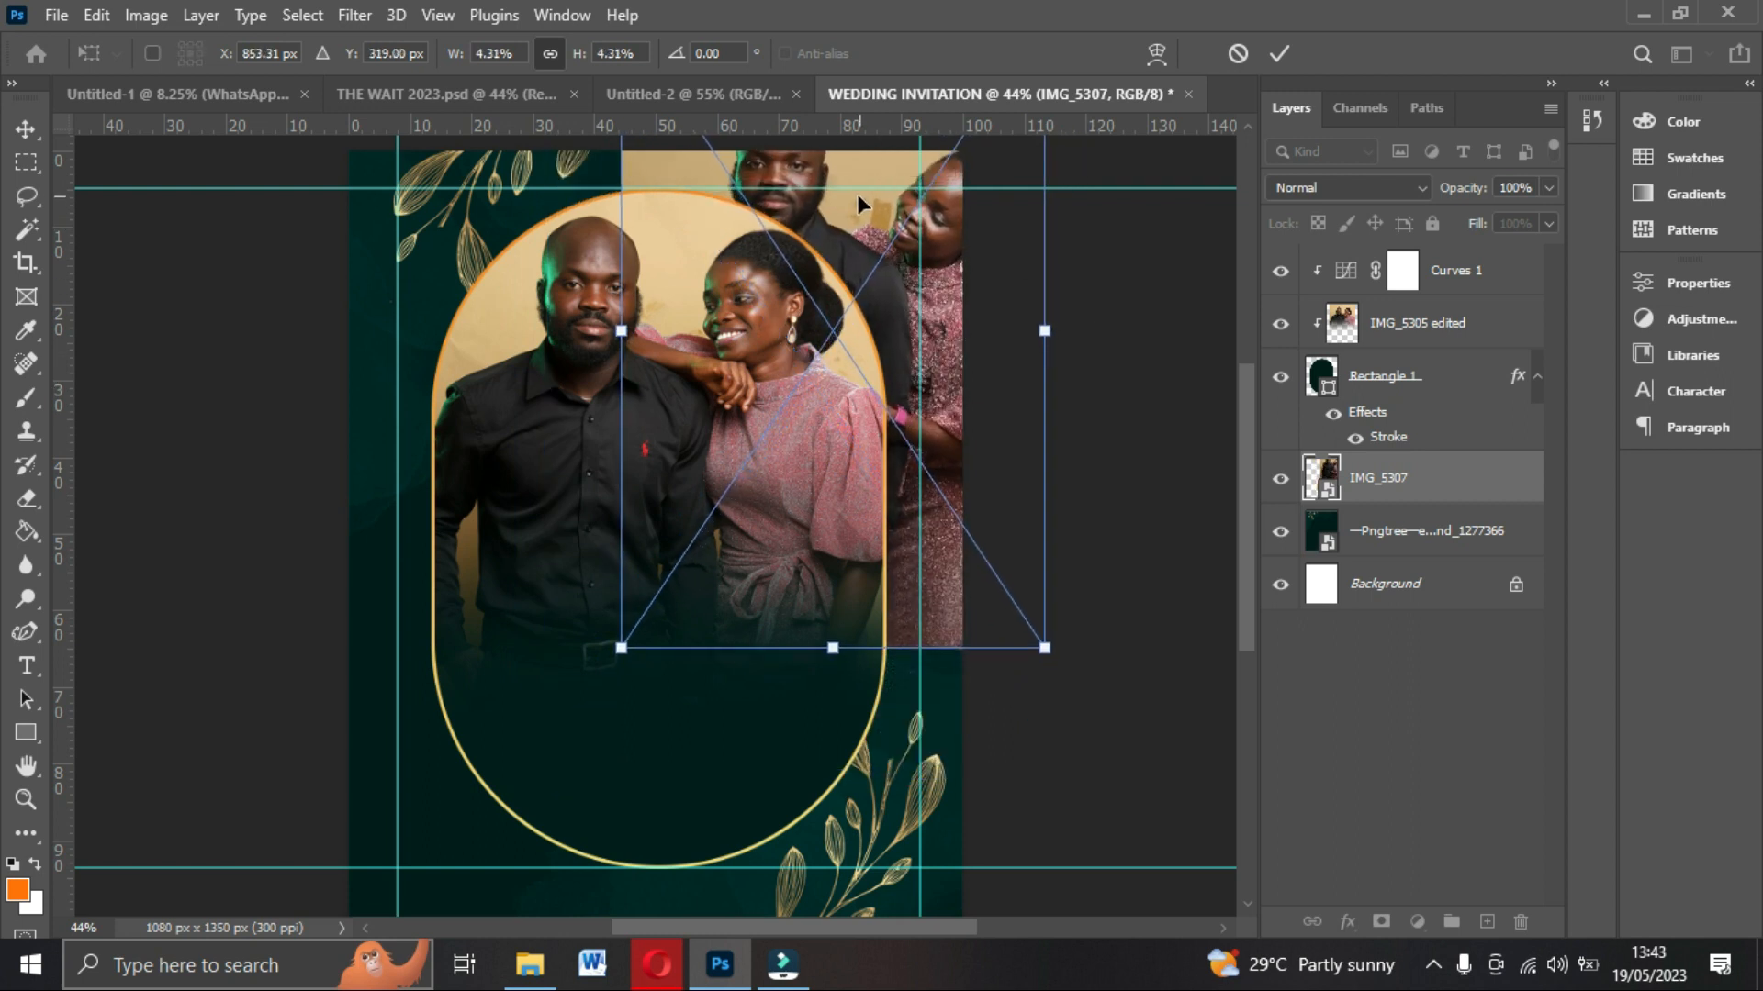
key("Return")
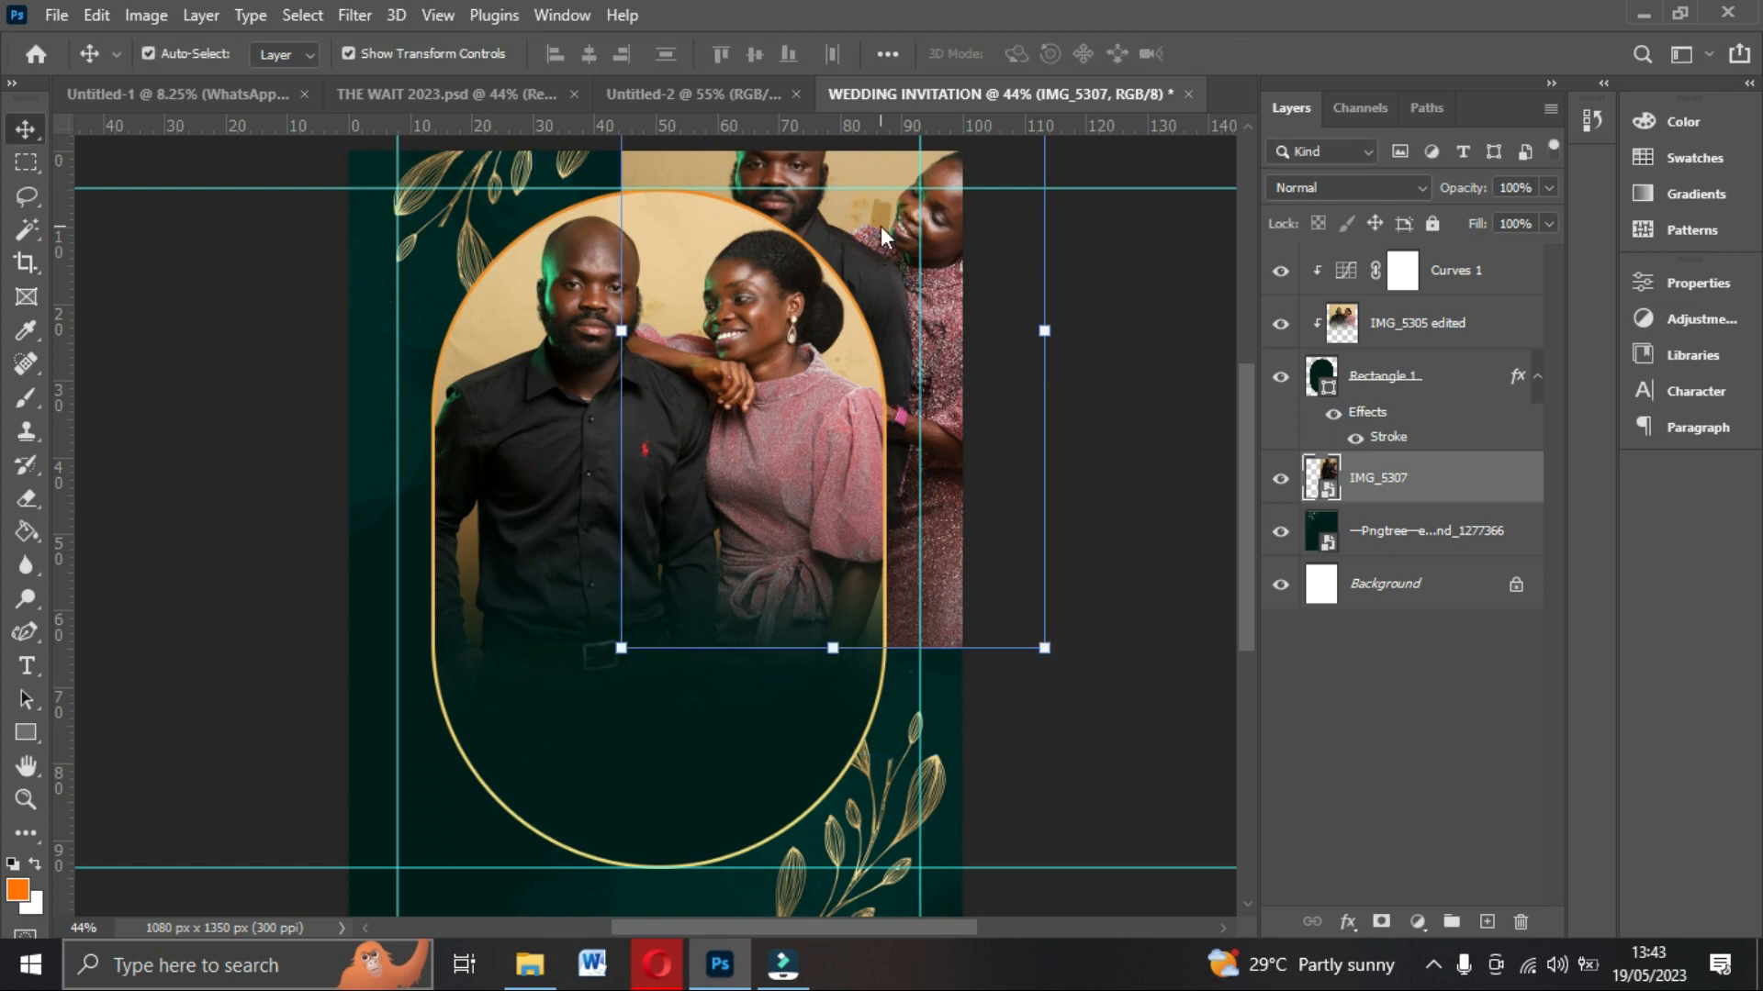
Rasterize the IMG_5307 layer and erase its left portion so it blends into the background.
right_click(1381, 493)
left_click(1440, 497)
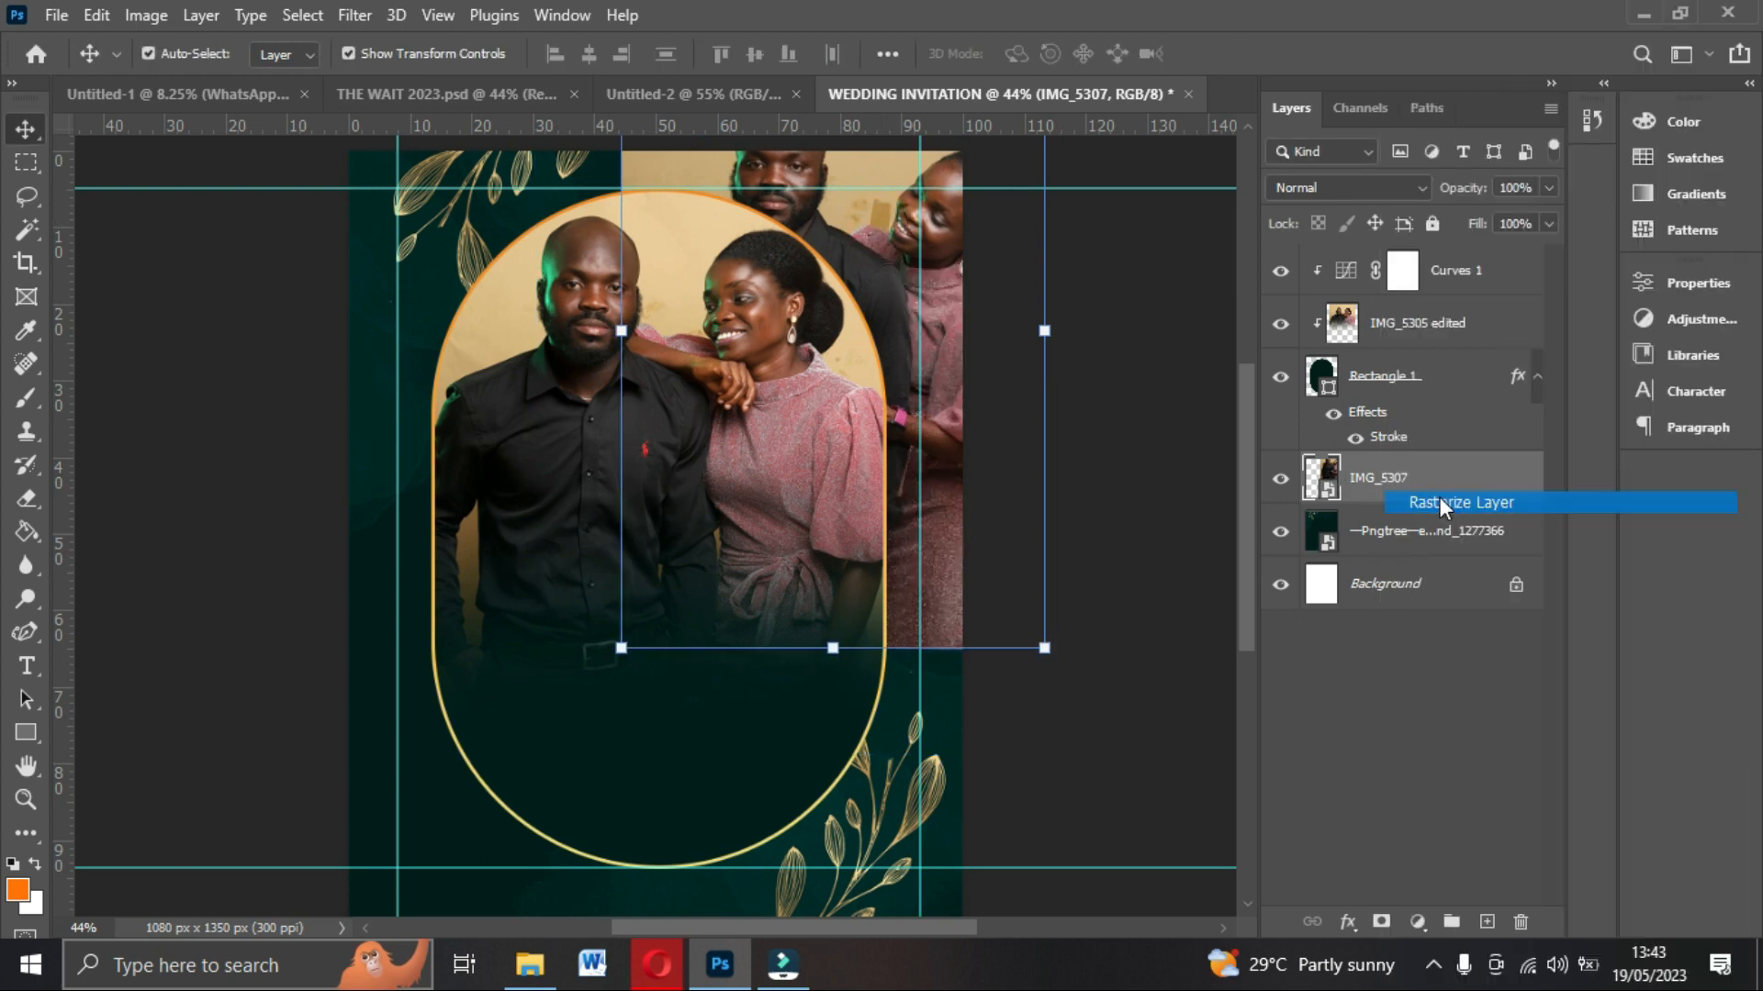
left_click(26, 501)
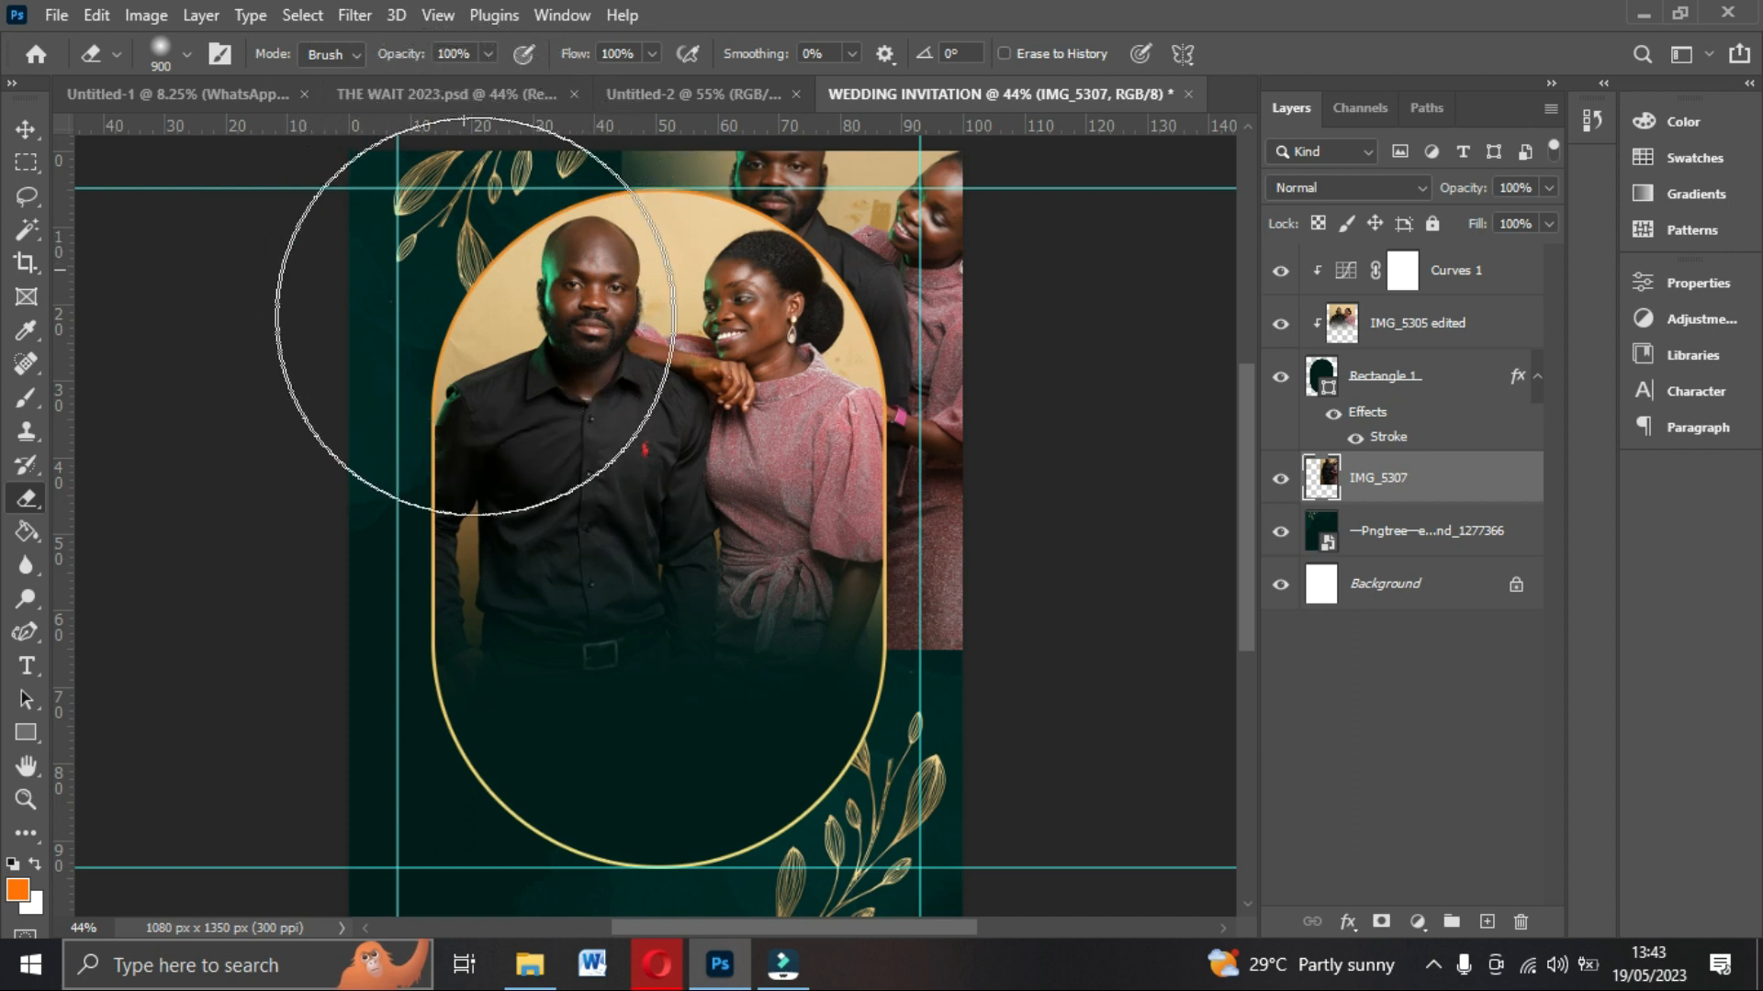
mouse_move(768, 740)
left_mouse_down()
mouse_move(938, 564)
mouse_move(512, 591)
mouse_move(1121, 591)
mouse_move(688, 570)
mouse_move(350, 459)
left_mouse_up()
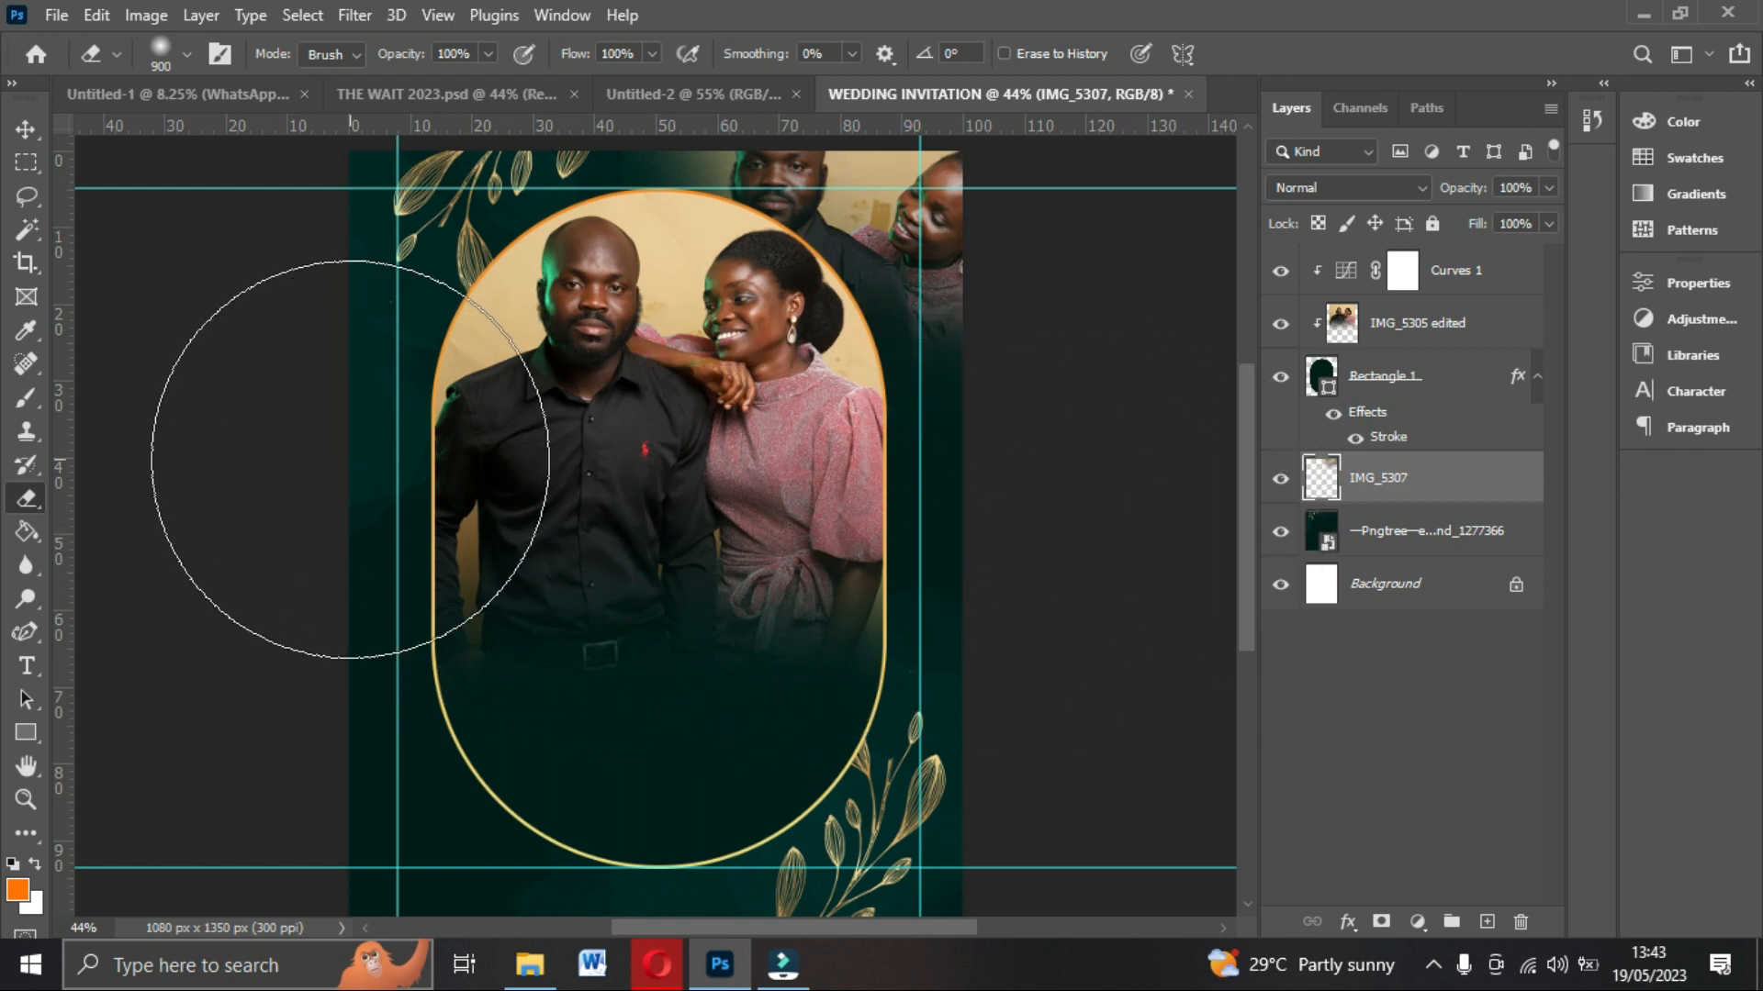
Set the IMG_5307 layer's blend mode to Luminosity and its opacity to 76%.
left_click(25, 131)
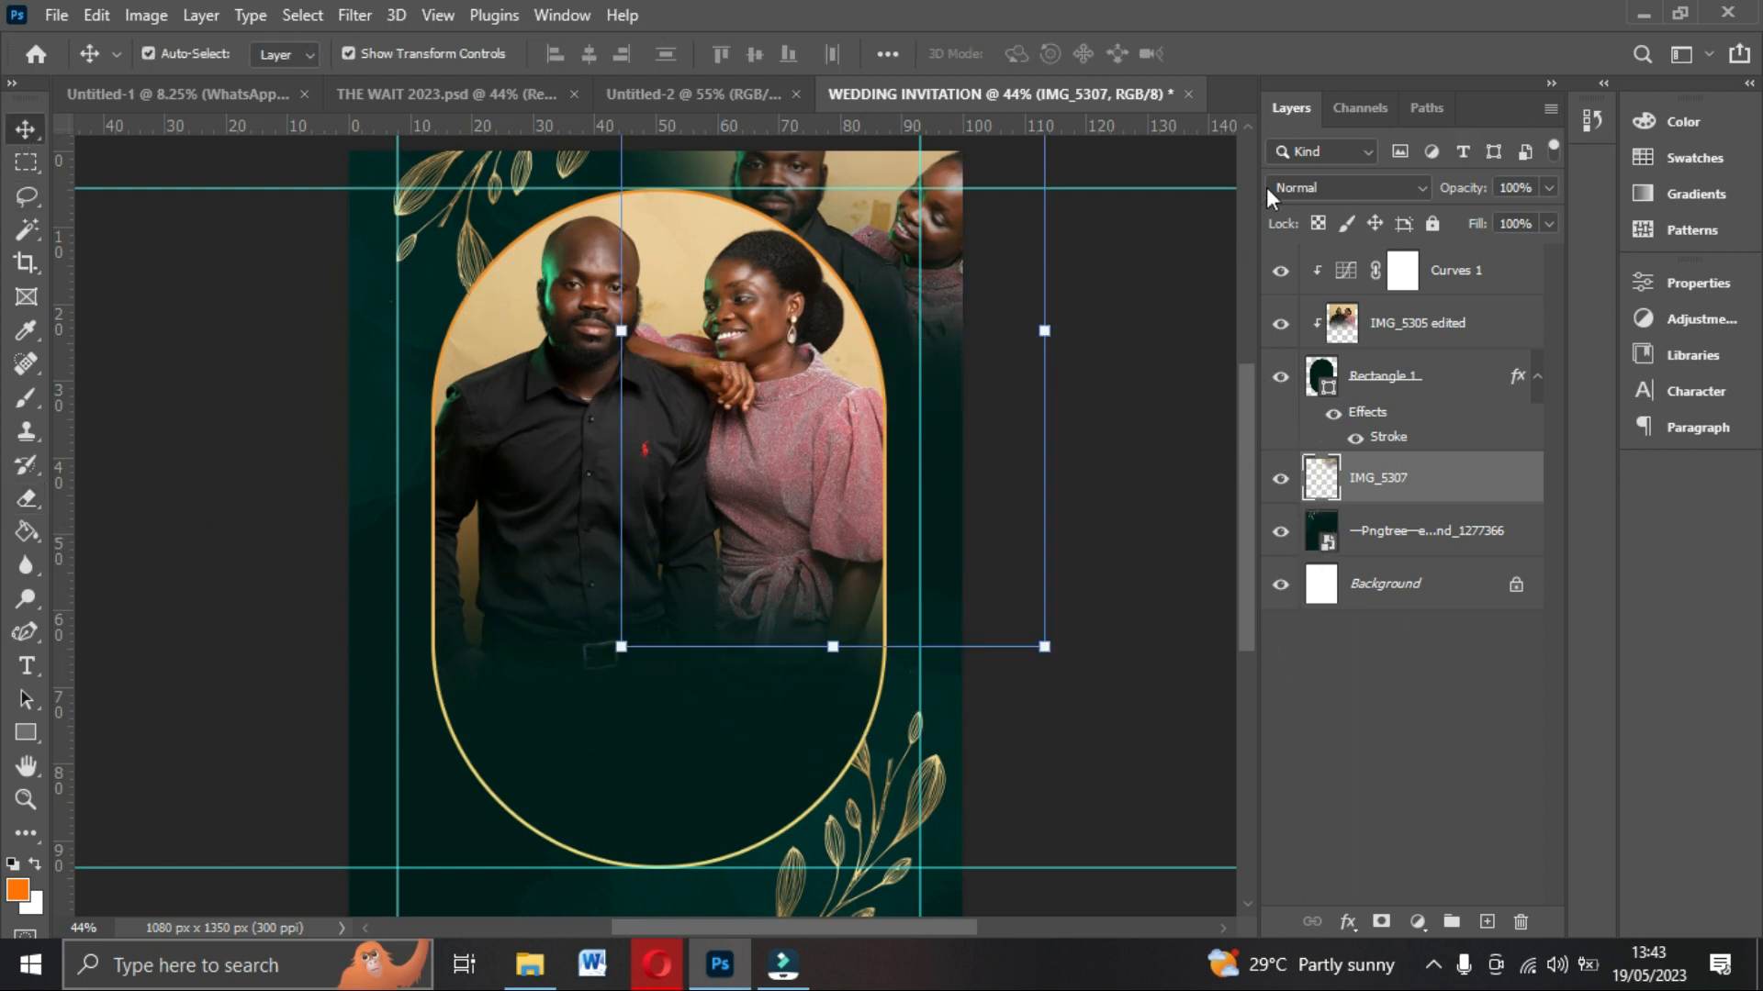
left_click(1420, 190)
left_click(1421, 189)
left_click(1419, 189)
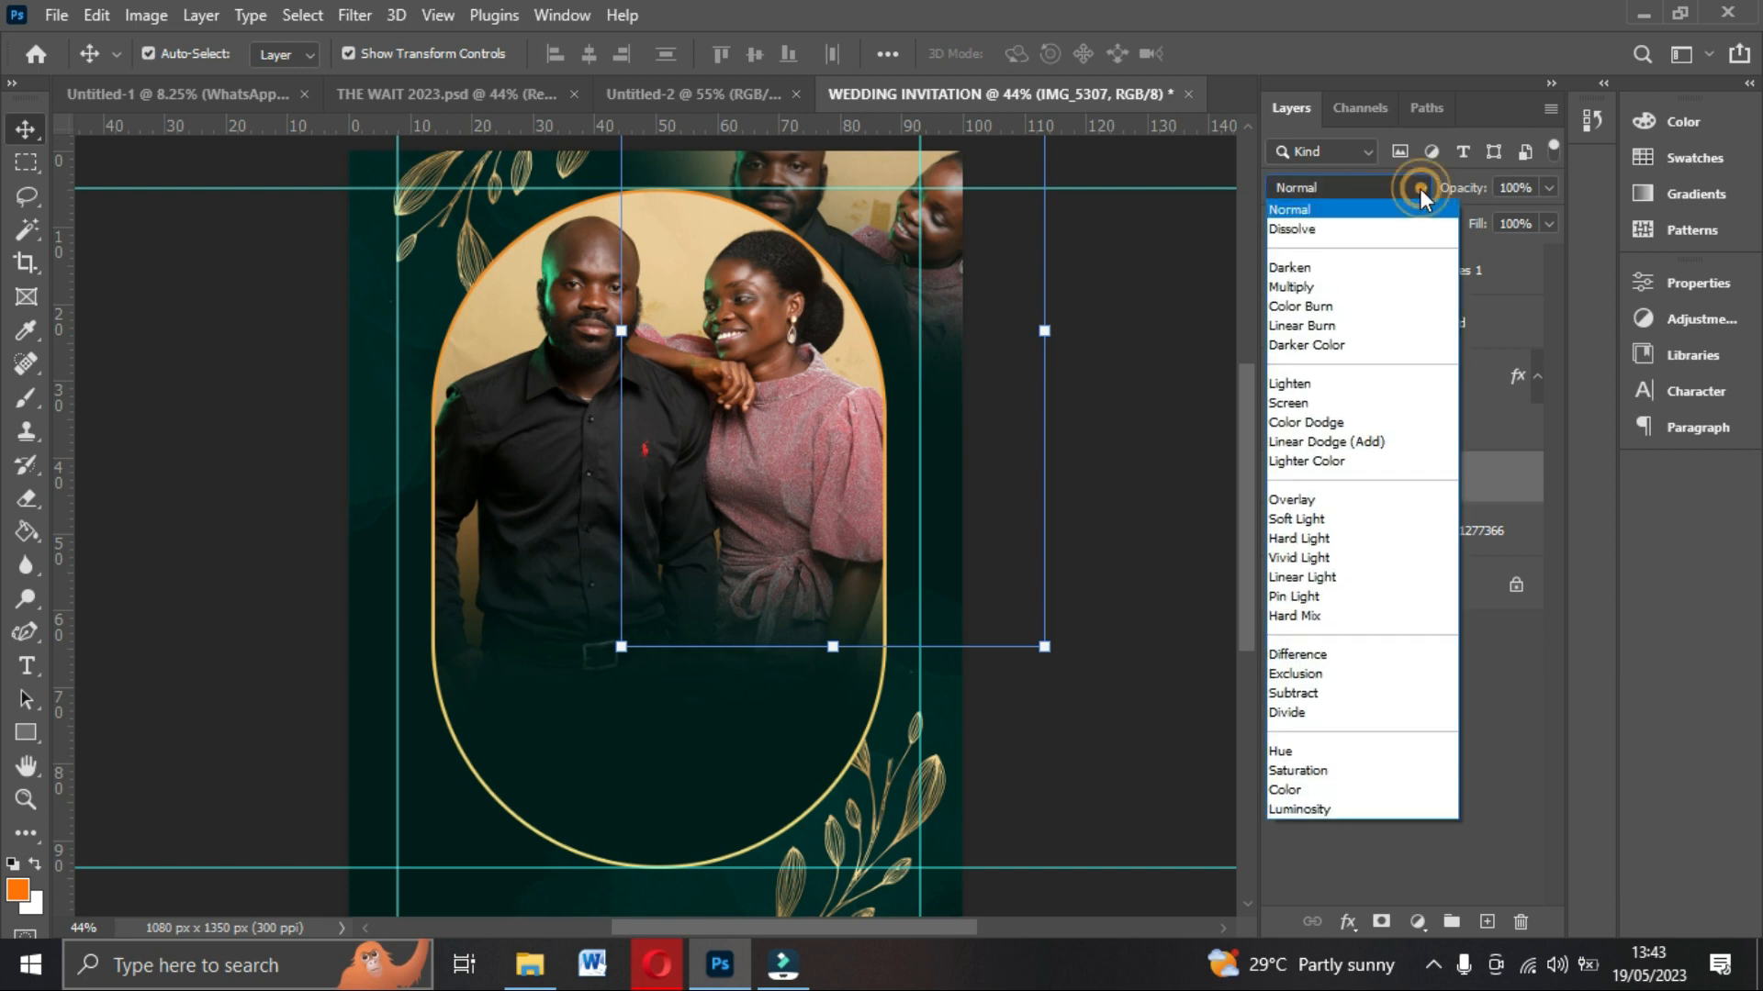
left_click(1303, 809)
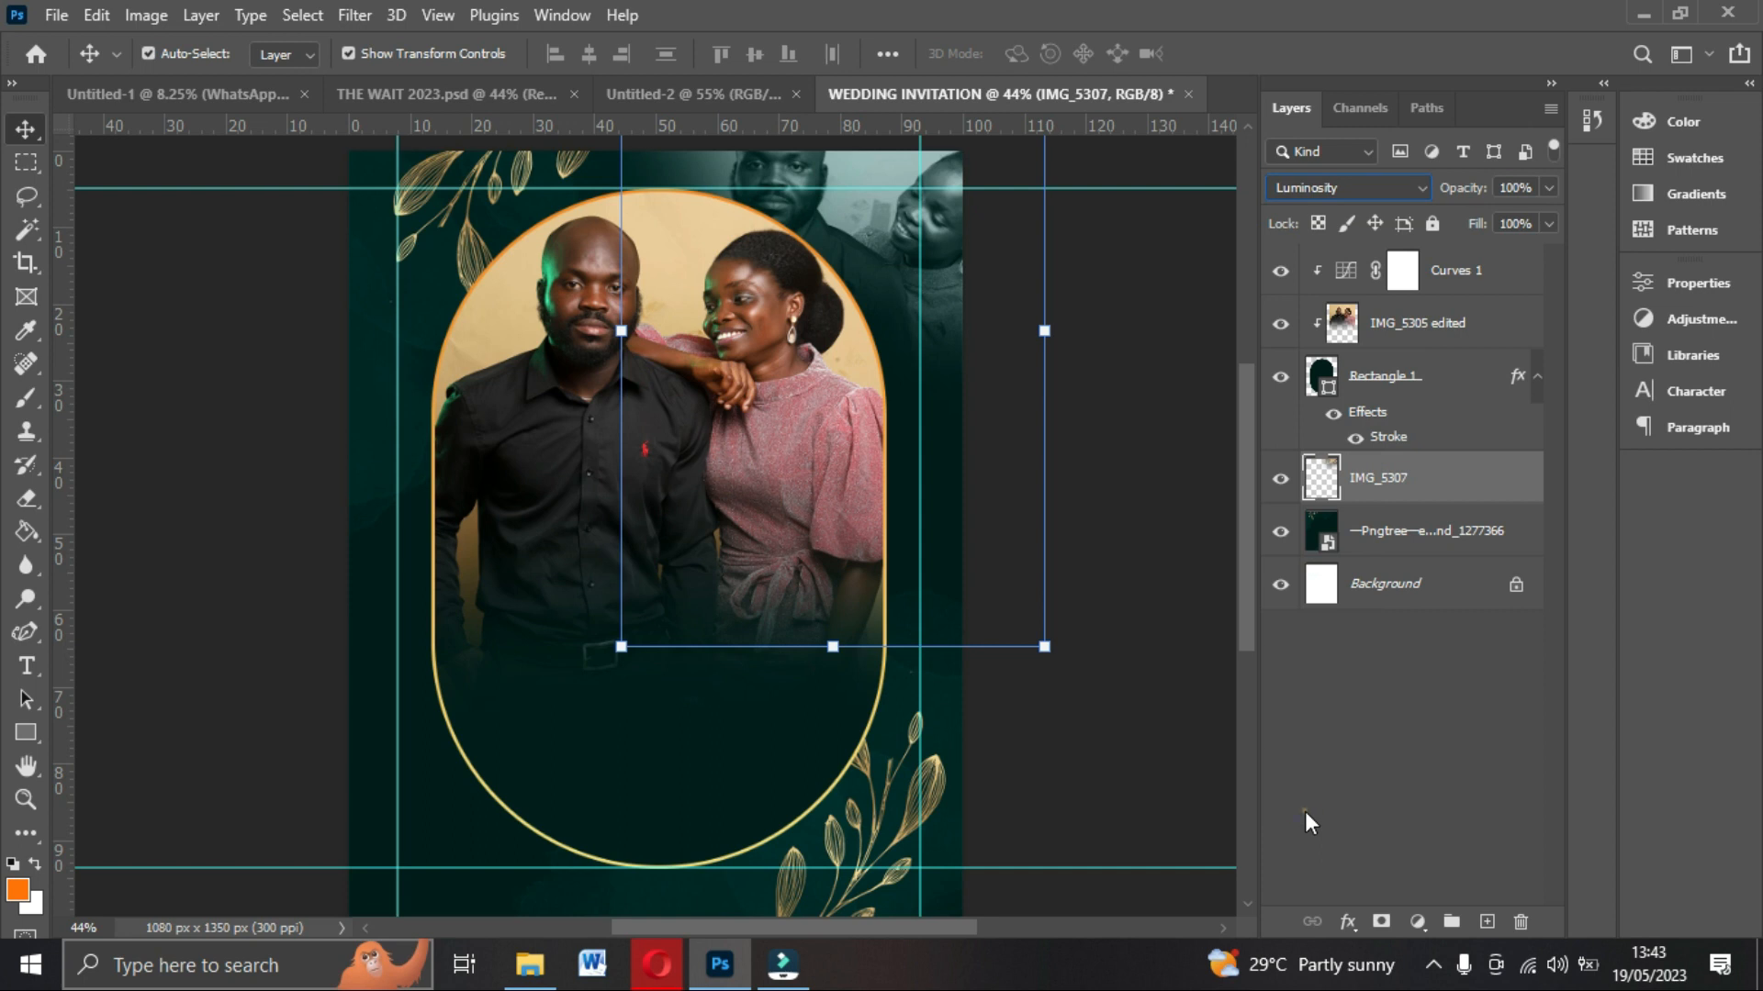
left_click(1547, 188)
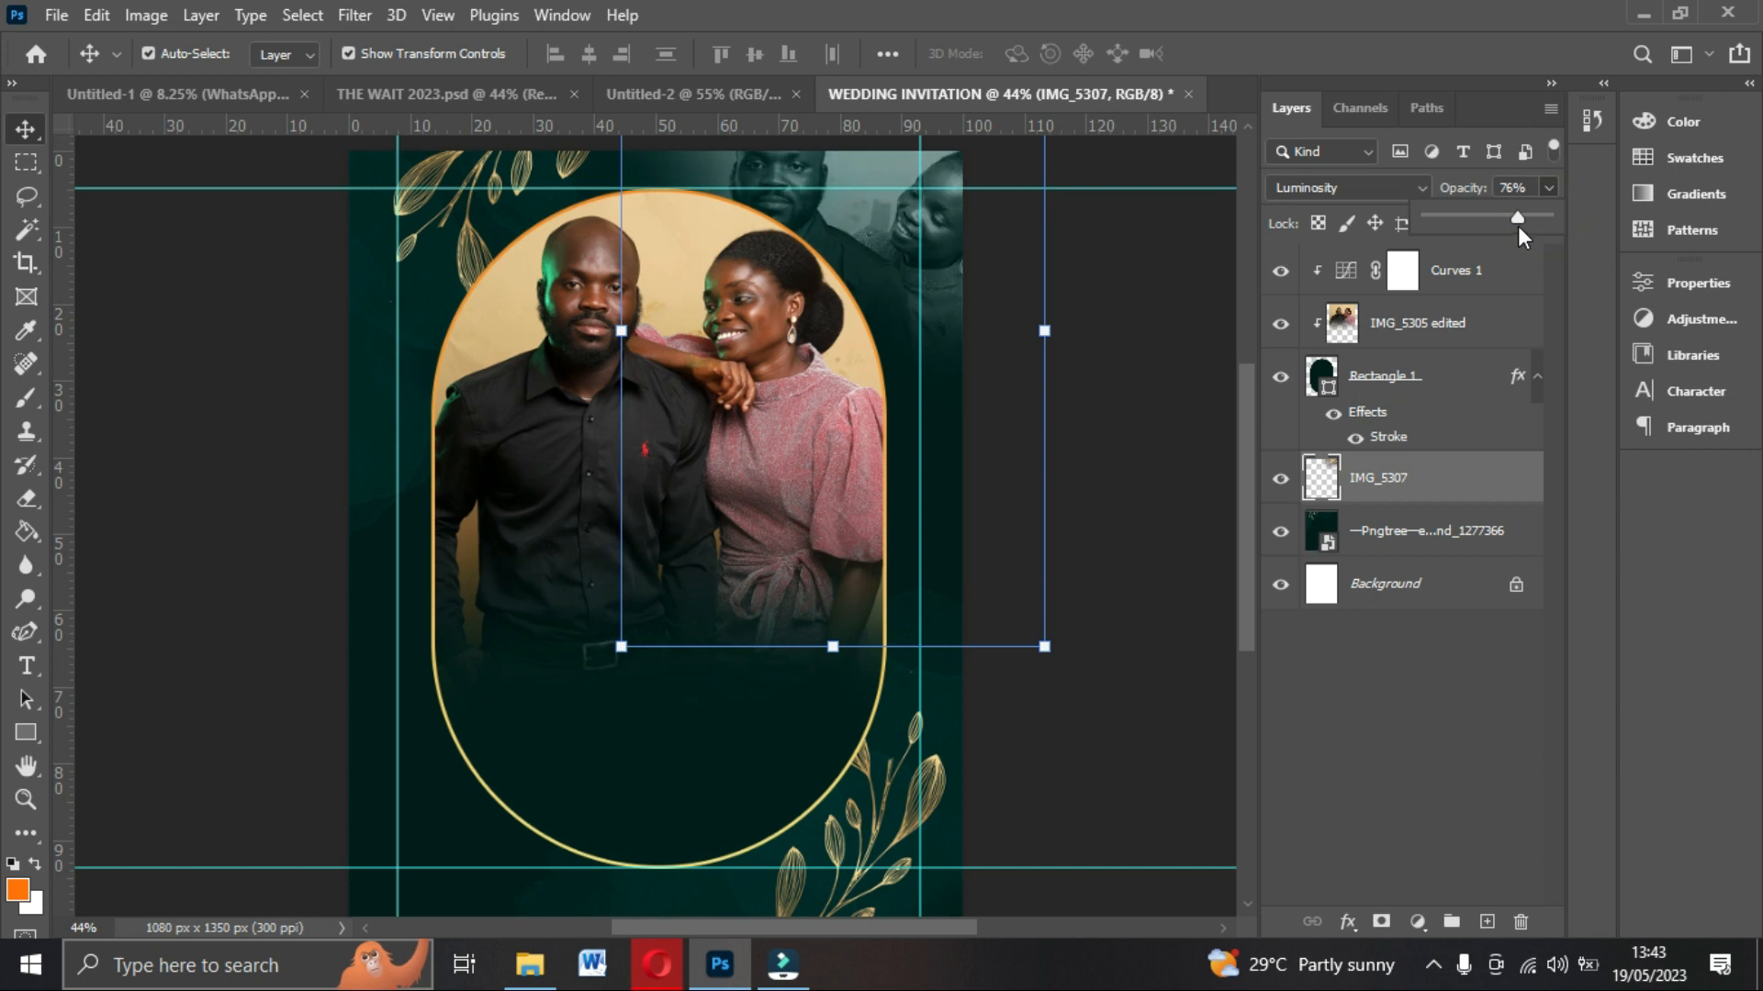
left_click(1152, 317)
left_click(1146, 309)
Remove the top and vertical guides from the canvas, undoing an accidental shift of the leaf background.
left_click_drag(994, 187, 1001, 37)
left_click_drag(920, 349, 55, 340)
left_click_drag(397, 349, 327, 352)
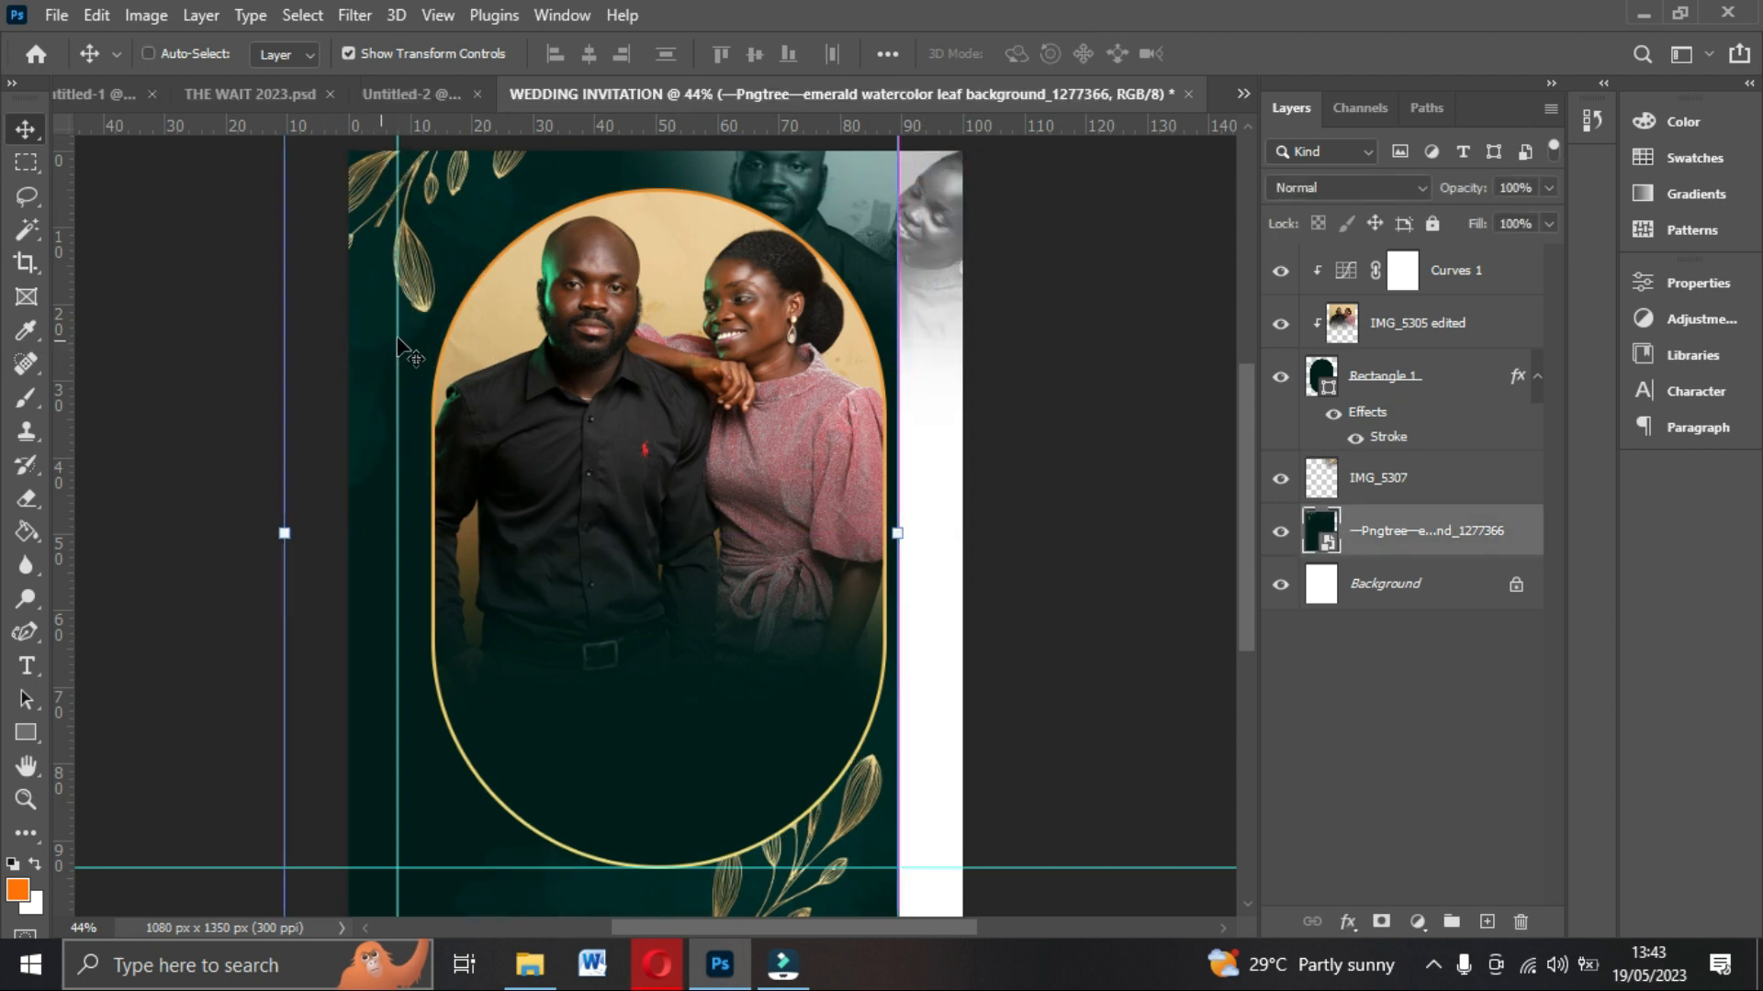
key("ctrl+z")
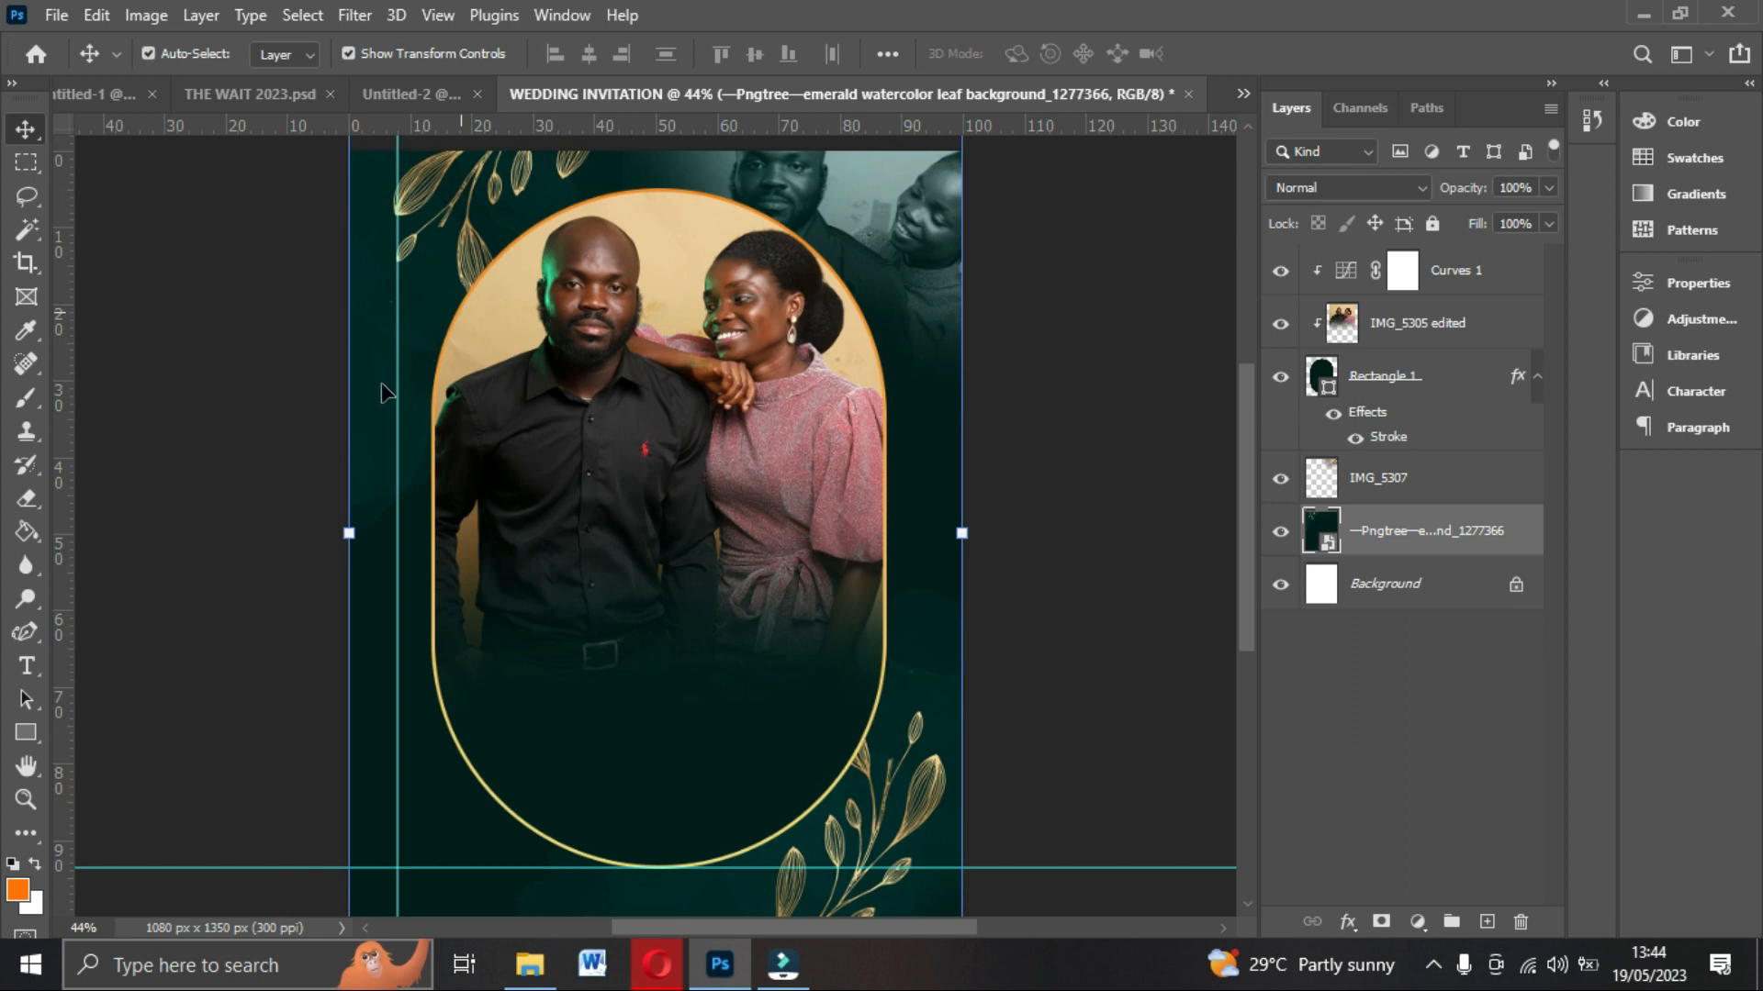
left_click_drag(397, 387, 51, 356)
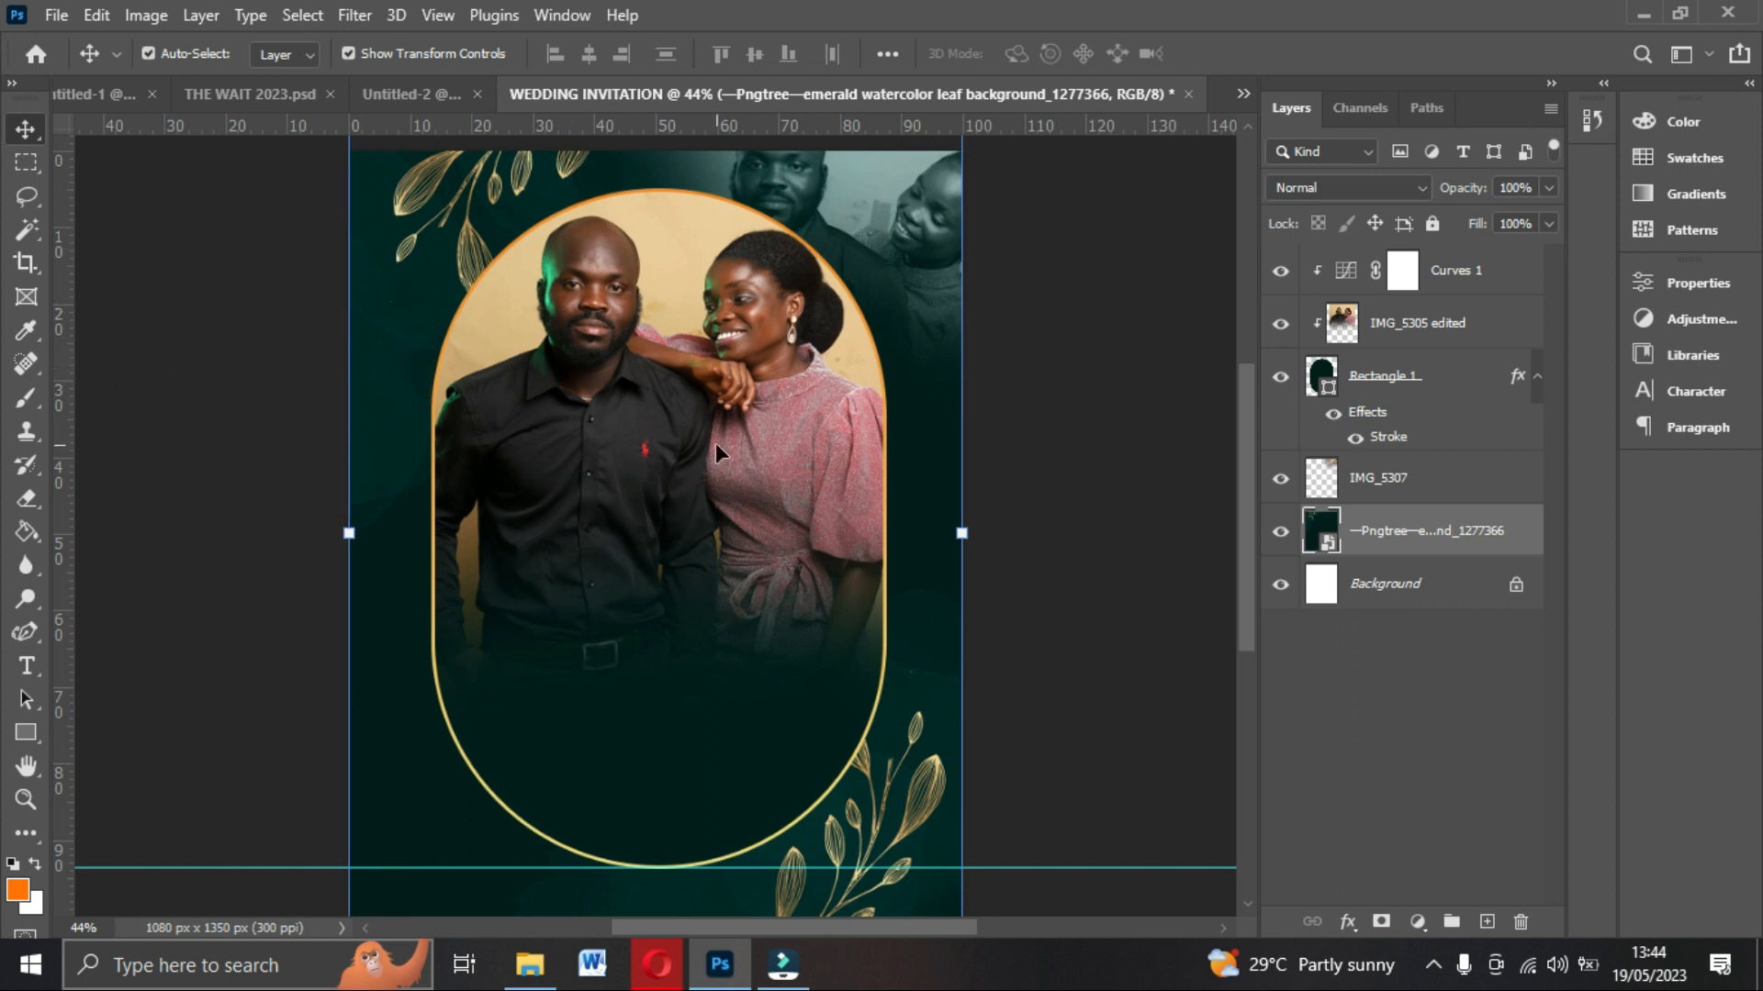
Compare with the THE WAIT 2023 design, then narrow the arch frame rectangle to about 727 px wide.
left_click(203, 84)
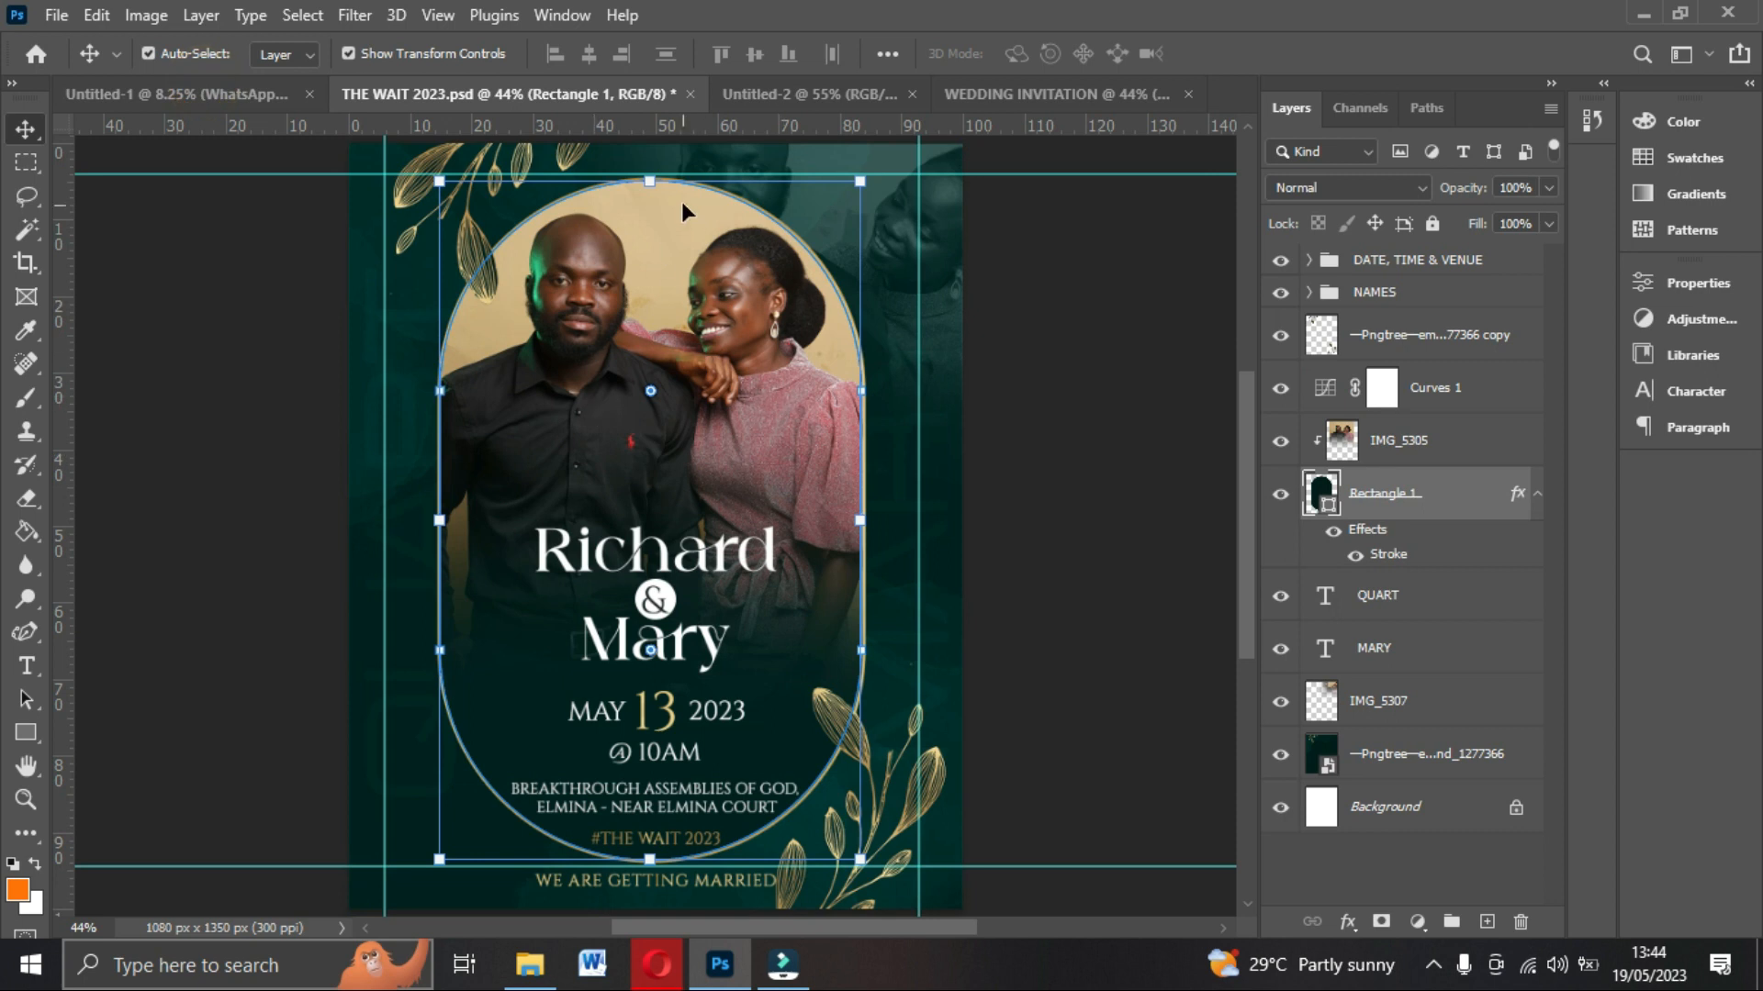
left_click(1103, 92)
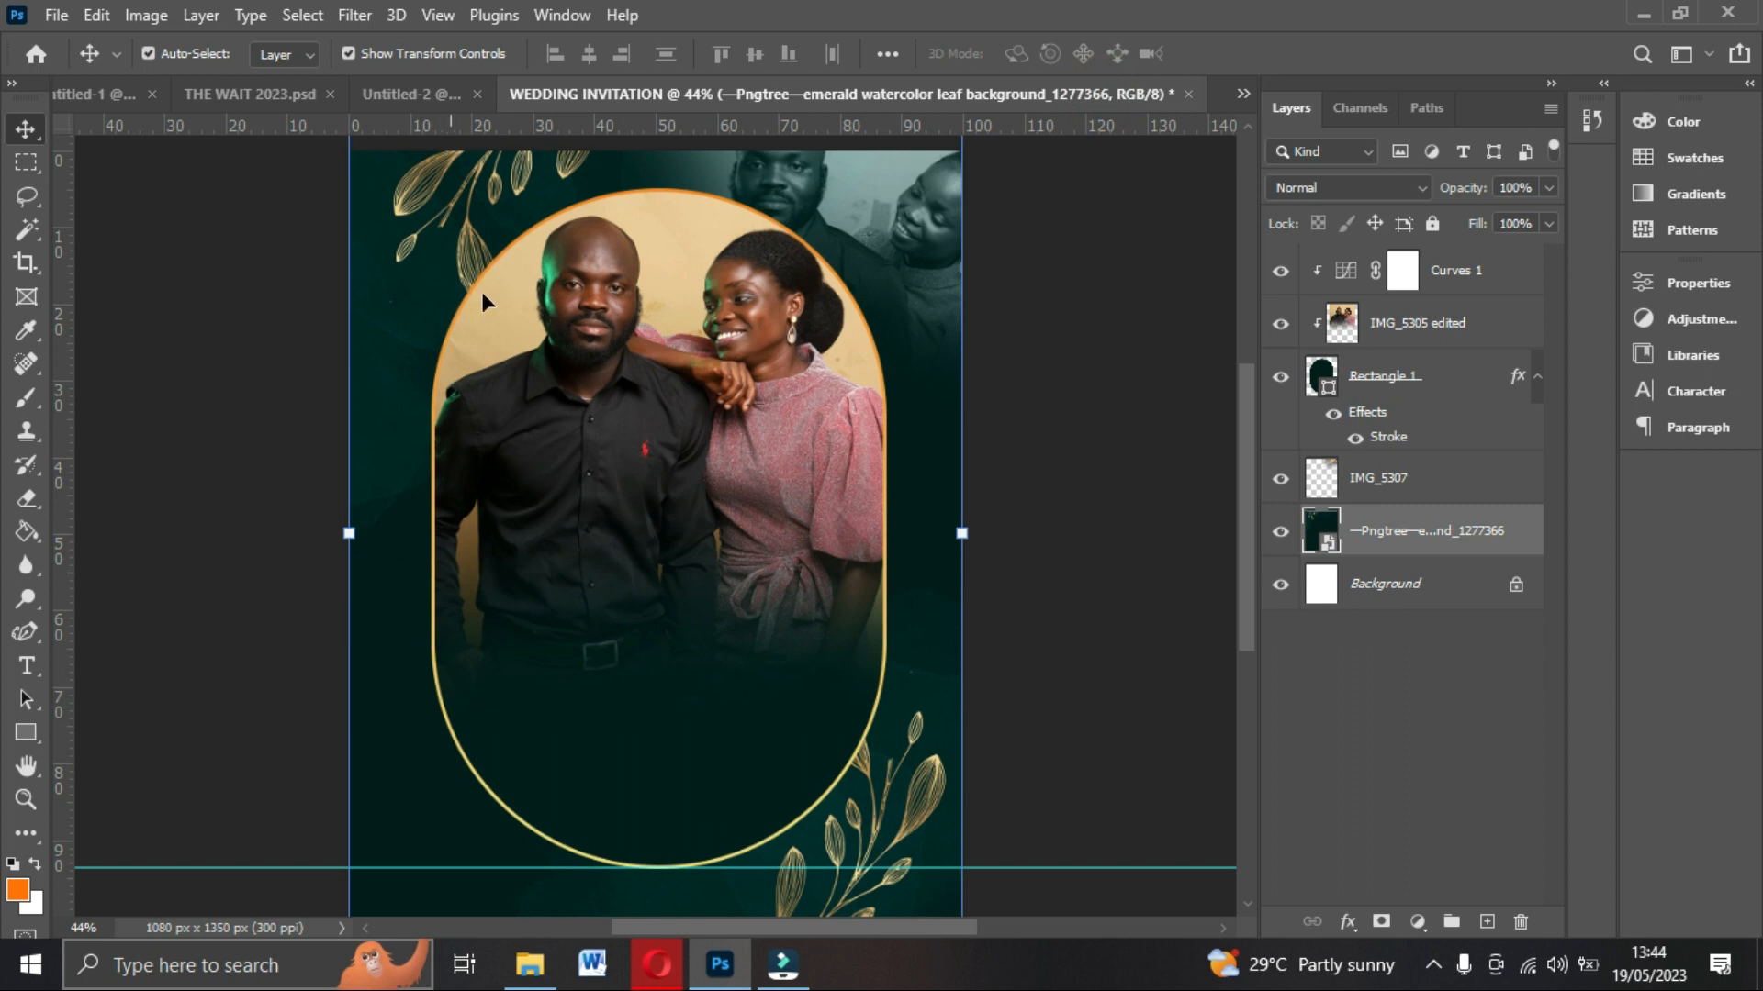
left_click(1443, 380)
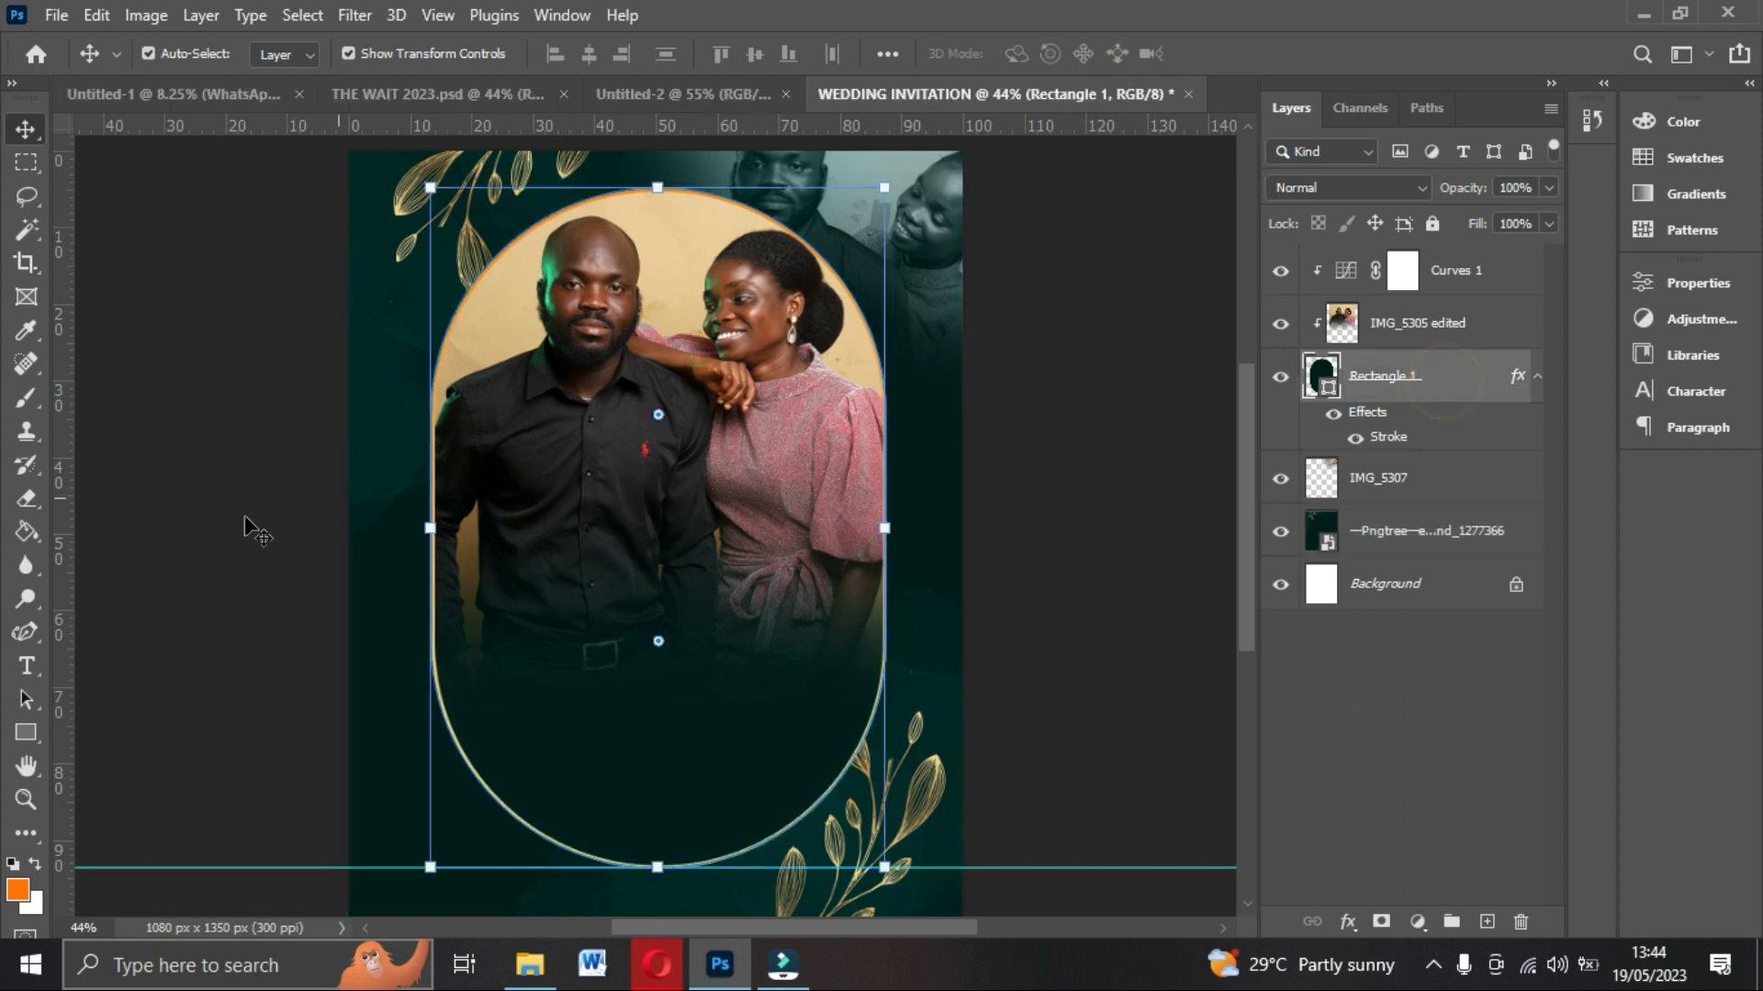
left_click(25, 732)
left_click_drag(884, 528, 834, 528)
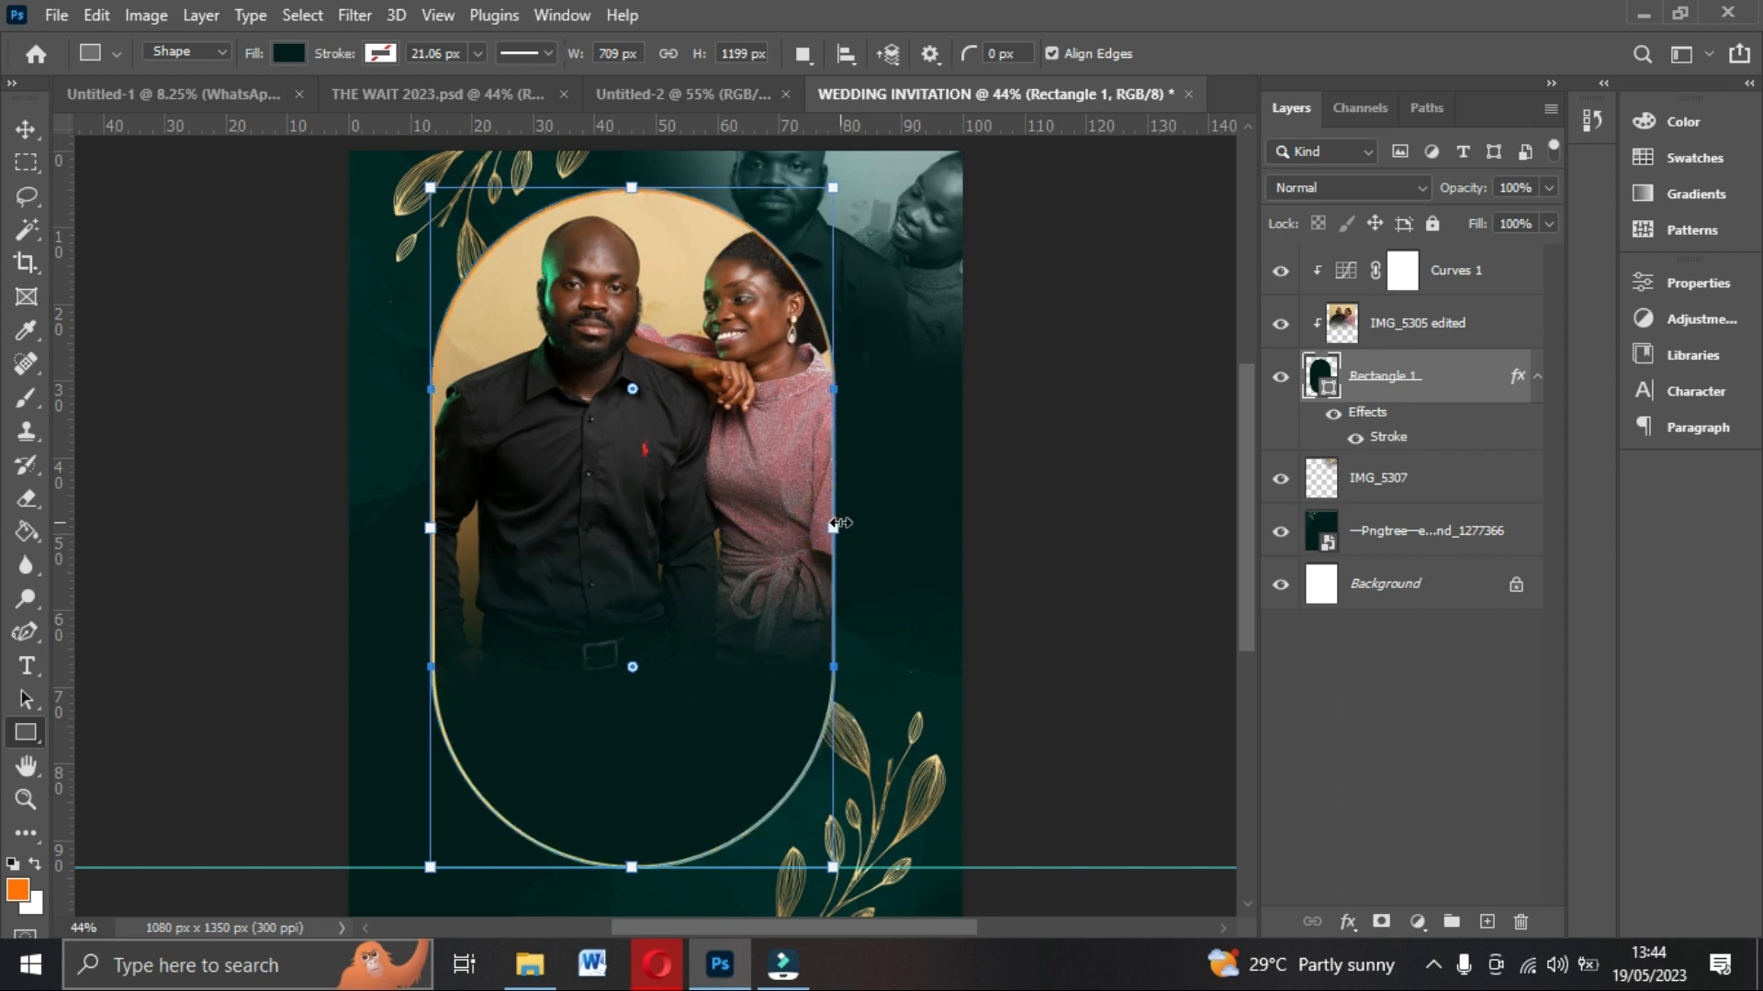
left_click_drag(840, 525, 850, 522)
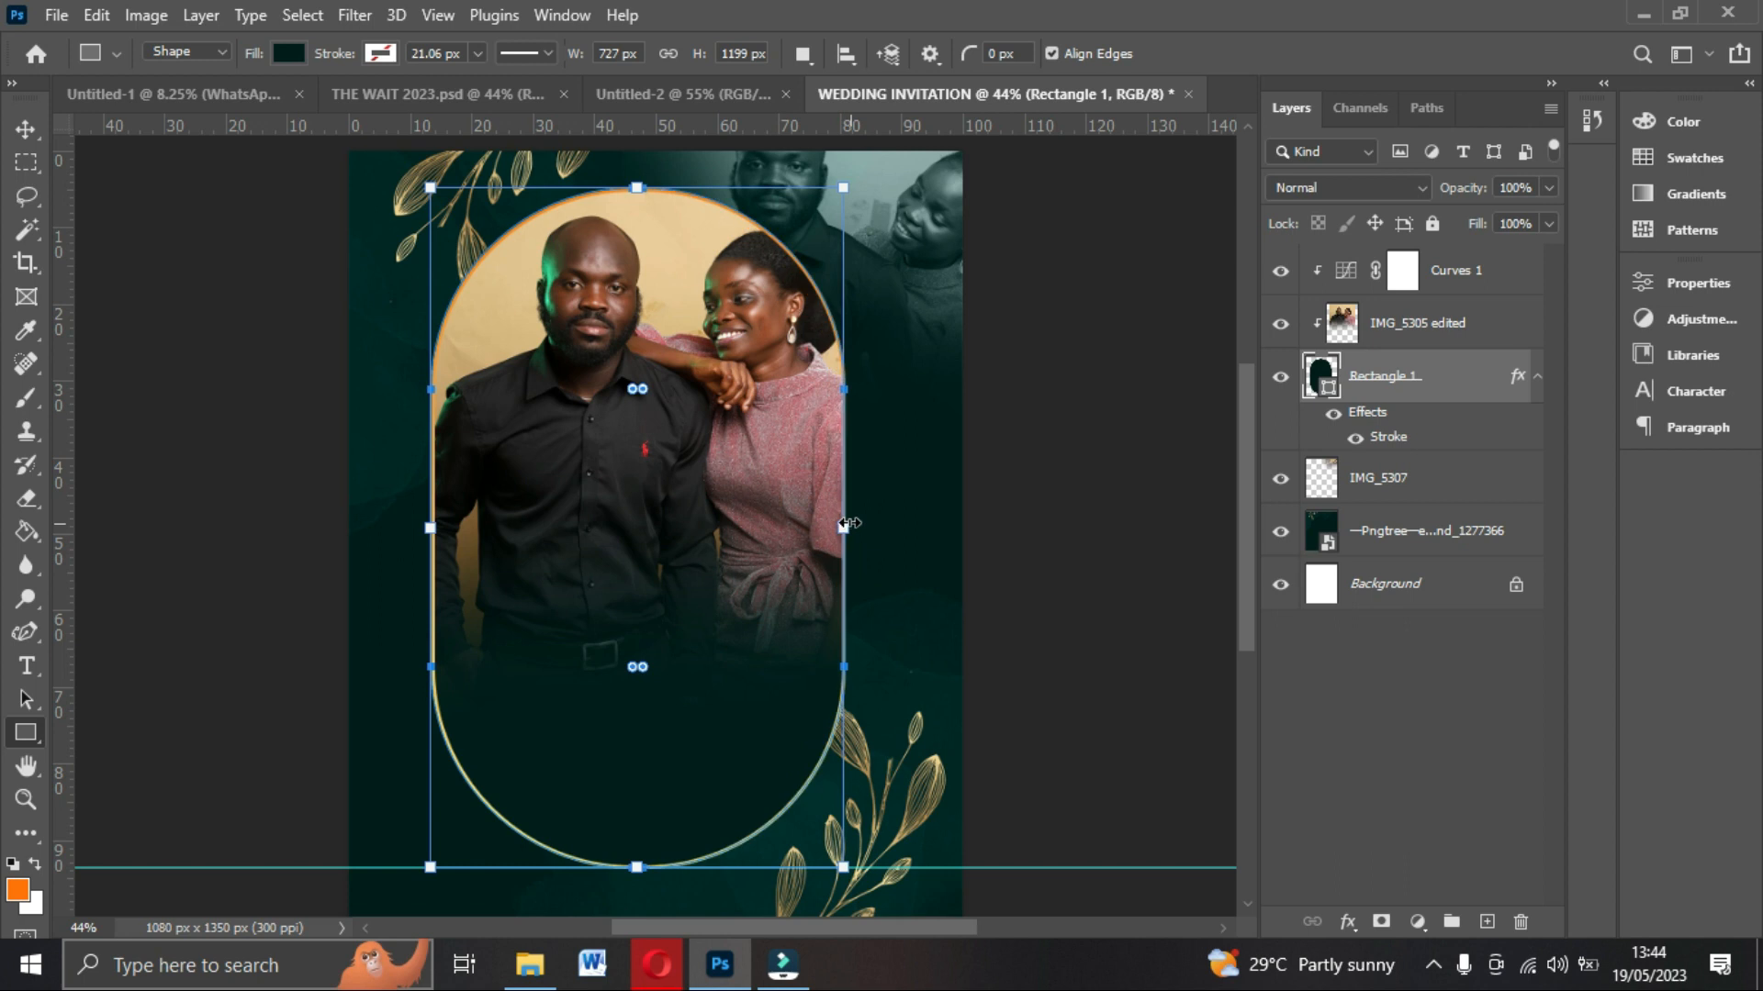
Center the arch frame horizontally on the canvas and deselect.
left_click(25, 129)
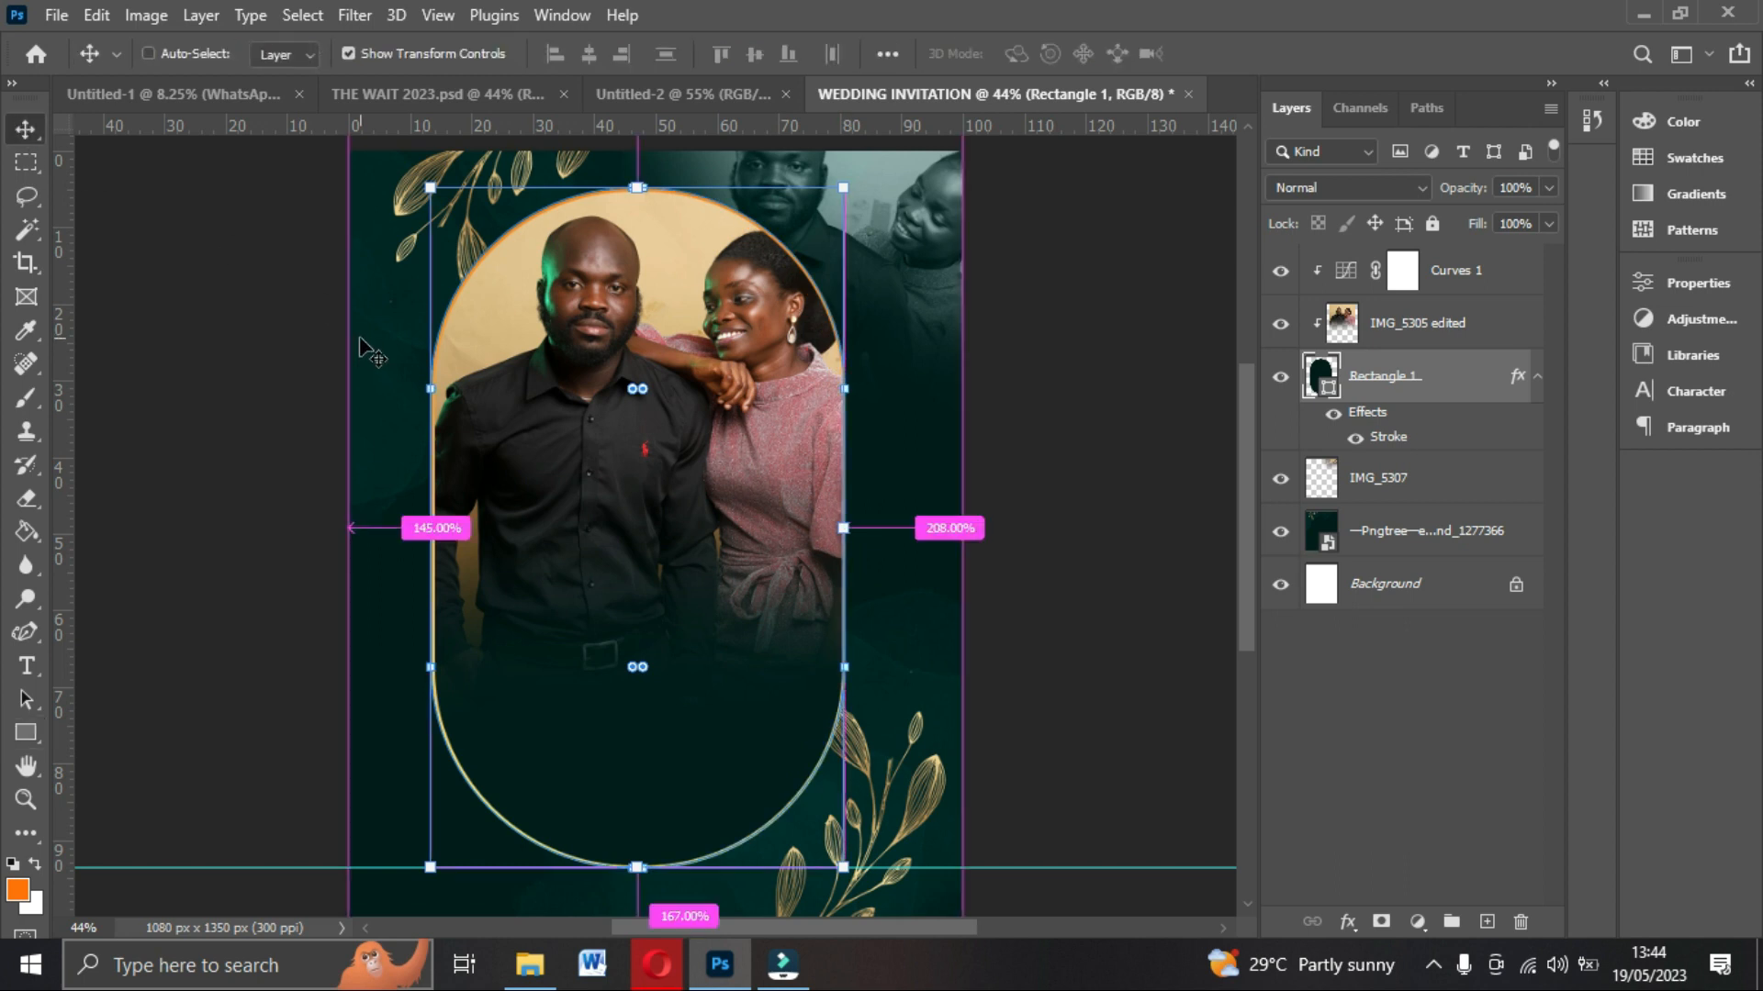
key("ctrl+a")
left_click(587, 53)
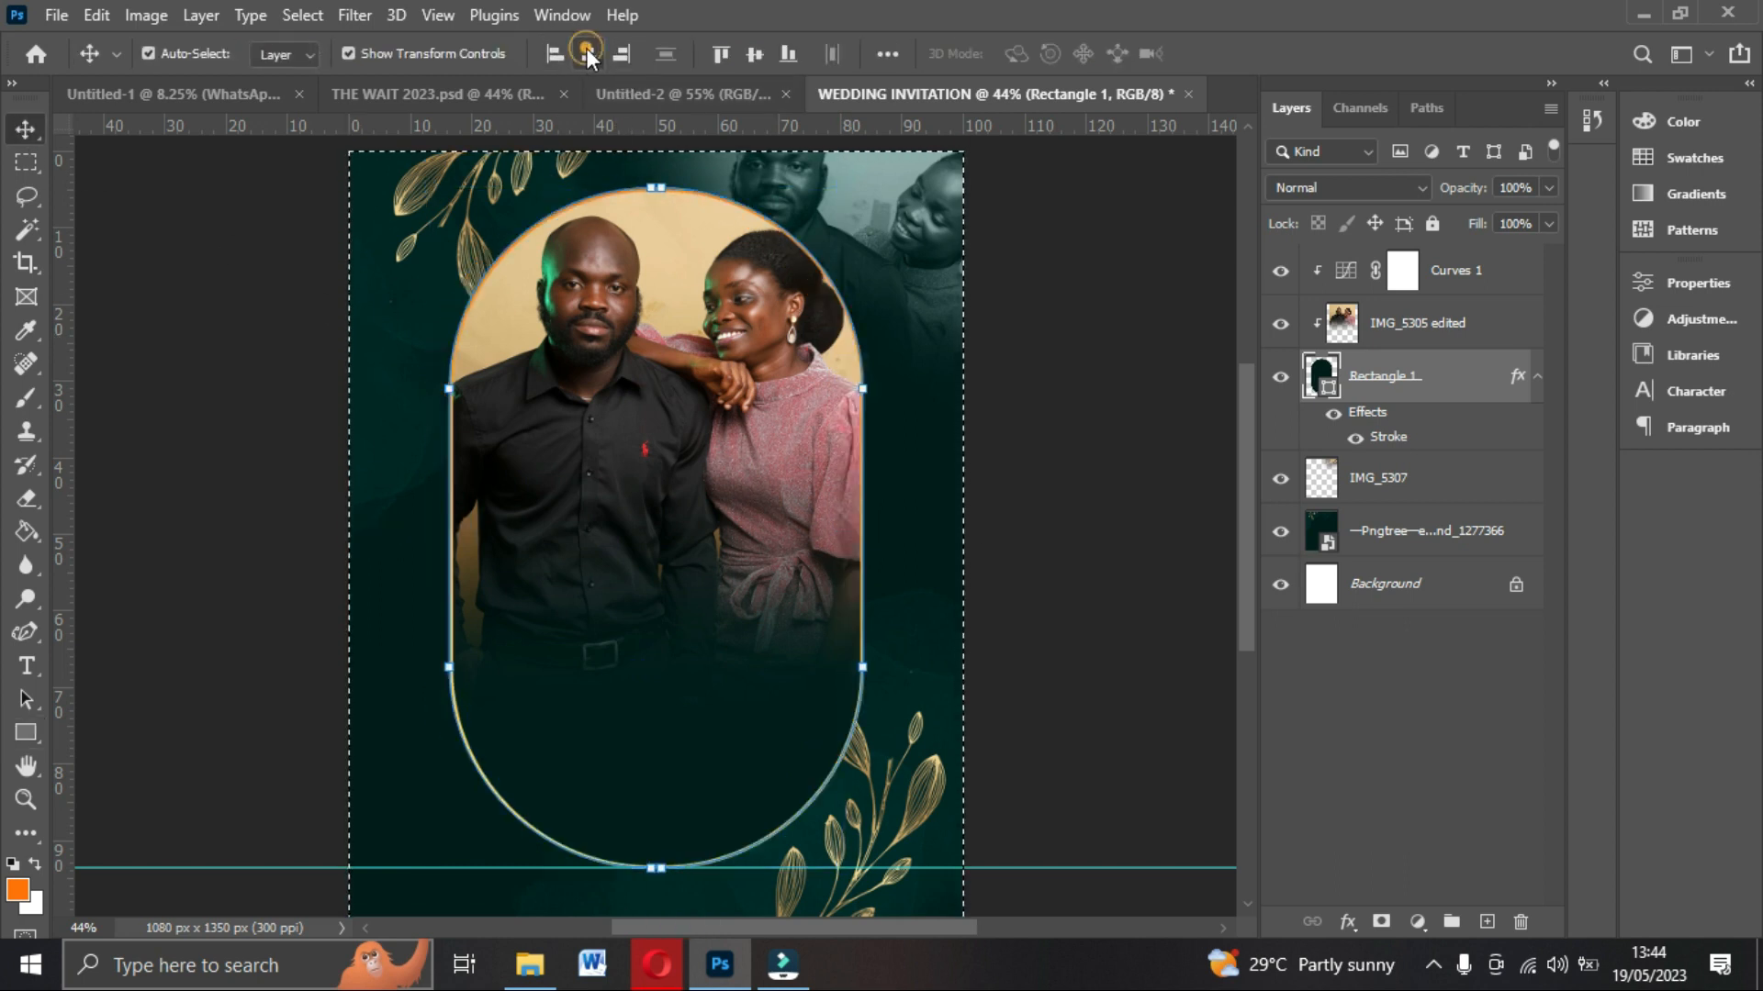
key("ctrl")
left_click(718, 413)
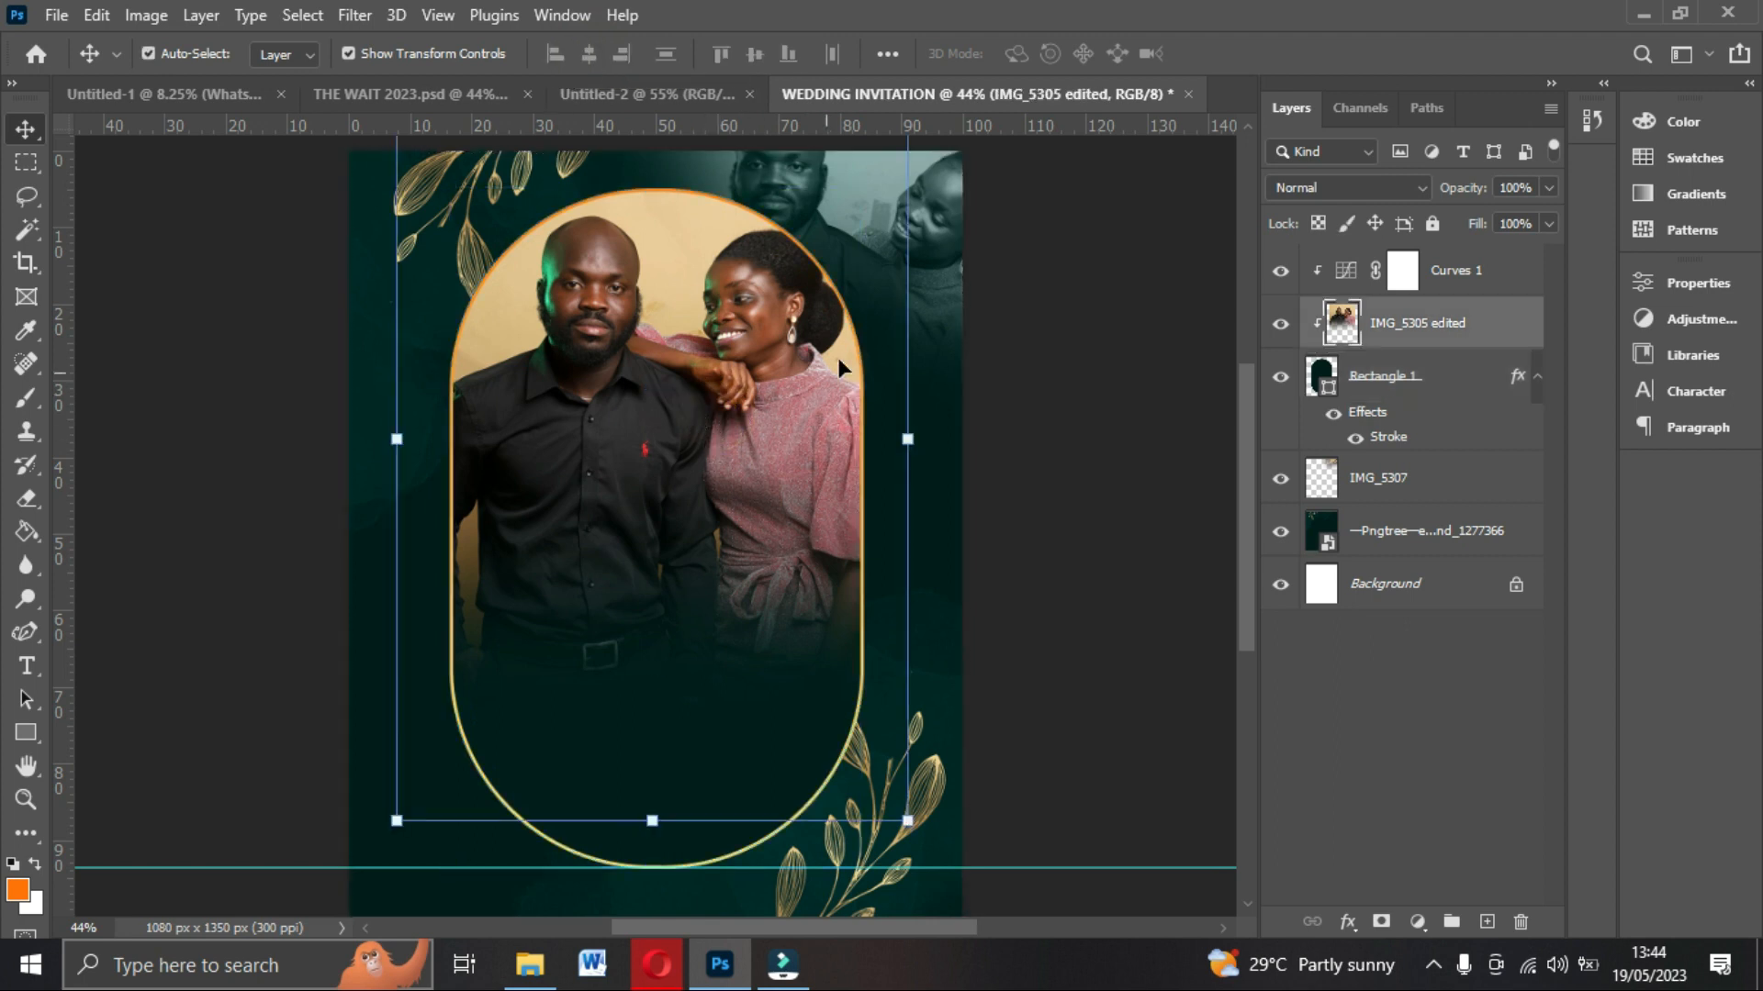
left_click(1033, 380)
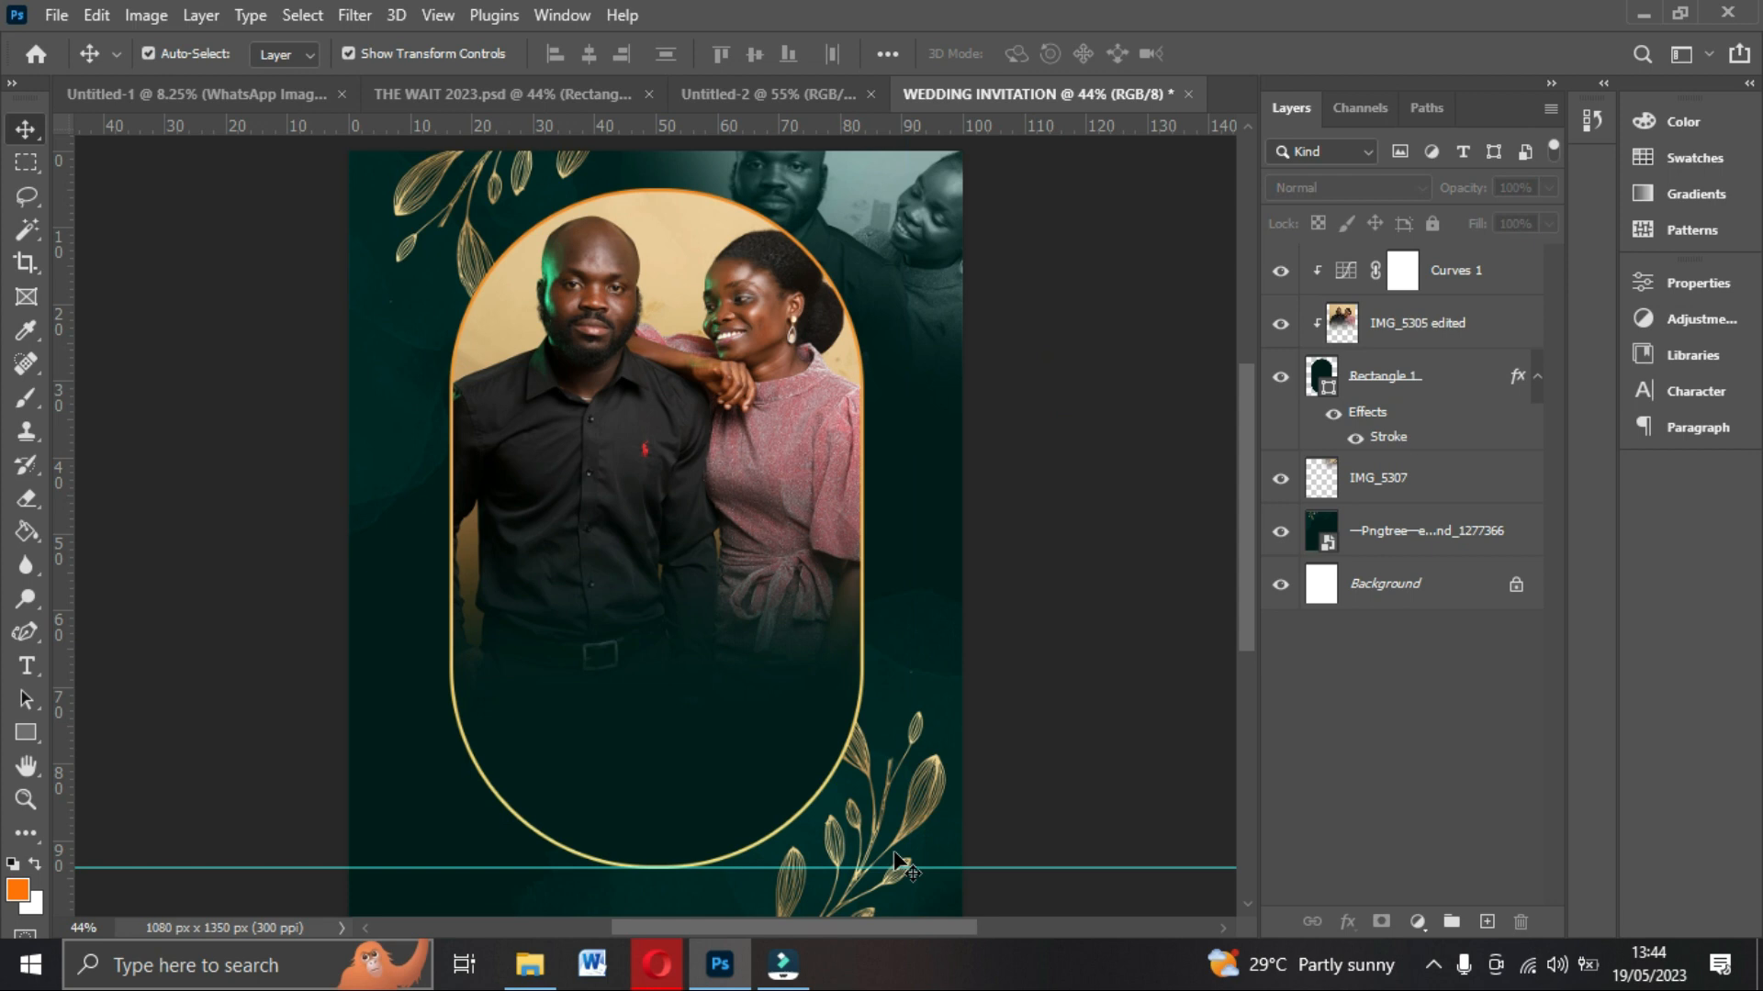
Inspect the Richard name text's character settings in the THE WAIT 2023 design.
left_click(1097, 563)
scroll(1101, 574, "down", 1)
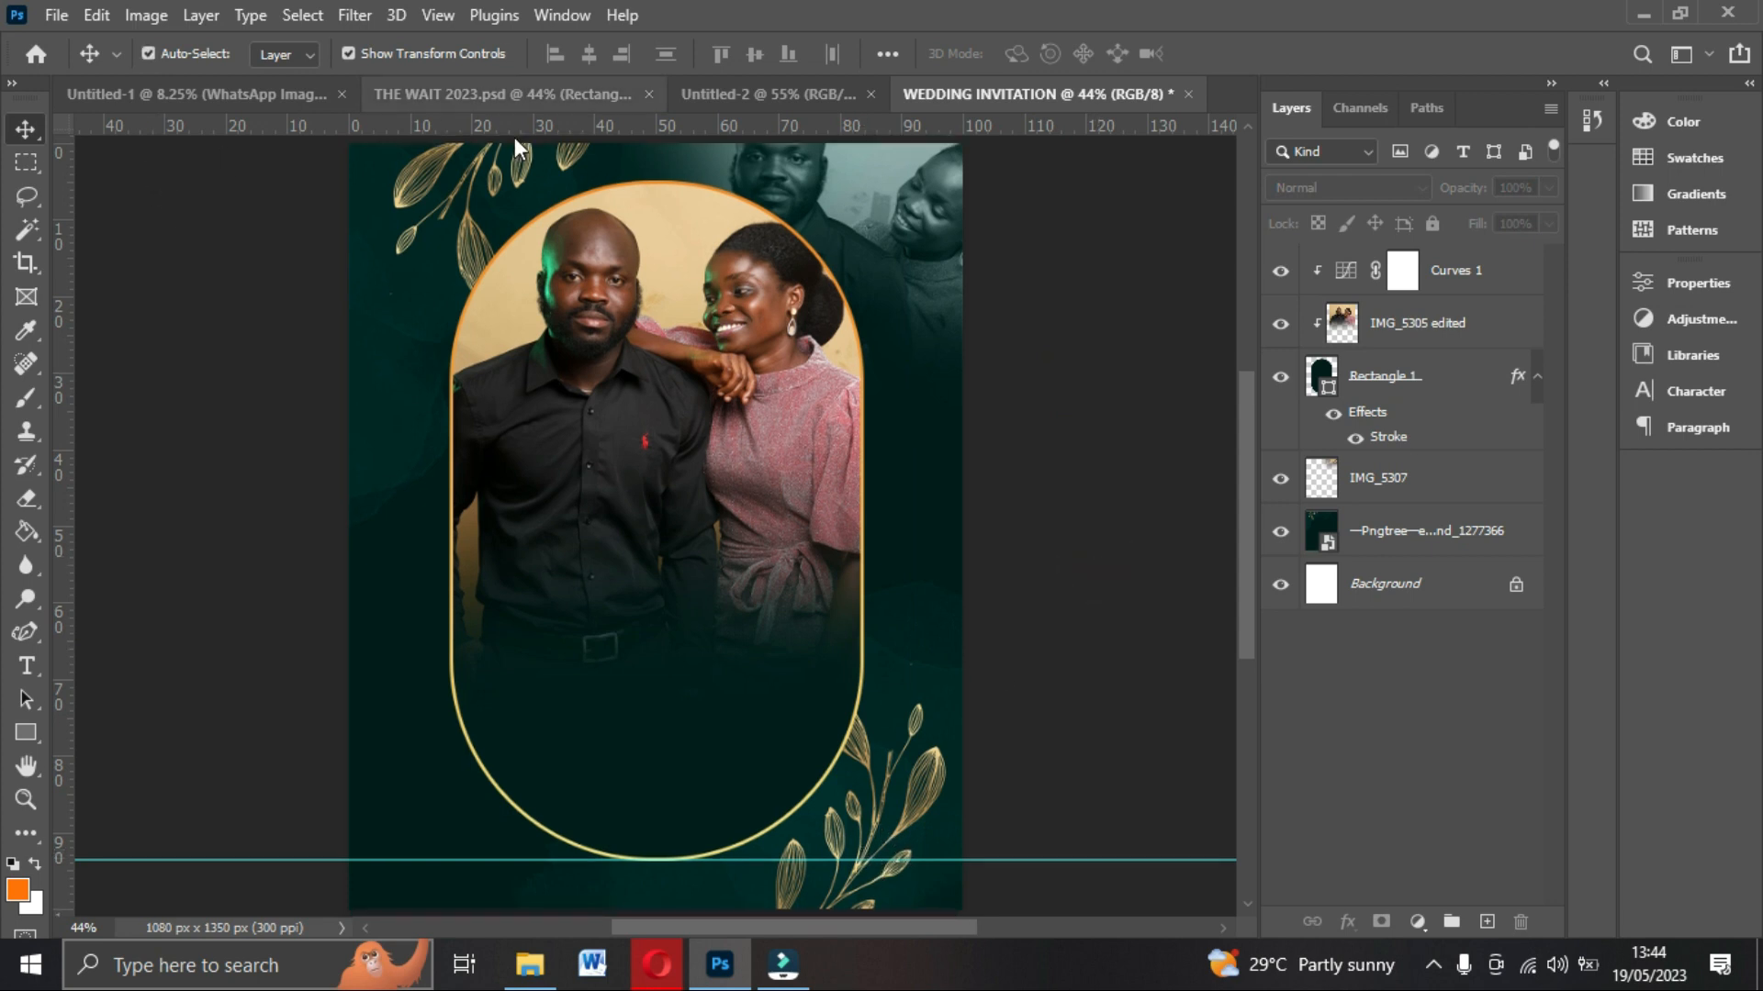
left_click(459, 88)
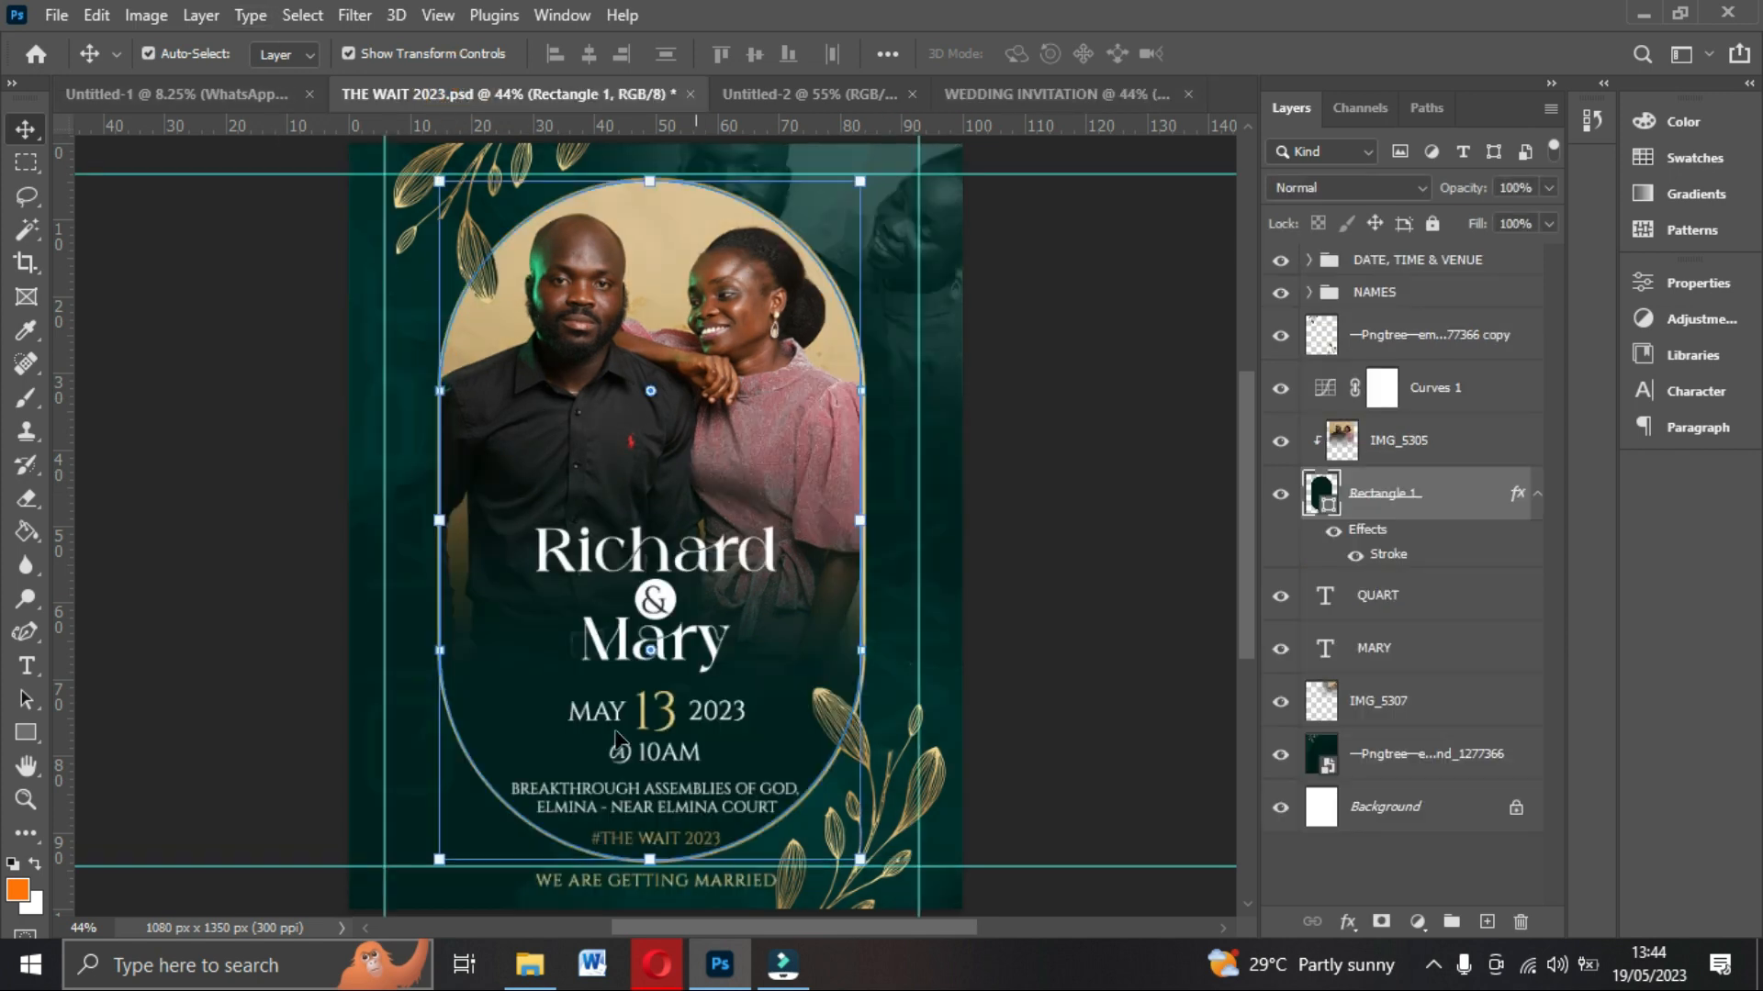
left_click(769, 556)
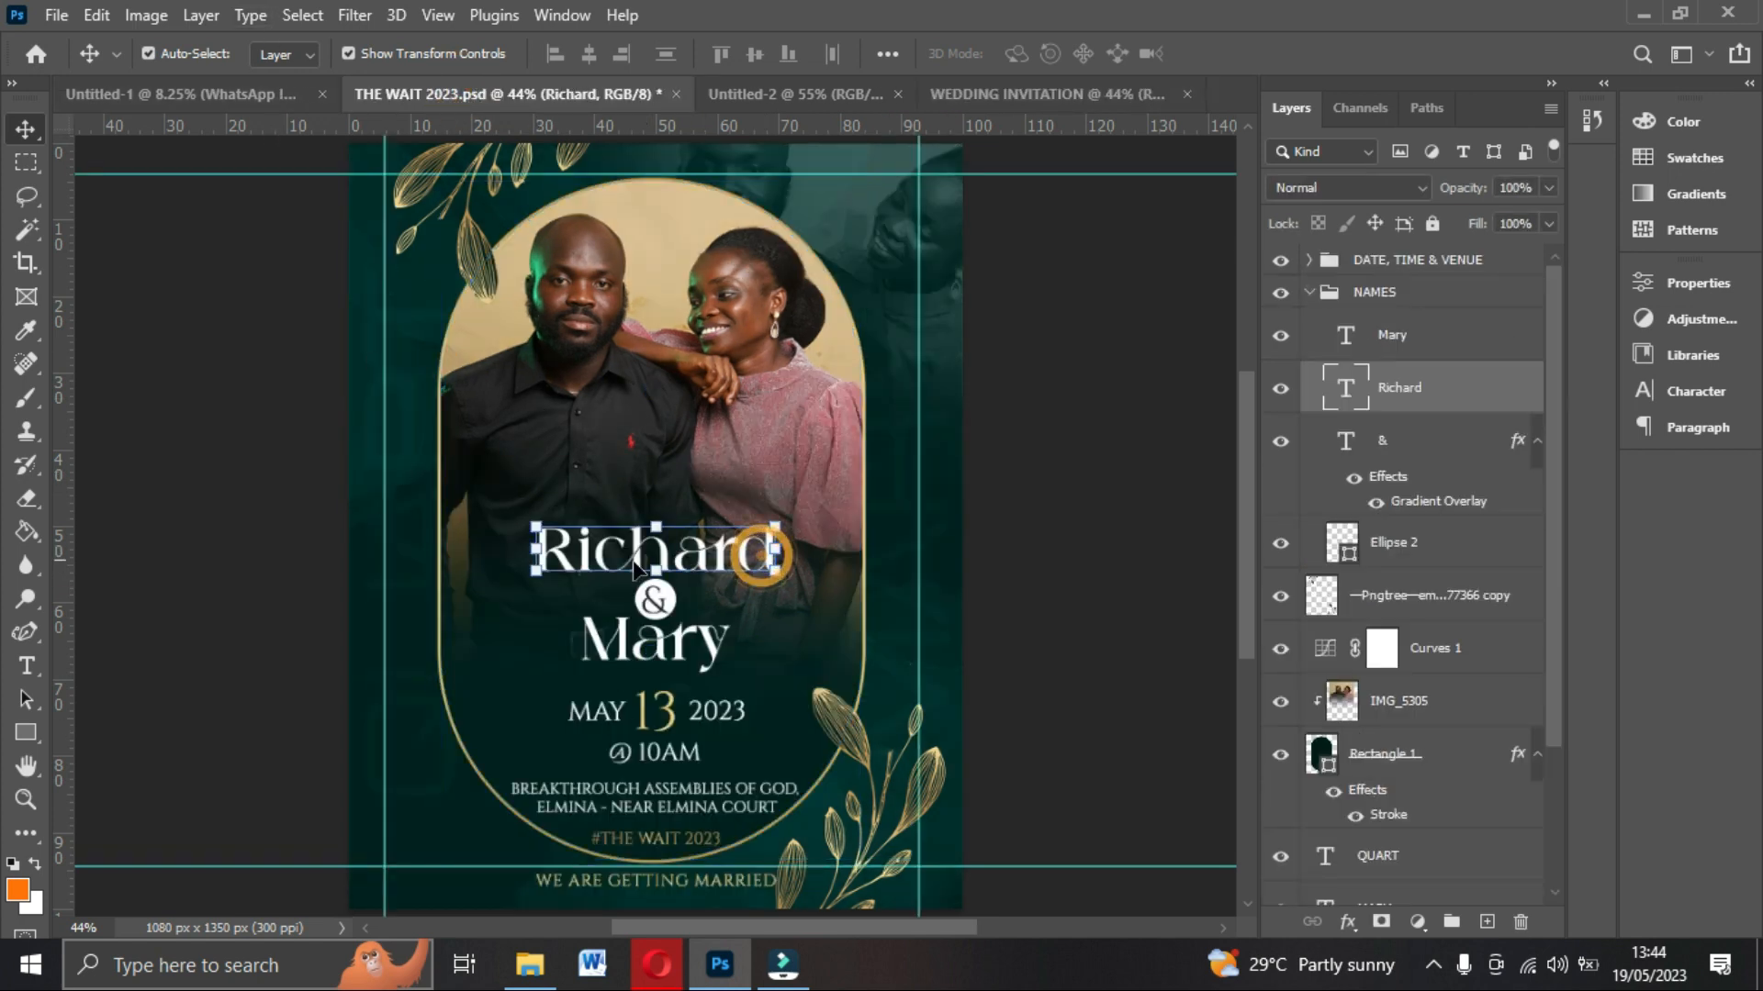
left_click(1721, 385)
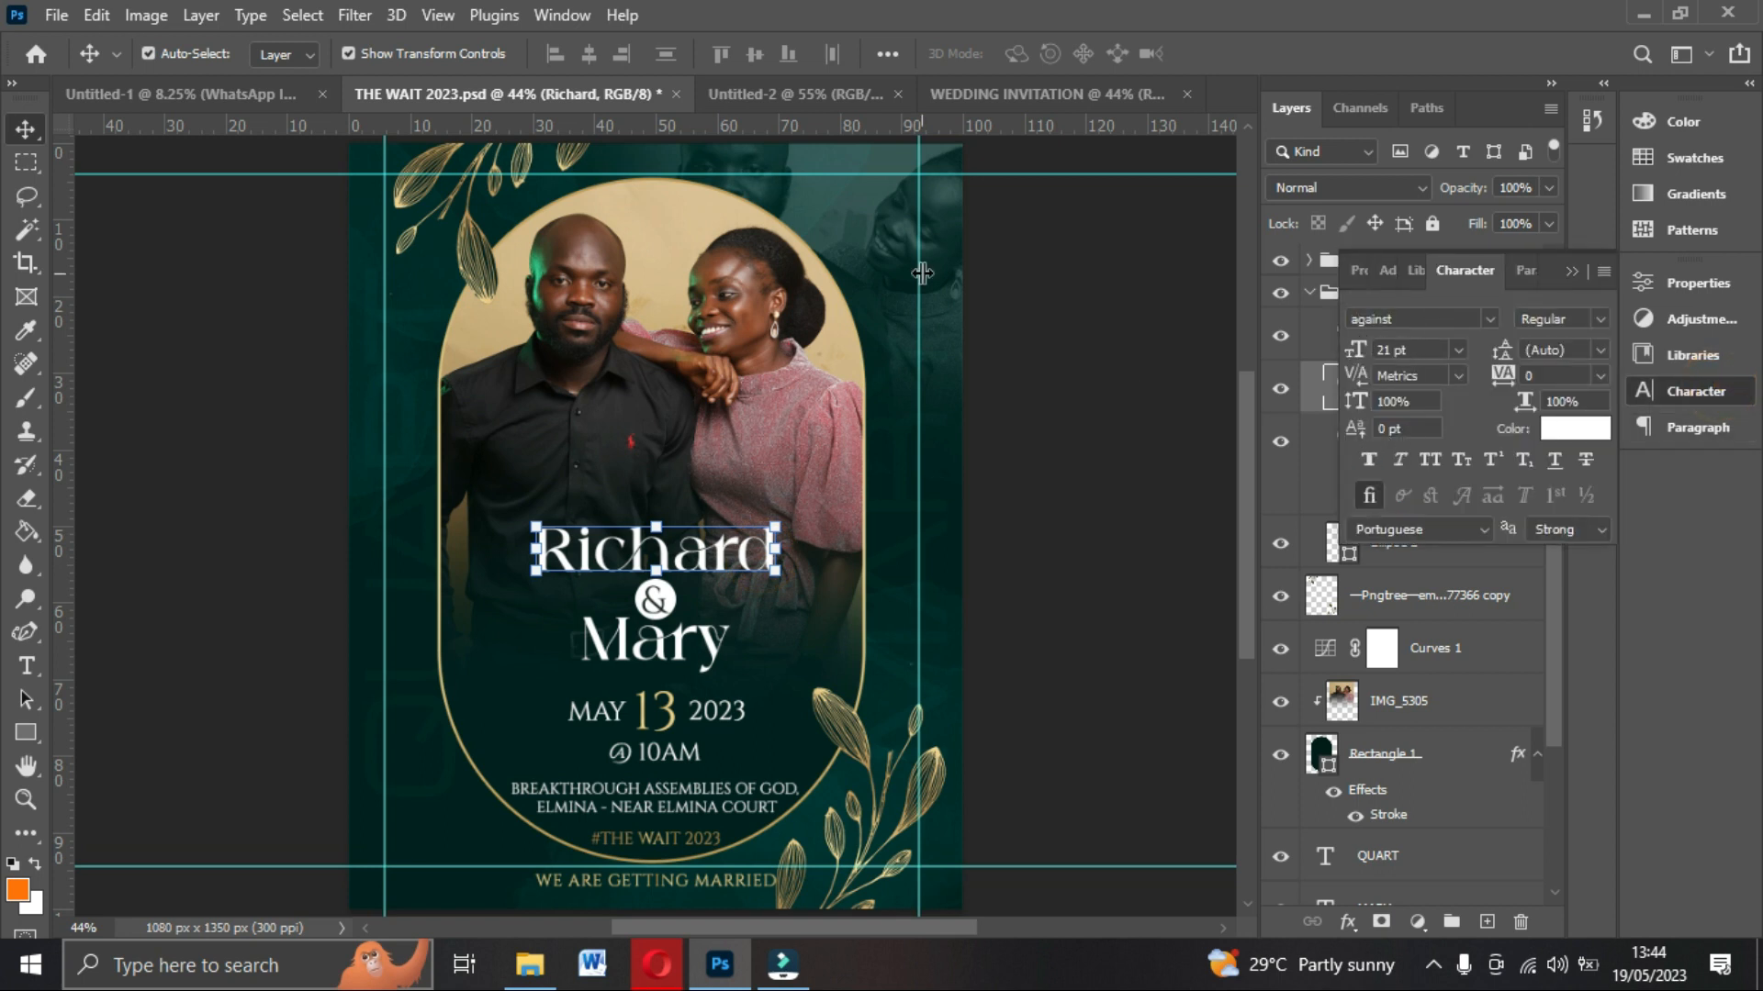
left_click(1010, 94)
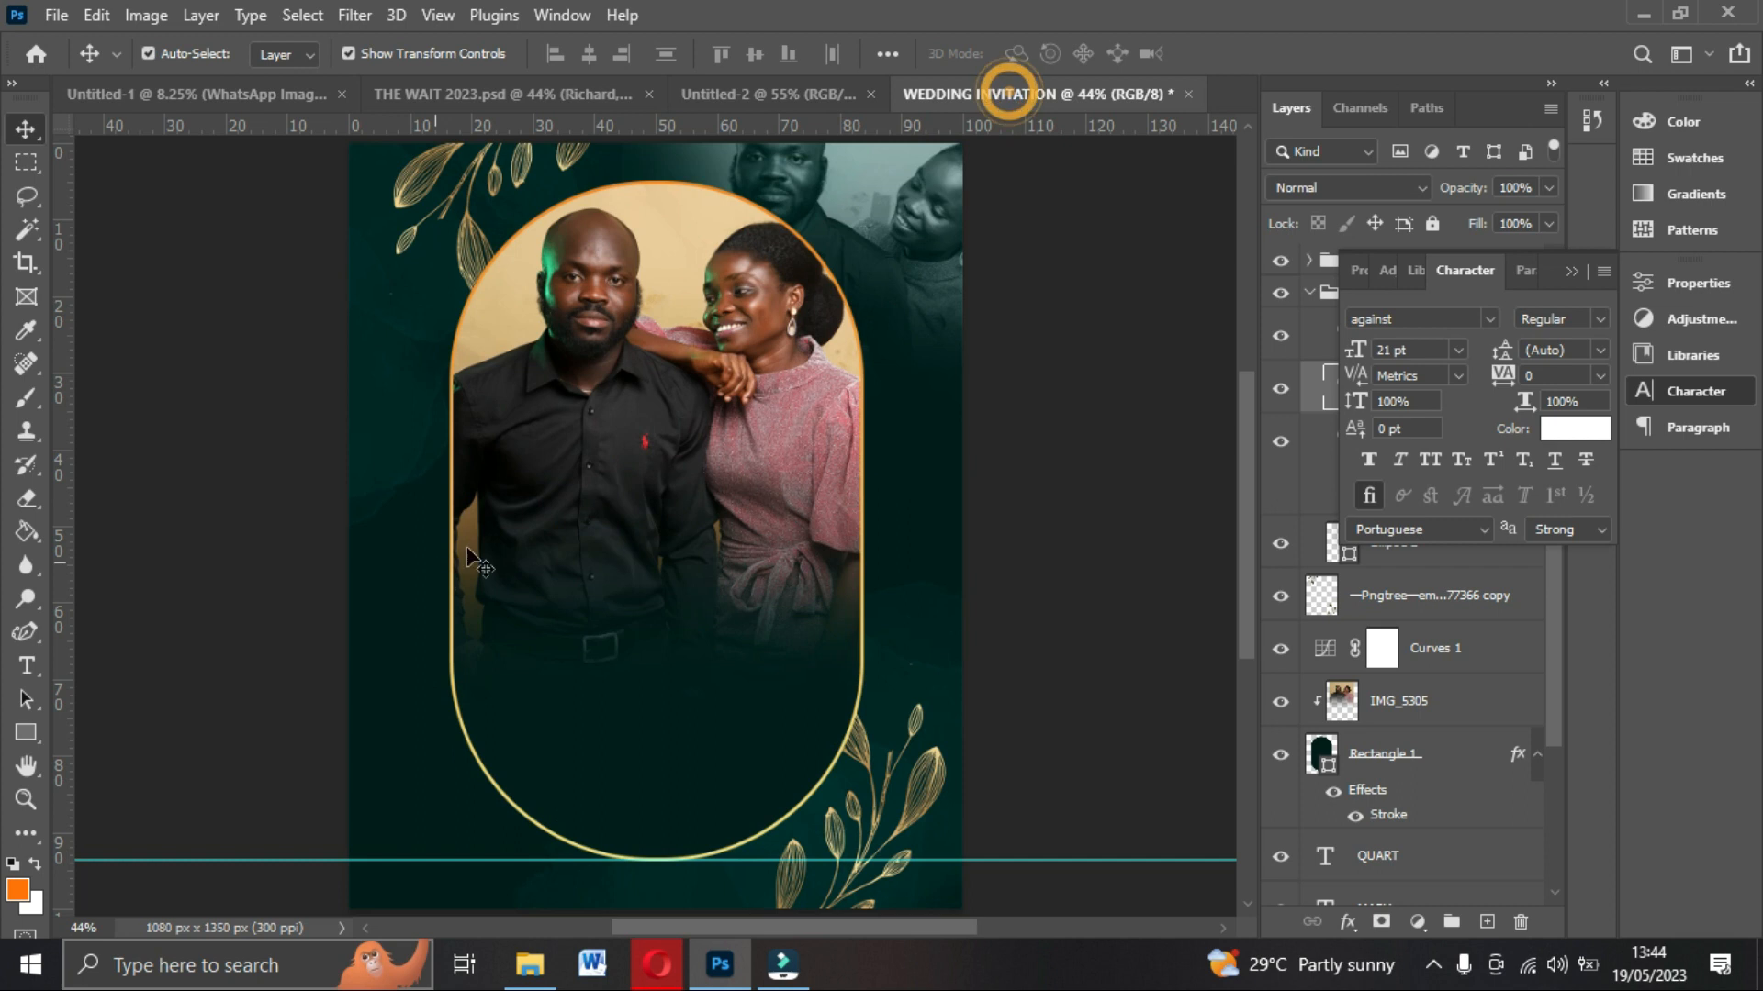
Add the name text Richard in the against Regular 21 pt font over the couple photo.
left_click(25, 666)
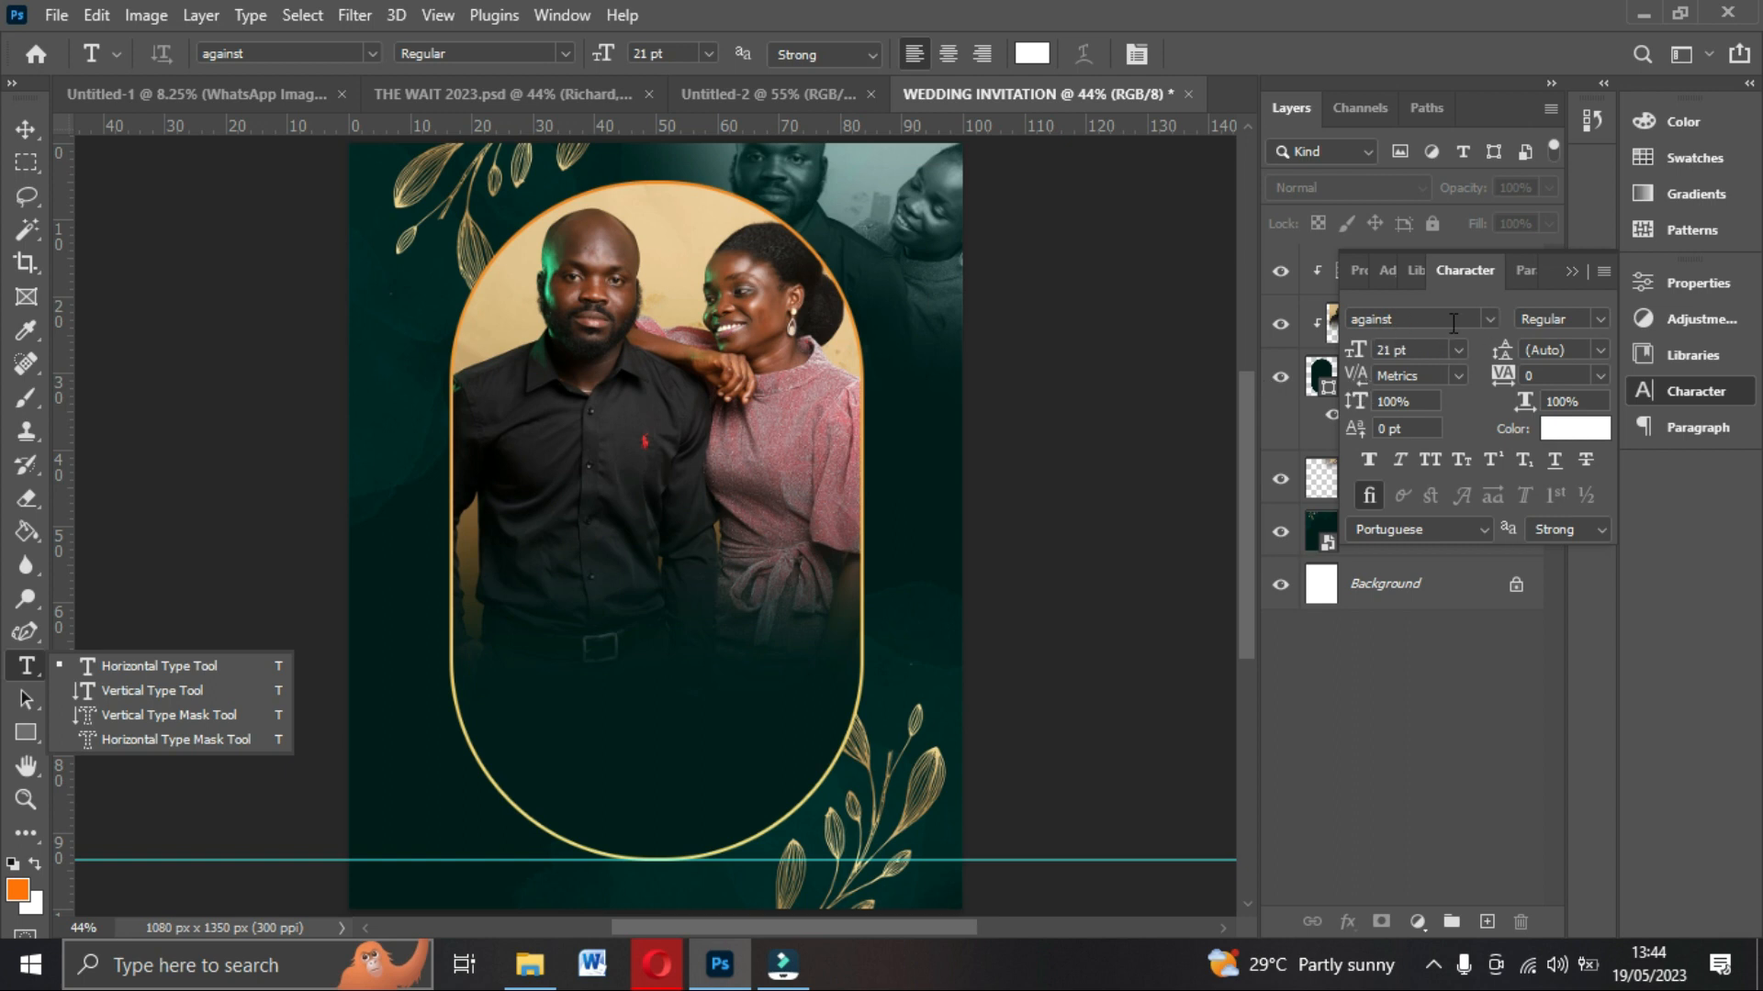
left_click(1486, 324)
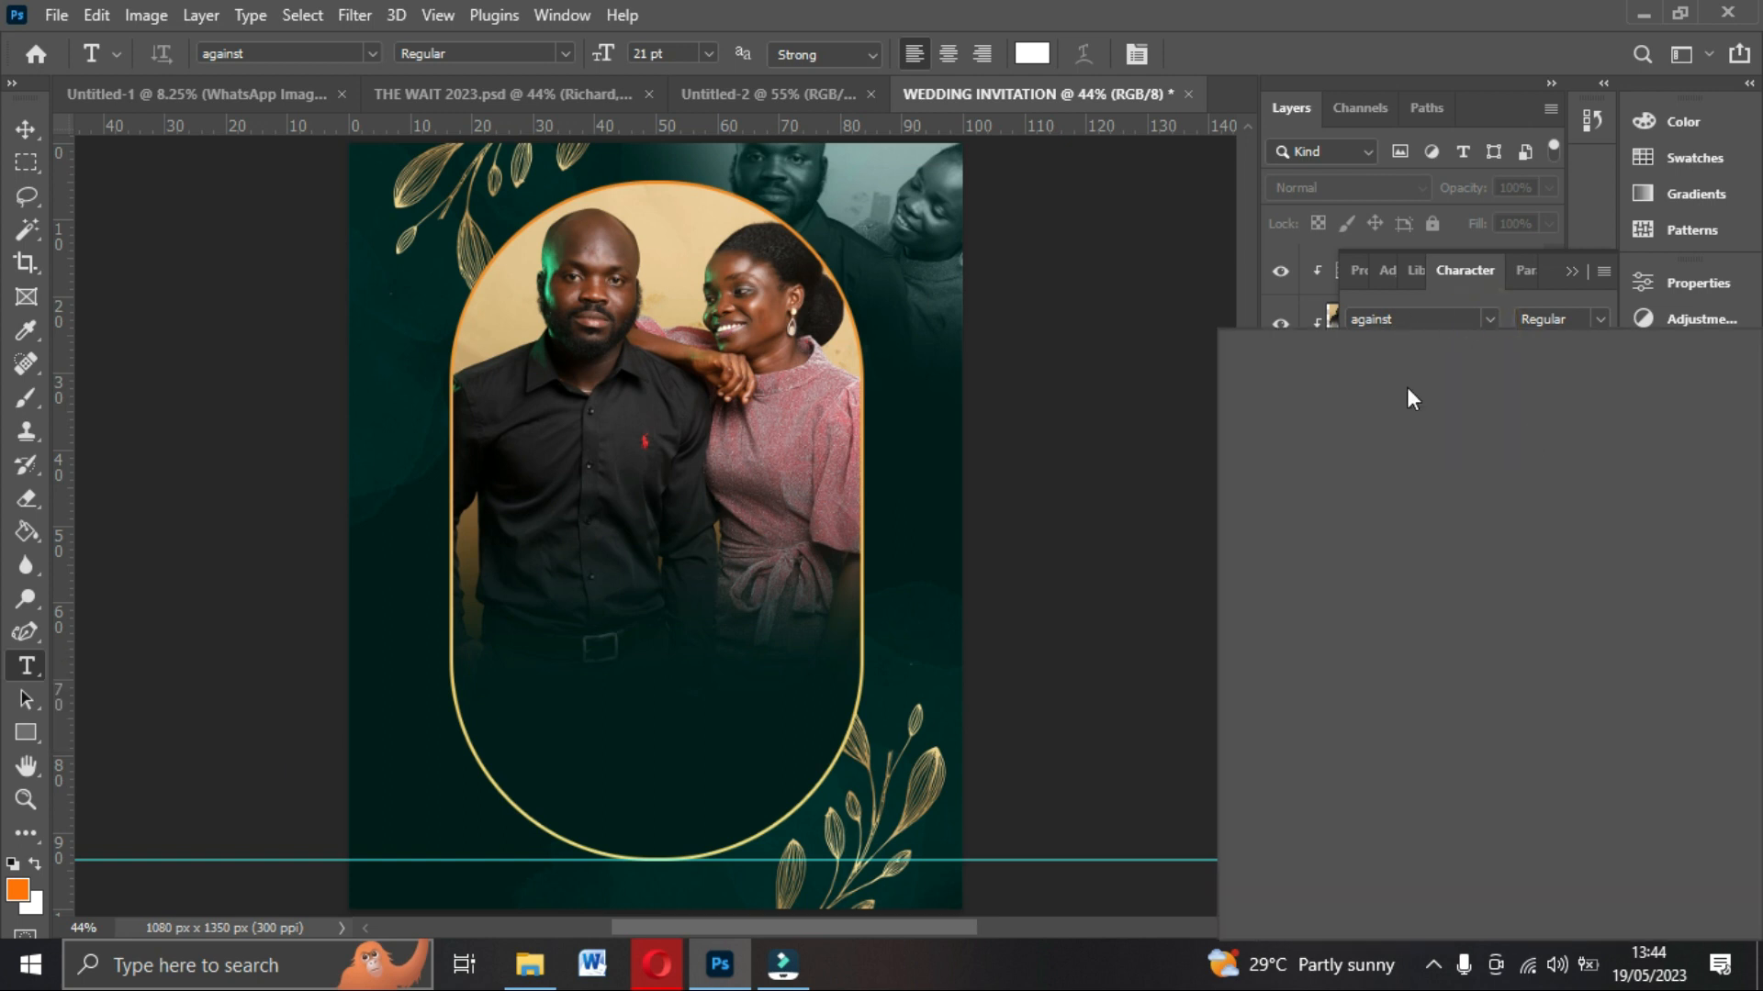
left_click(1496, 321)
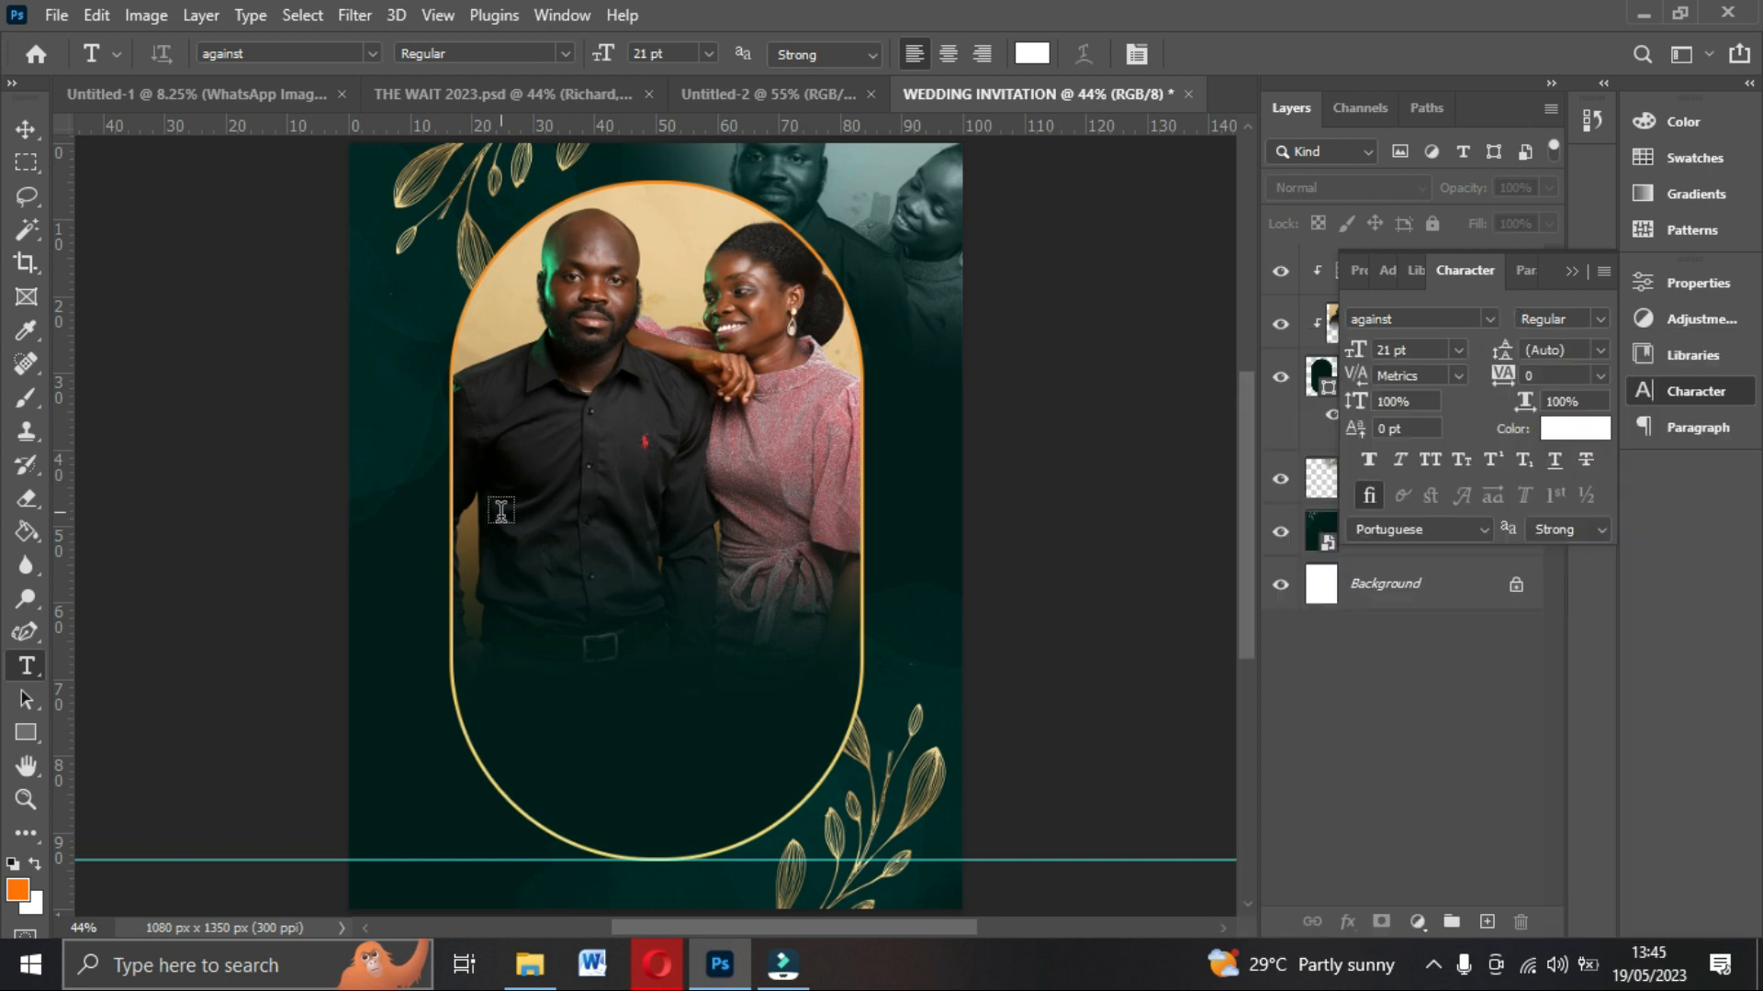
left_click(633, 524)
type("Richard")
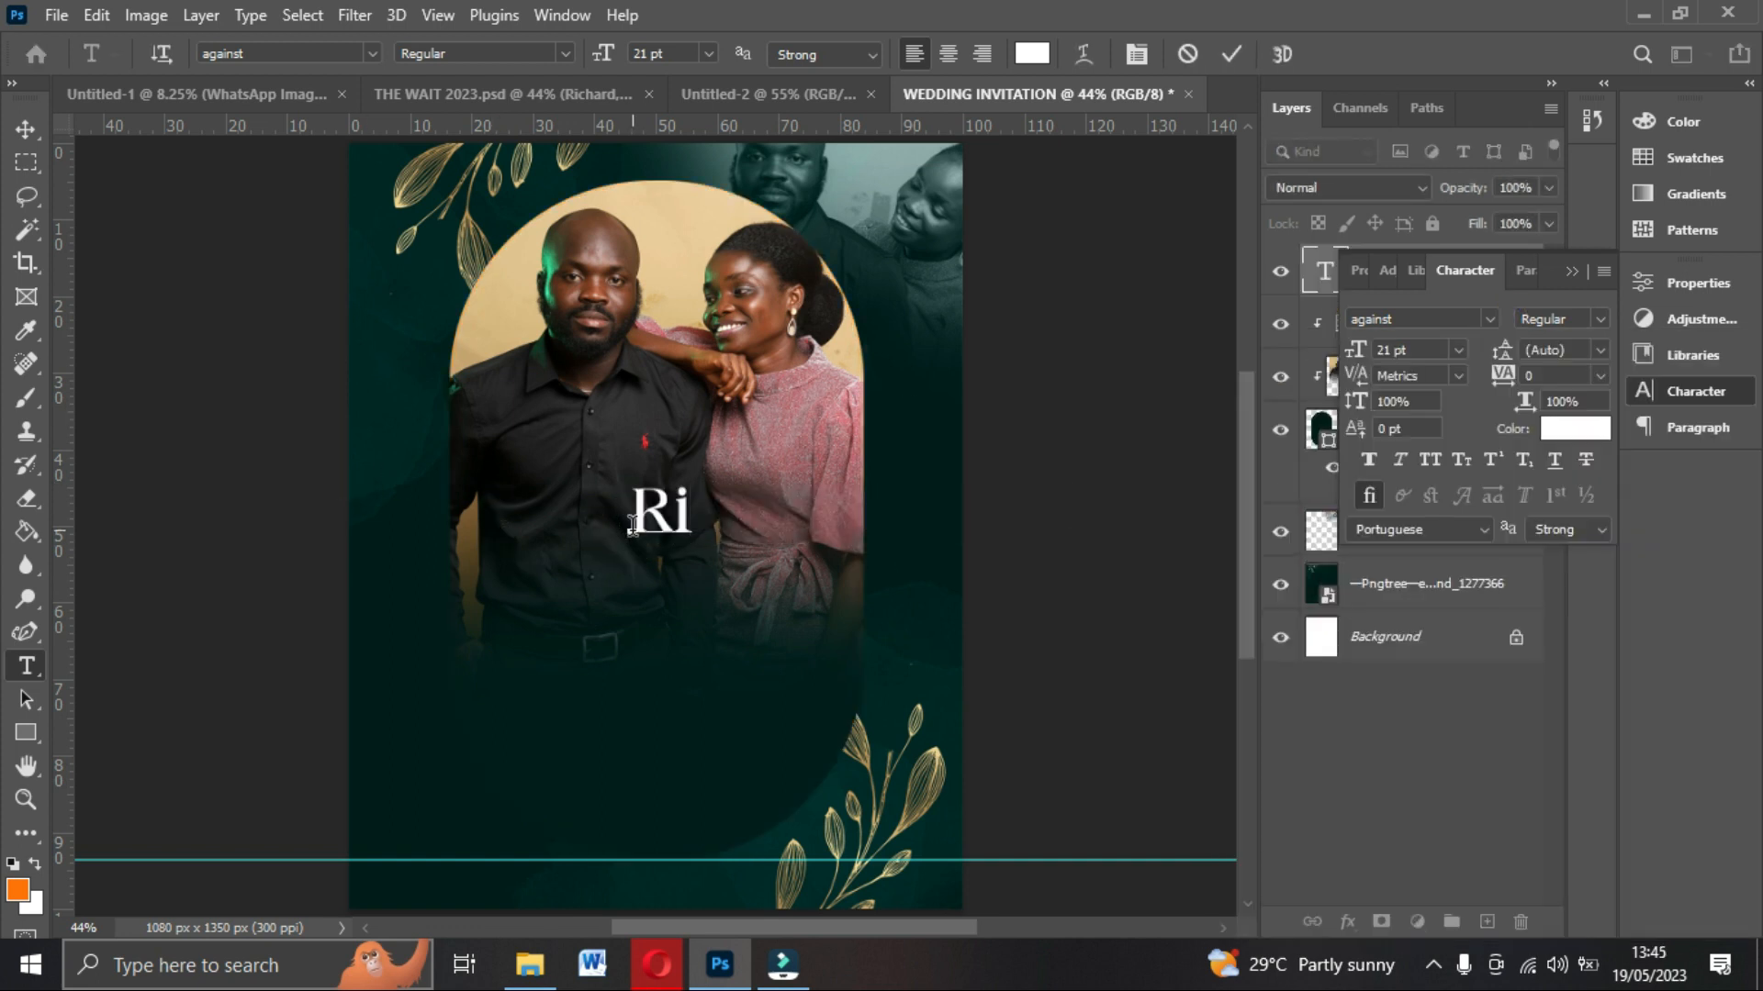
left_click(1239, 55)
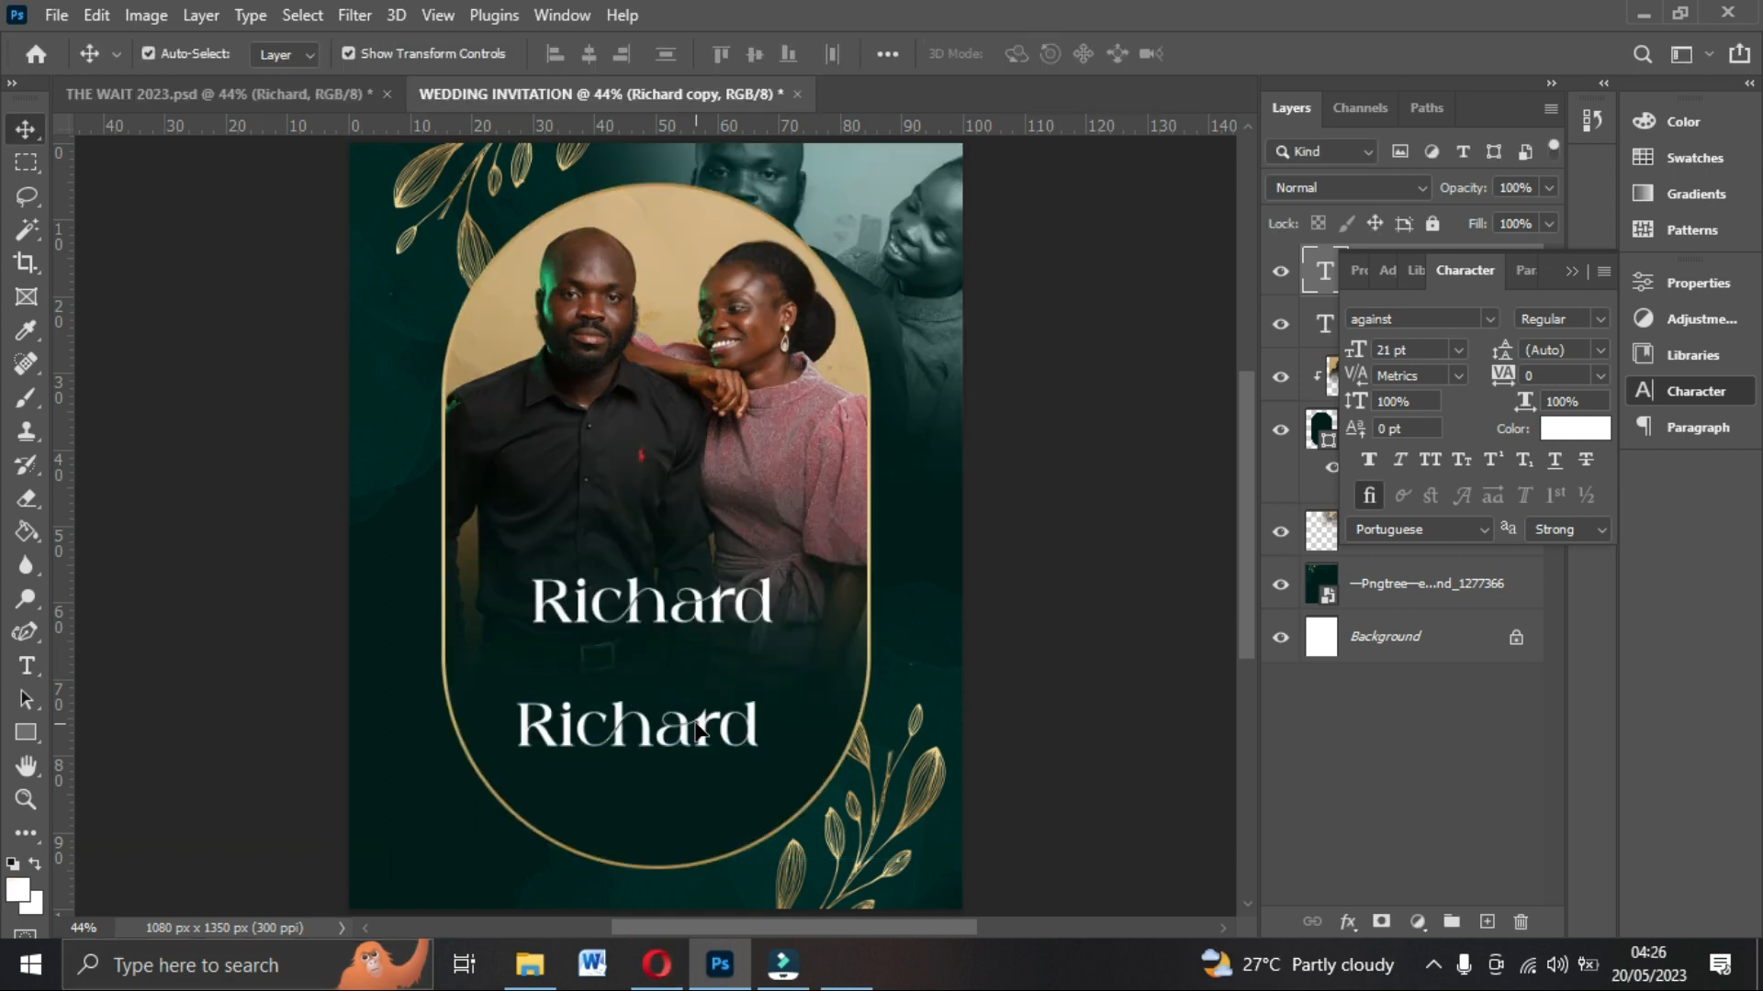
Change the duplicated name text to Mary and move it centred just below Richard.
left_click(695, 727)
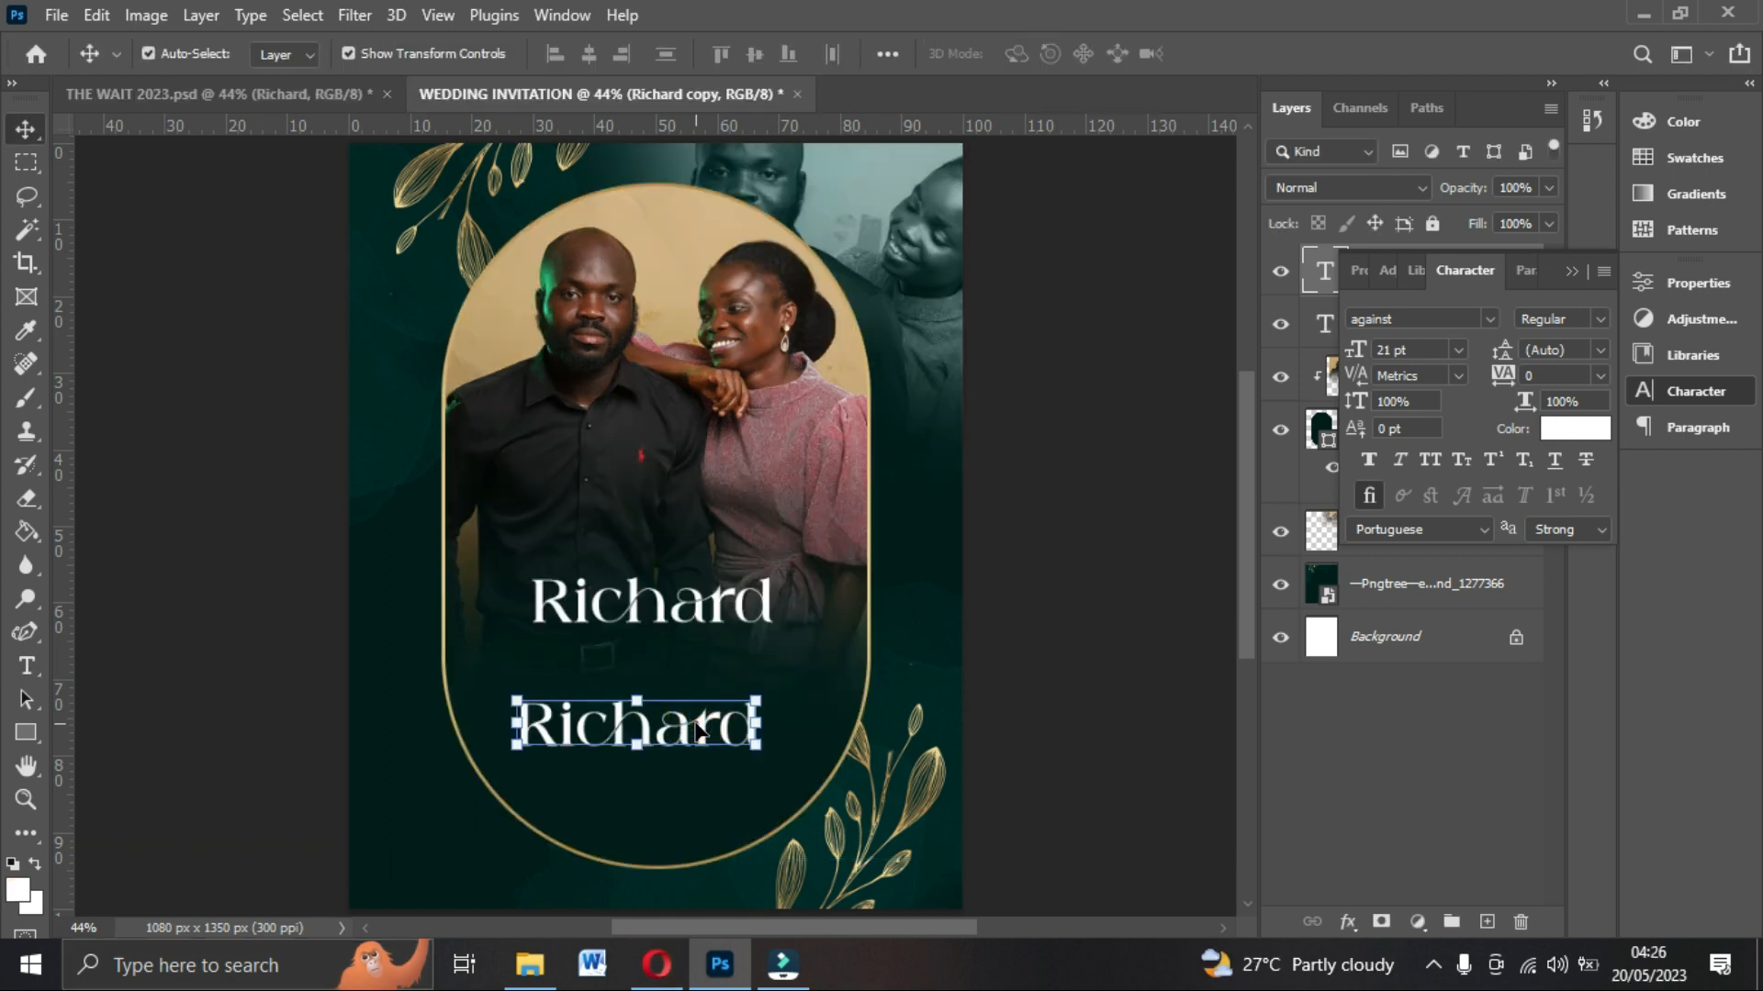
double_click(696, 727)
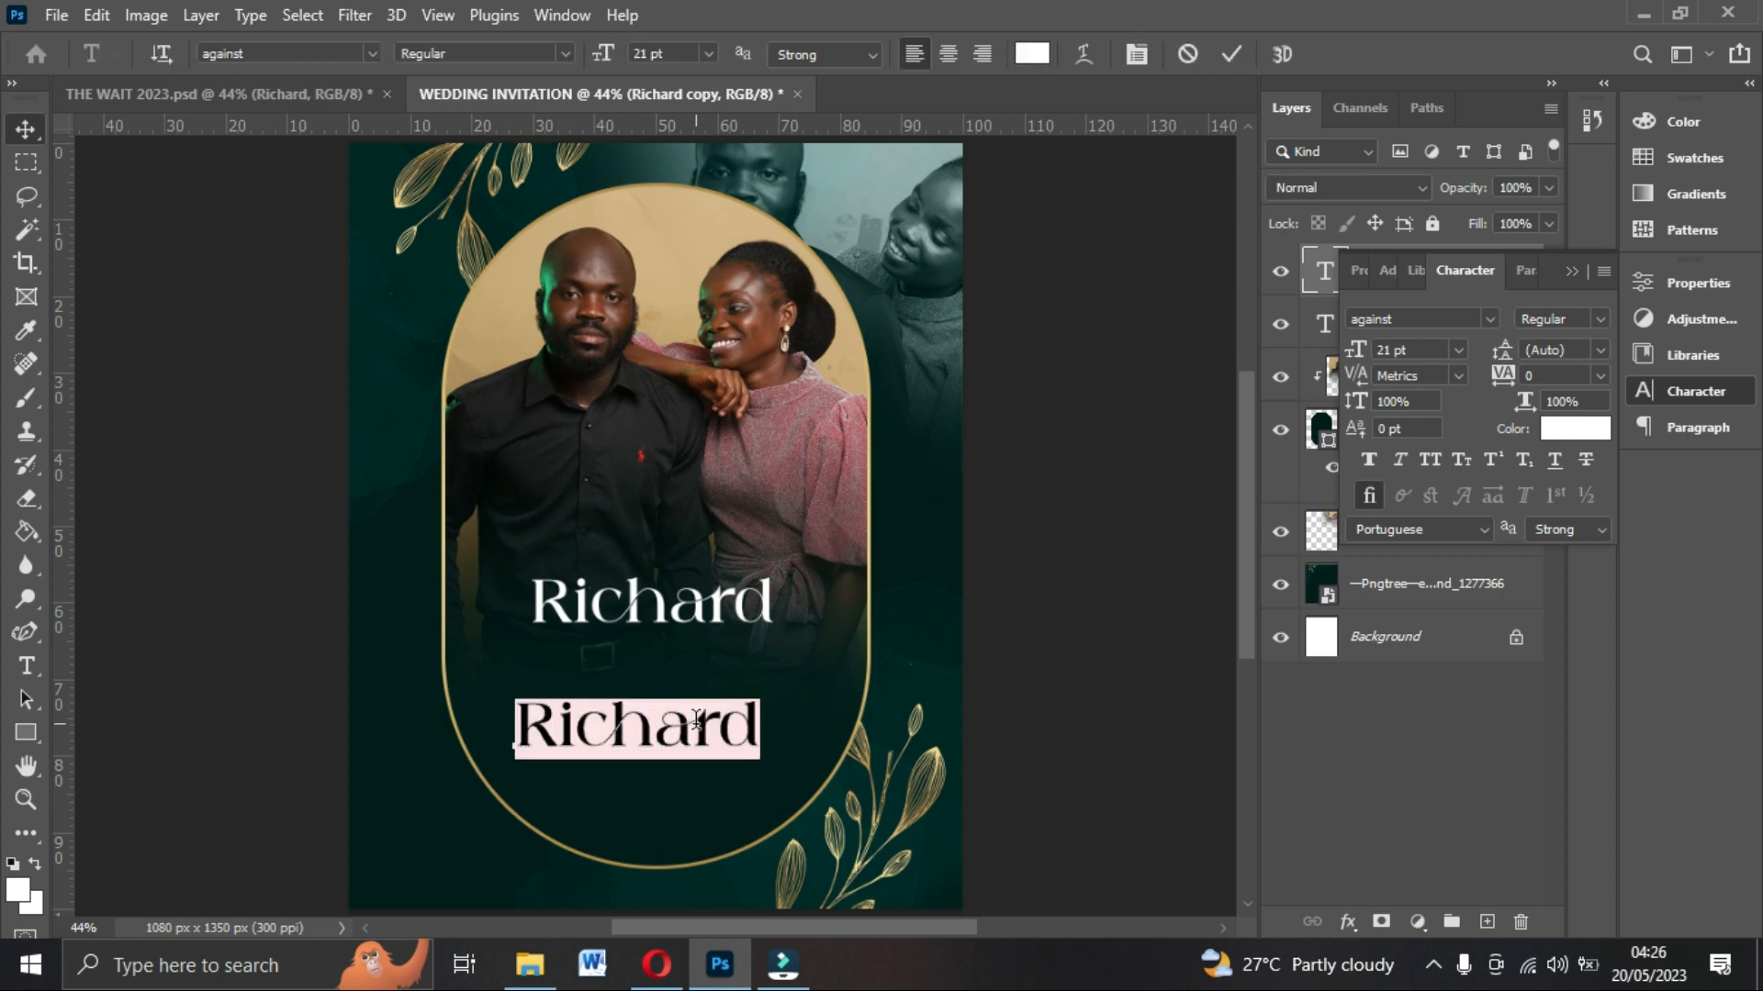
type("Mary")
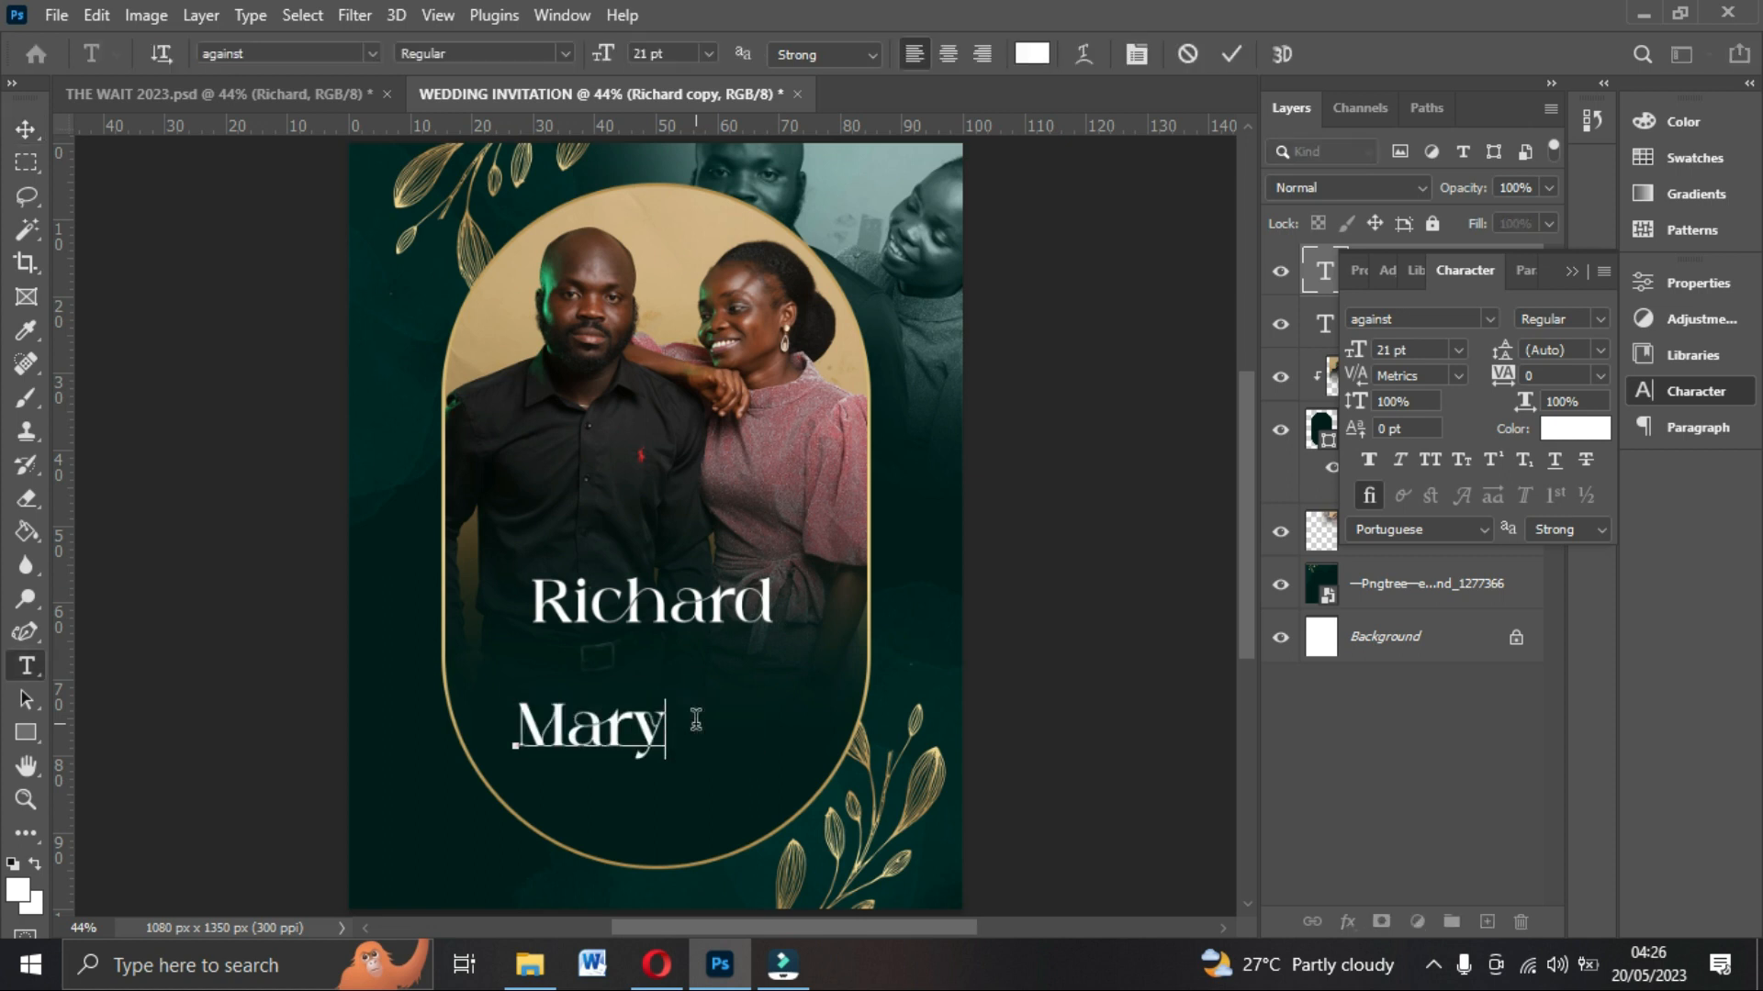
left_click(1231, 61)
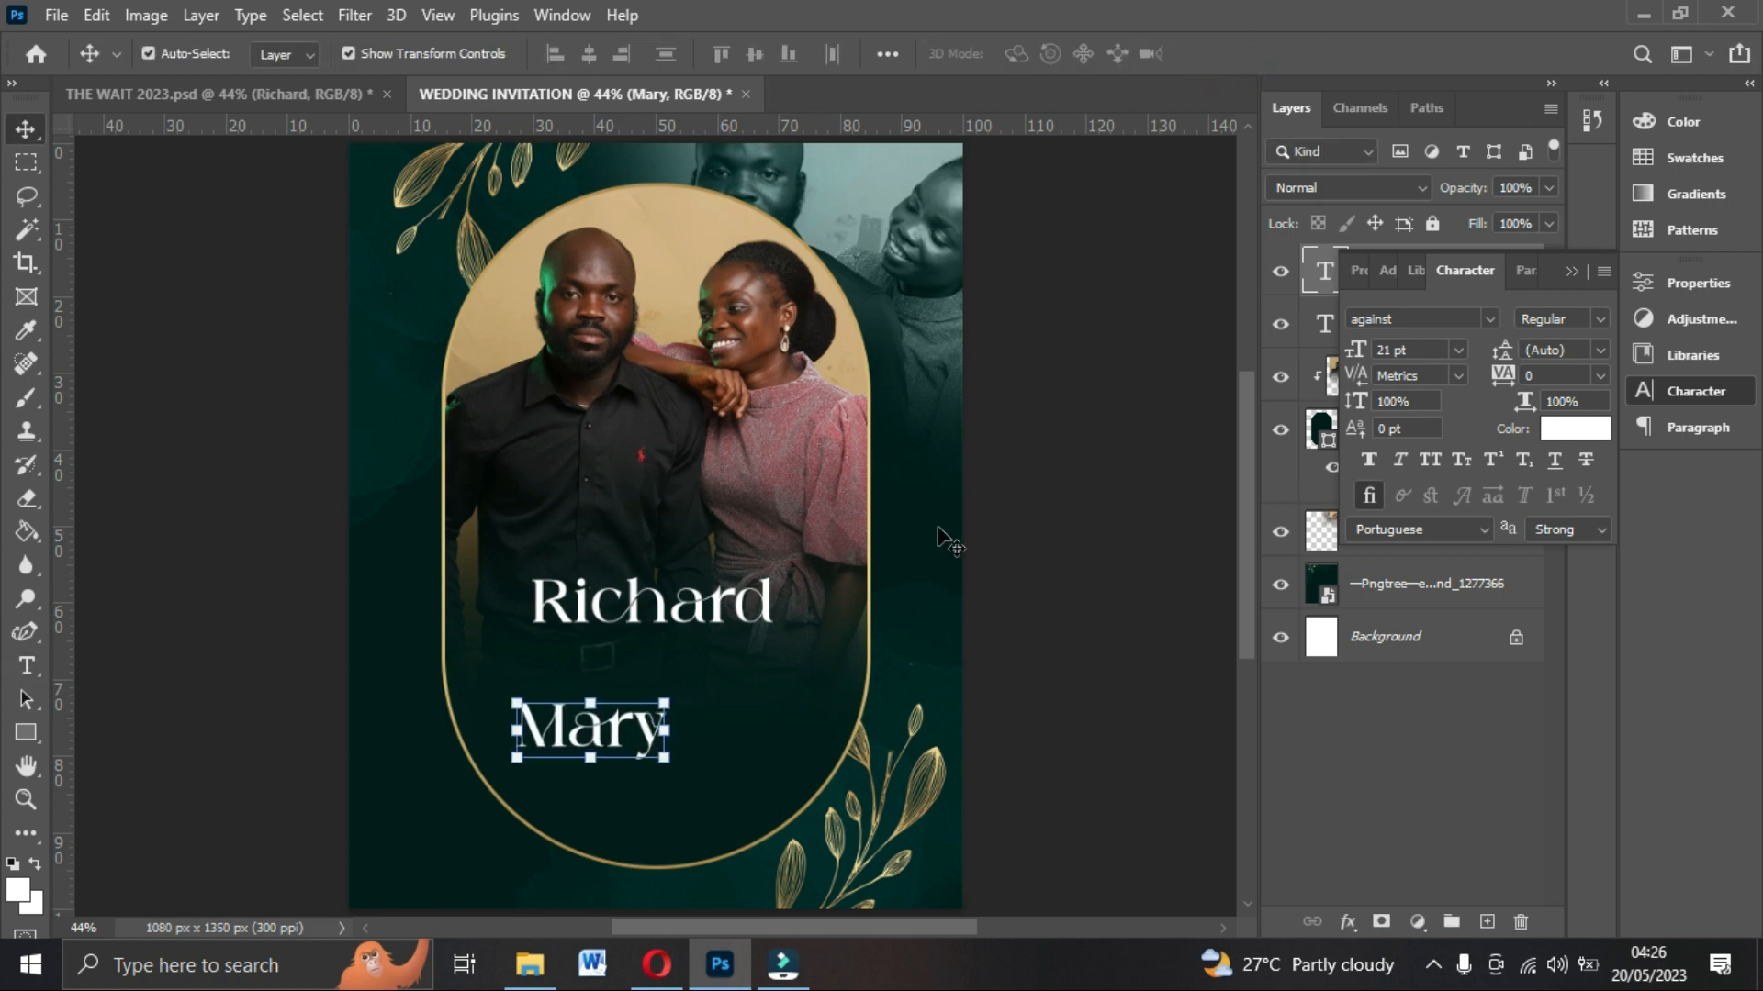
left_click_drag(606, 734, 684, 707)
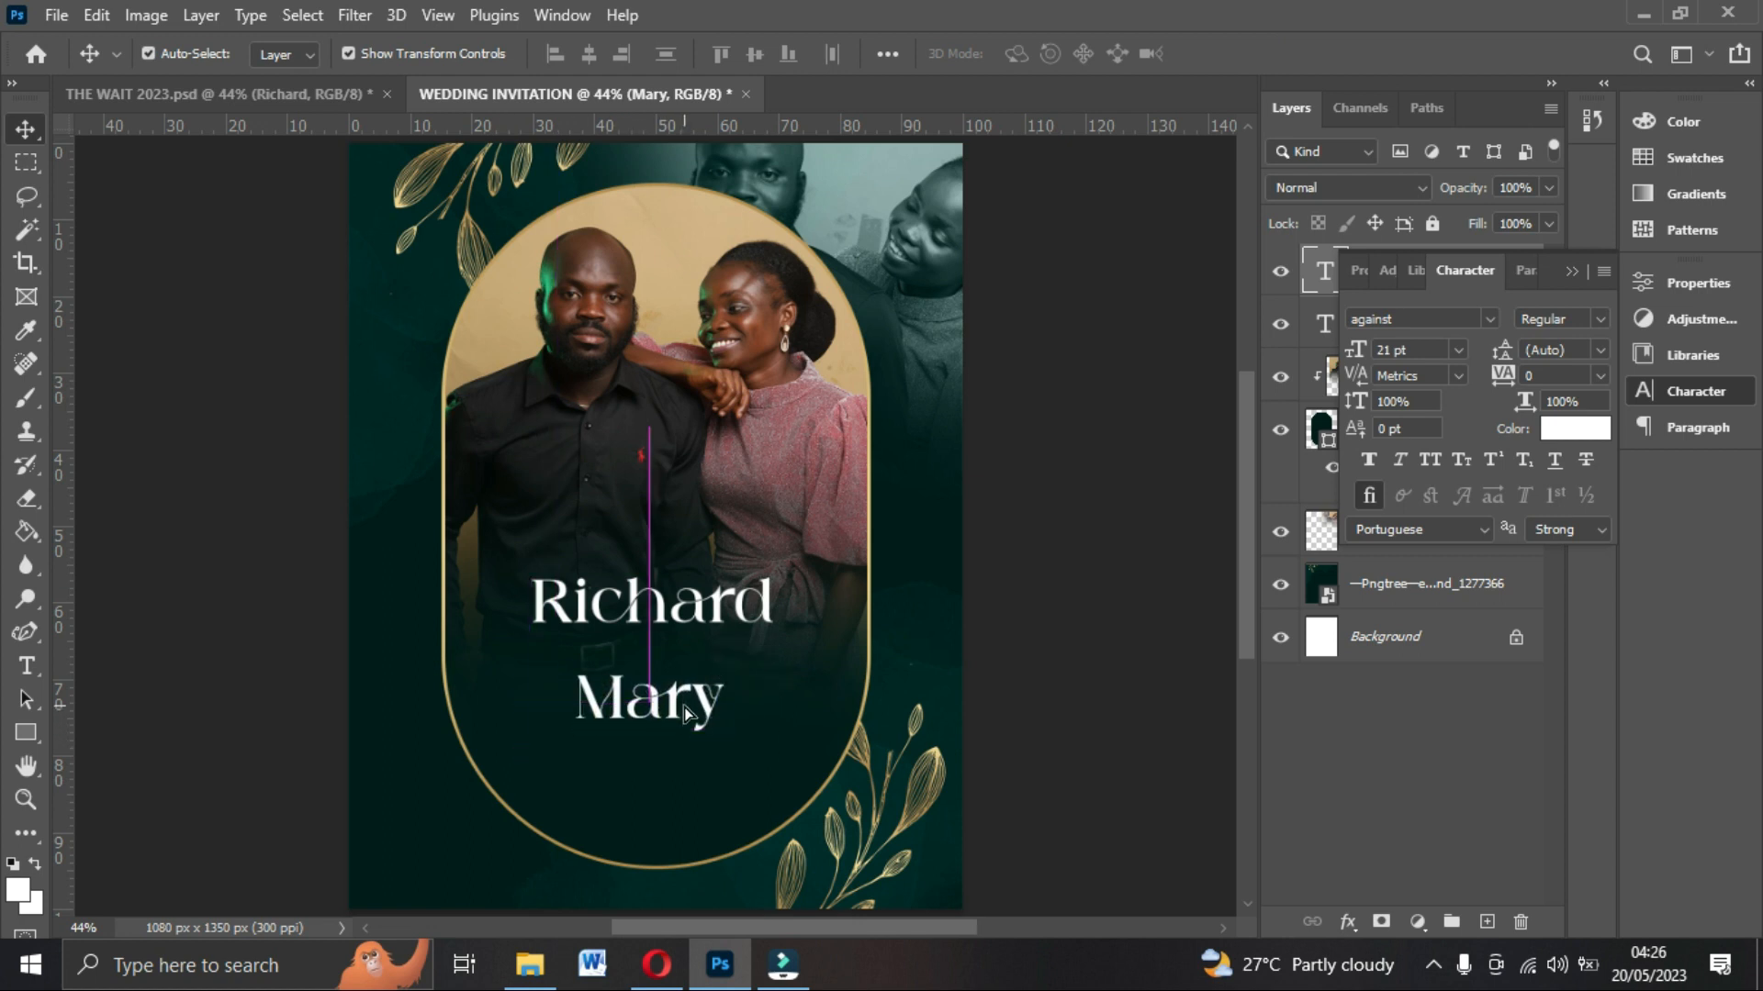
Compare with the reference design, then draw a white-filled circle about 84 px wide above the Richard name.
left_click(262, 82)
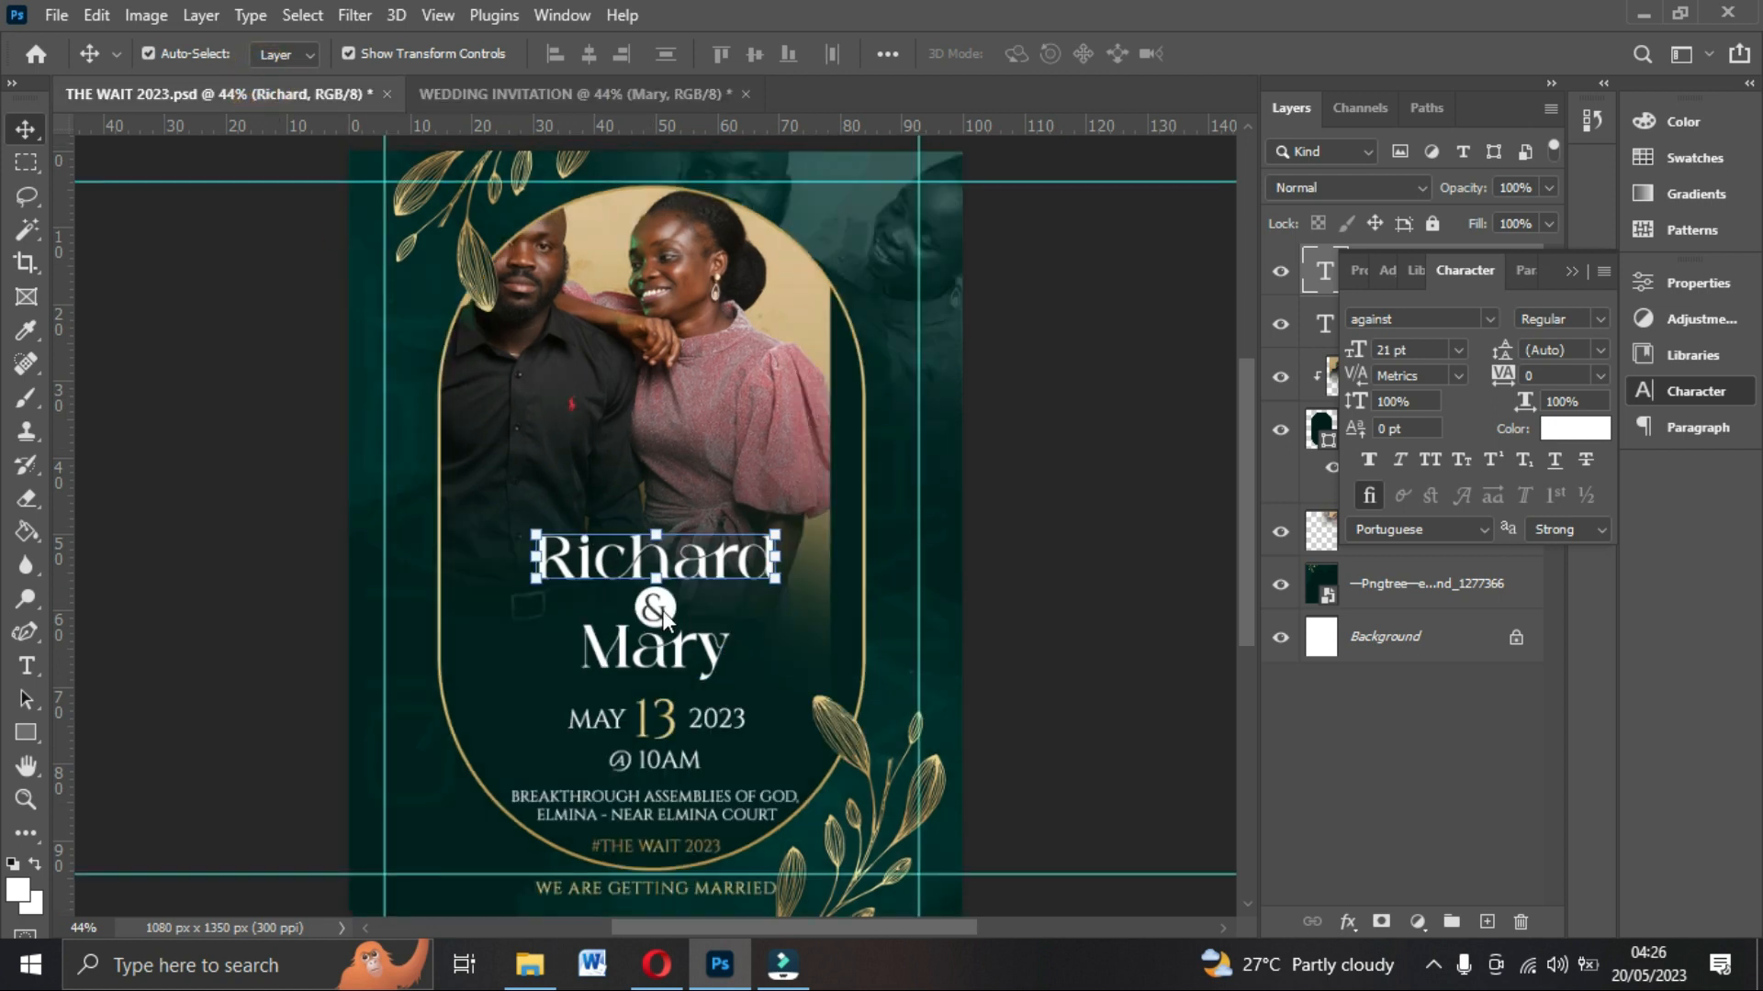
left_click(632, 90)
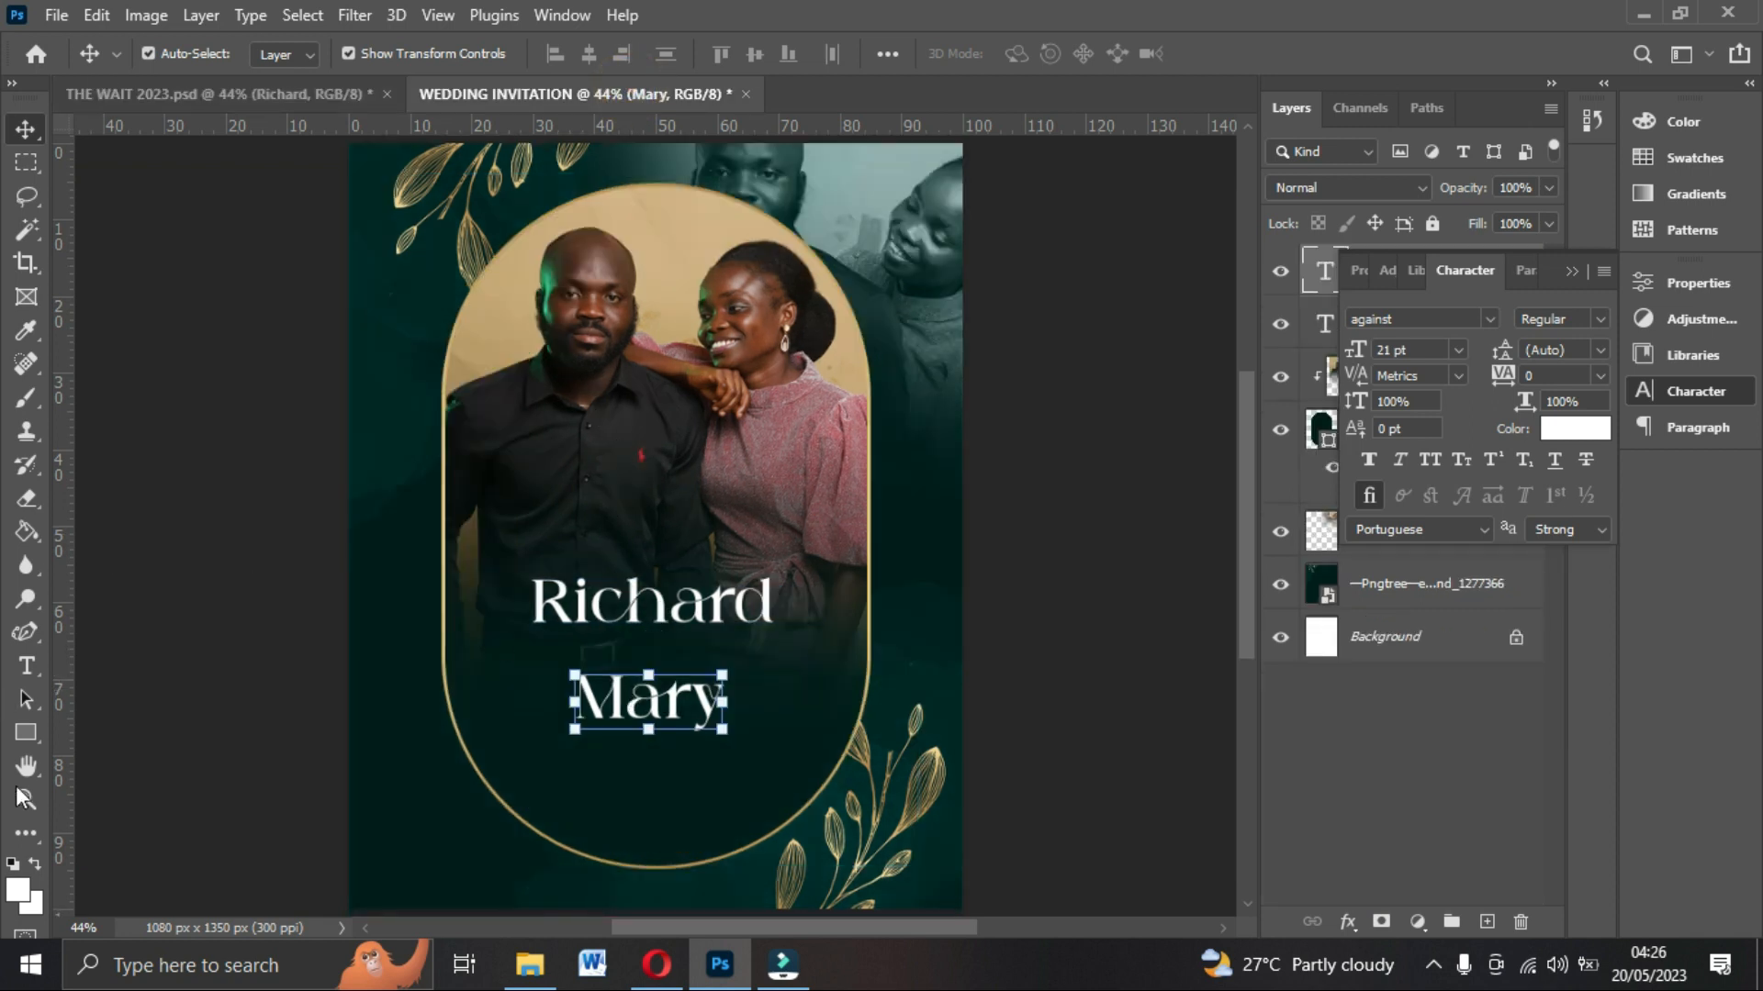
left_click(14, 732)
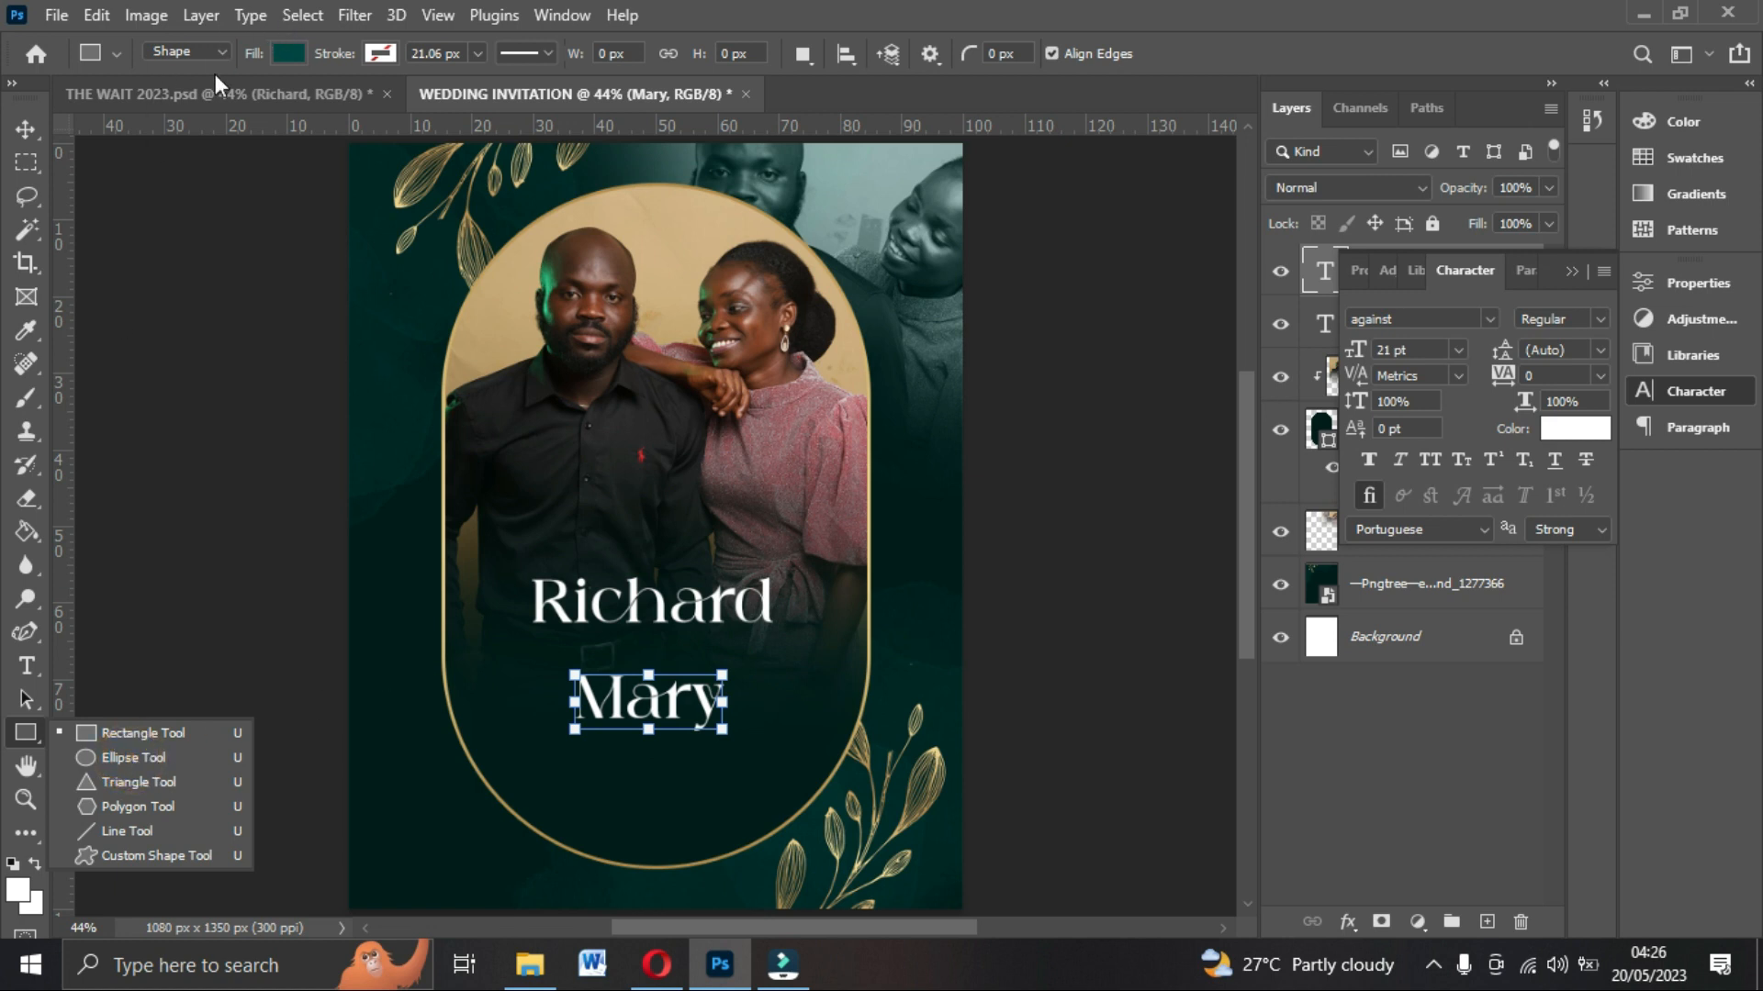
left_click(132, 758)
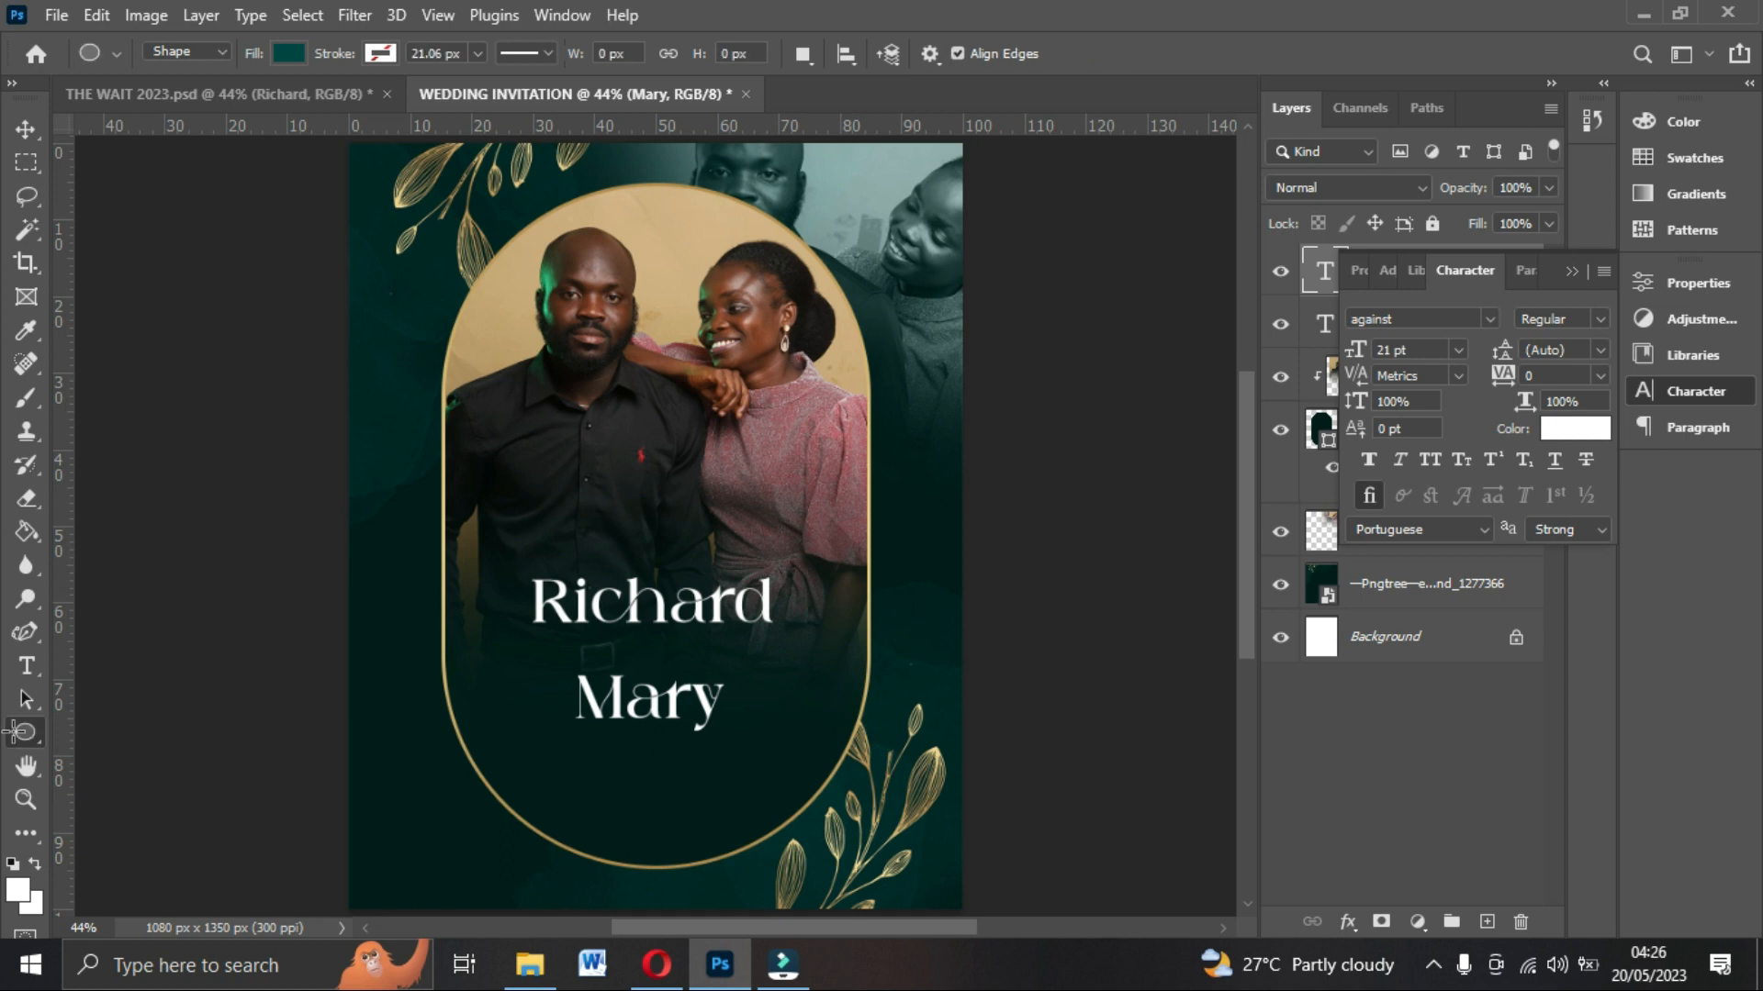
left_click(173, 735)
left_click(946, 369)
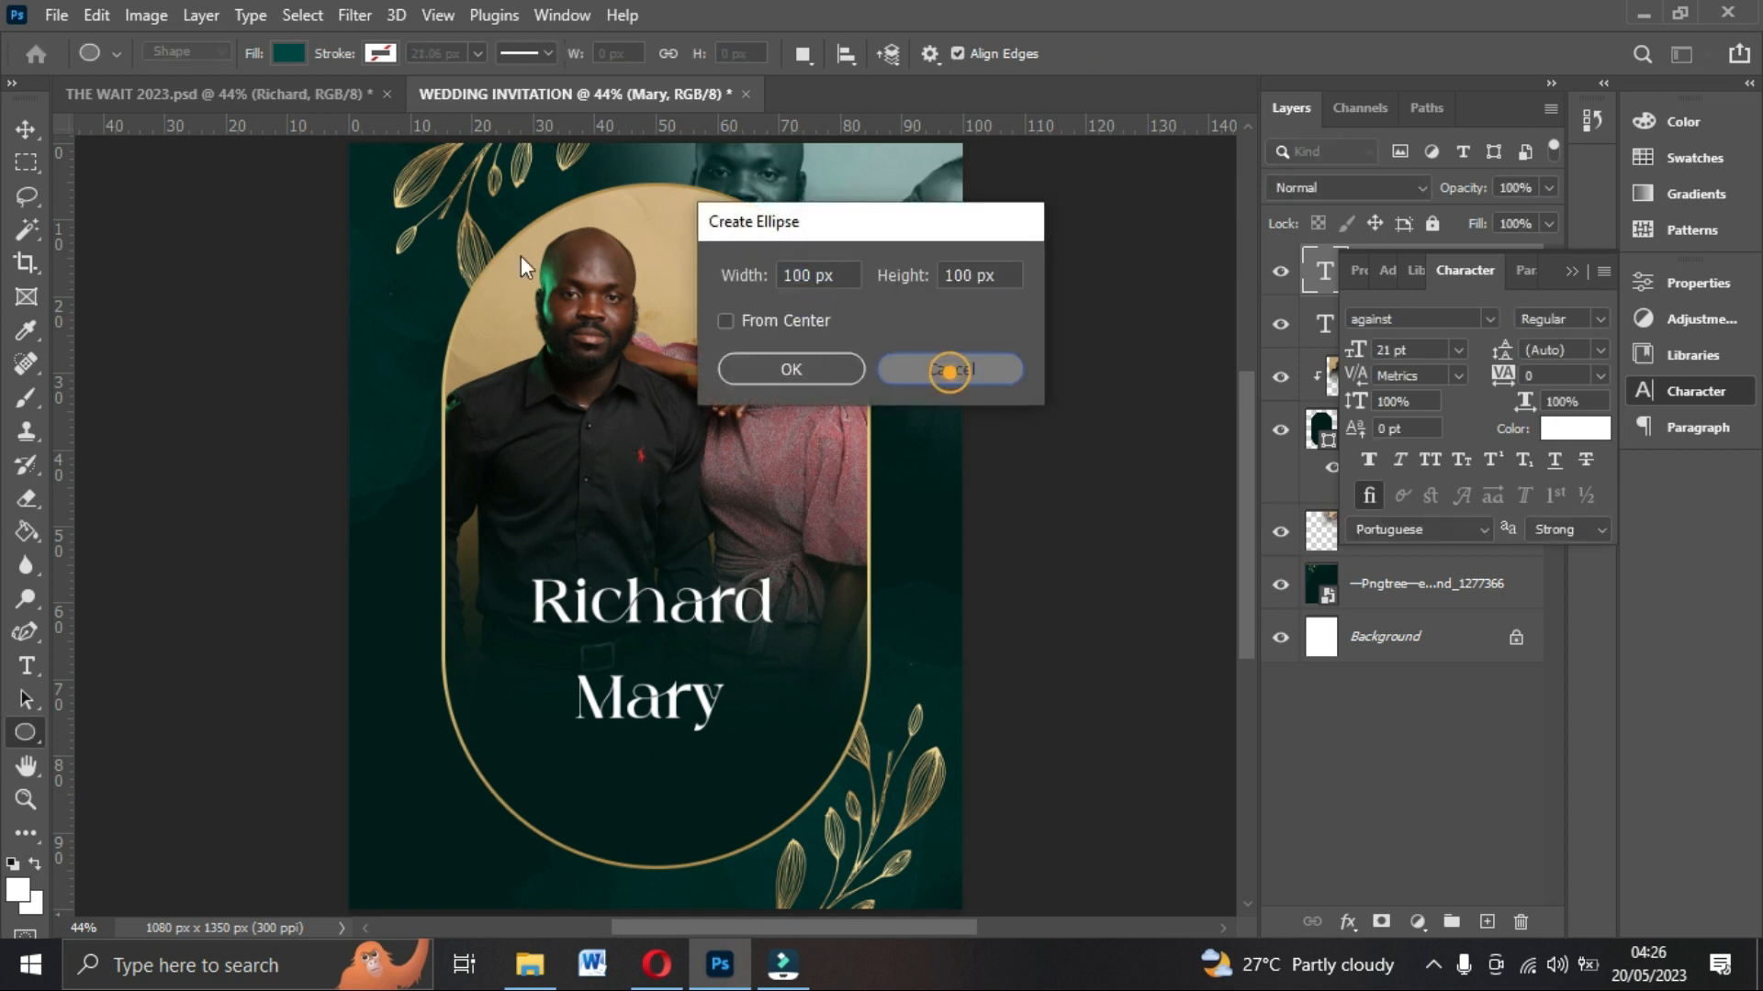
left_click(287, 52)
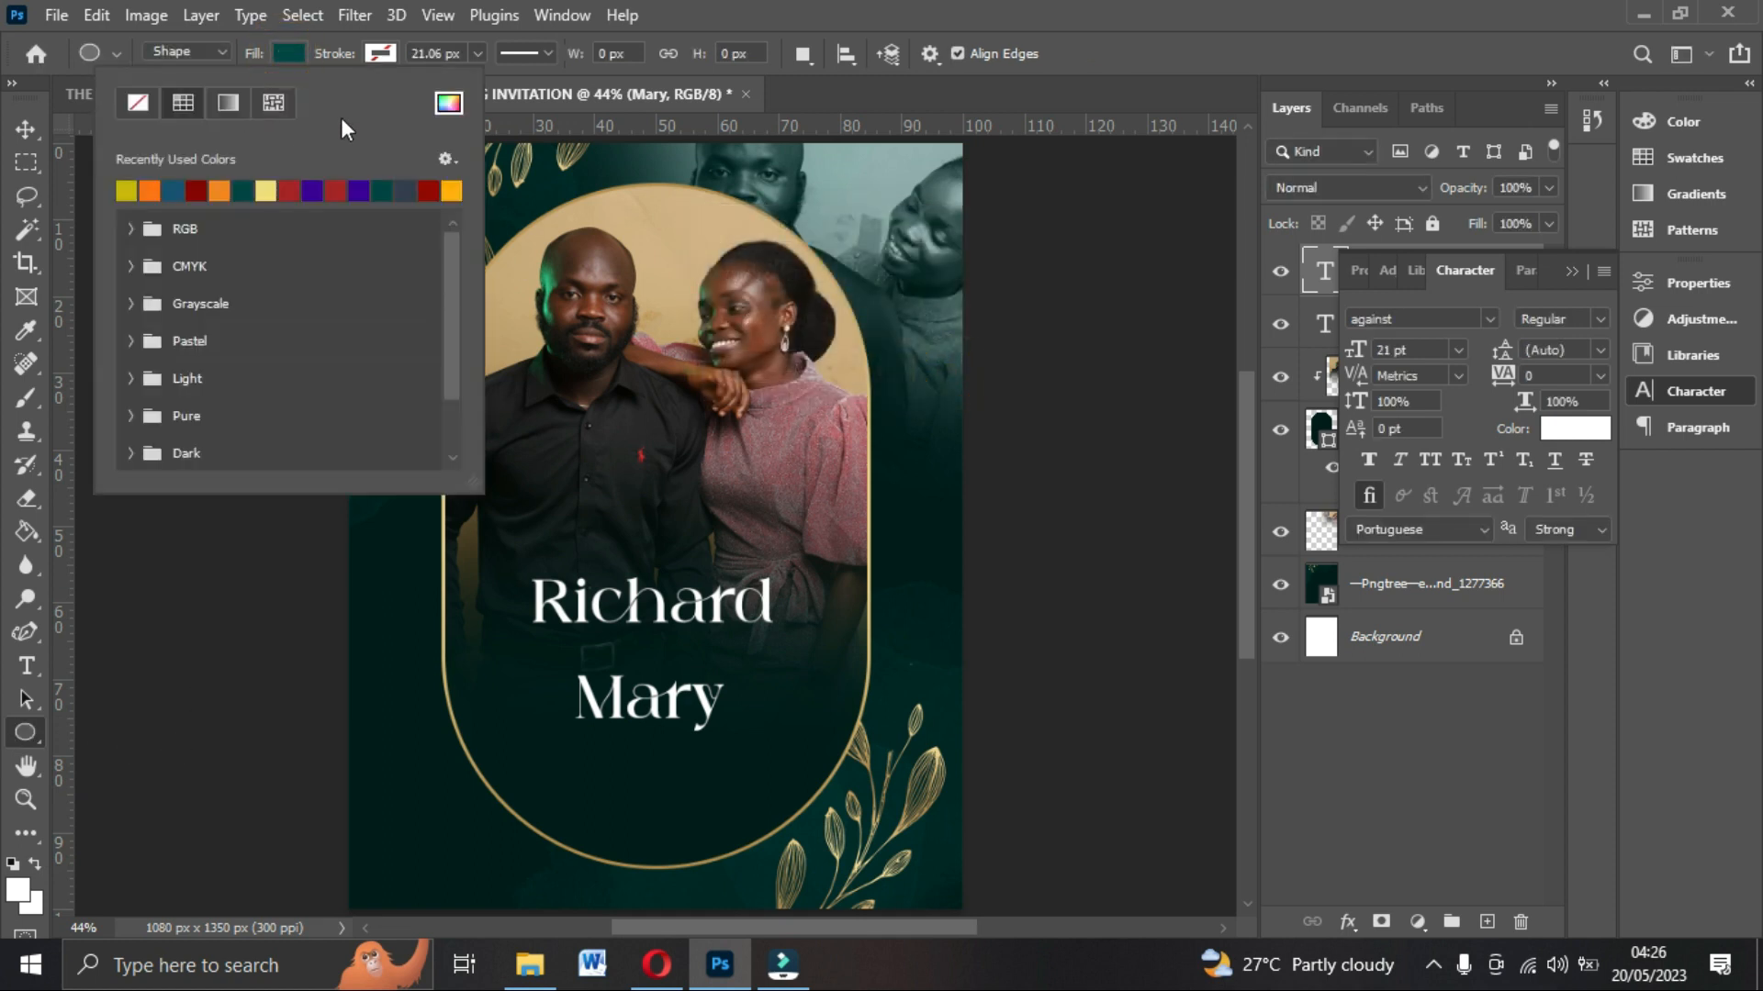
left_click(449, 105)
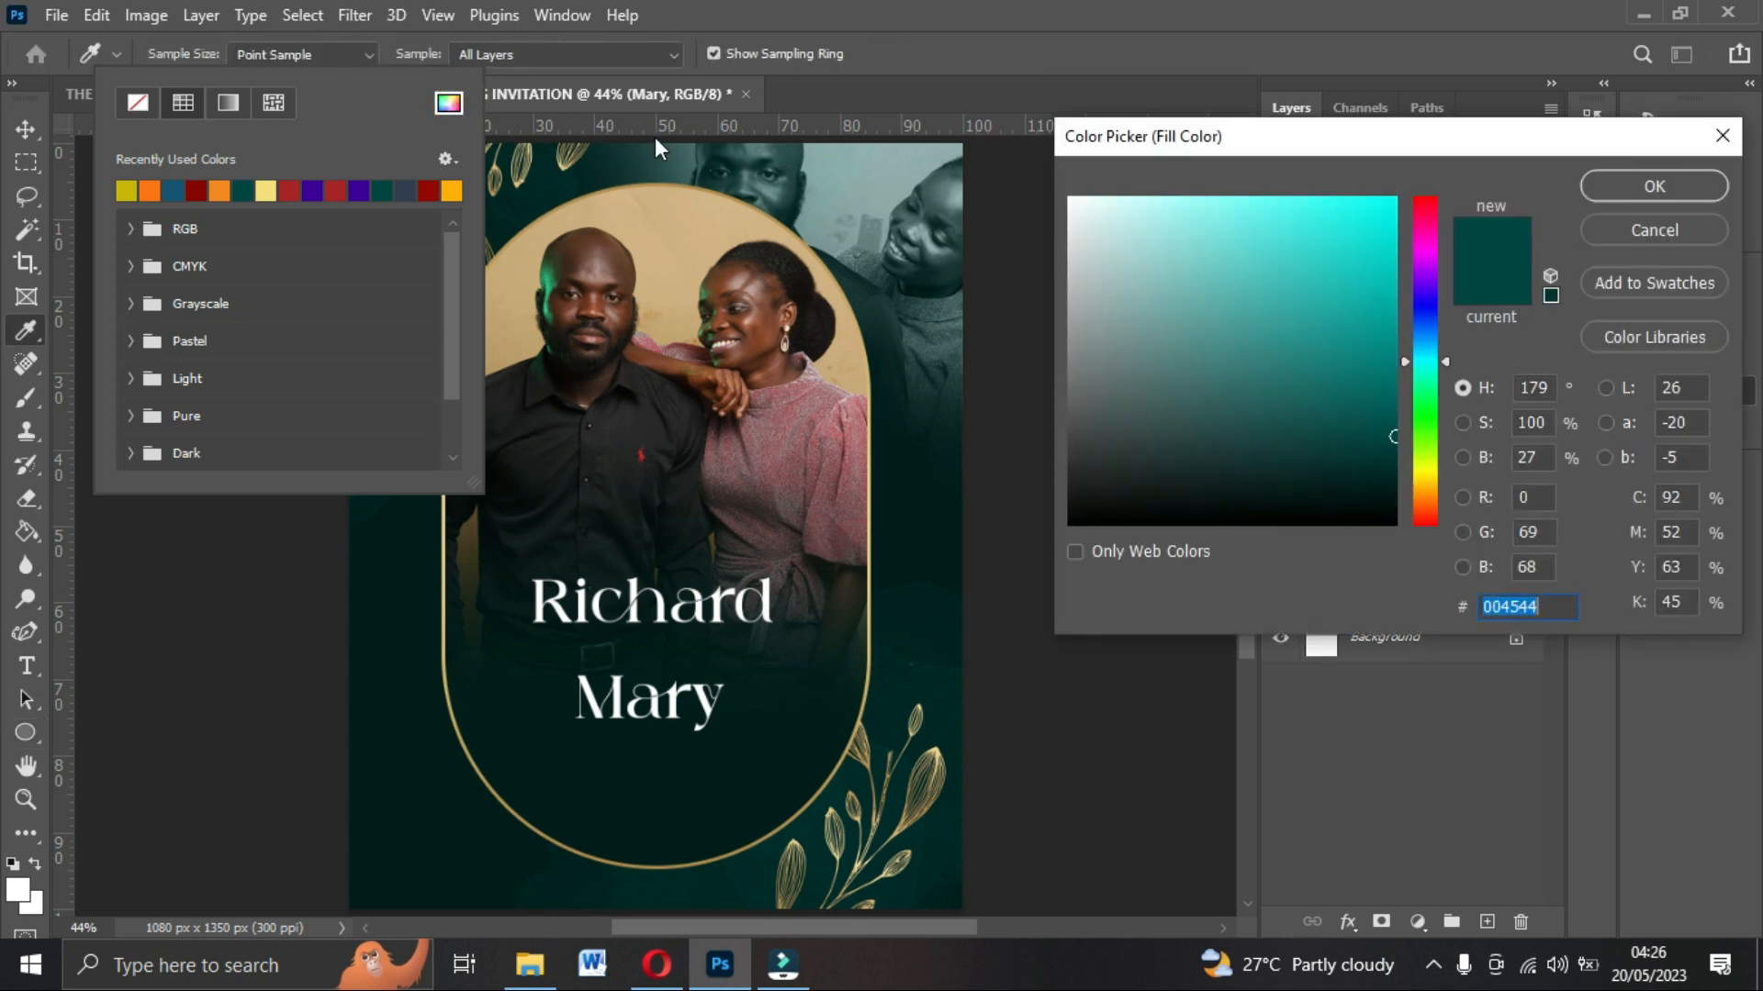
left_click_drag(1113, 242, 1070, 198)
left_click(1620, 184)
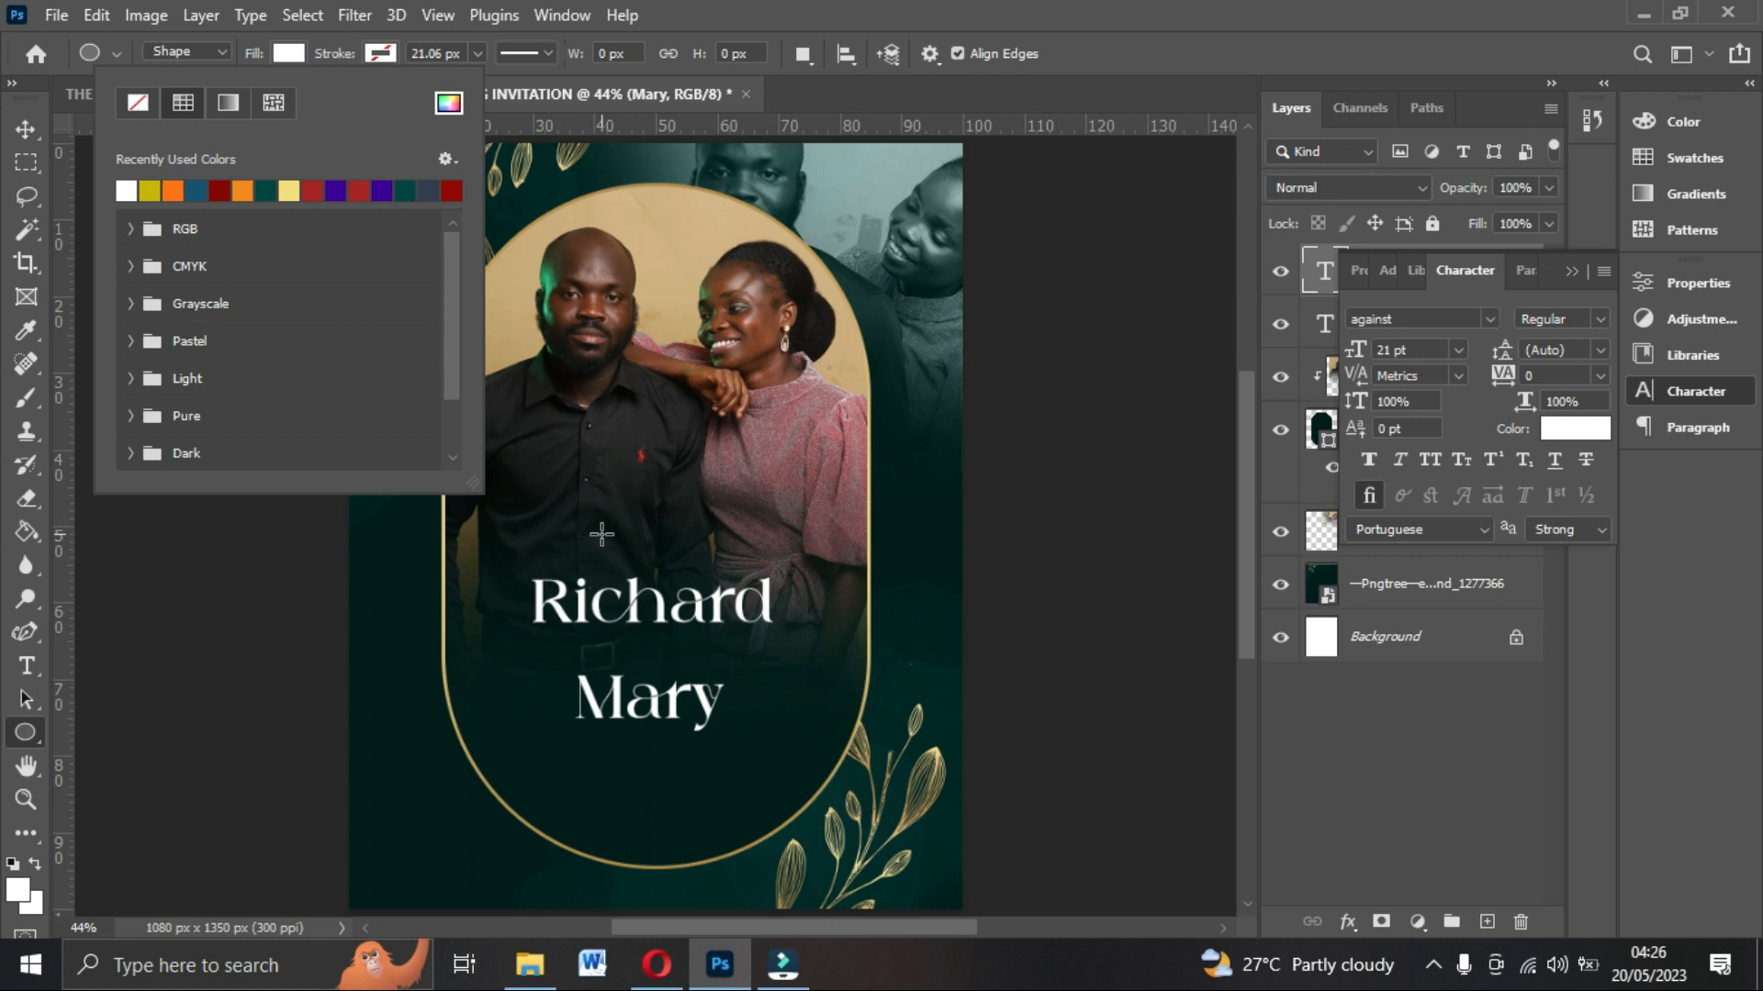
left_click(588, 523)
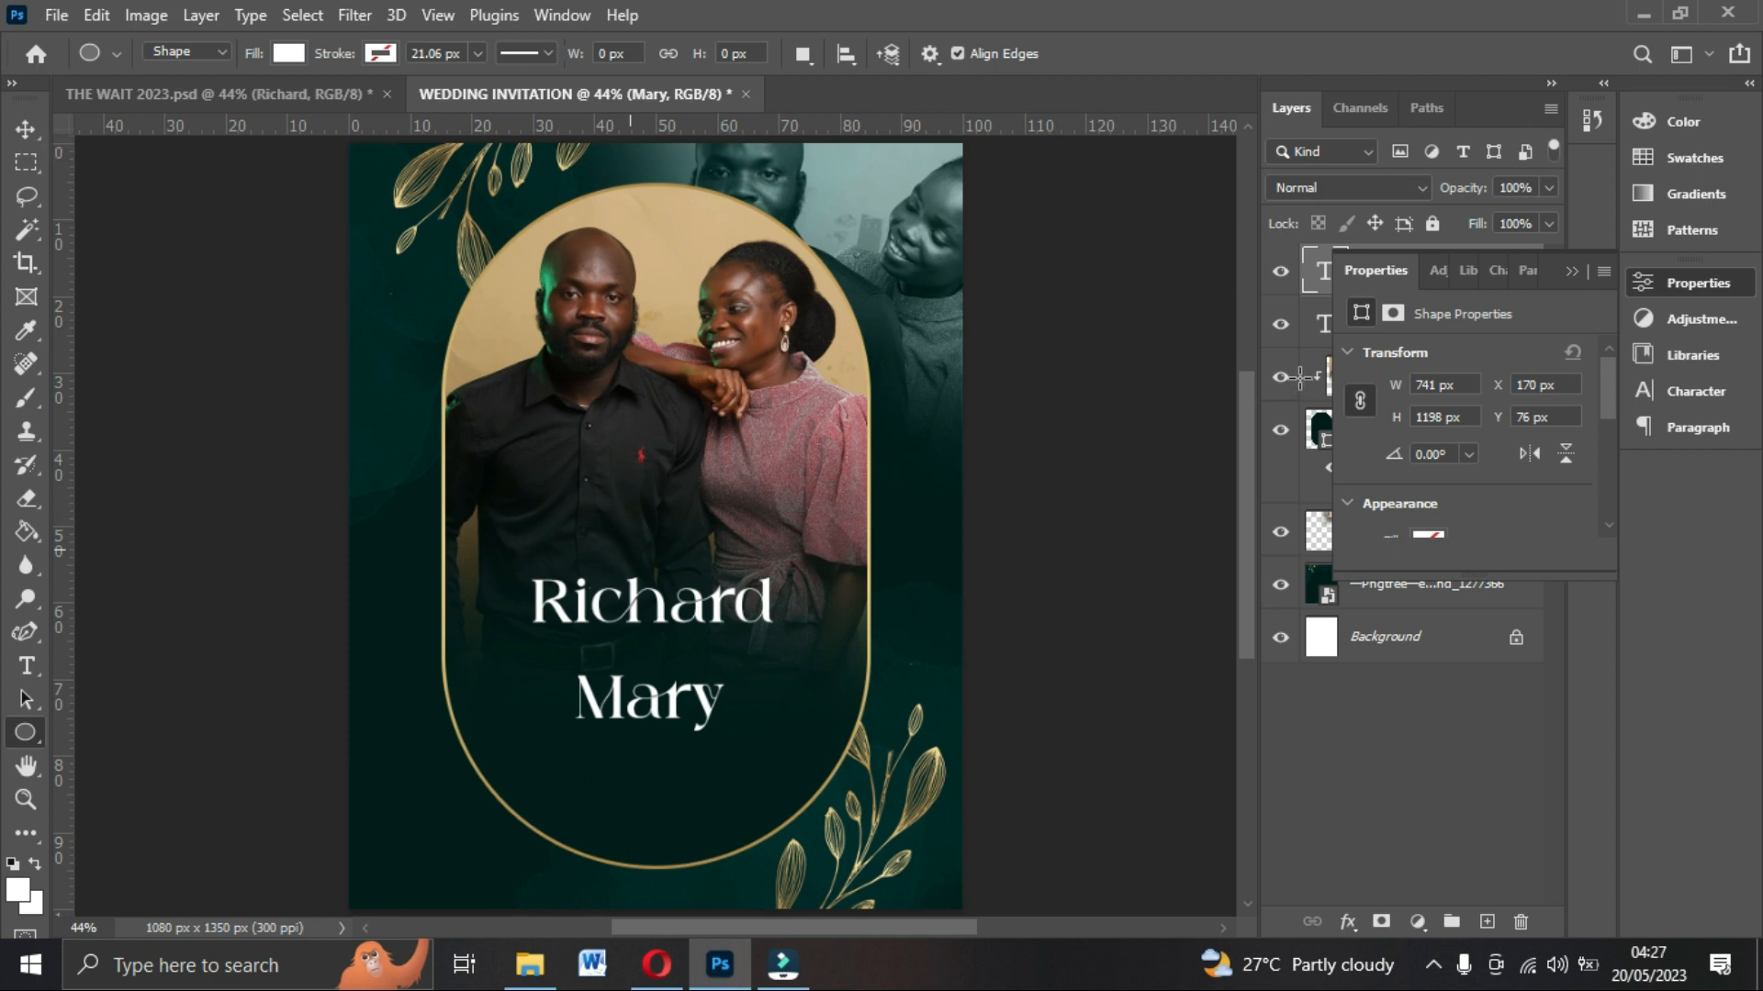
left_click_drag(411, 212, 445, 246)
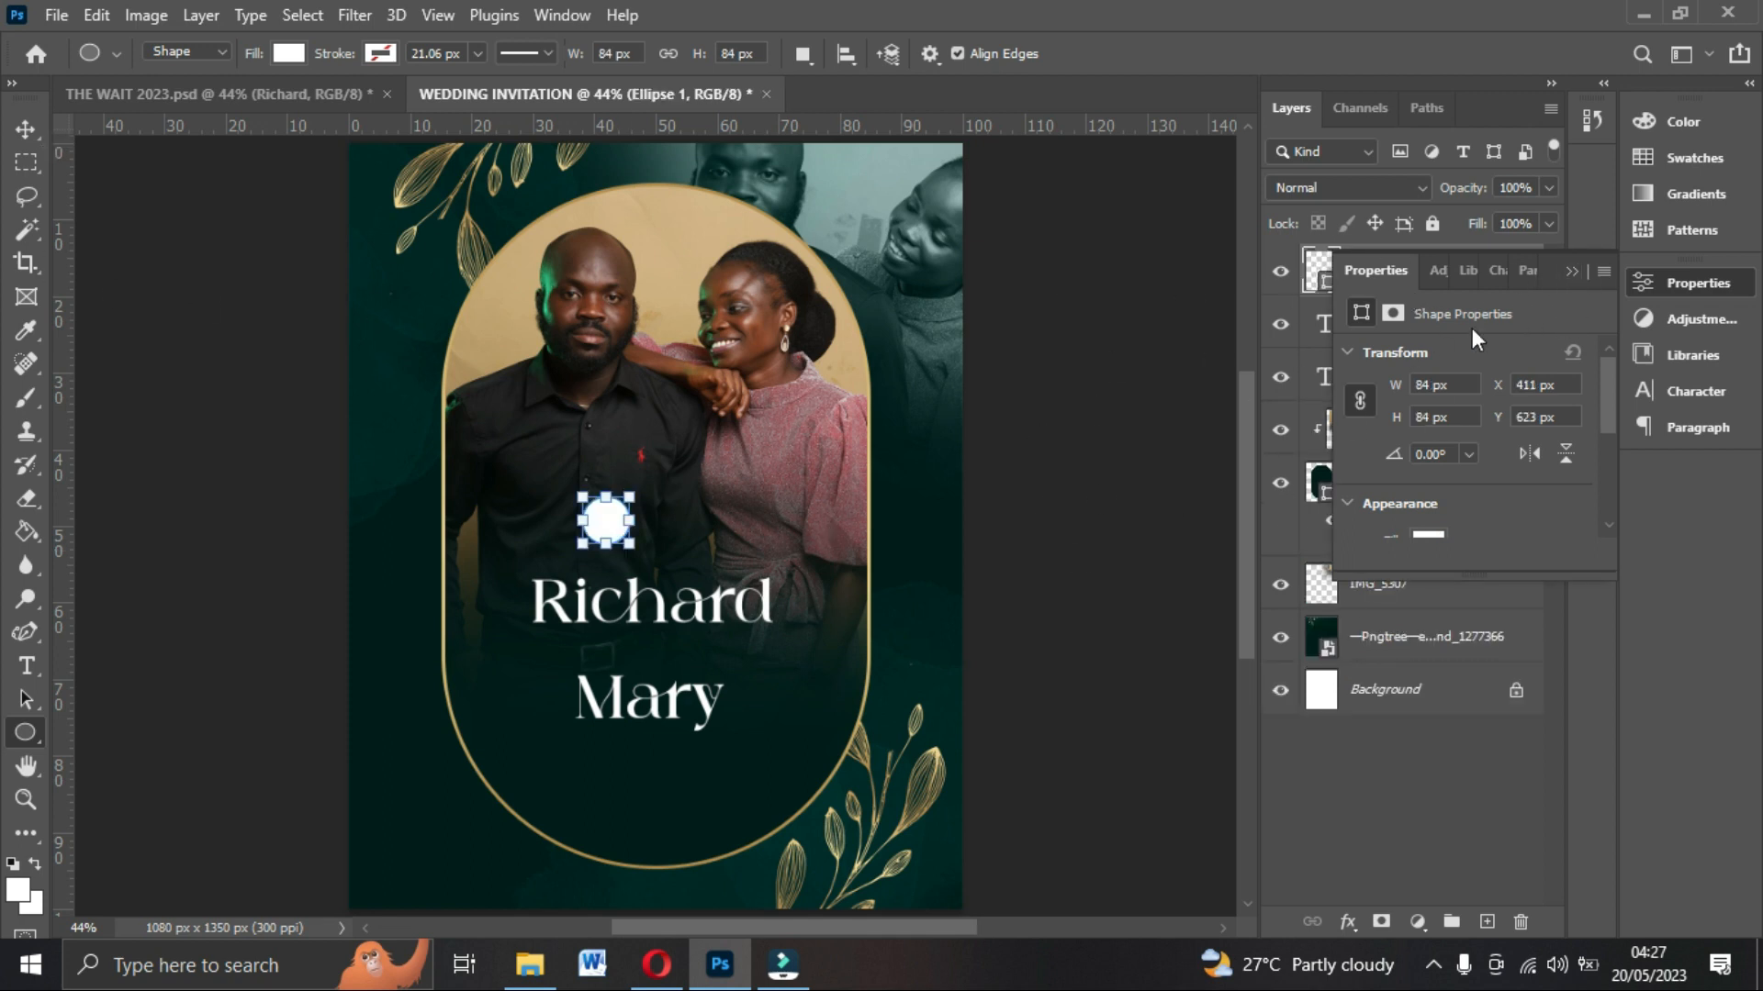
Move the white circle between the Richard and Mary names.
left_click(1571, 272)
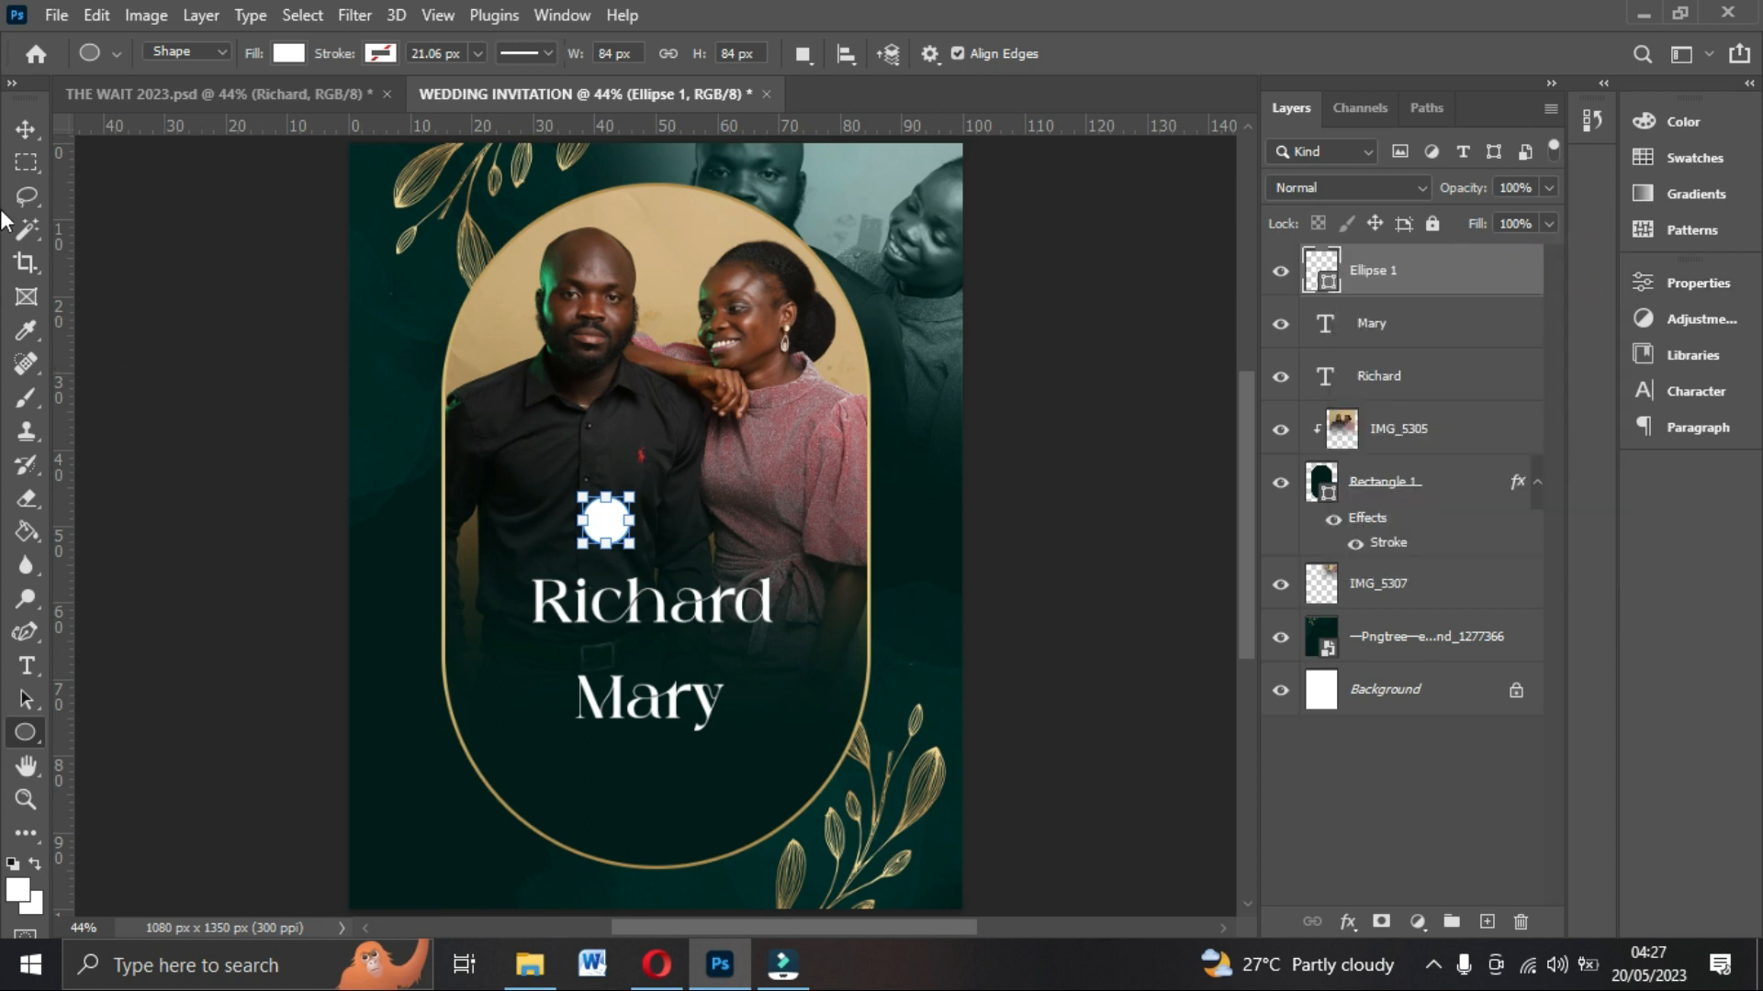
left_click(25, 129)
left_click_drag(606, 535, 650, 668)
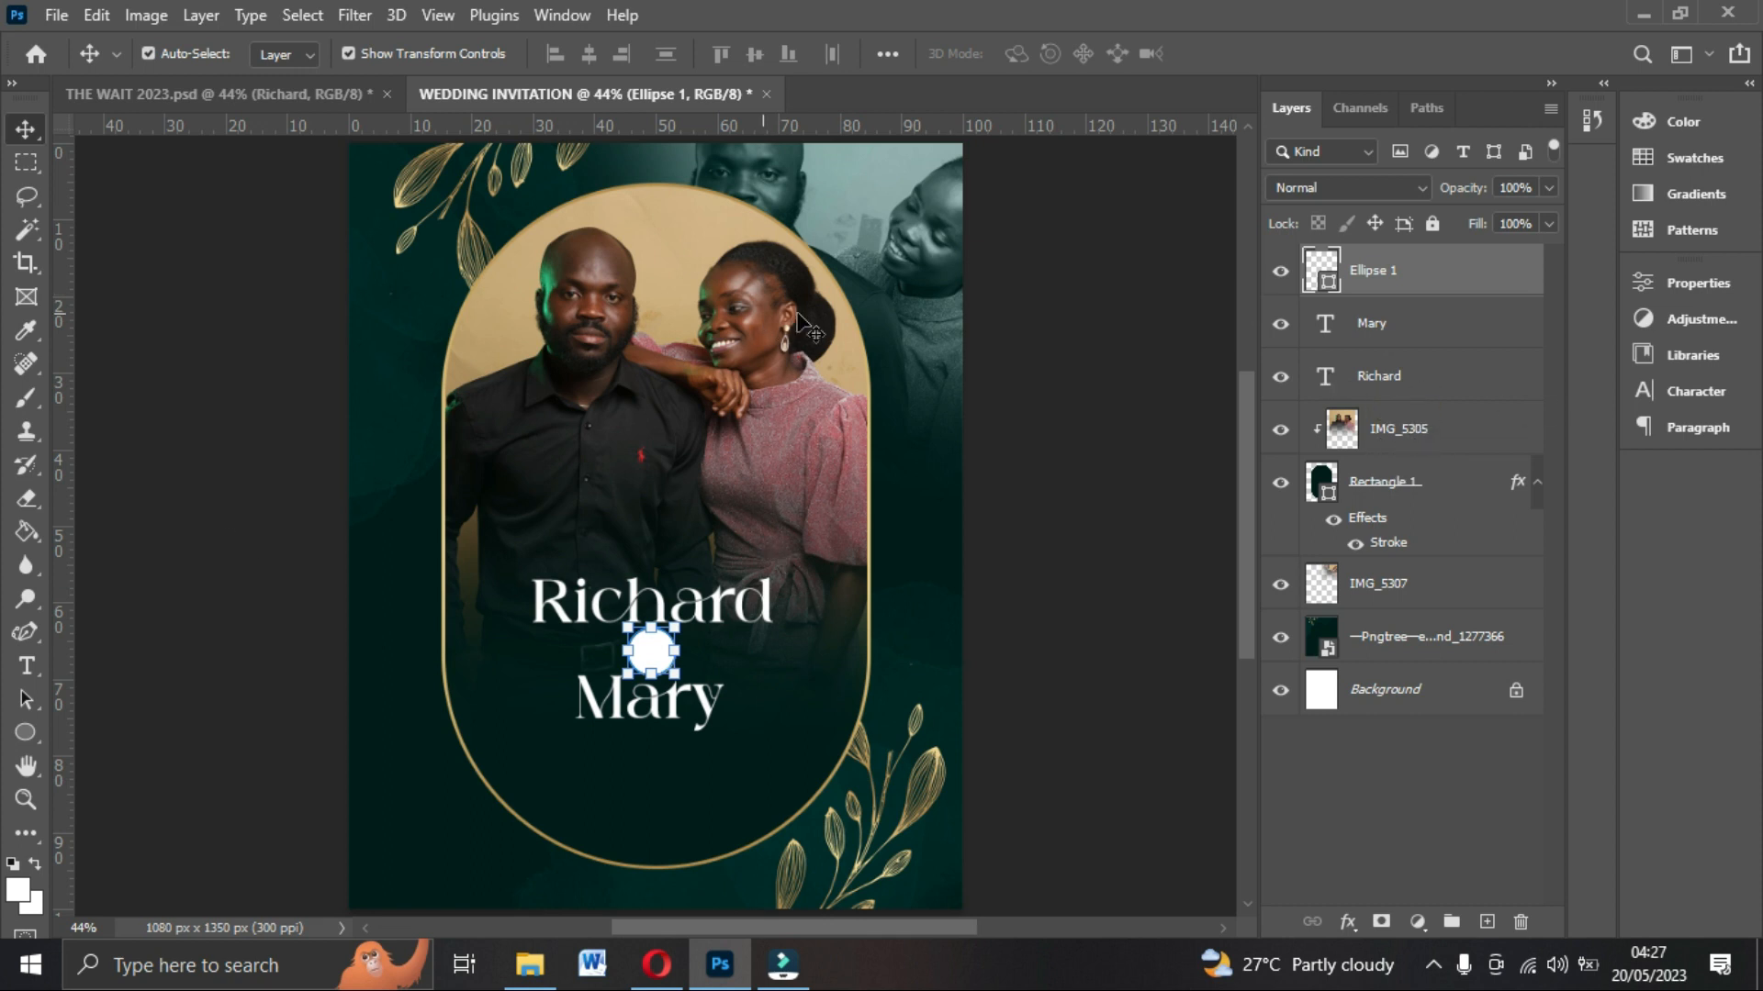
Group the couple photo, arch frame and background photo layers and name the group IAMGES.
left_click(1388, 429)
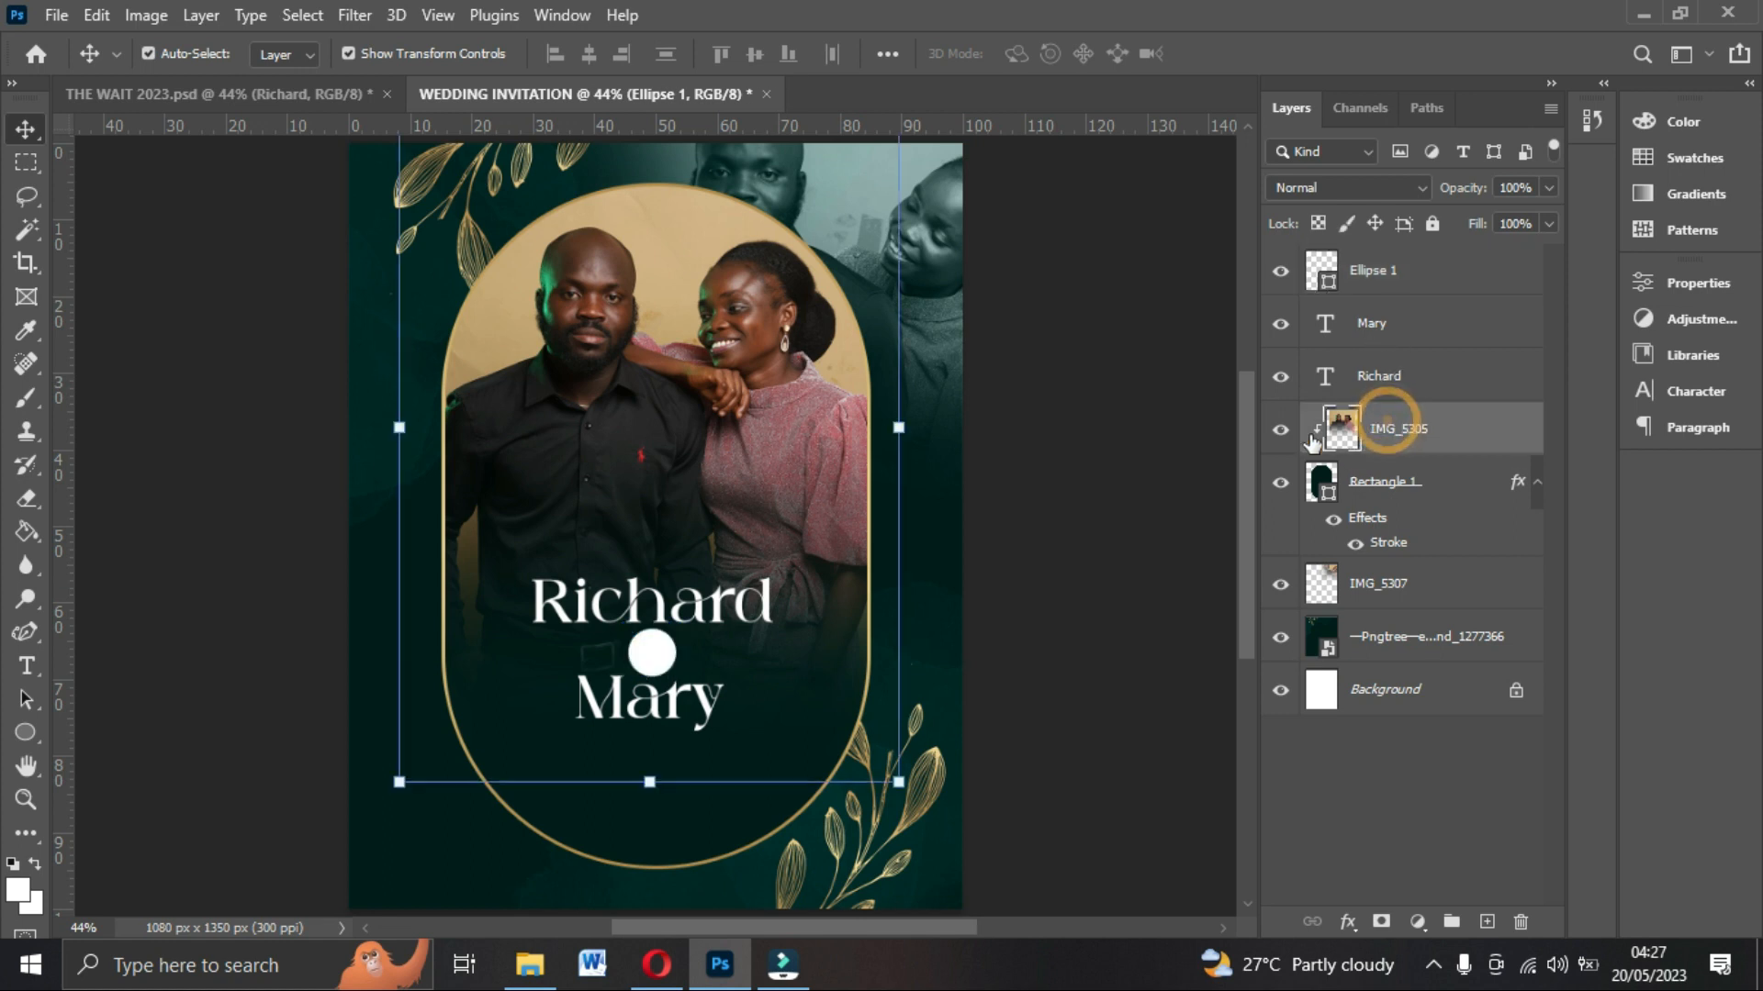
left_click(1427, 487, "ctrl")
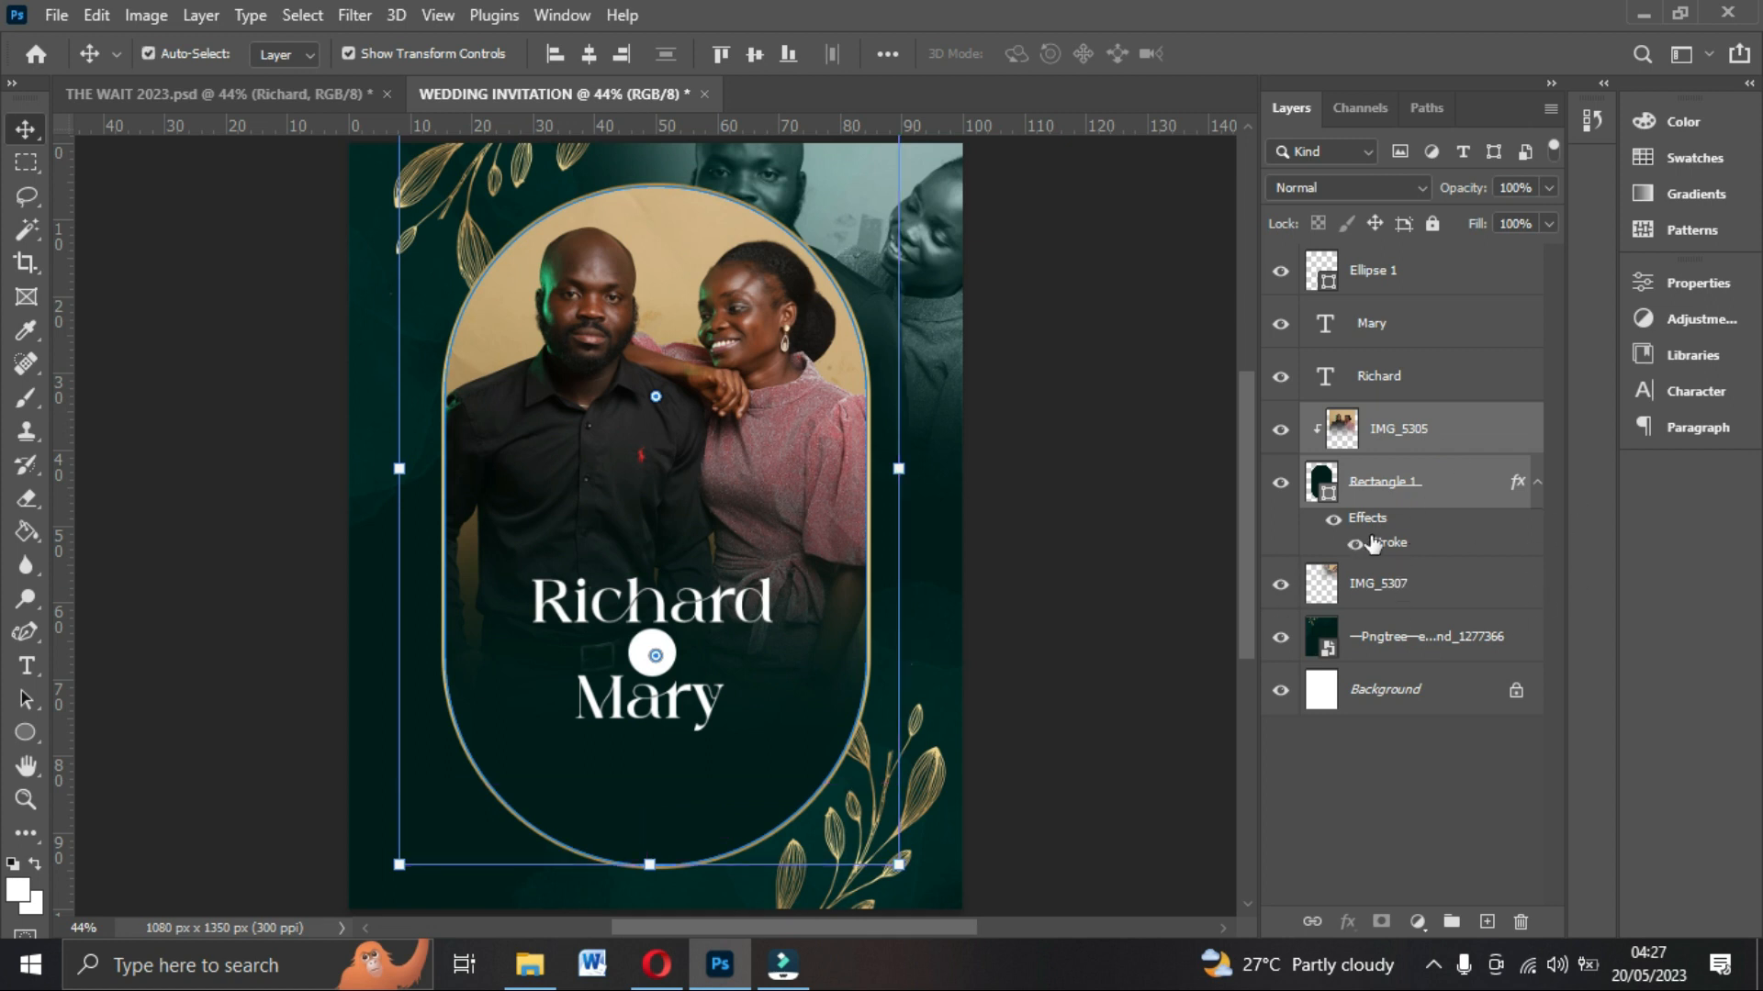
key("shift+alt+y")
left_click(1403, 595)
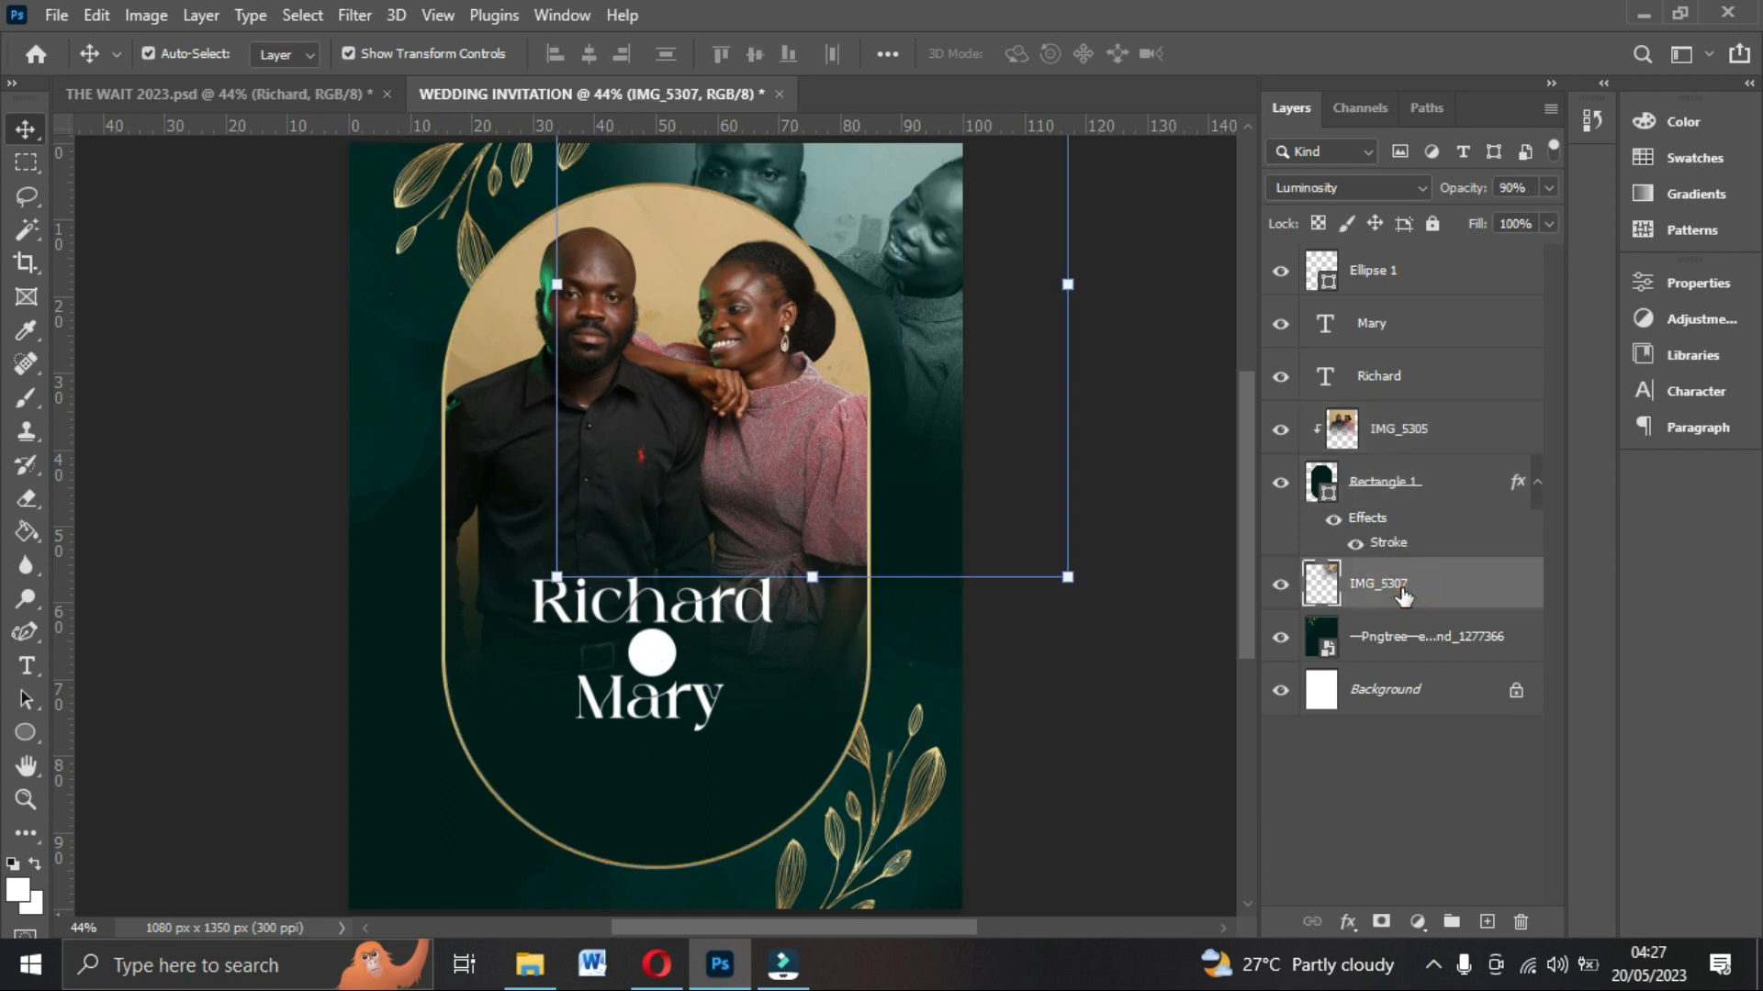
left_click(1388, 445)
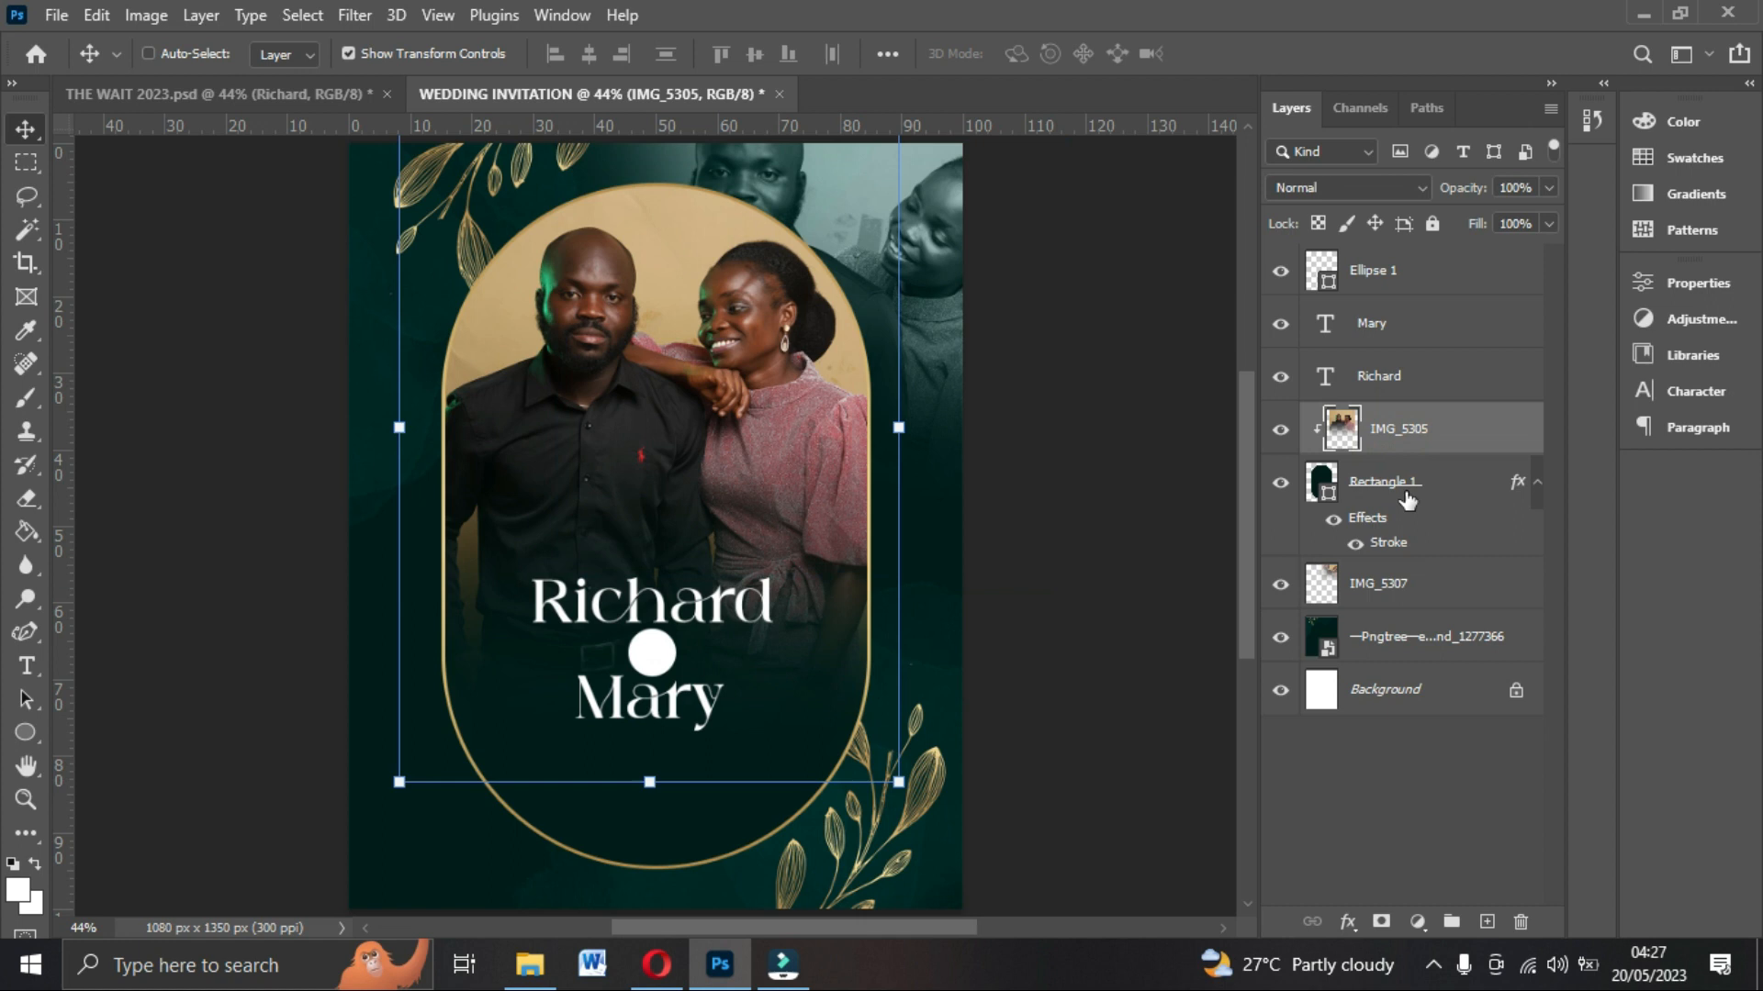
left_click(1405, 484, "shift")
left_click(1421, 590, "shift")
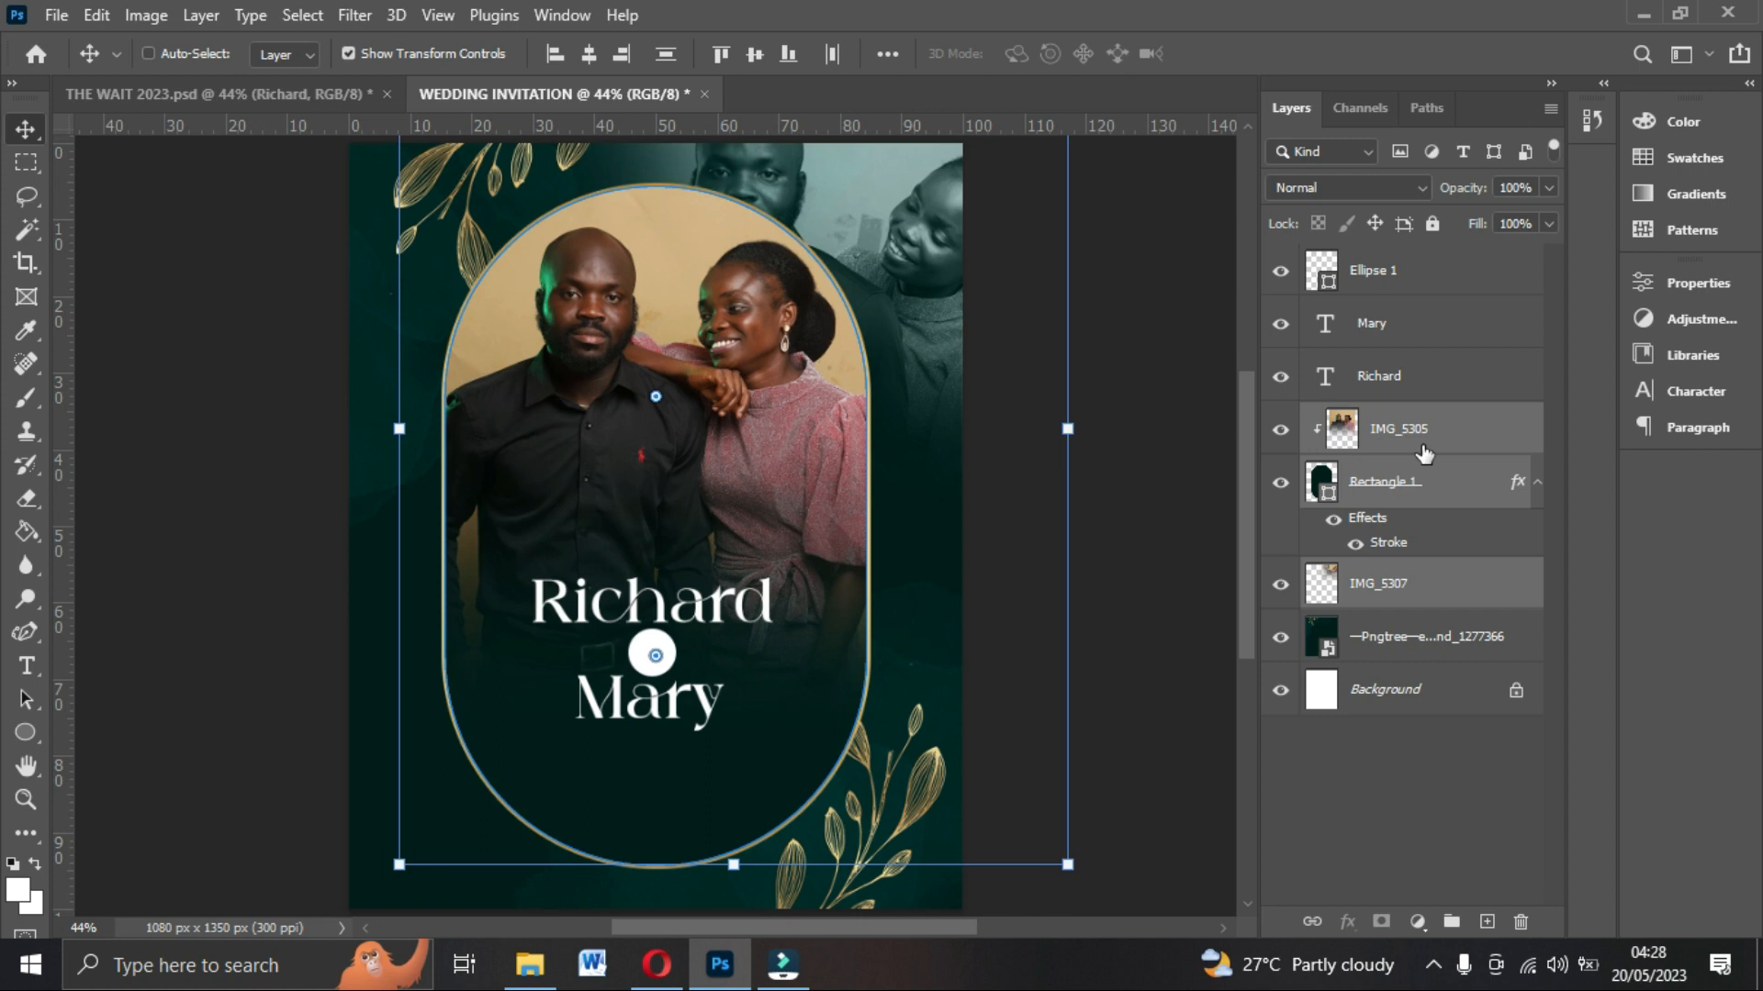
key("ctrl+g")
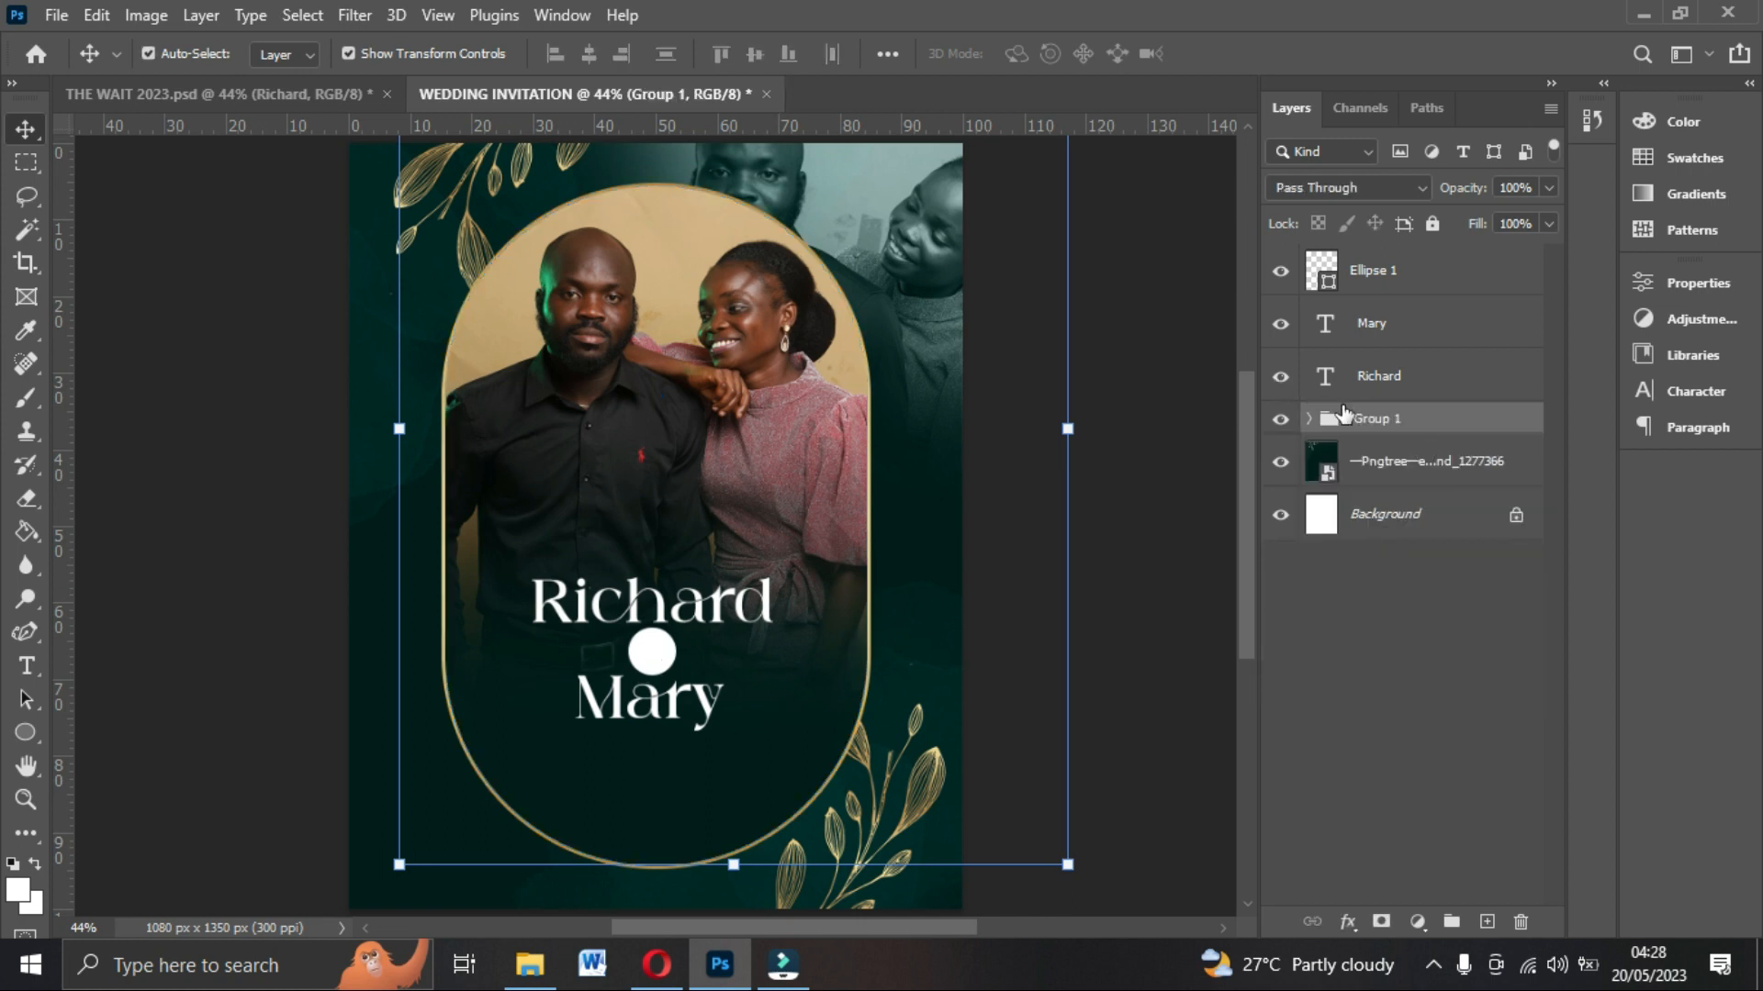
double_click(1387, 418)
type("IAMGES")
Move the circle layer below the Richard and Mary text layers.
left_click(1368, 278)
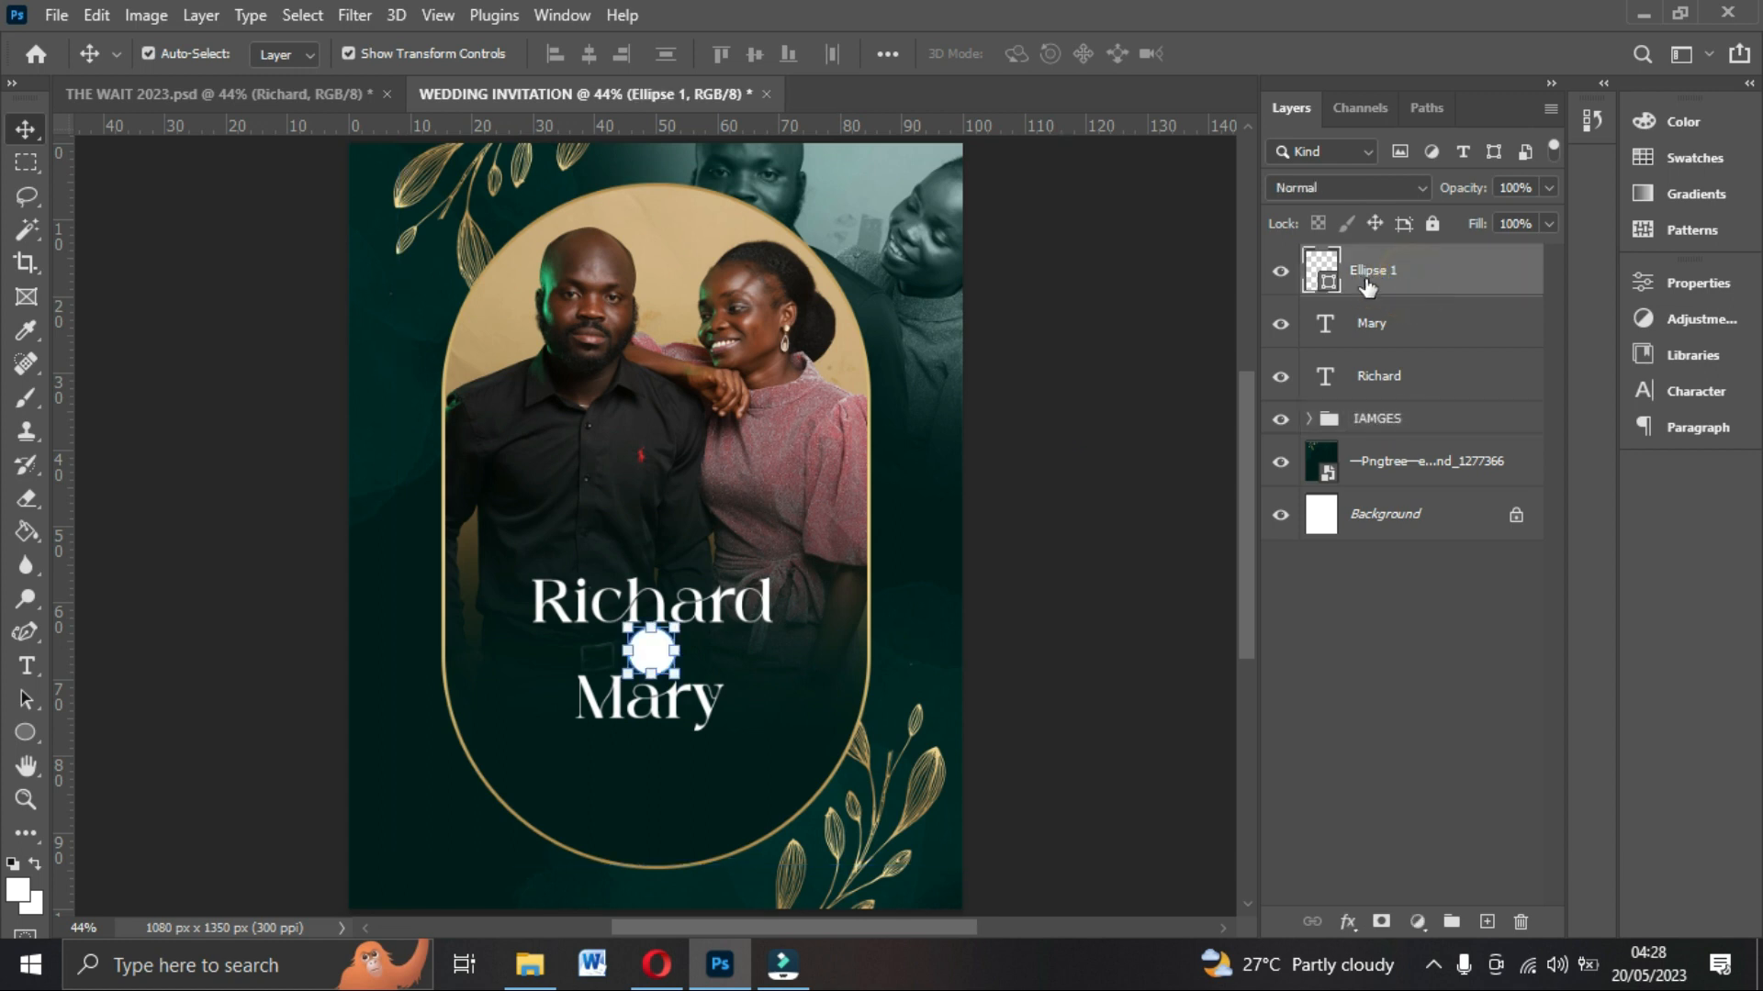
left_click_drag(1392, 286, 1384, 393)
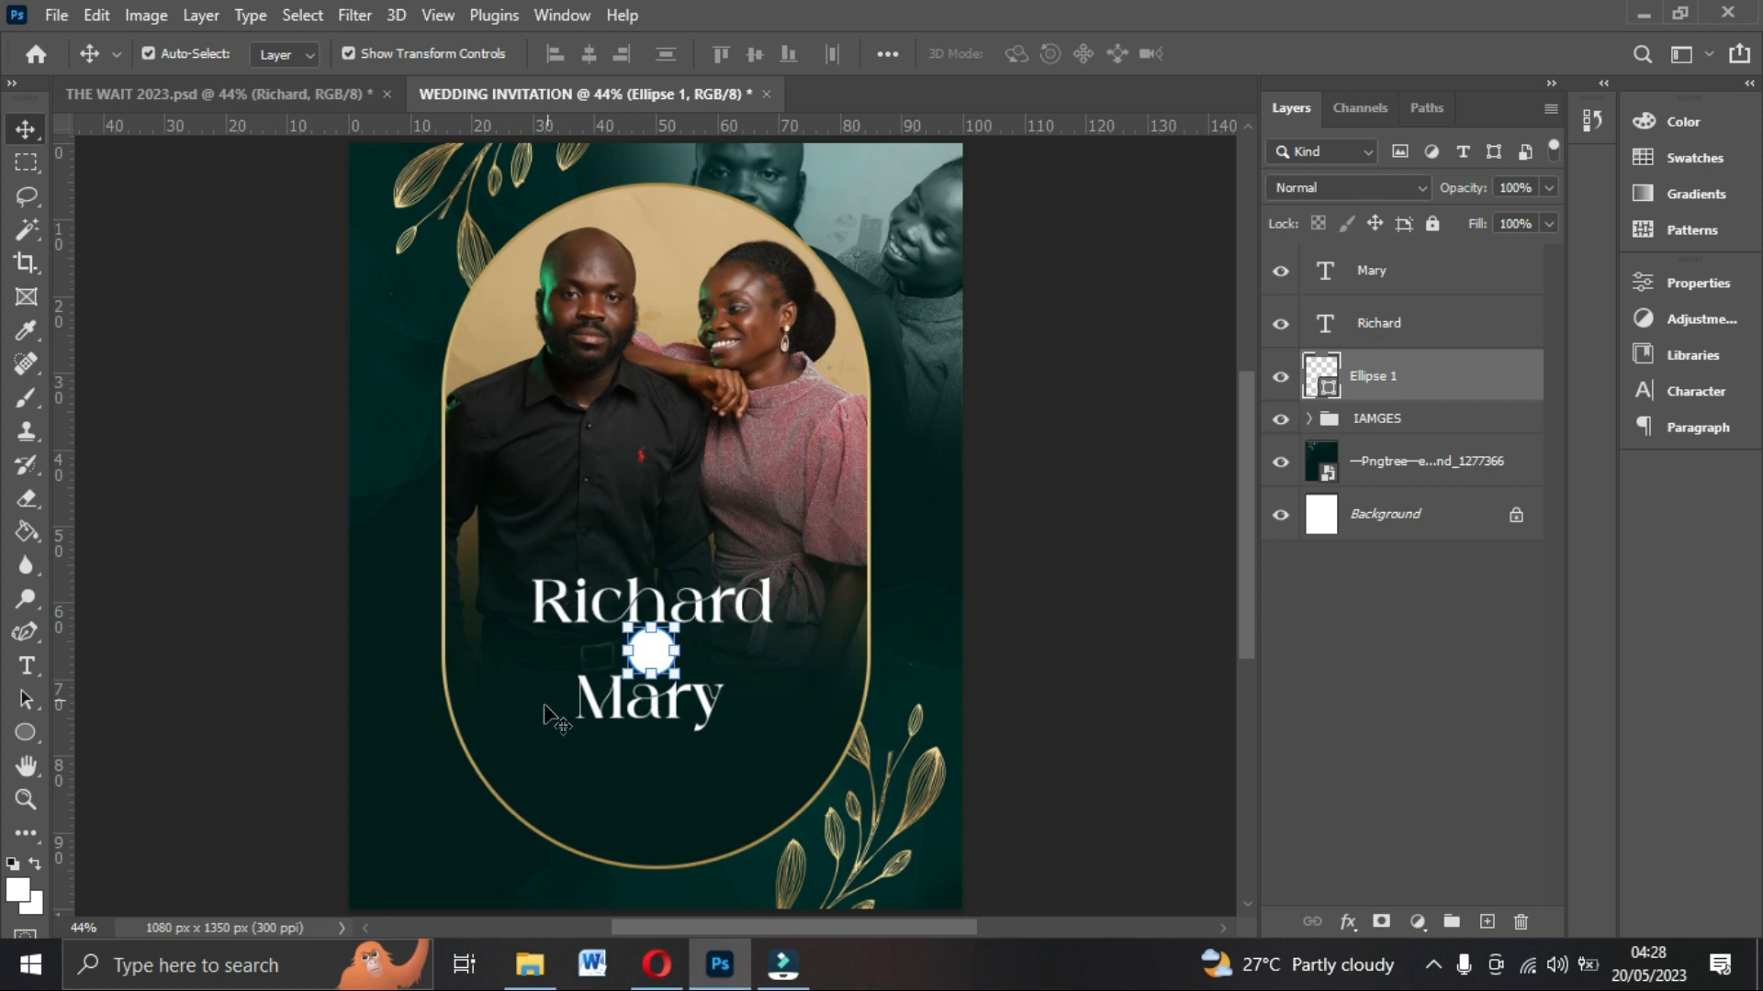
Set the text font to Cinzel Regular and the text colour to the dark green sampled from the background.
left_click(26, 666)
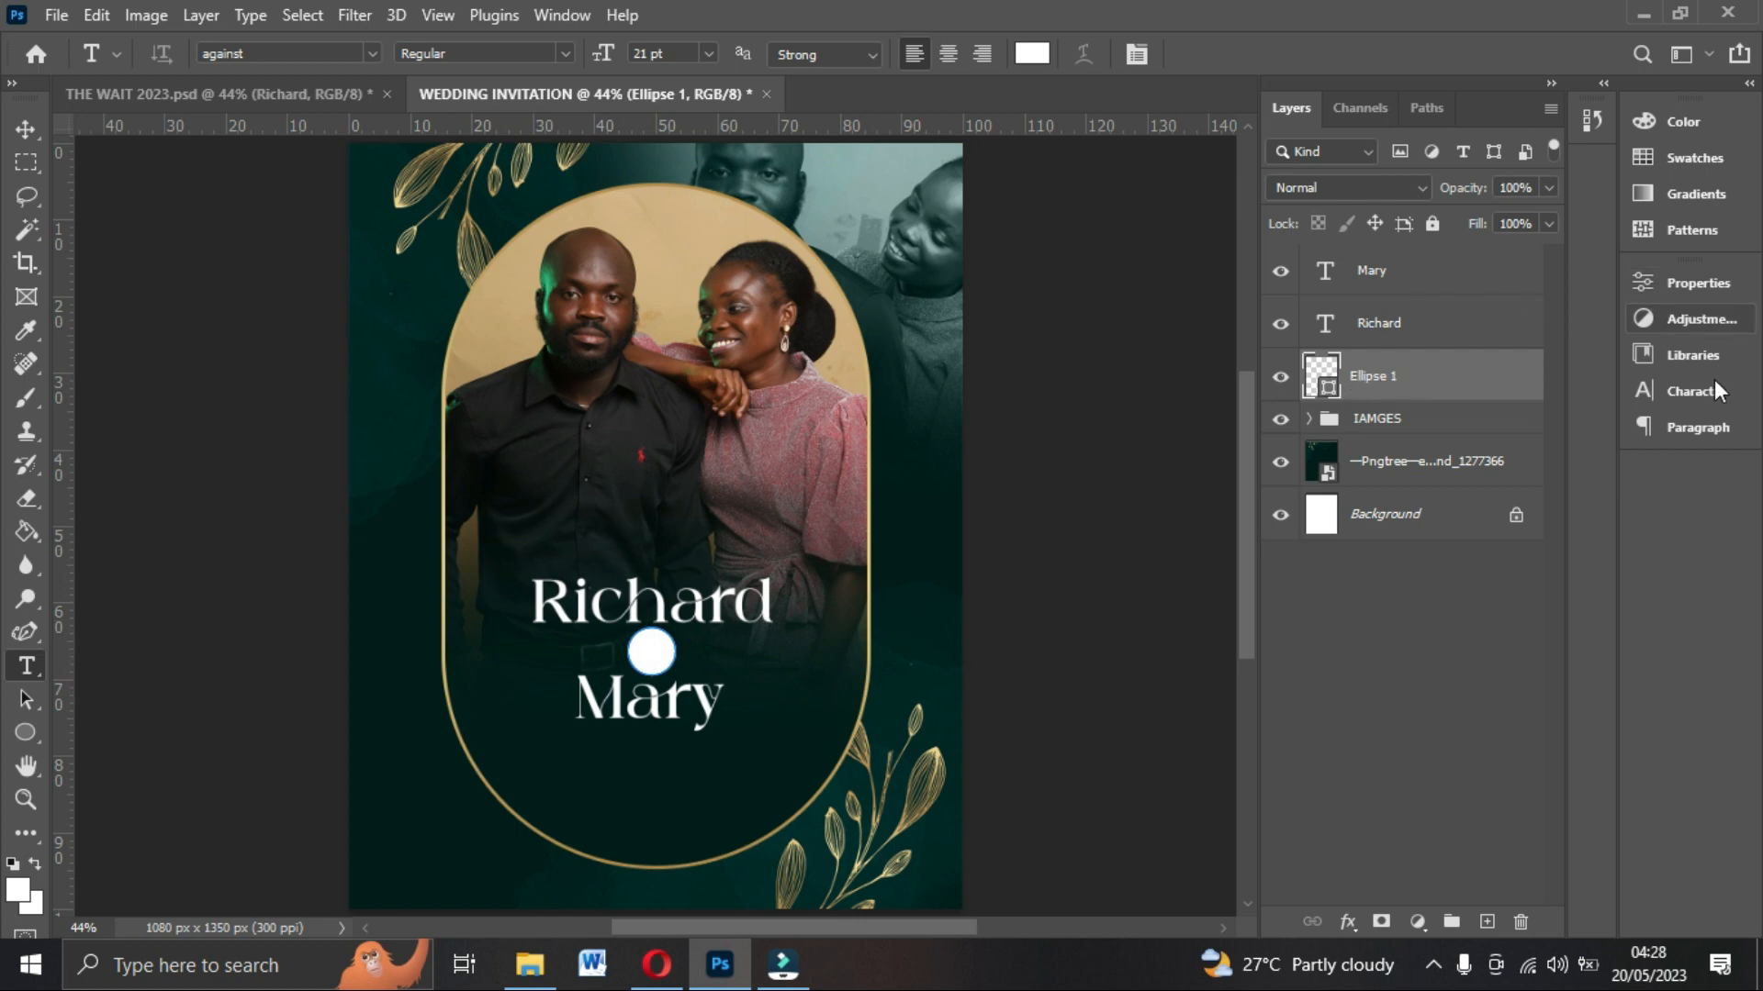
left_click(1691, 390)
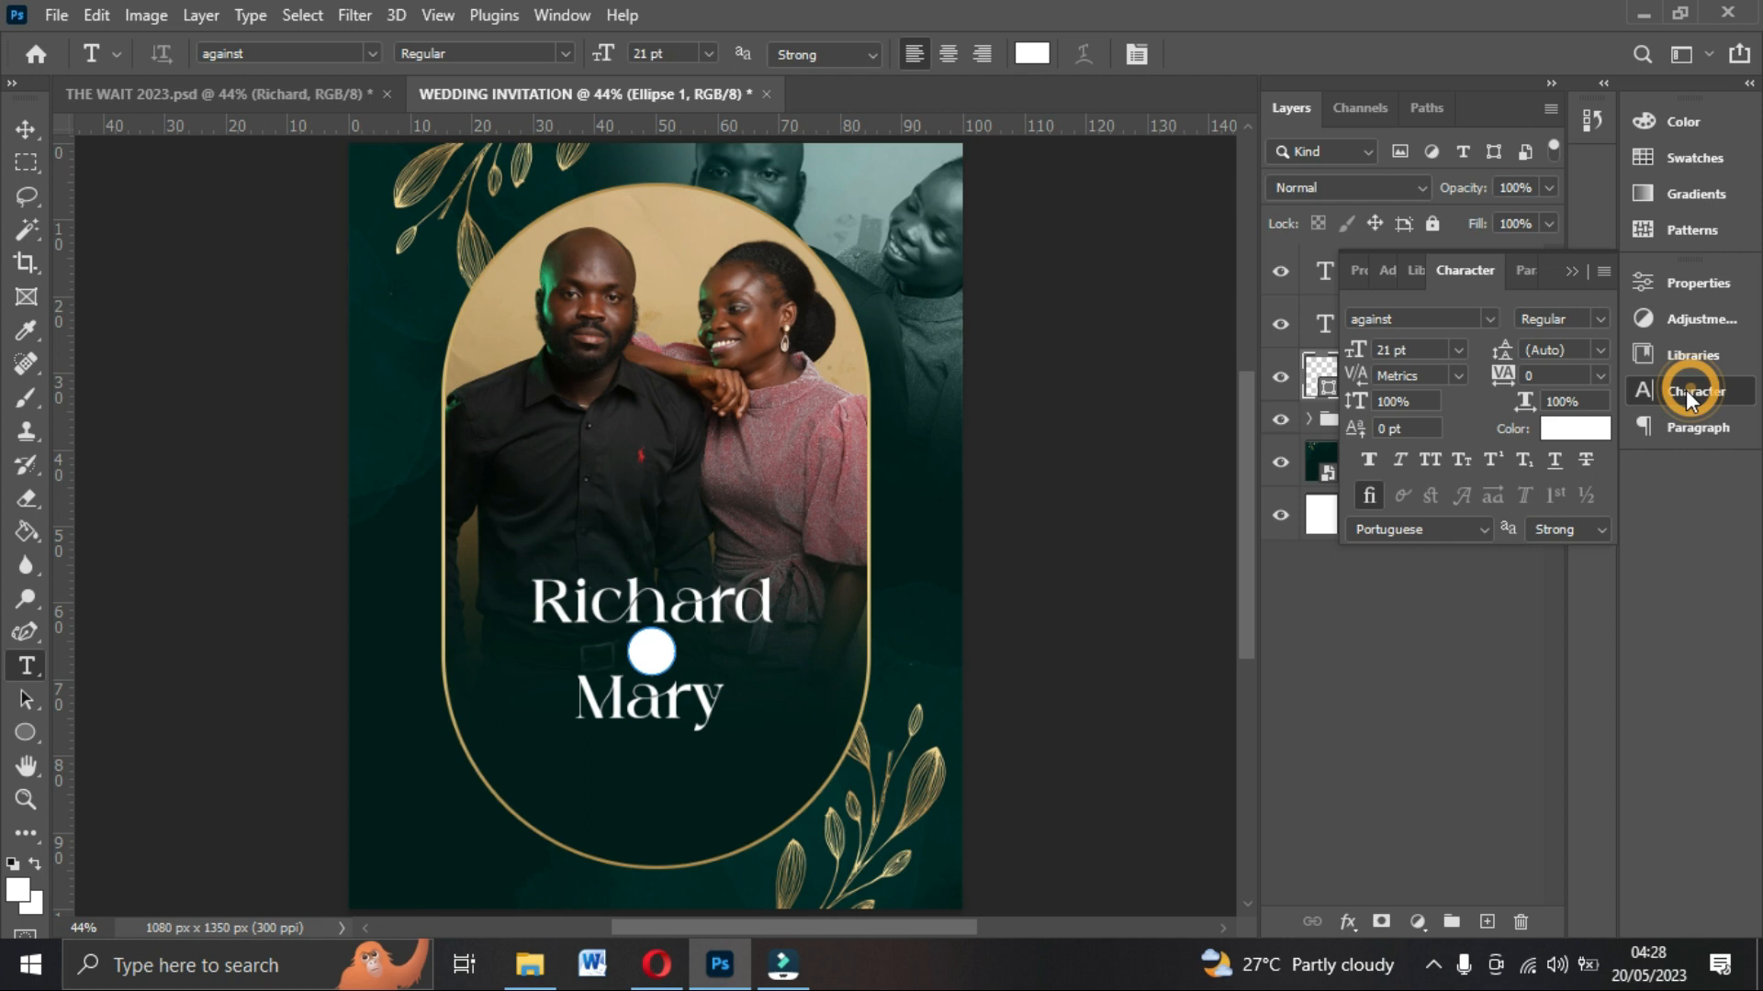
left_click(1489, 317)
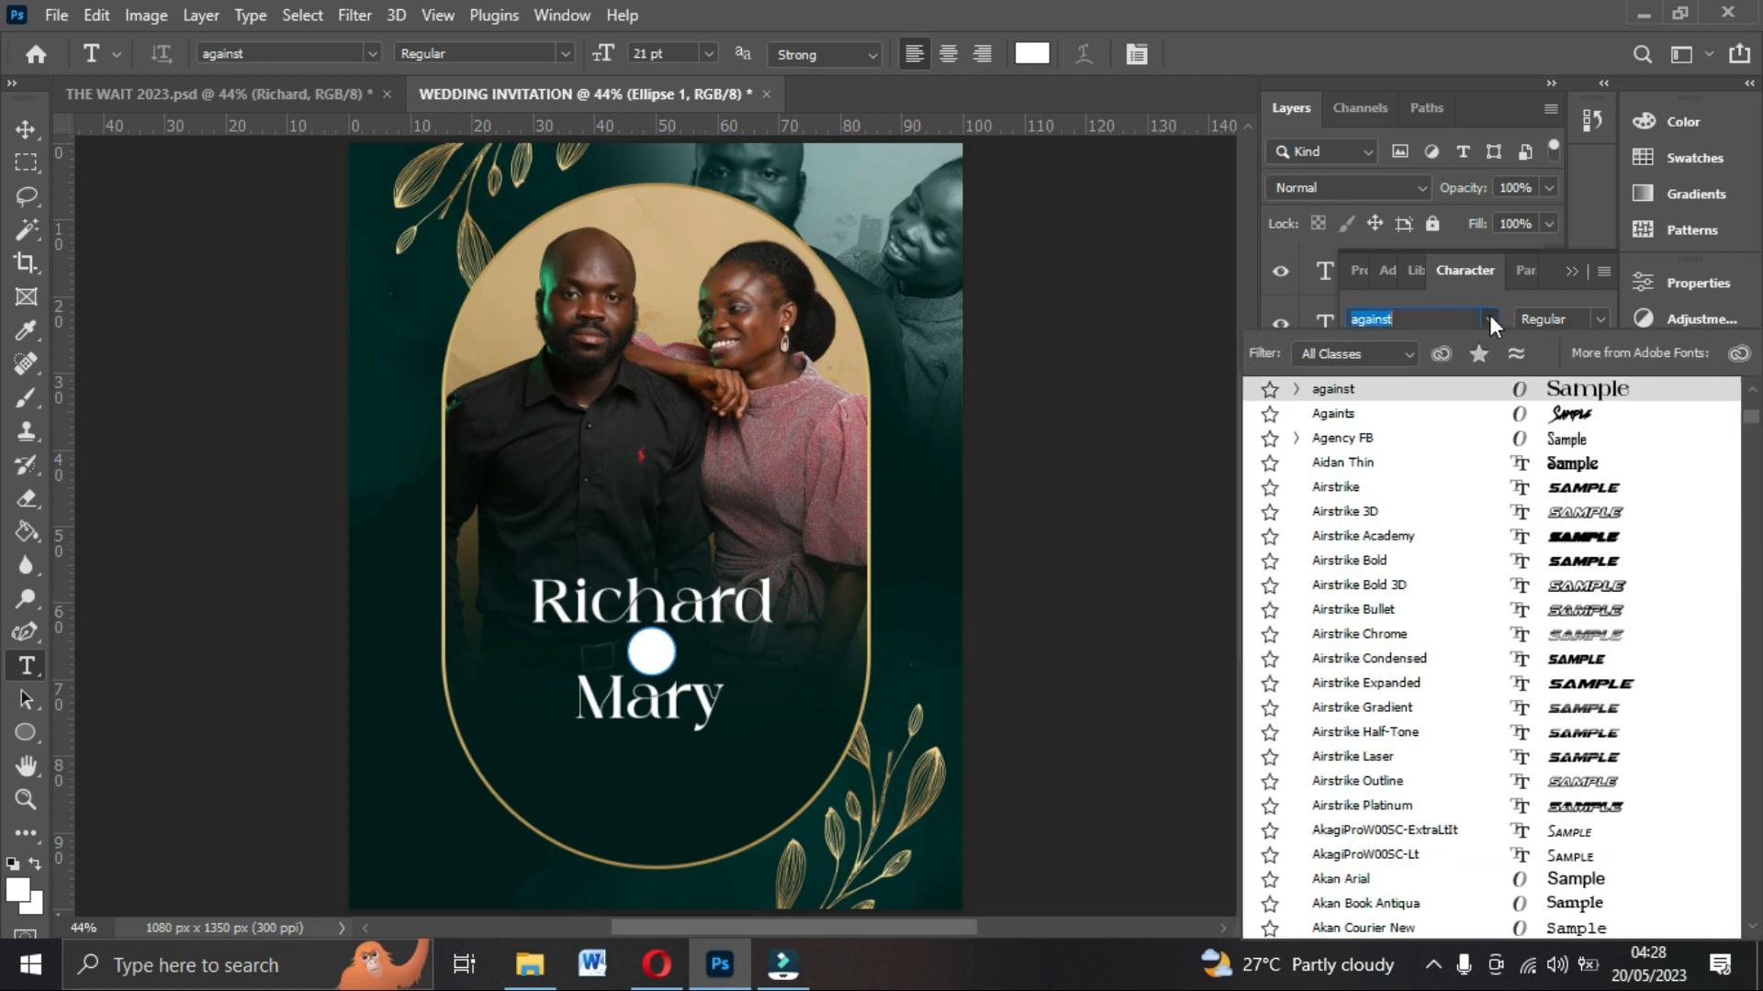
type("CIN")
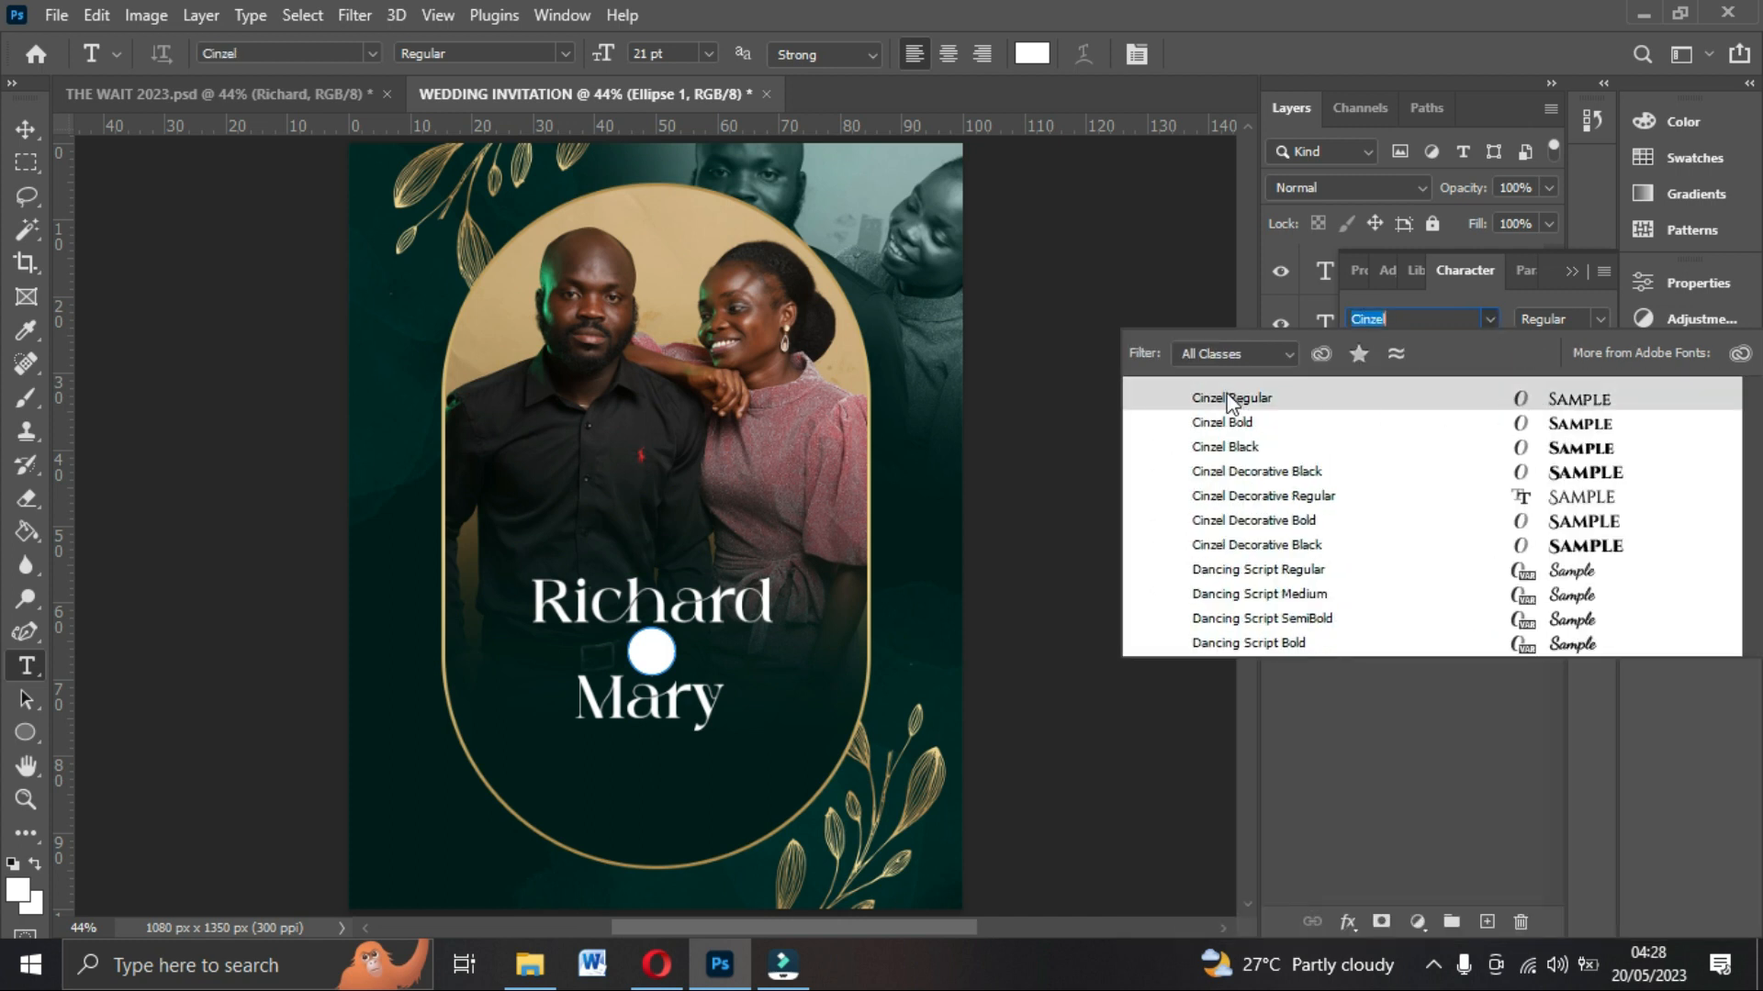
left_click(1467, 401)
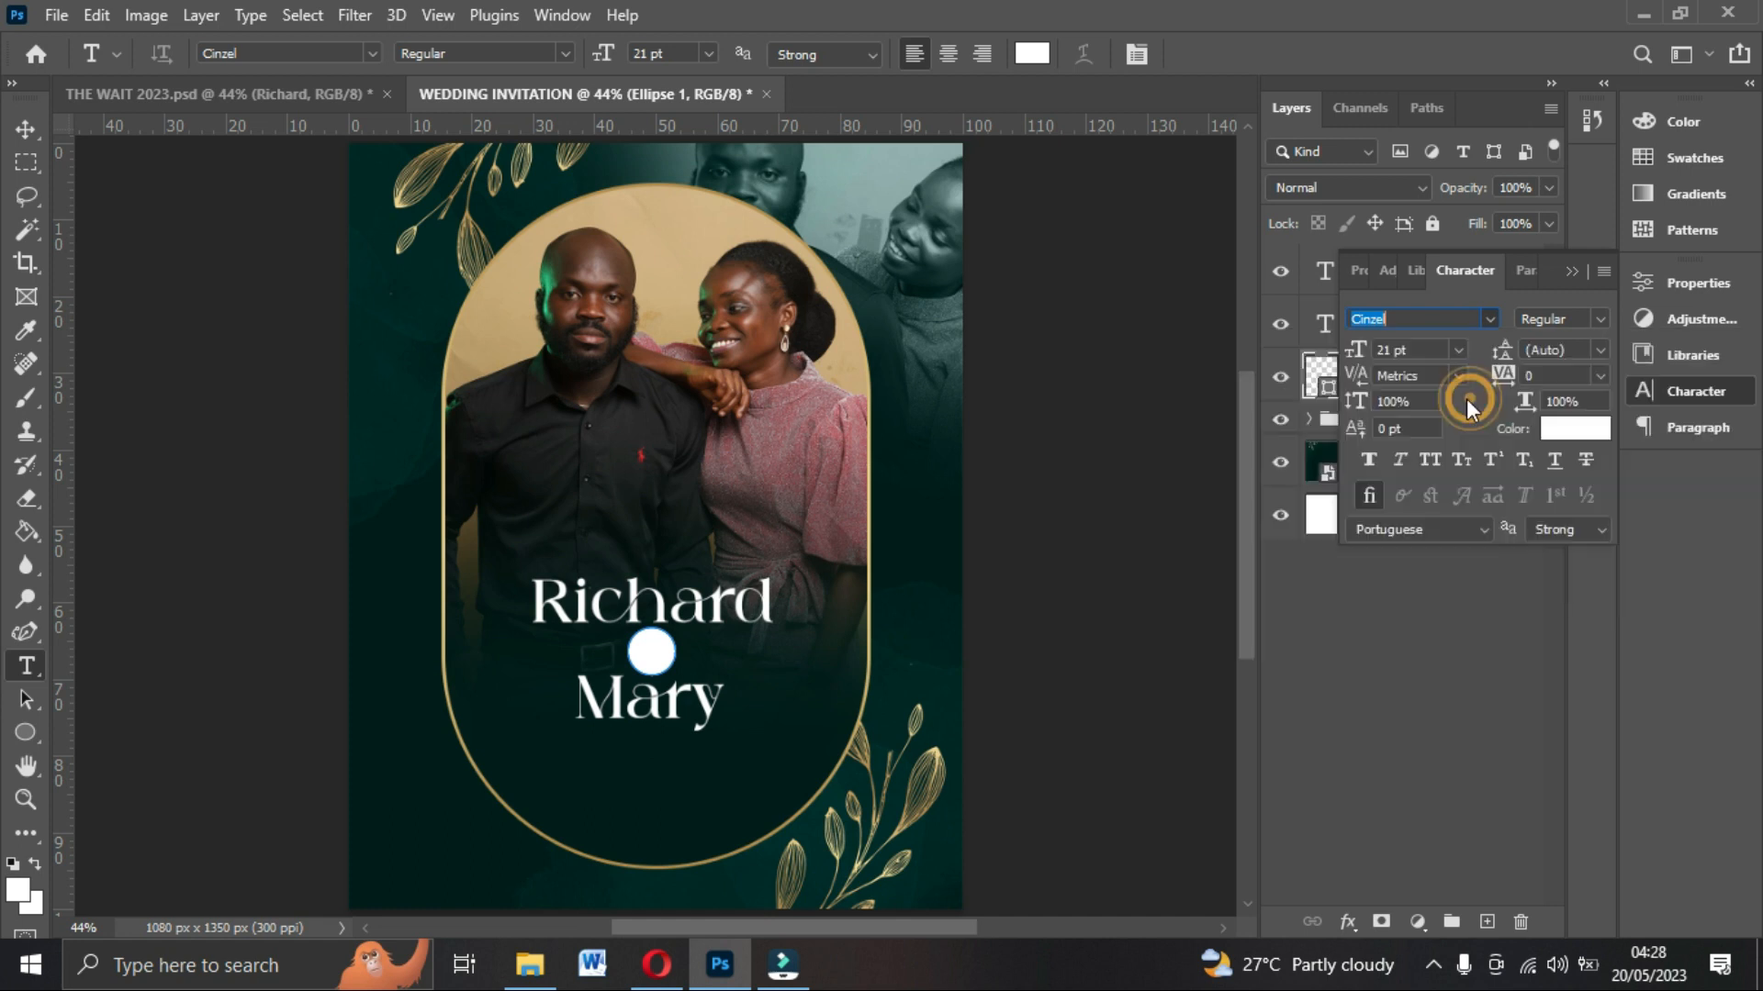
left_click(1583, 424)
left_click(725, 762)
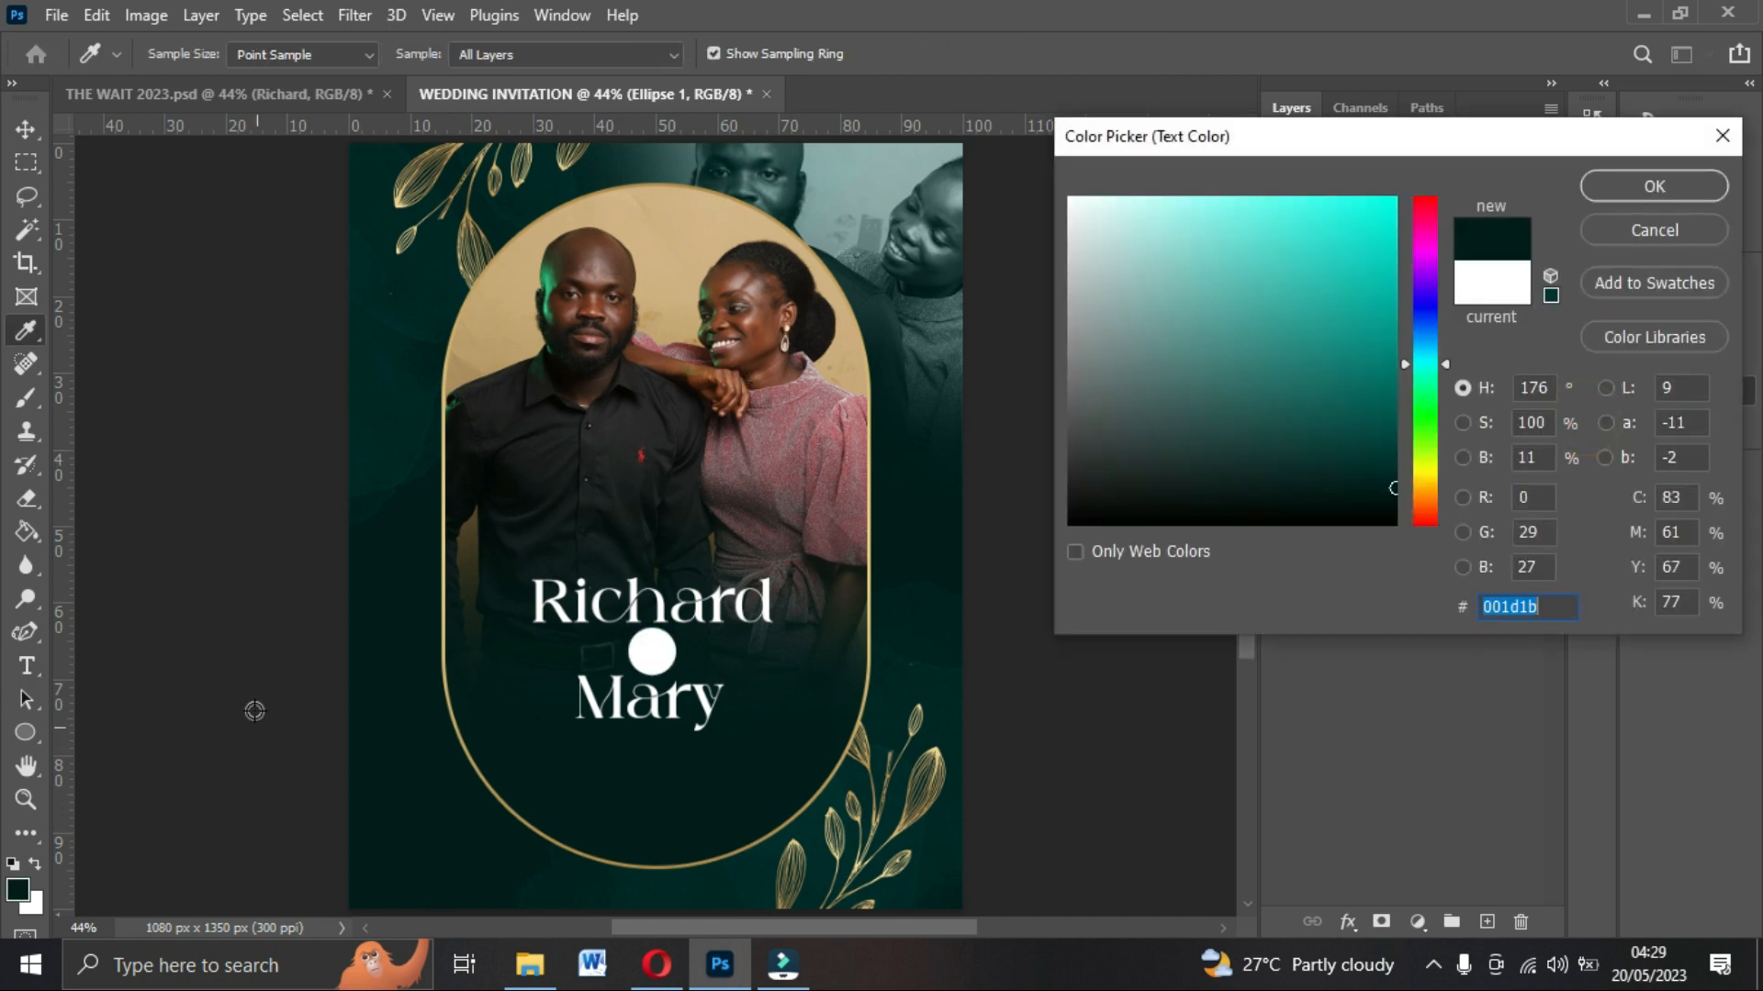
left_click(371, 384)
left_click(638, 817)
left_click(1635, 185)
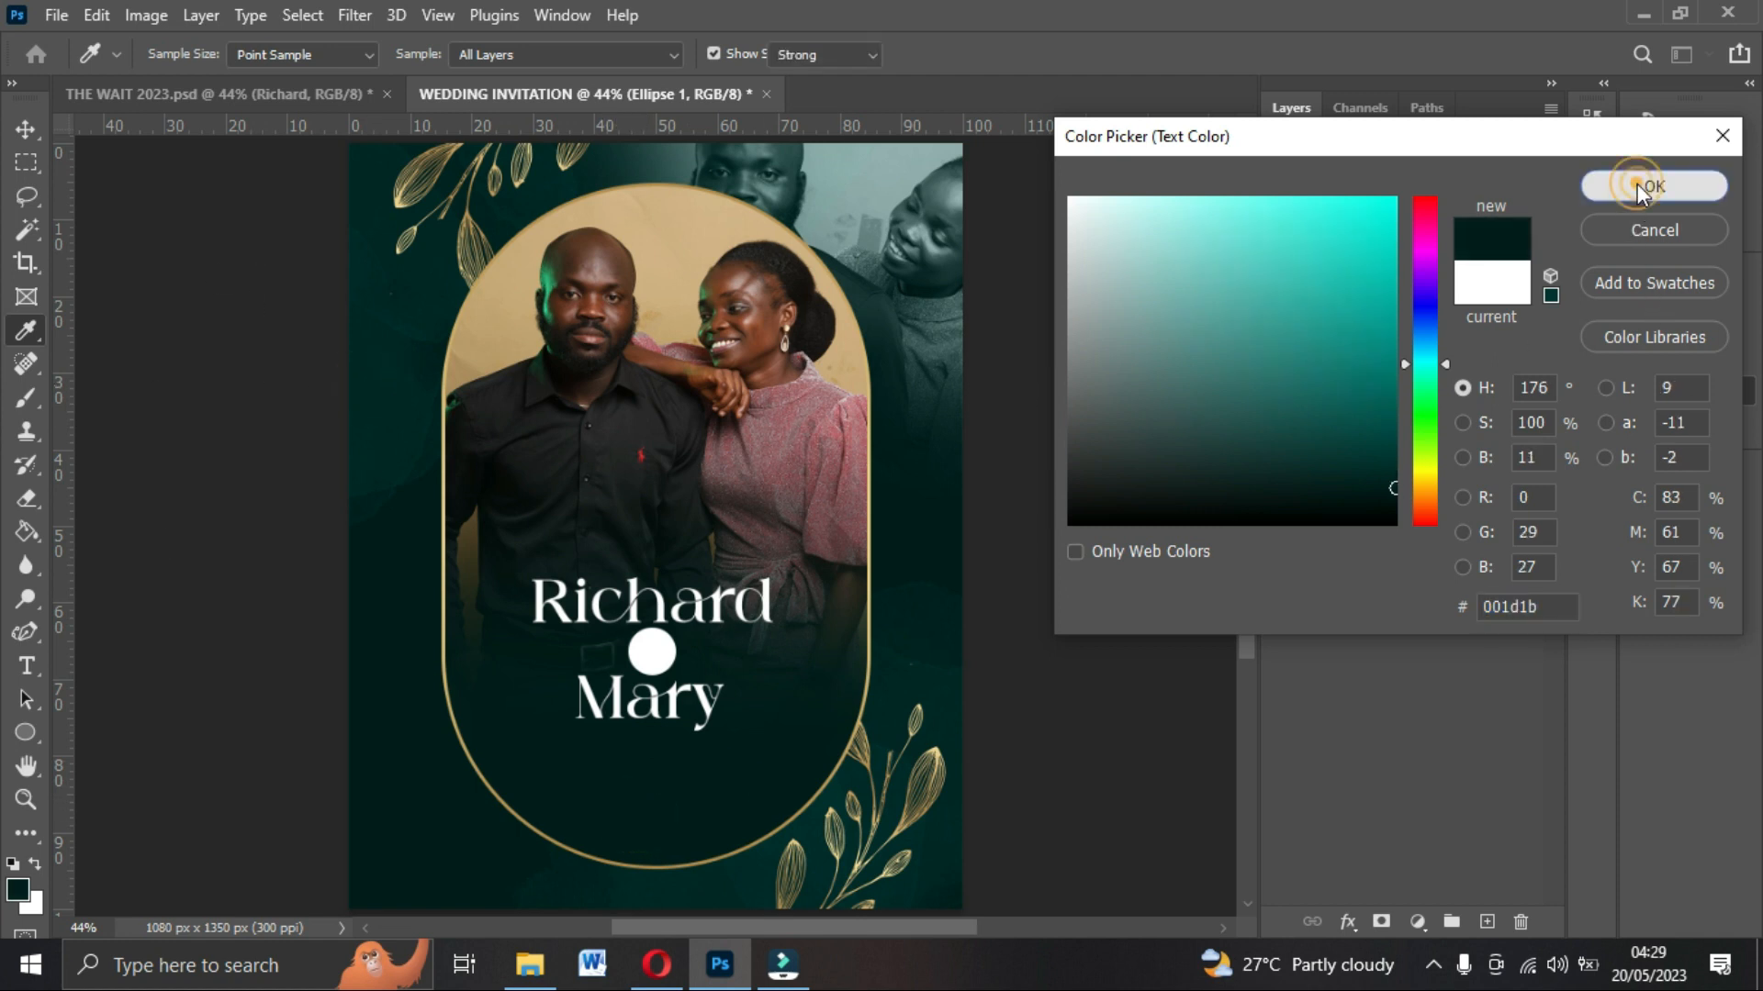
Add an ampersand text and place it on the white circle between the names.
left_click(645, 393)
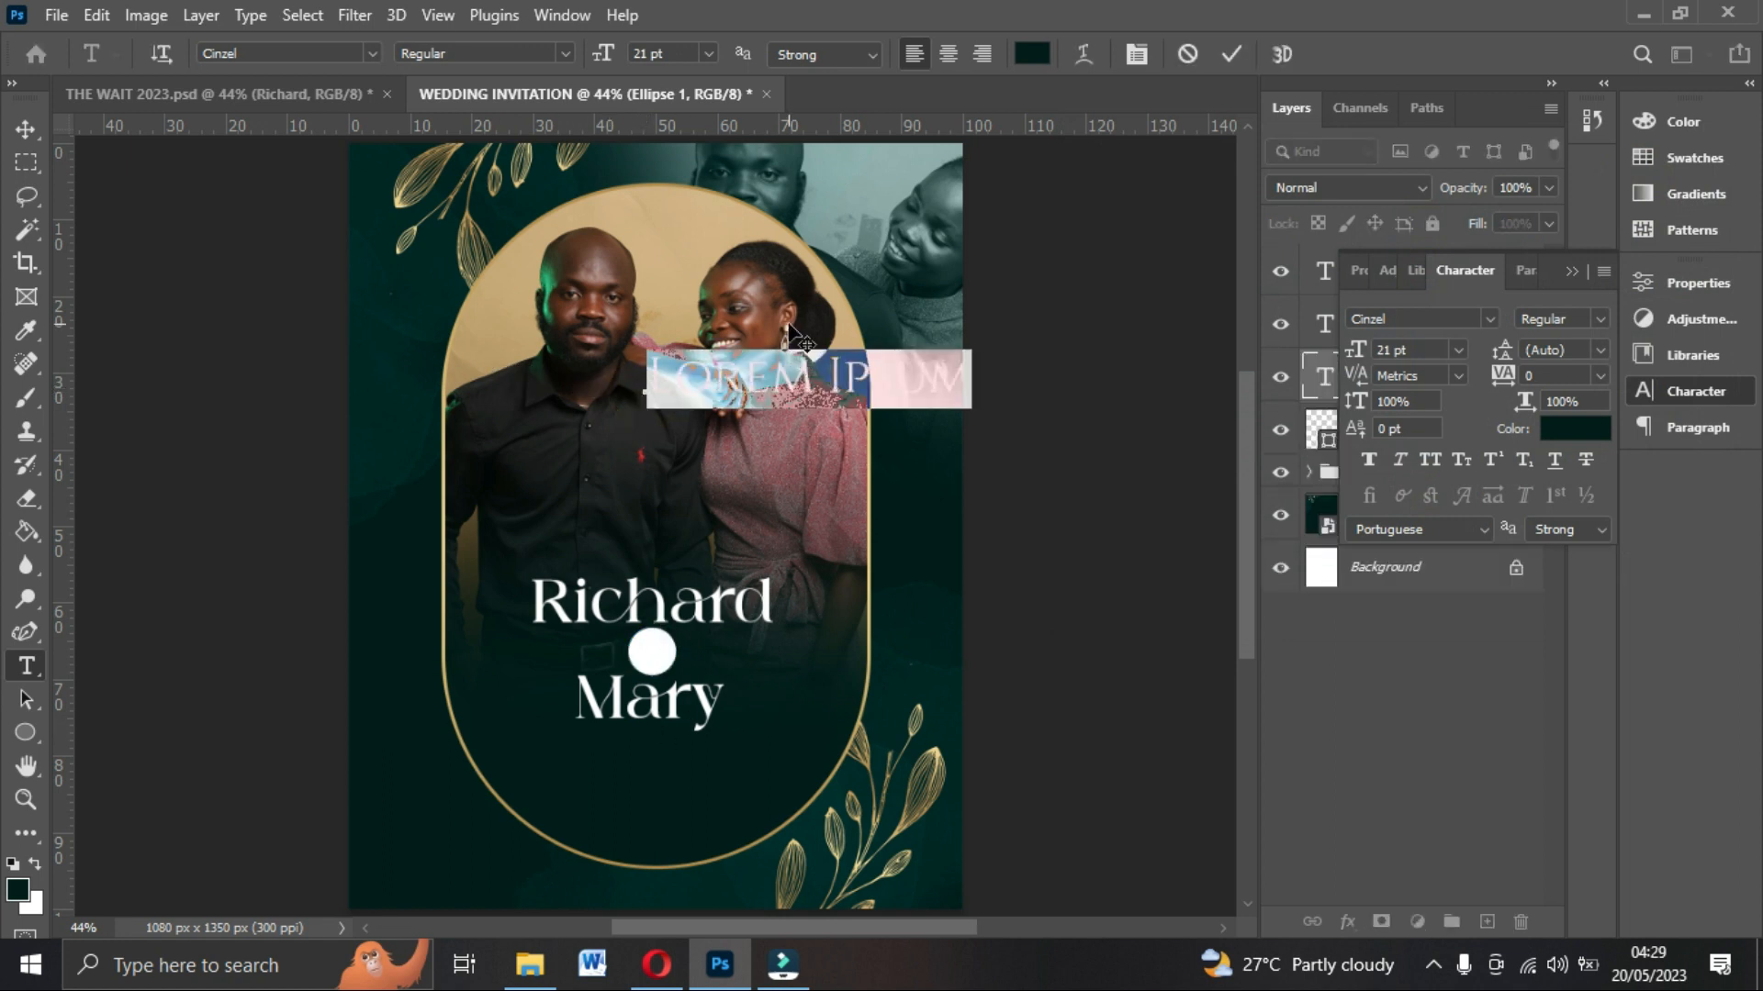
key("BackSpace")
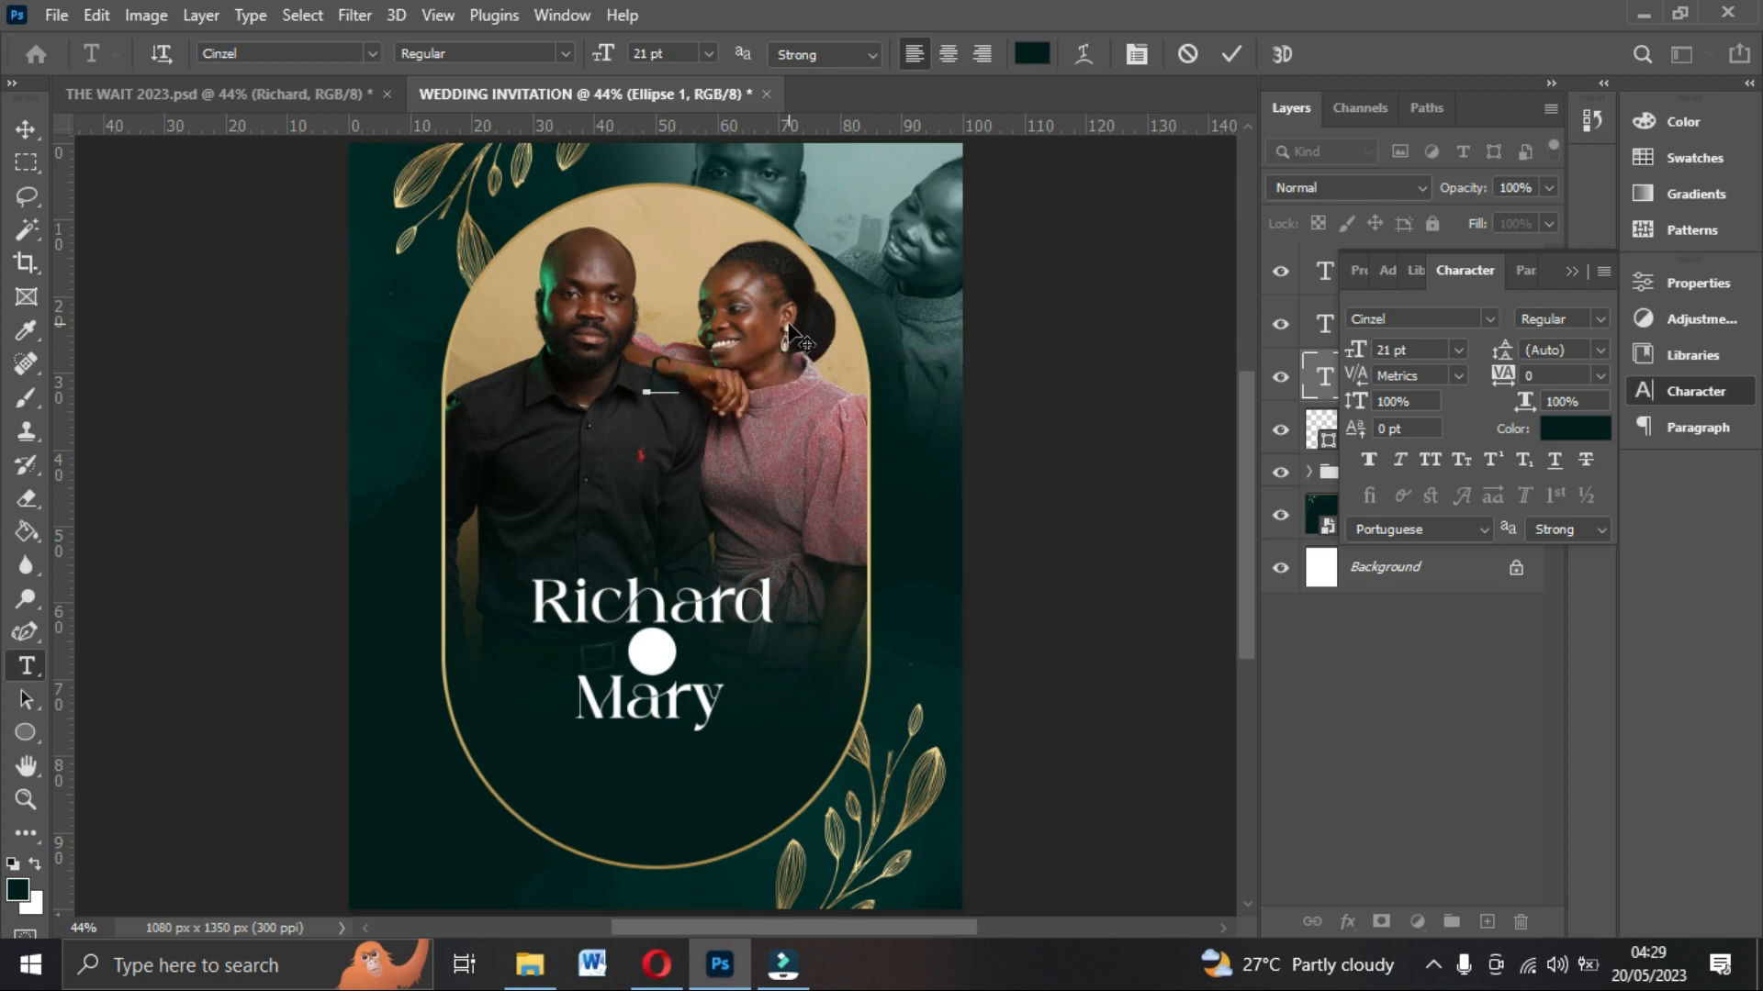
left_click(30, 131)
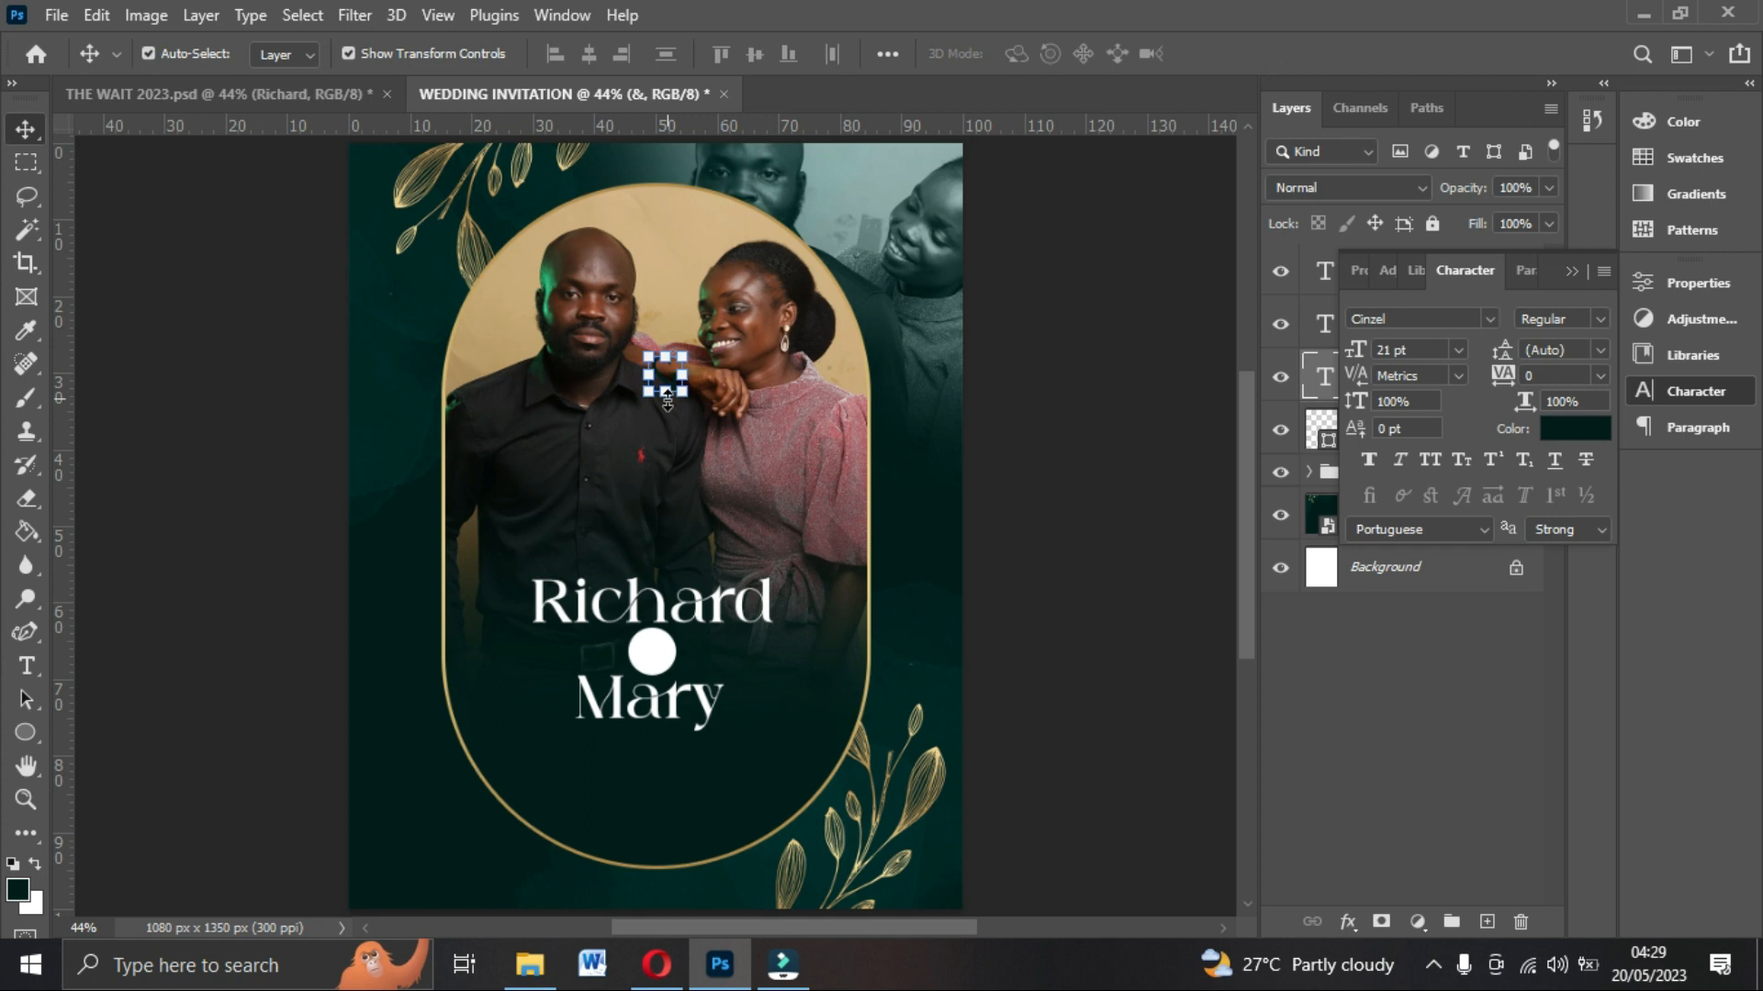
left_click_drag(663, 376, 655, 654)
left_click(1153, 535)
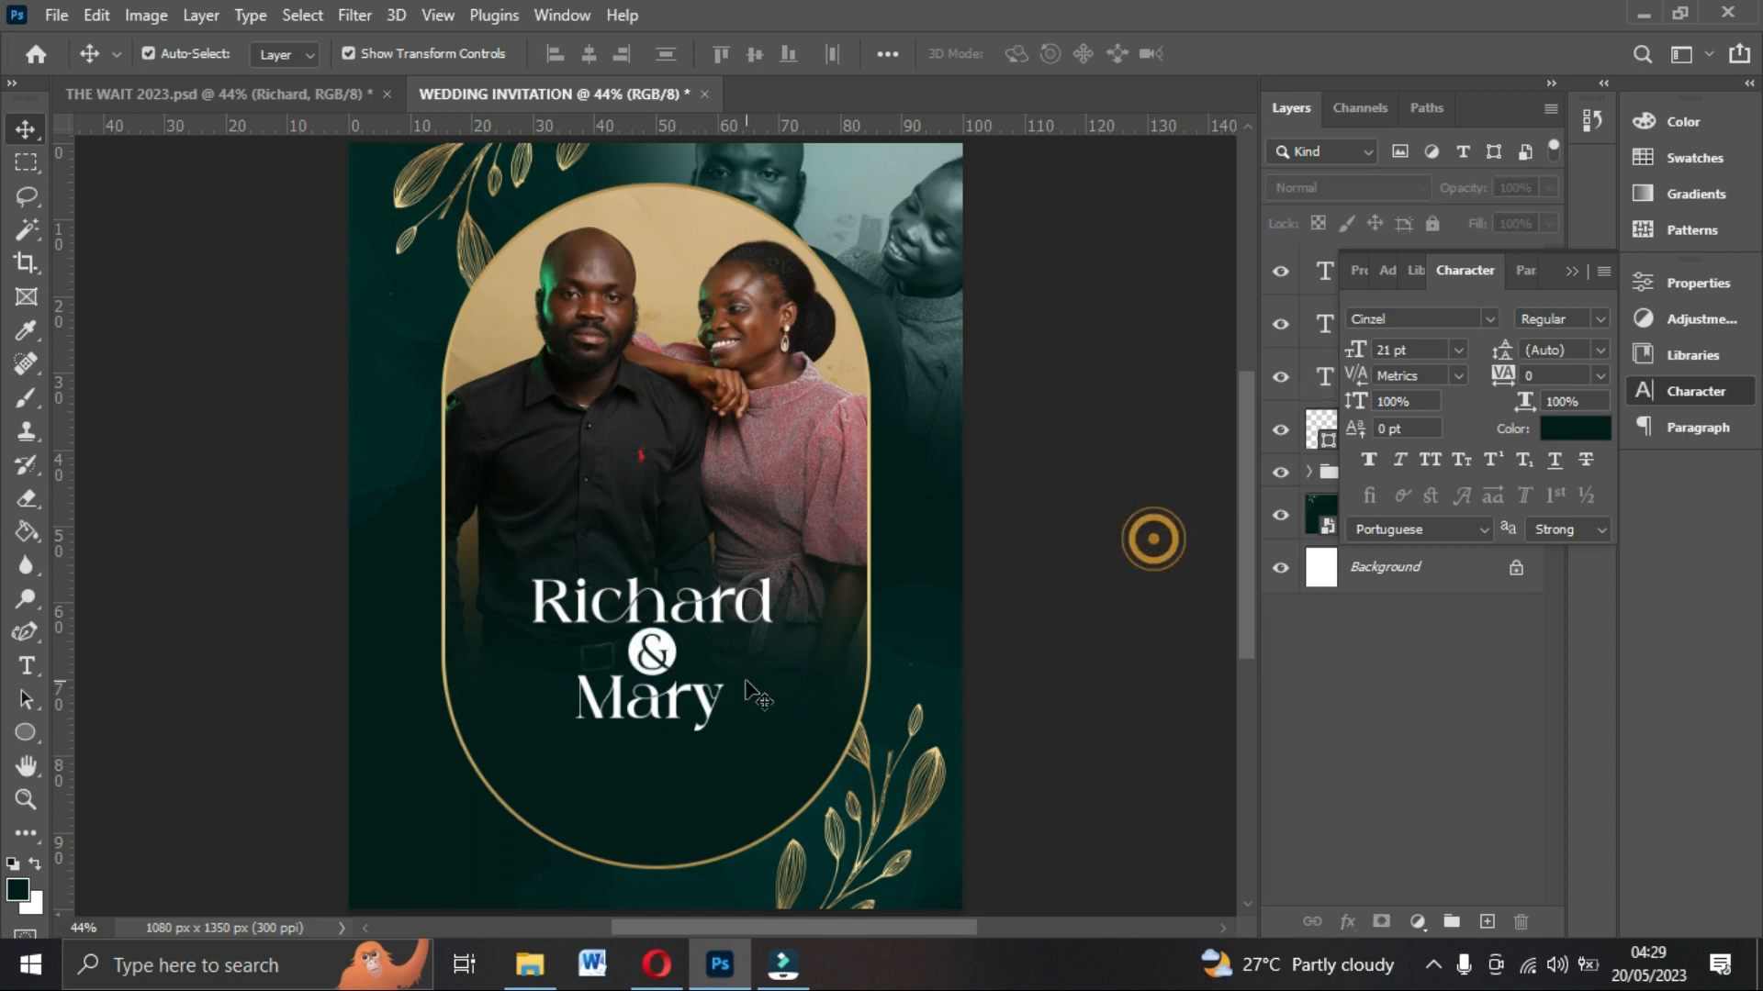
Select the ampersand together with the circle and align them with each other.
left_click(657, 659)
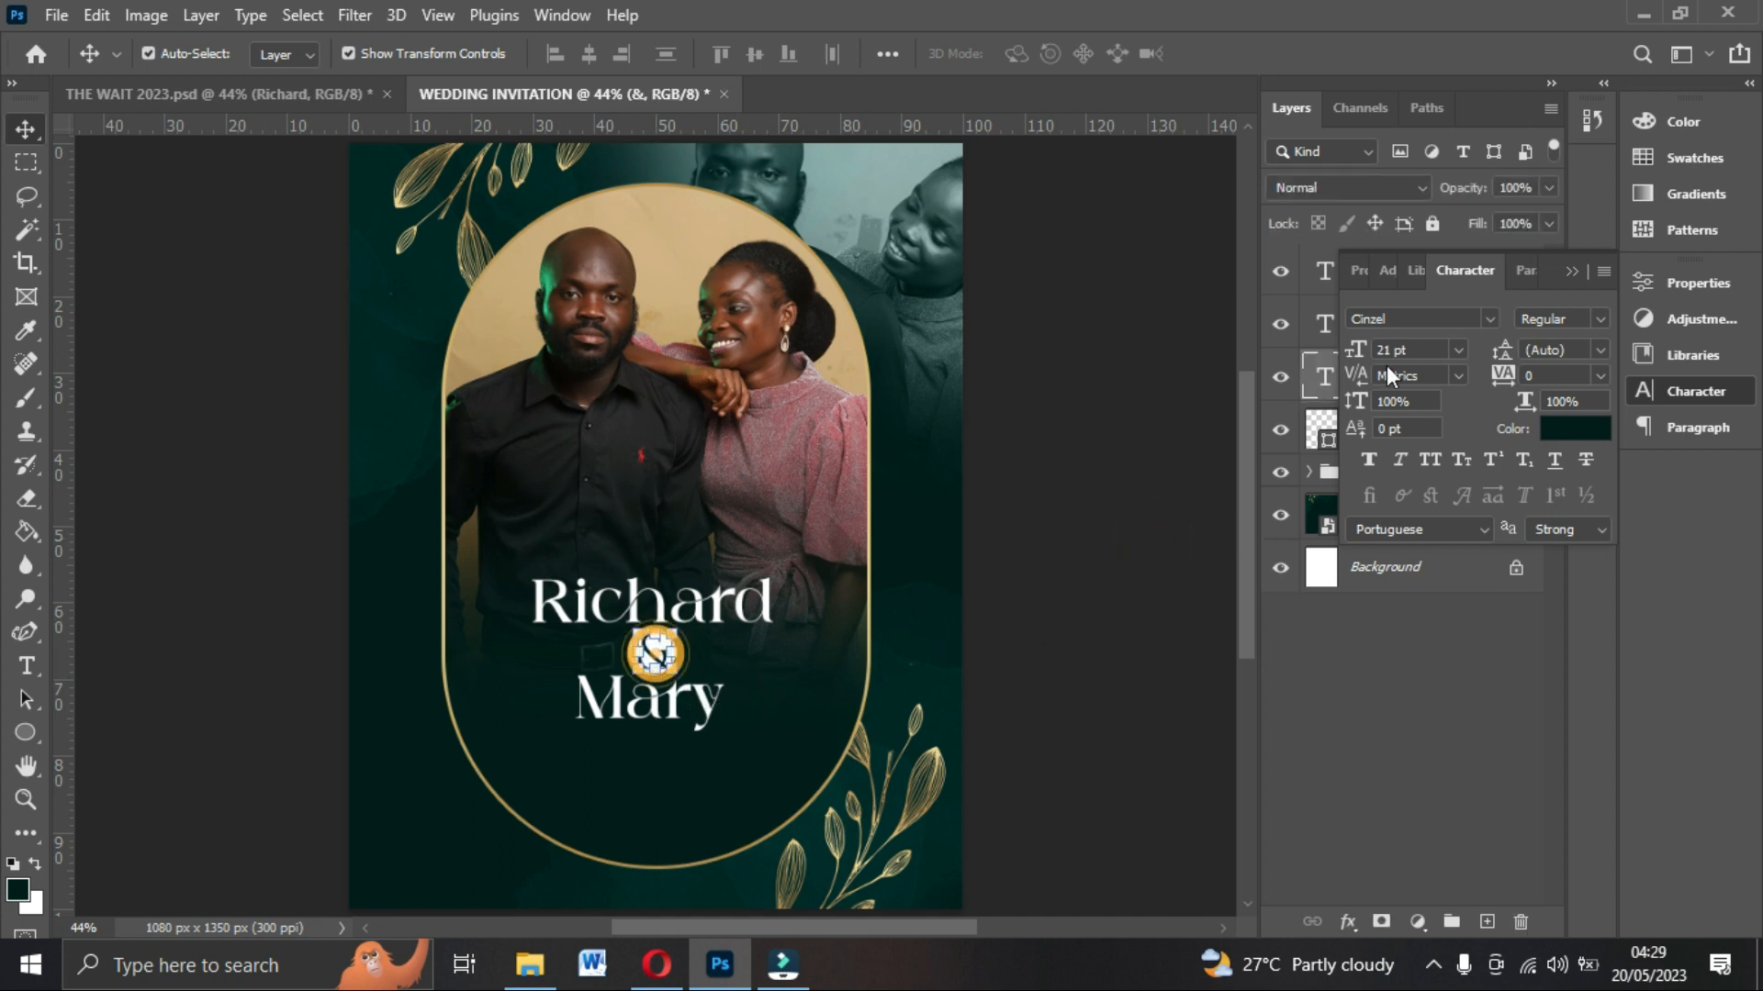
left_click(1581, 268)
left_click(1378, 426, "shift")
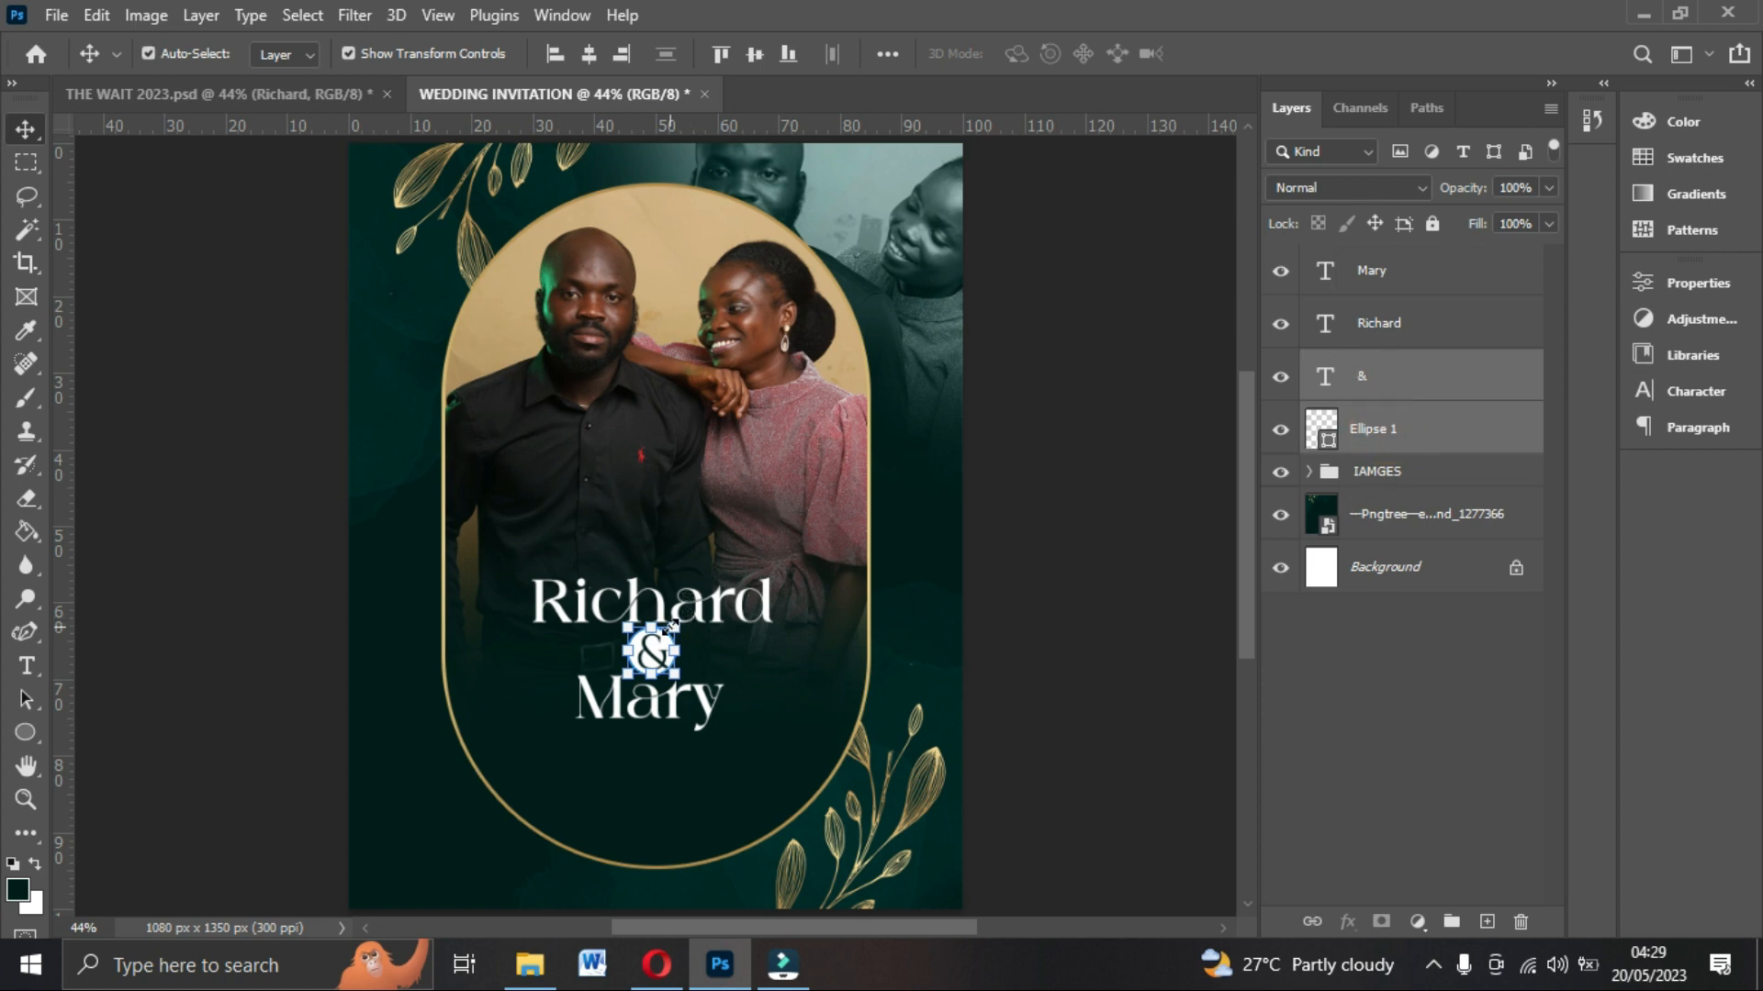
left_click_drag(667, 632, 672, 632)
left_click(1276, 53)
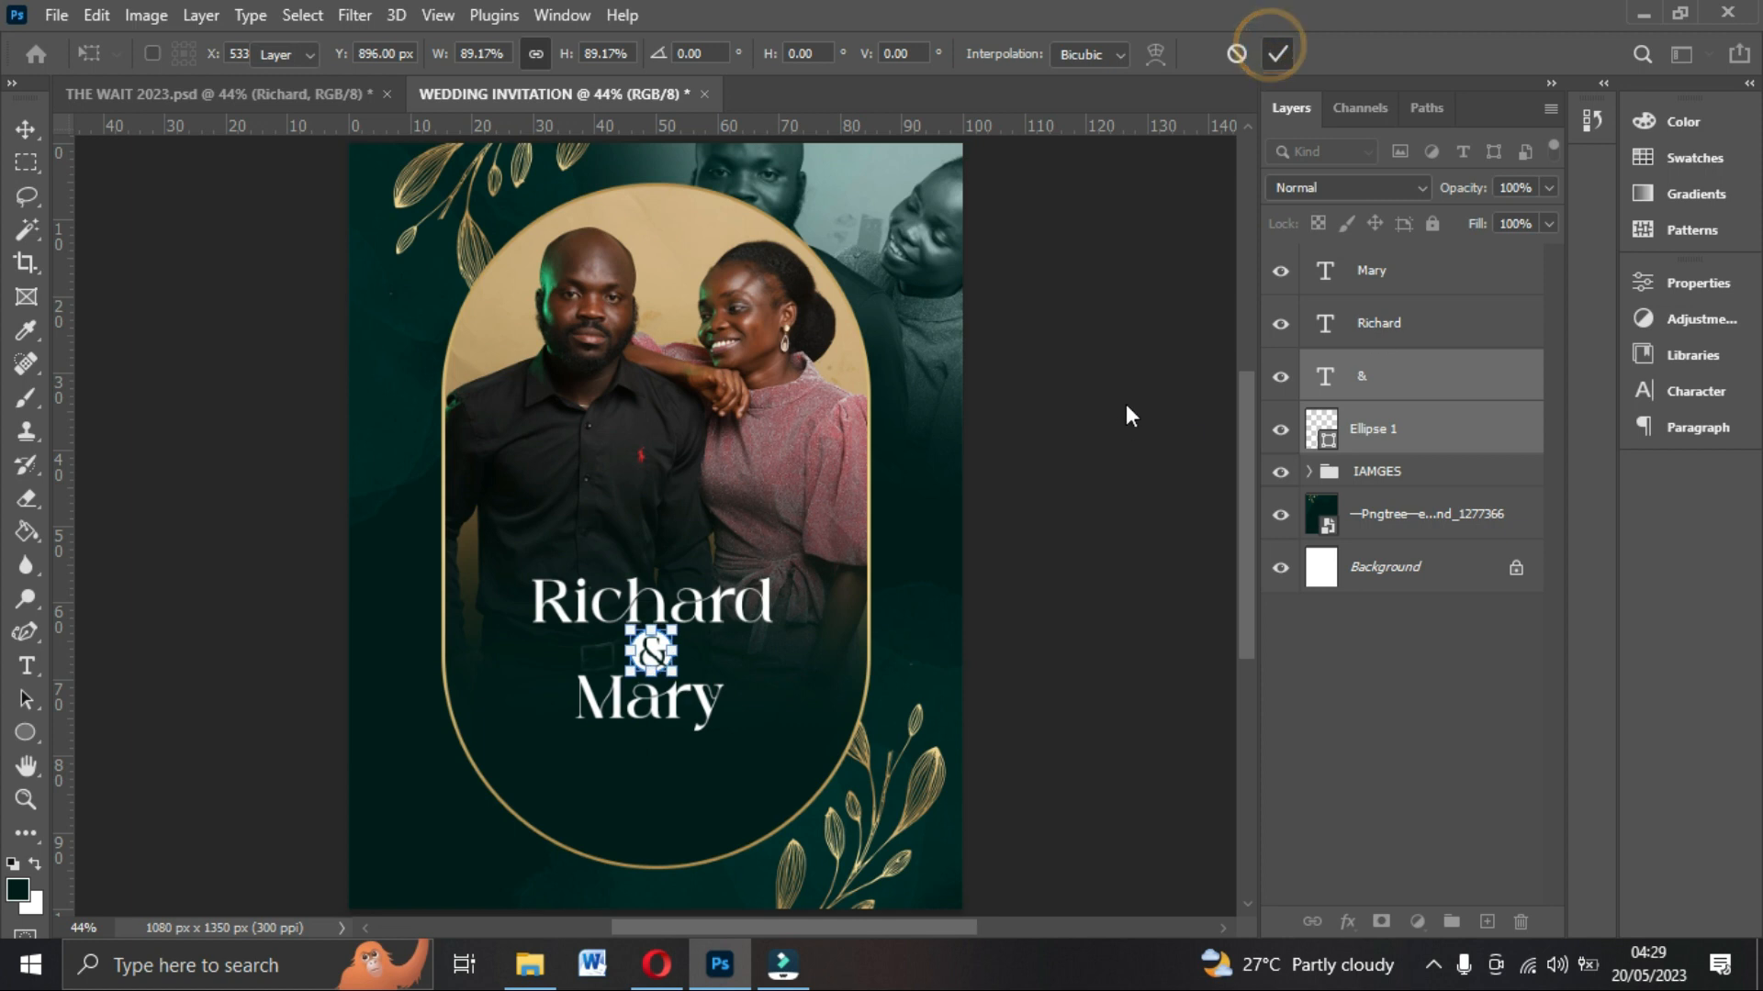
Center the ampersand and the circle horizontally on each other.
left_click(1377, 325, "ctrl")
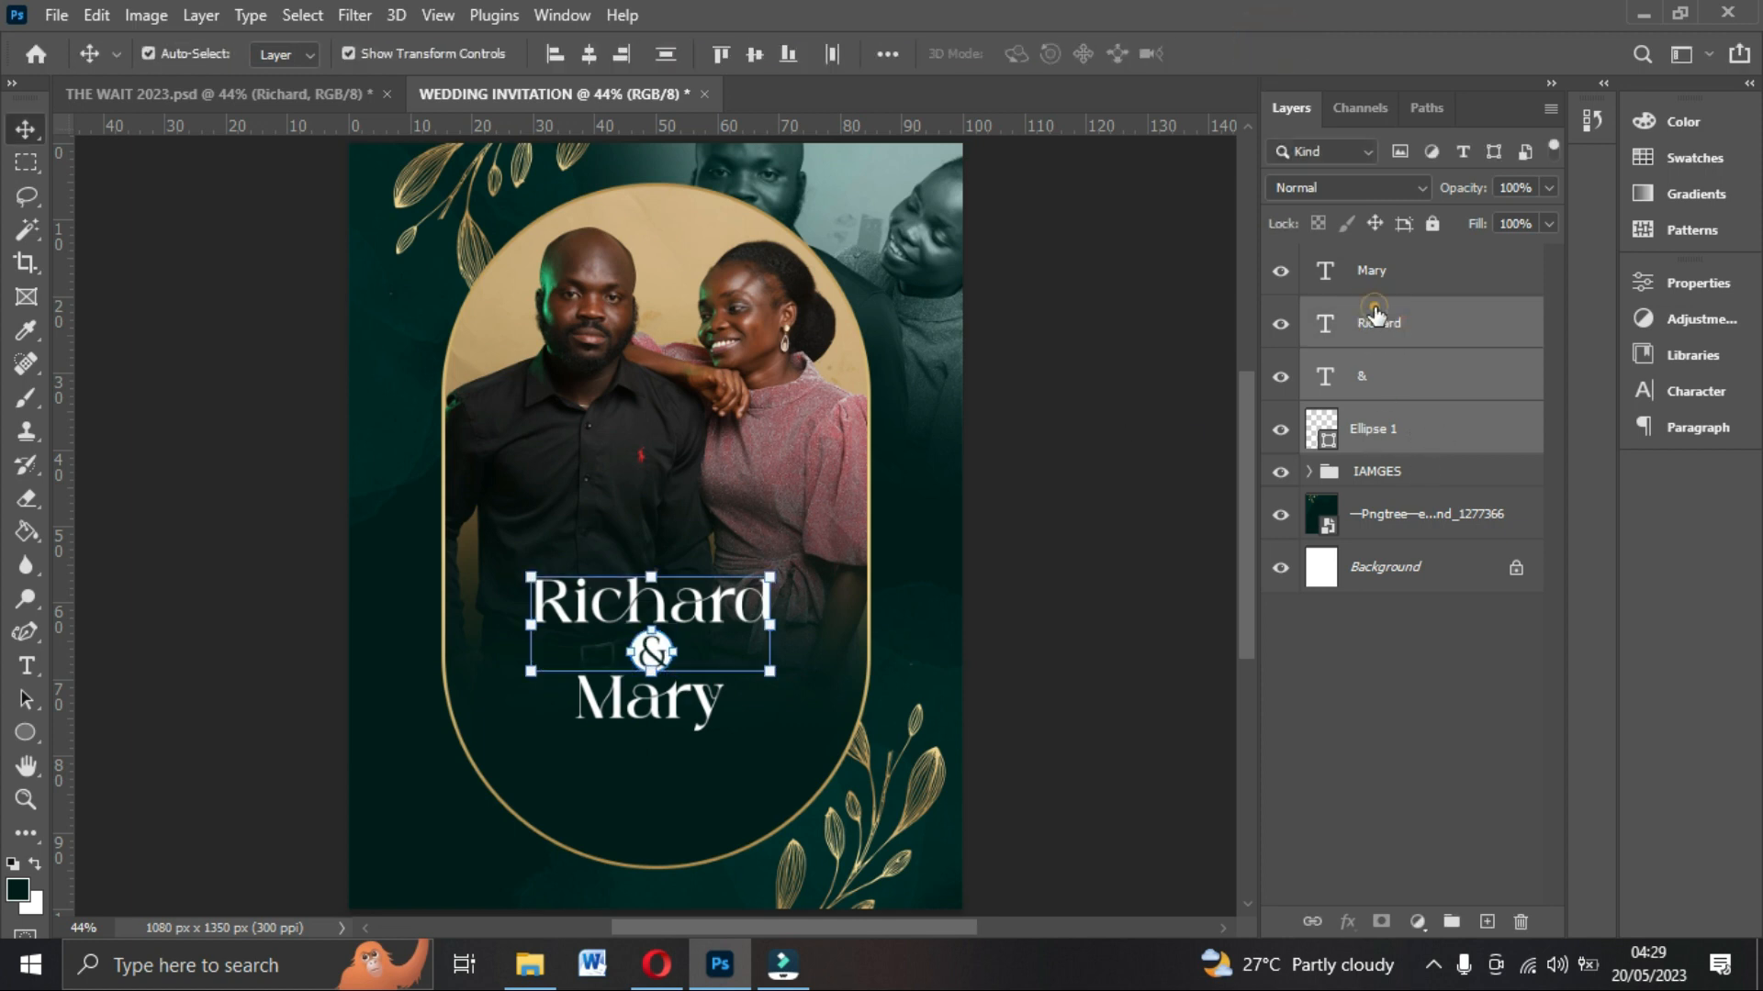
left_click(1374, 314)
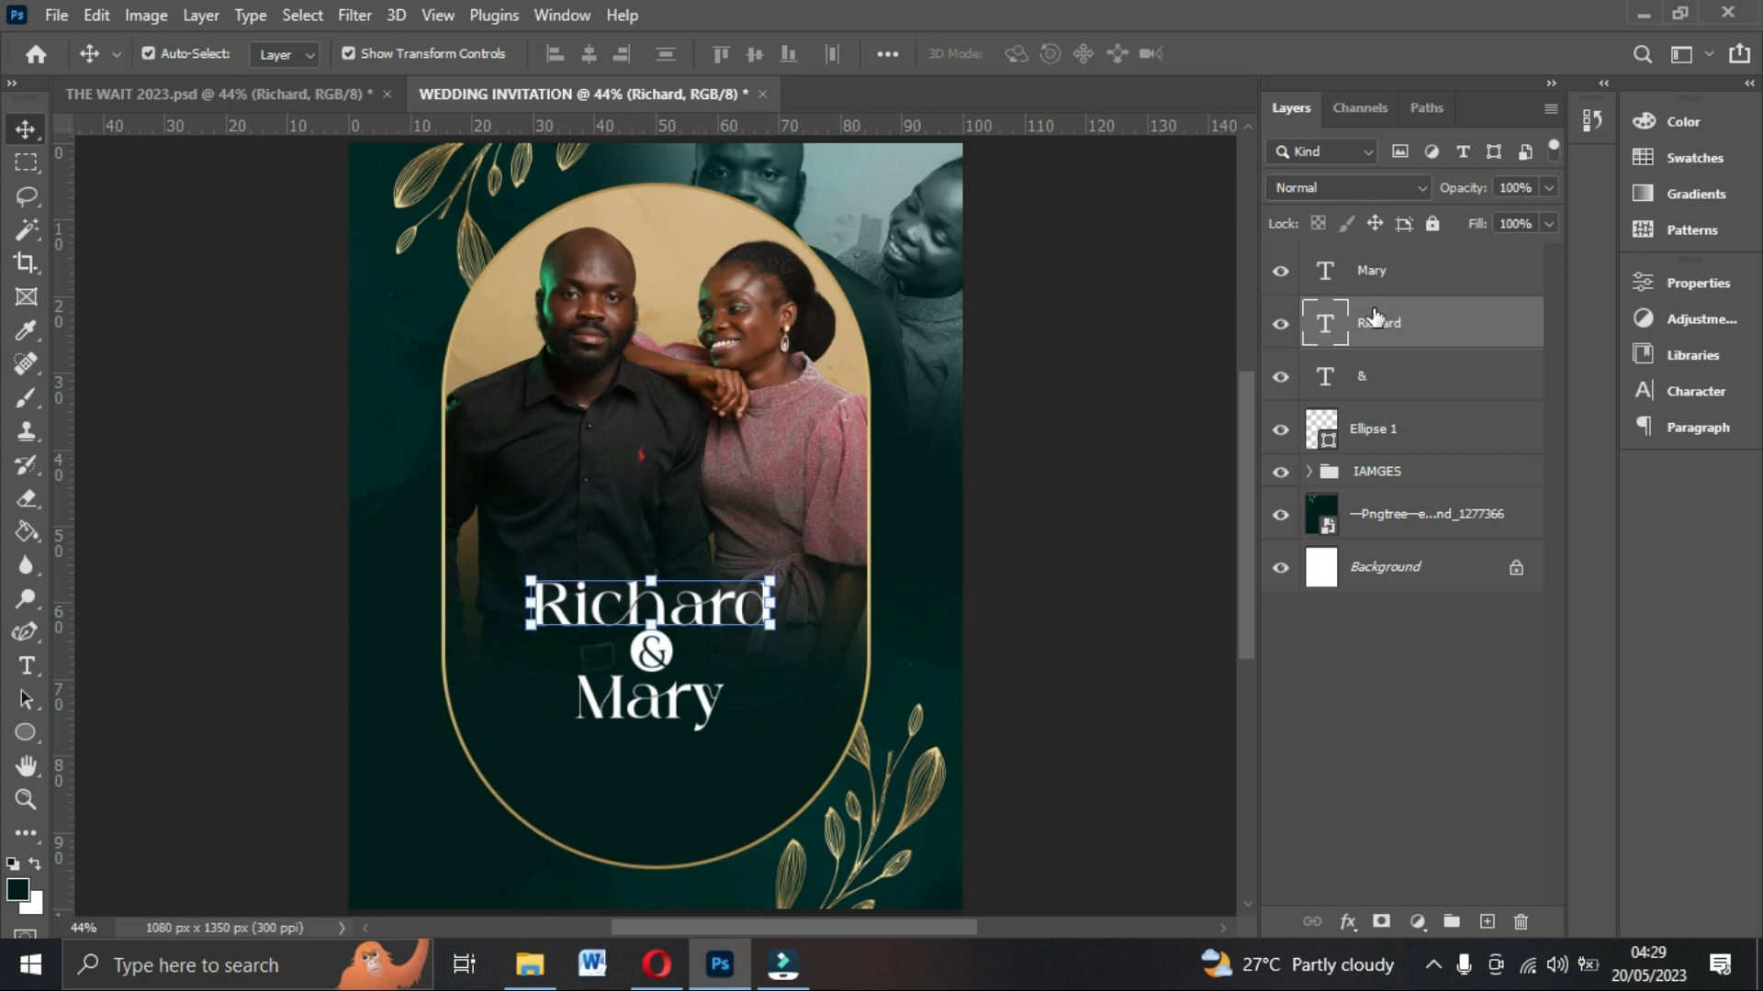
left_click(1411, 401)
left_click(1400, 430, "ctrl")
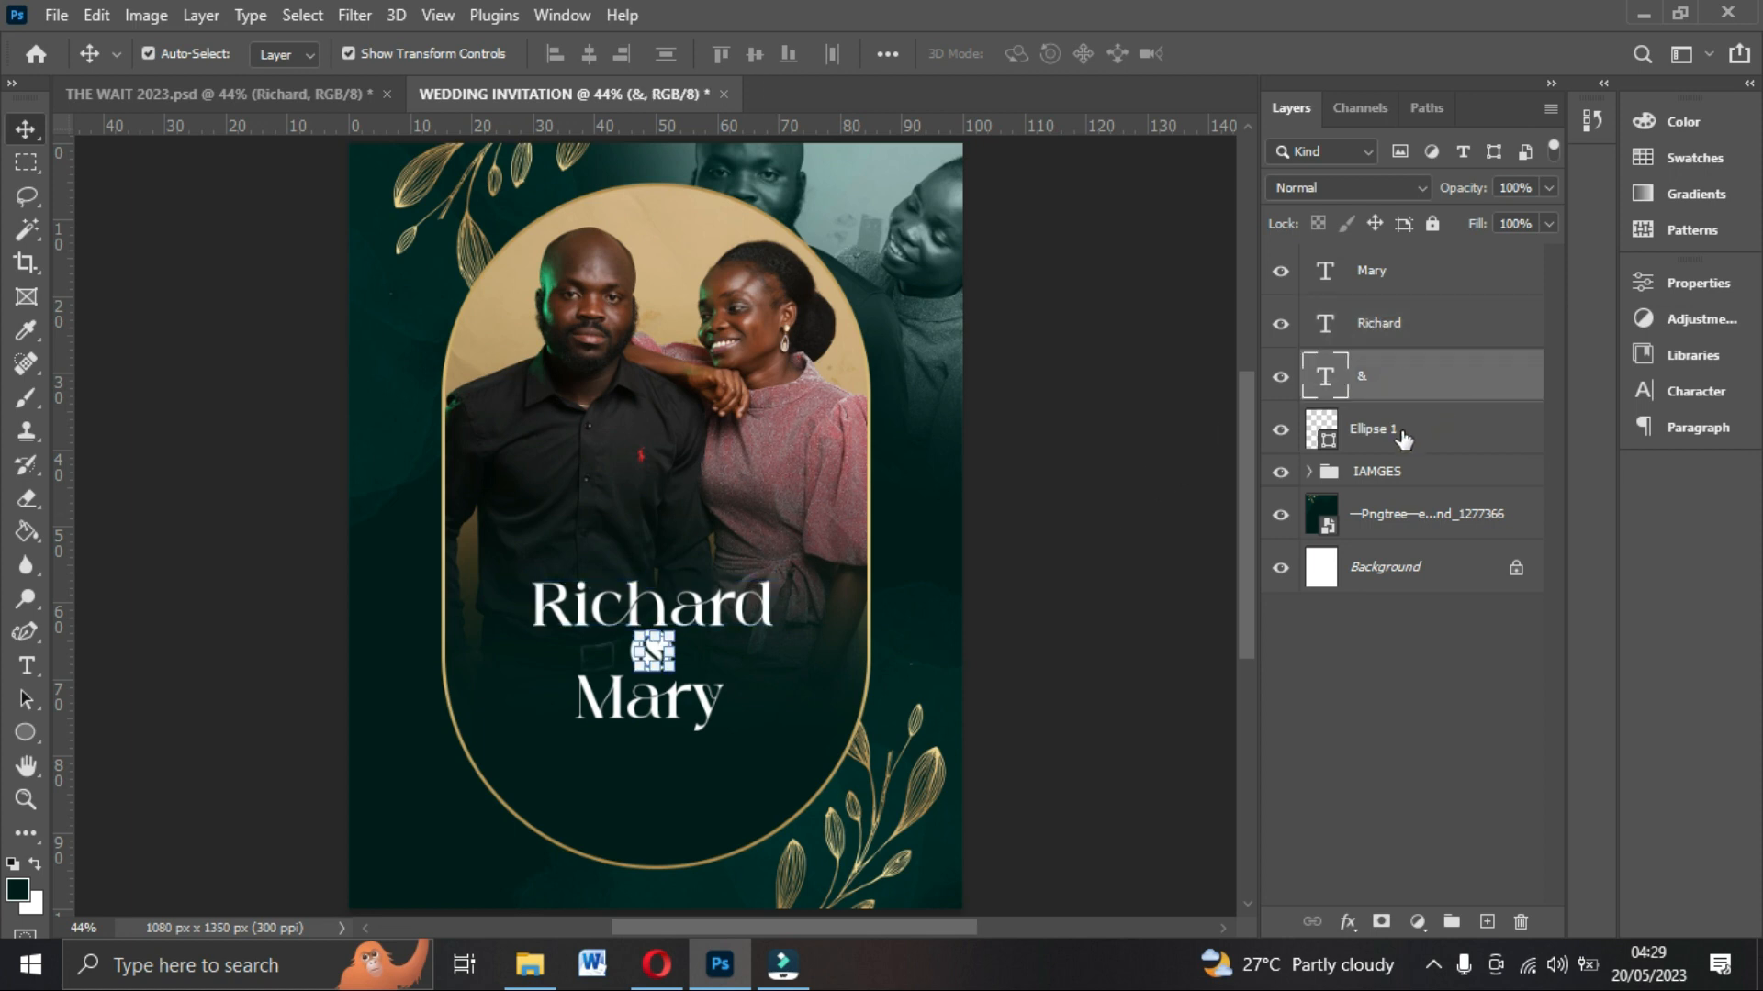
left_click(575, 52)
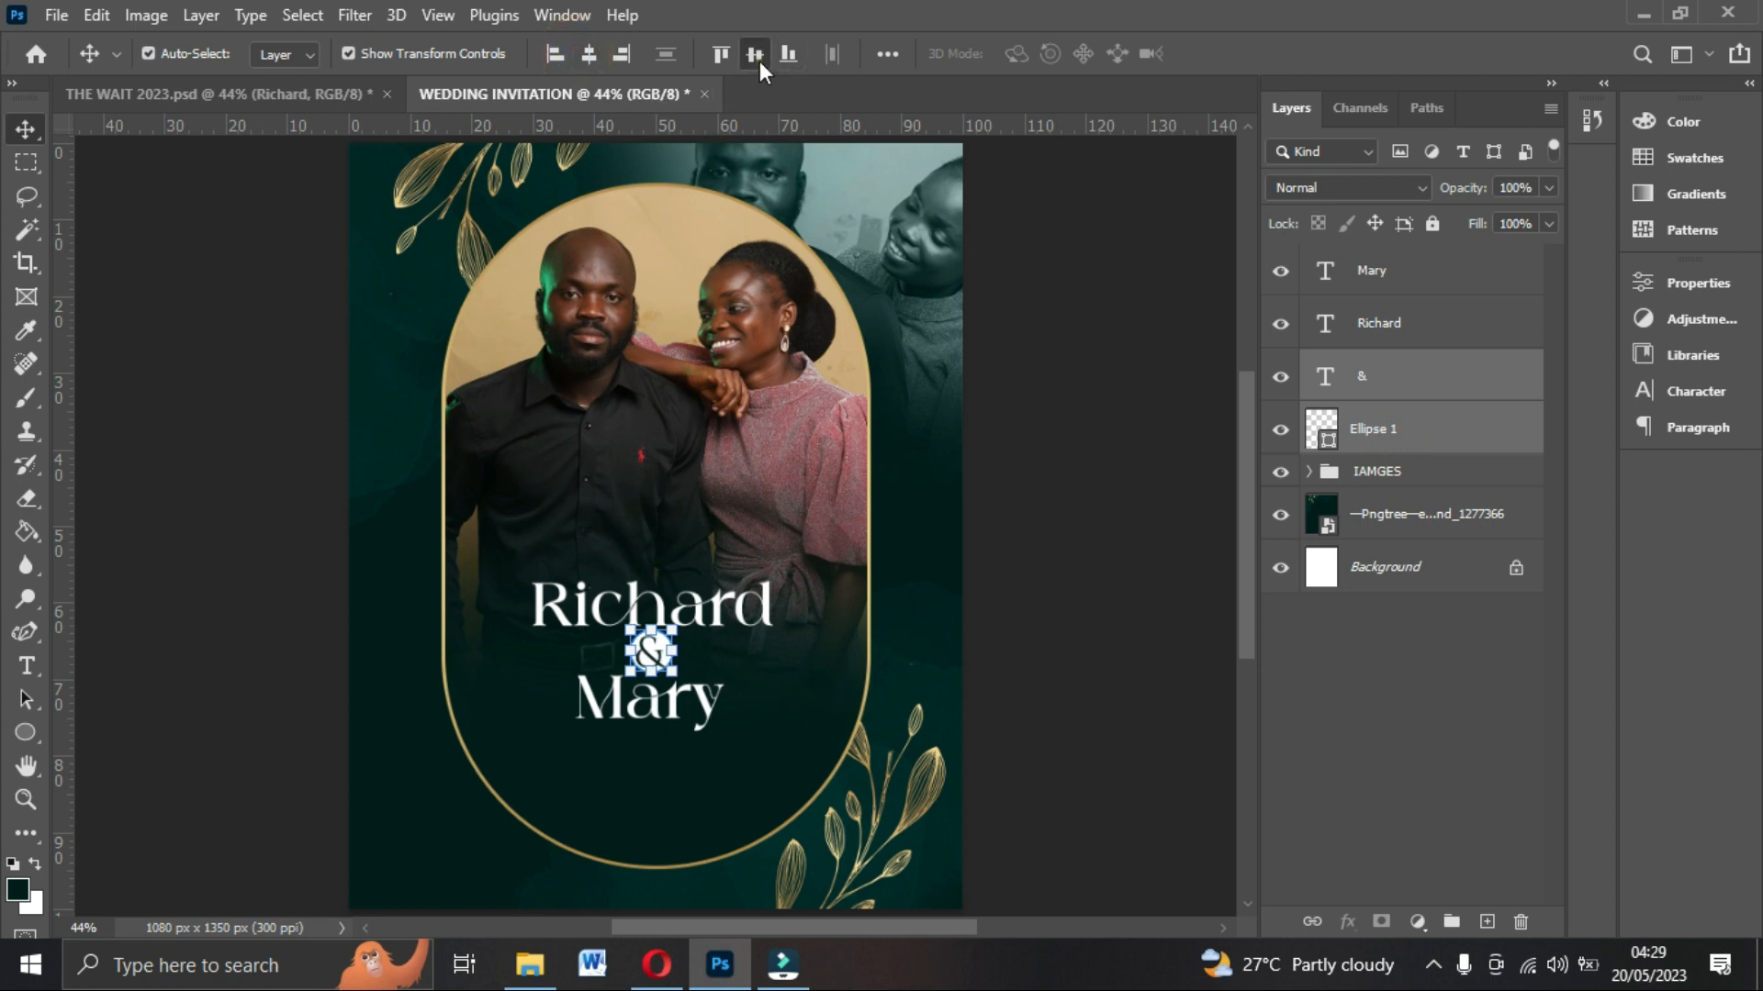
Nudge the Mary text upward toward the ampersand.
left_click(1379, 329)
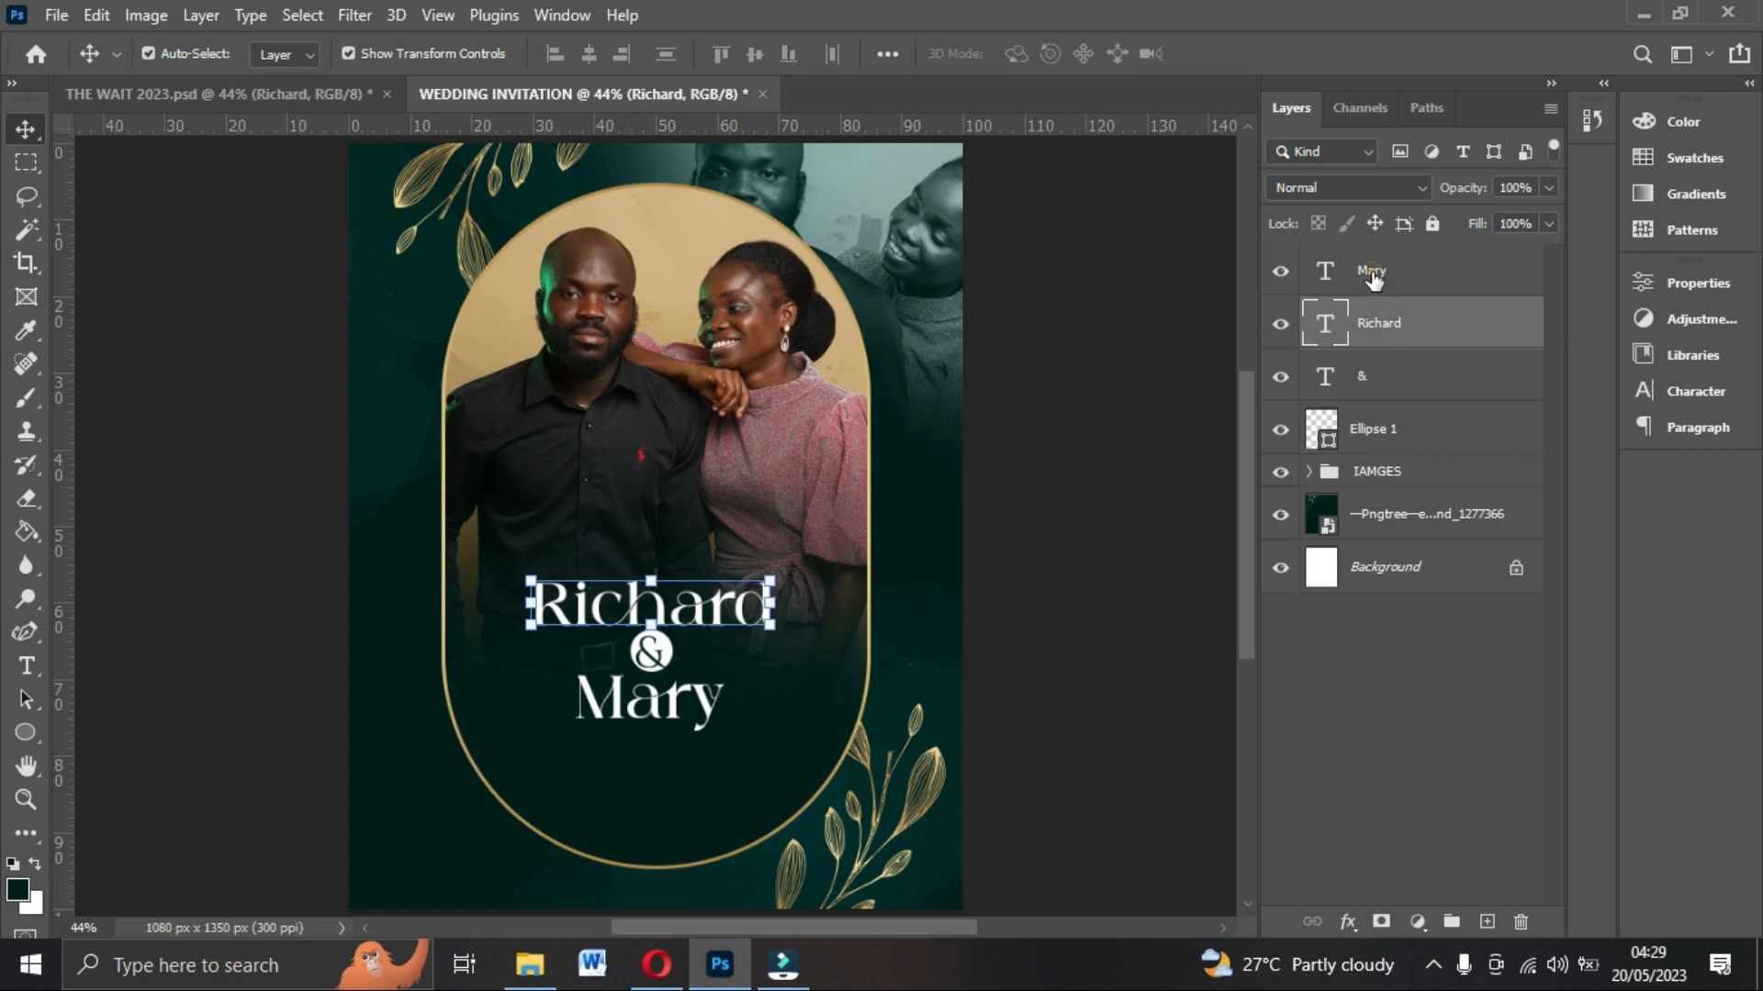
left_click(1373, 278)
key("shift+Up")
key("shift+Up")
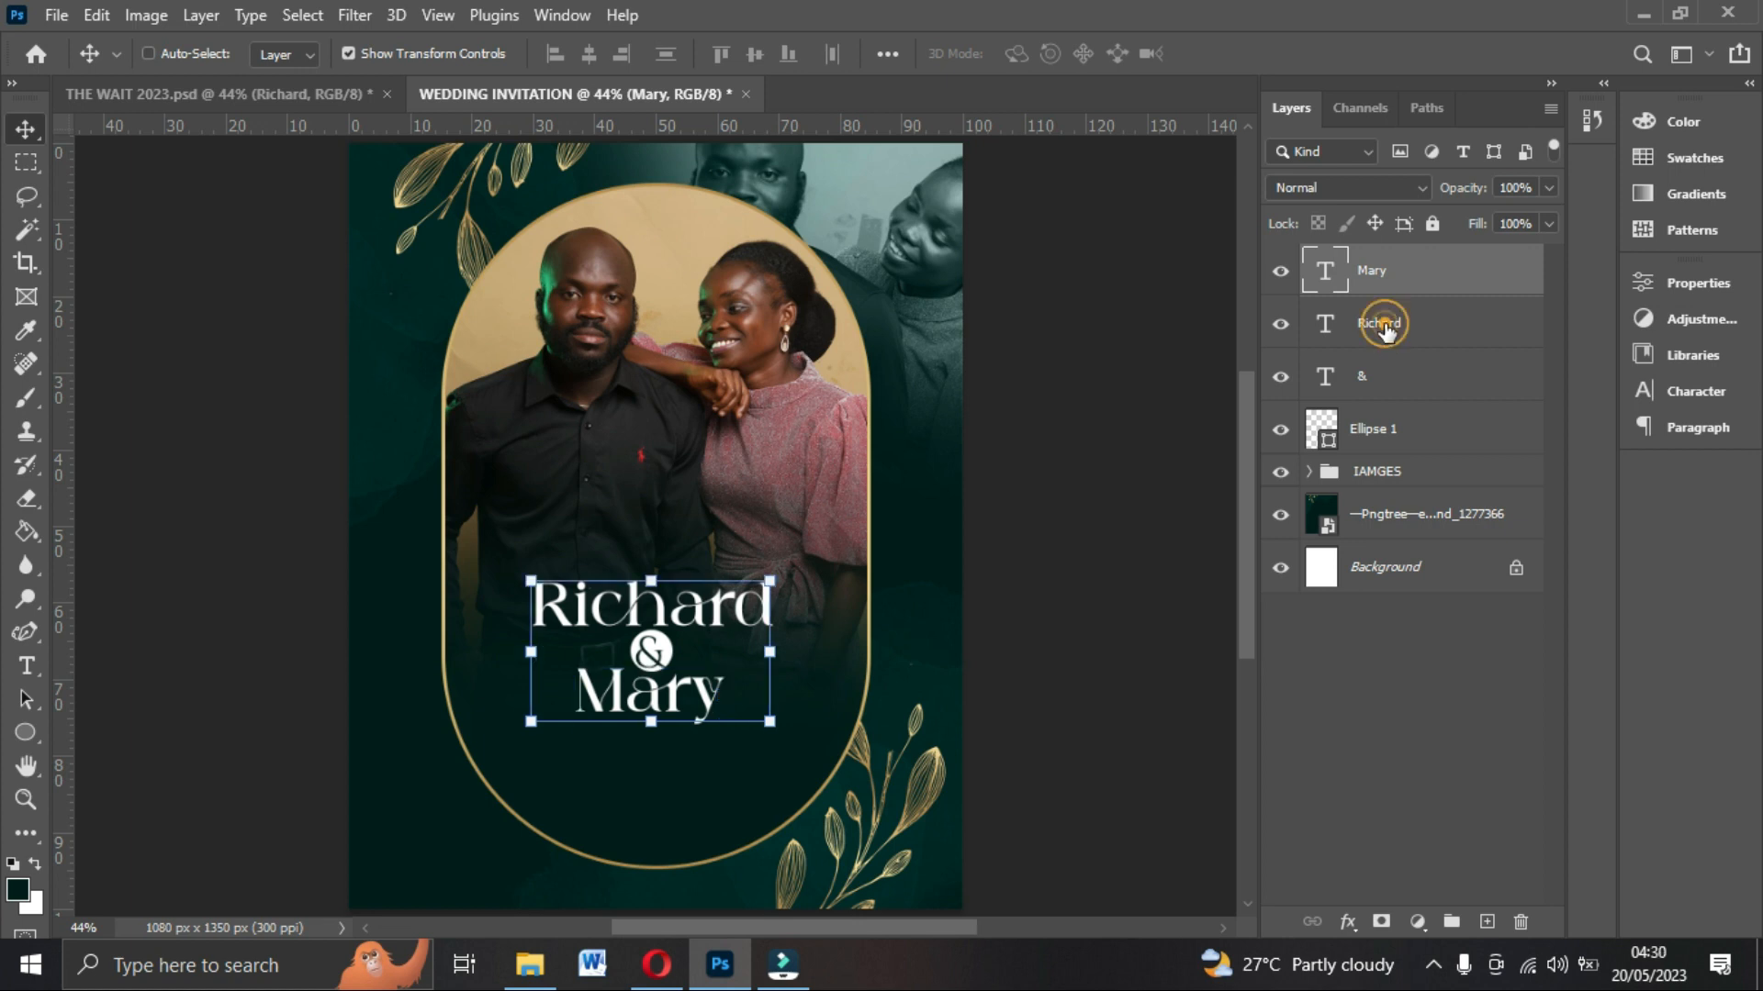
Center both names, the ampersand and the circle horizontally, then move the whole name block upward.
left_click(1382, 329, "shift")
left_click(1377, 376, "shift")
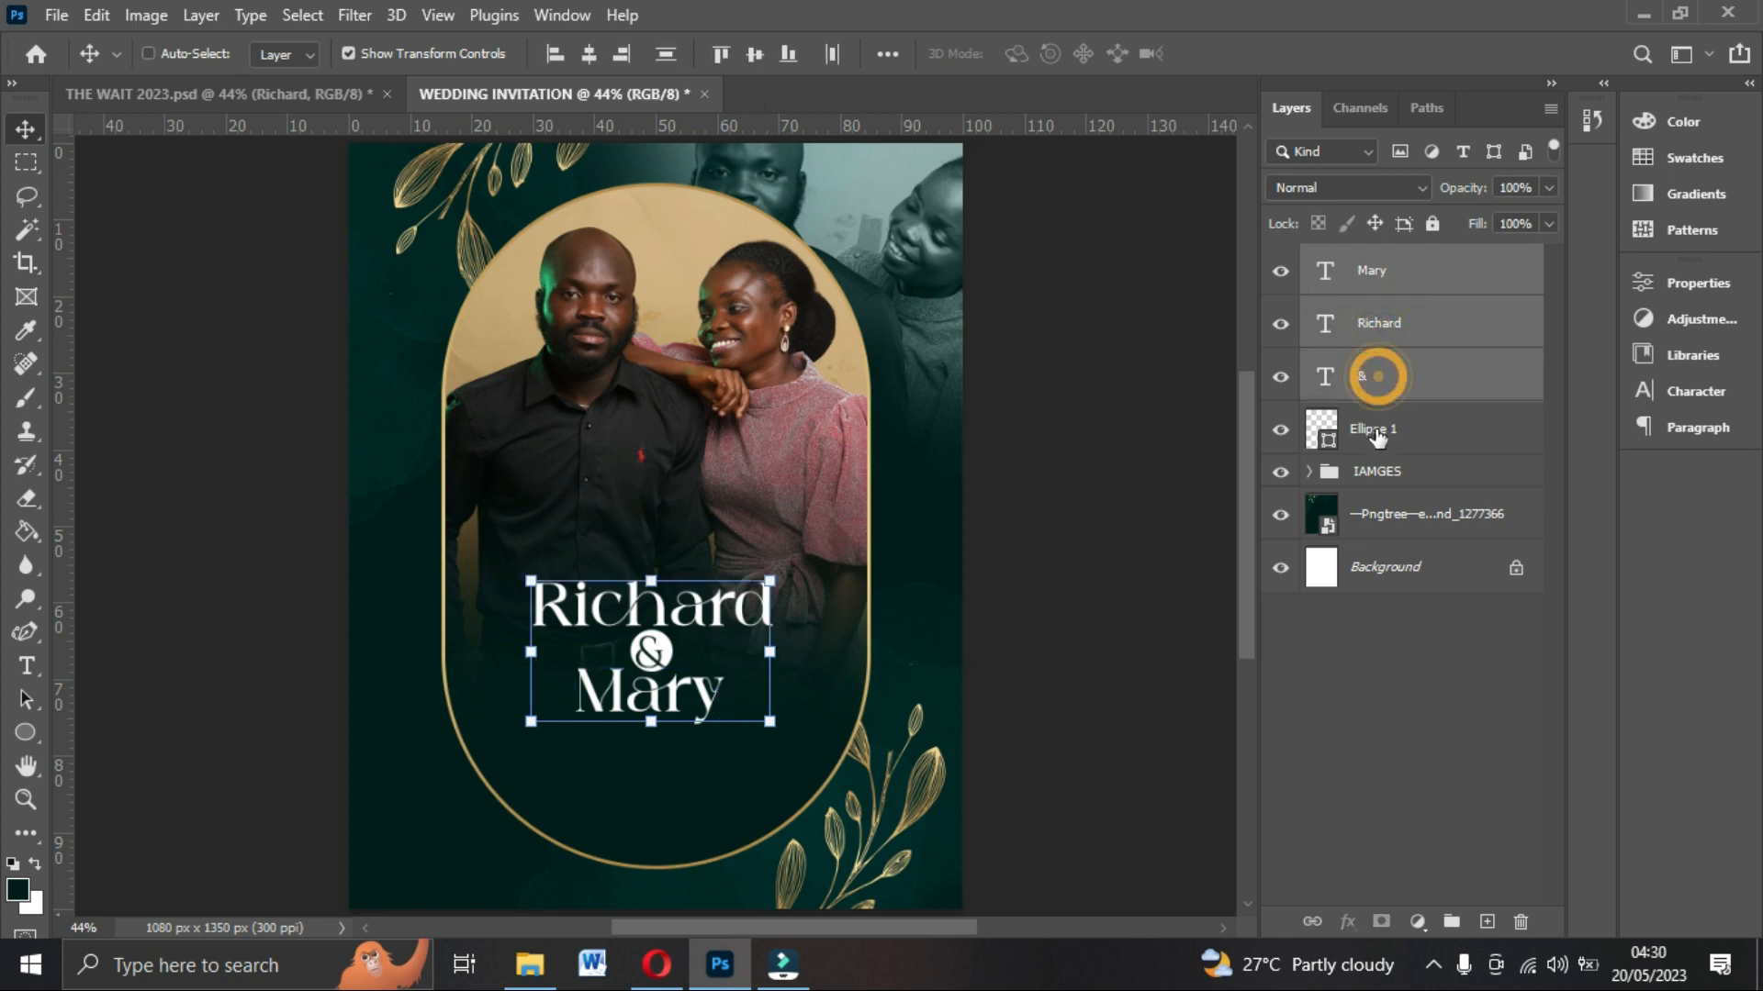
left_click(1375, 428, "shift")
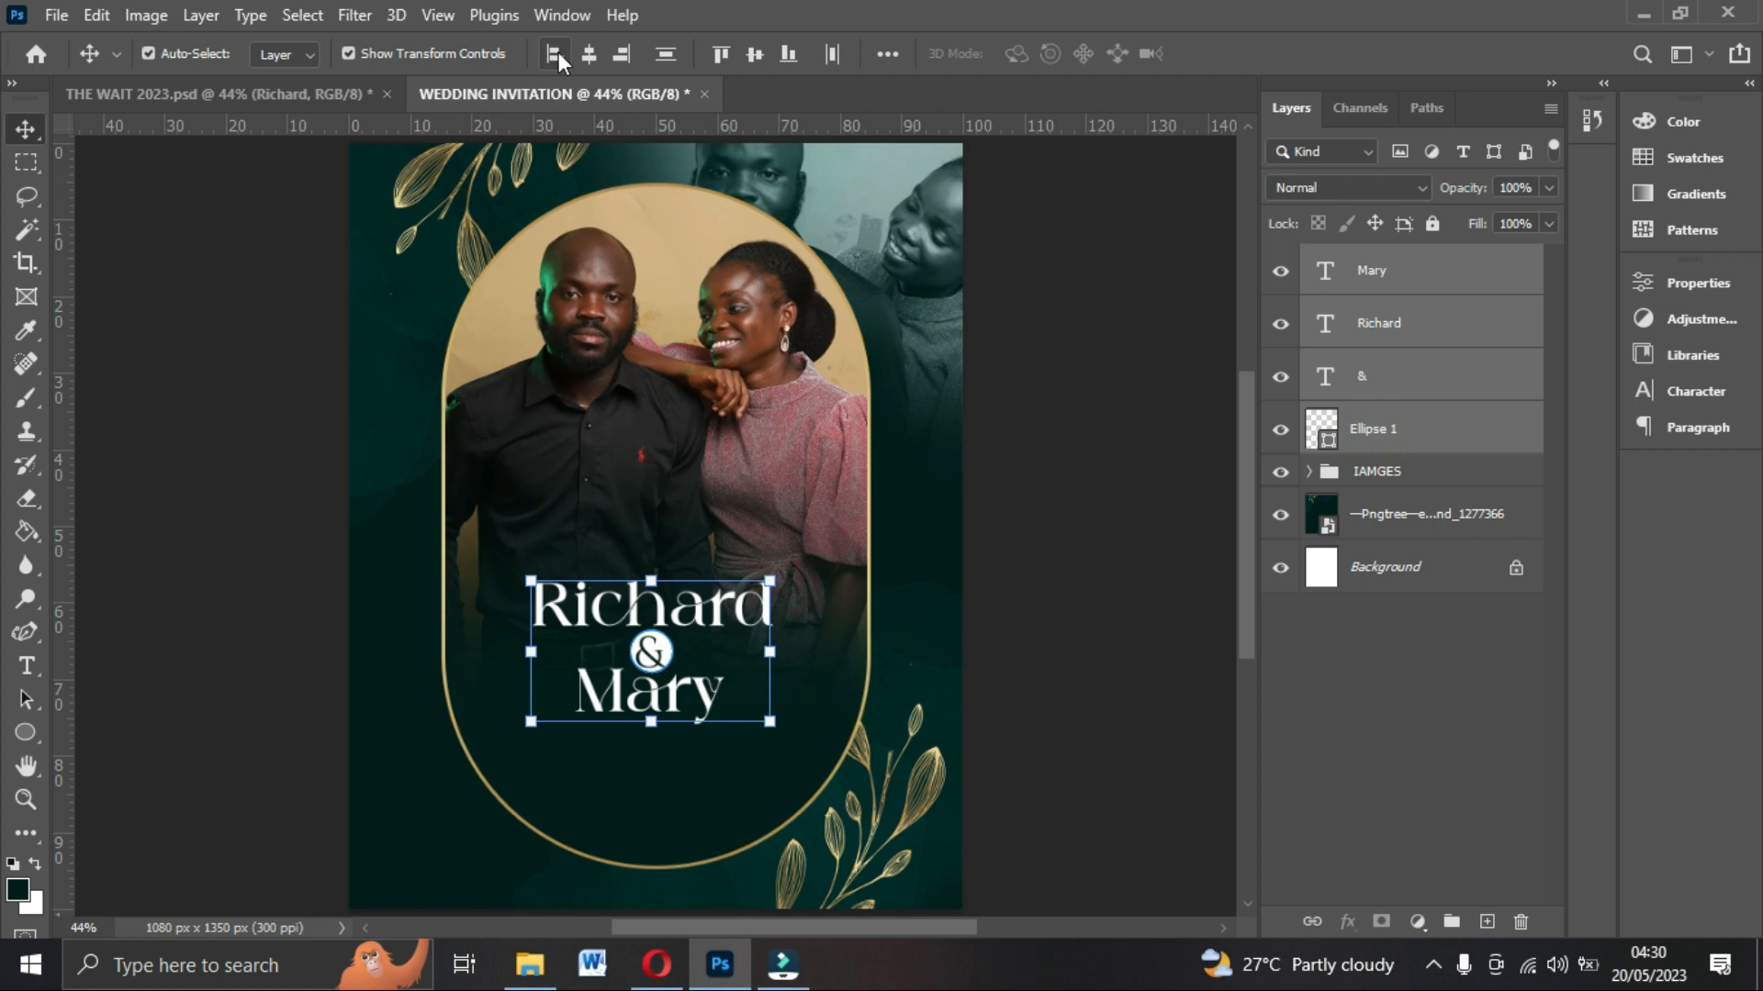
left_click(588, 55)
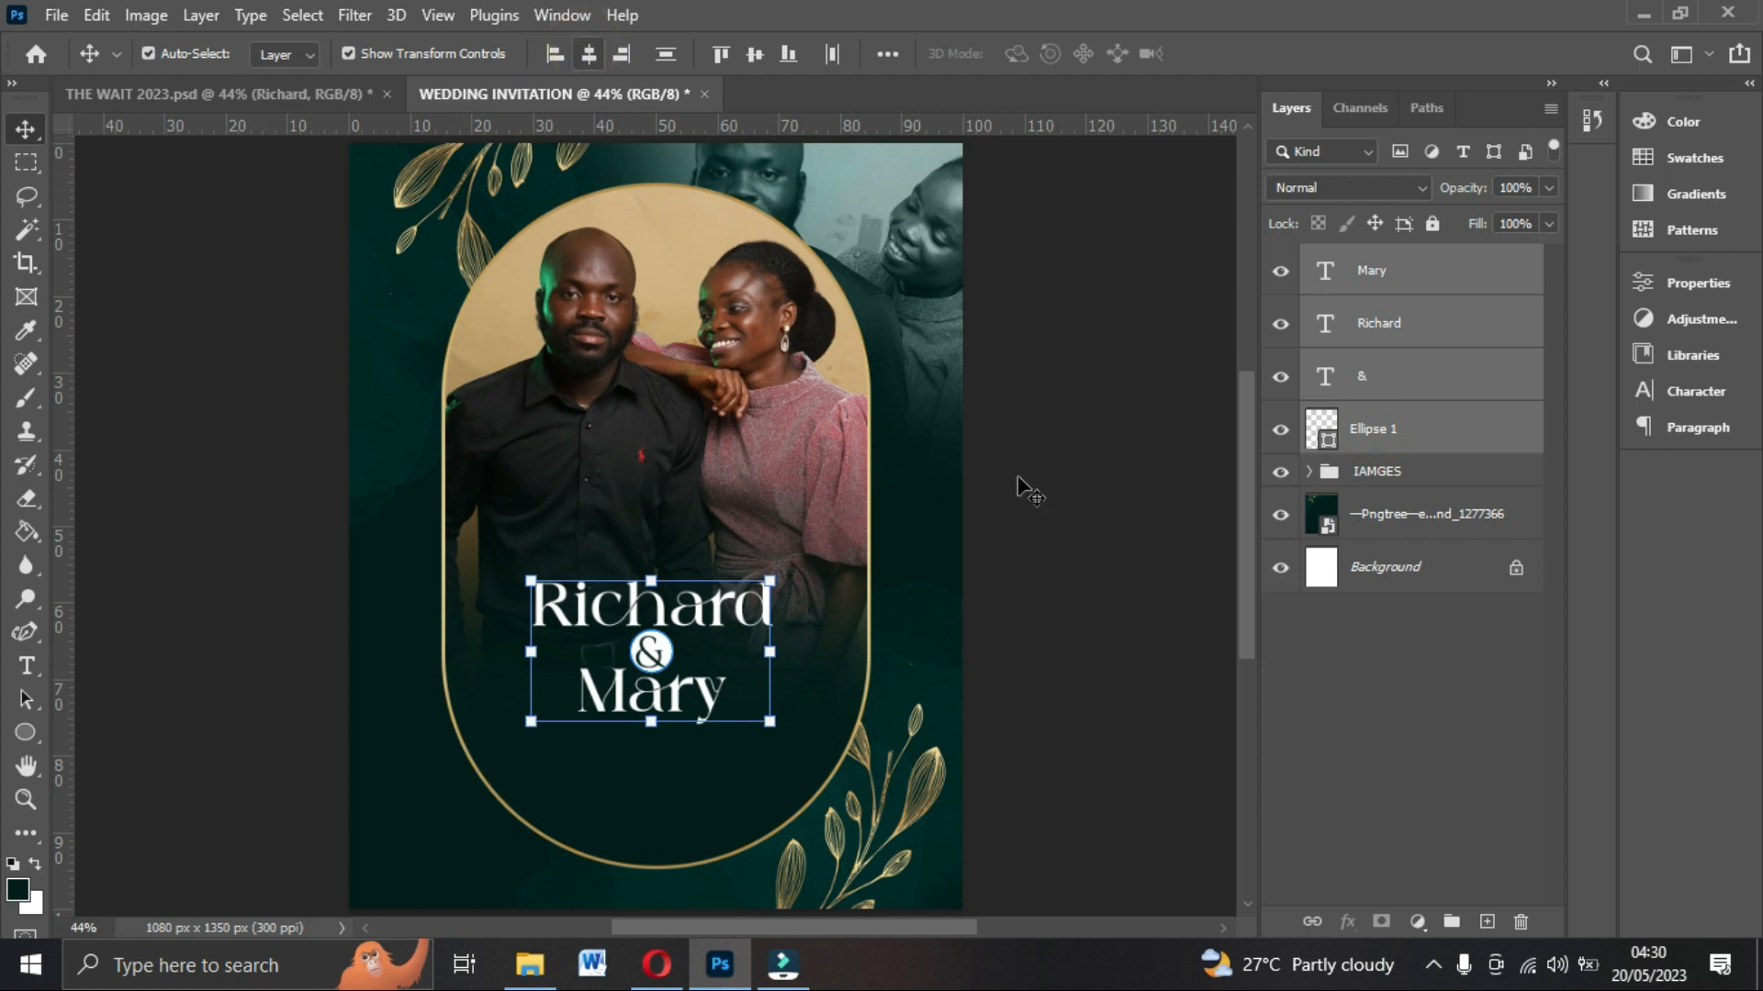
key("shift+Up")
key("shift+Up")
key("shift+Up")
key("shift+Up")
key("shift+Up")
key("shift+Up")
key("shift+Up")
key("shift+Up")
key("shift+Up")
key("shift+Up")
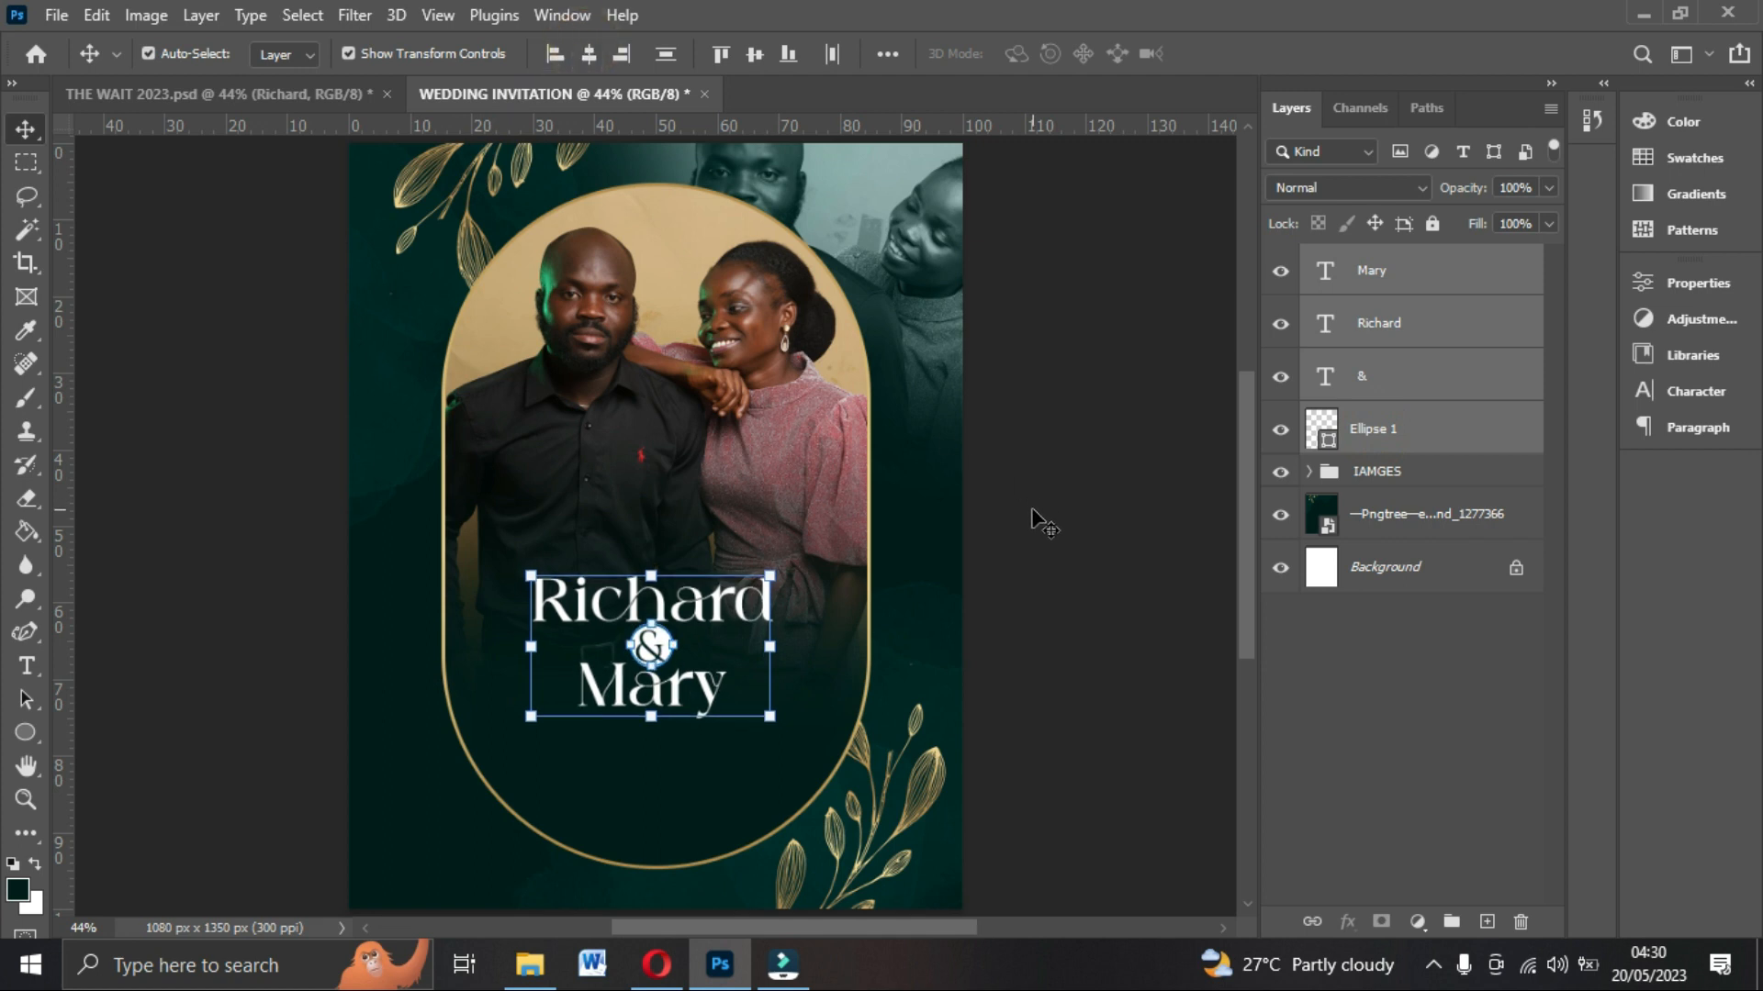
key("Up")
key("Up")
key("Up")
key("Up")
key("Up")
key("Up")
key("Up")
key("Up")
key("Up")
key("Up")
key("Up")
key("Up")
key("Up")
key("Up")
key("Up")
key("Up")
key("Up")
key("Up")
key("Up")
key("Up")
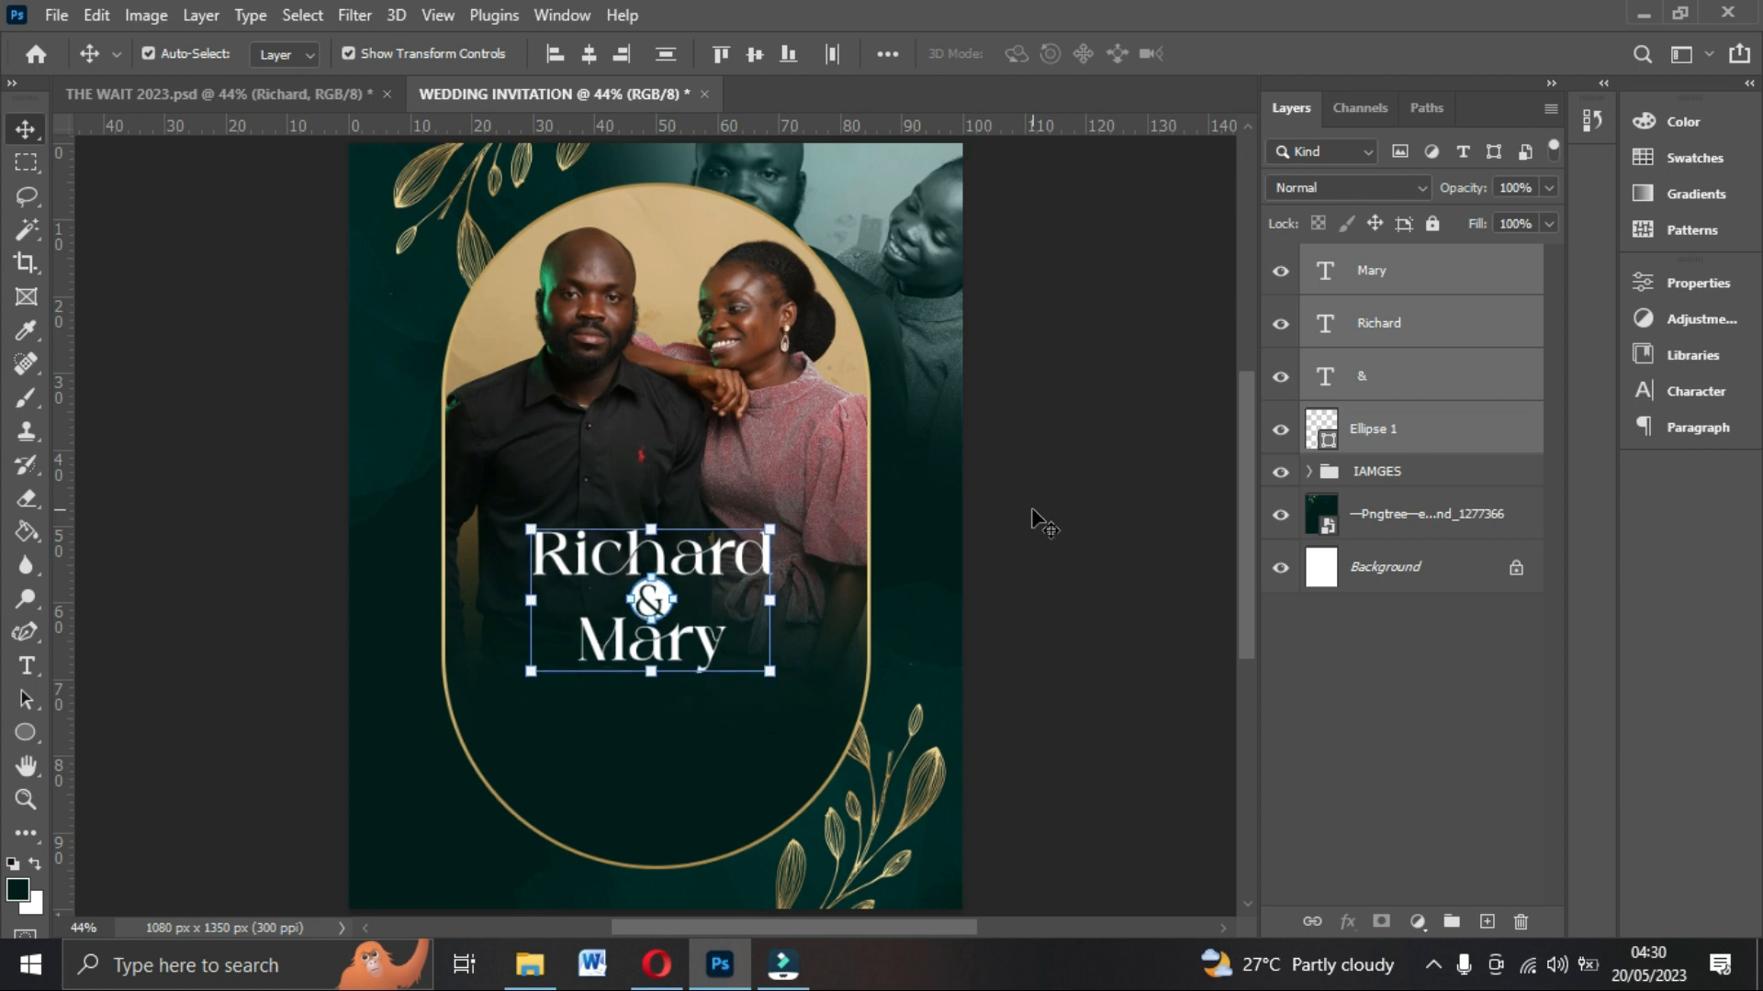
Compare the name block with the reference design and nudge it slightly further up.
left_click(209, 91)
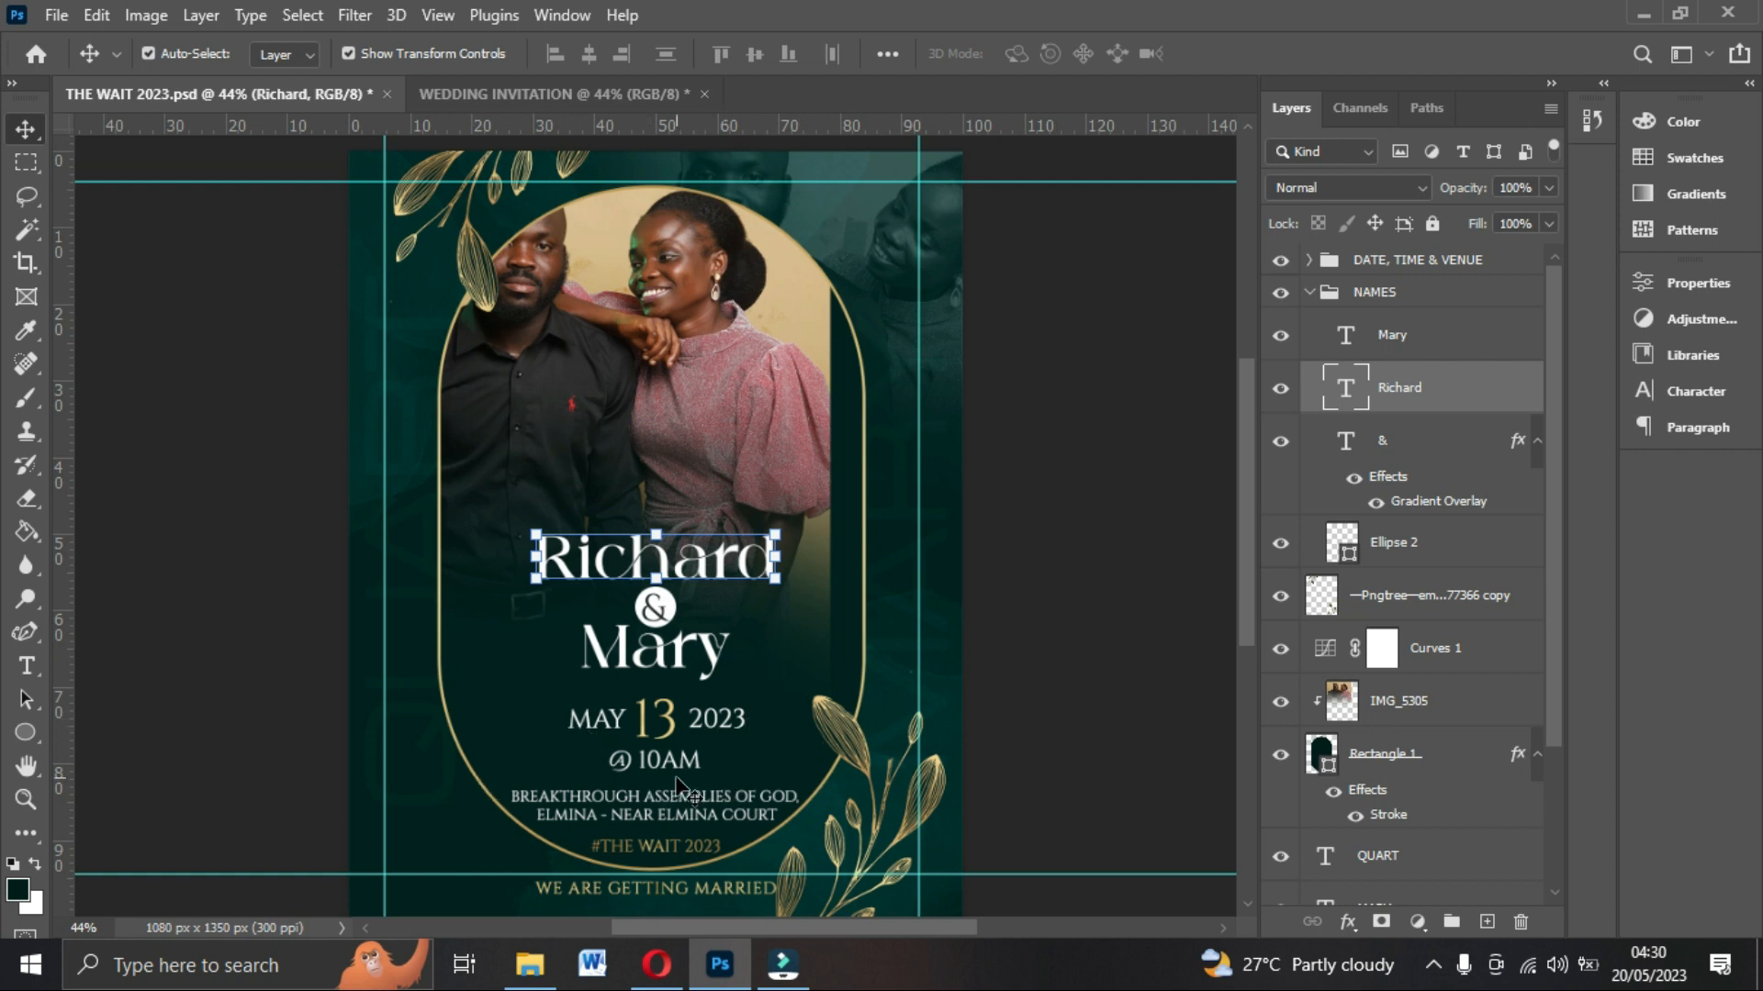
left_click(585, 96)
key("Up")
key("Up")
key("Up")
key("Up")
key("Up")
key("Up")
key("Up")
key("Up")
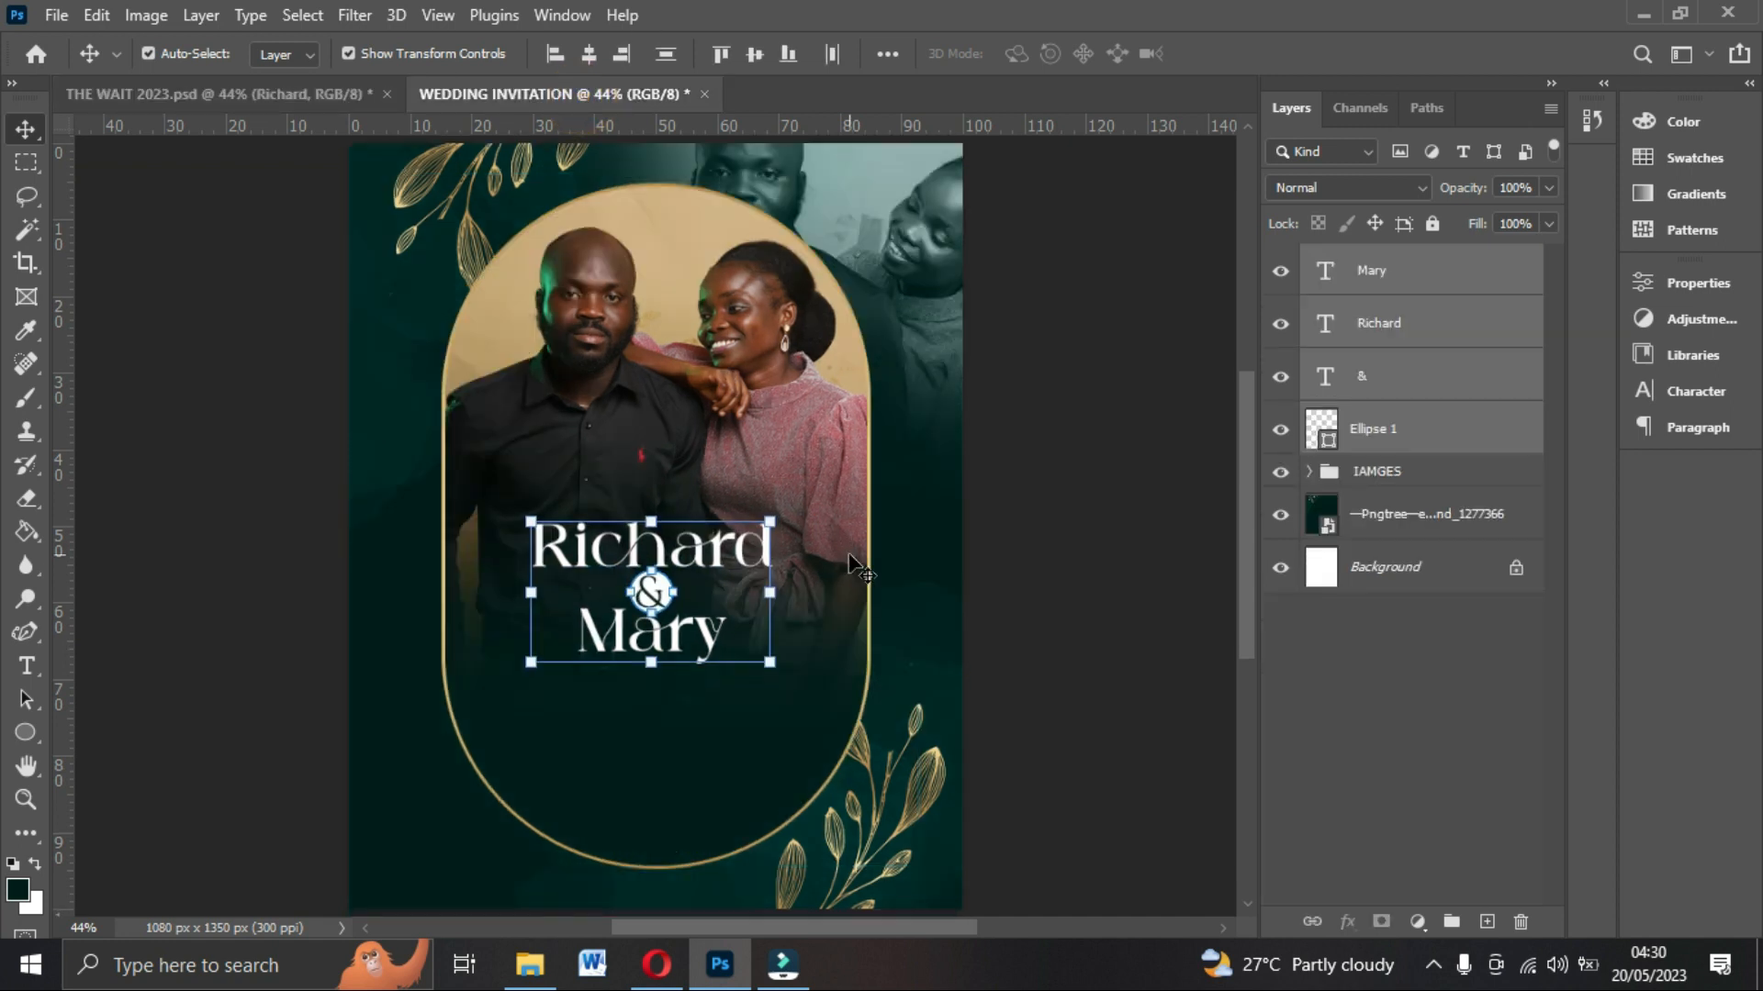
left_click(980, 533)
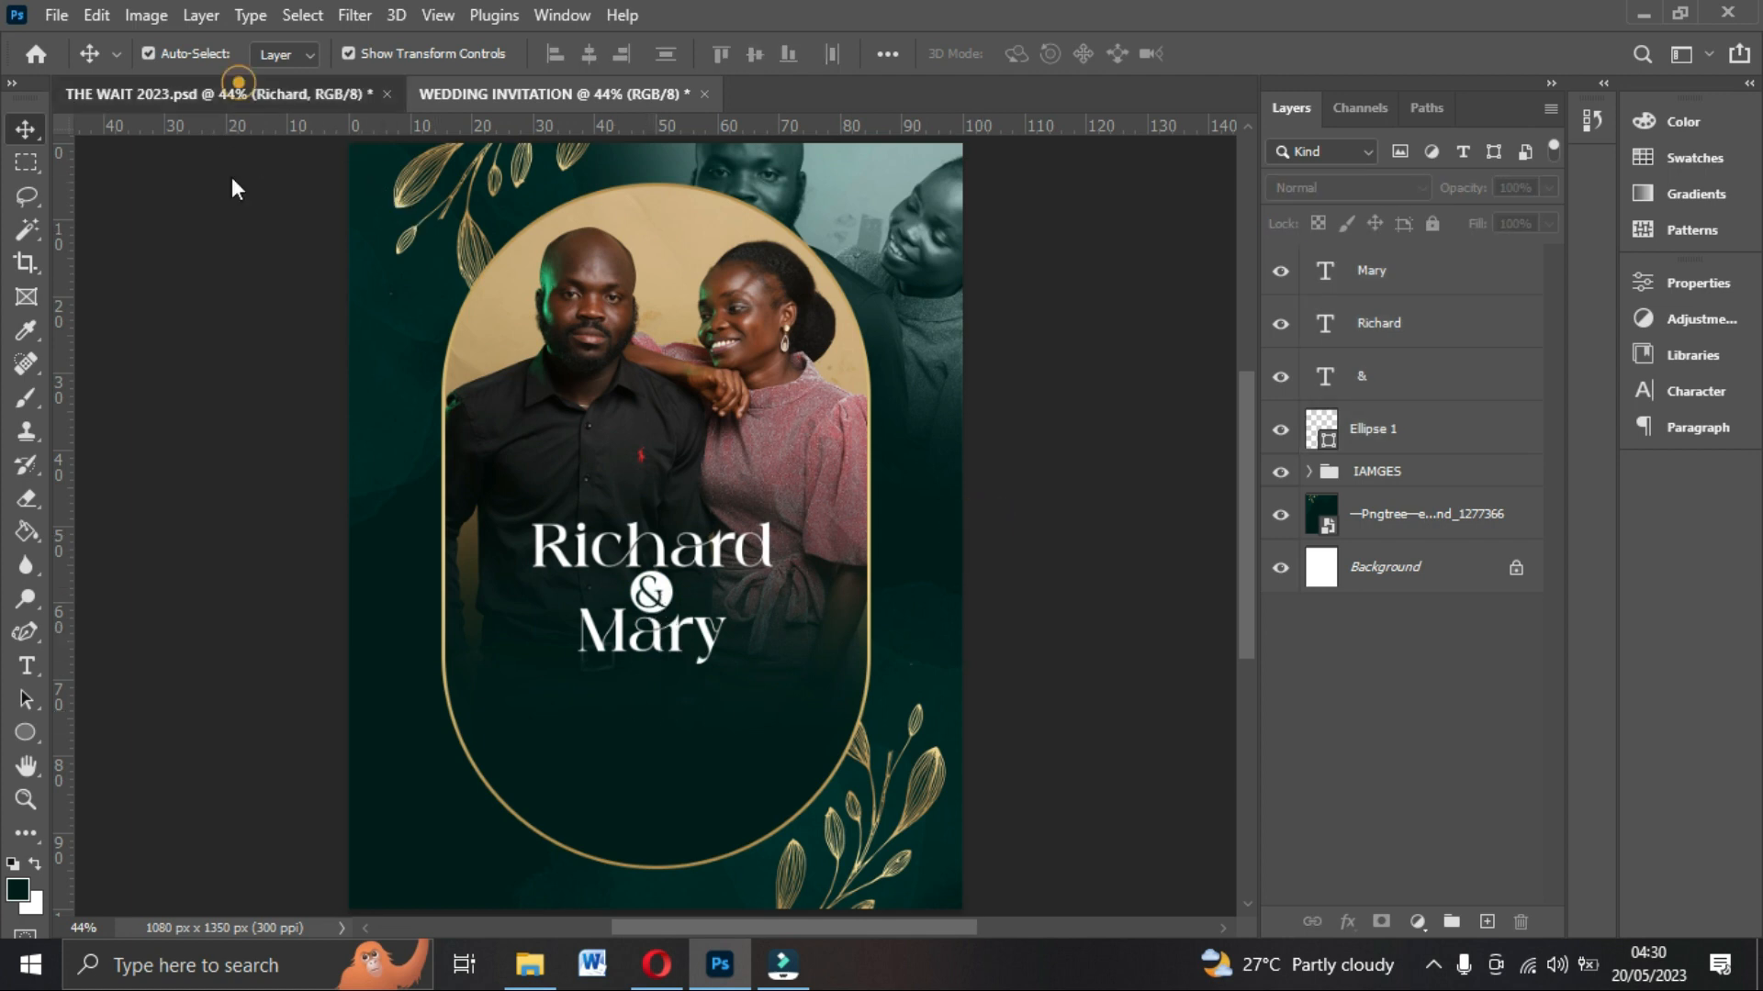
left_click(229, 94)
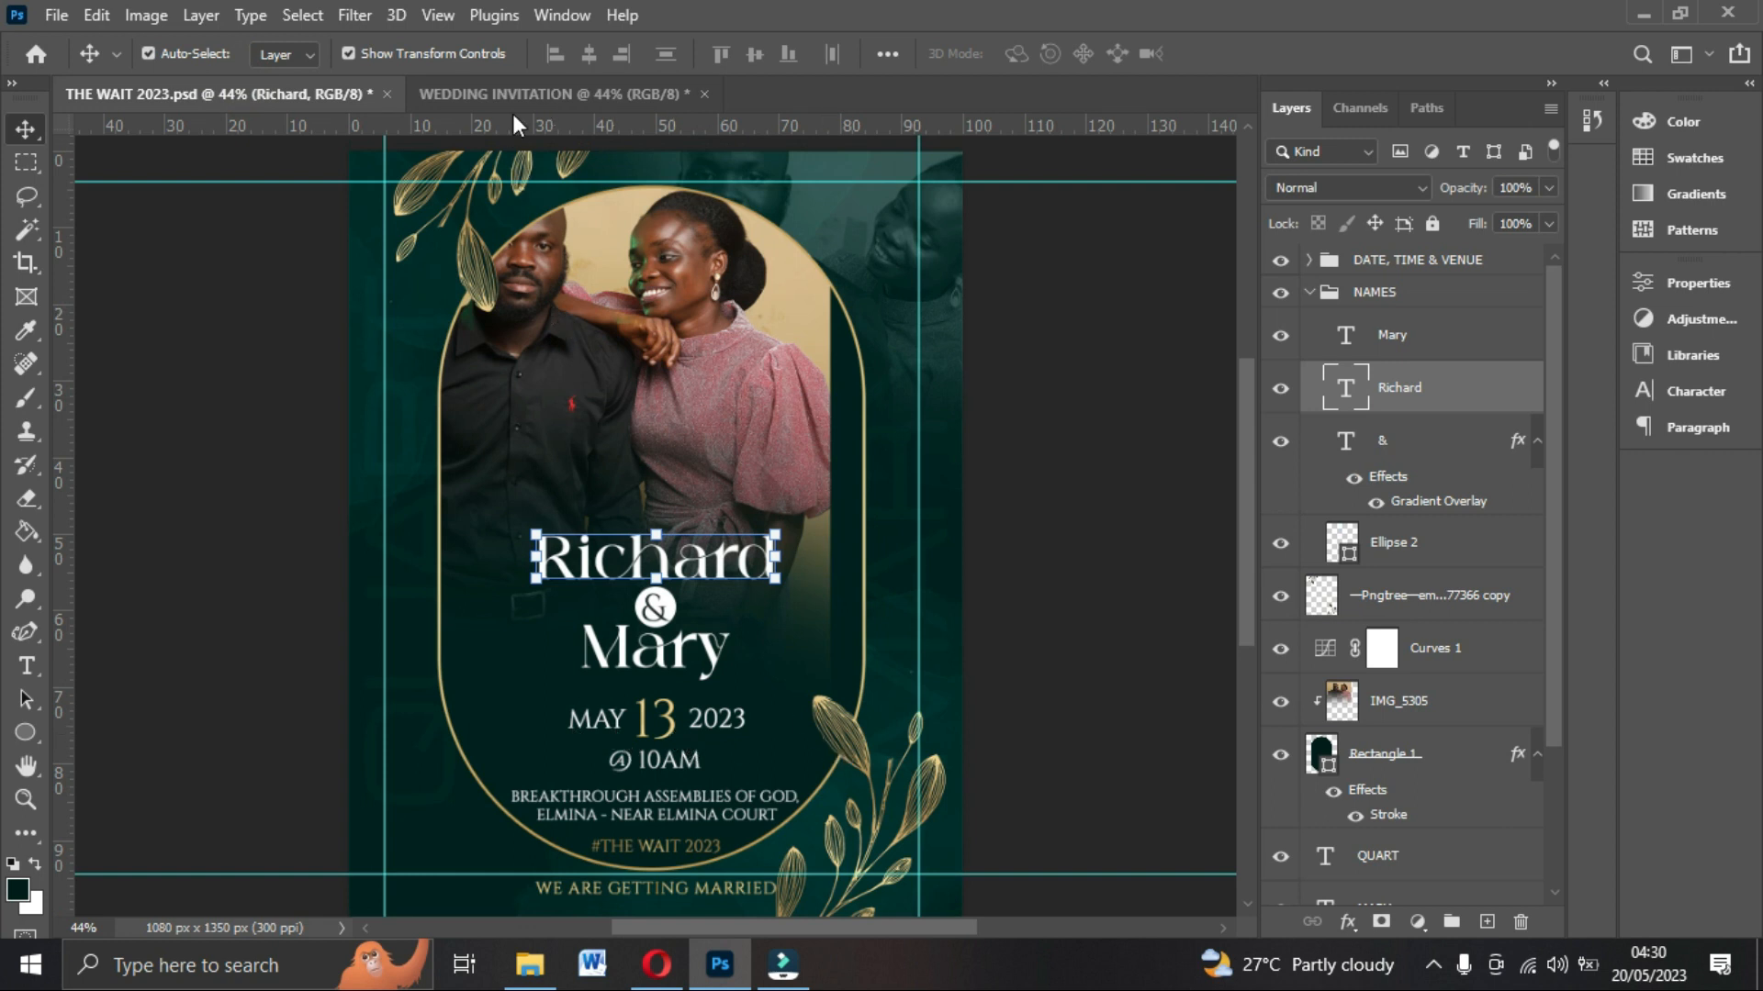
left_click(520, 83)
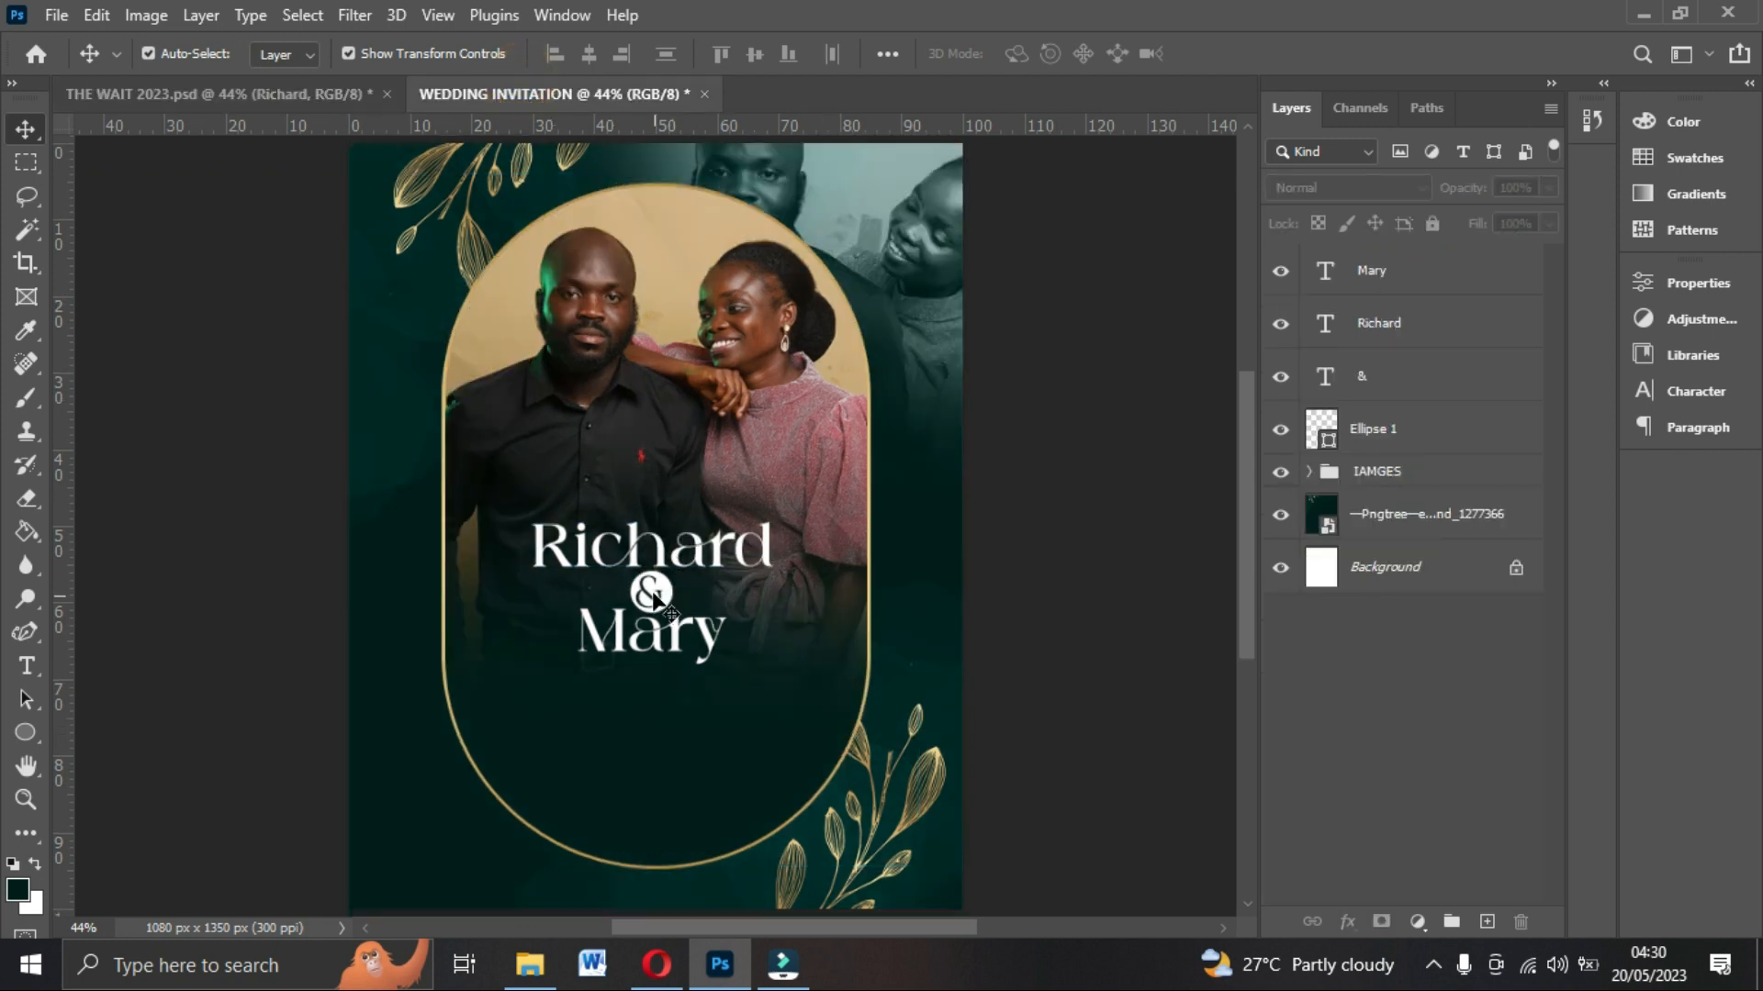
Duplicate the ampersand text and move the copy below the names inside the arch.
left_click(654, 596)
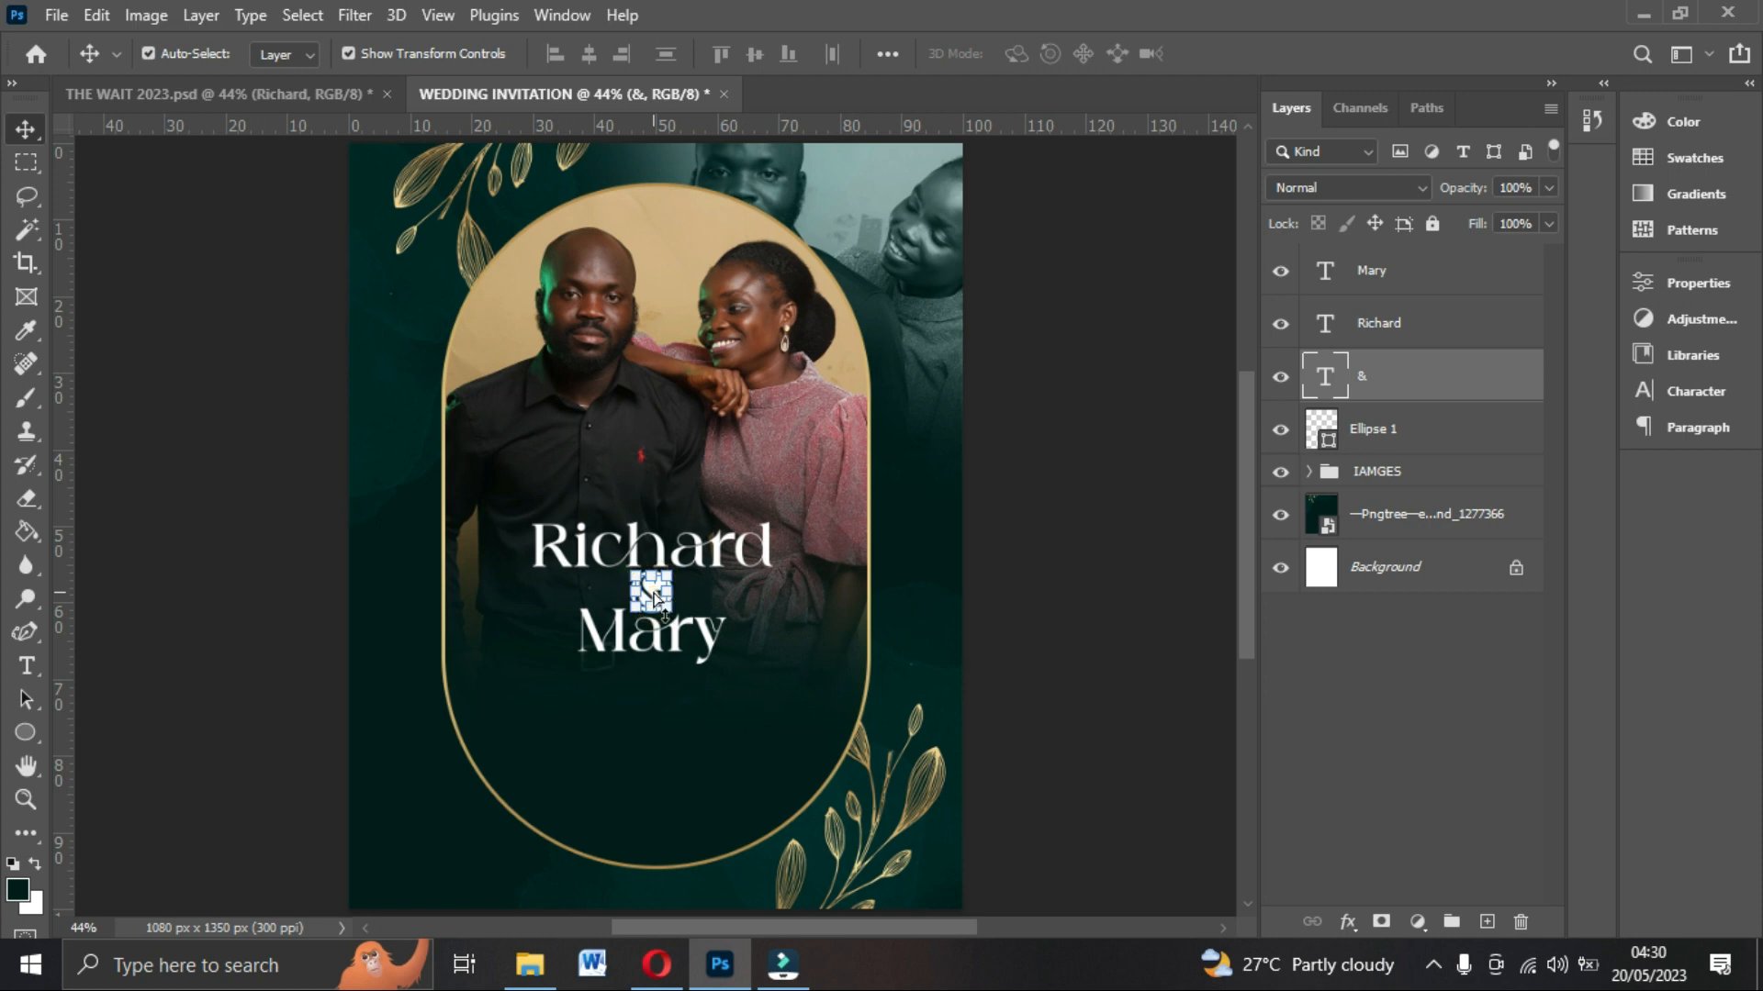
key("ctrl+j")
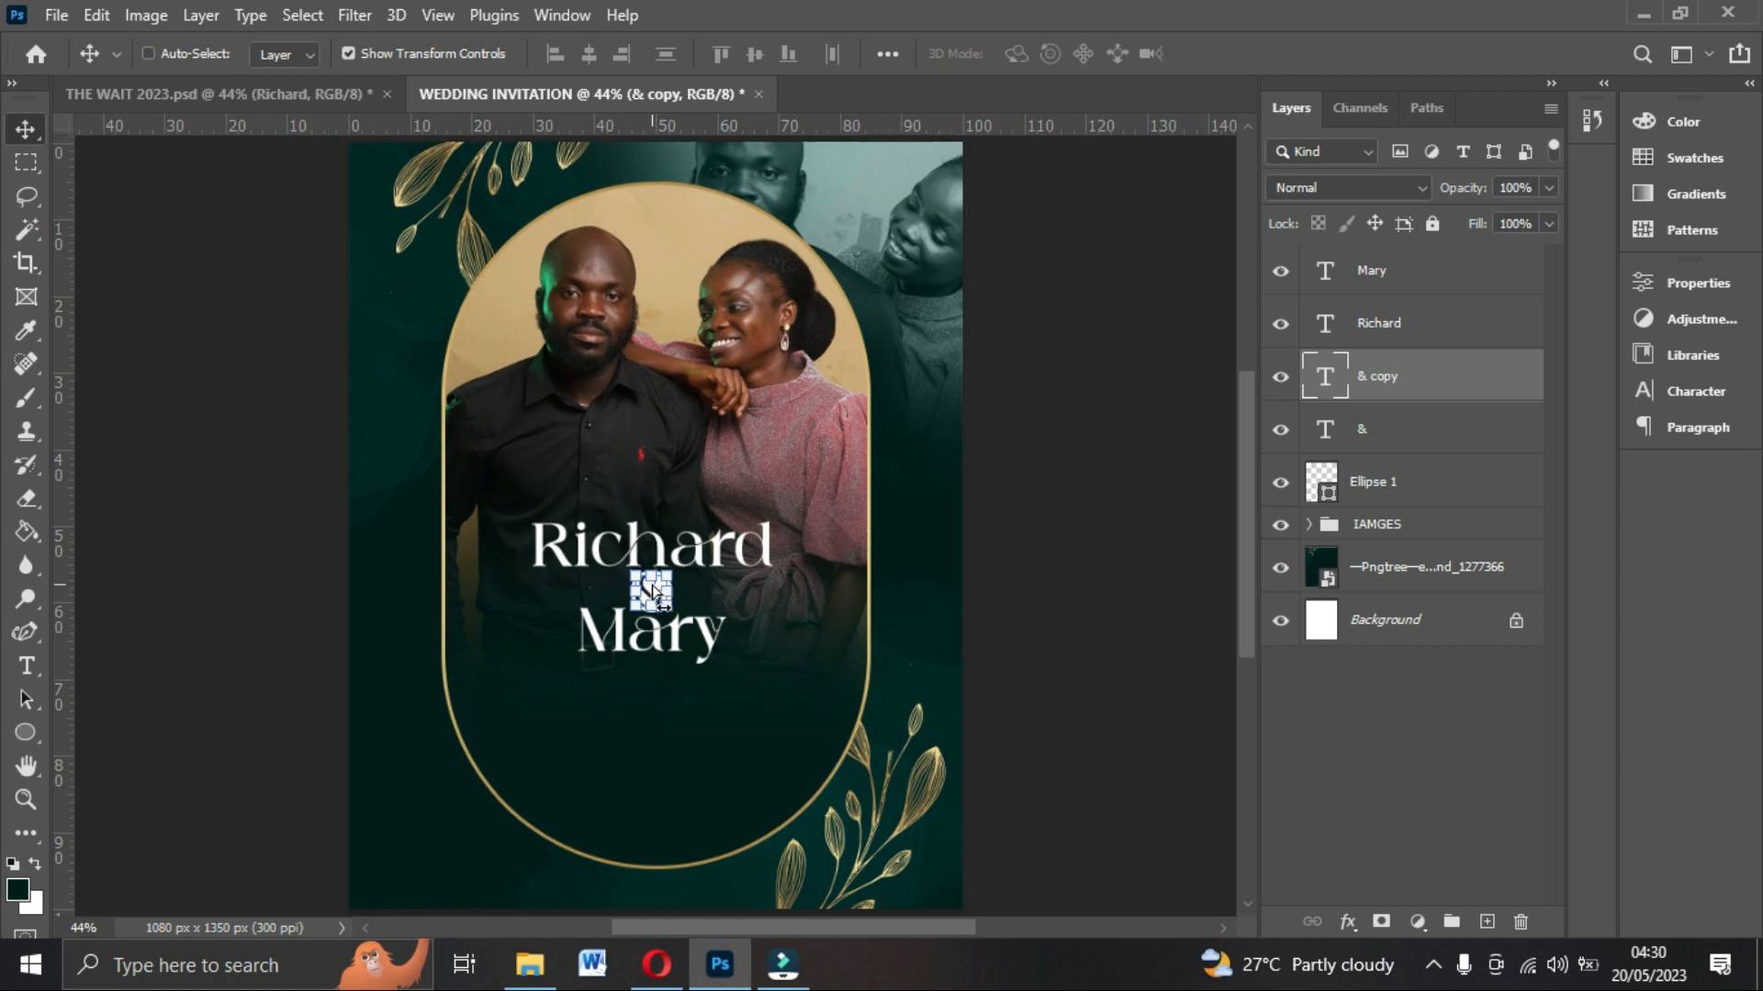
key("ctrl+plus")
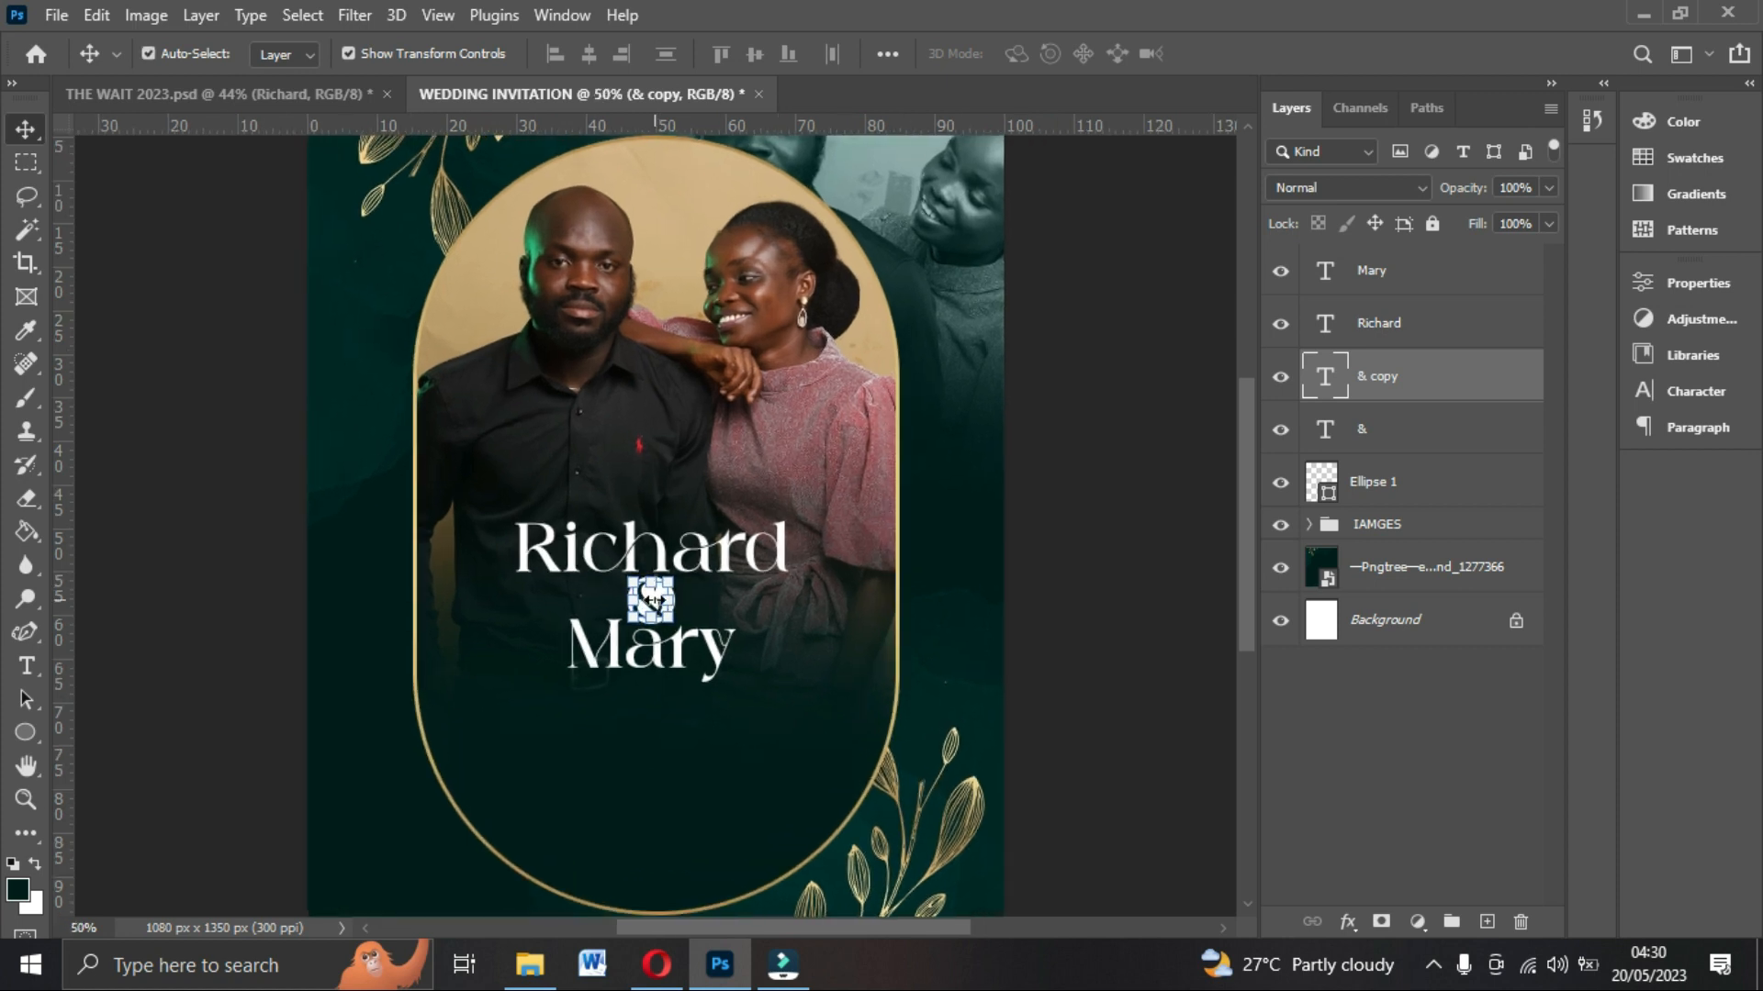
key("ctrl+plus")
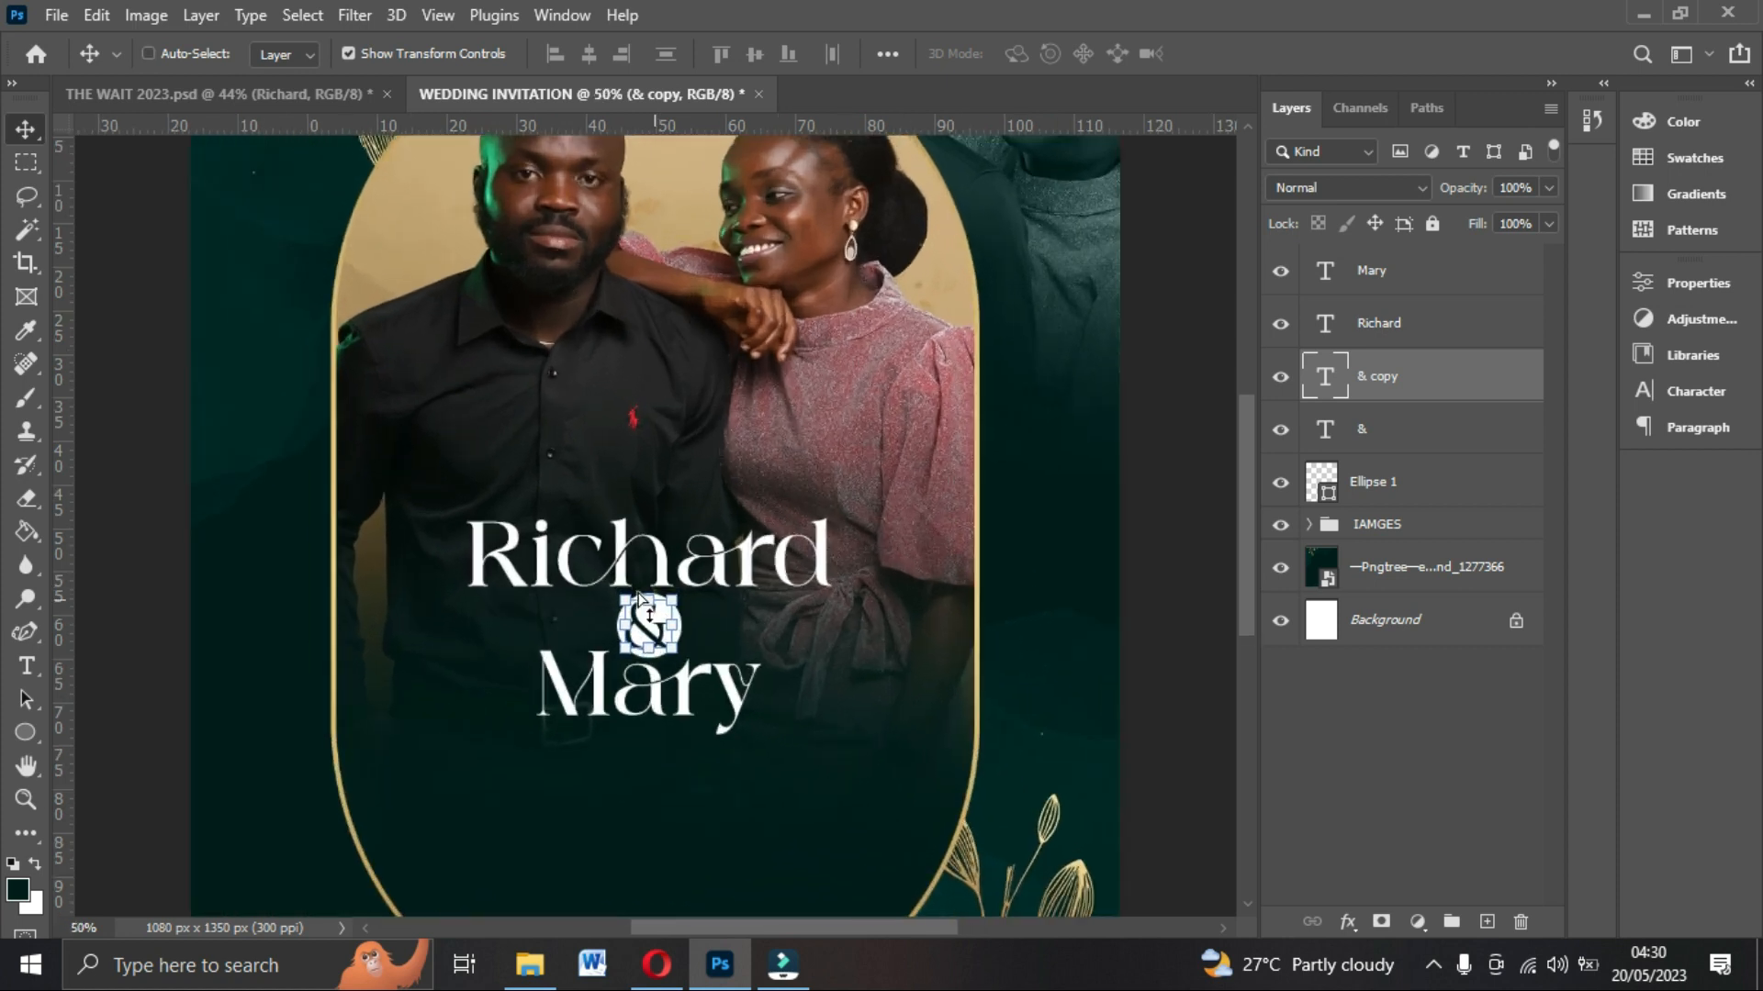
key("ctrl+plus")
scroll(654, 517, "down", 1)
left_click_drag(647, 468, 554, 686)
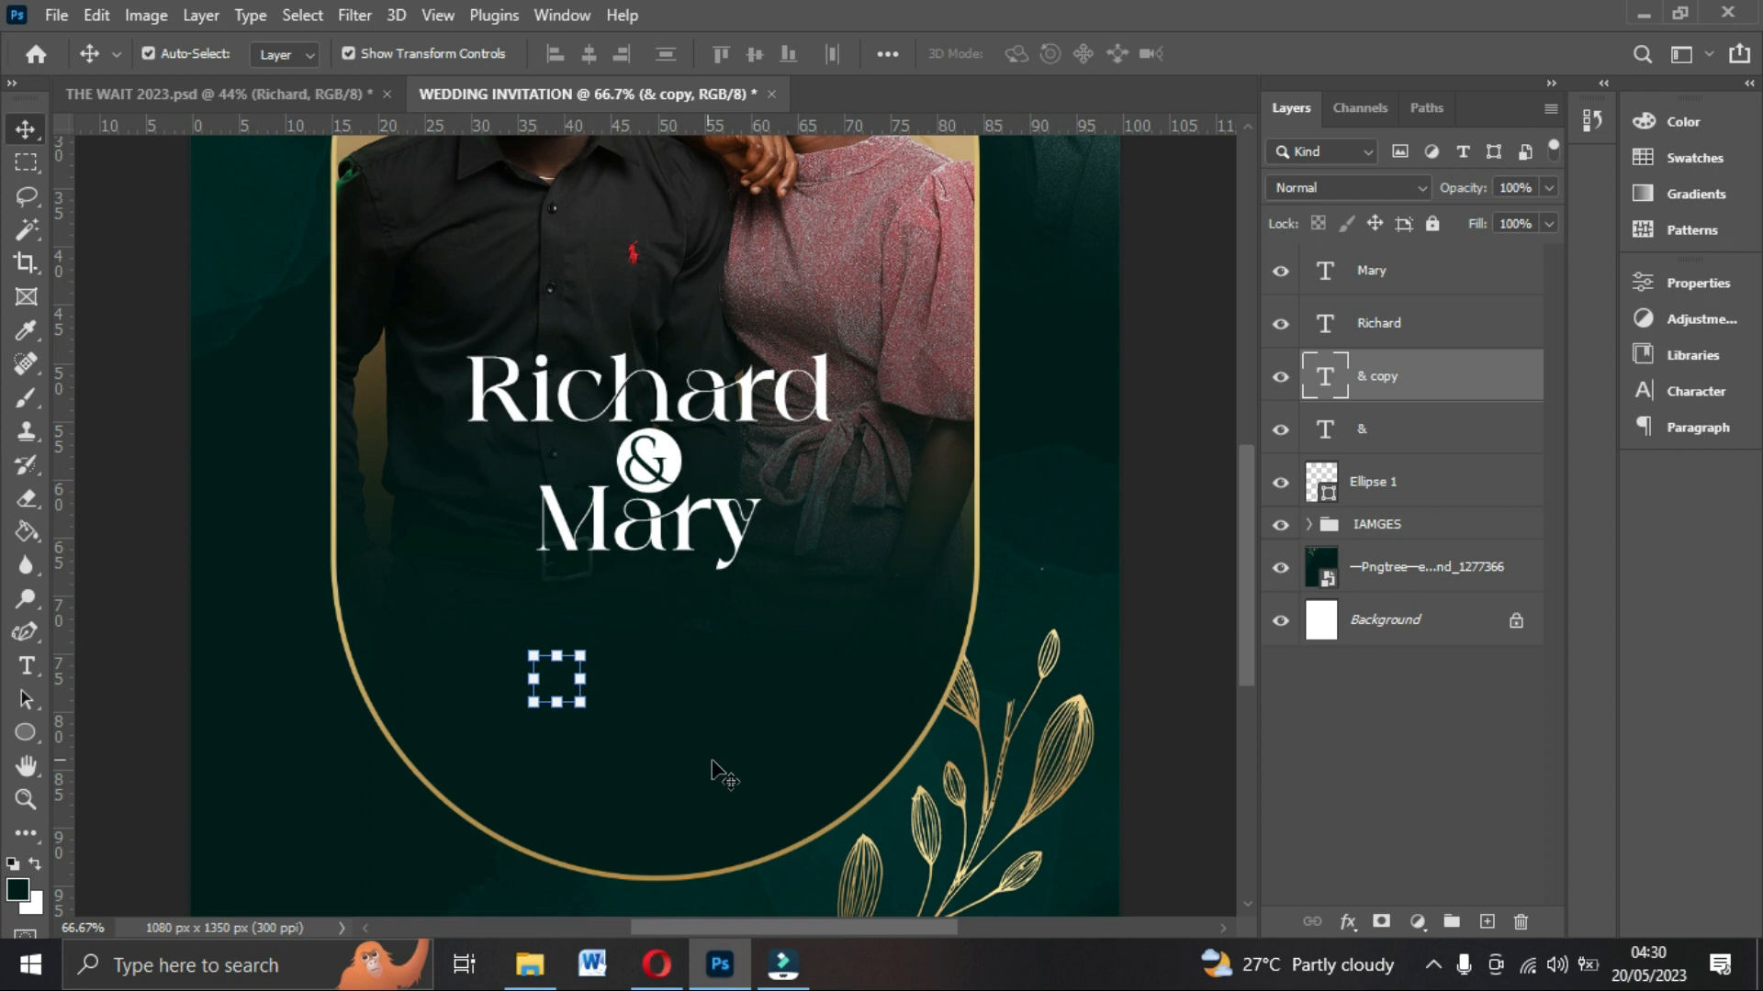
Set the copied text's colour to white (ffffff) in the Character panel.
left_click(1692, 395)
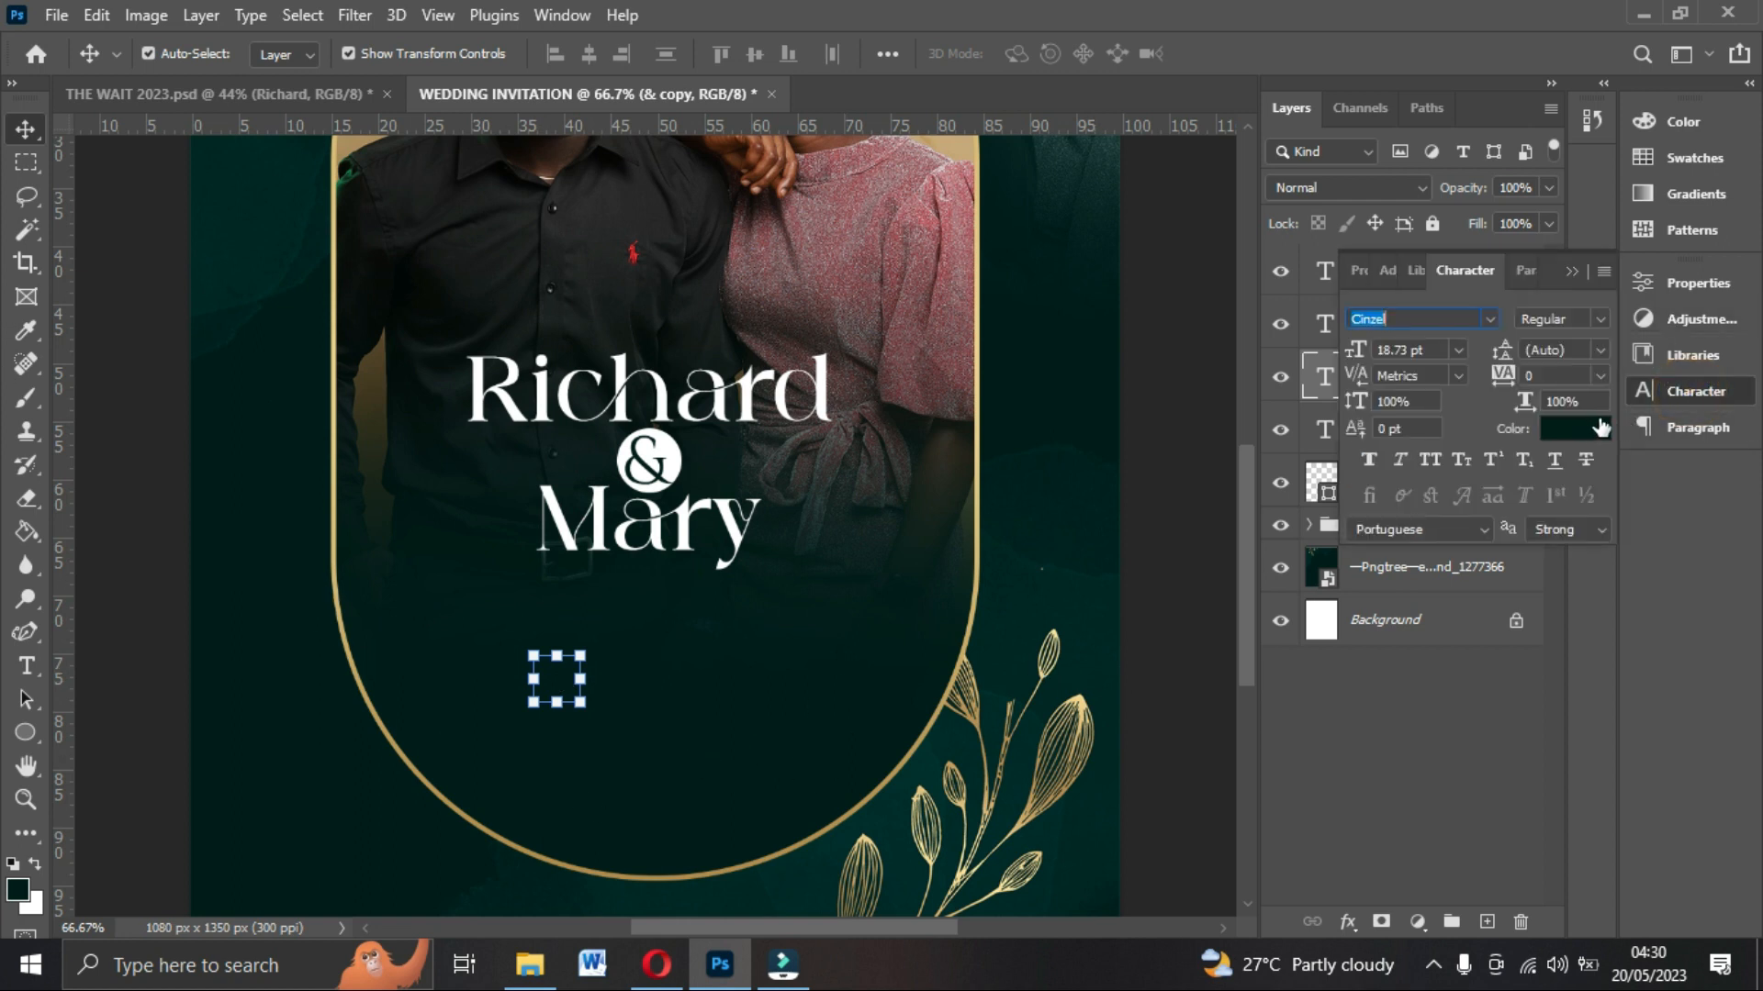
left_click(1683, 391)
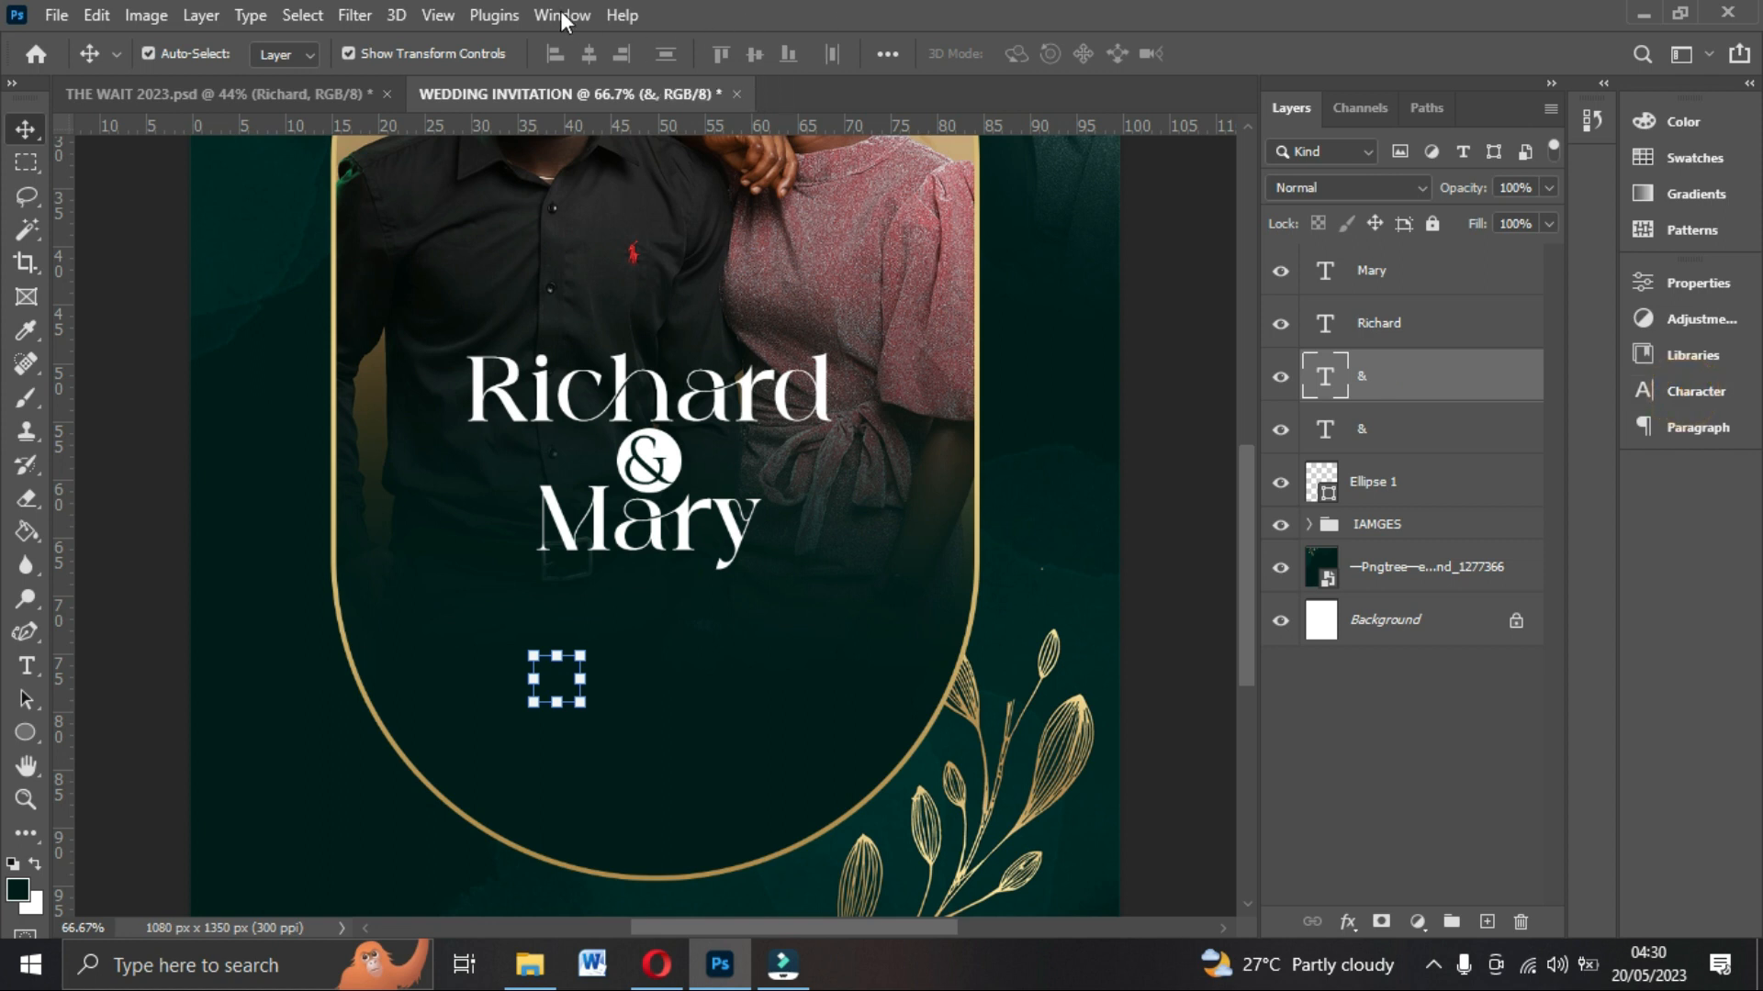
left_click(562, 15)
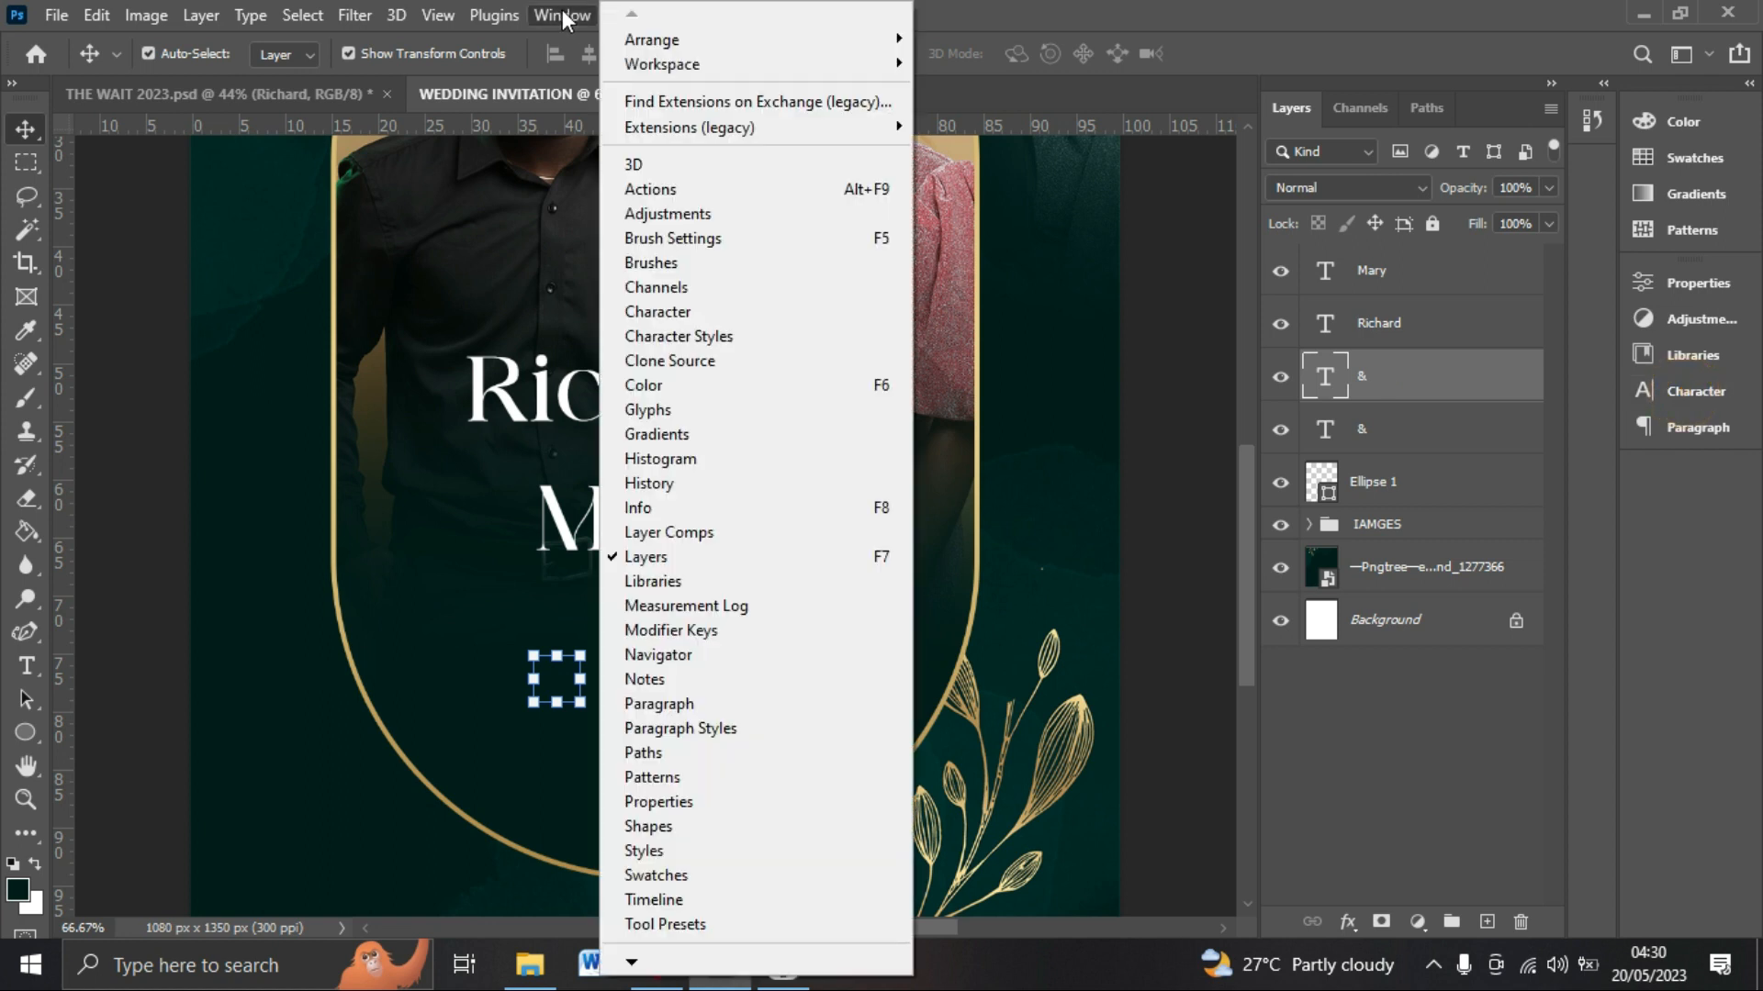
left_click(679, 313)
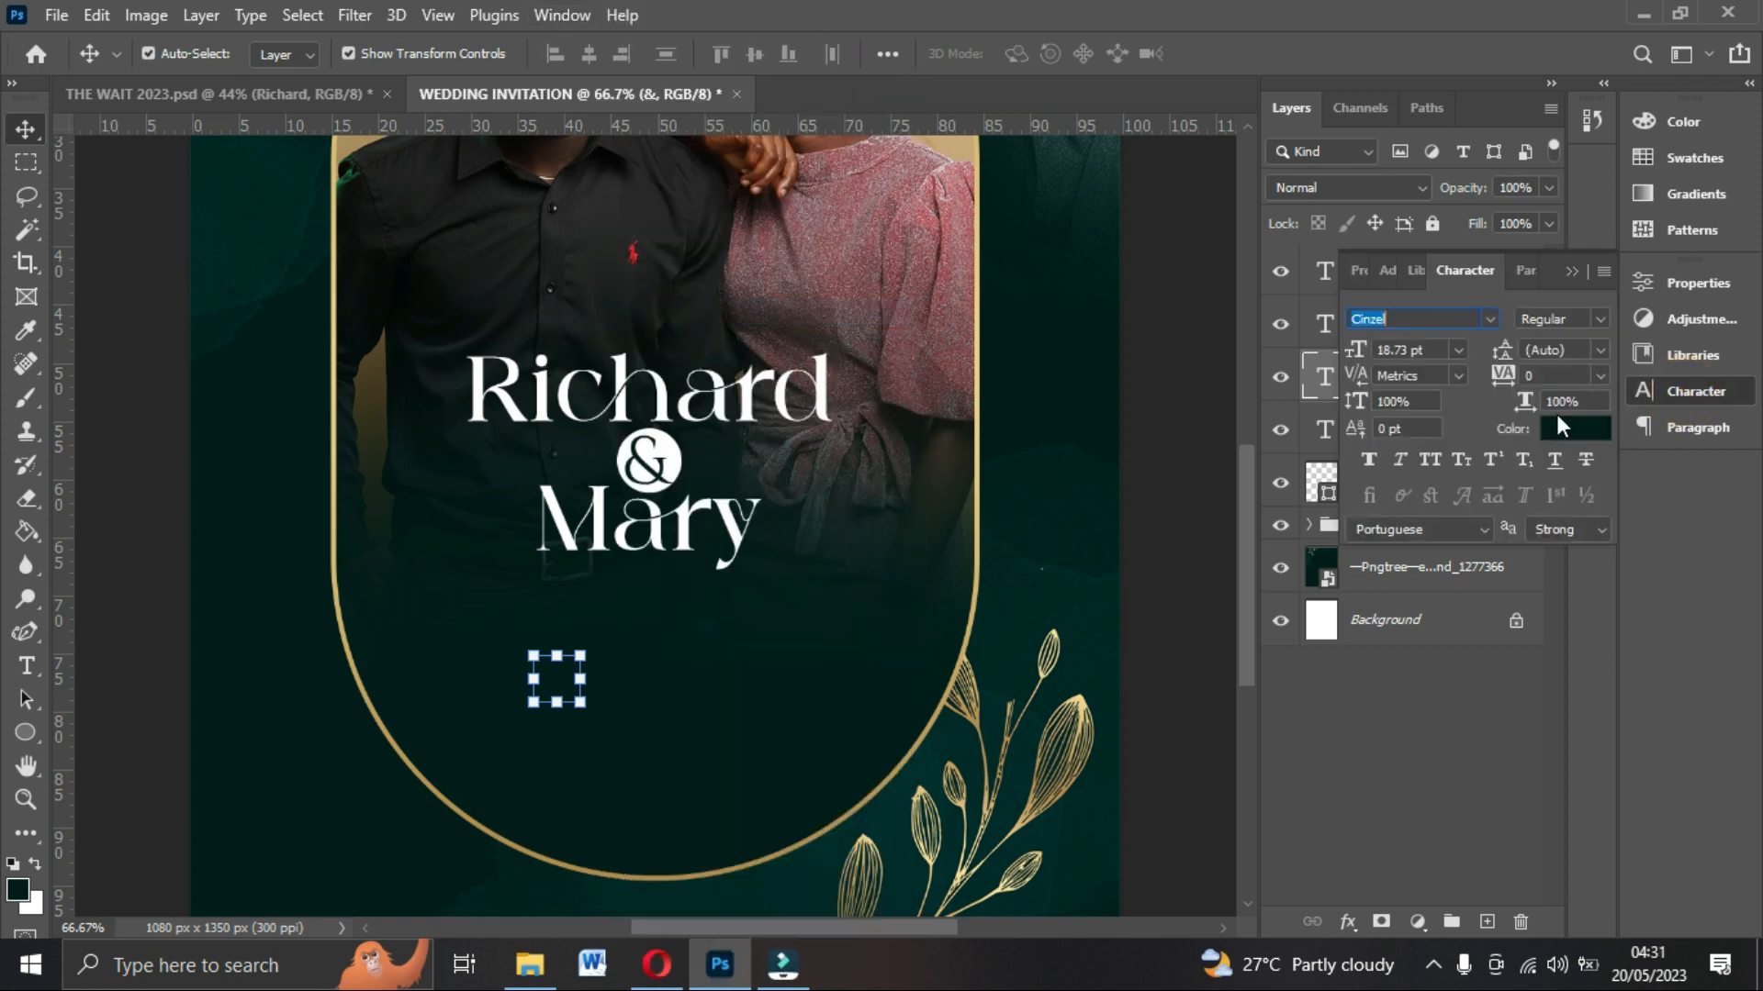
left_click(1562, 426)
left_click_drag(1105, 263, 1070, 197)
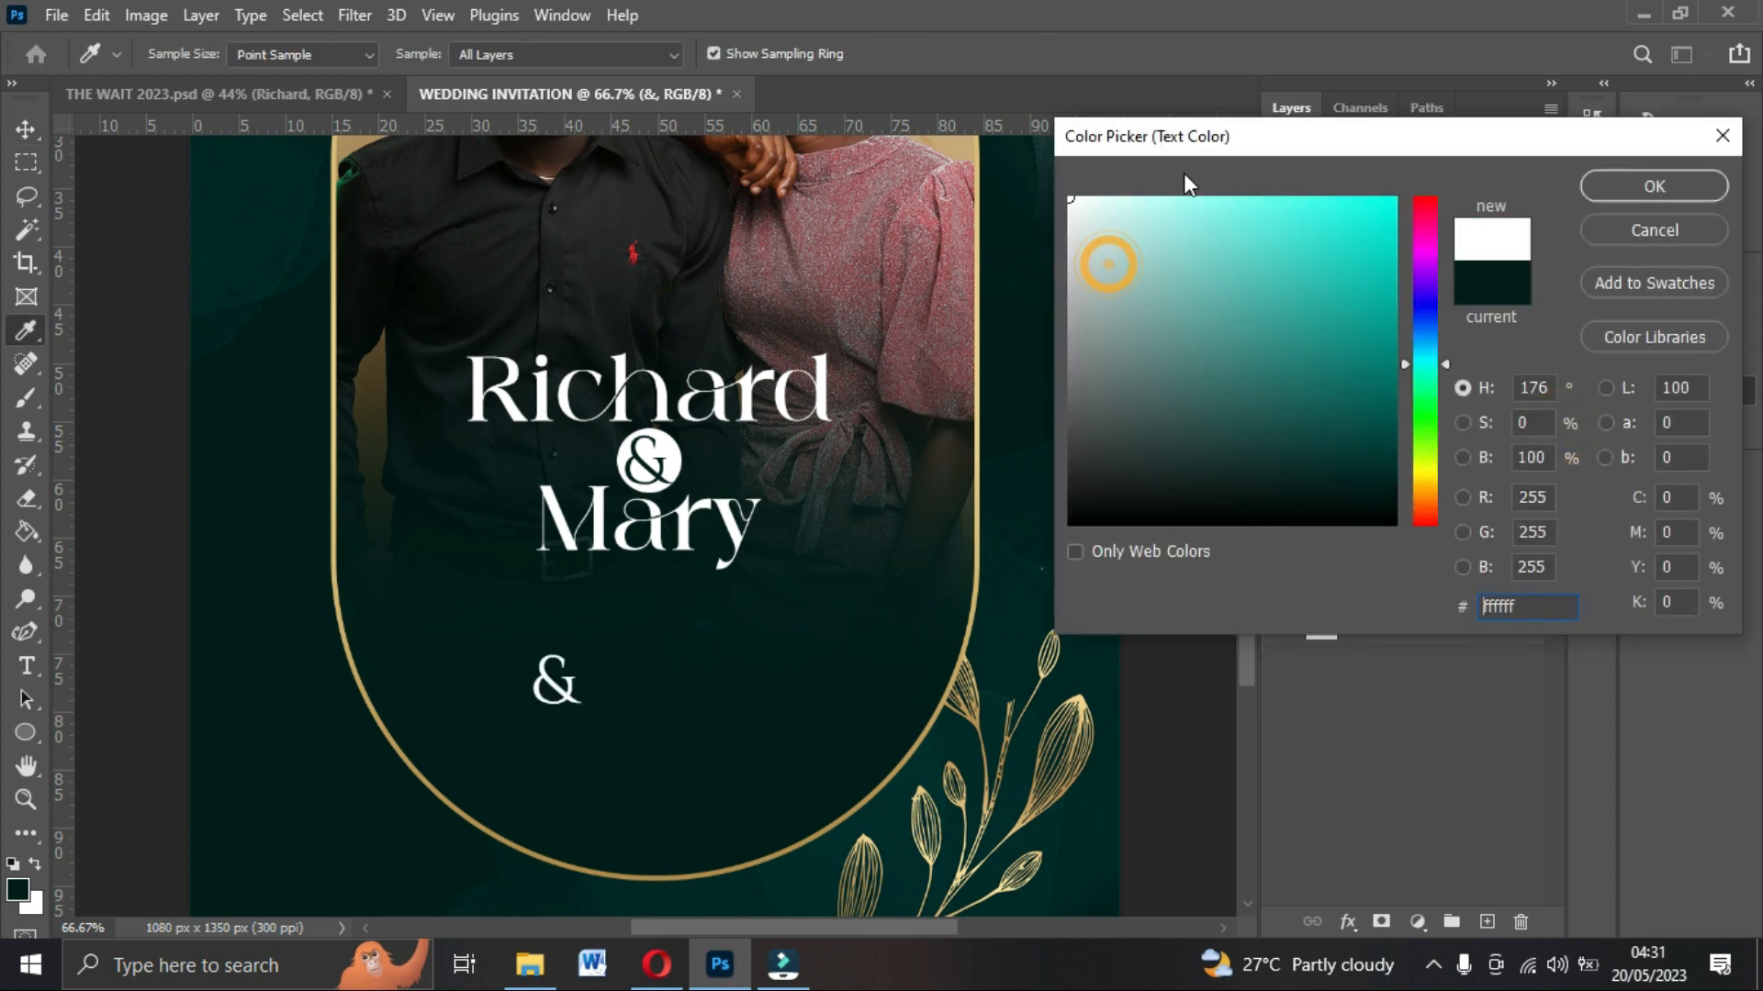
left_click(1597, 189)
key("v")
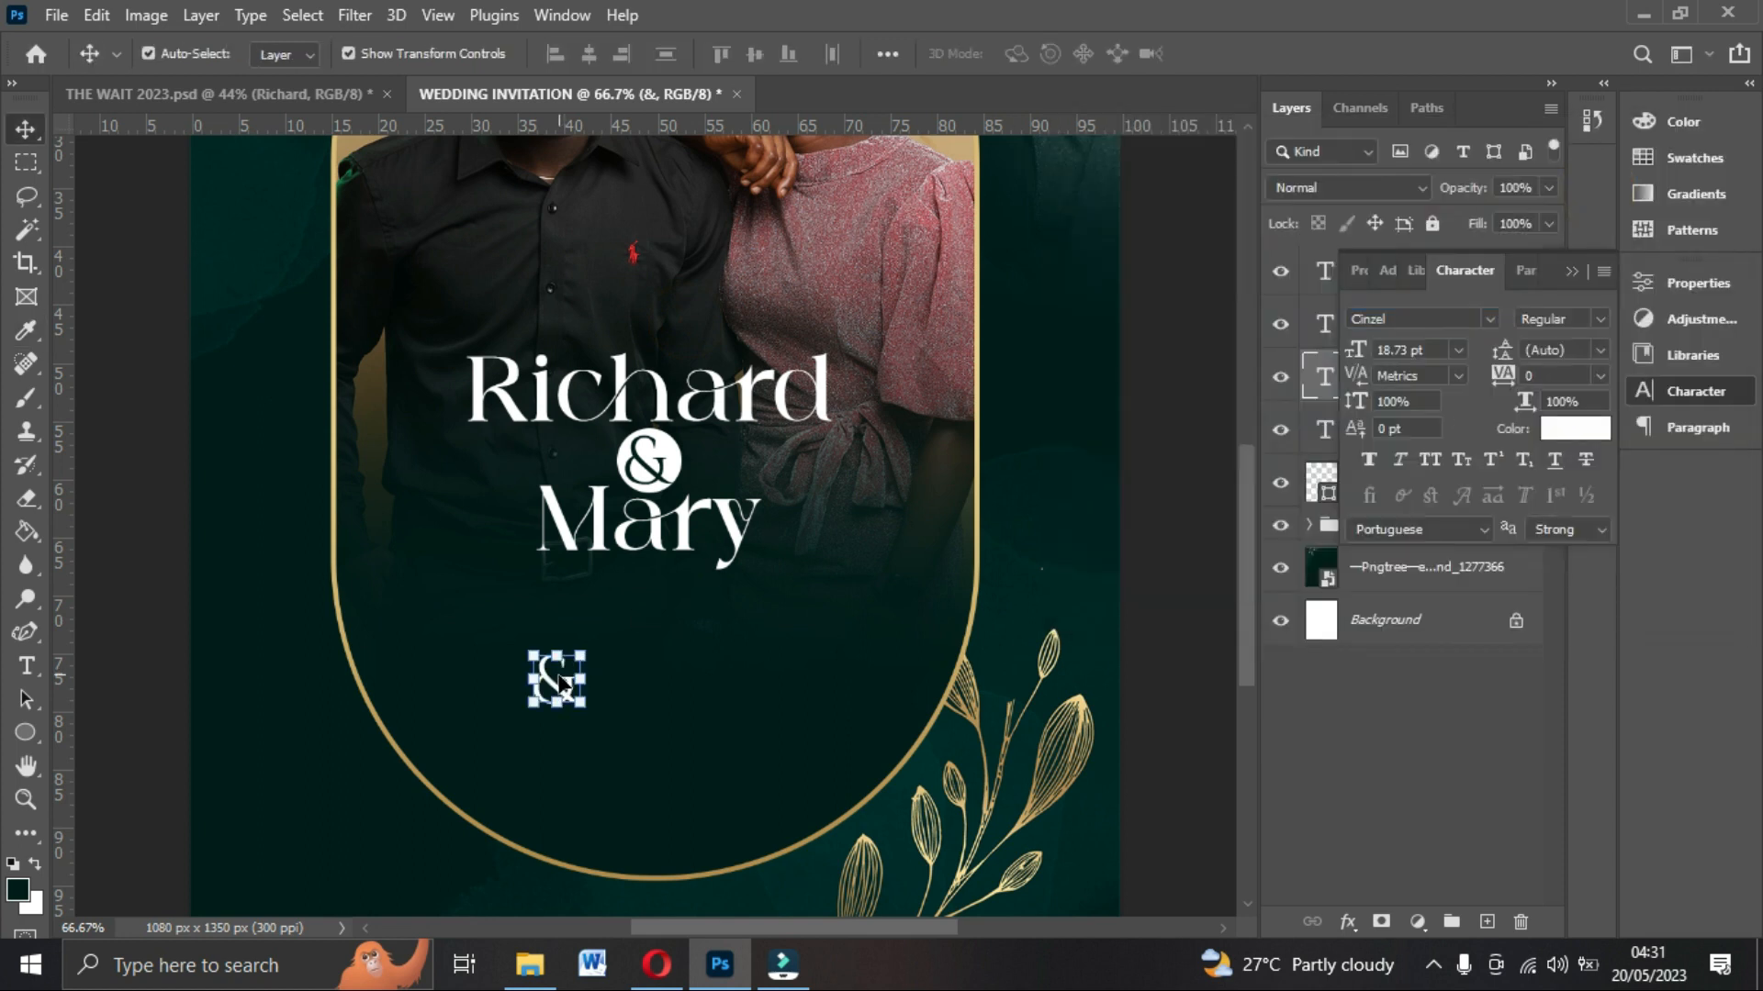
Change the copied text to MAY.
double_click(560, 684)
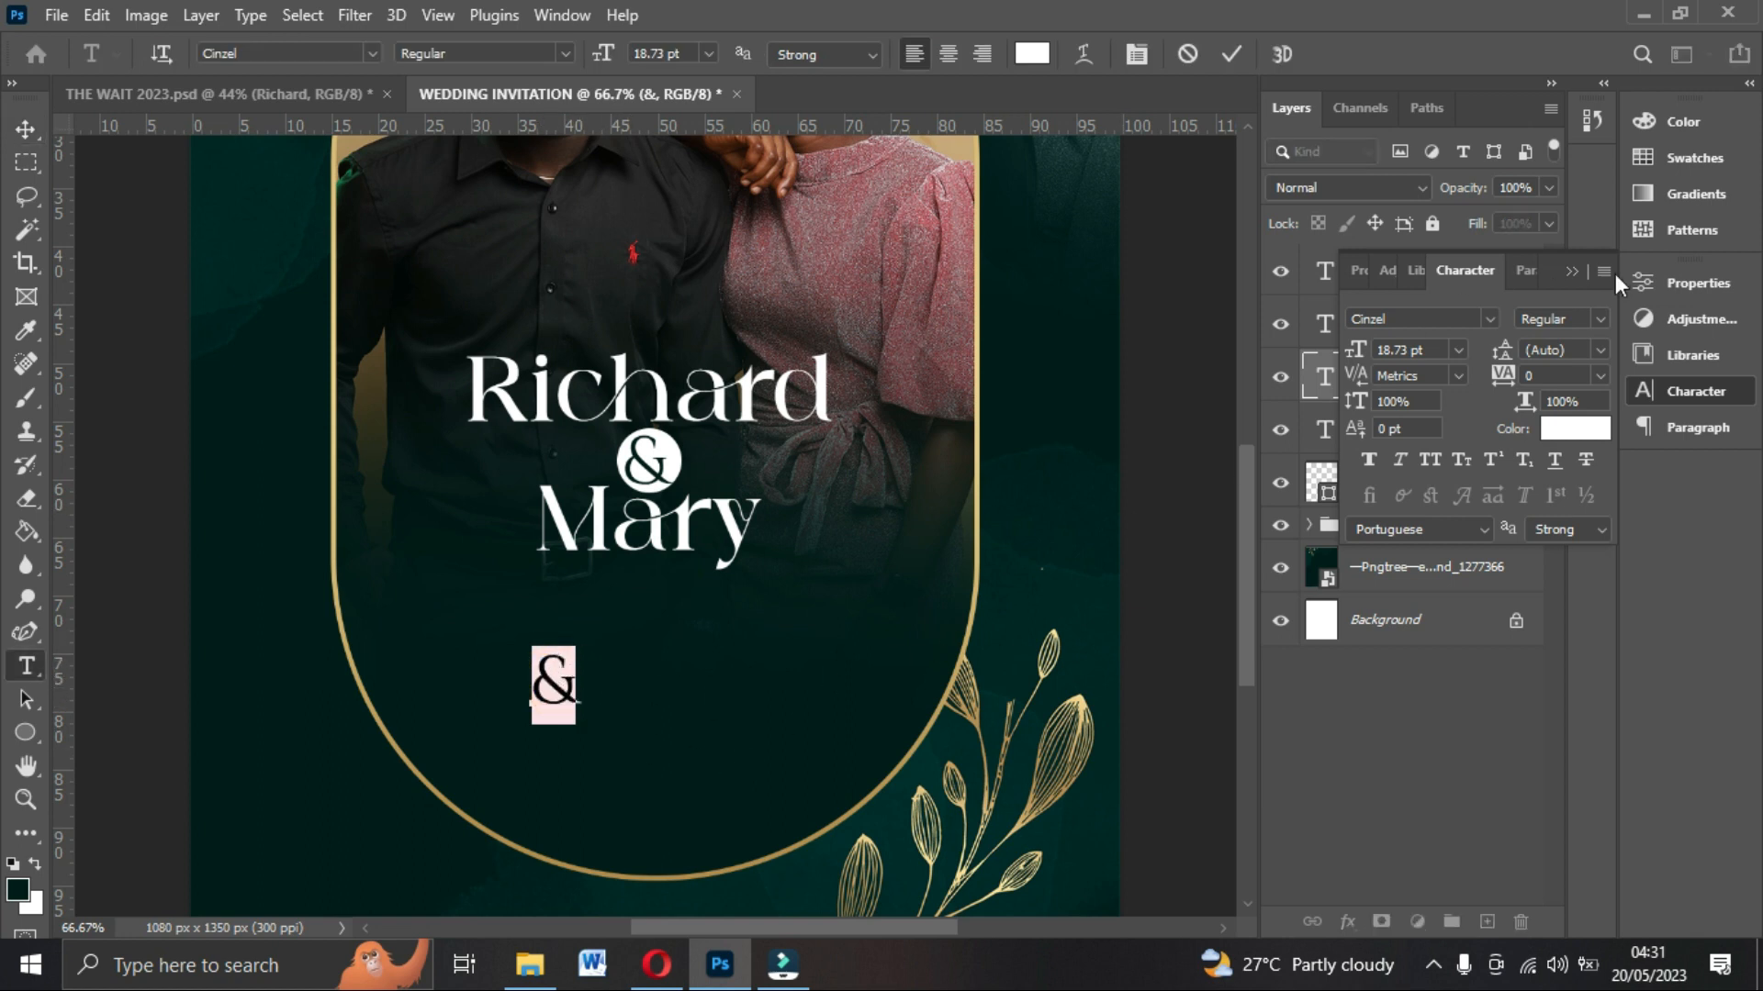
type("13")
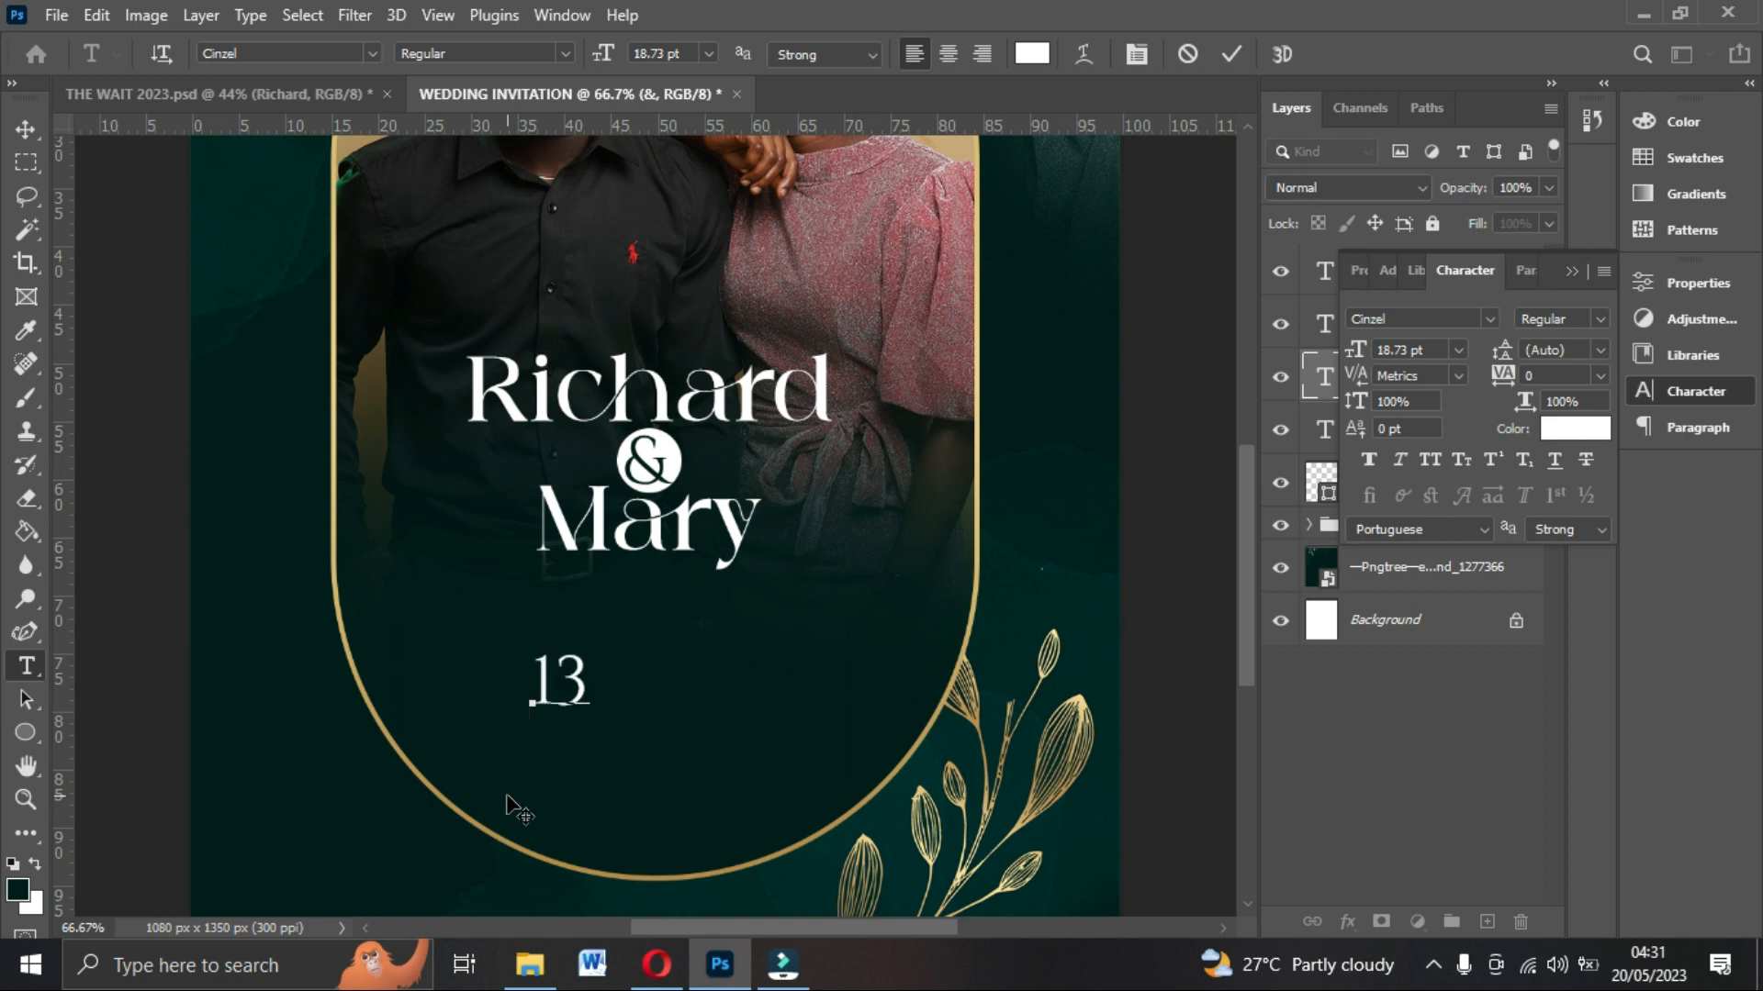
key("Left")
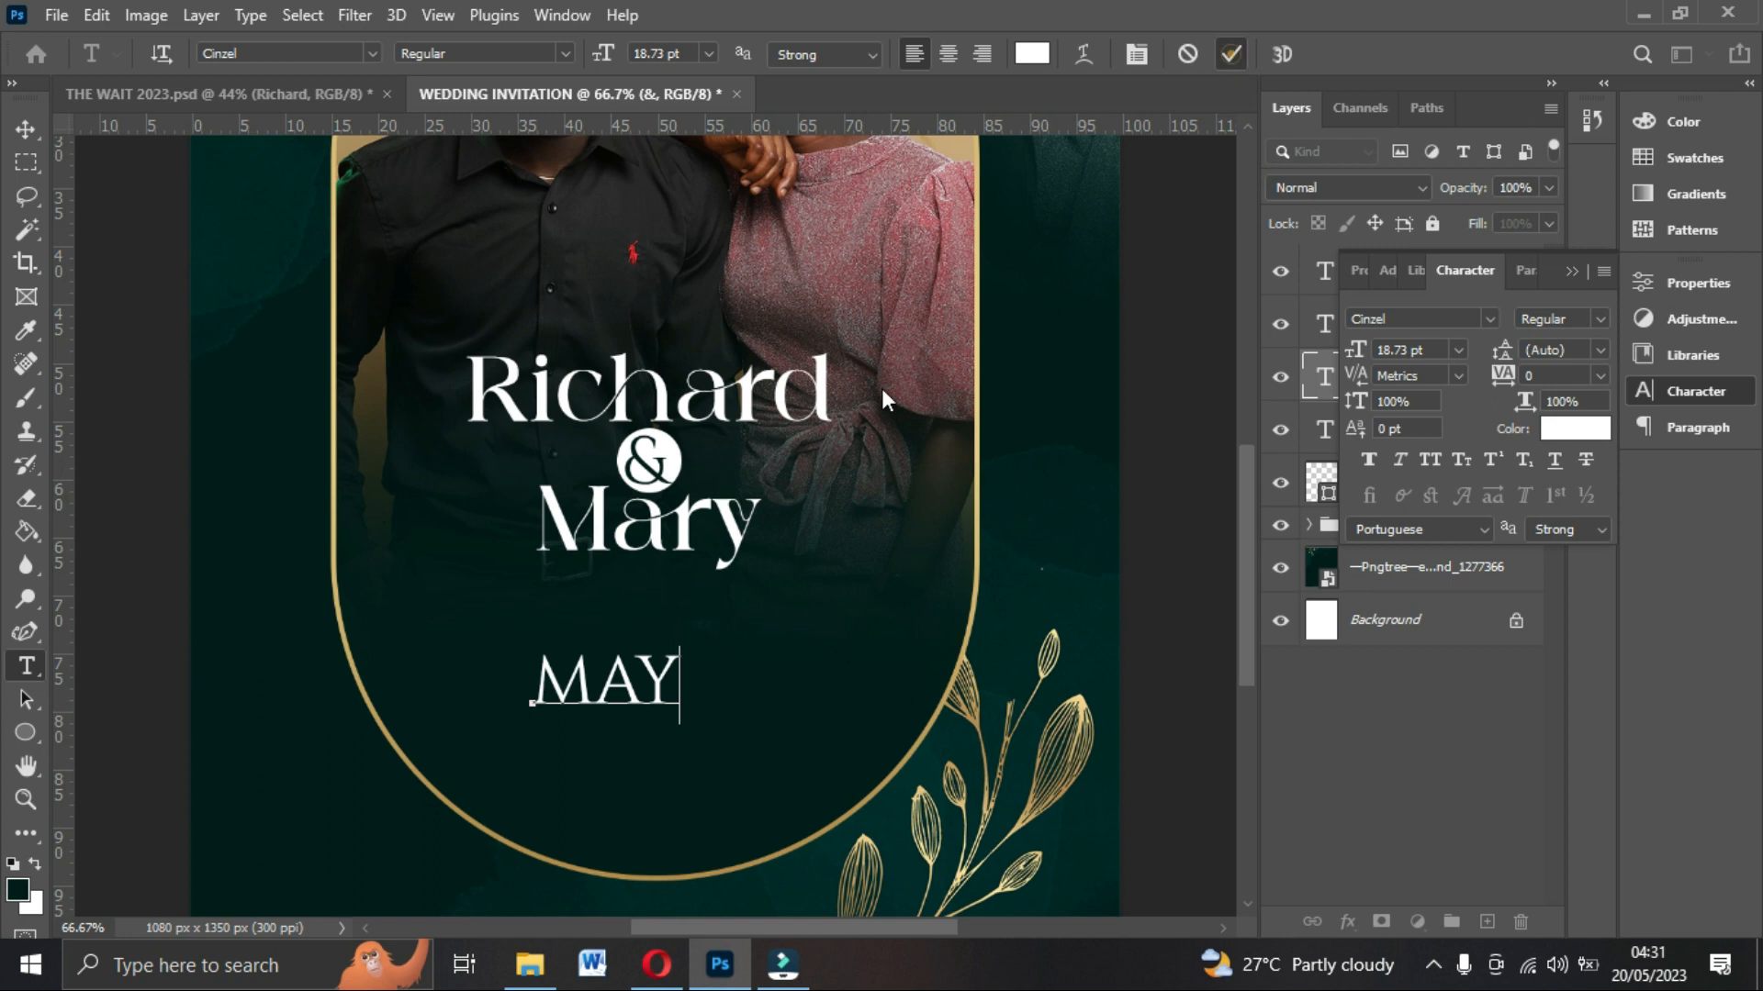
left_click(1231, 55)
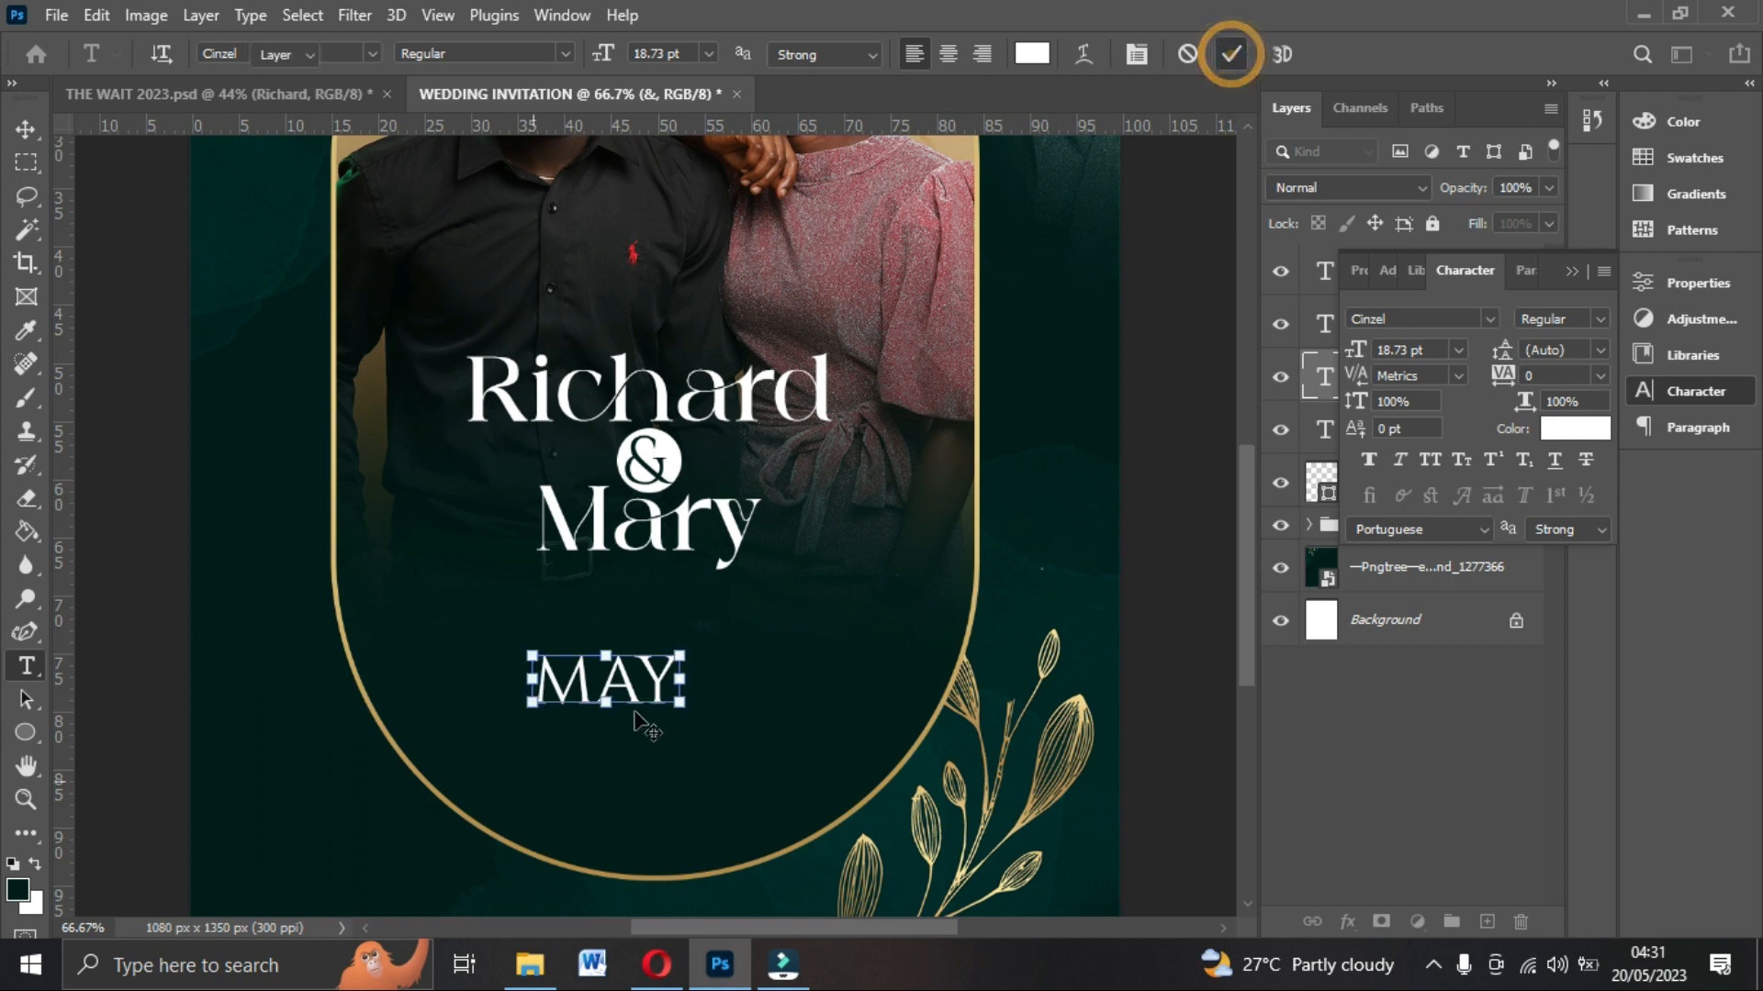
Duplicate the MAY text, move the copy to its right and change it to 13.
key("v")
key("ctrl+j")
left_click_drag(653, 698, 830, 671)
double_click(826, 666)
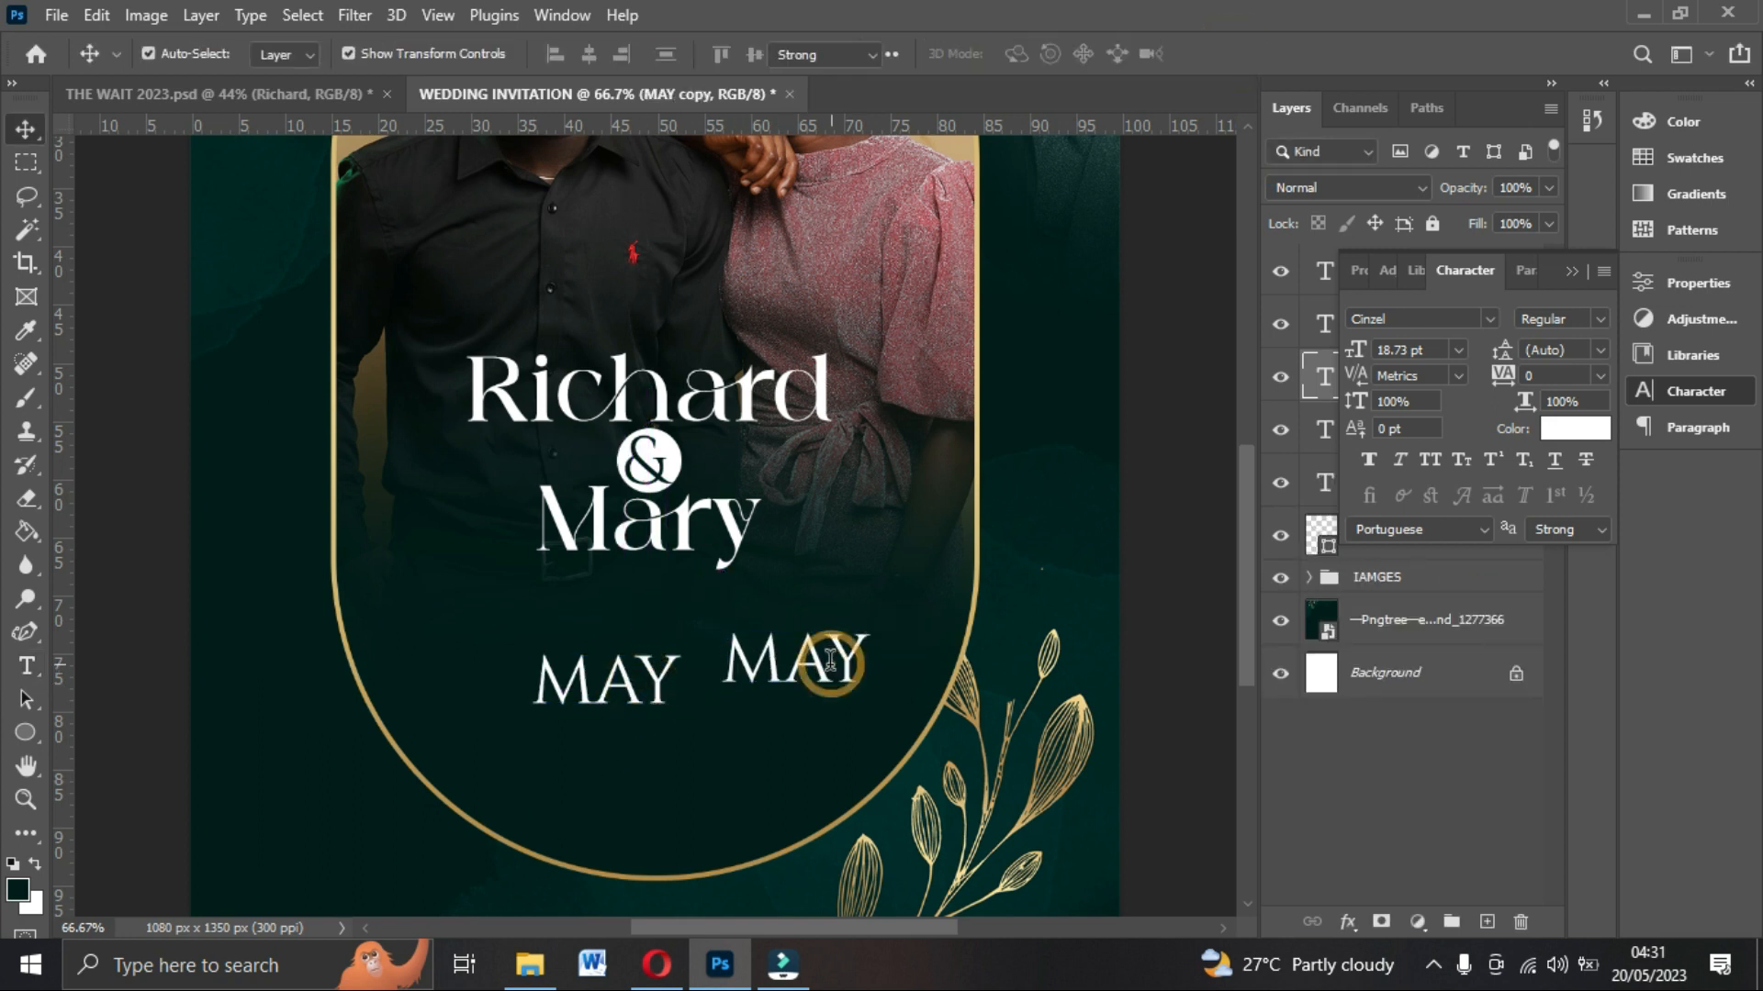
type("13")
left_click(1231, 55)
Duplicate the 13 text, place the copy up and to the right, and change it to 2023.
left_click(757, 654, "alt")
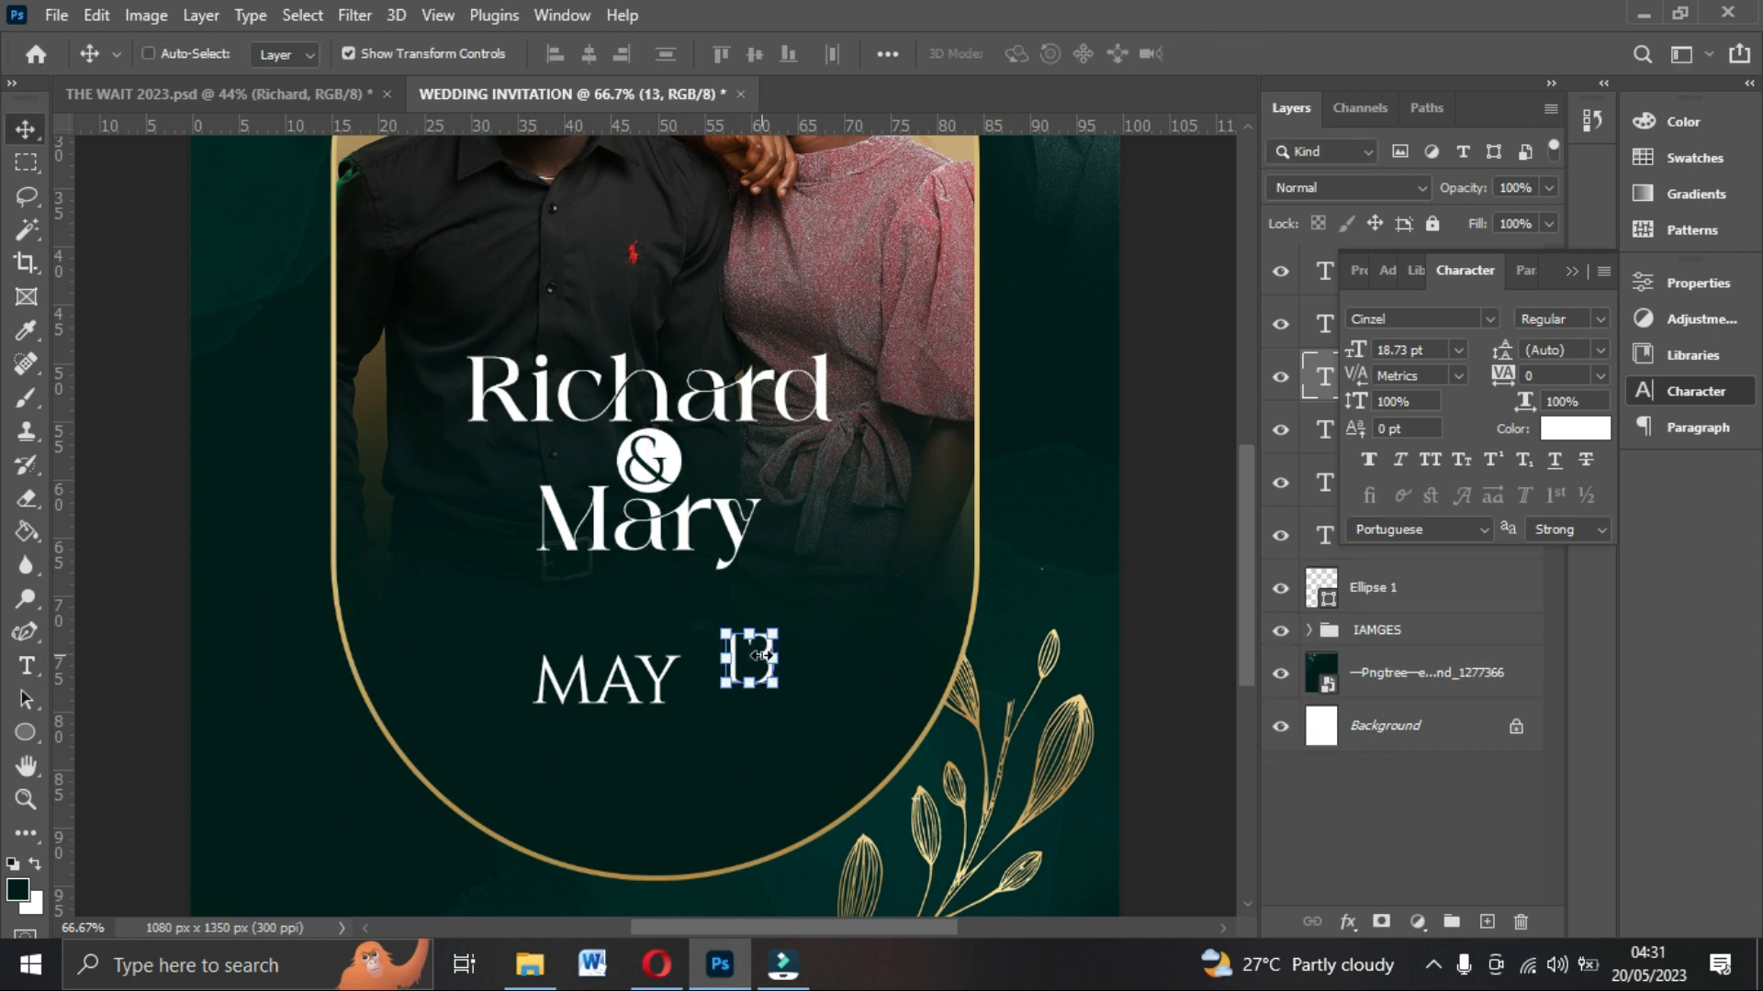
left_click_drag(755, 670, 830, 625)
double_click(829, 606)
type("2023")
left_click(1227, 52)
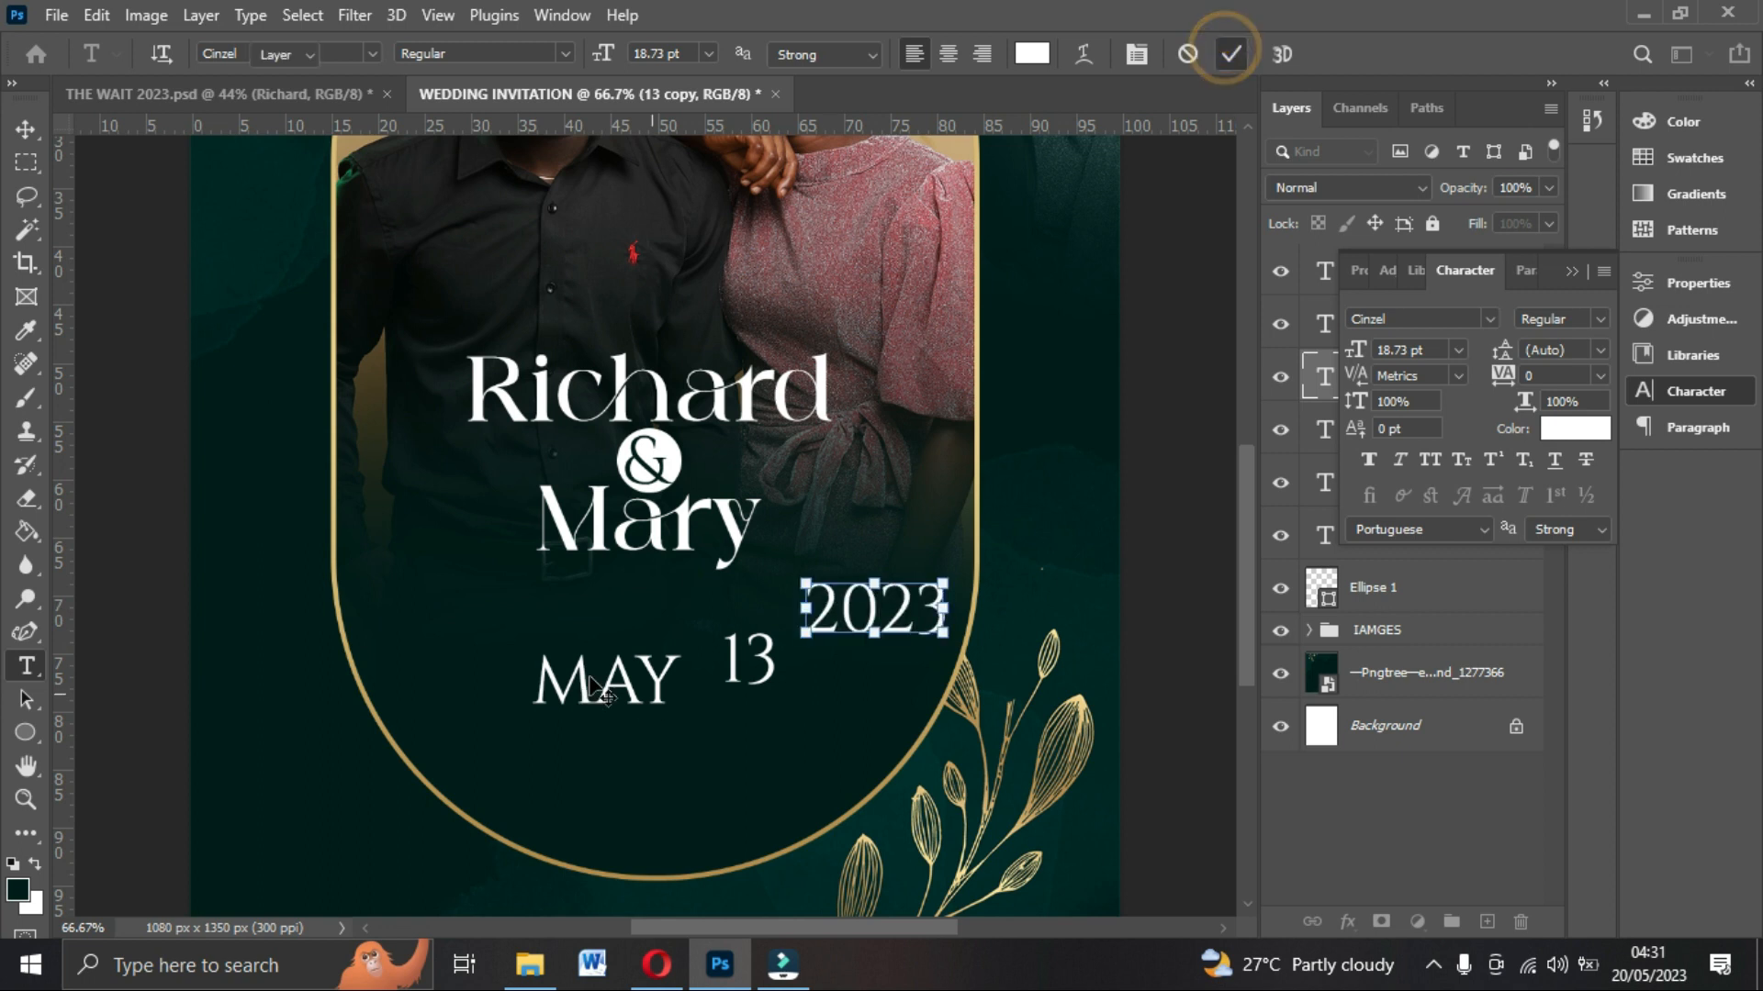
Move the MAY text left and set its font size to 14 pt.
key("v")
left_click_drag(603, 690, 534, 670)
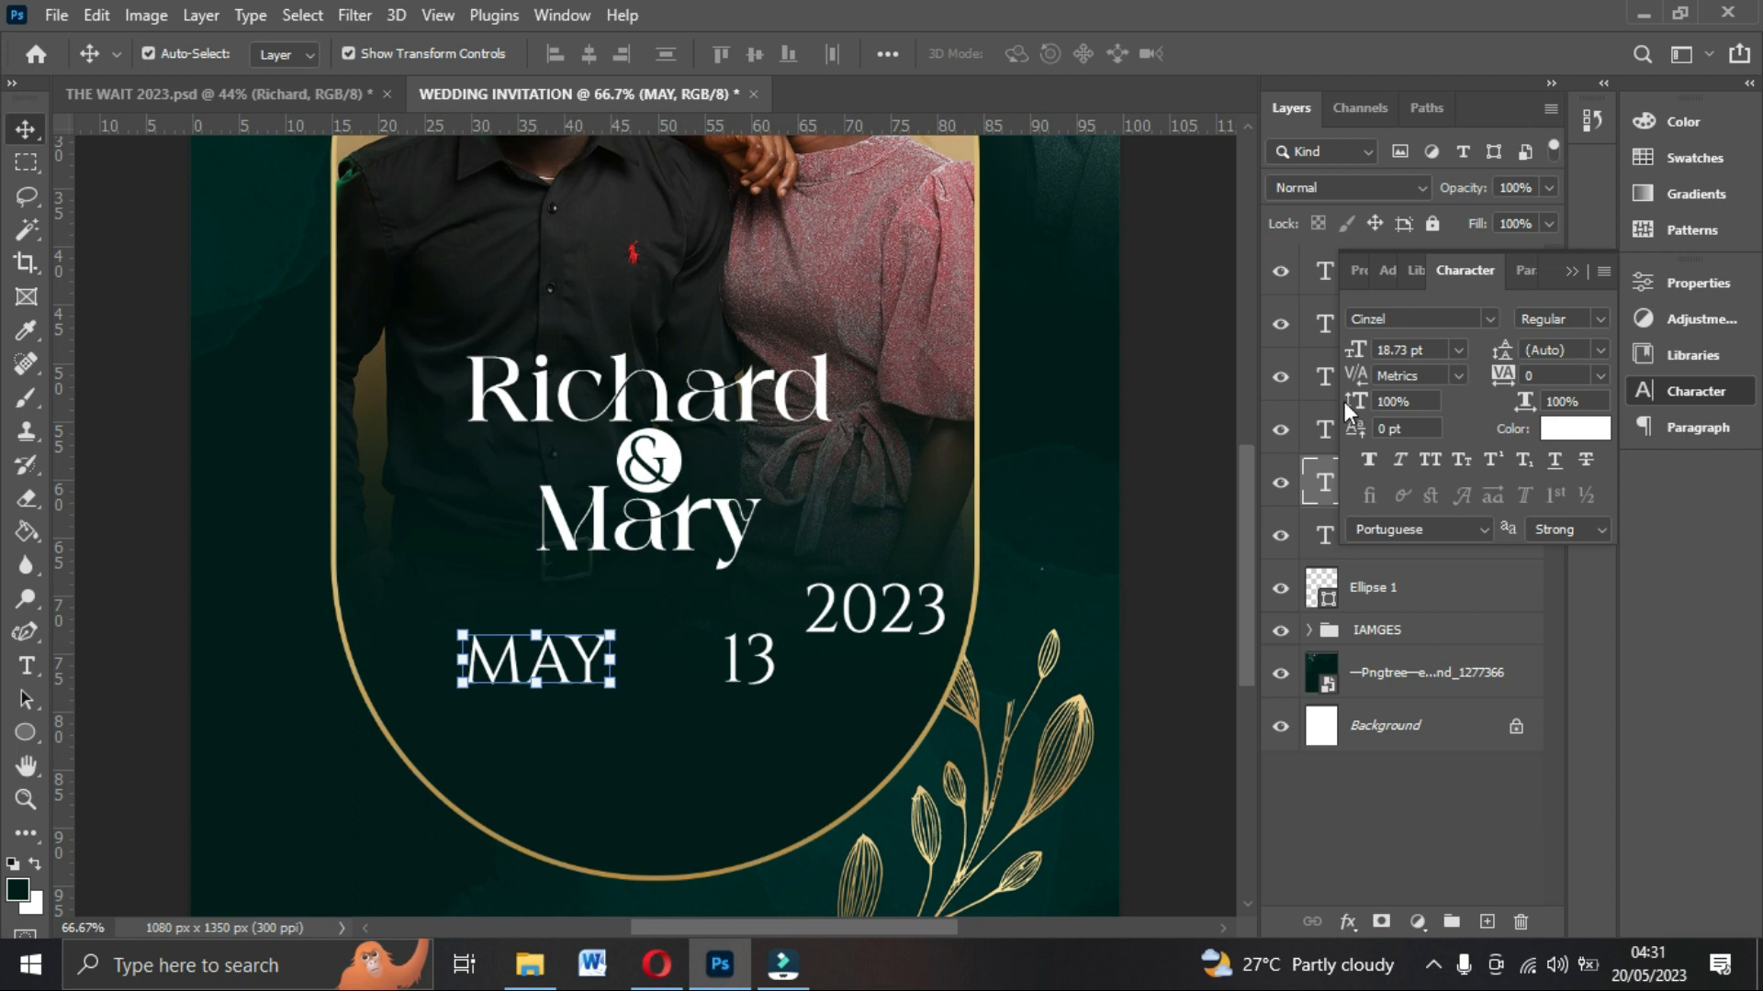
left_click(1459, 350)
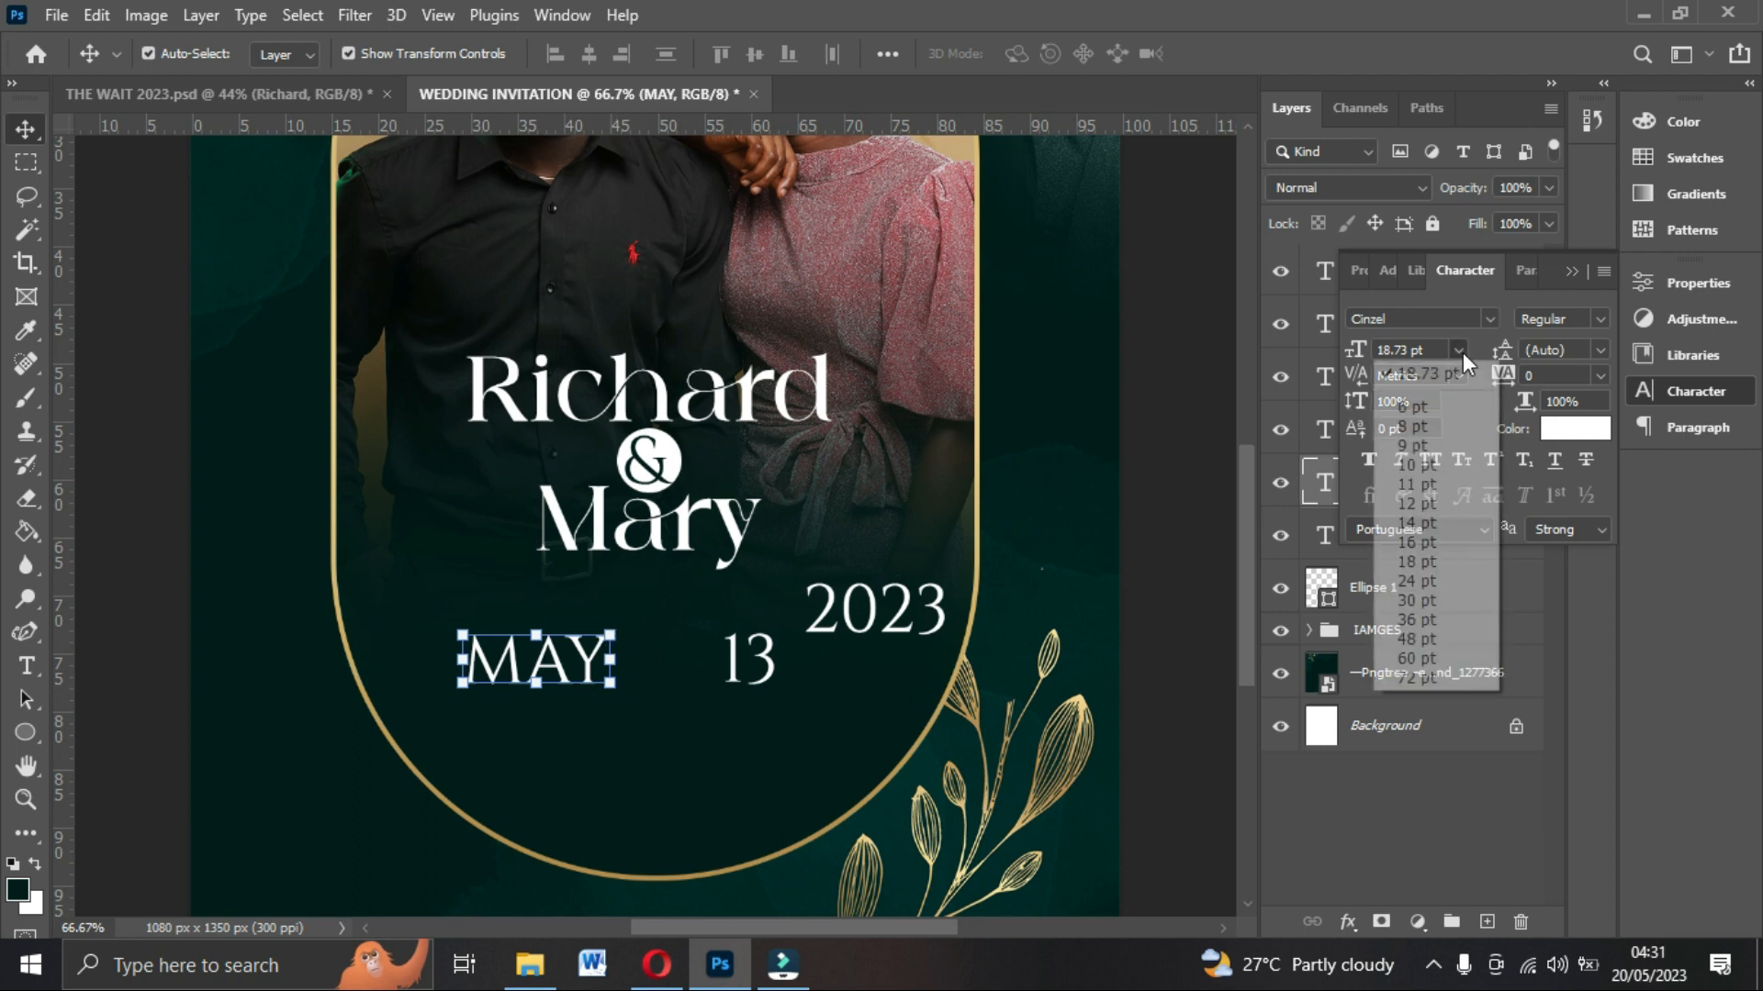
left_click(1416, 523)
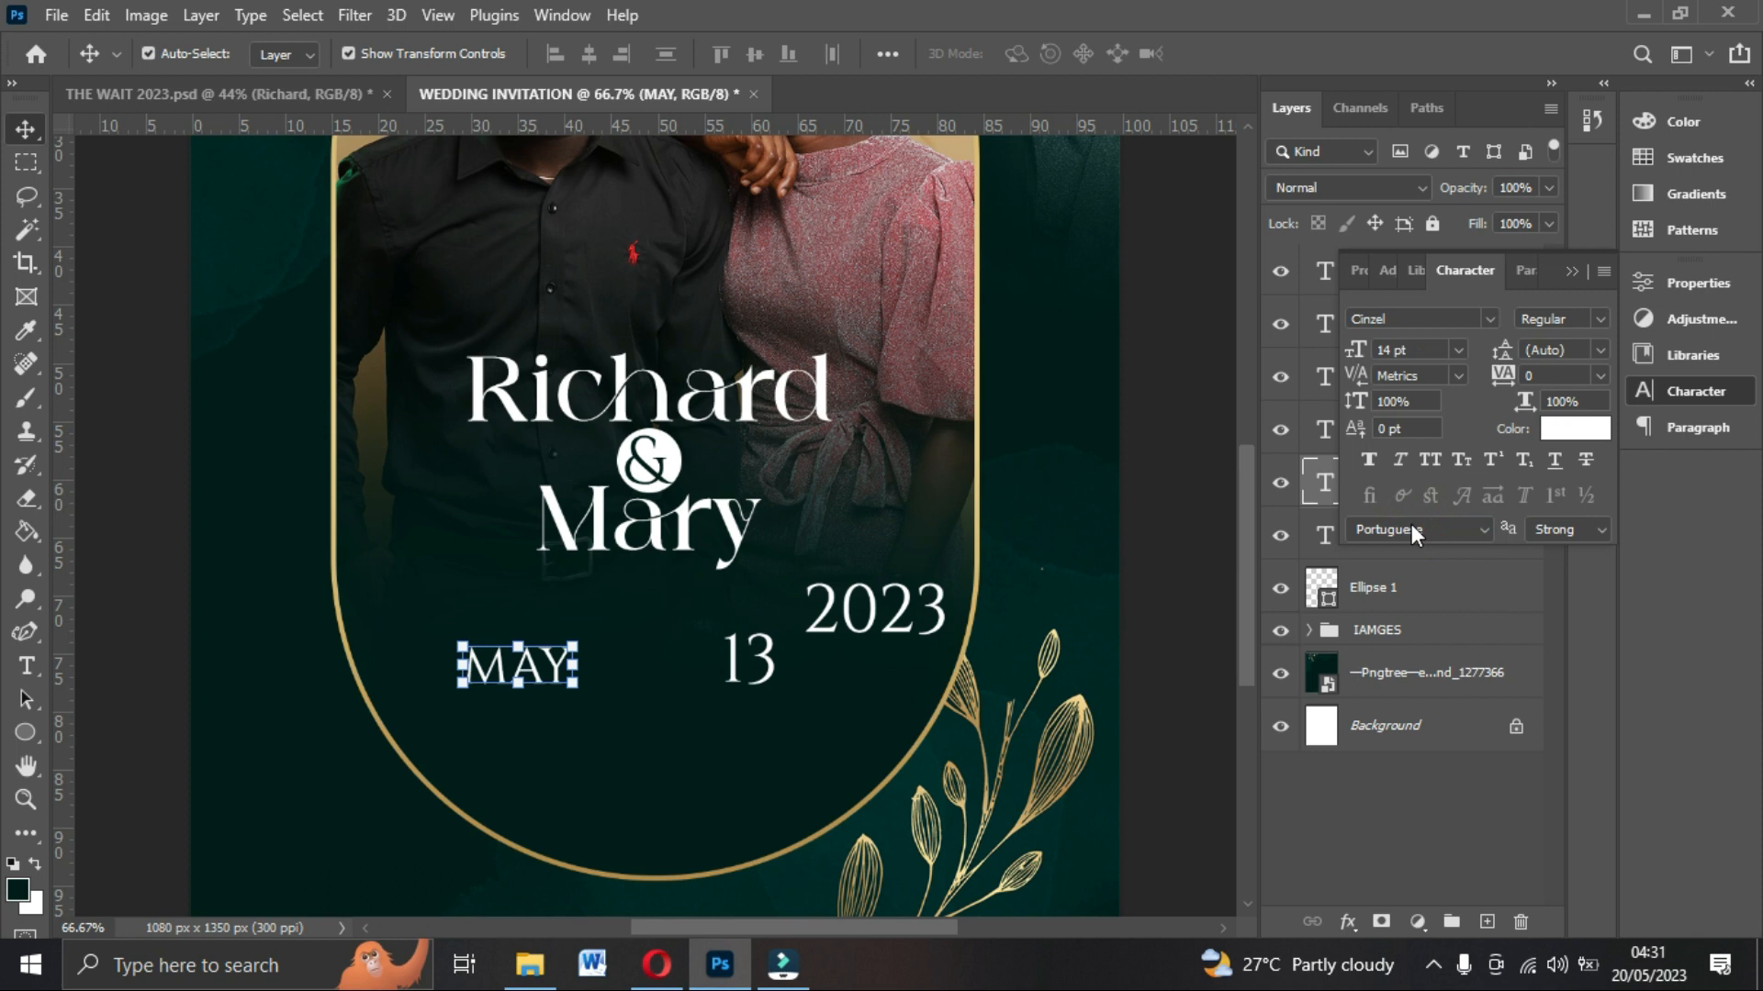
Move the 13 text next to MAY, set its font size to 24 pt, and align MAY with it.
left_click_drag(765, 680, 649, 678)
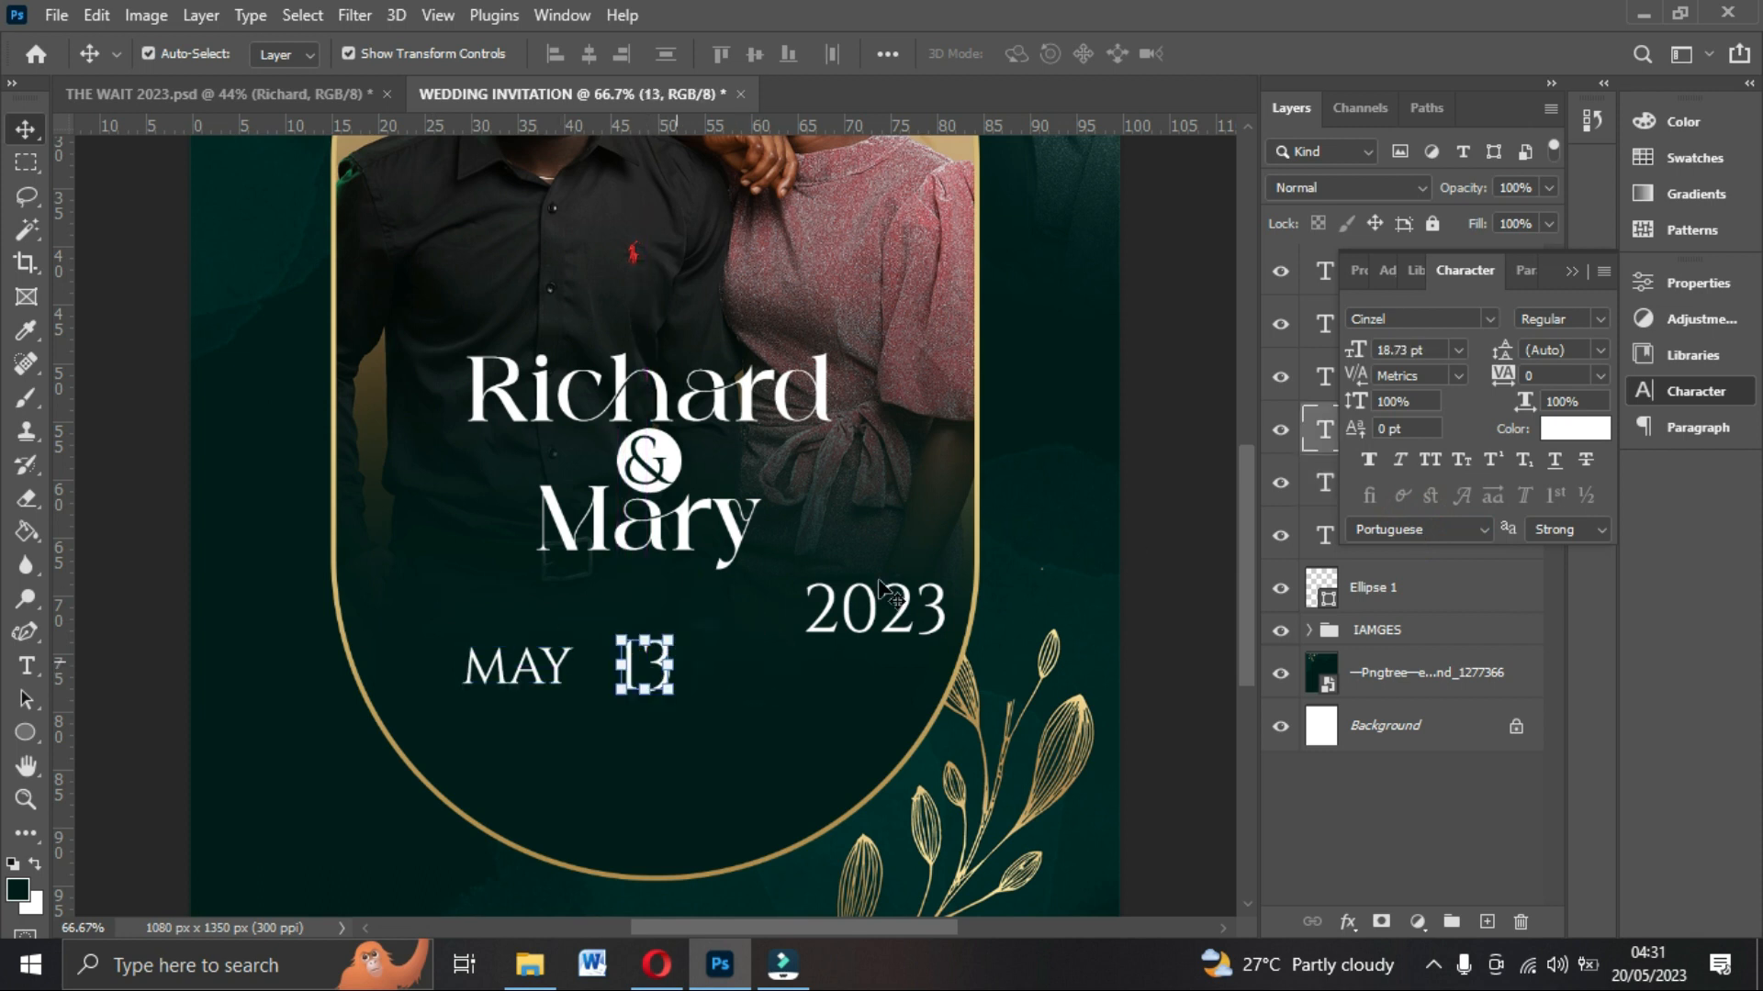
left_click(1458, 350)
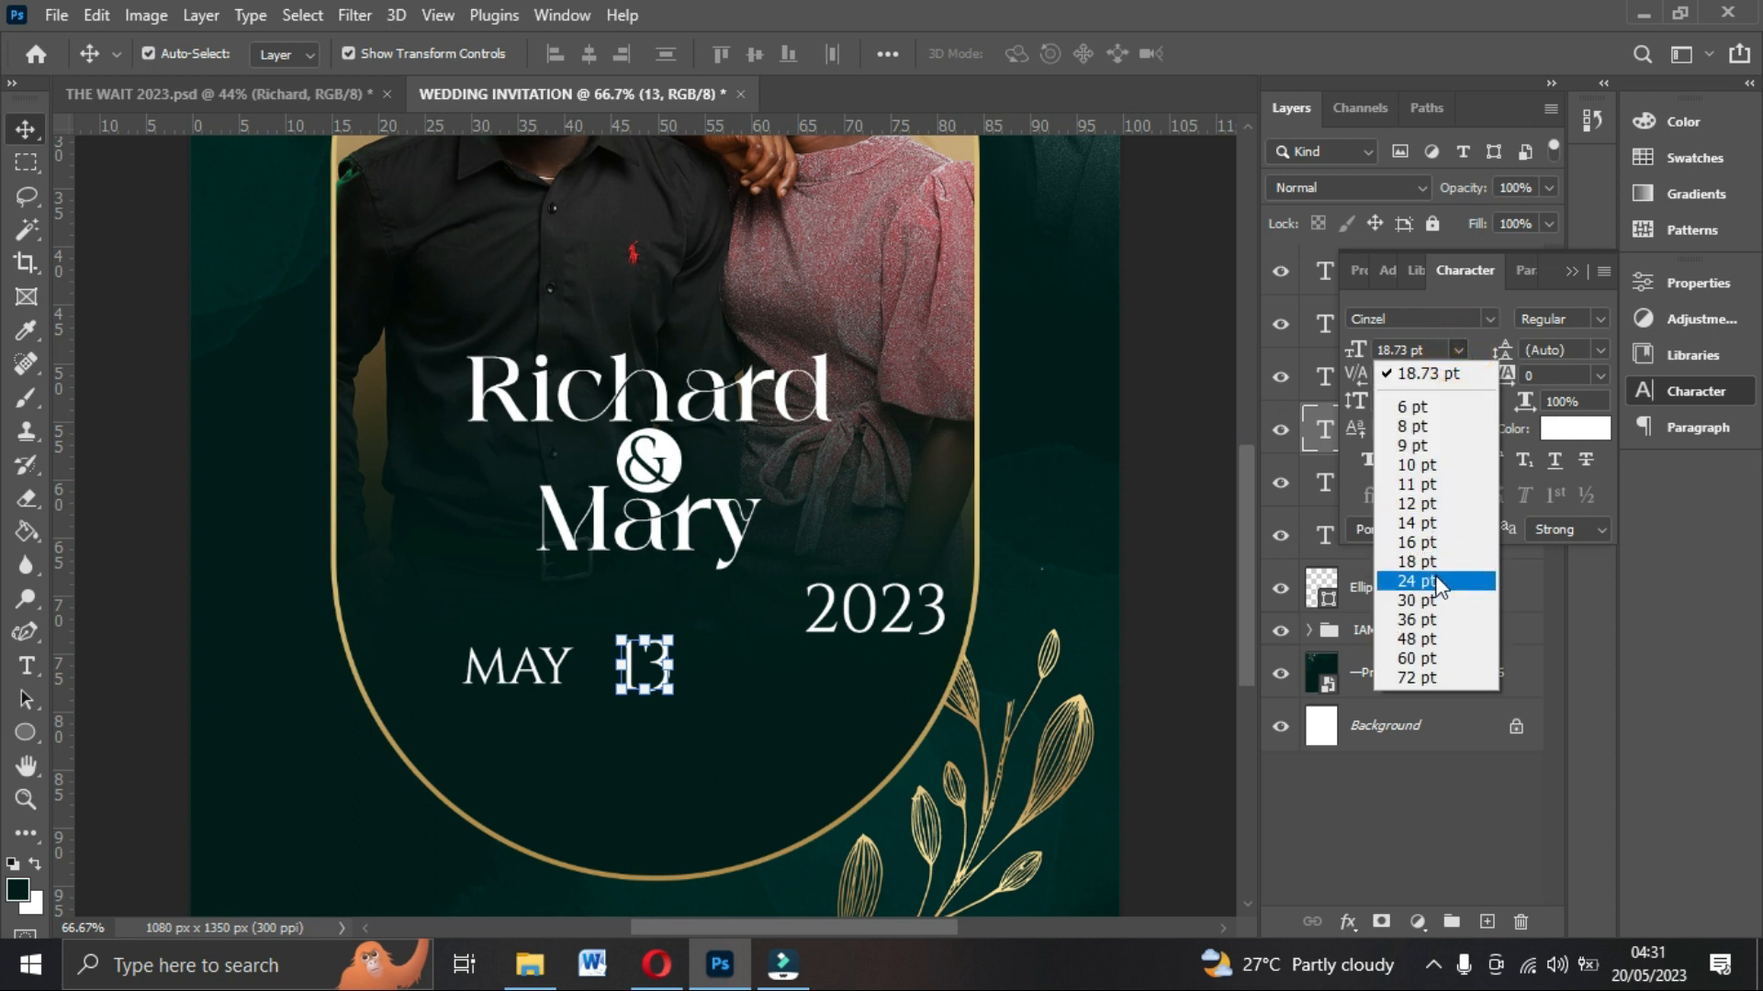
left_click(1434, 577)
left_click_drag(657, 674, 630, 675)
left_click_drag(514, 668, 517, 657)
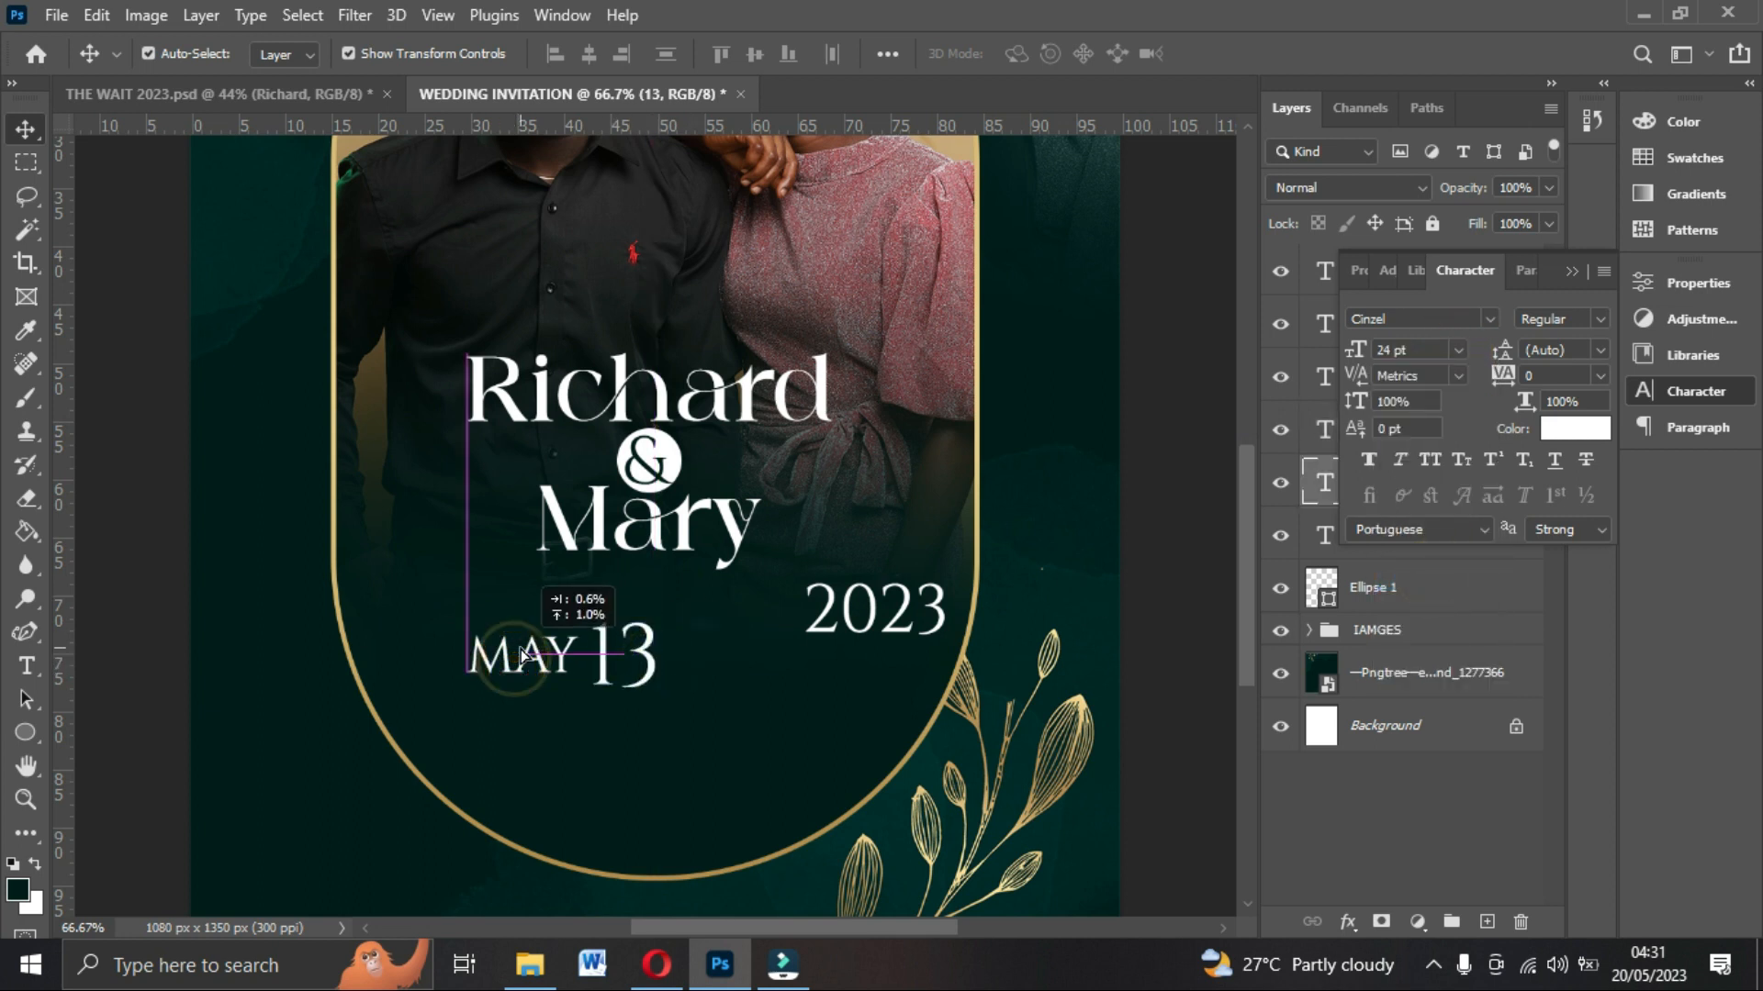
Move the 2023 text beside 13 on the same line and set its font size to 16 pt.
left_click_drag(886, 629, 761, 670)
left_click(1458, 350)
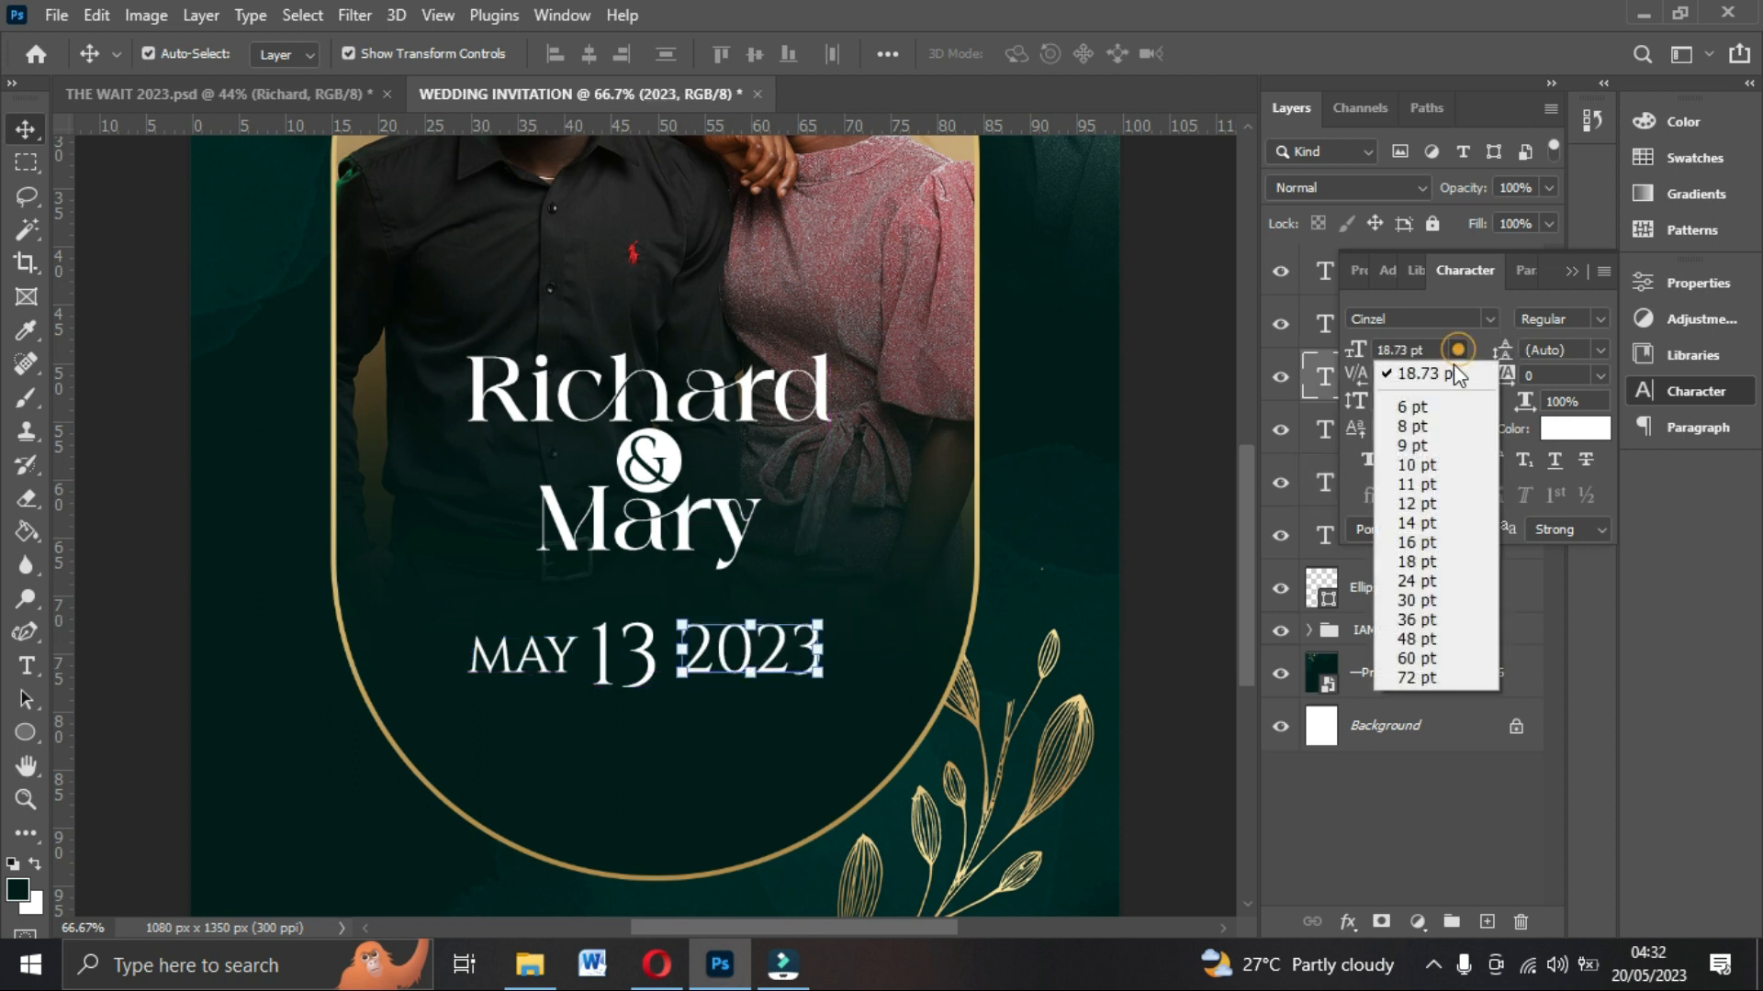
left_click(1430, 551)
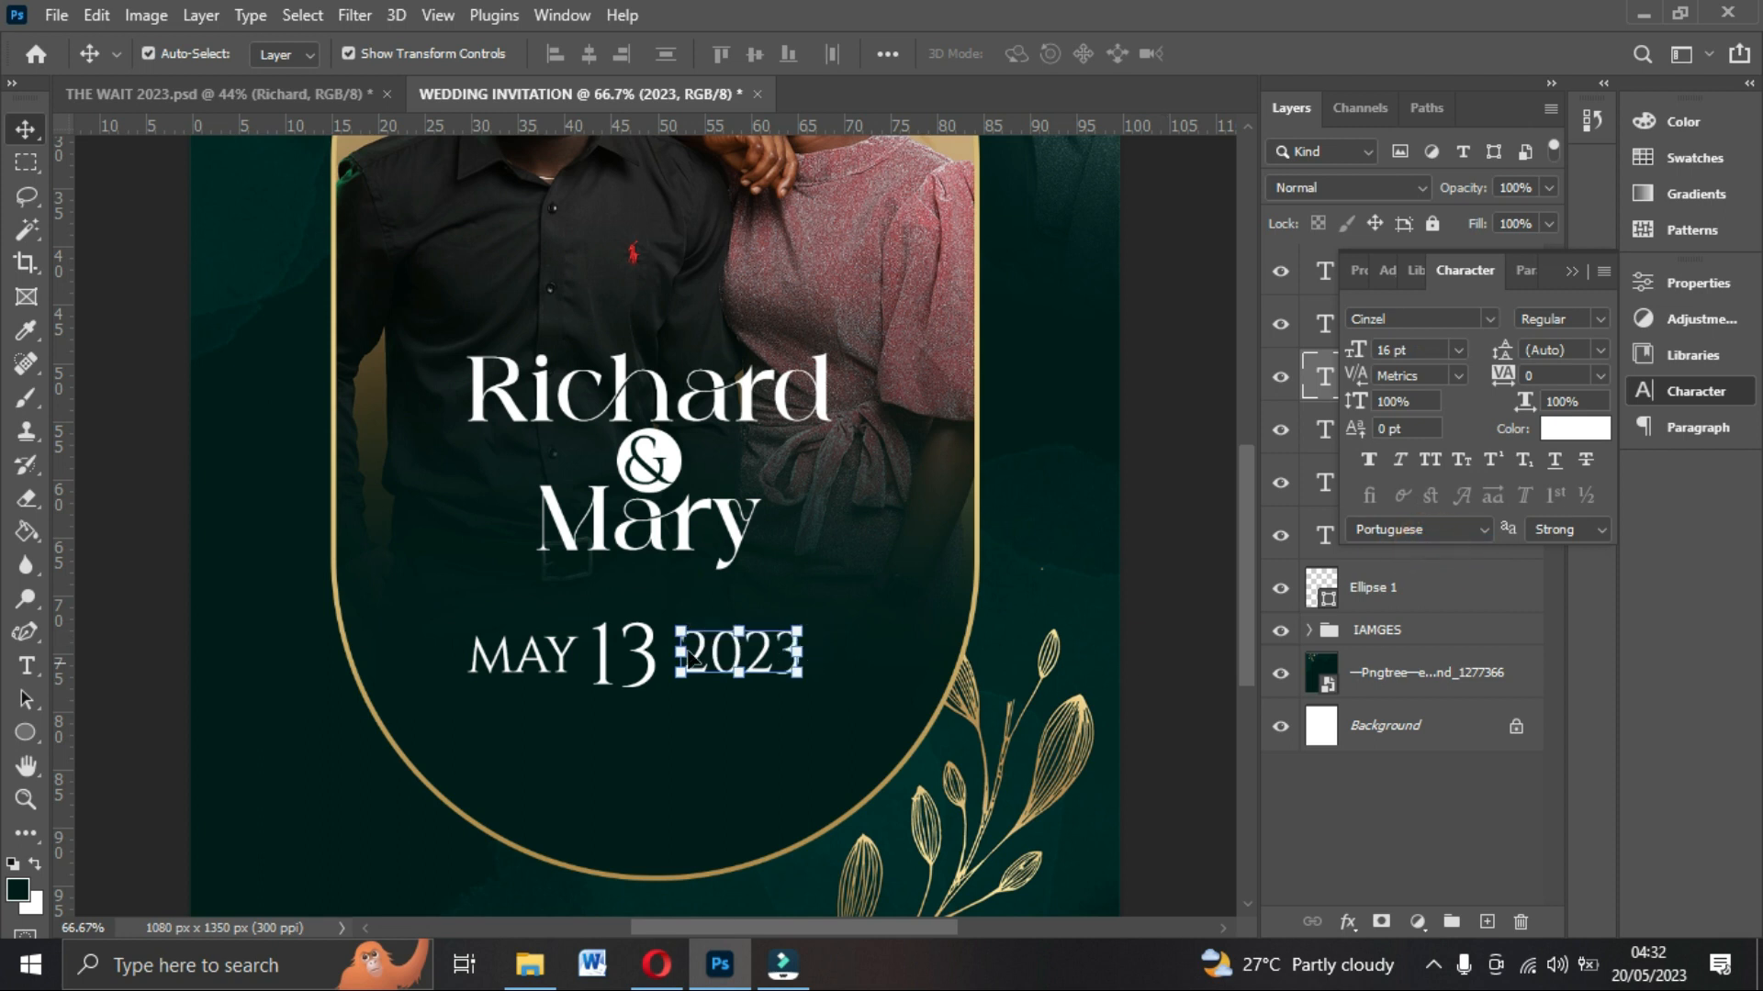
Set the 2023 text's font size to 14 pt and tighten MAY and 2023 around the 13.
left_click(1322, 482)
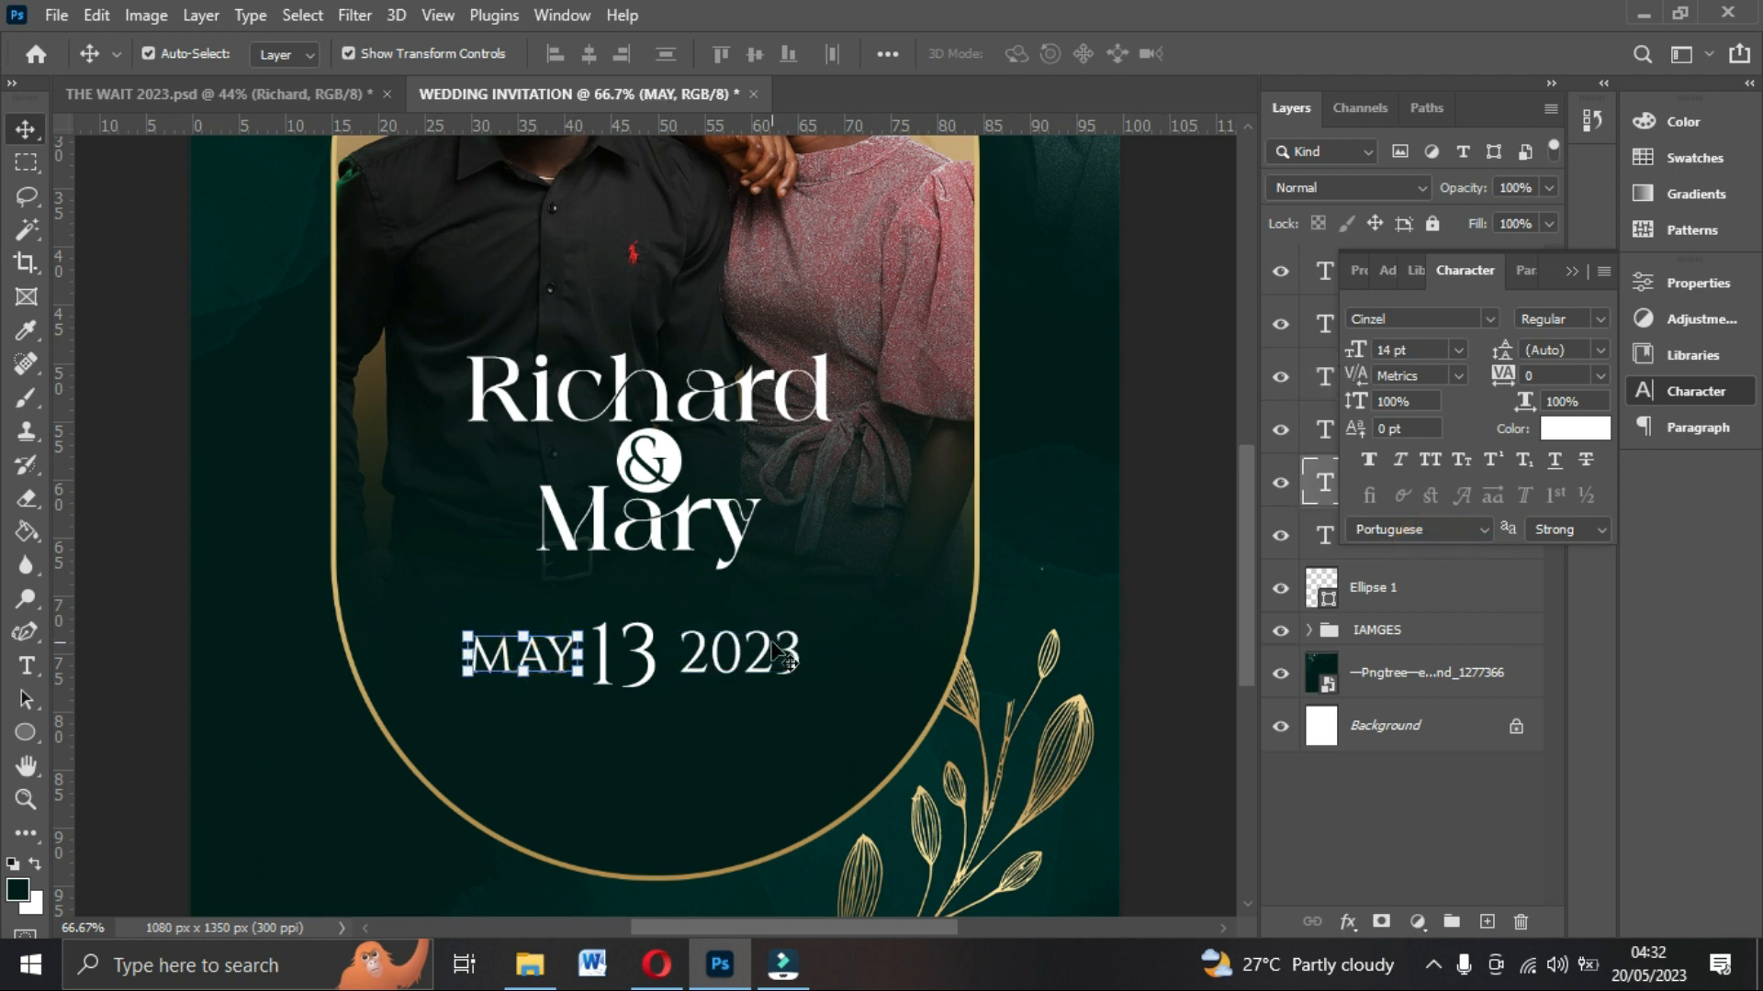
left_click(1310, 392)
left_click(1458, 349)
left_click(1398, 507)
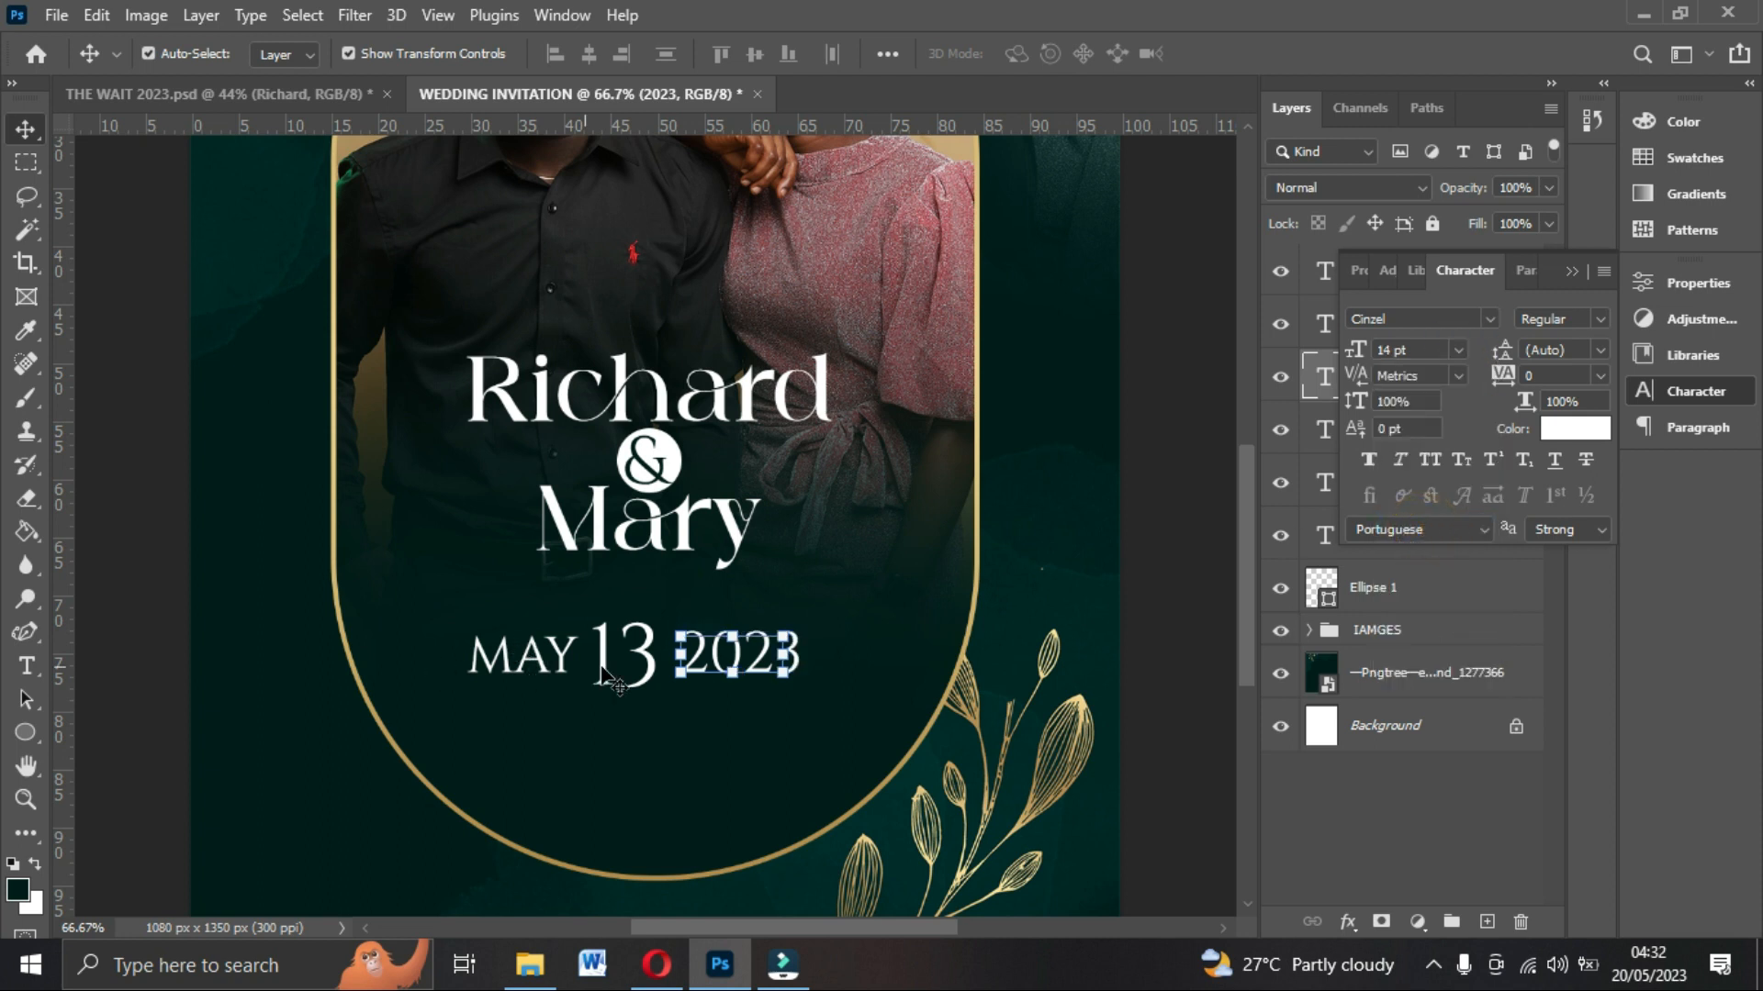
left_click_drag(541, 649, 557, 649)
left_click_drag(776, 636, 759, 636)
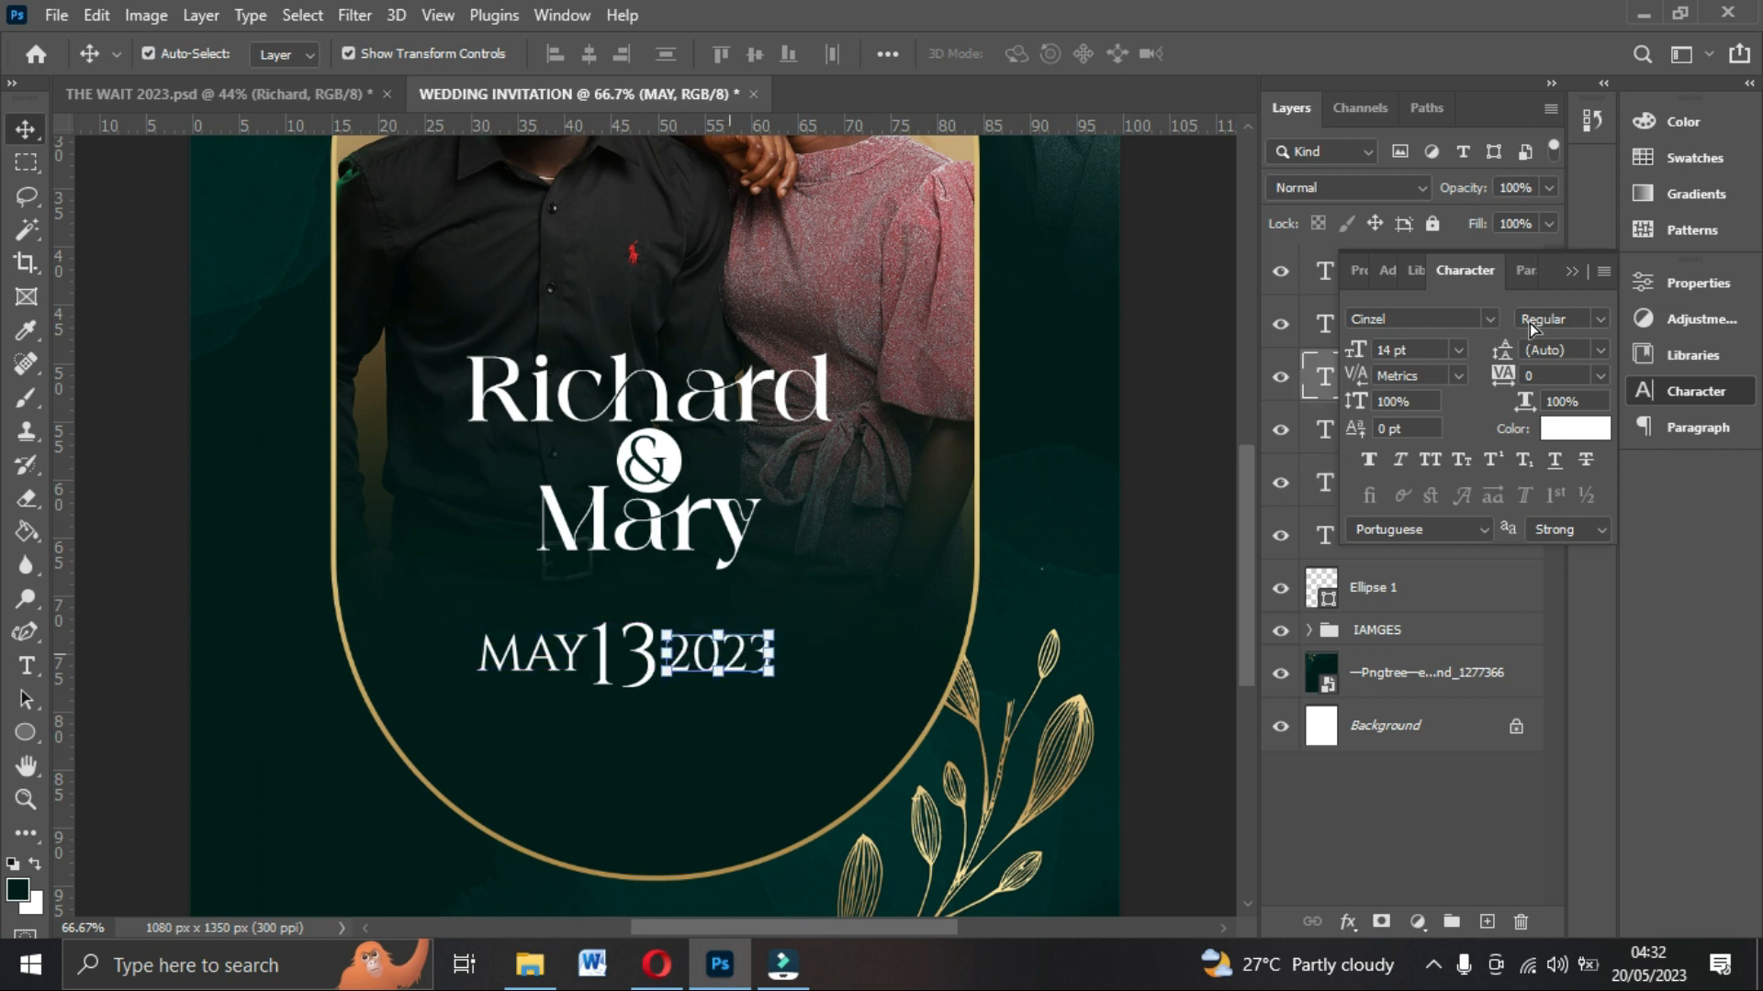
Select the MAY, 13 and 2023 layers, distribute them horizontally and nudge them right.
left_click(1571, 271)
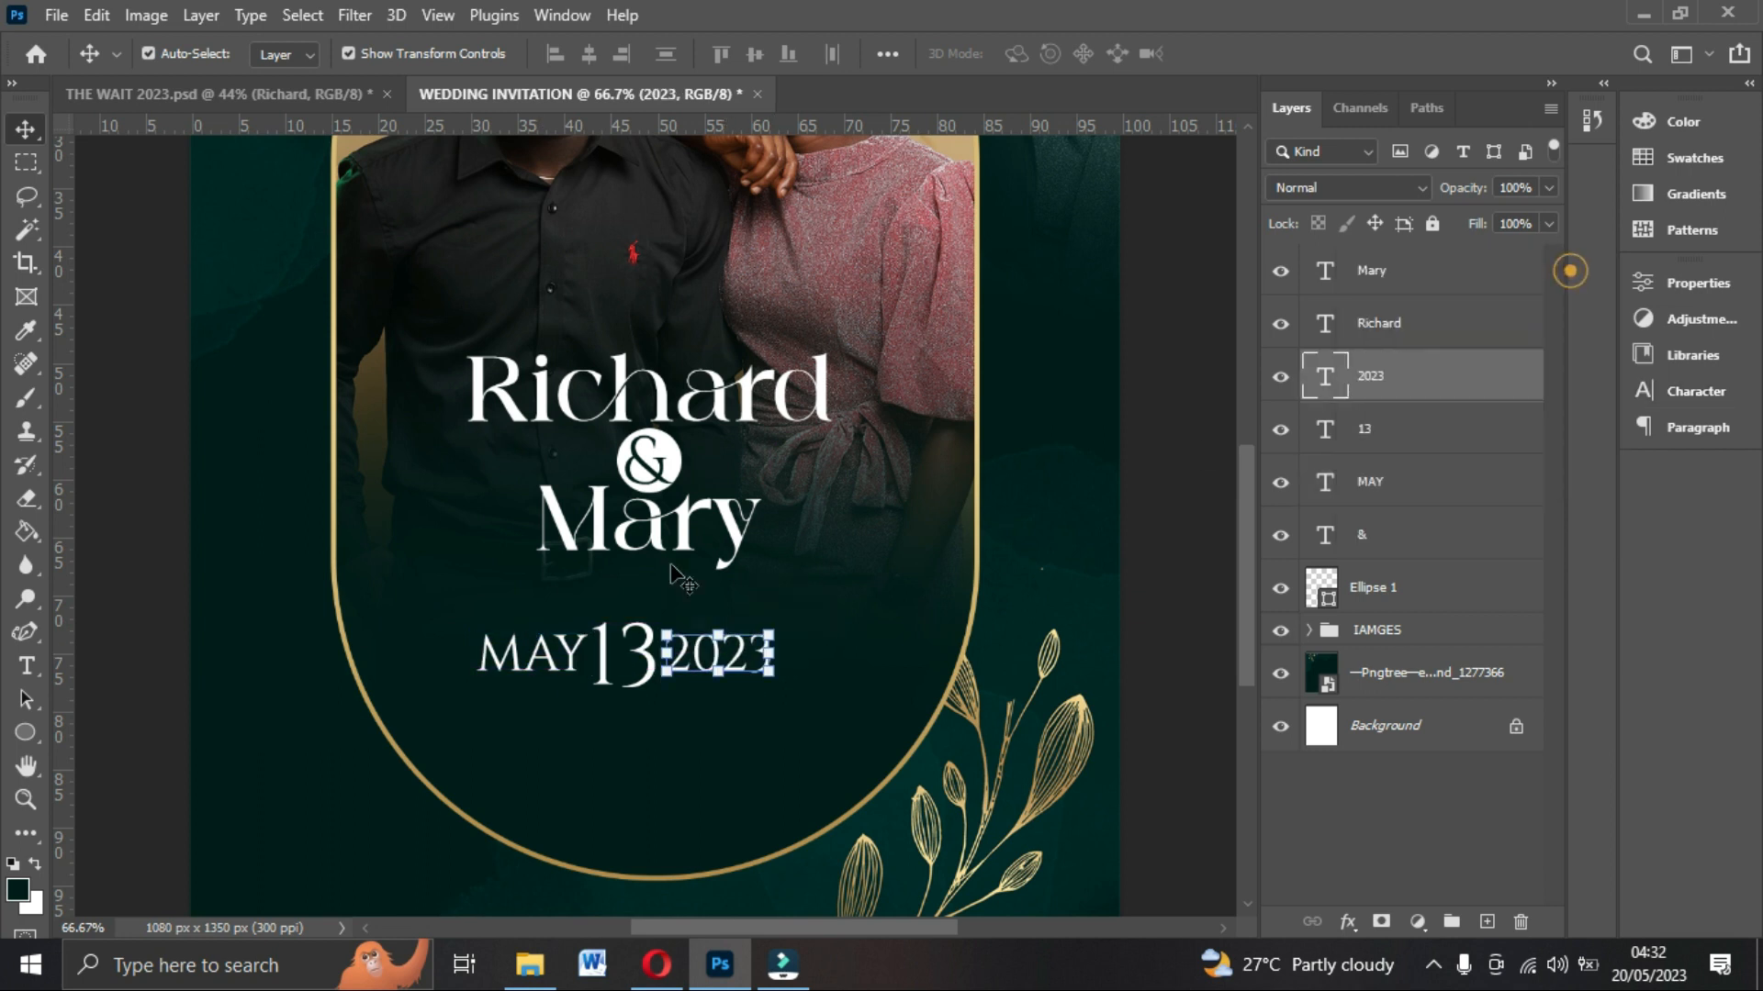
left_click(1394, 430, "shift")
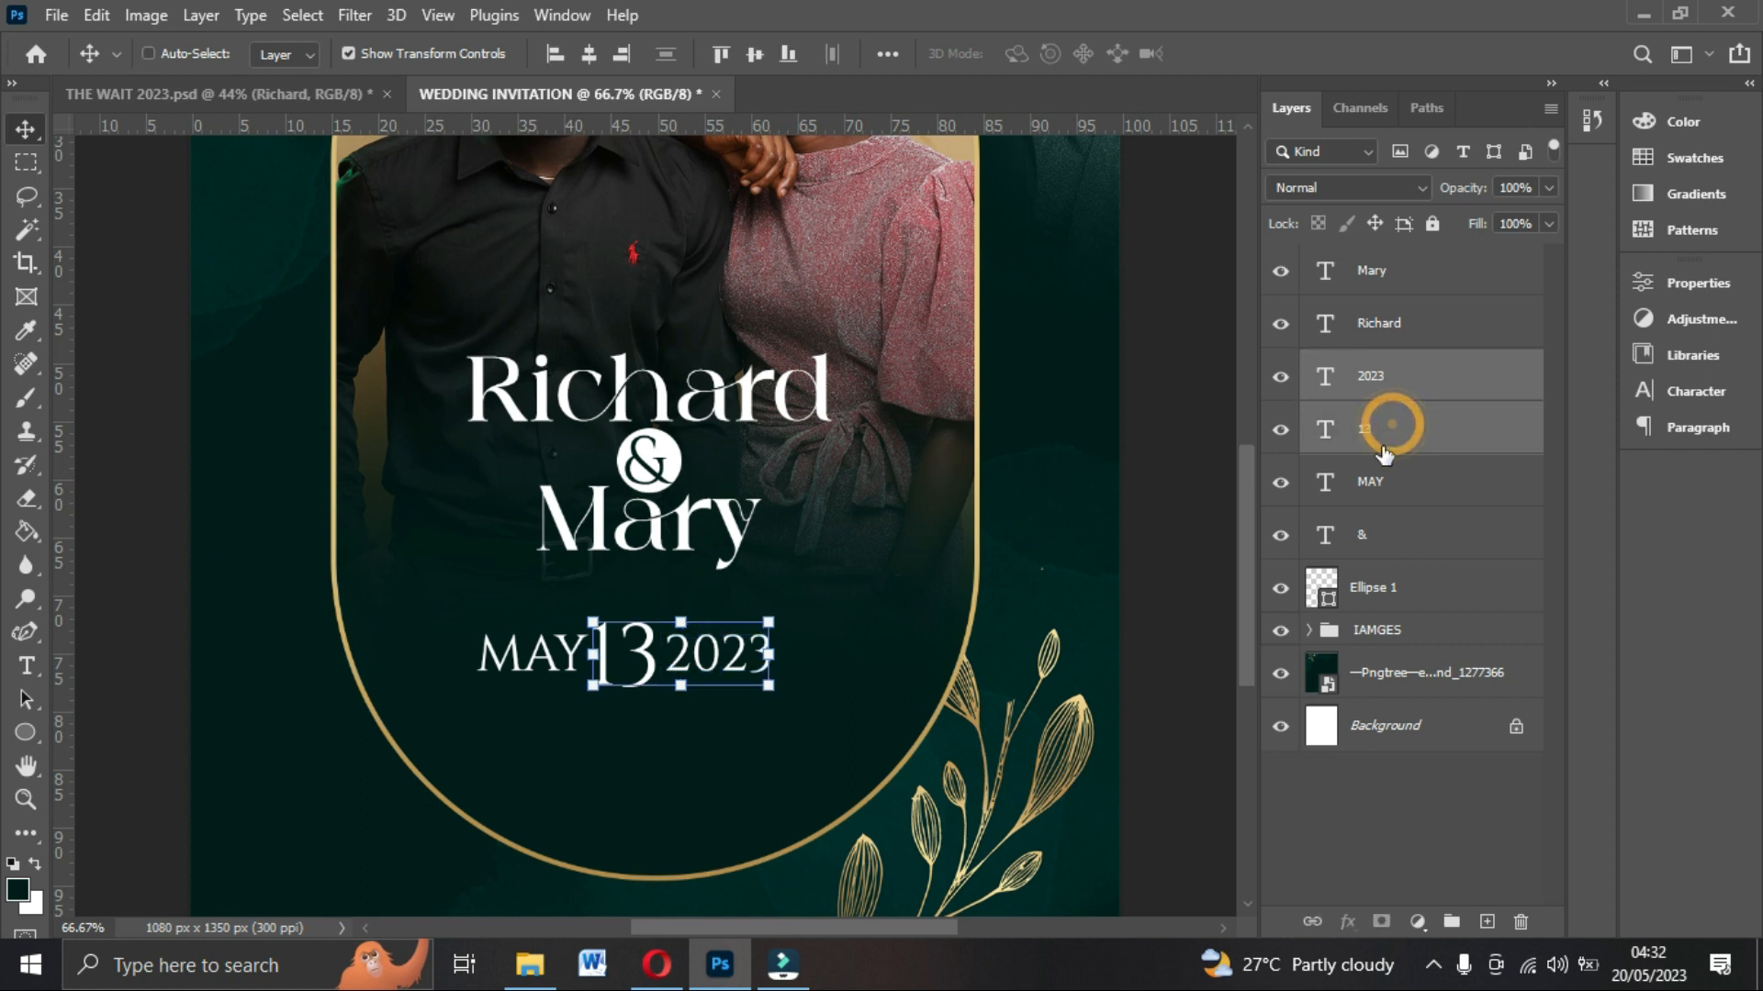
left_click(1378, 479, "shift")
left_click(757, 60)
key("Right")
key("Right")
key("Right")
key("Right")
key("Right")
key("Right")
key("Right")
key("Right")
key("Right")
key("Right")
key("Right")
key("Right")
left_click(1170, 571)
Nudge the MAY text slightly left to even the spacing of the date line.
left_click(746, 654)
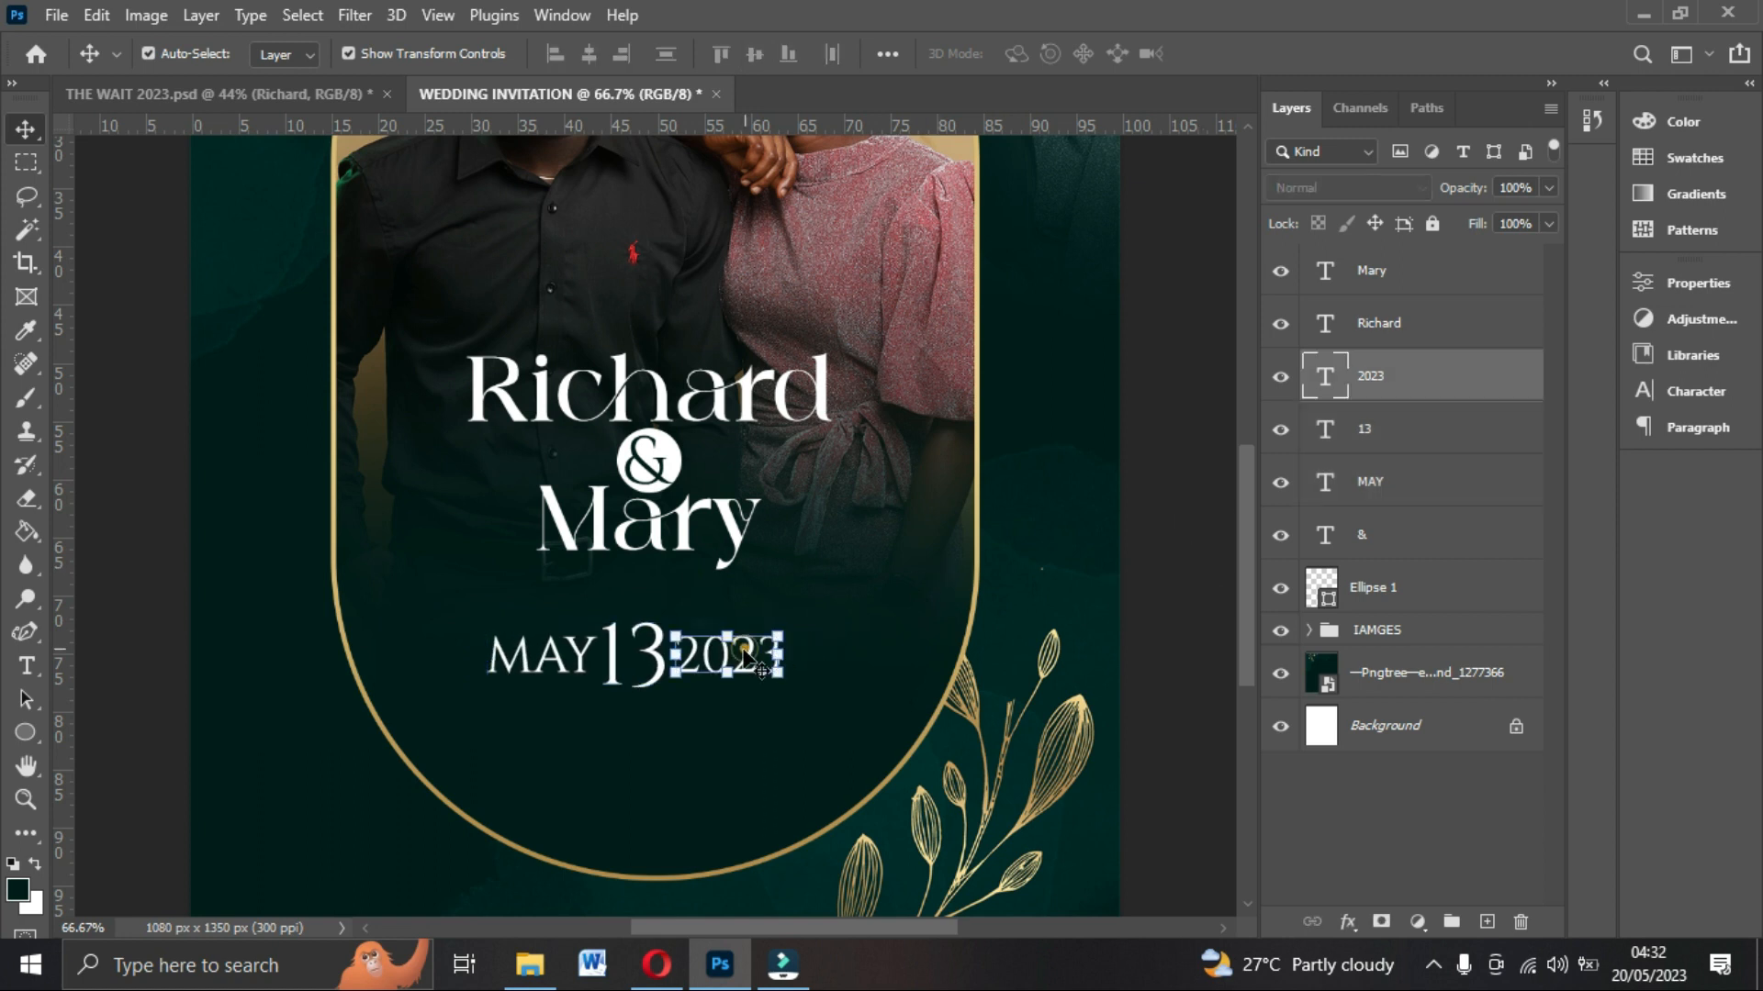
left_click(559, 661)
key("Left")
key("Left")
key("Left")
key("Left")
key("Left")
key("Left")
key("Left")
key("Left")
key("Left")
key("Left")
key("Left")
key("Left")
key("Left")
key("Left")
key("Left")
key("Left")
key("Left")
key("Left")
key("Left")
key("Left")
left_click(744, 669)
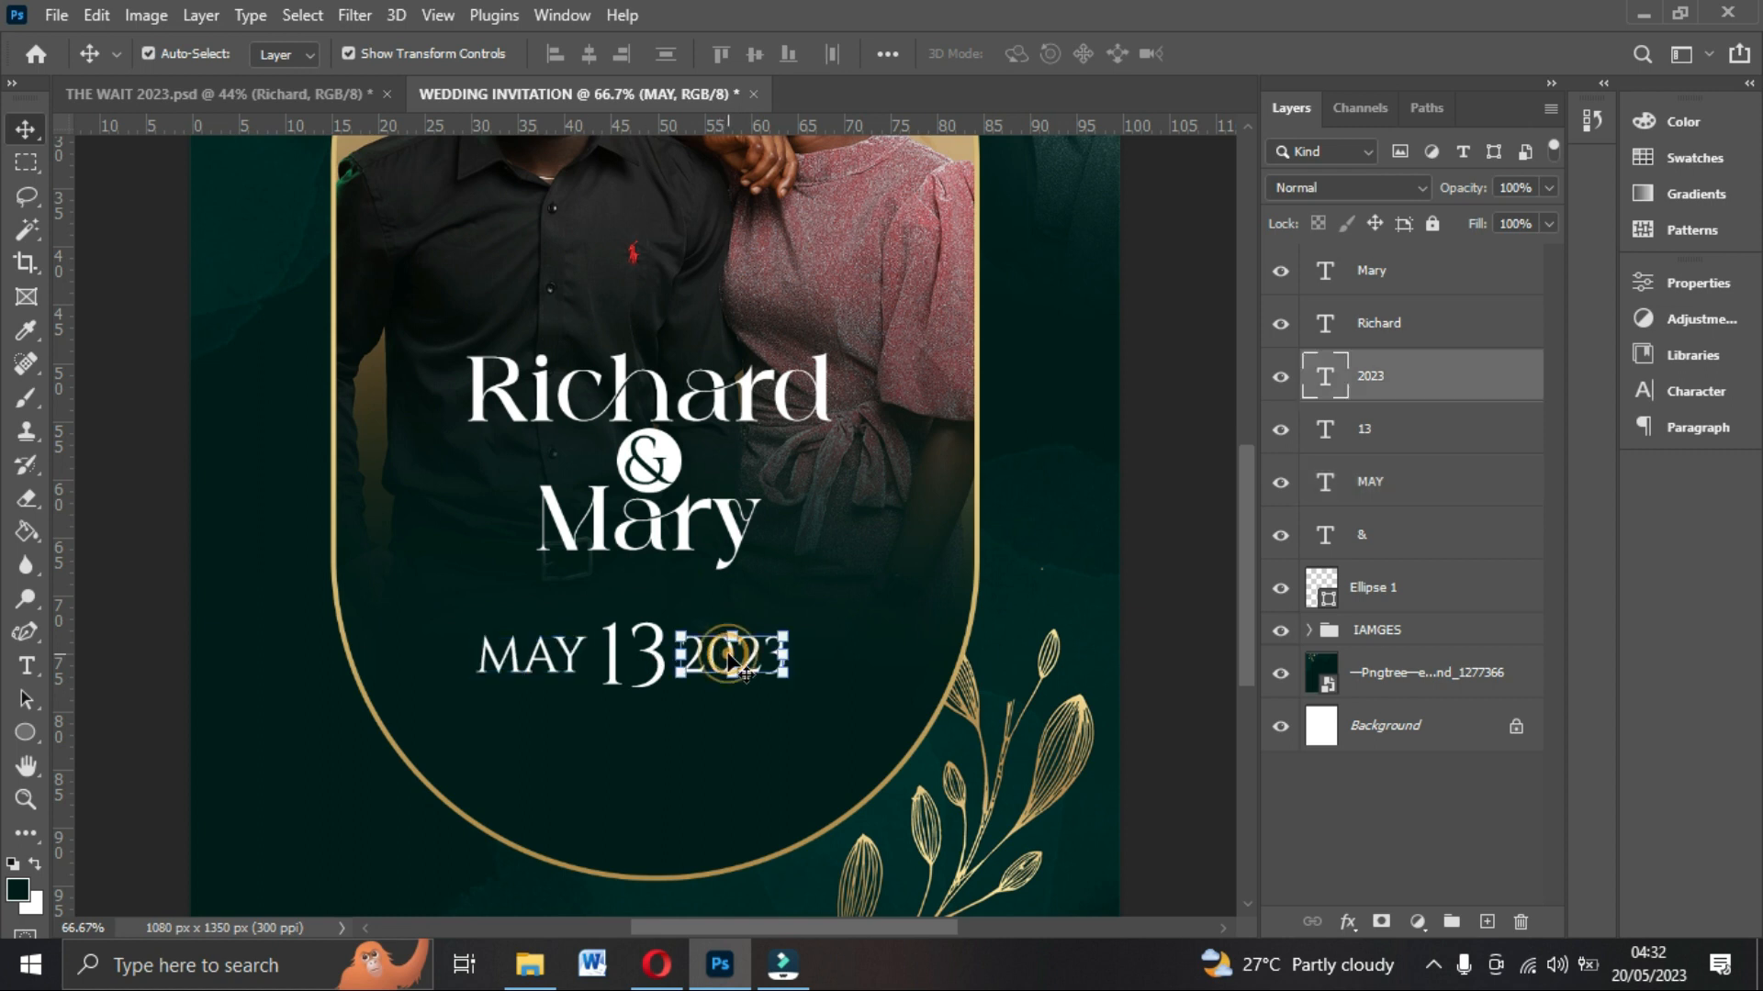
Add a Gradient Overlay to the 13 text using the yellow-to-orange gold gradient preset.
left_click(635, 652)
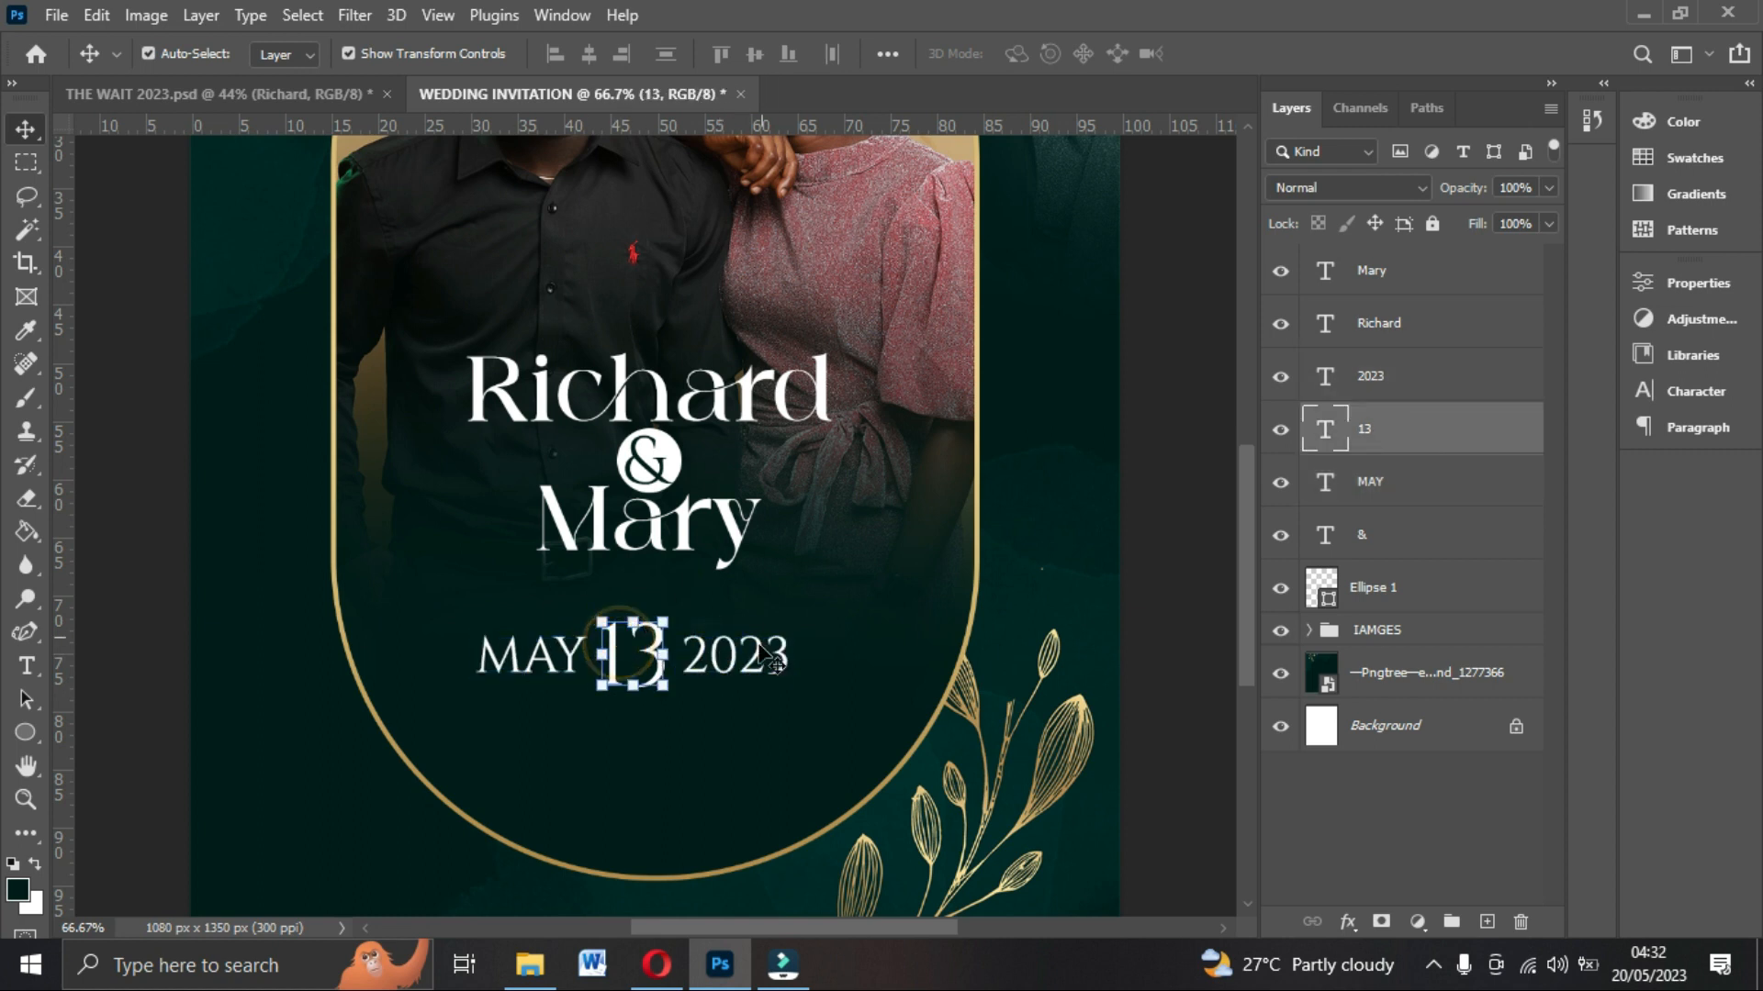
left_click(1343, 923)
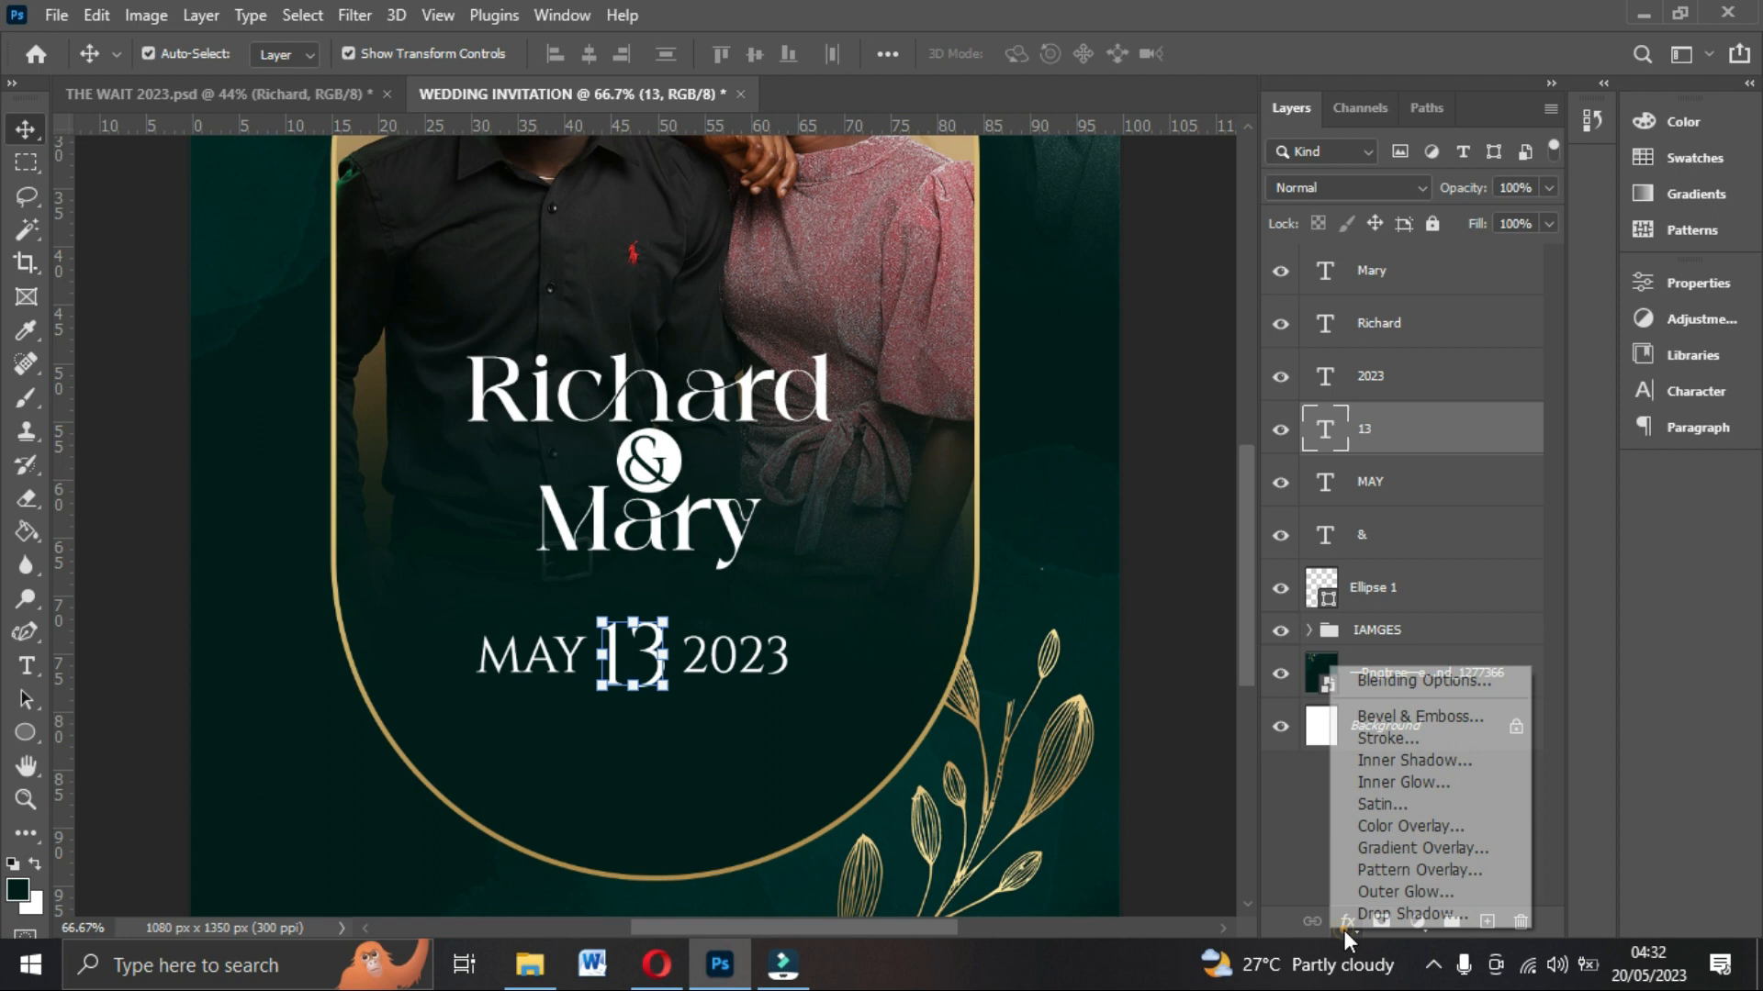
left_click(1349, 861)
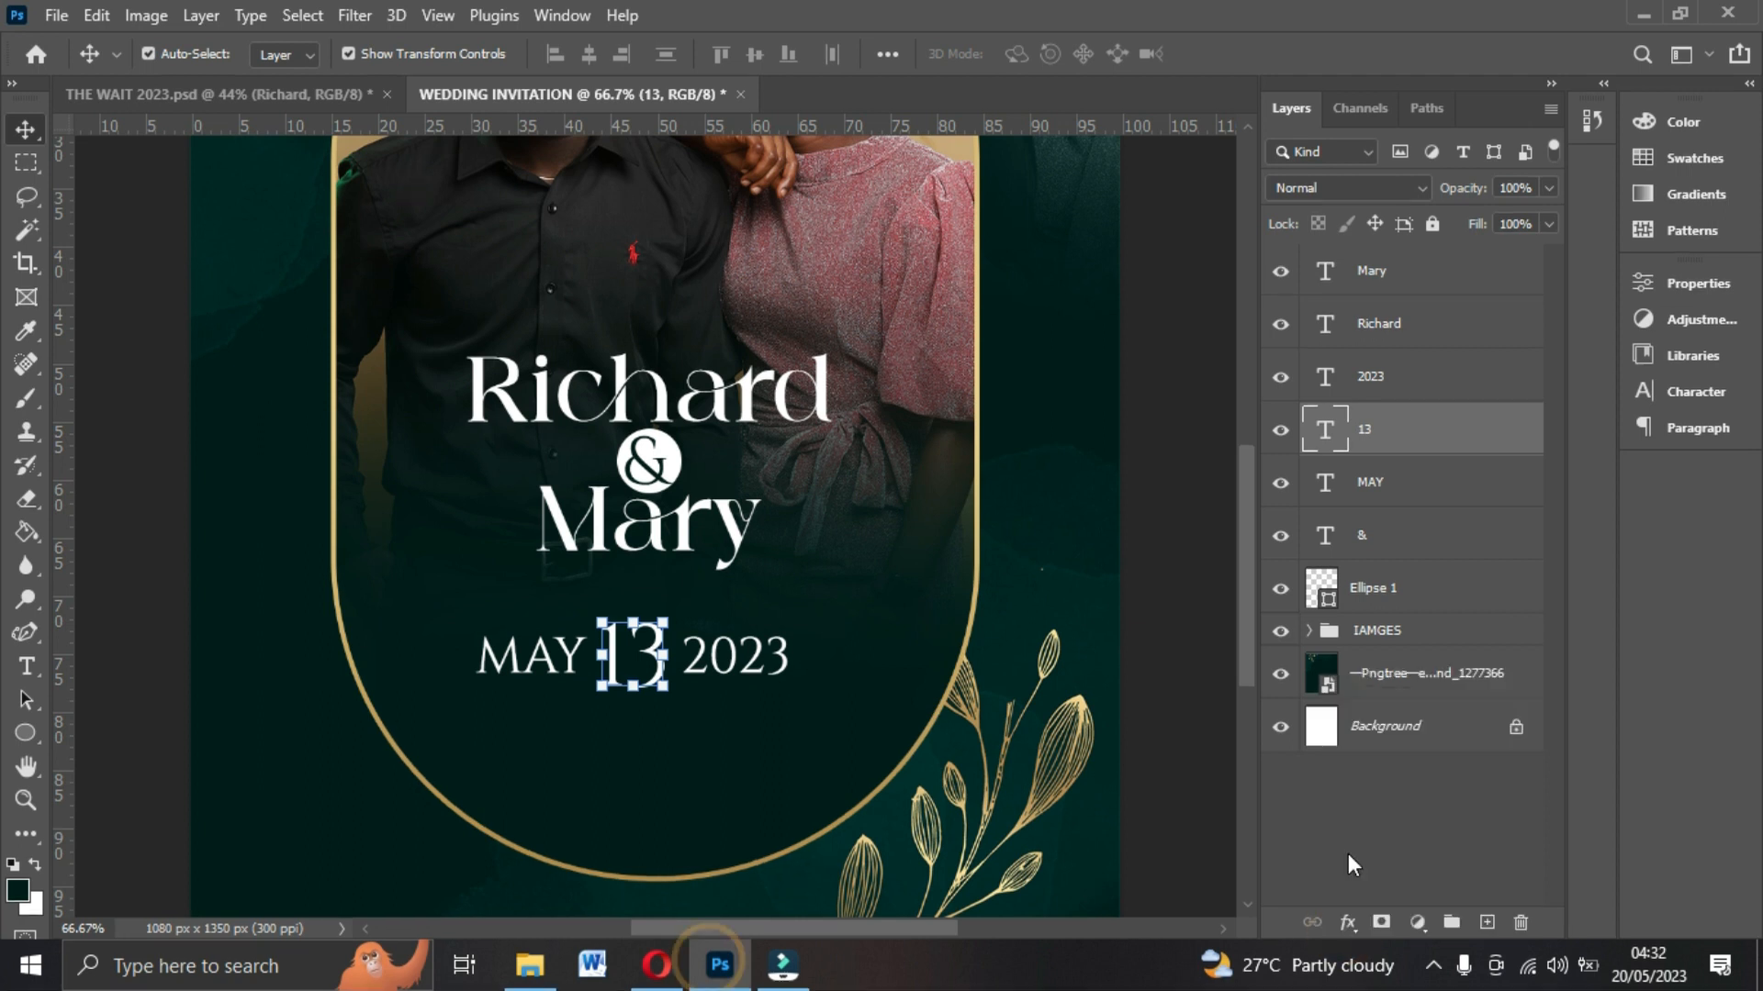
left_click(1346, 922)
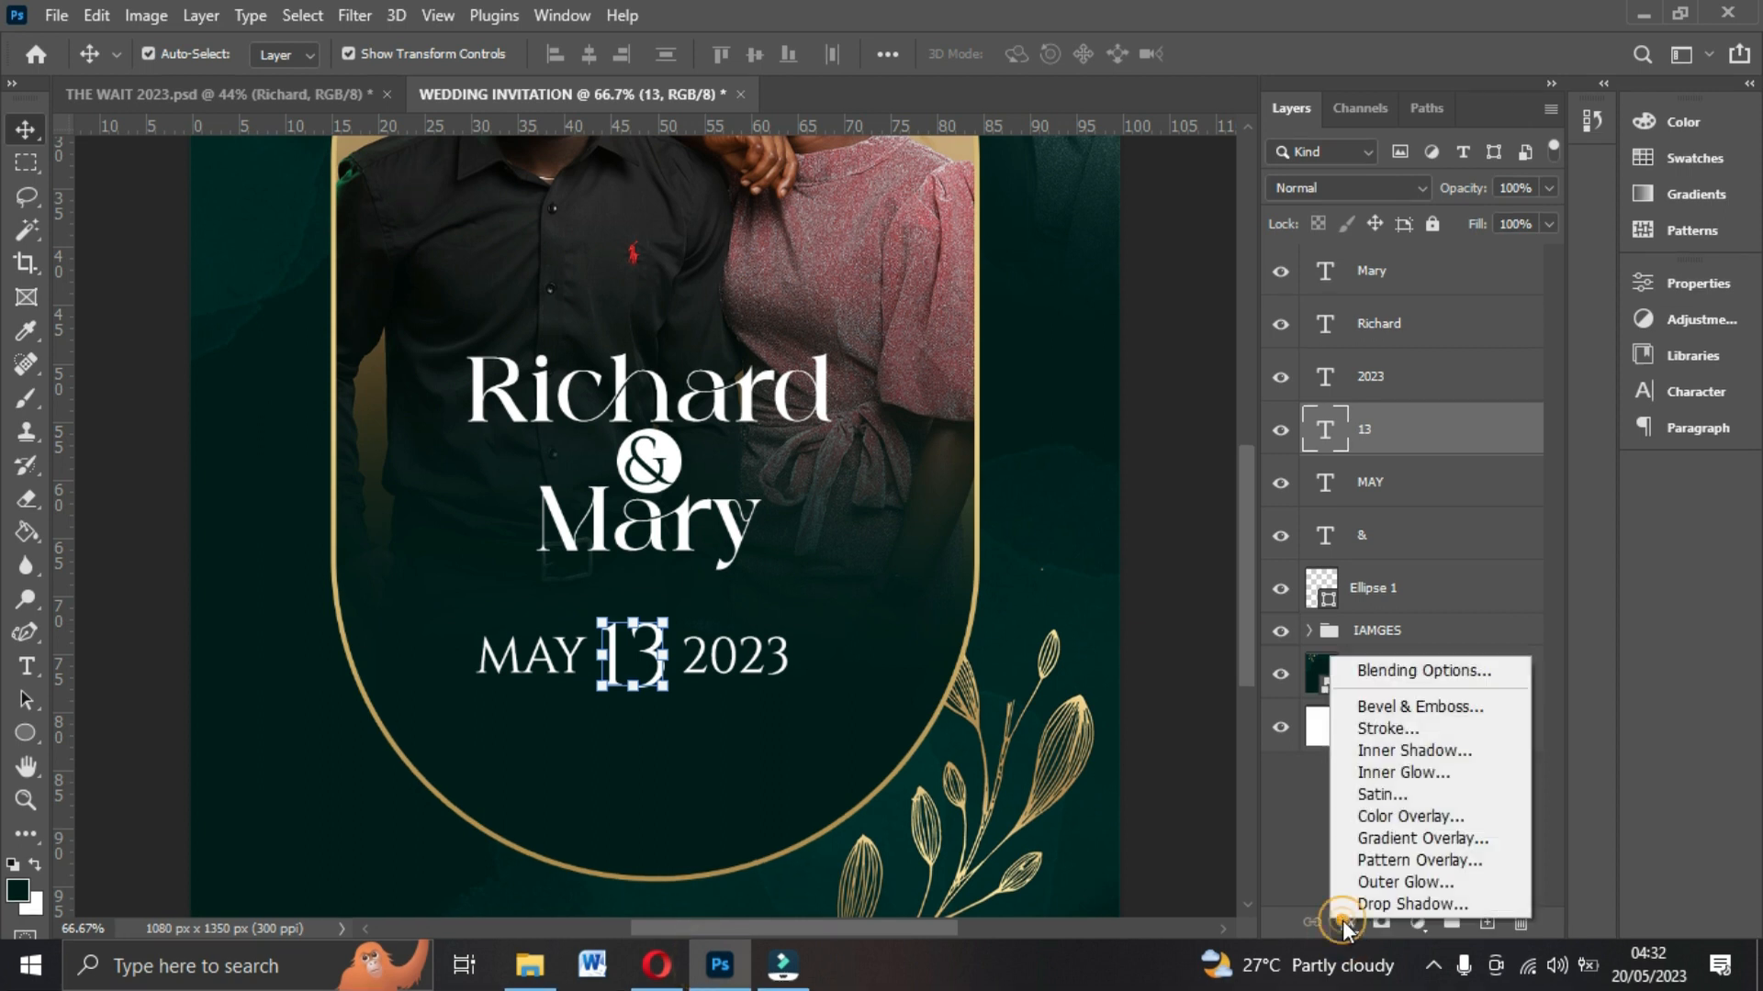
left_click(1370, 841)
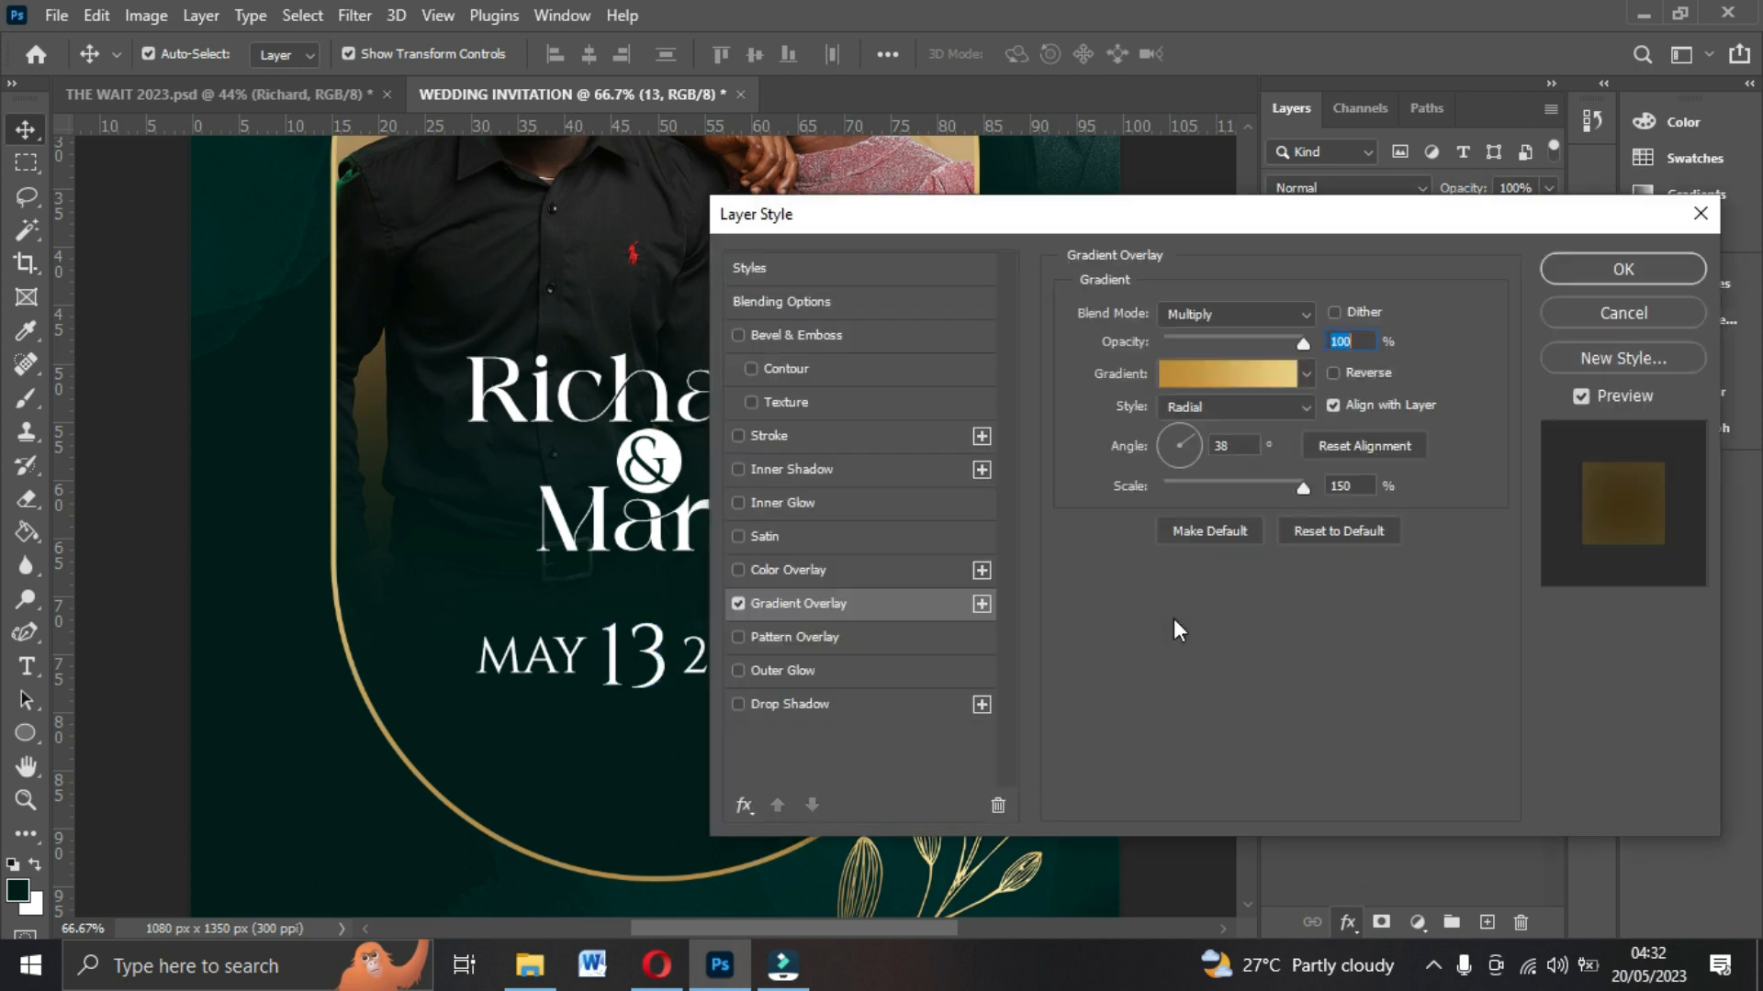
left_click_drag(1122, 218, 1210, 212)
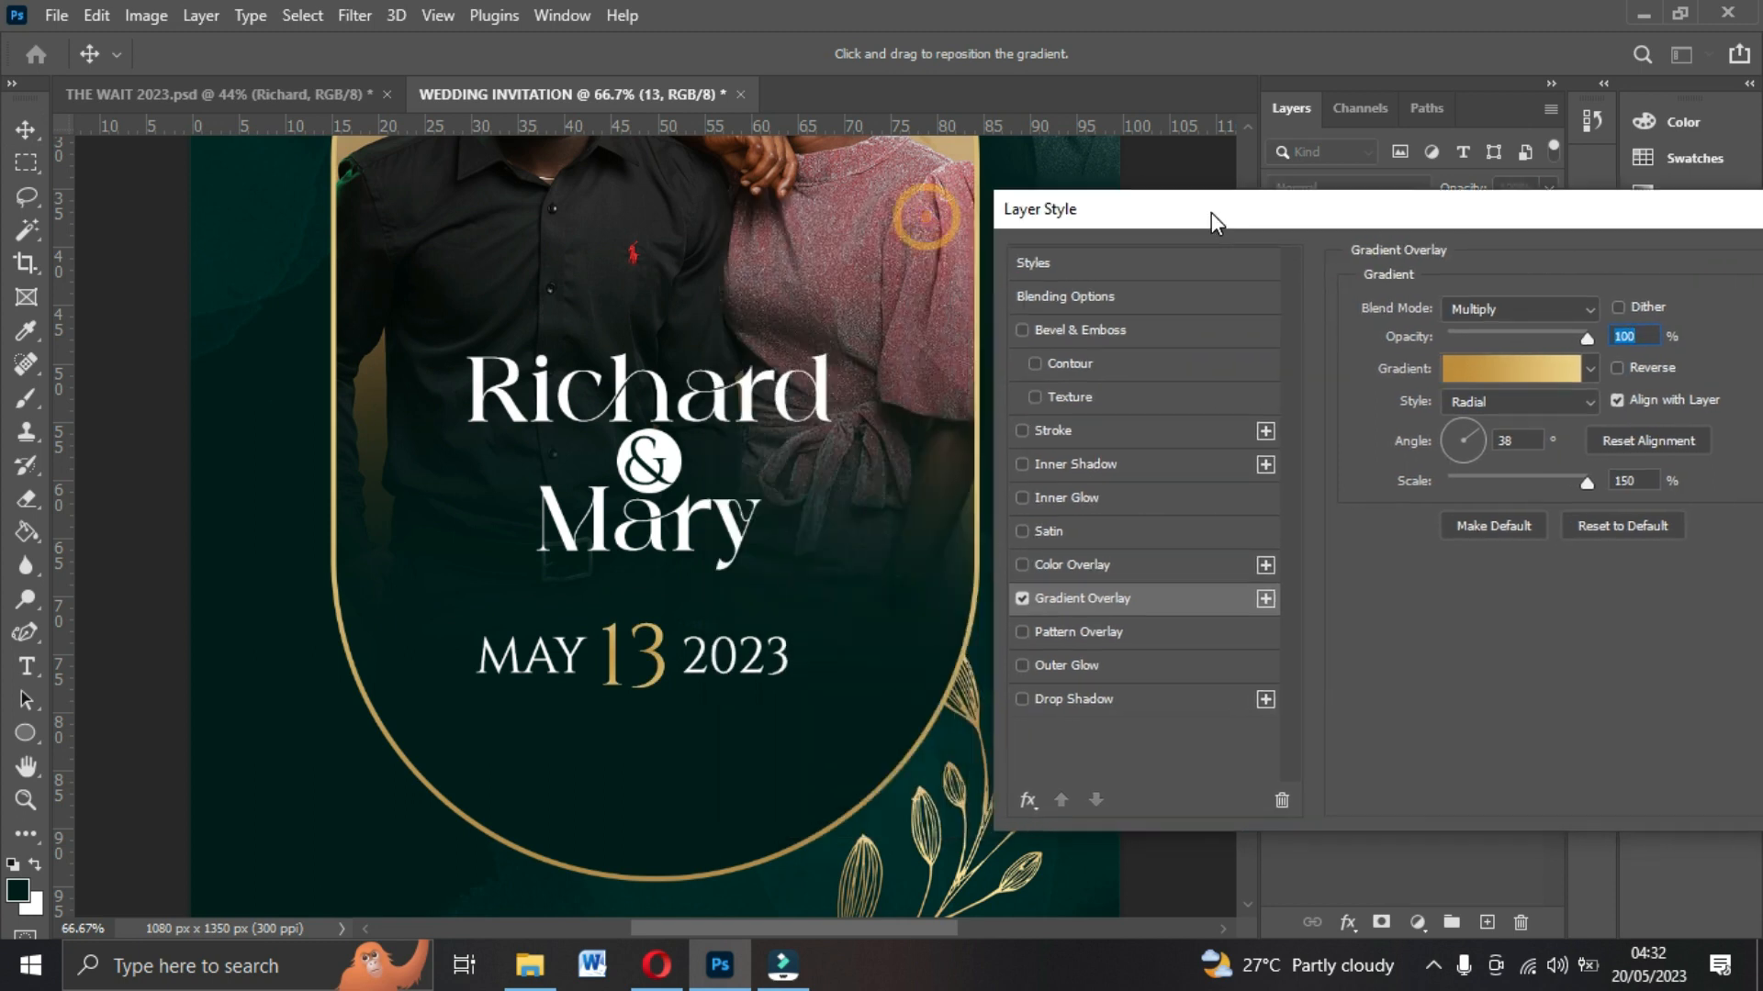
left_click(1502, 374)
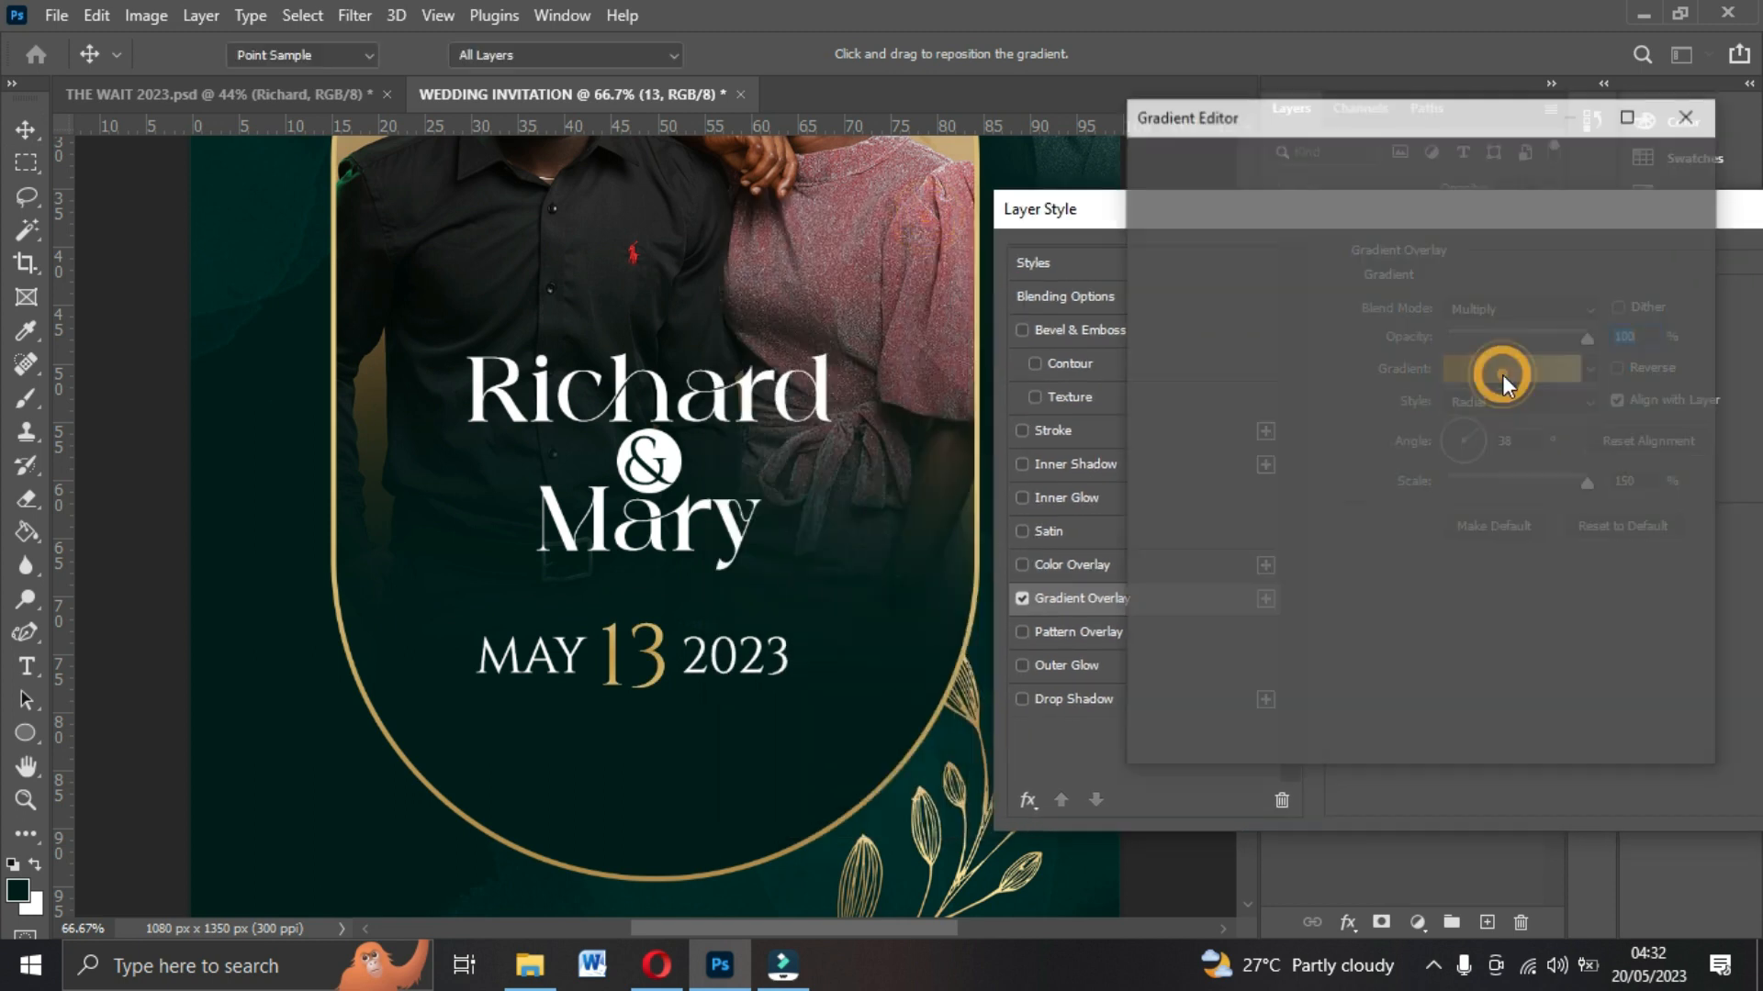
scroll(1182, 238, "down", 3)
scroll(1182, 244, "down", 5)
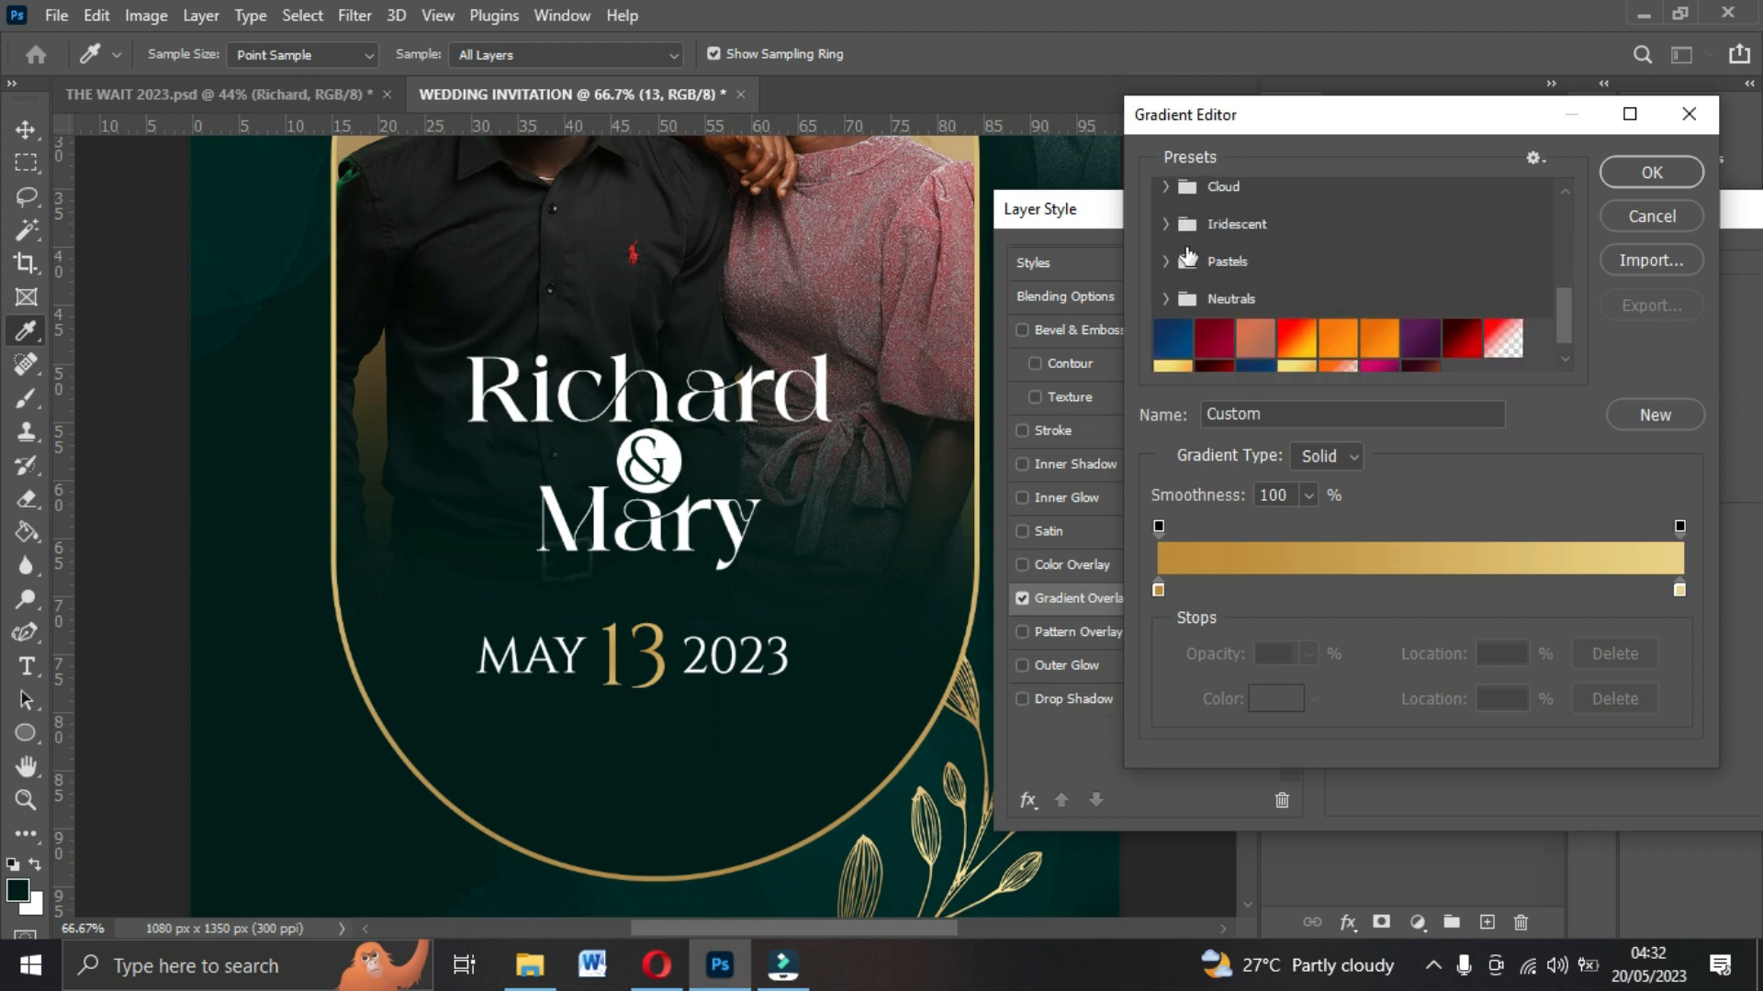
left_click(1167, 353)
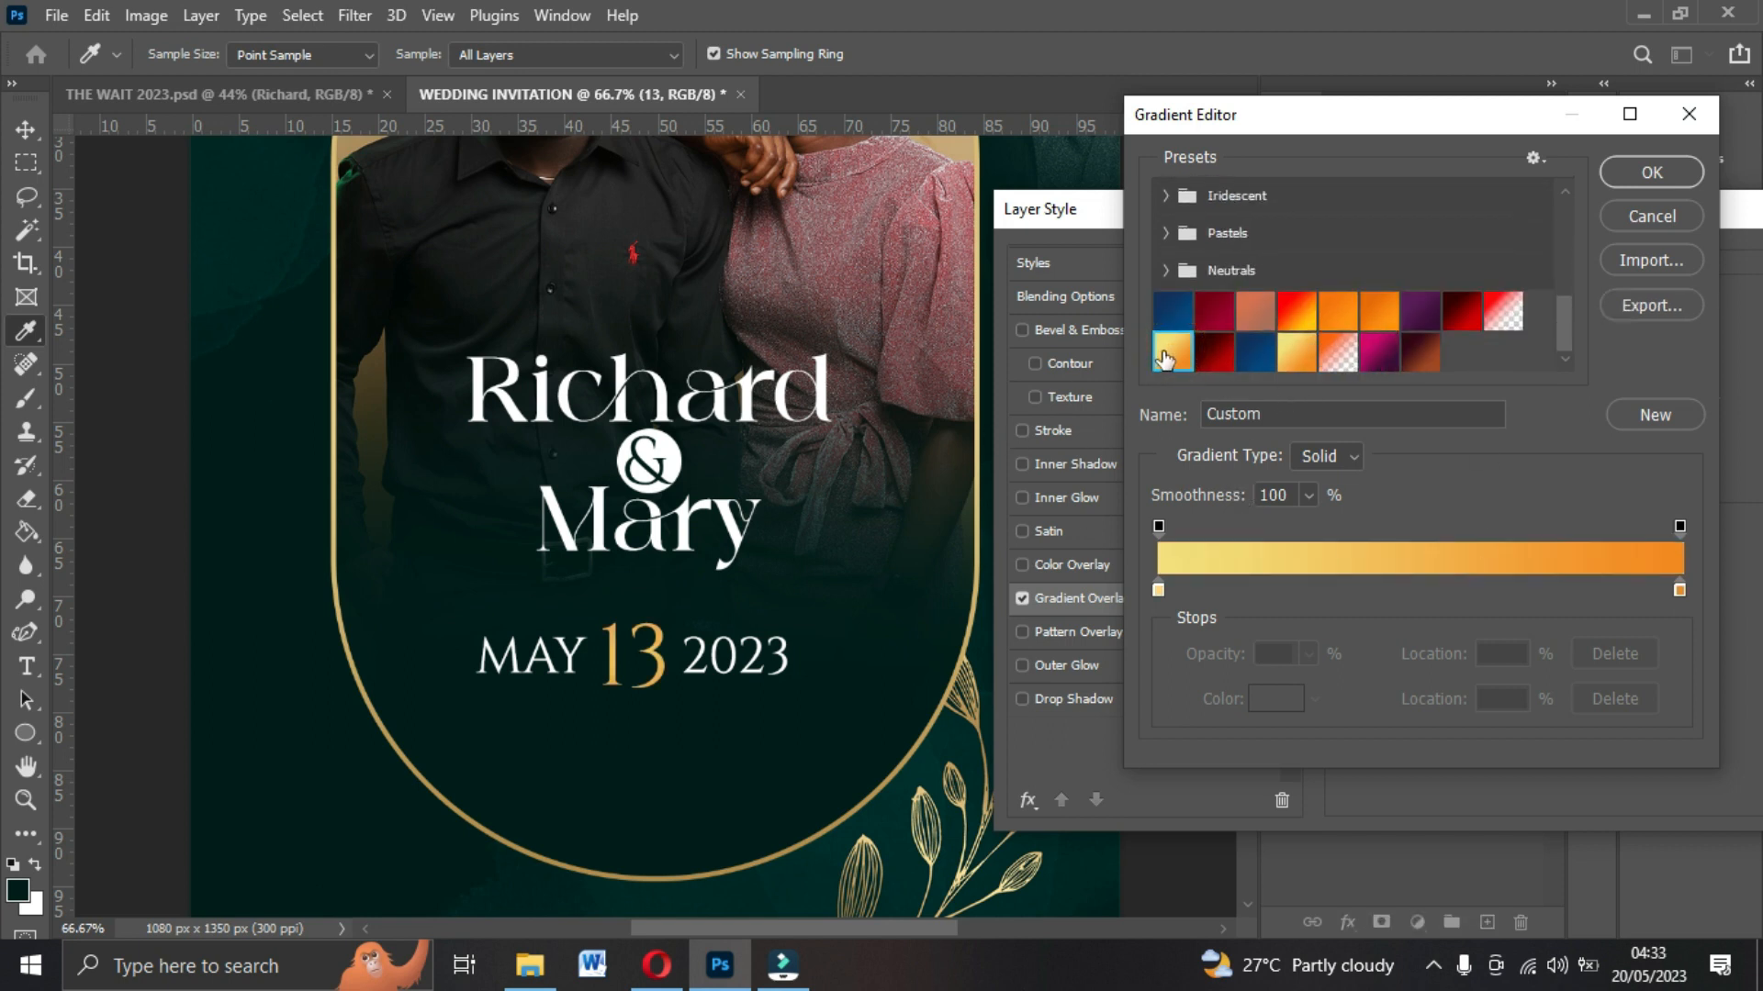
left_click(1156, 593)
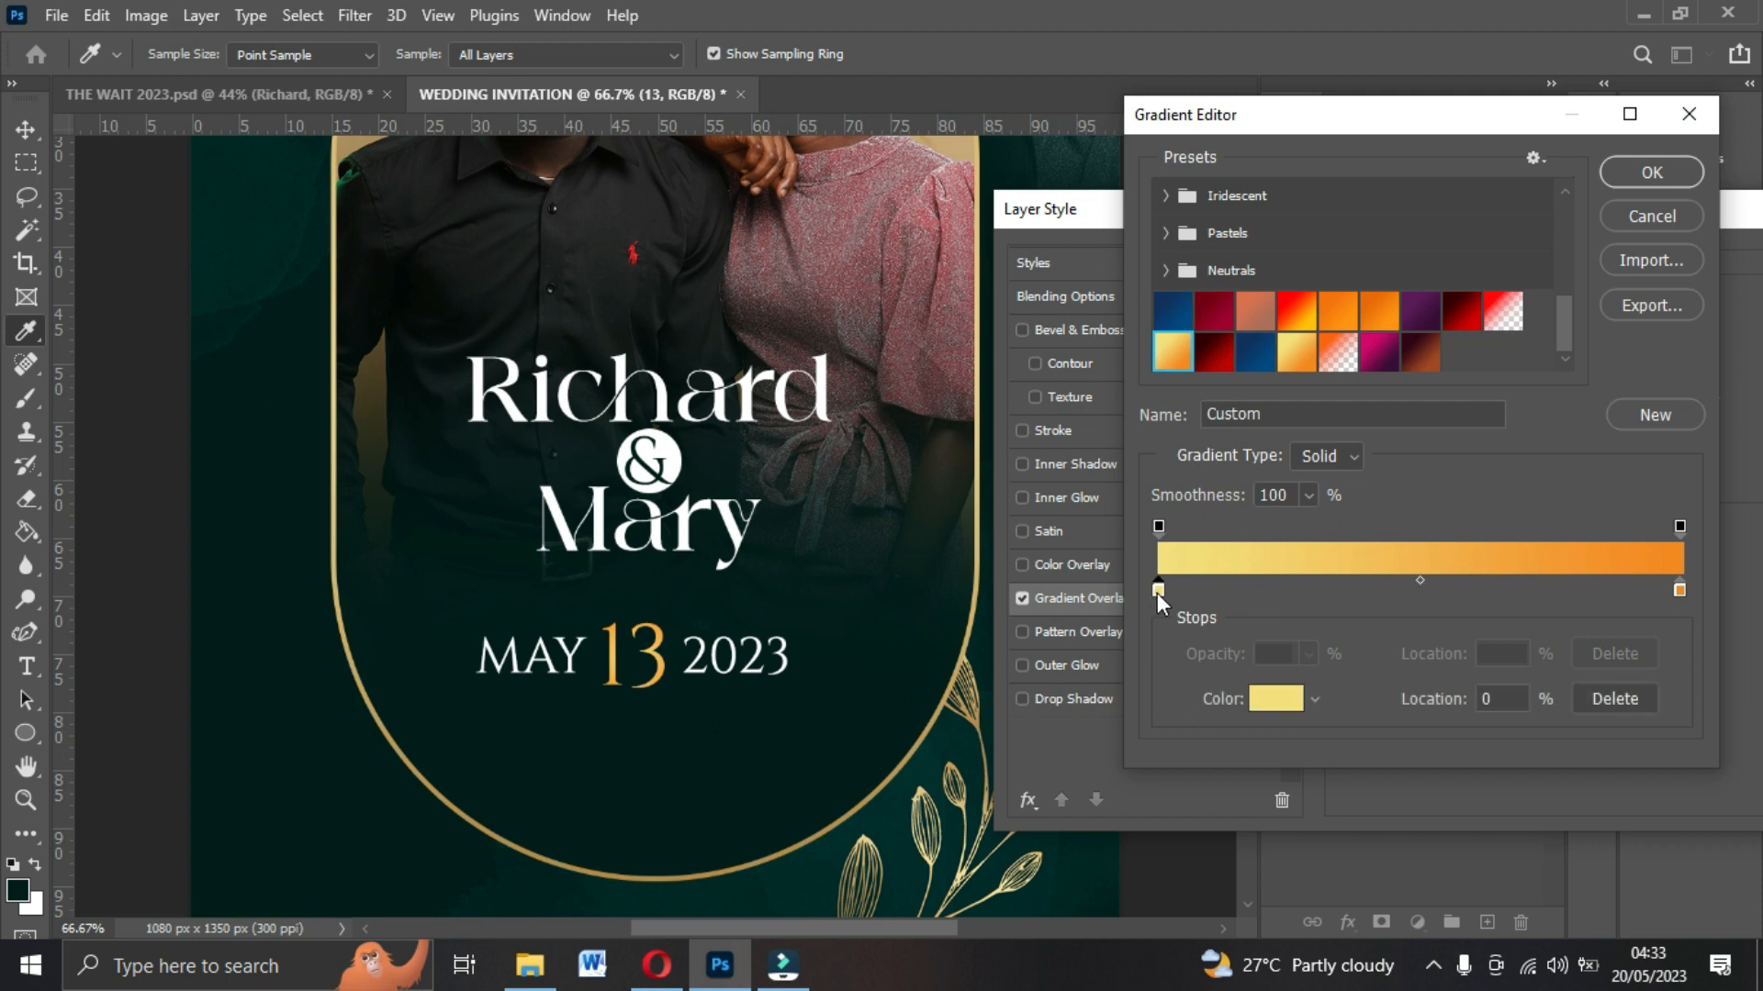
left_click(1275, 699)
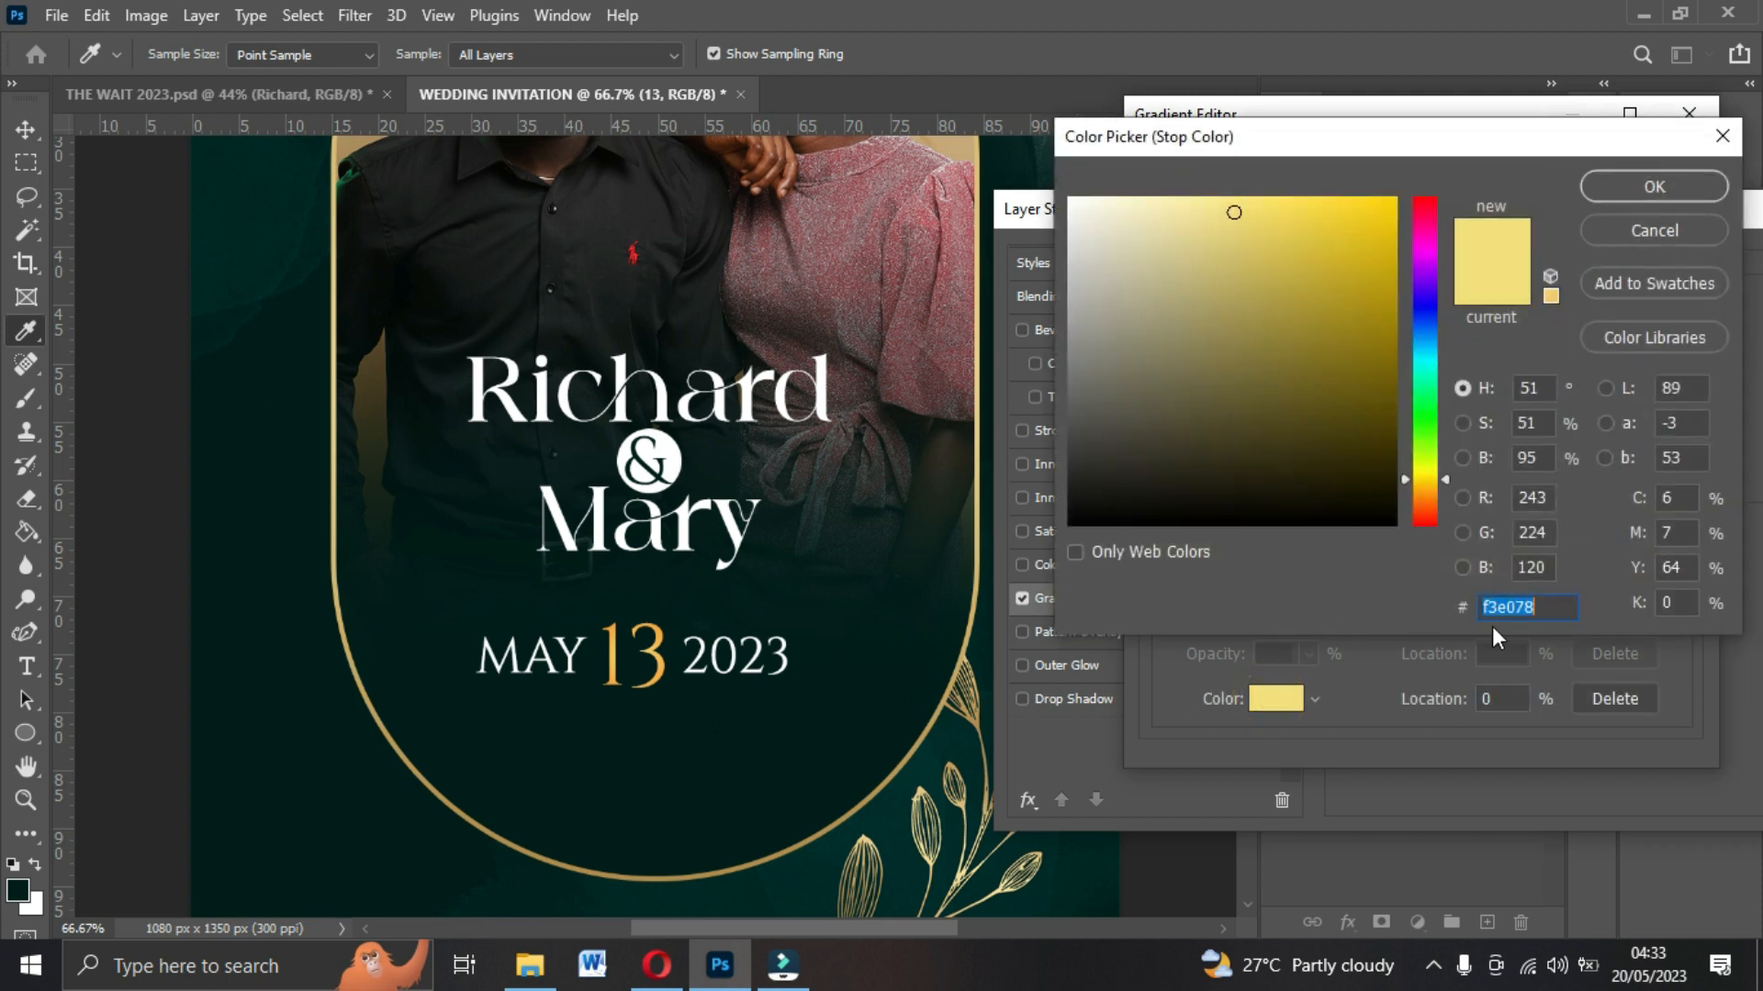
left_click(1634, 197)
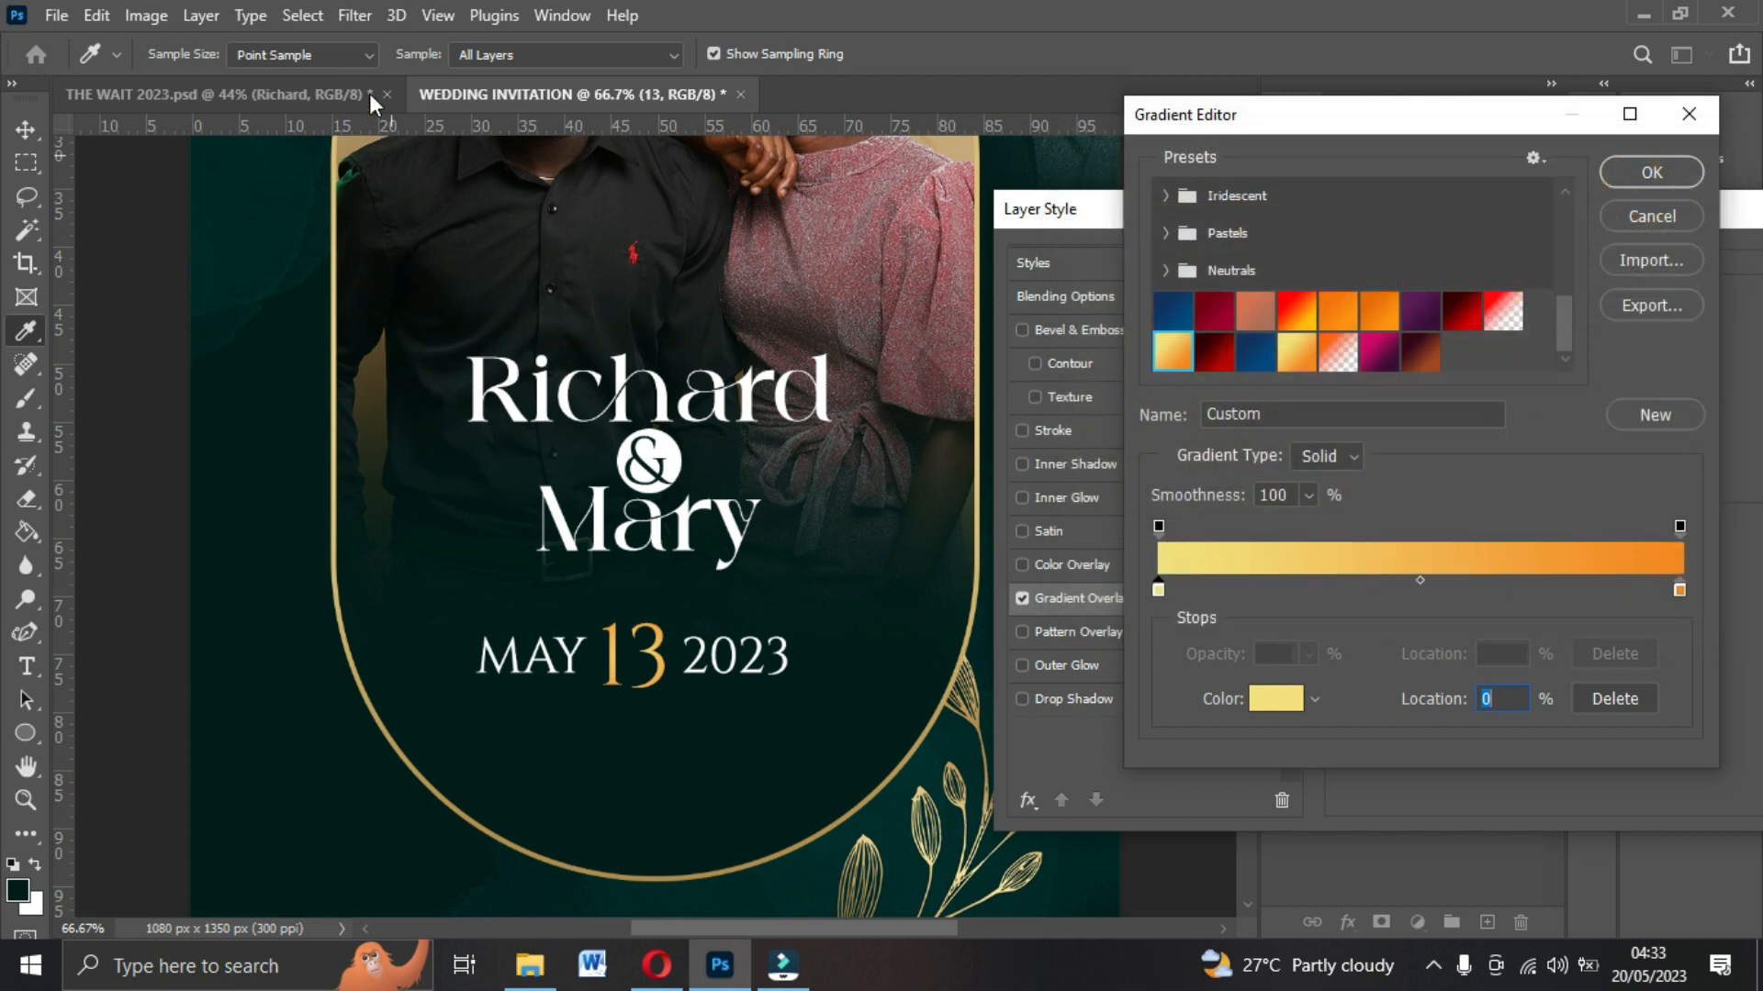
left_click(1612, 173)
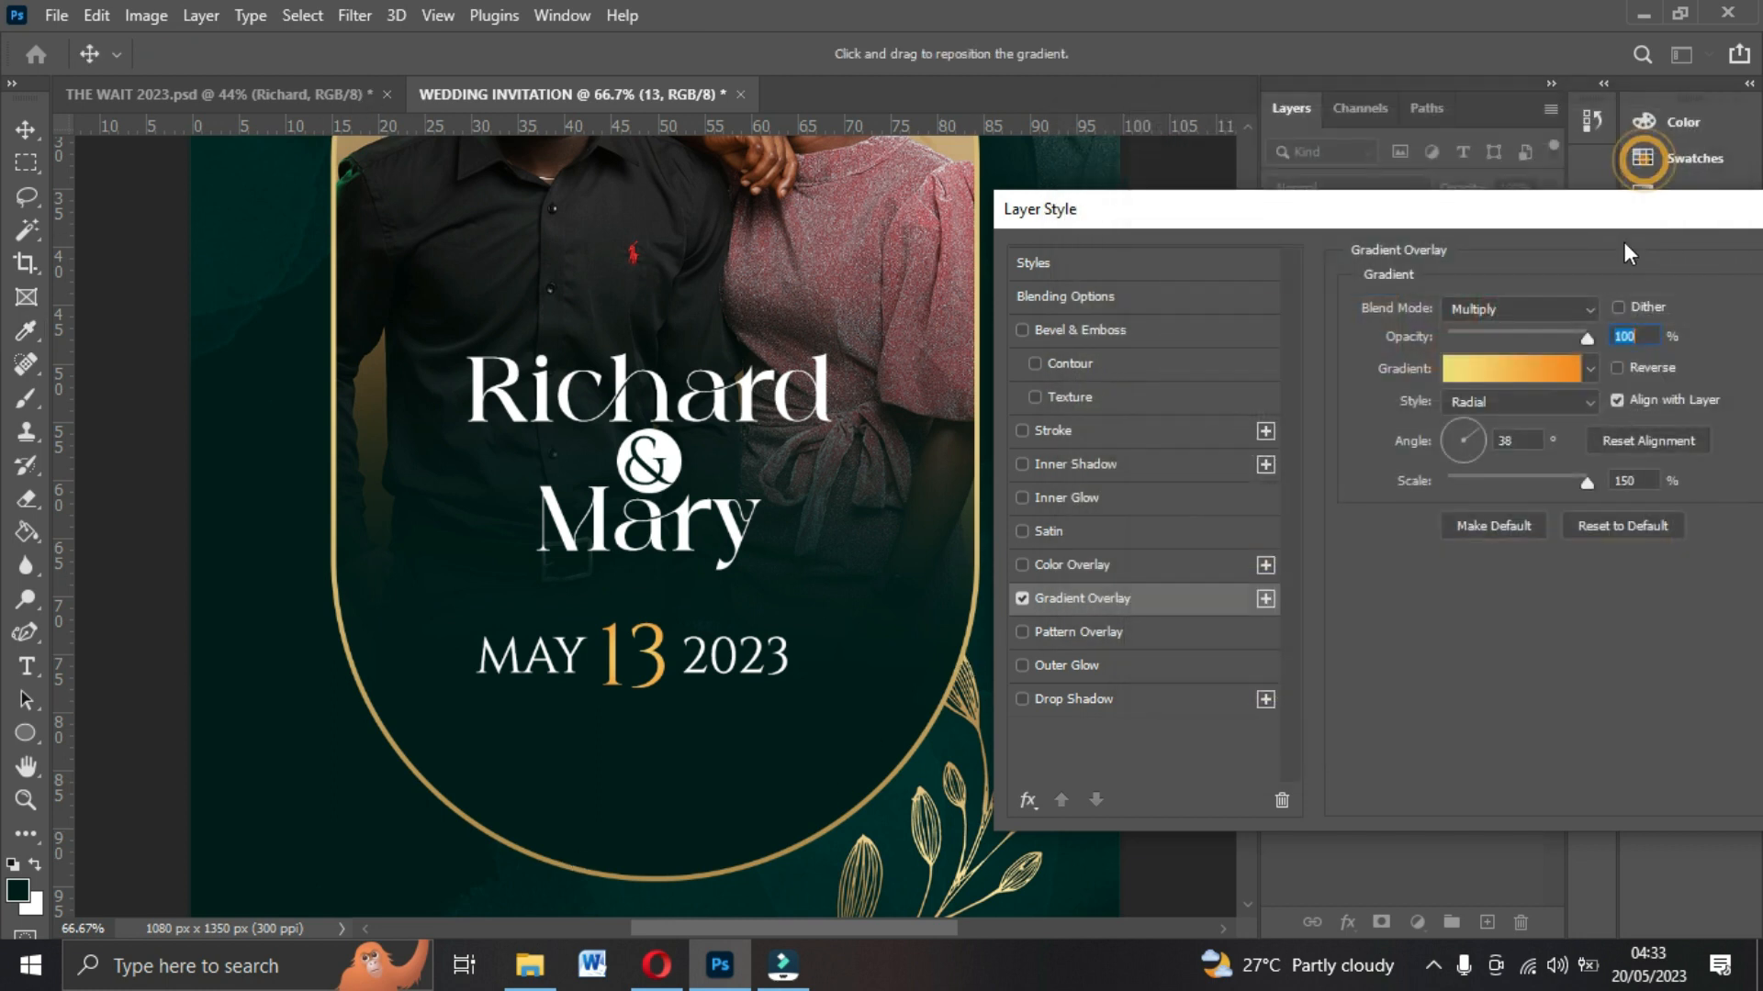
Set the 13 text's gradient overlay style to Linear with a 0° angle and apply it.
left_click(1485, 400)
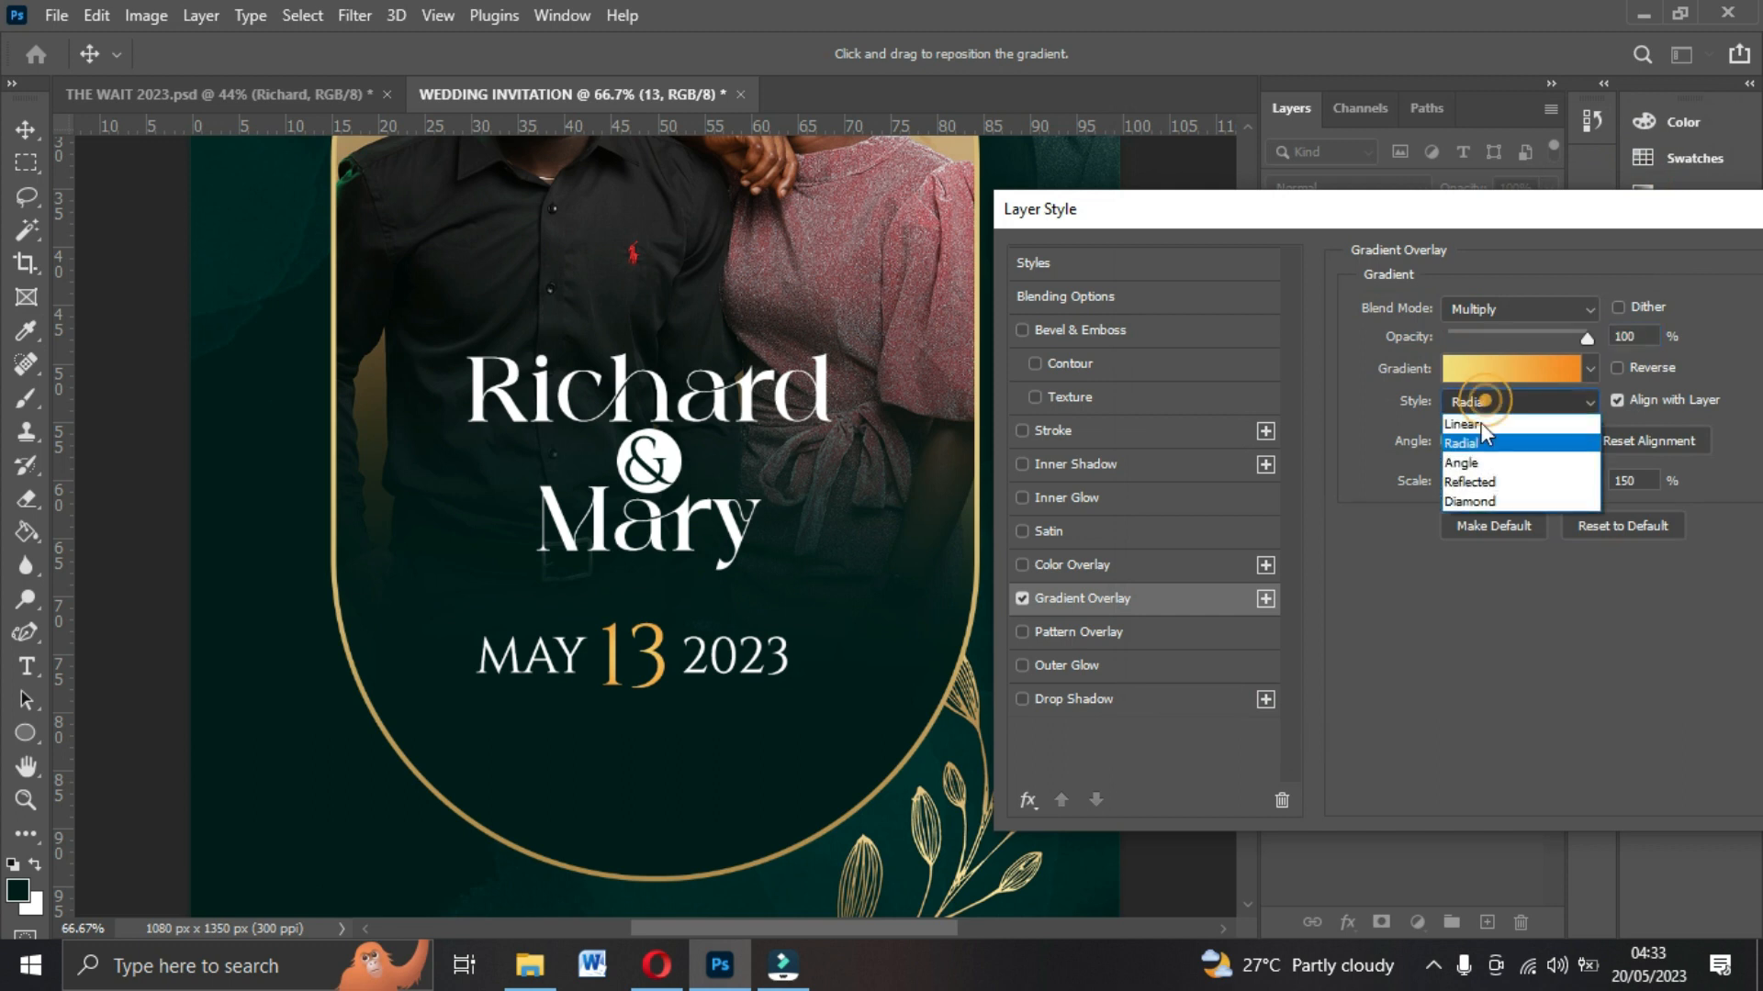
left_click(1478, 428)
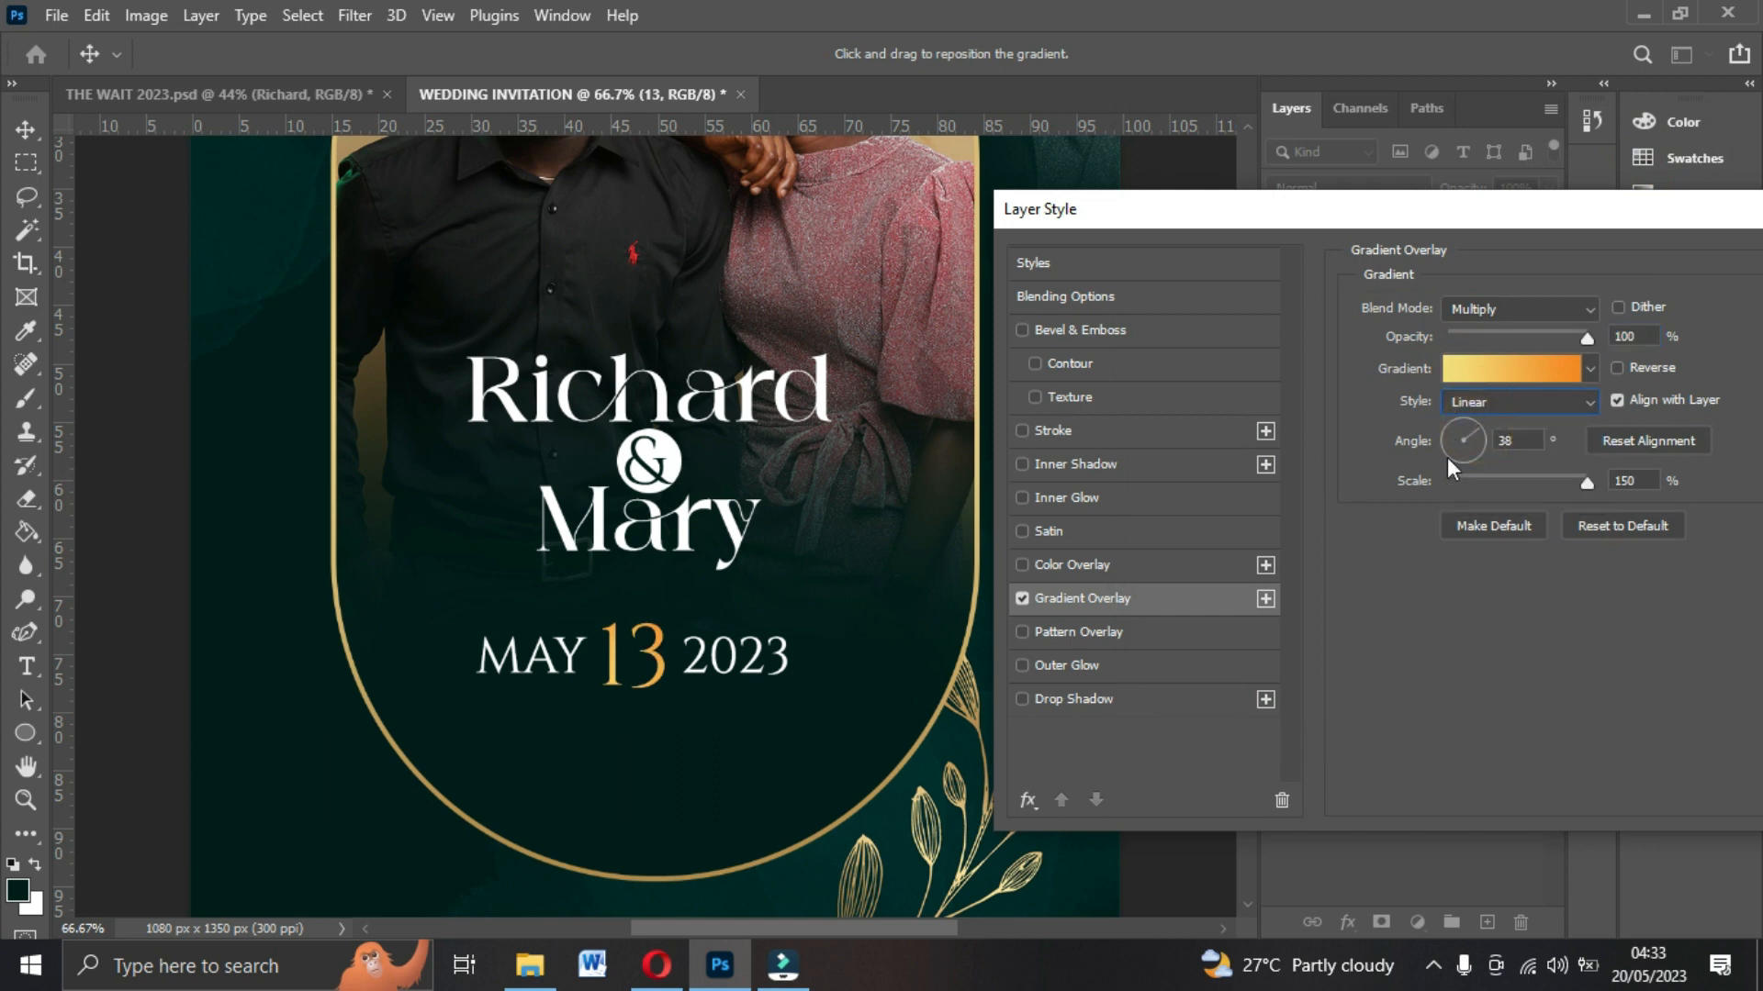
left_click_drag(1531, 442, 1450, 448)
type("0")
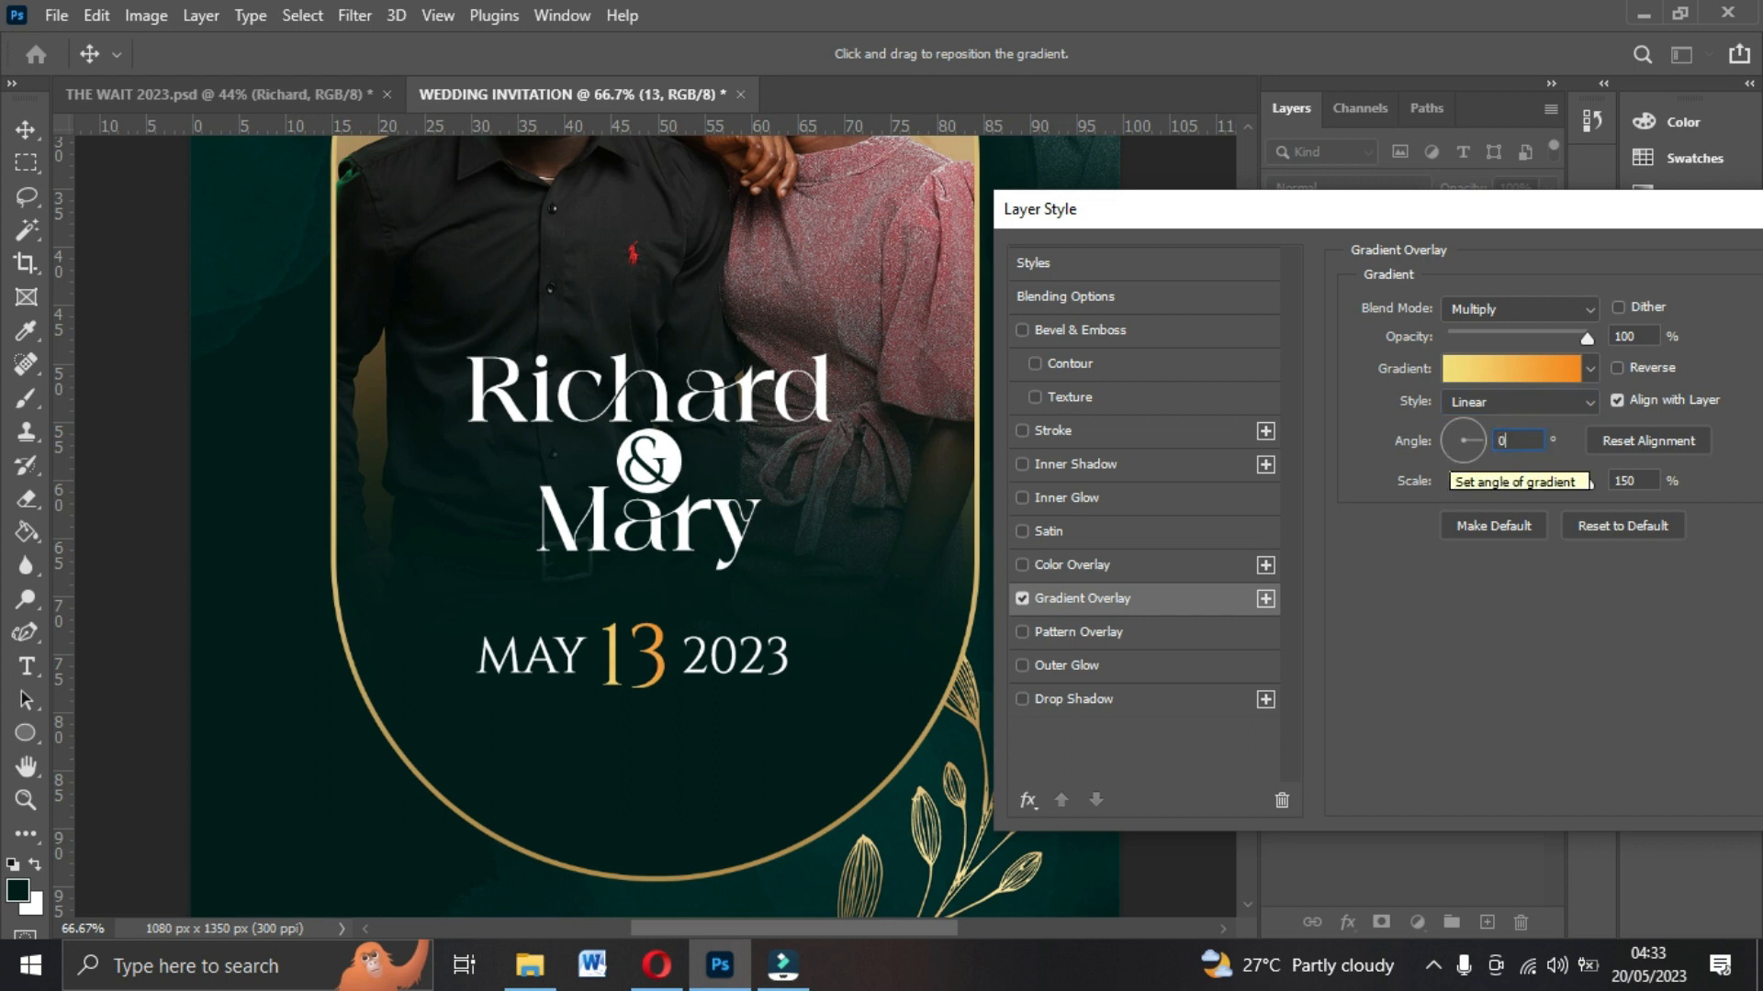
left_click_drag(1334, 224, 891, 237)
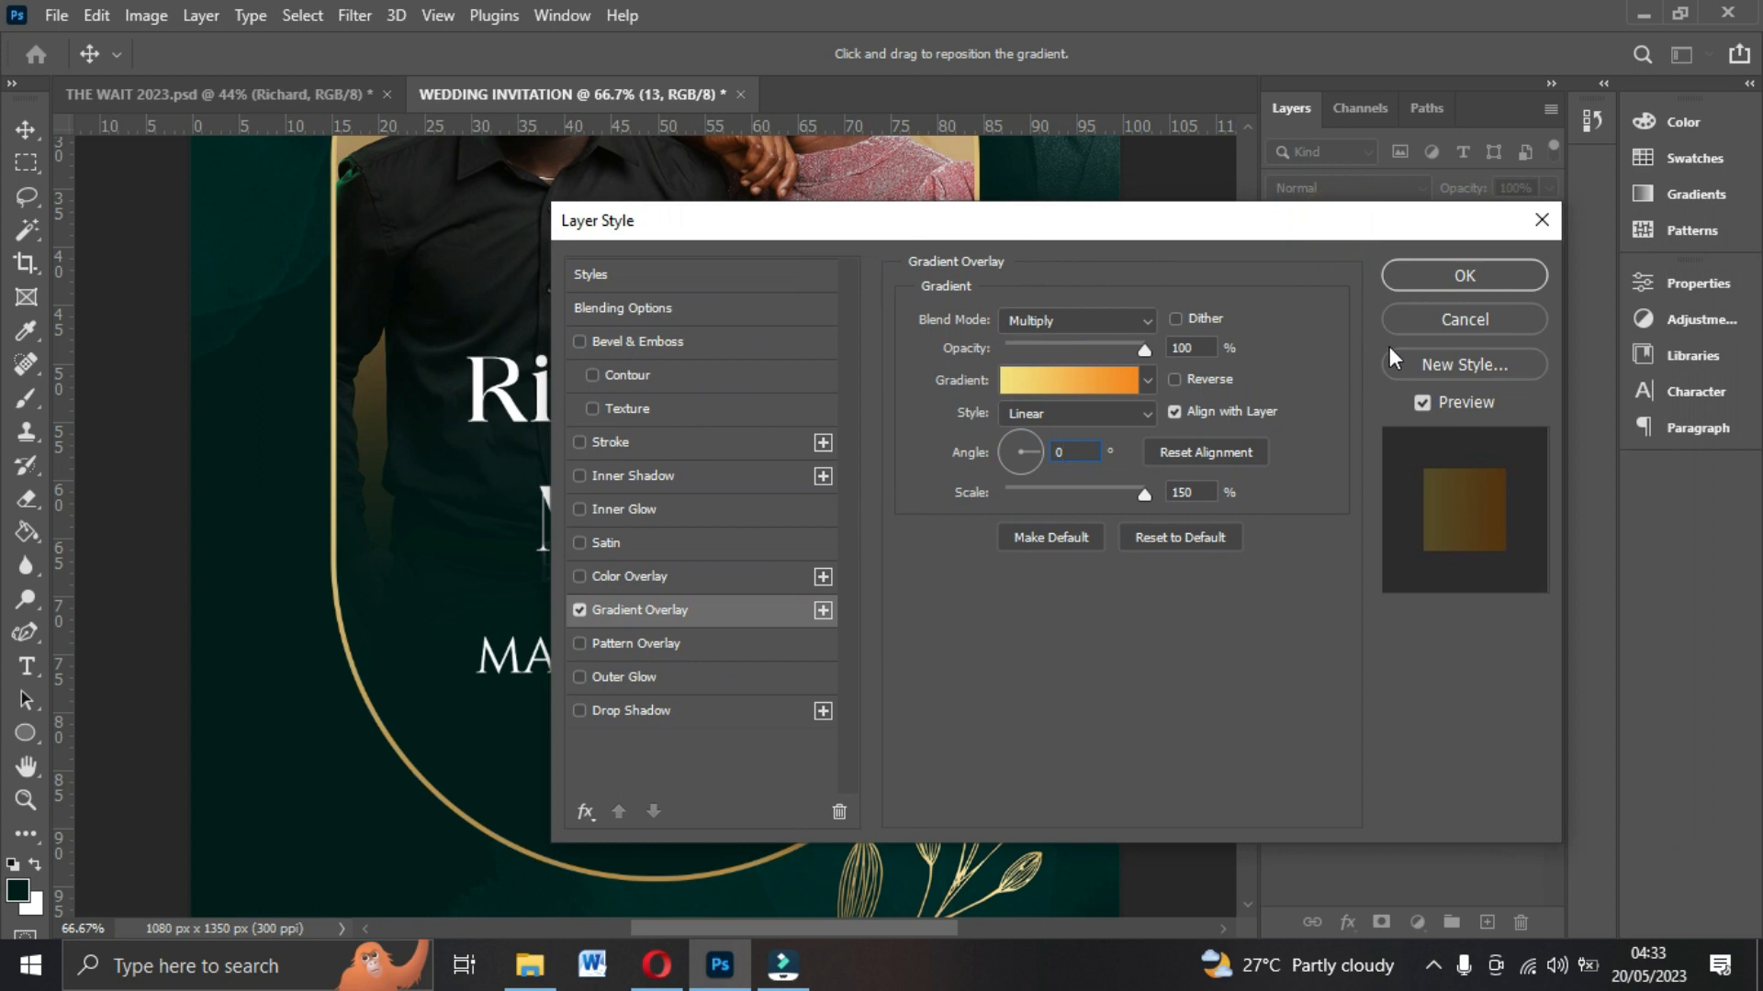
left_click(1428, 281)
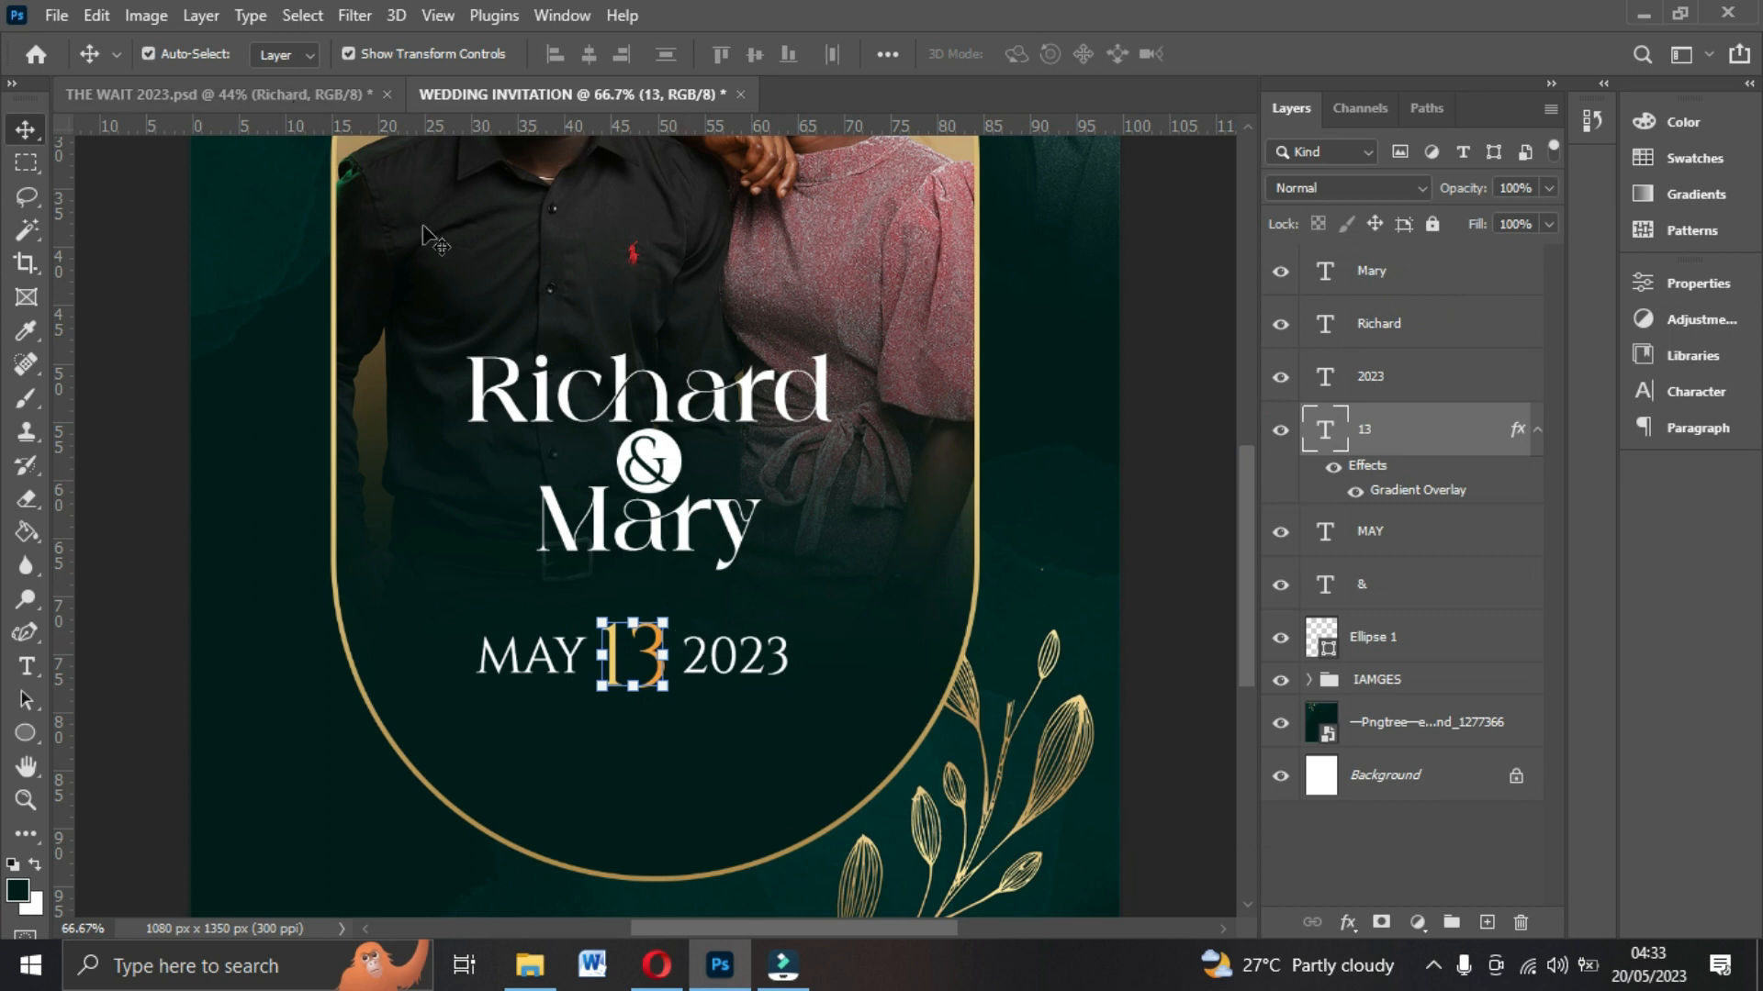
left_click(537, 665)
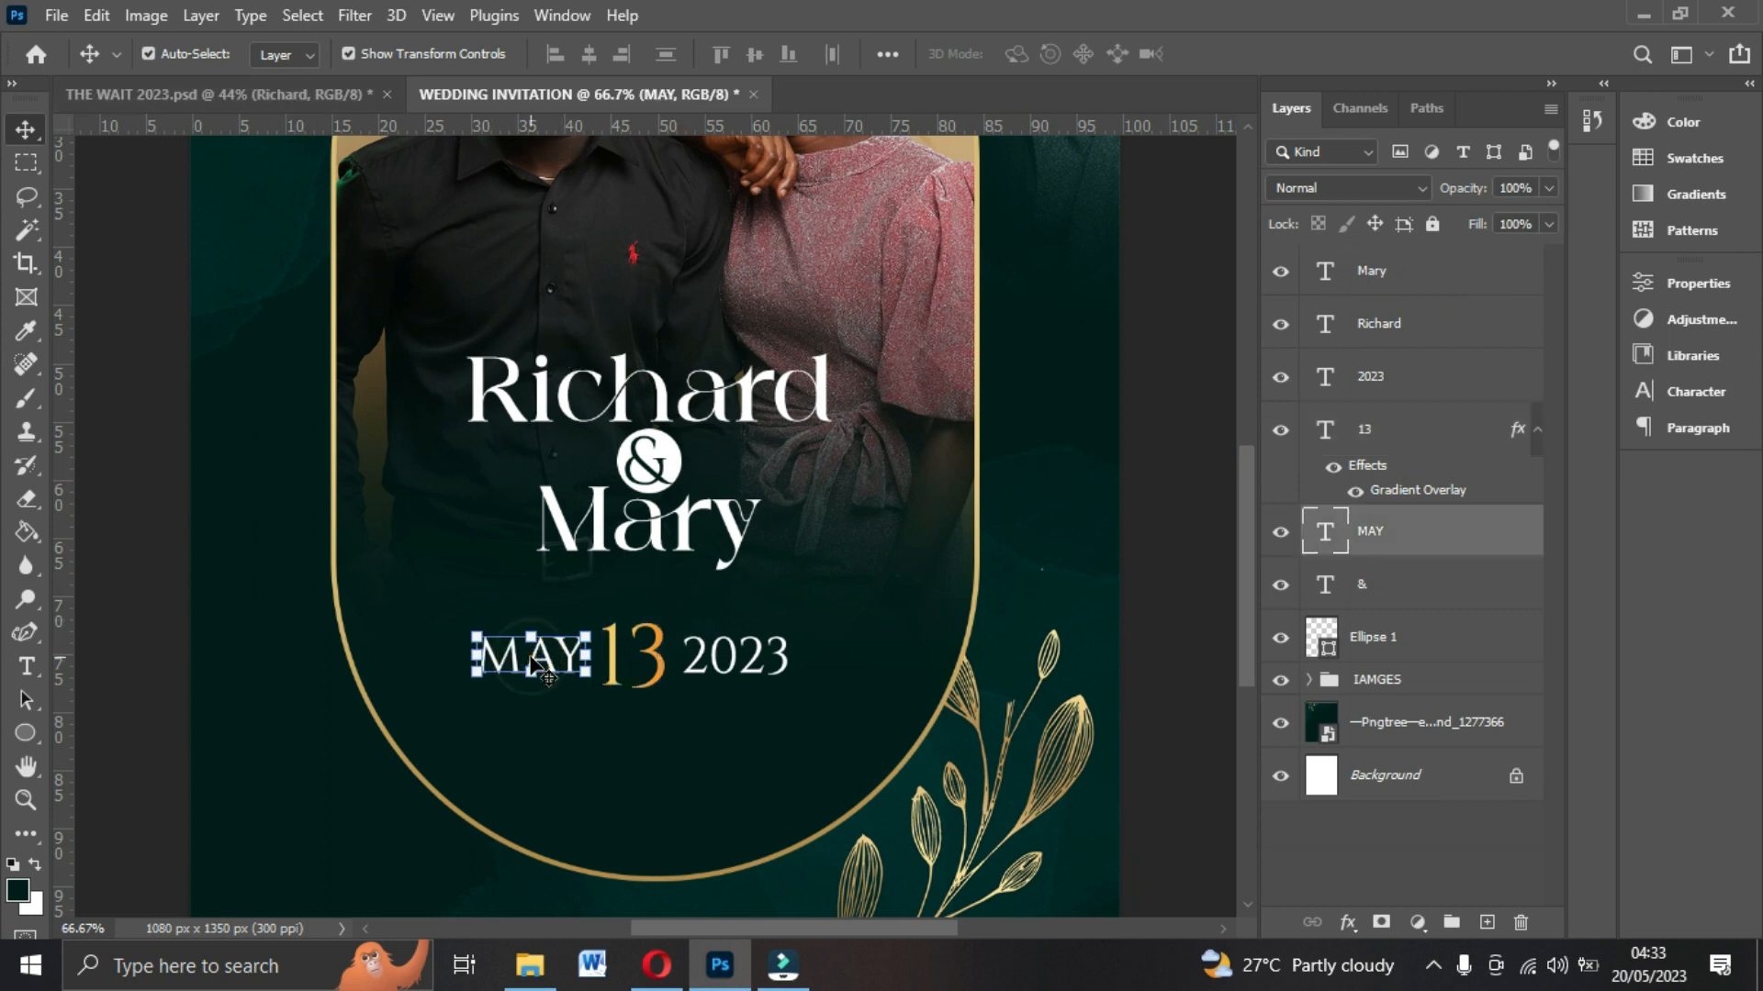
key("ctrl+j")
left_click_drag(549, 665, 671, 756)
double_click(670, 749)
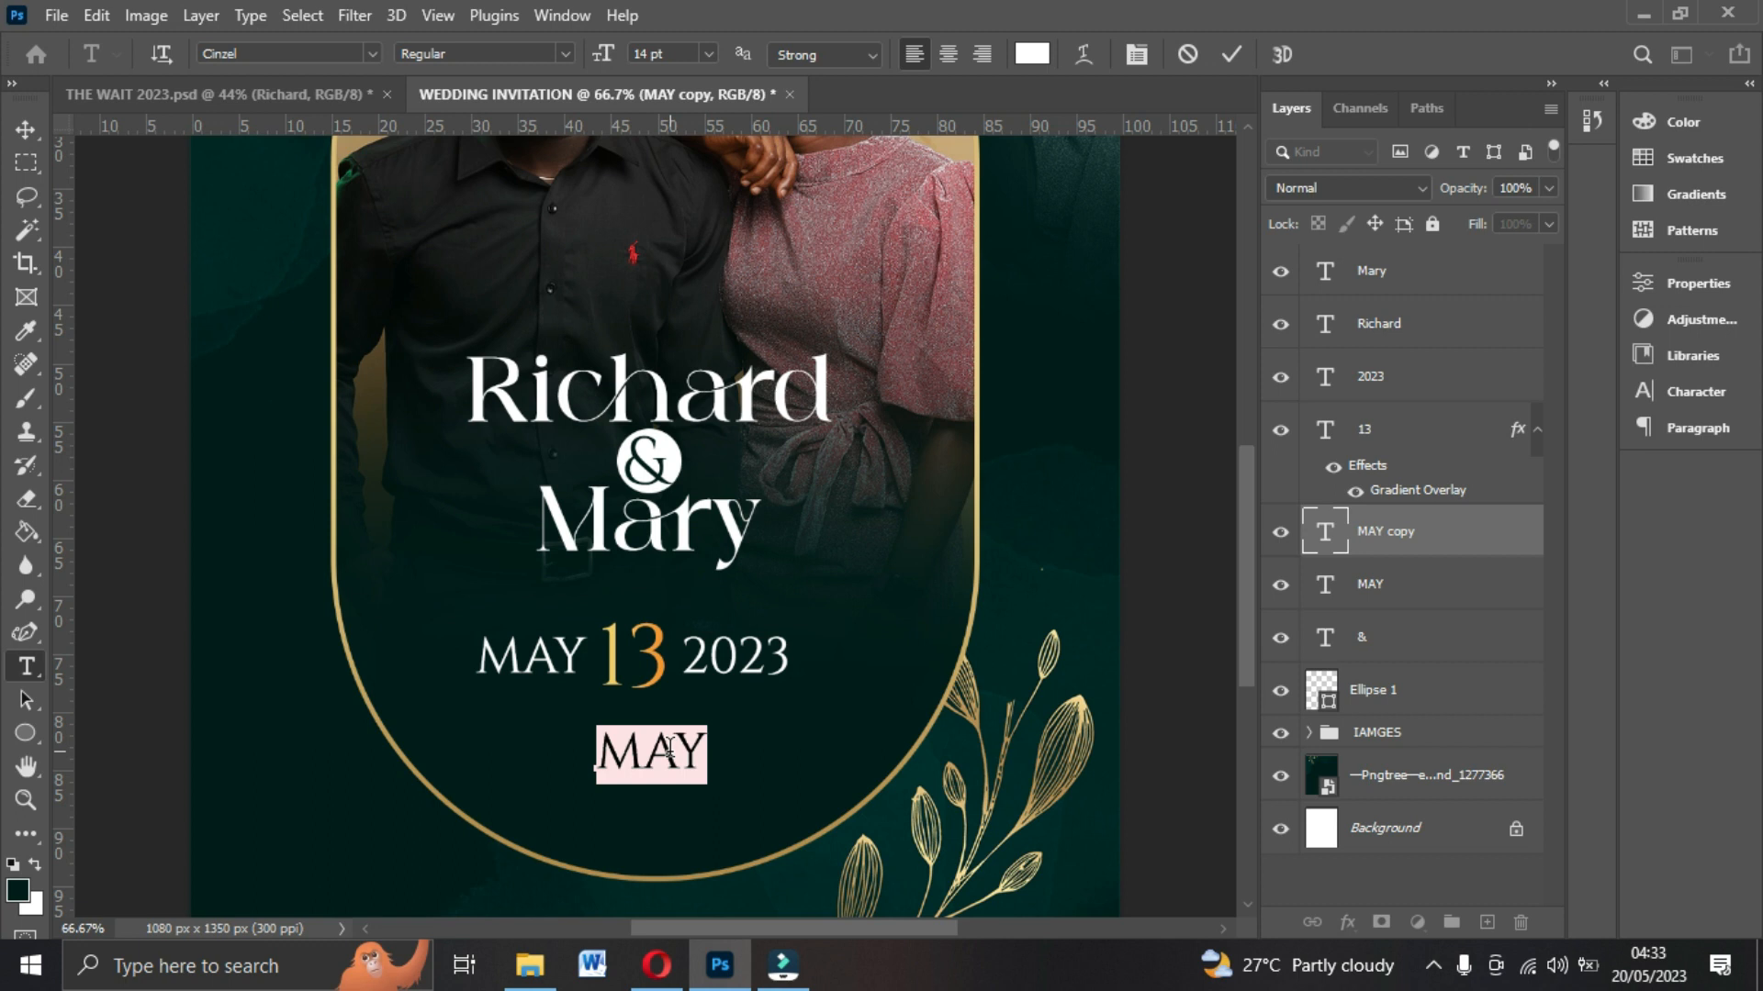
type("@")
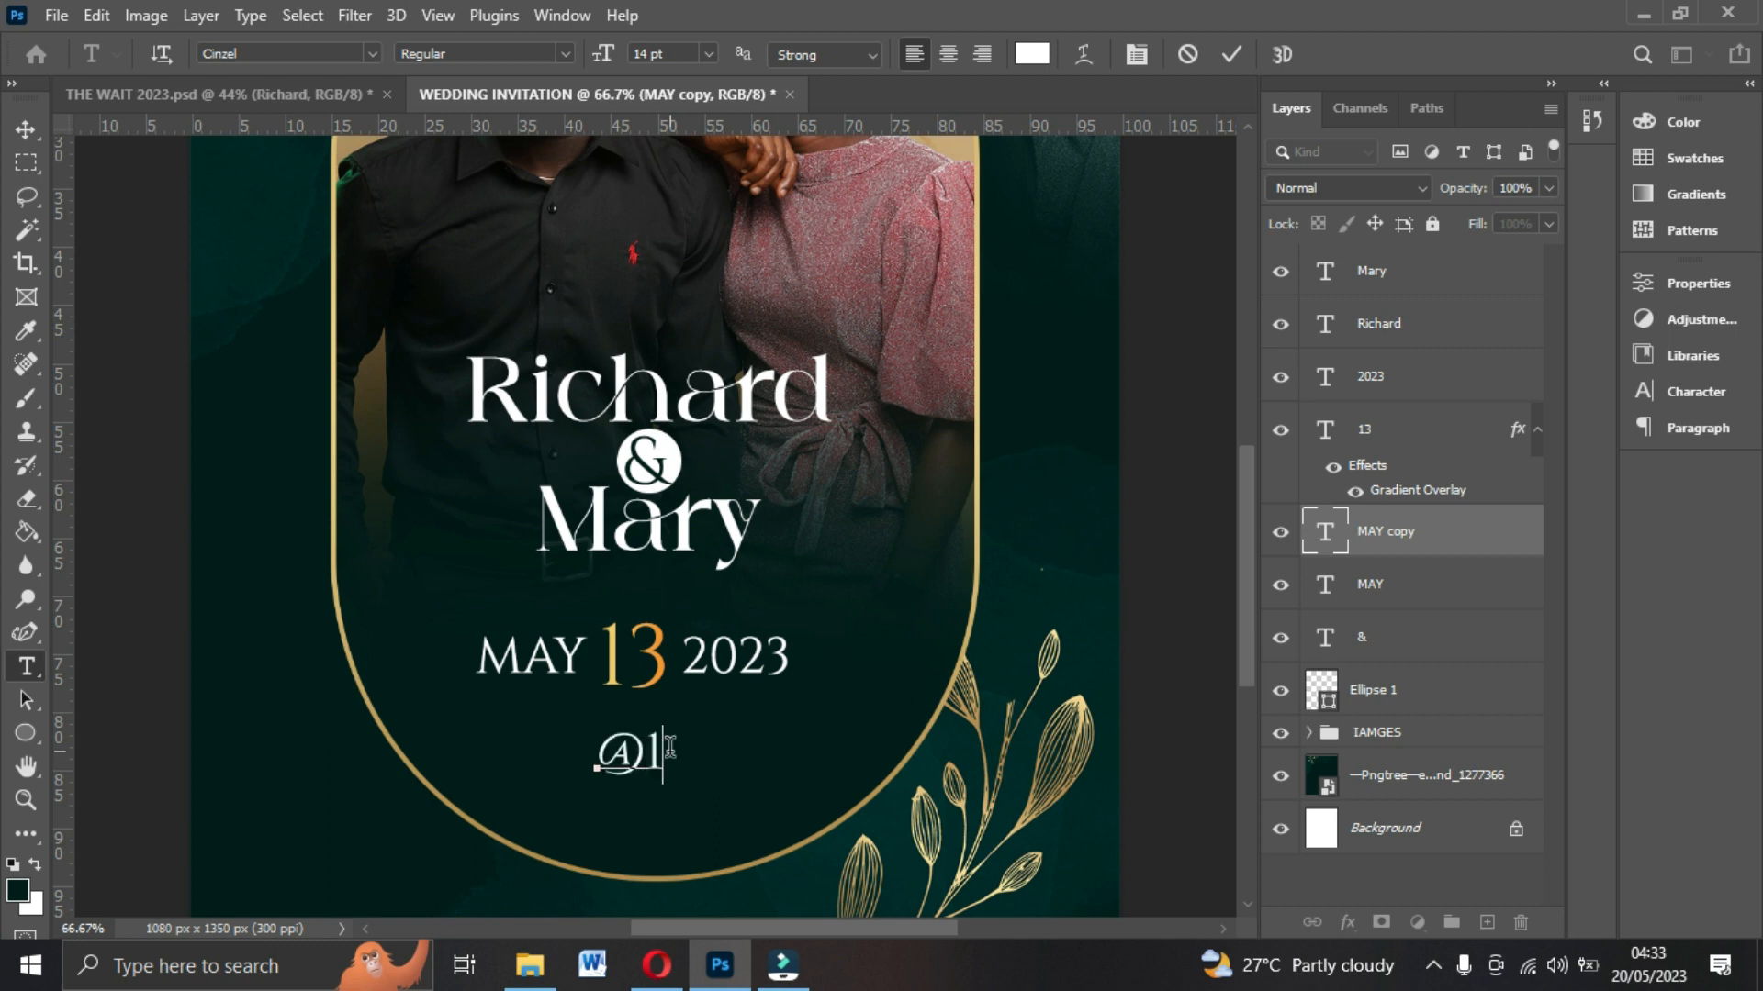
type("10AM")
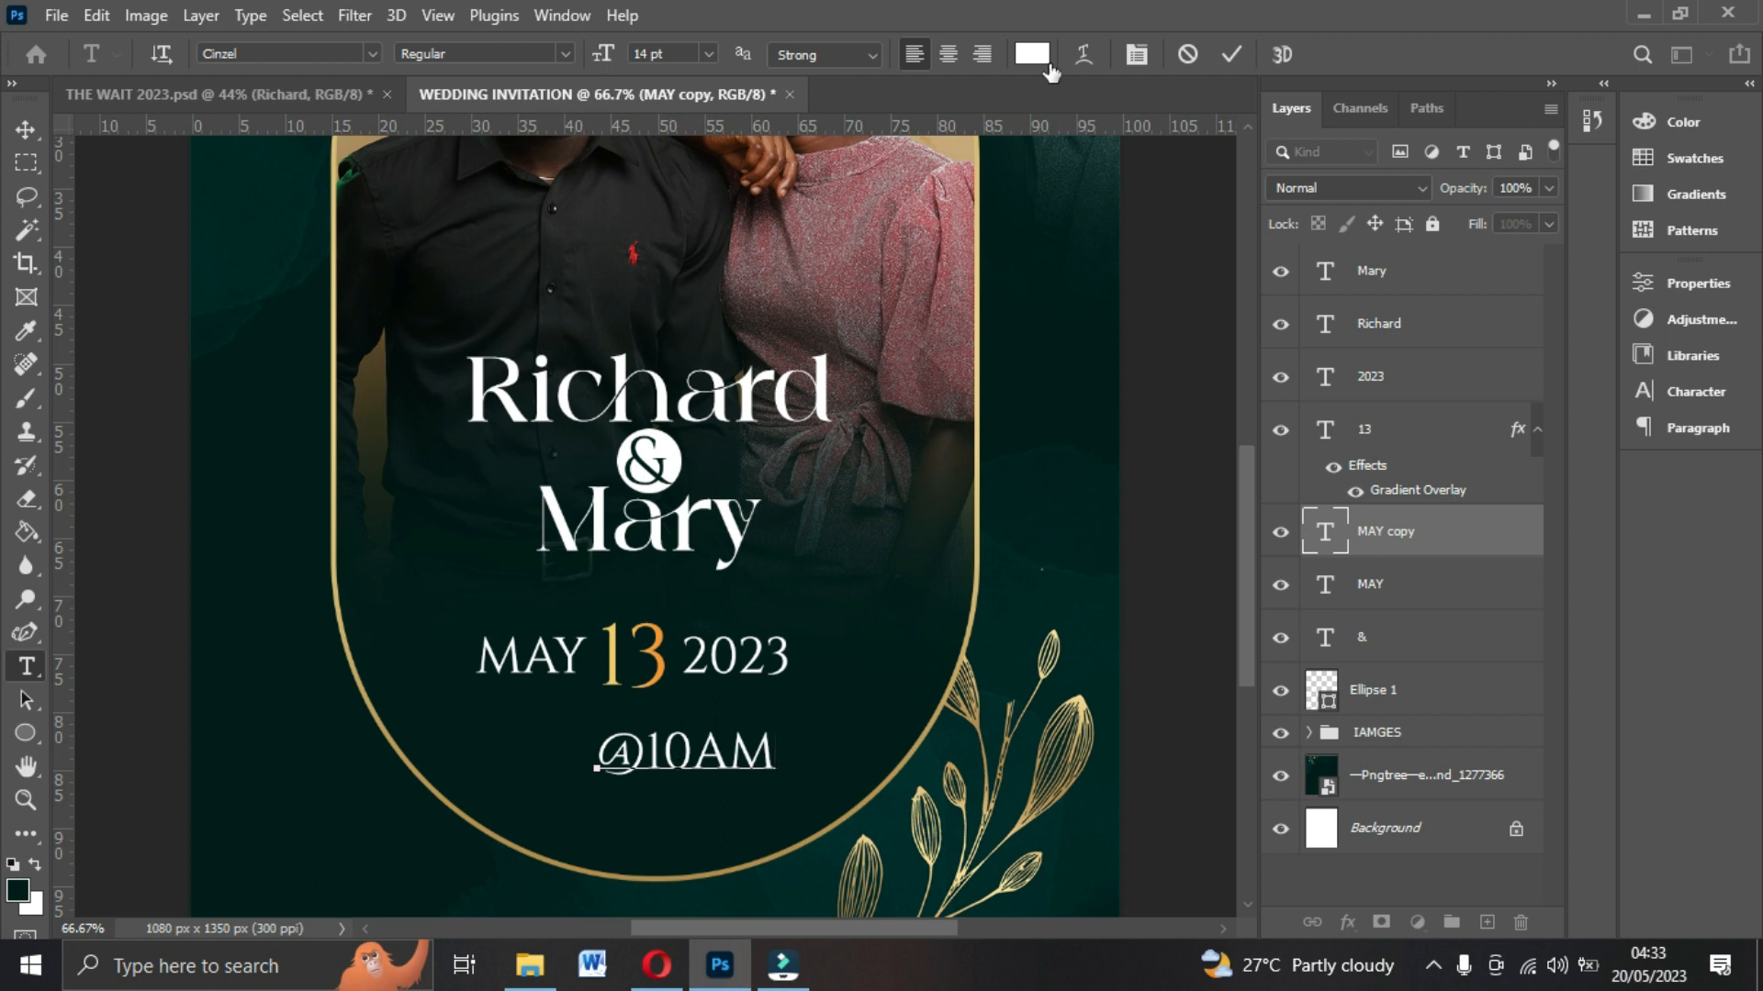
left_click(1231, 55)
key("v")
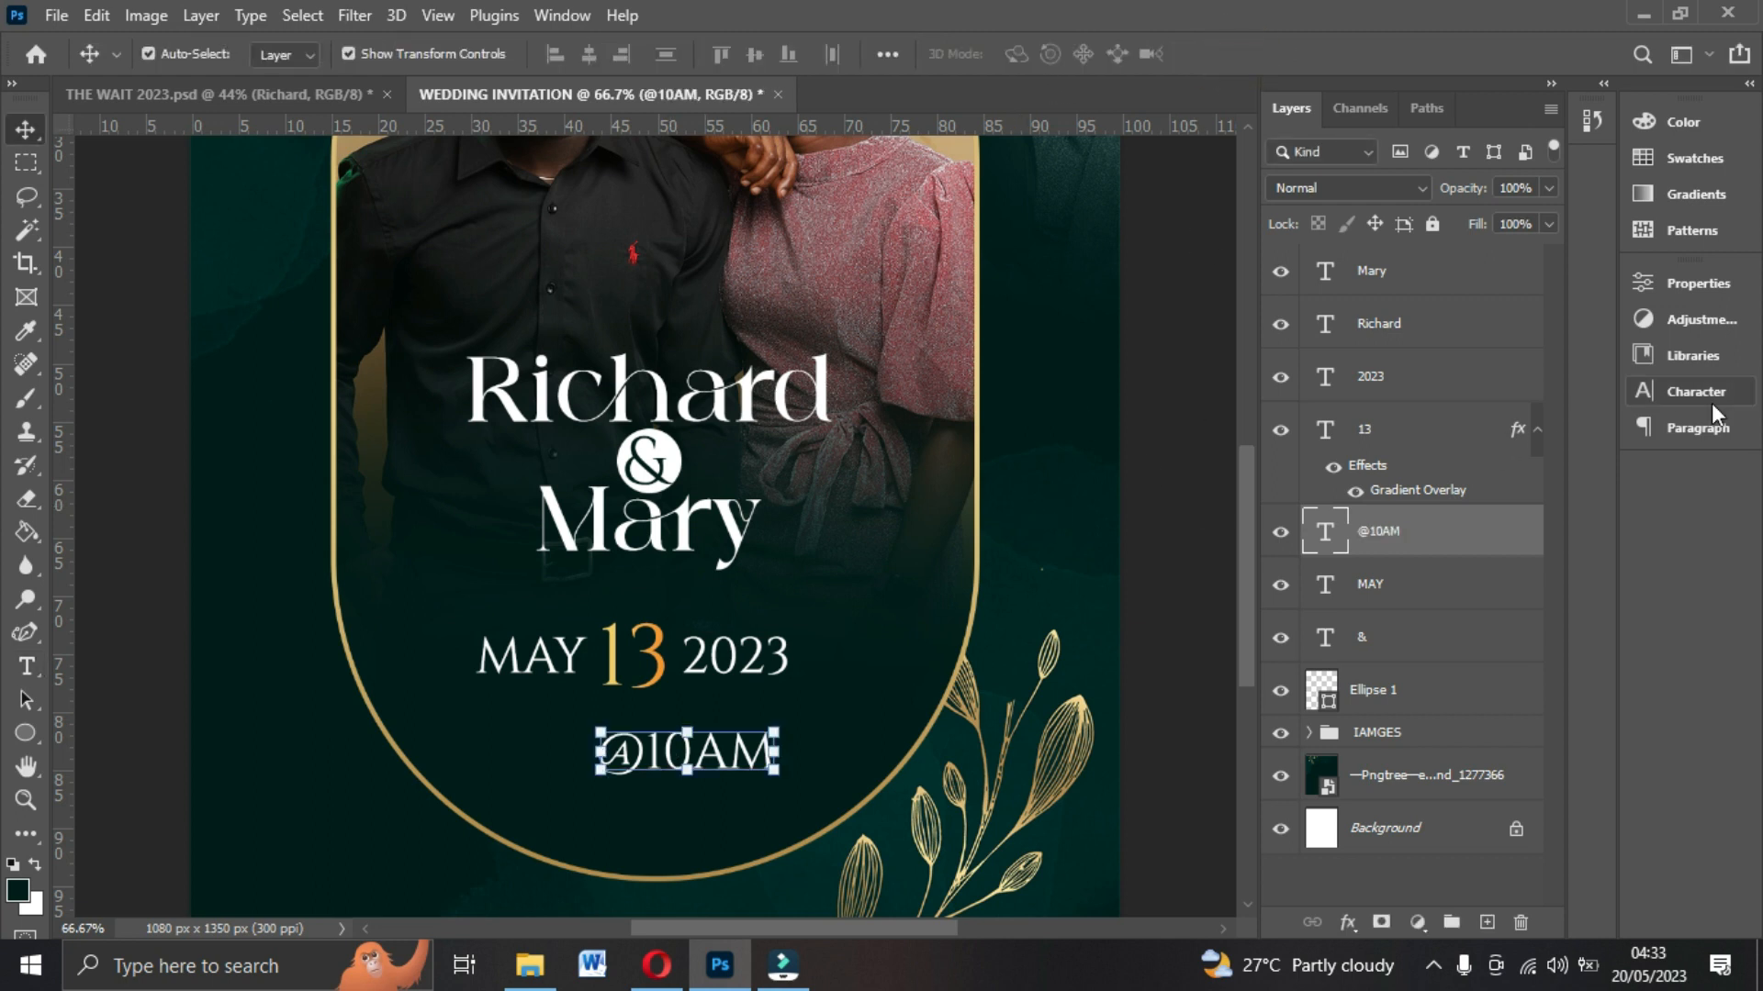
left_click(1711, 401)
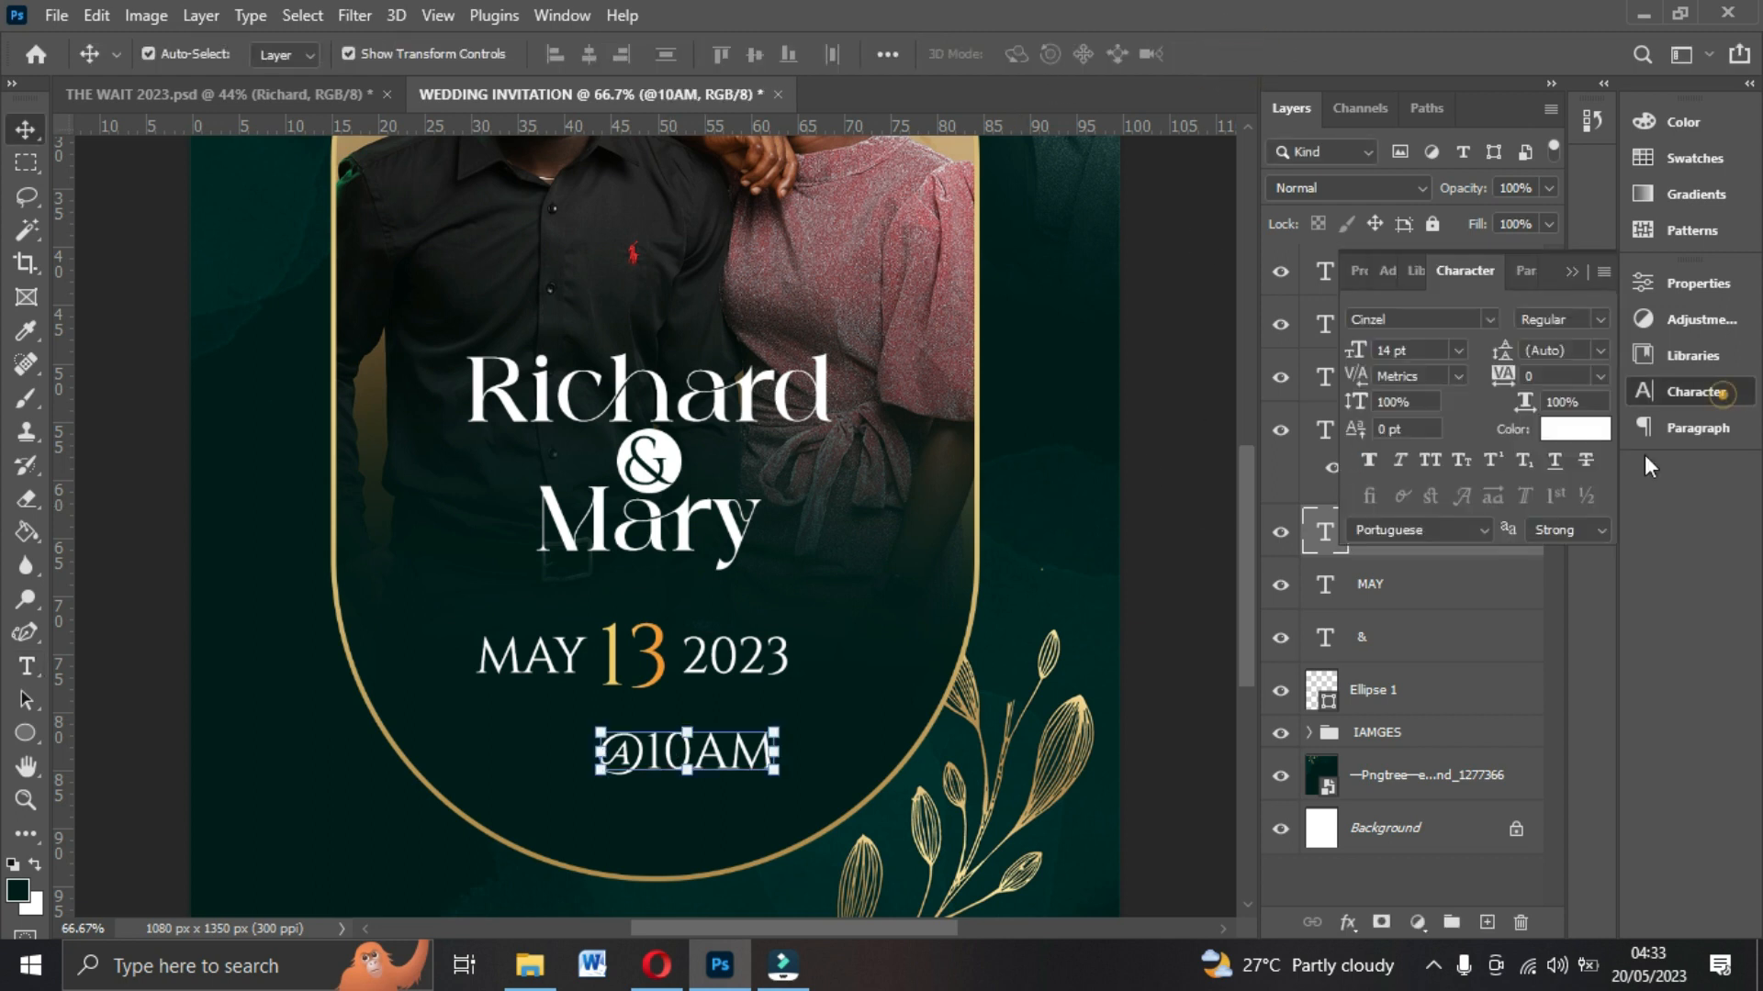
left_click(1460, 351)
left_click(1412, 472)
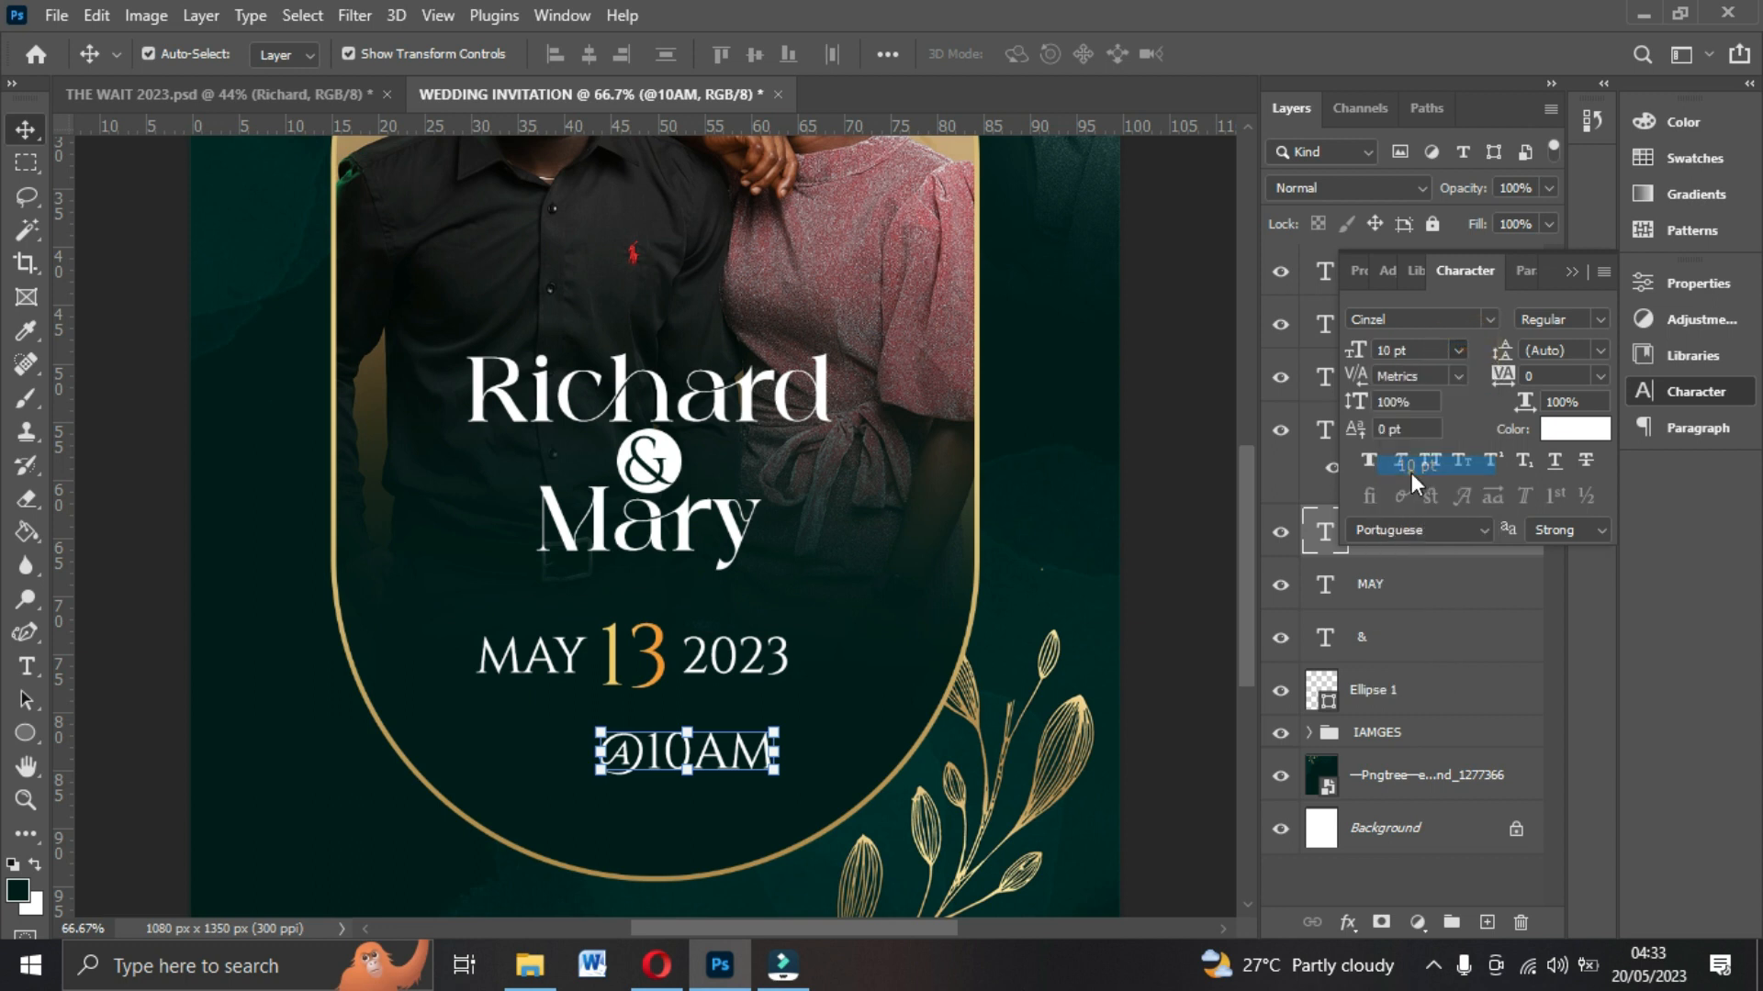
left_click_drag(691, 762, 674, 725)
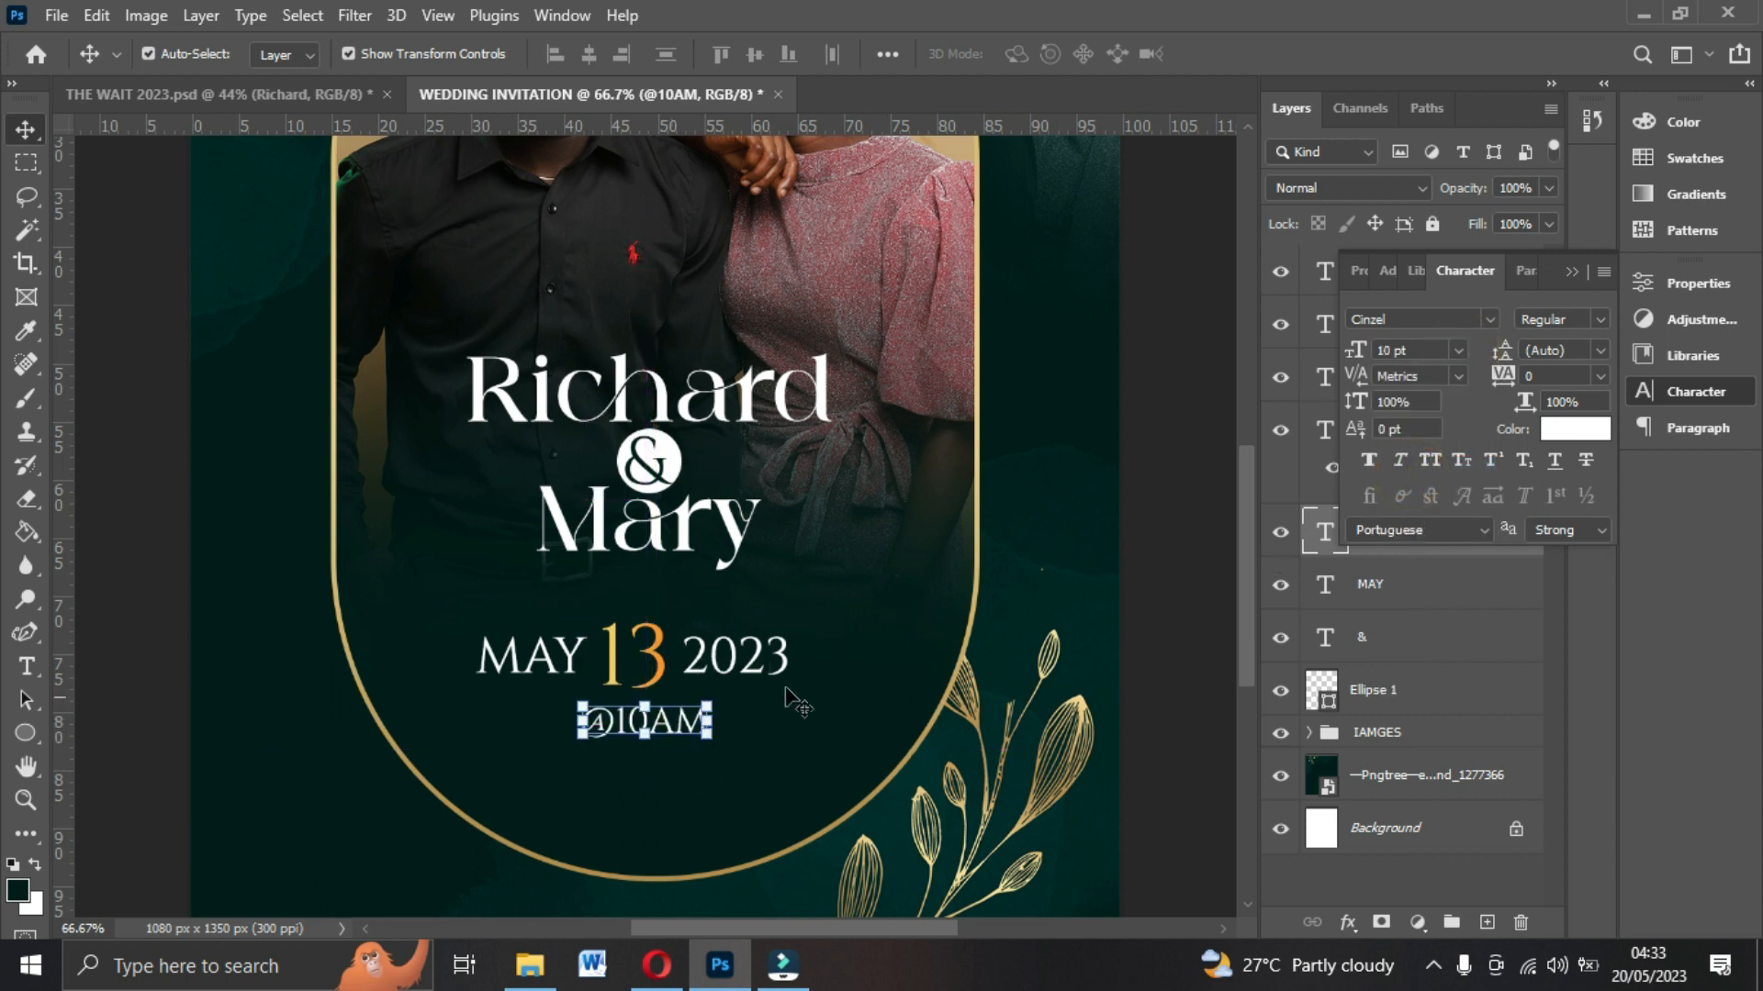
Compare with the reference design, then duplicate the time text below it and replace it with BREALTHROUGH ASSEMBLIES OF GOD, ELMINA-NEAR ELMINA COURT.
left_click(256, 95)
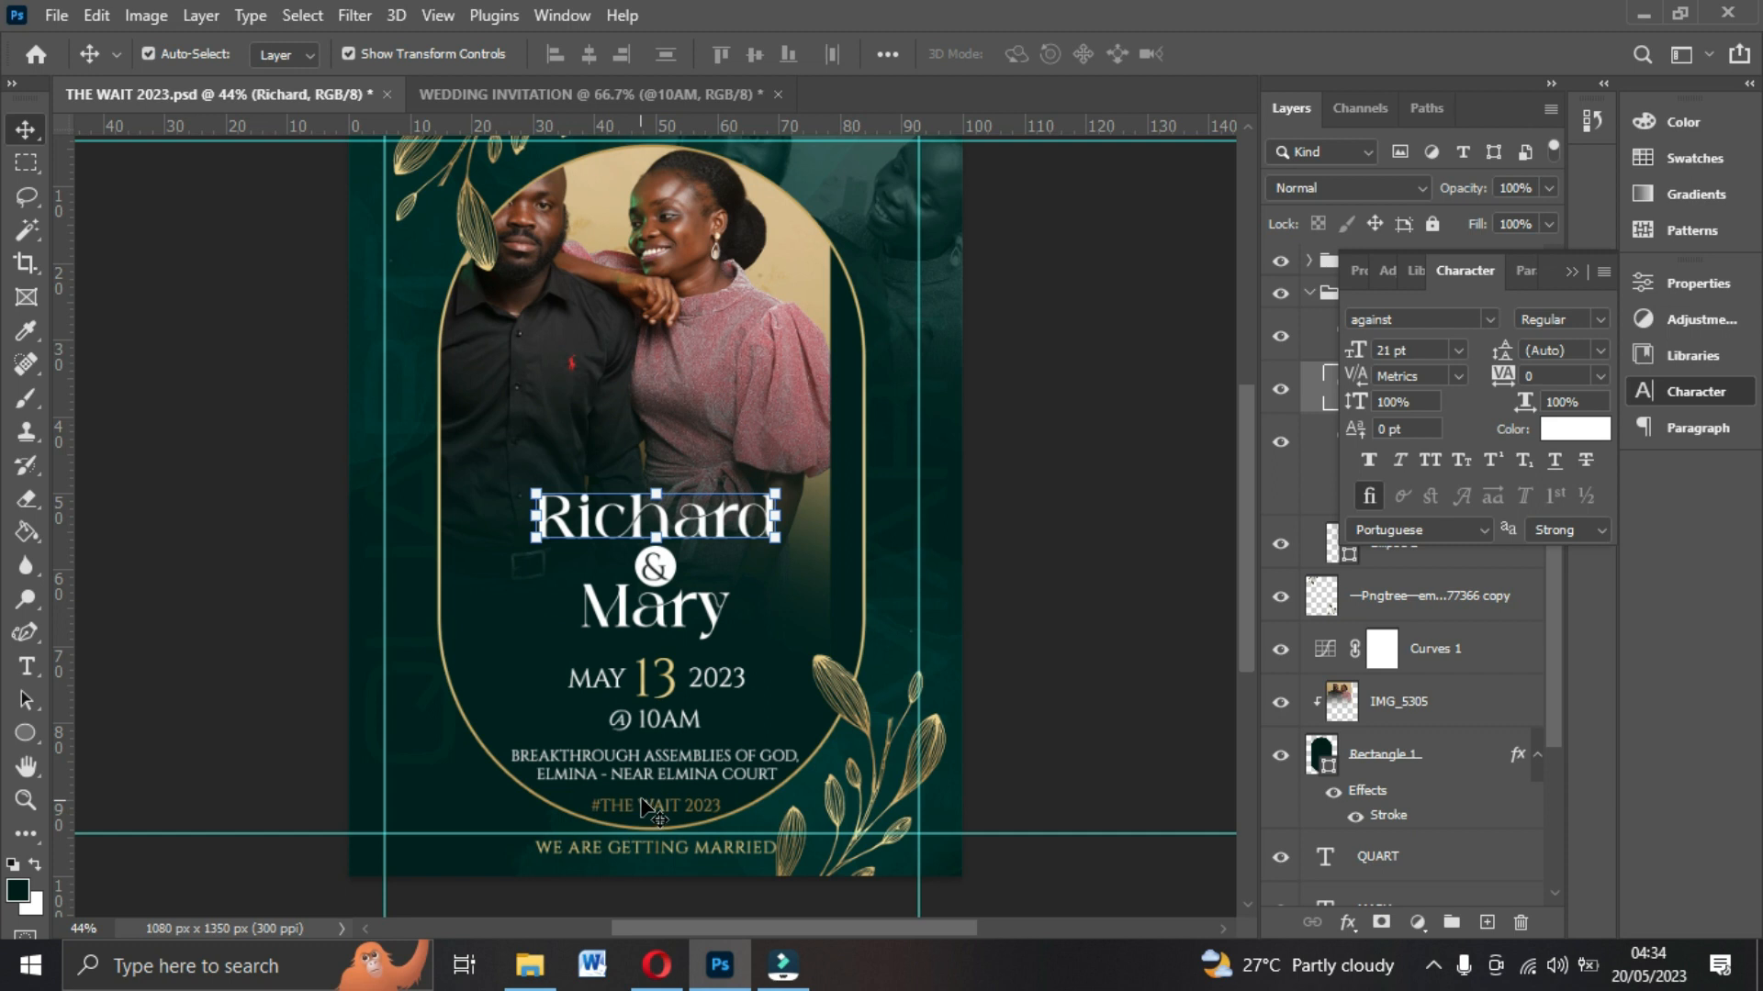
left_click(646, 92)
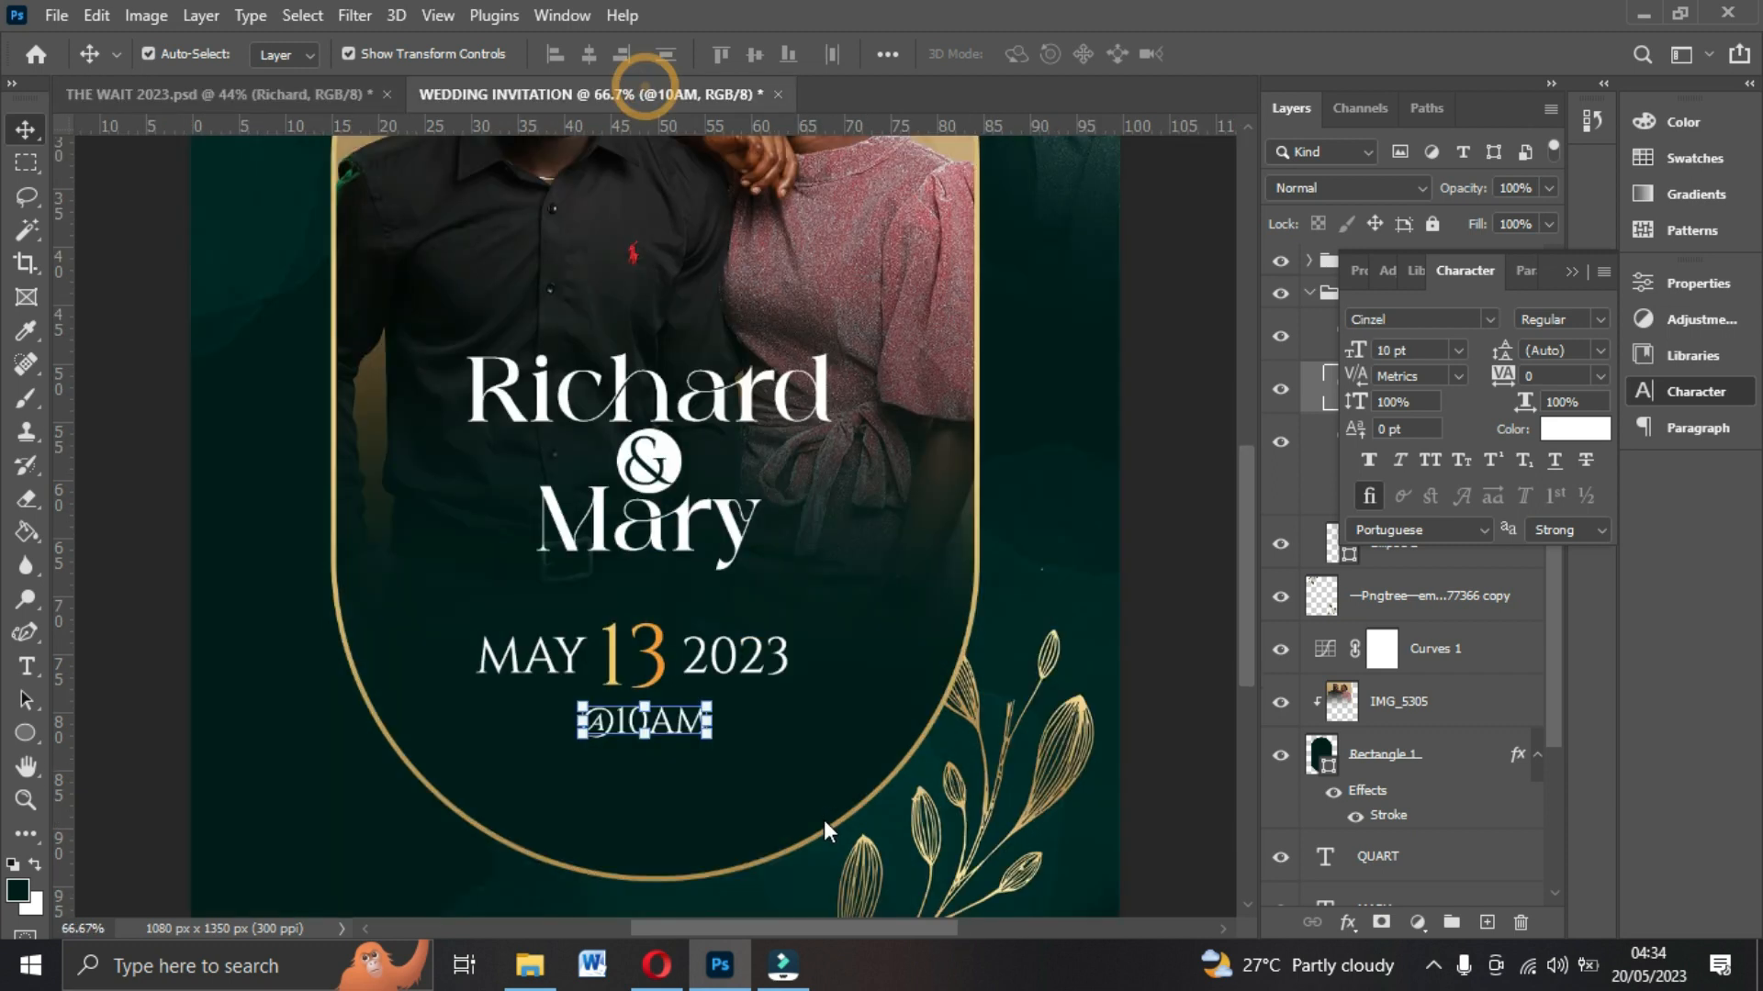
scroll(707, 677, "down", 1)
key("ctrl+j")
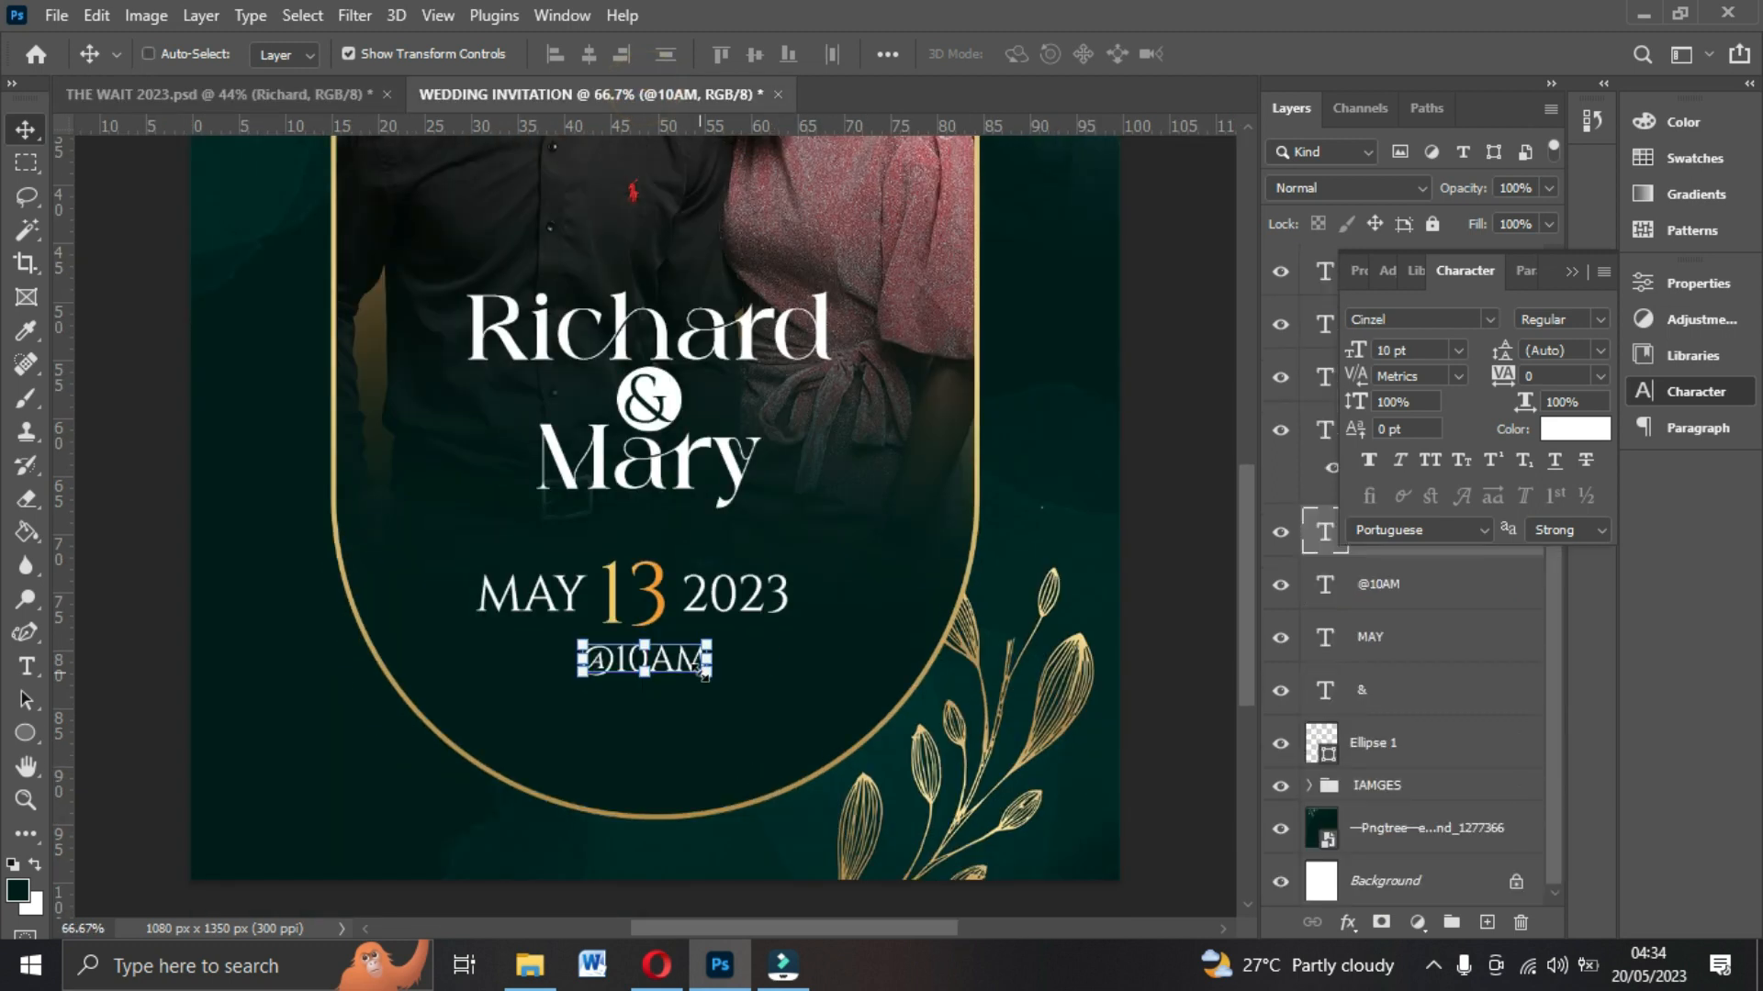
left_click_drag(675, 670, 674, 748)
double_click(671, 734)
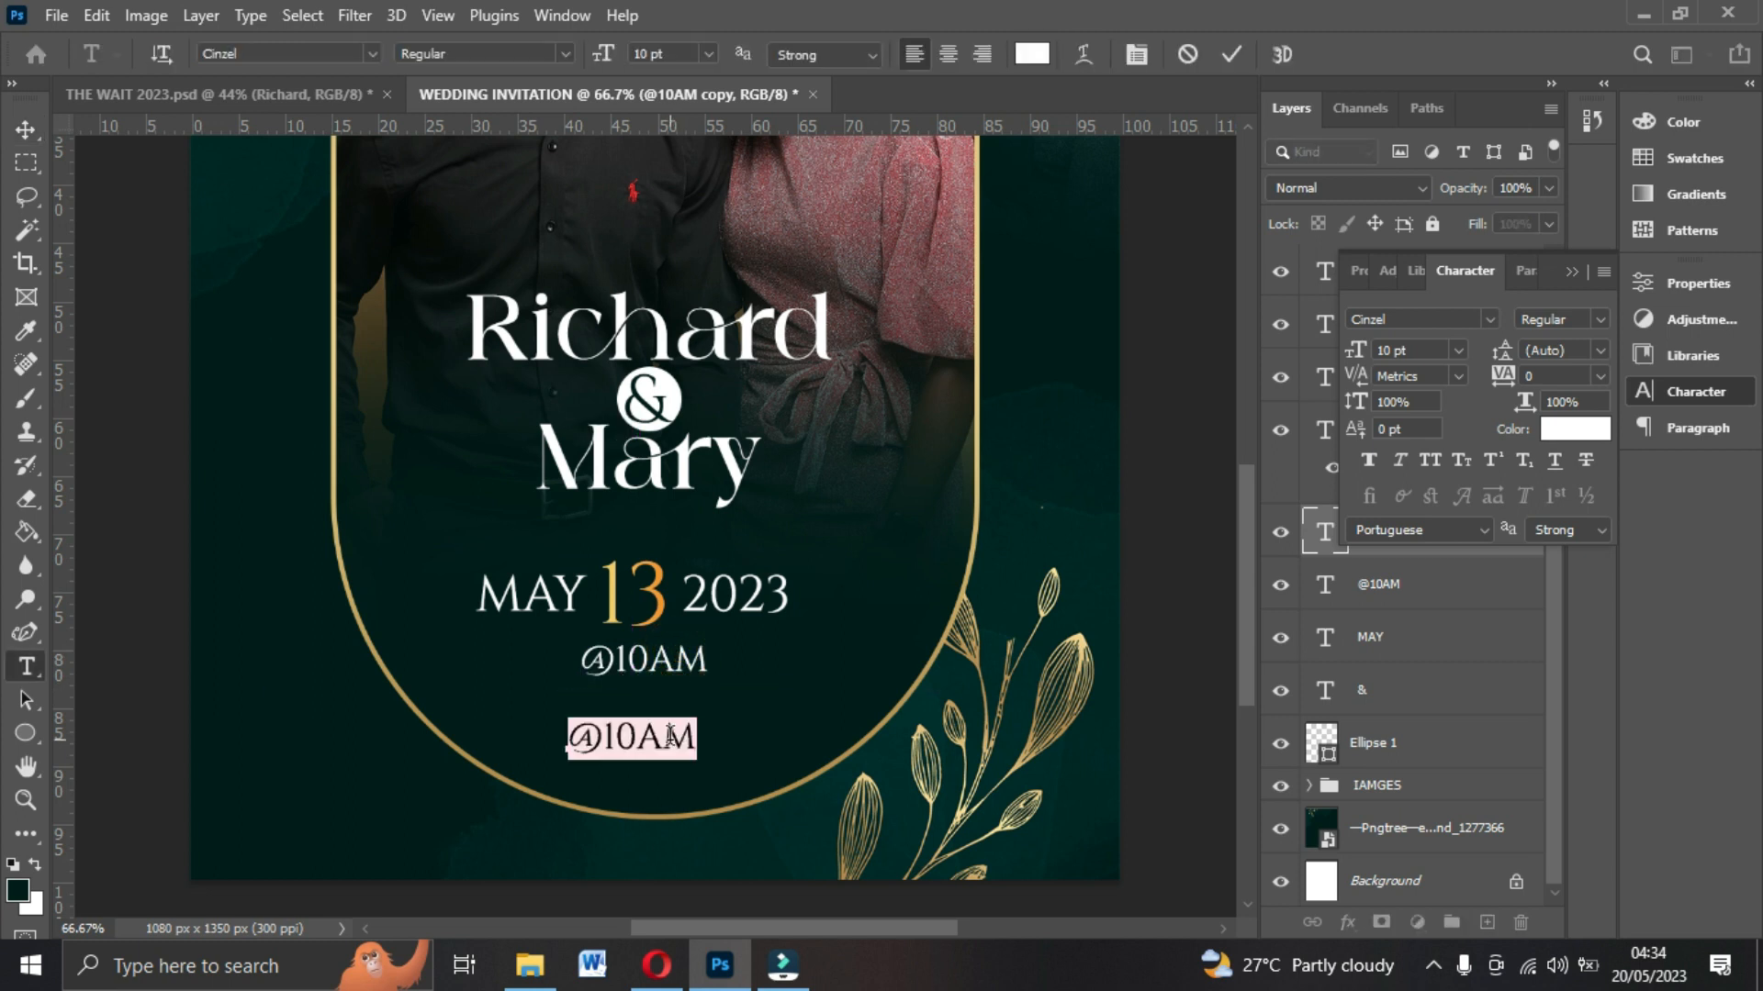
type("BREAKTHROUGH ASSEM")
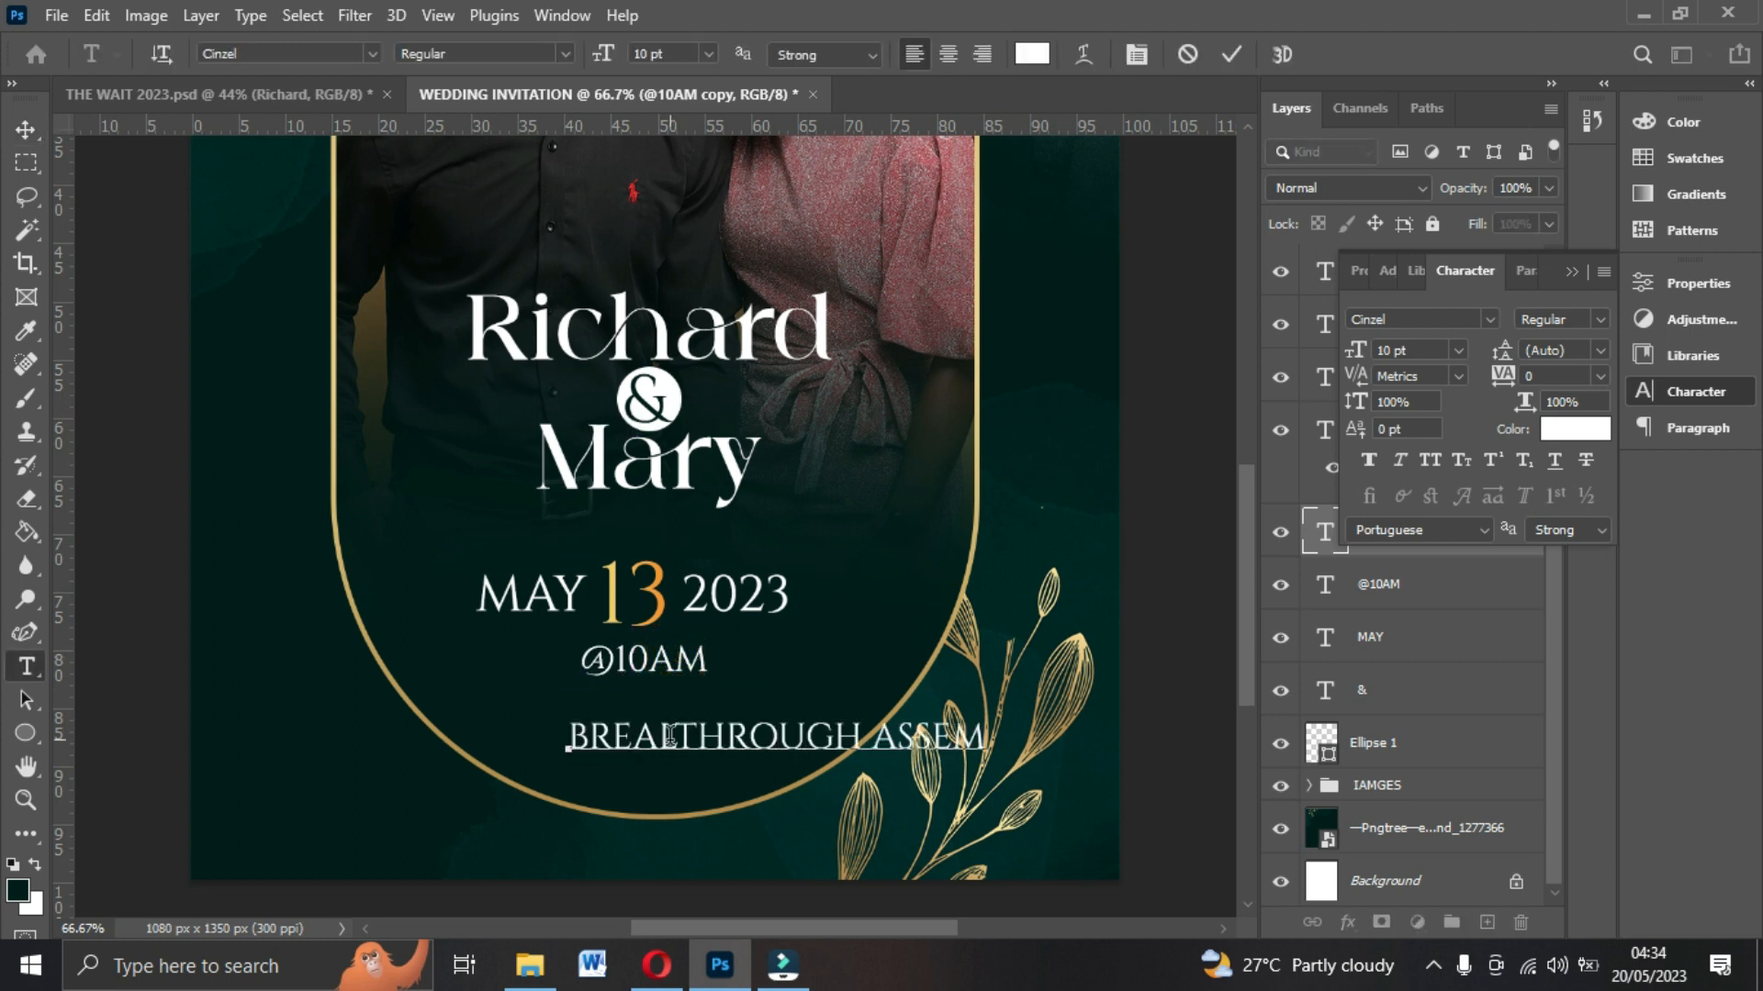
type("BLIES OF GODELMINA-NEAR ELMINA COURT")
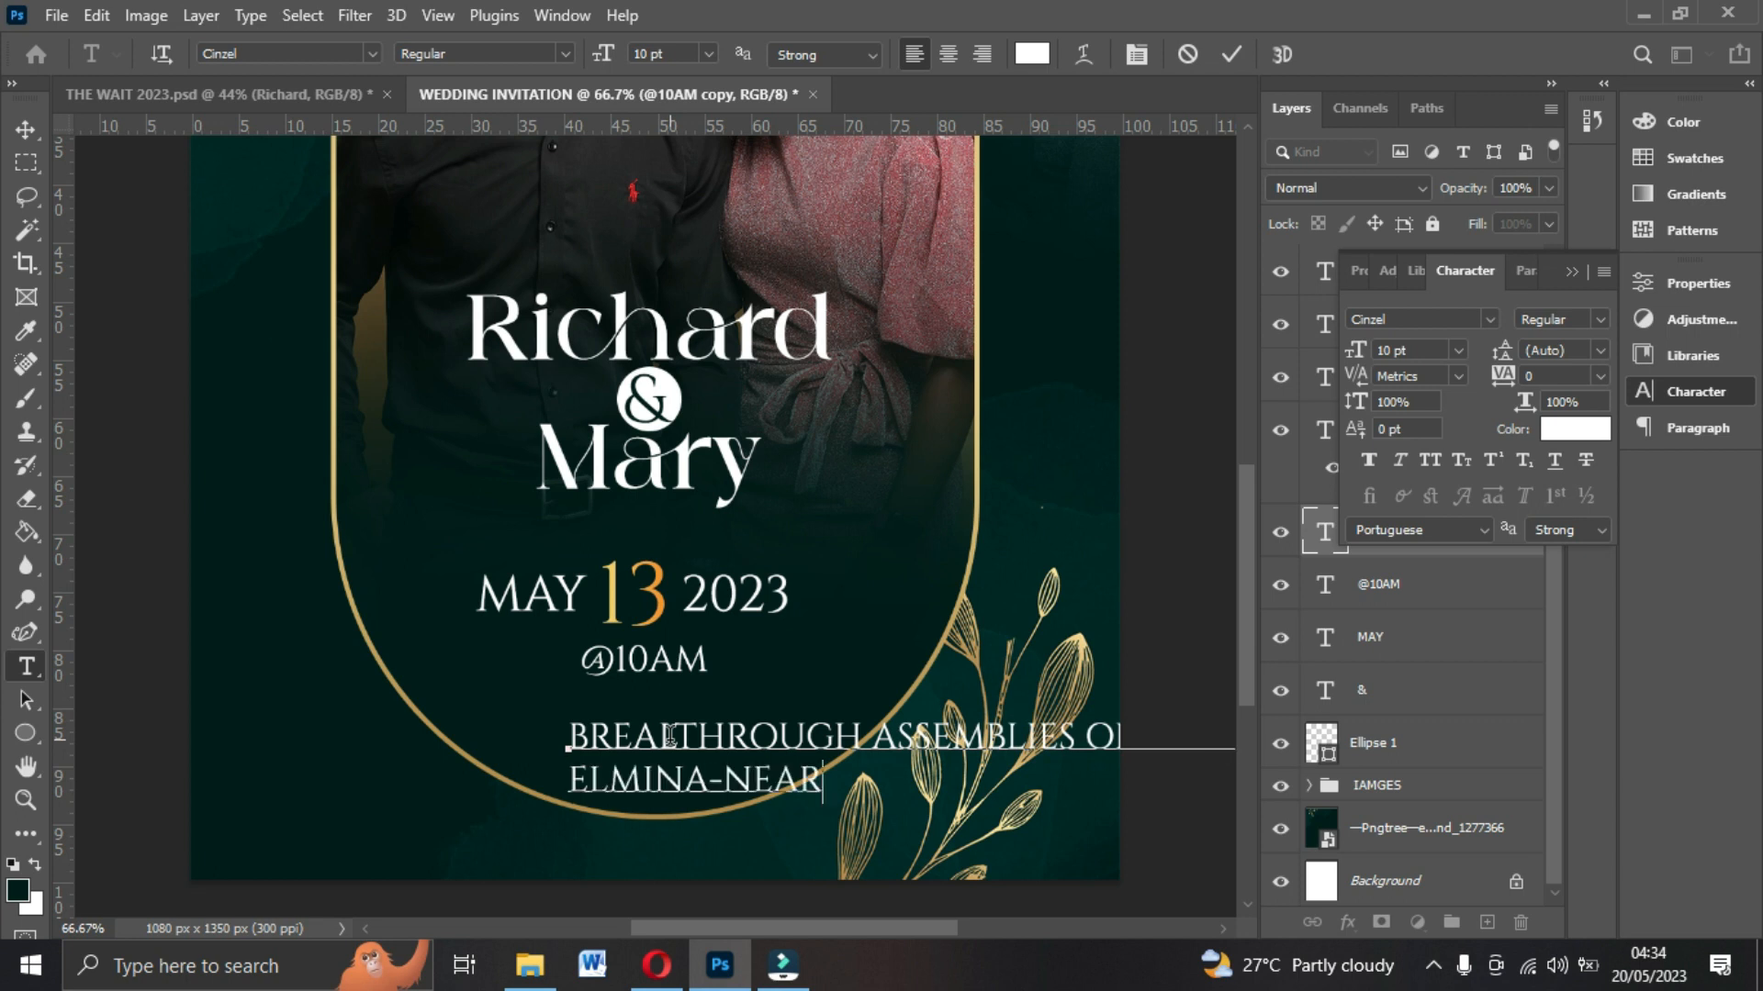
left_click(26, 129)
left_click(275, 94)
left_click(725, 95)
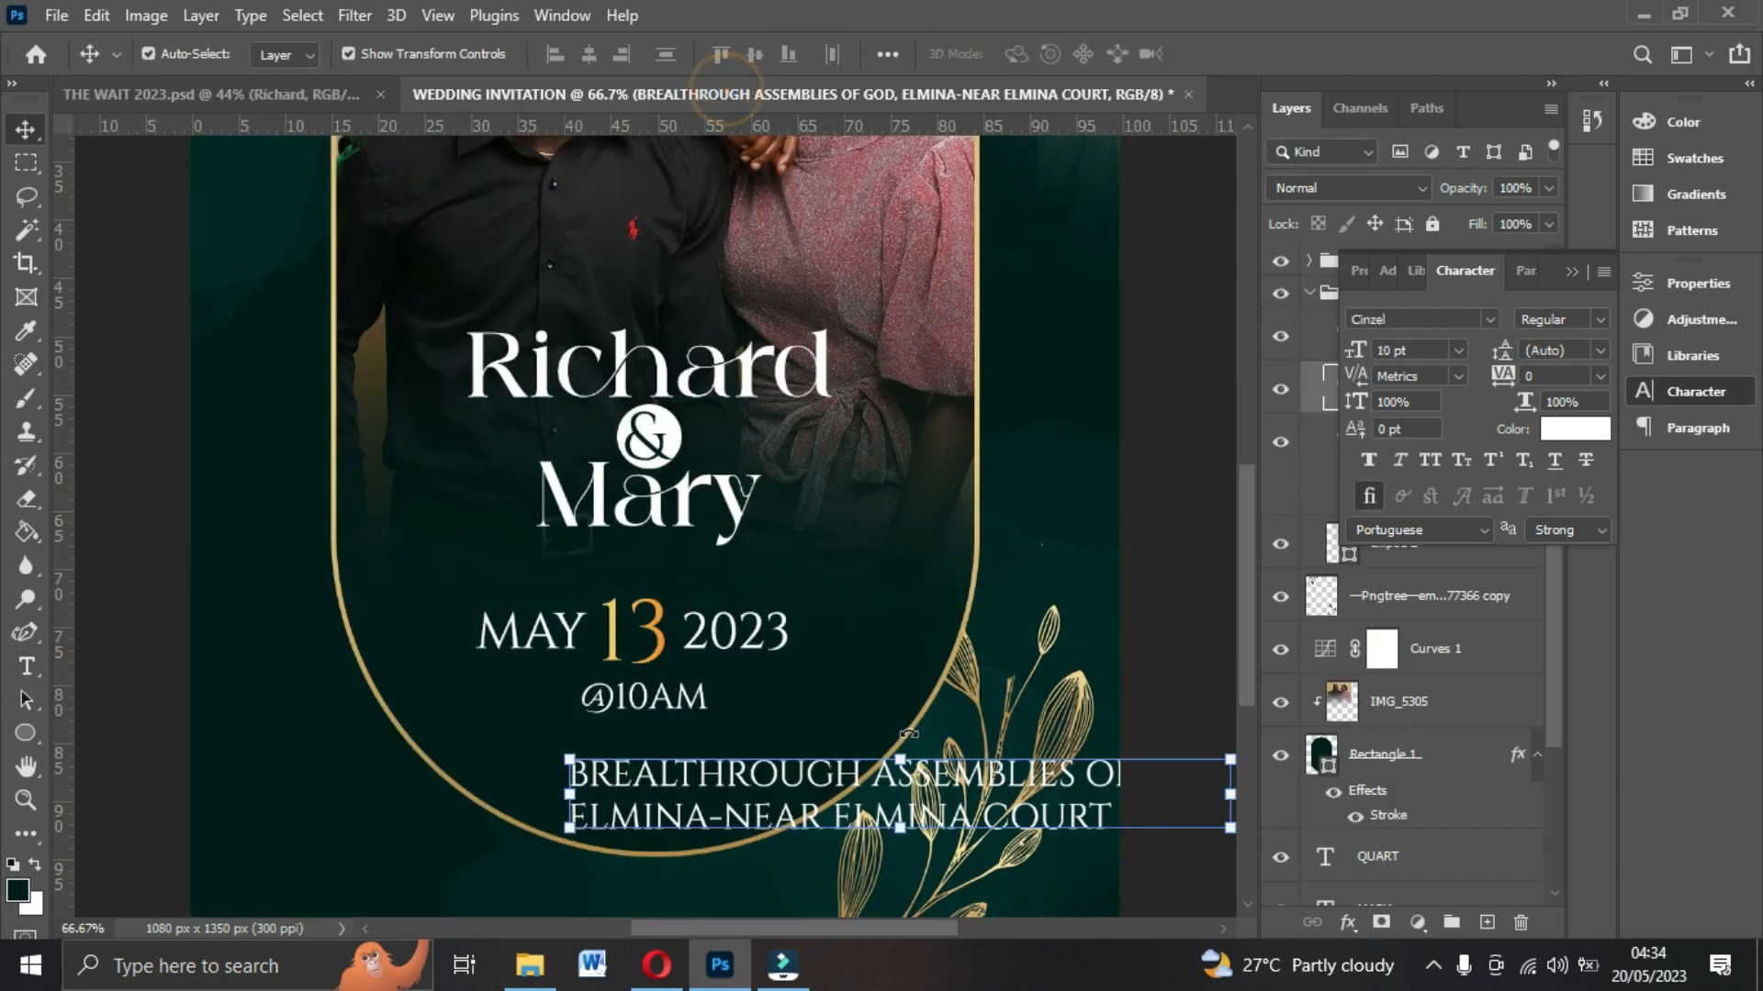
Set the venue text size to 6 pt and position it beneath the time line.
left_click_drag(734, 792, 542, 742)
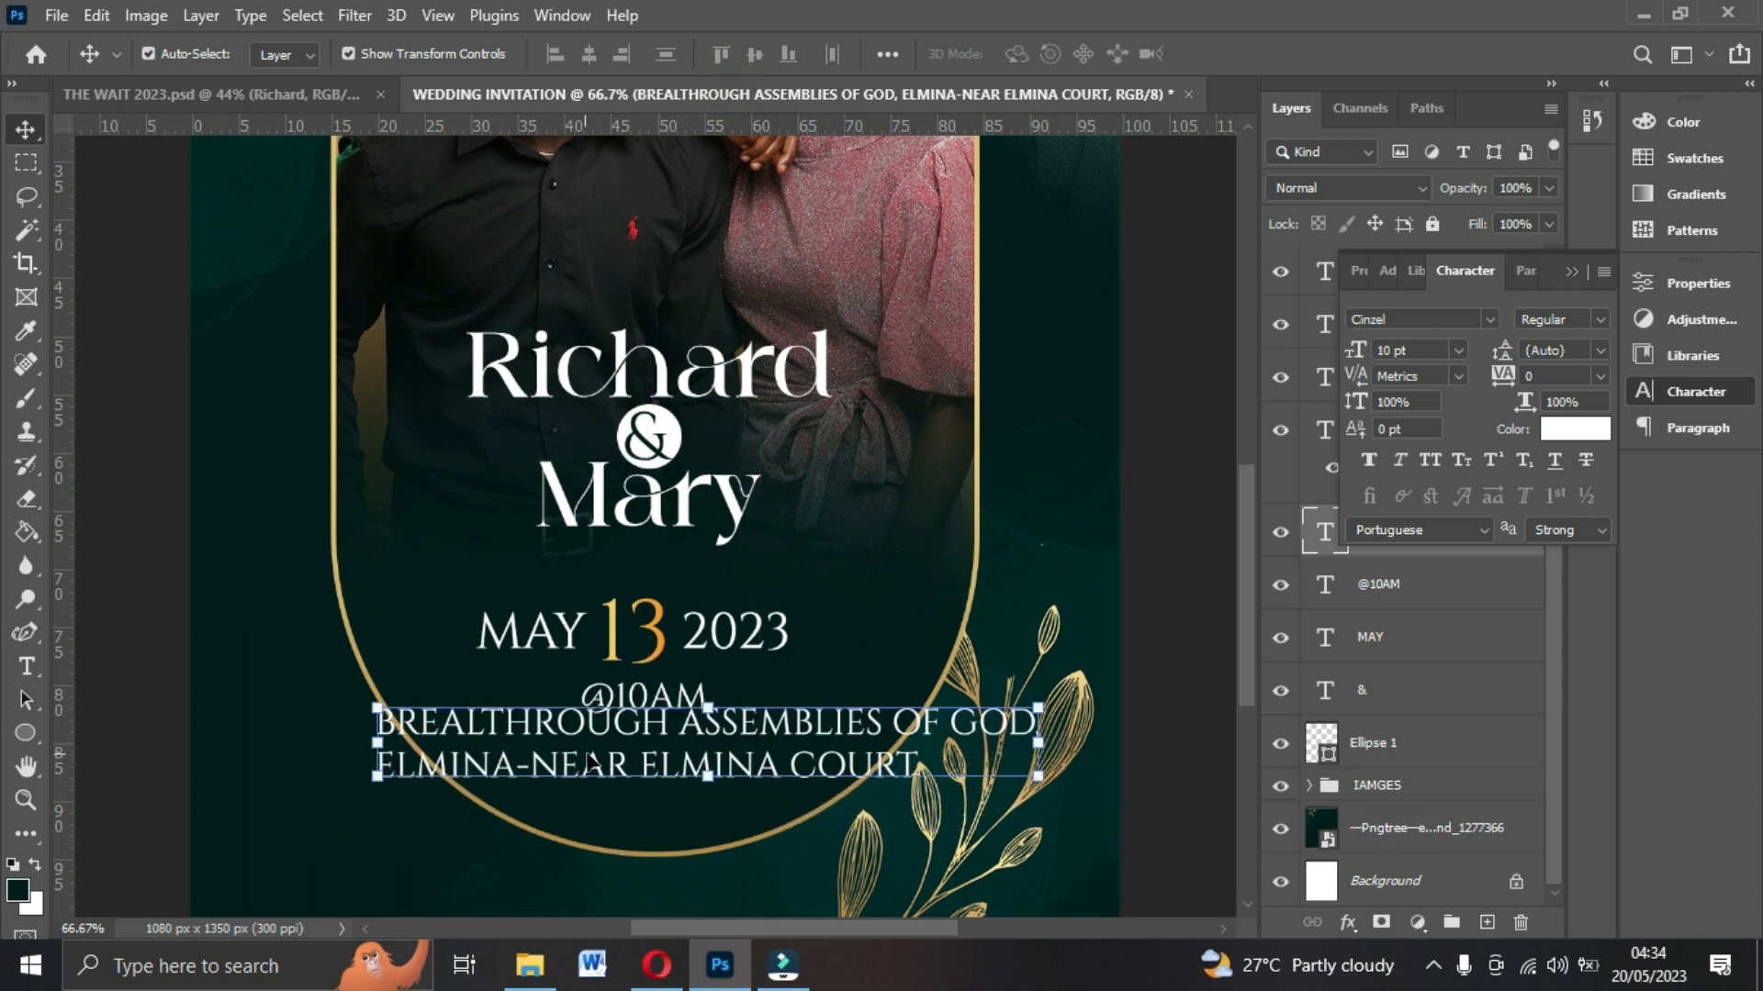
left_click_drag(742, 758, 678, 750)
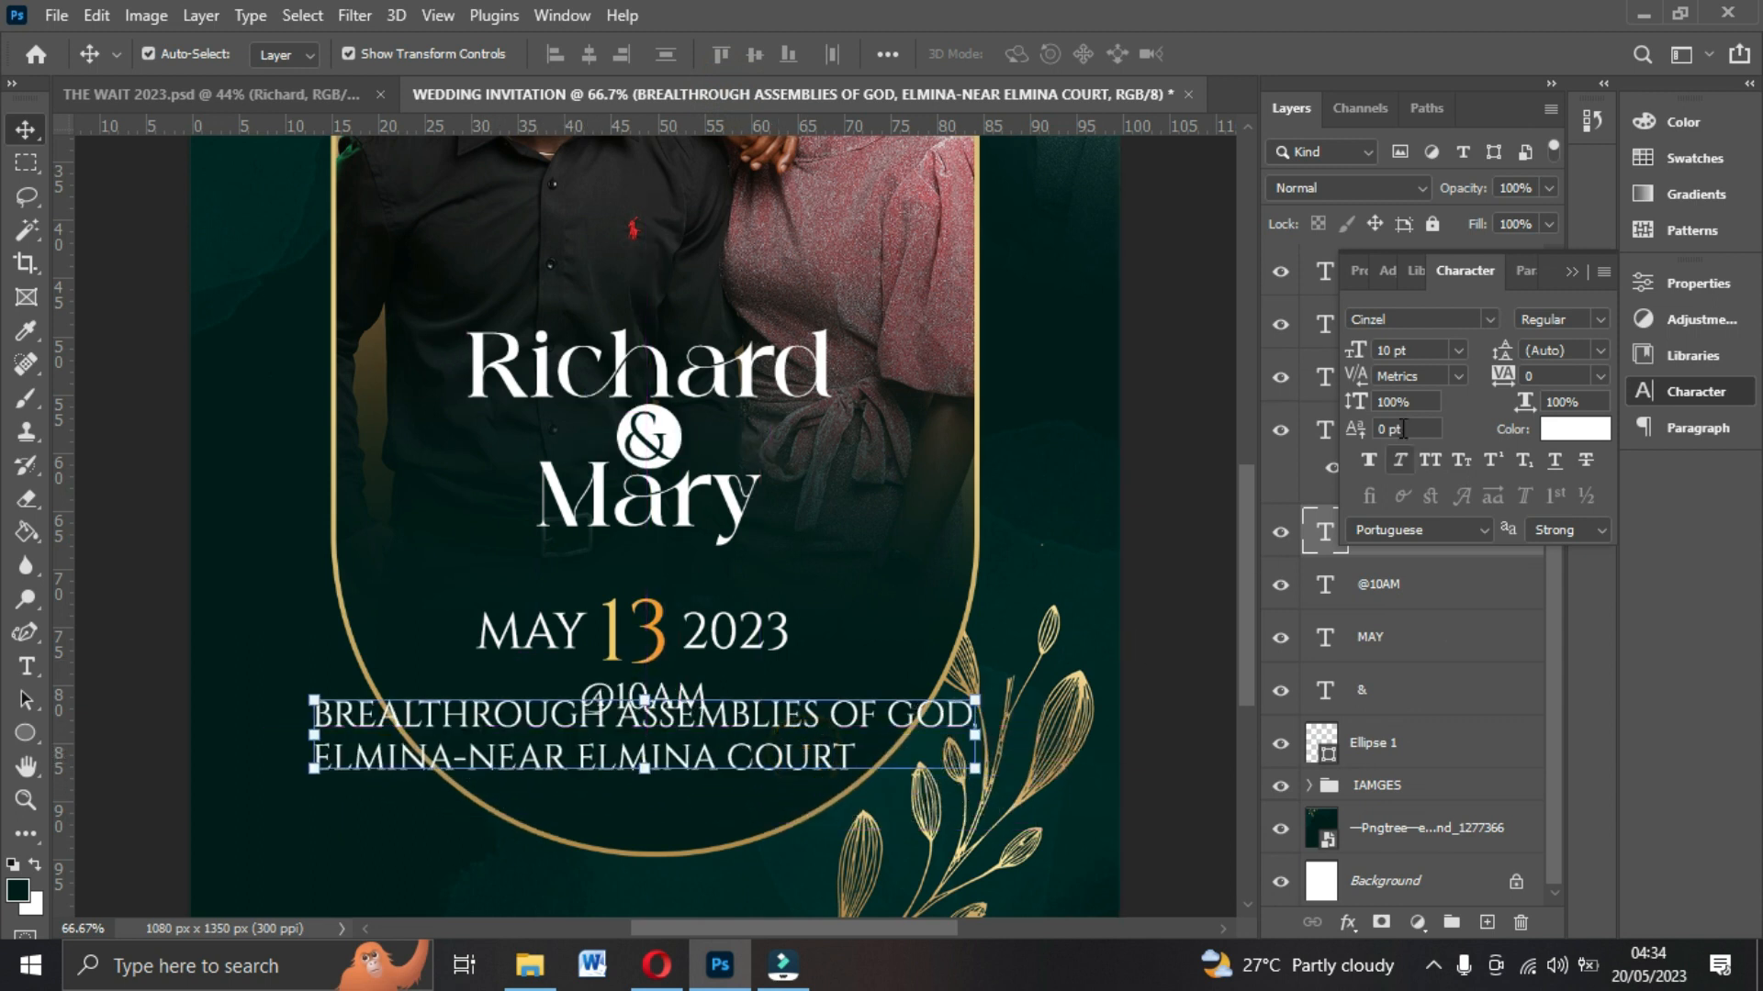
left_click(1458, 353)
left_click(1437, 428)
left_click(1457, 350)
left_click(1424, 404)
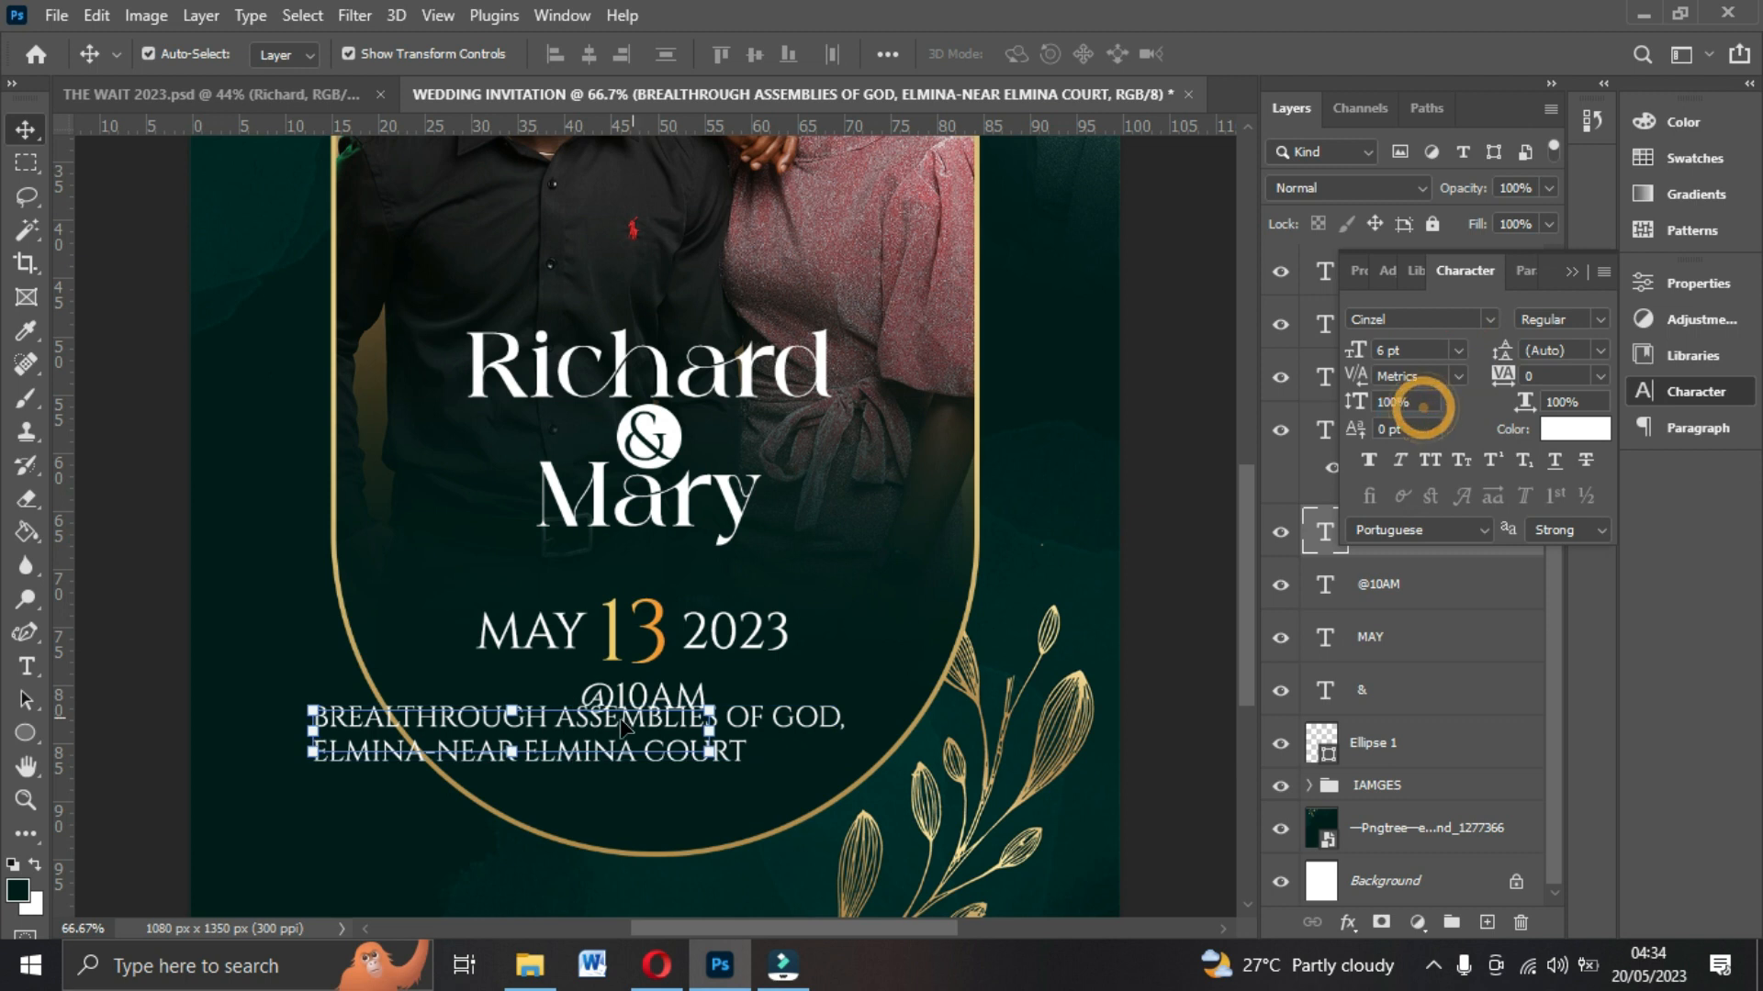
left_click_drag(621, 725, 730, 788)
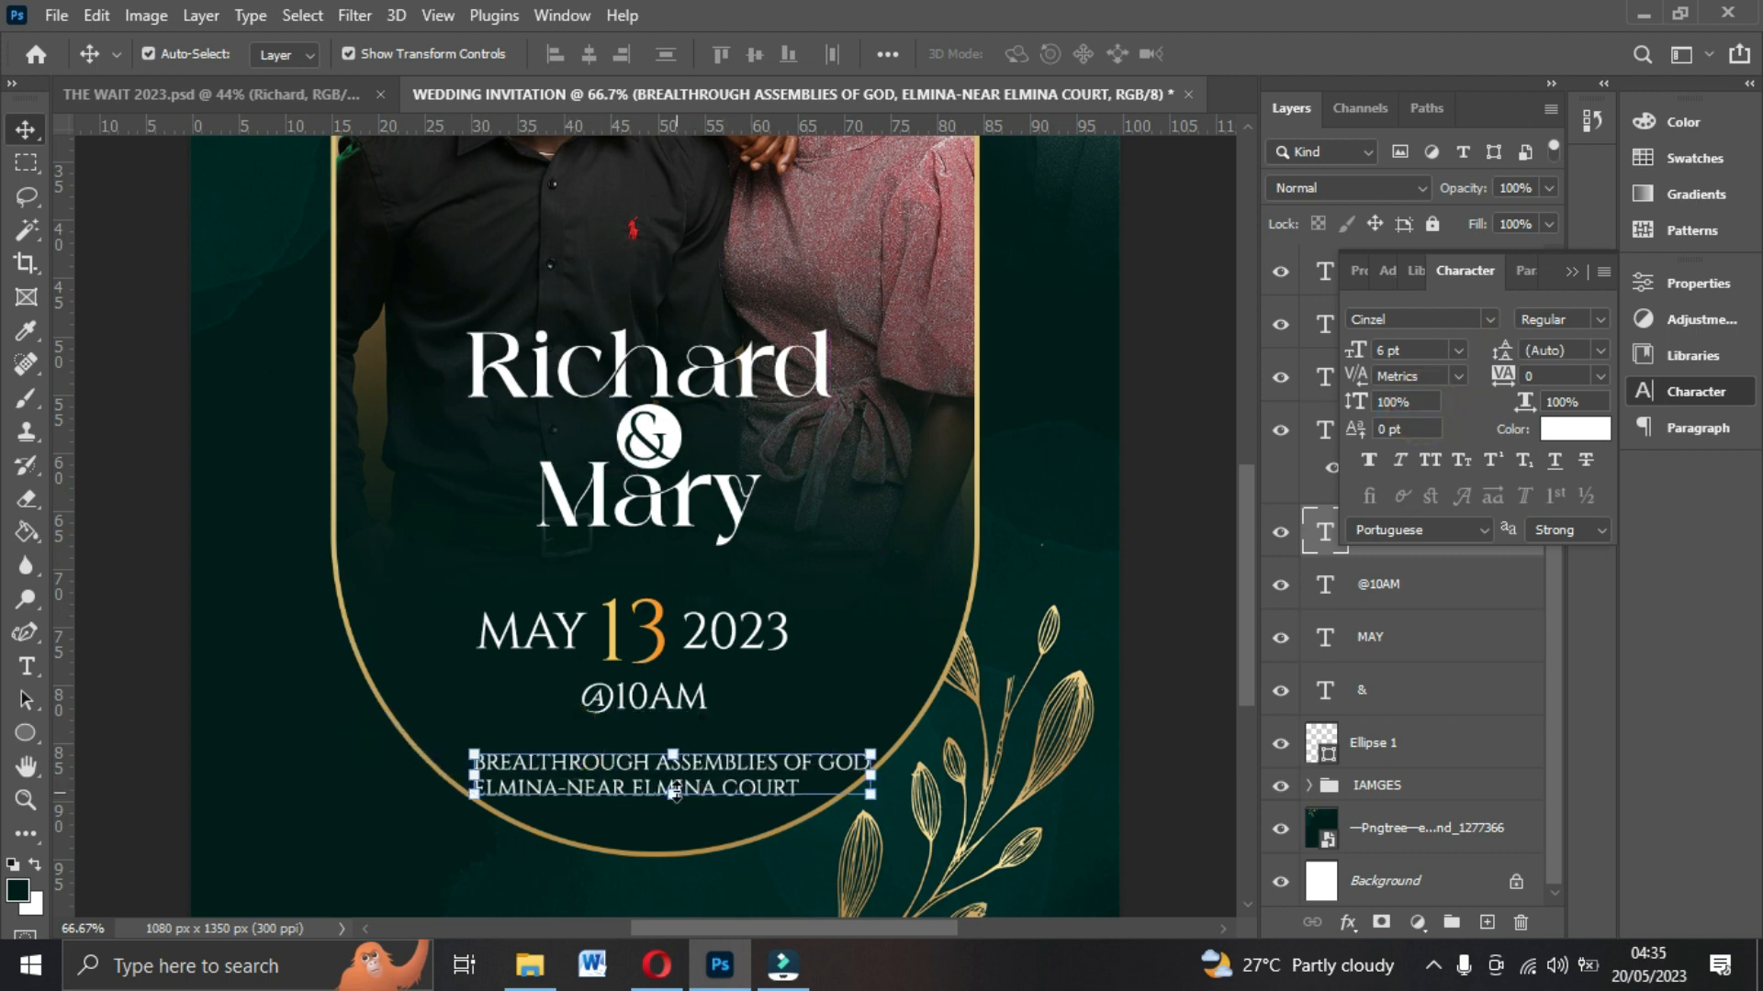
key("ctrl+t")
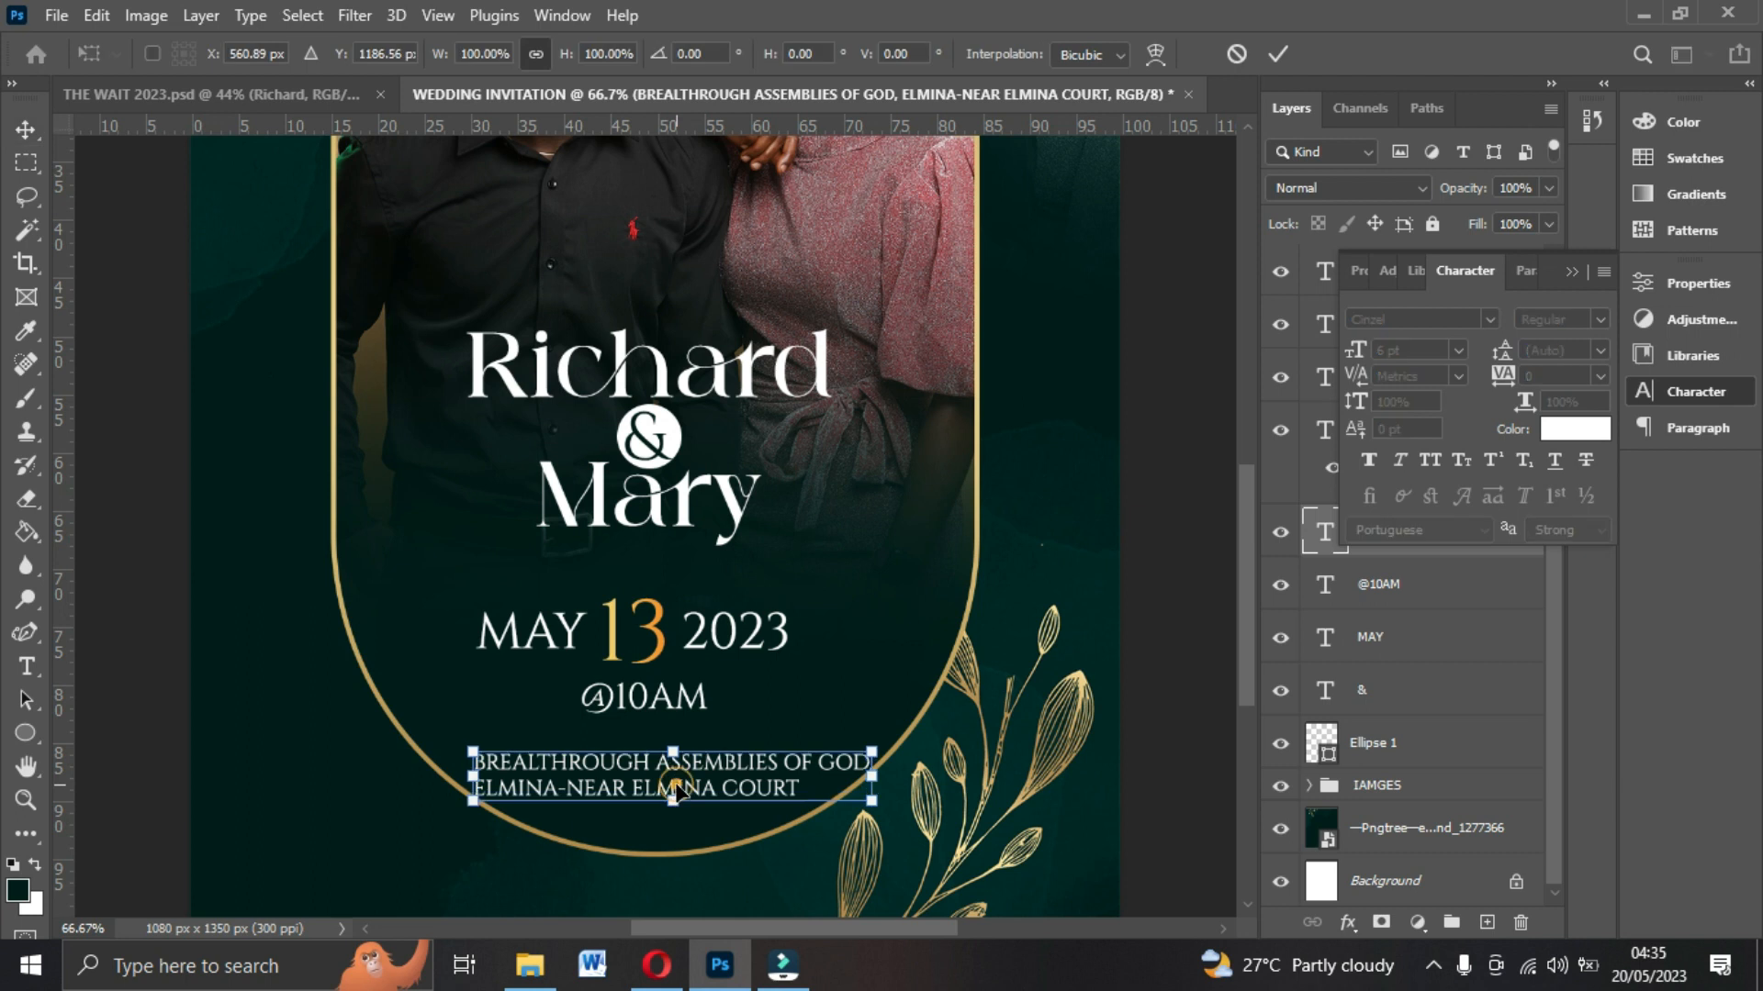
key("Return")
left_click(627, 775)
left_click(627, 775)
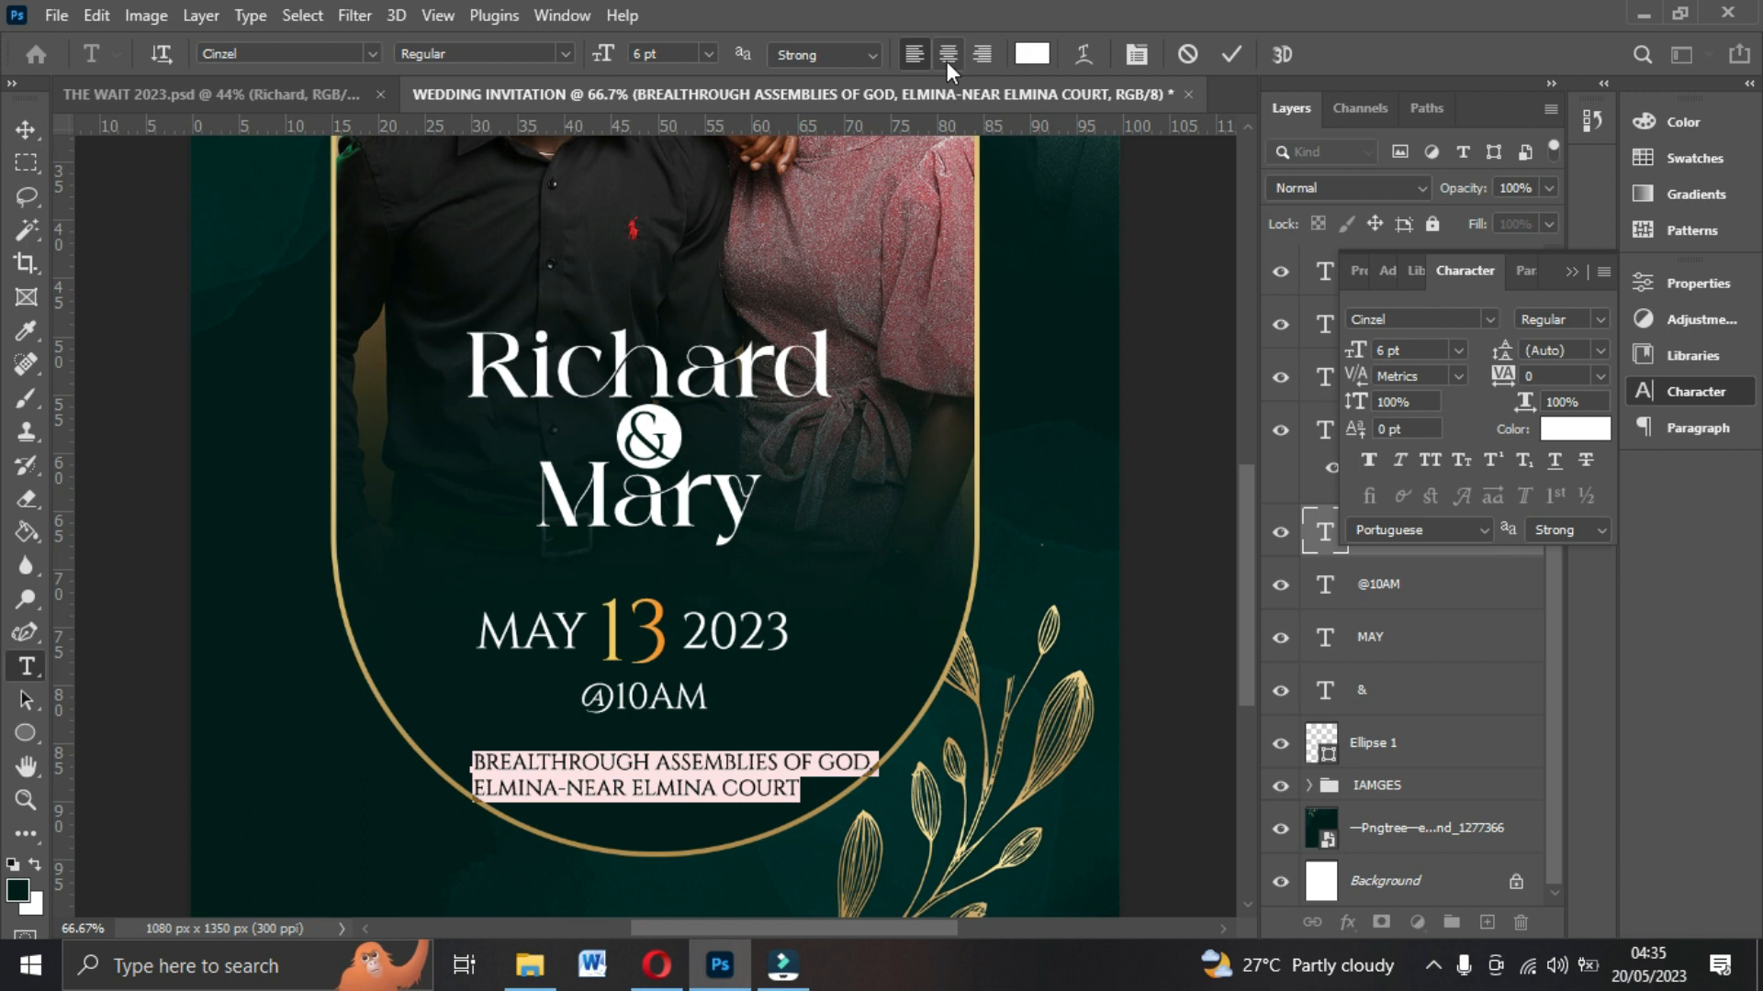
left_click(951, 53)
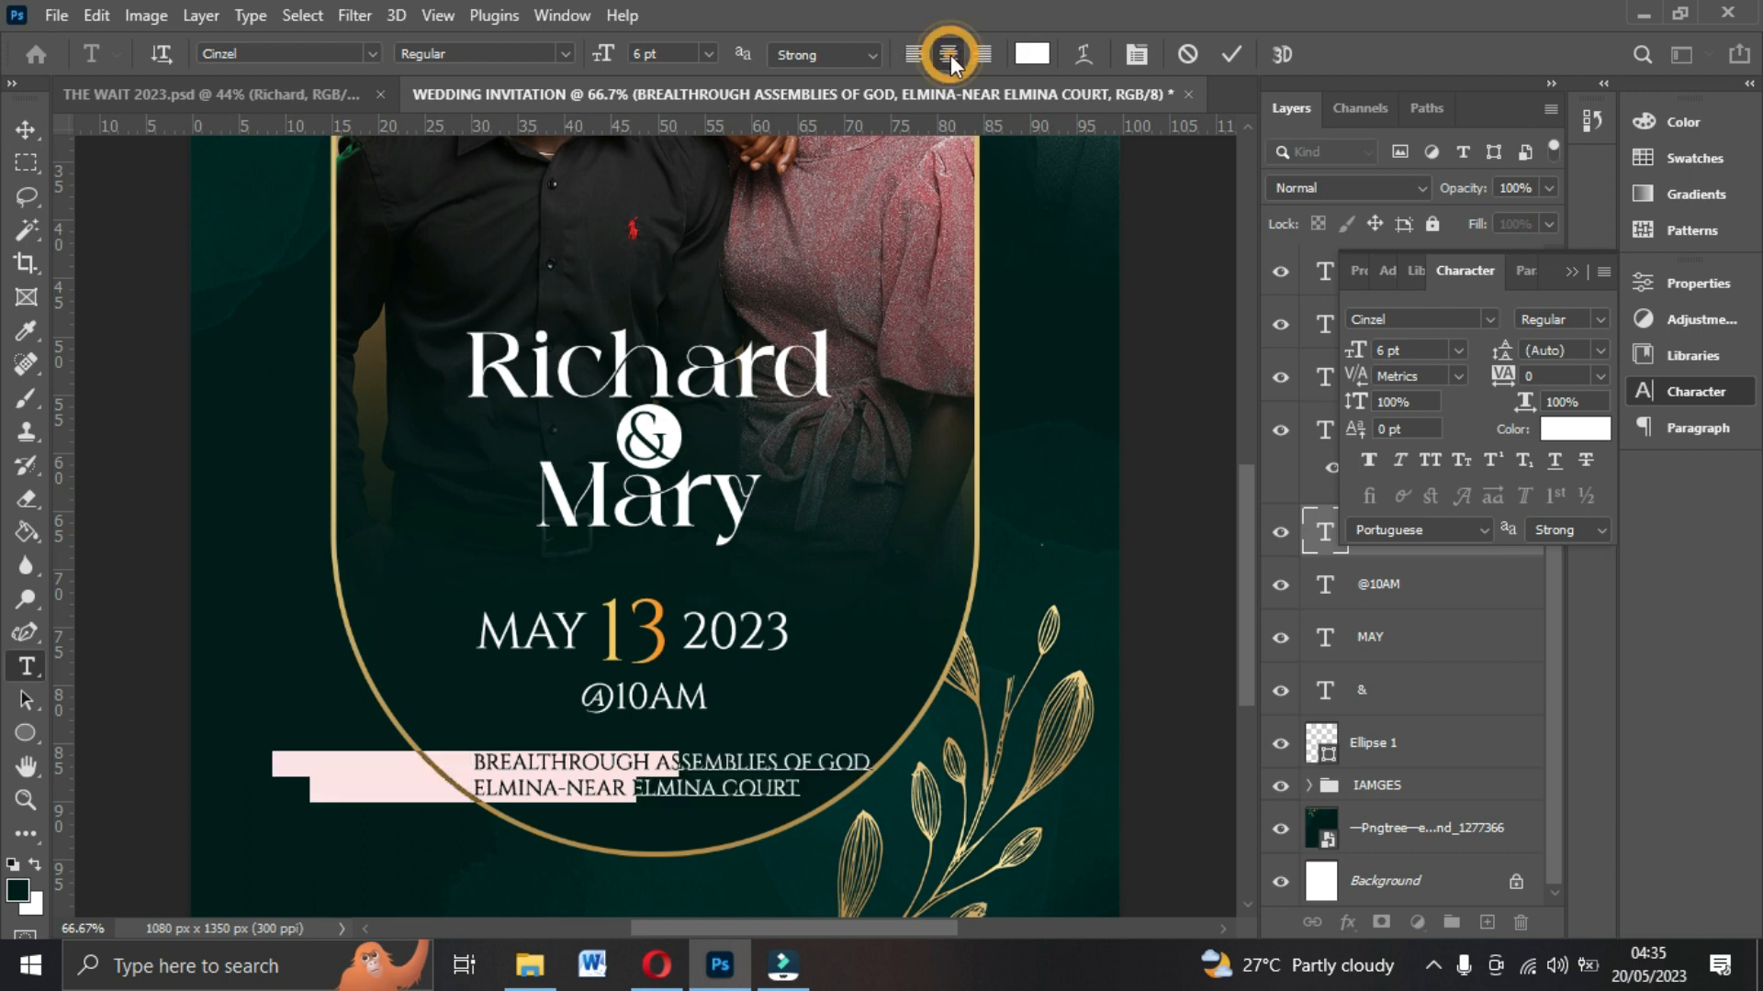
left_click(1229, 53)
key("v")
left_click_drag(504, 776, 684, 750)
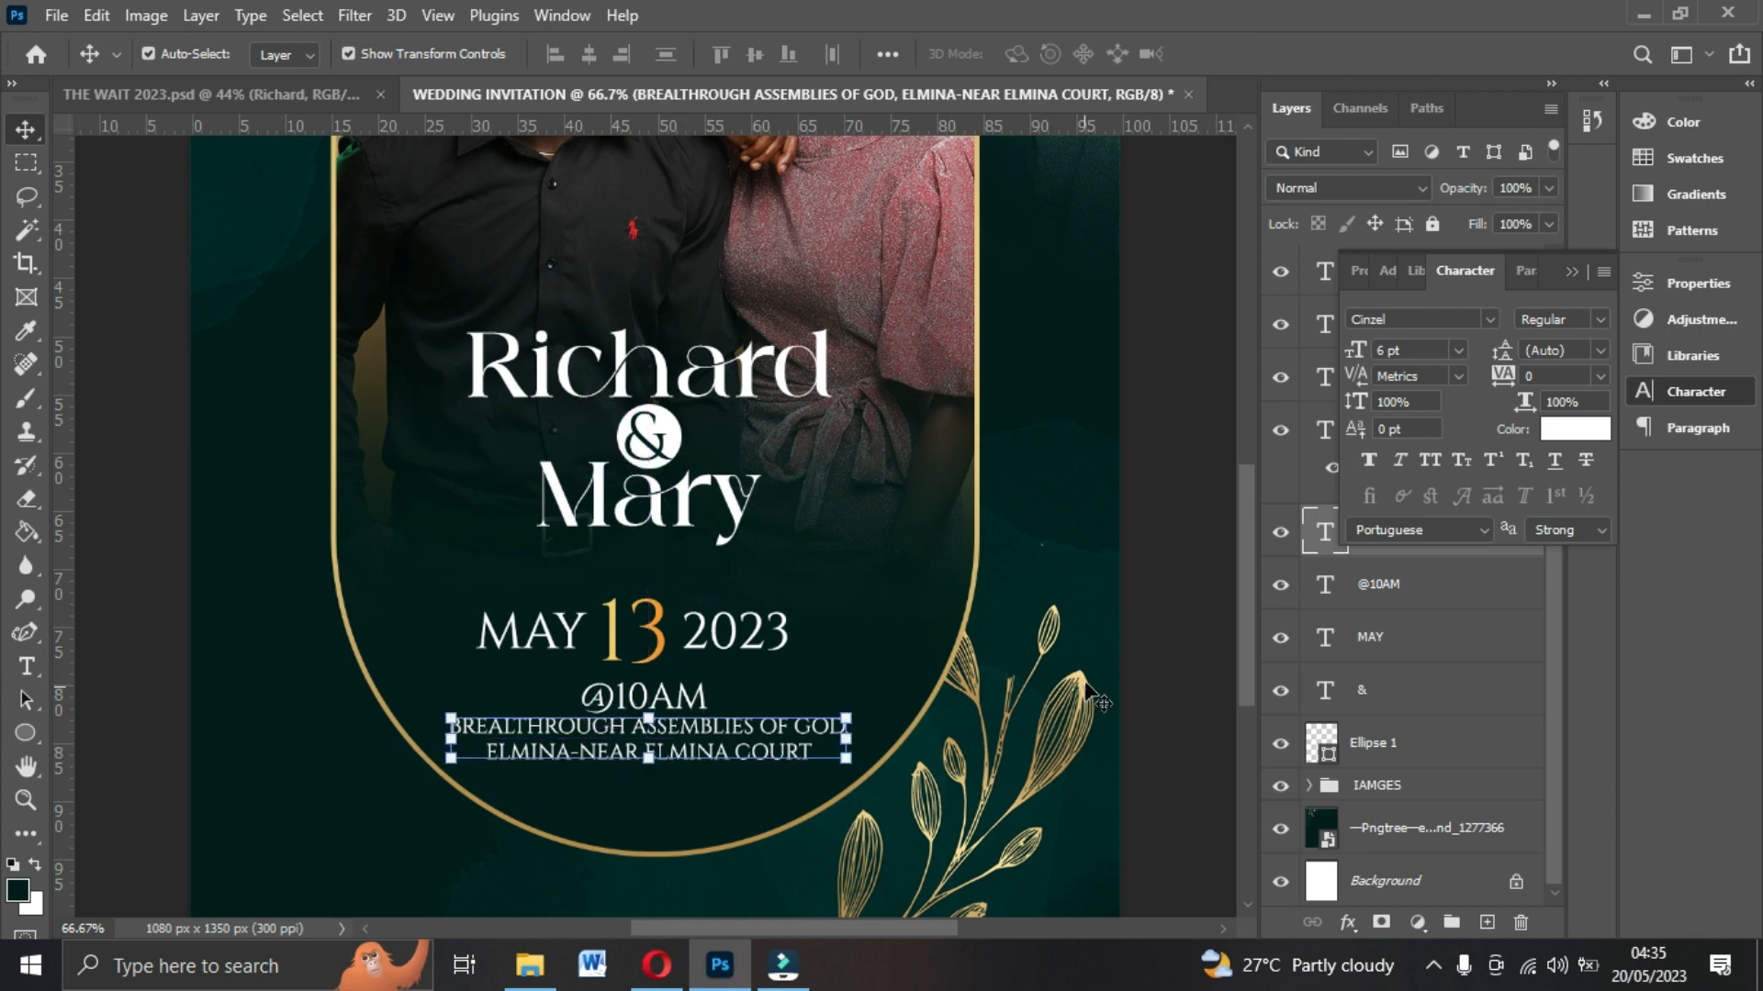
Duplicate the venue text below it and replace the copy with #THE WAIT 2023.
left_click(1182, 500)
left_click(810, 722)
left_click_drag(742, 755, 751, 812)
double_click(749, 806)
key("ctrl+a")
type("#")
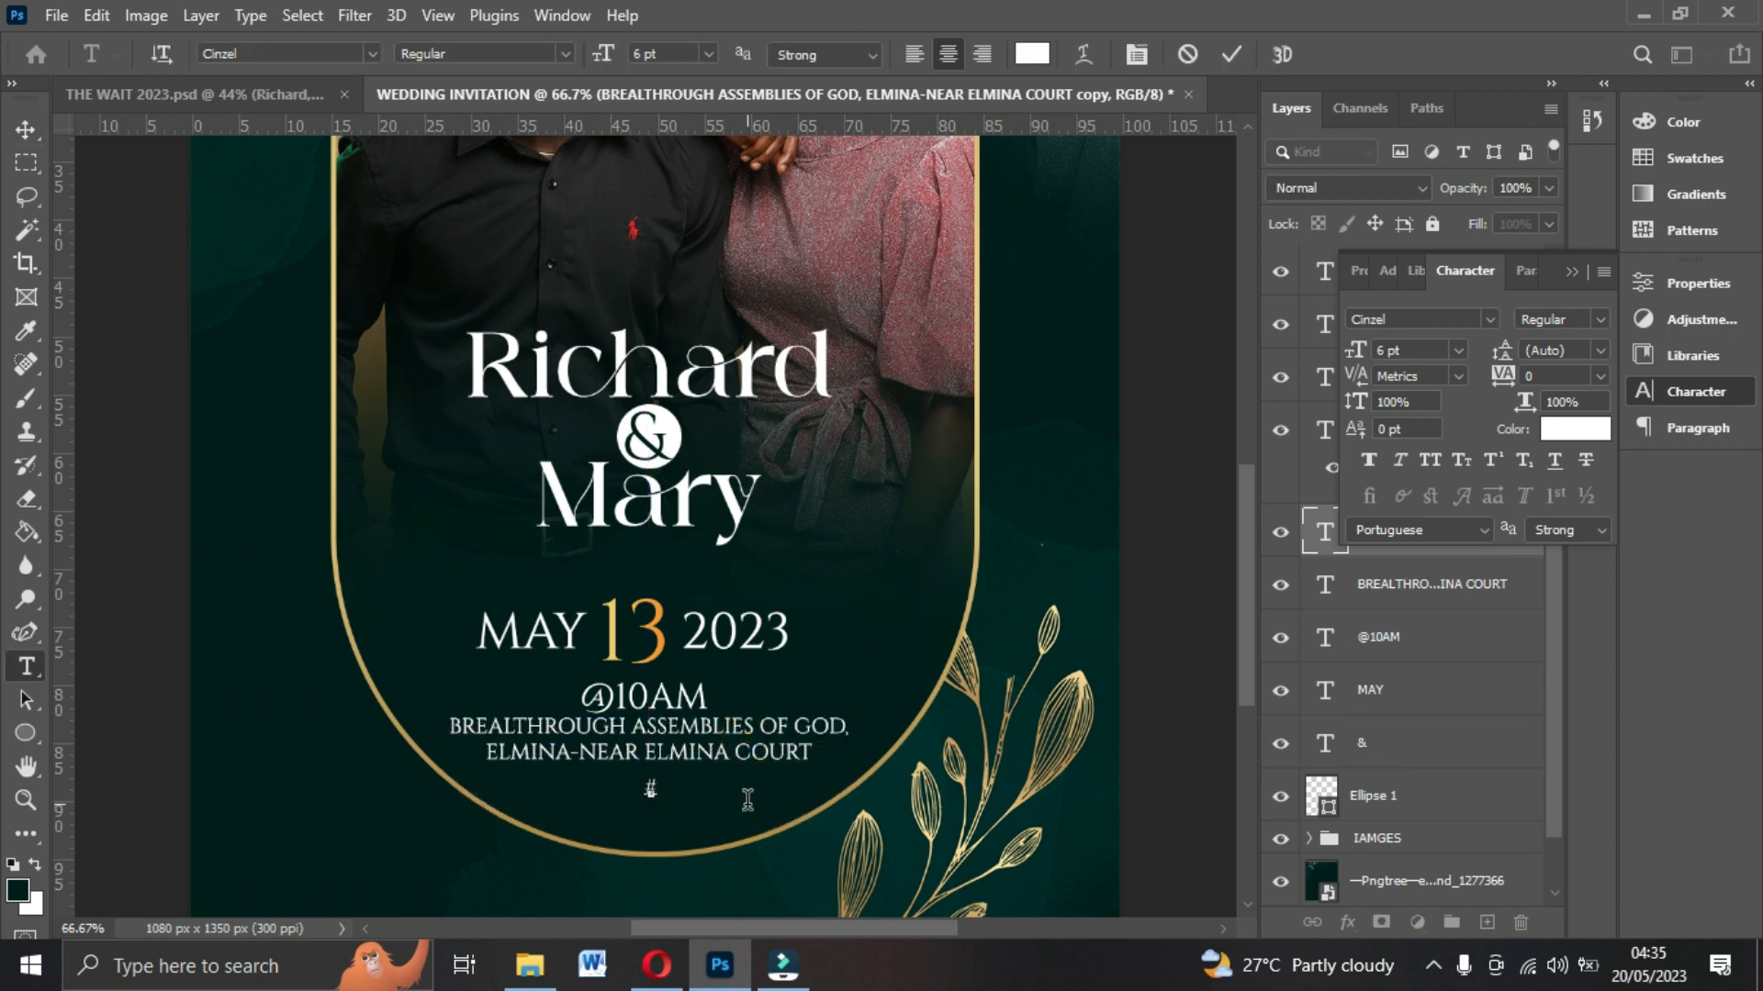
type("THE WAIT")
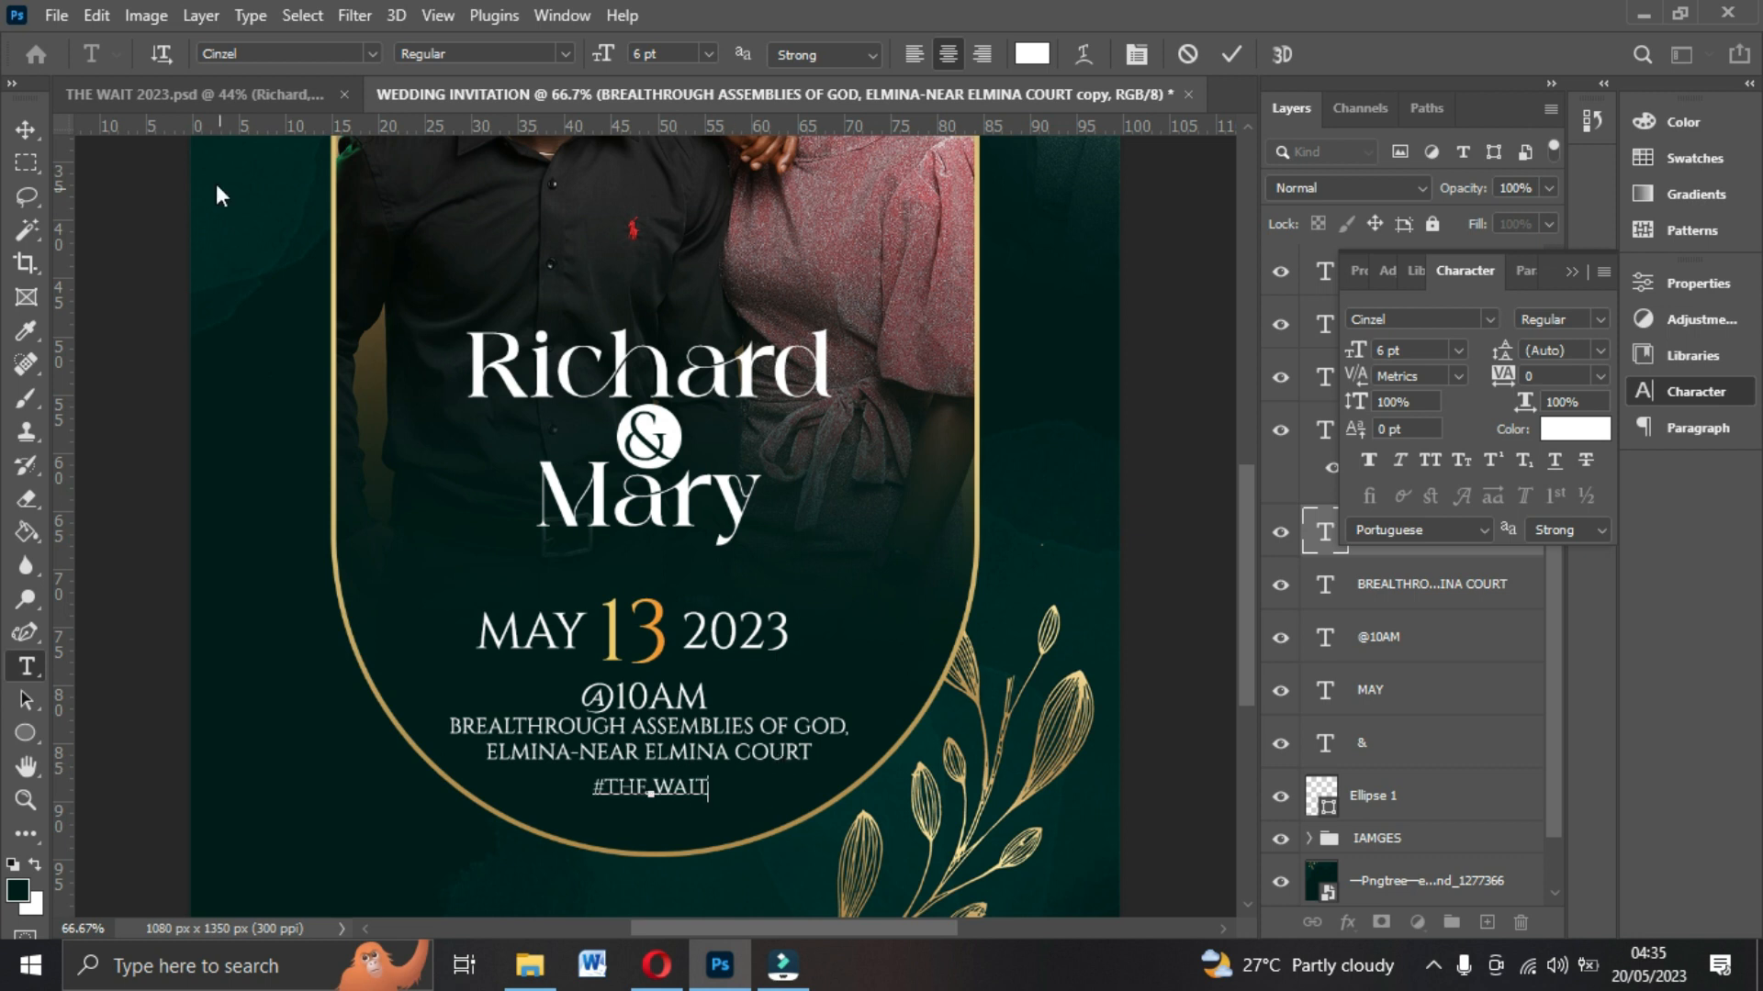
left_click(26, 130)
double_click(680, 782)
left_click(714, 787)
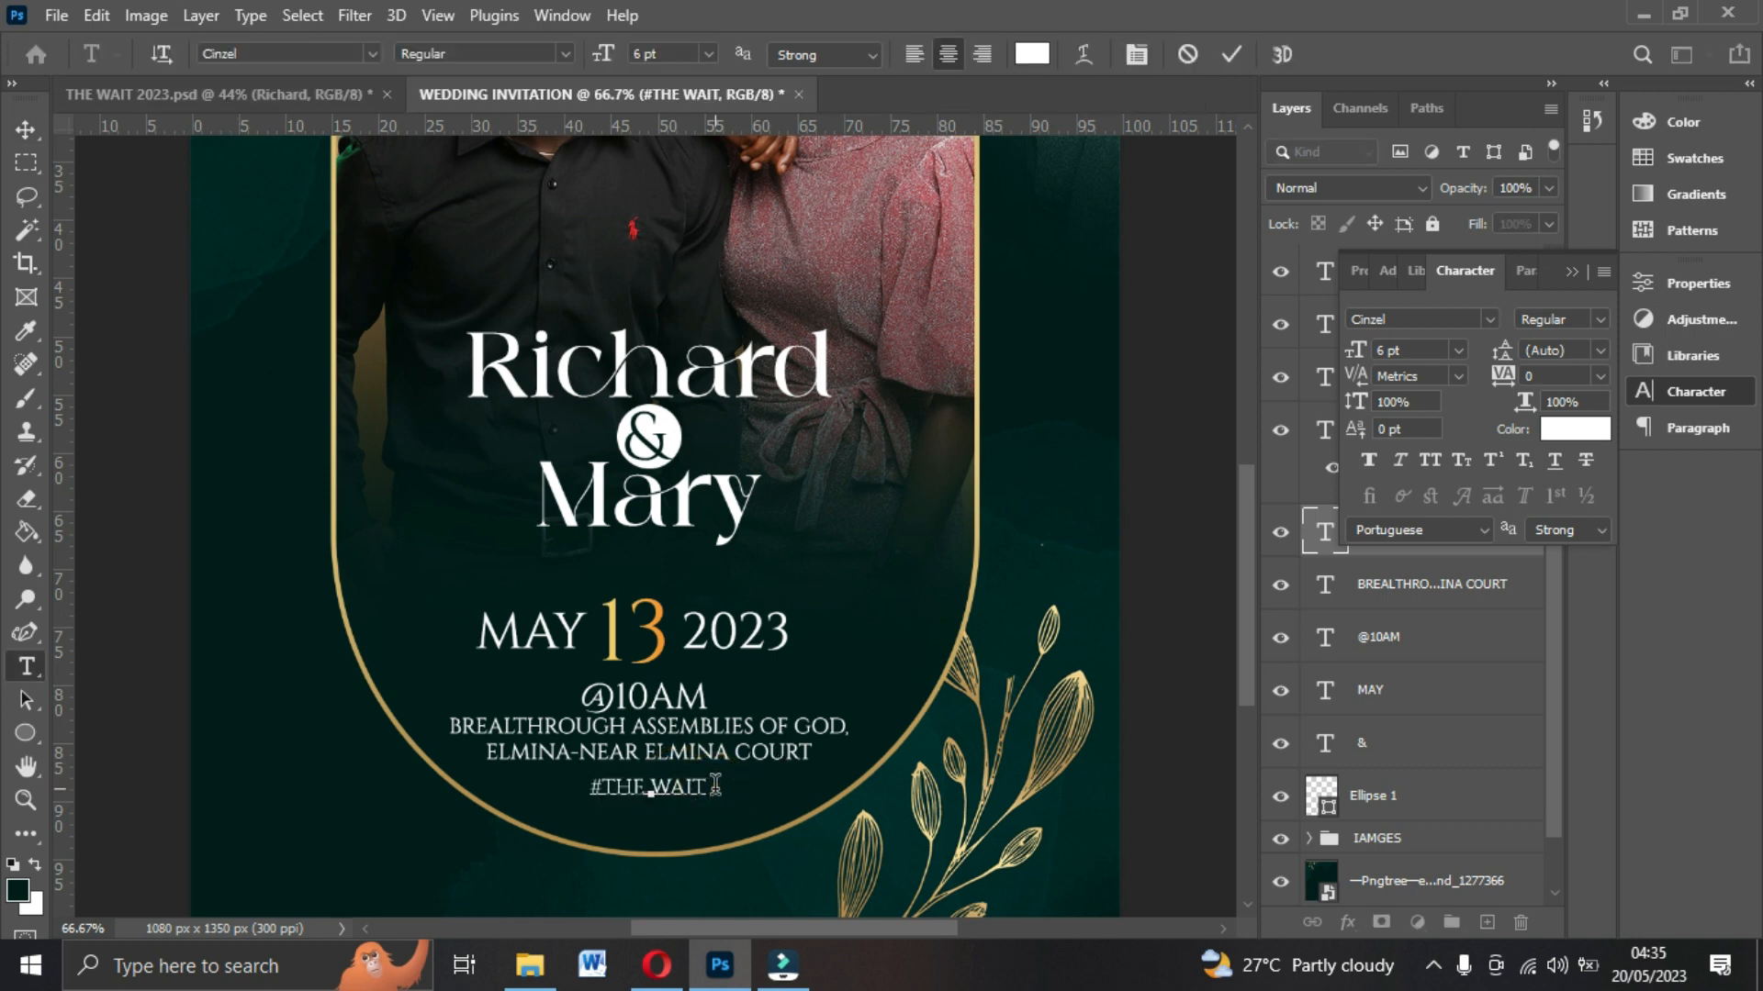
type("2023")
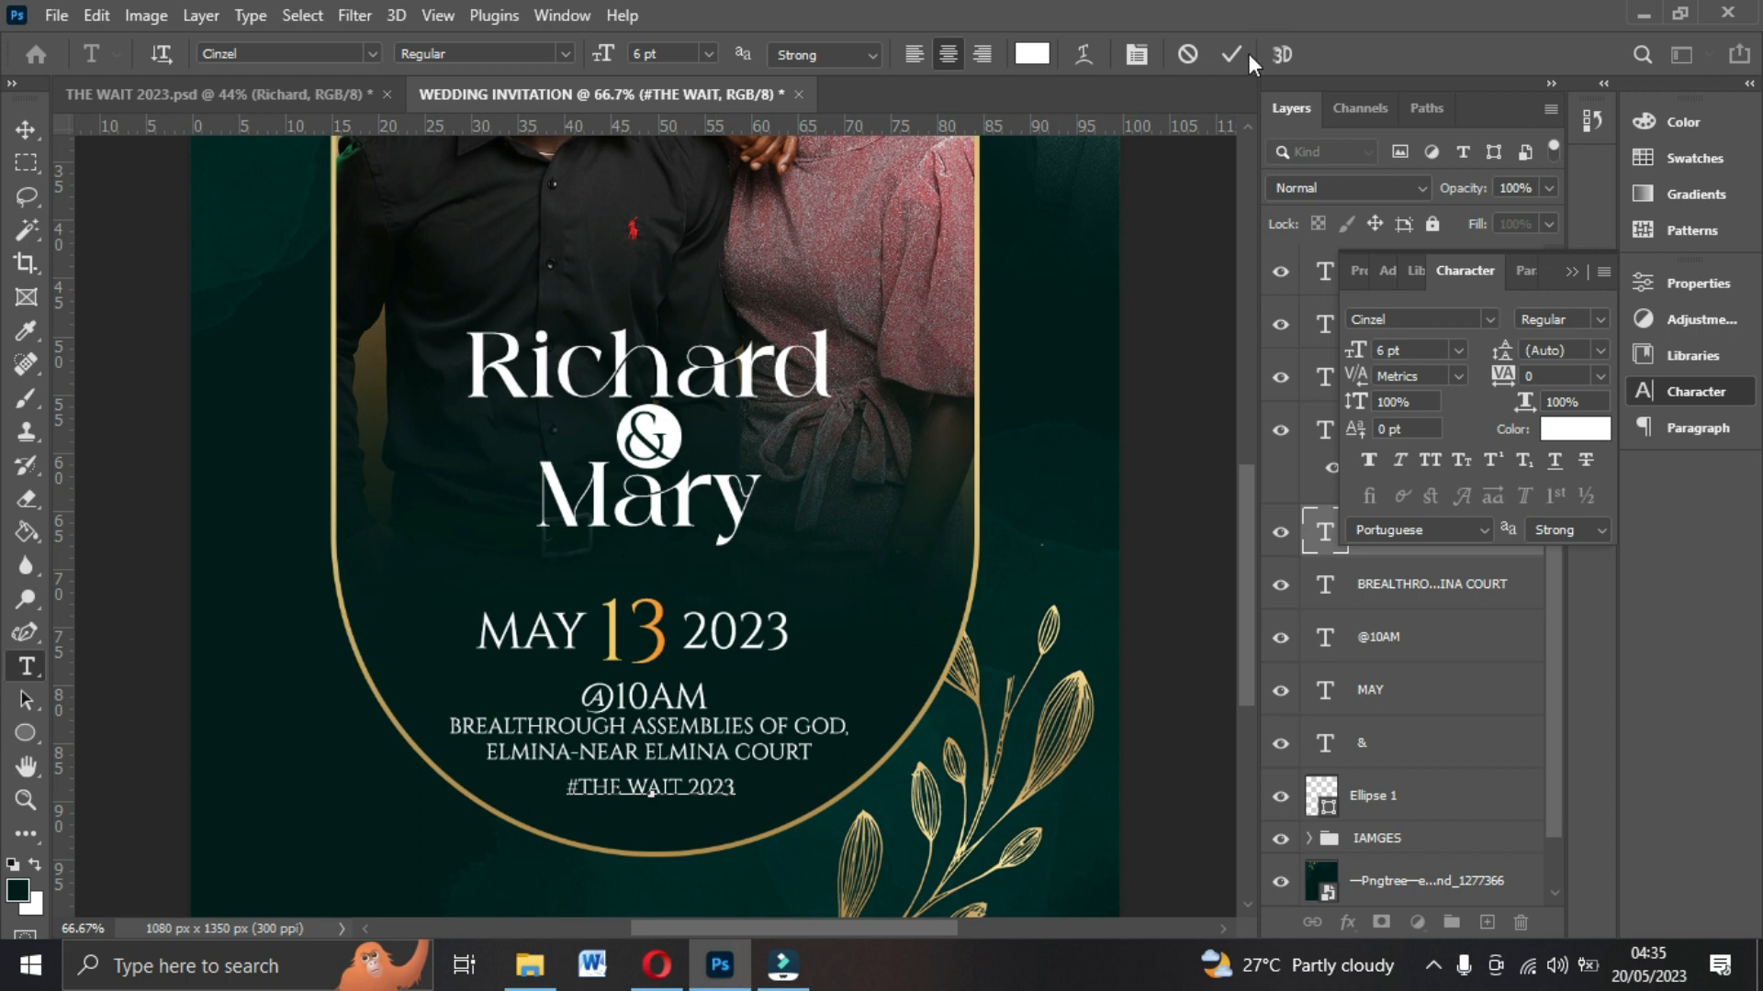
left_click(1231, 54)
Duplicate the hashtag line lower on the flyer and replace it with WE ARE GETTING MARRIED.
scroll(721, 704, "down", 3)
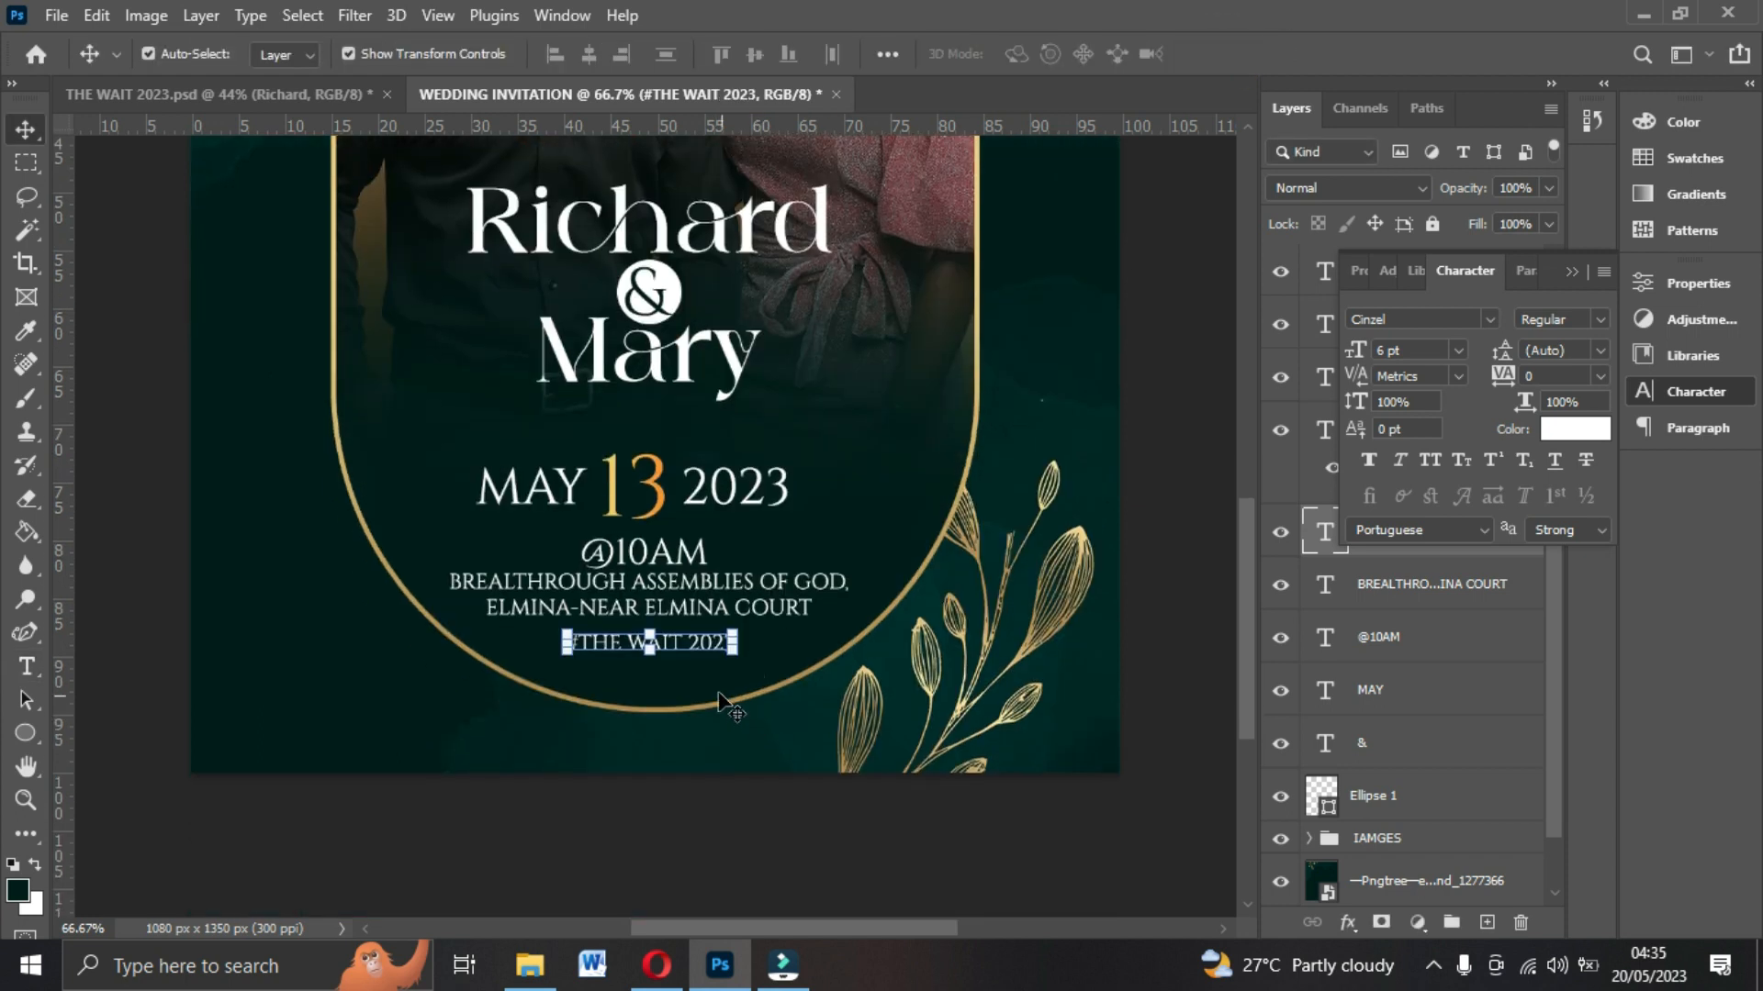
key("ctrl+j")
left_click_drag(707, 654, 704, 734)
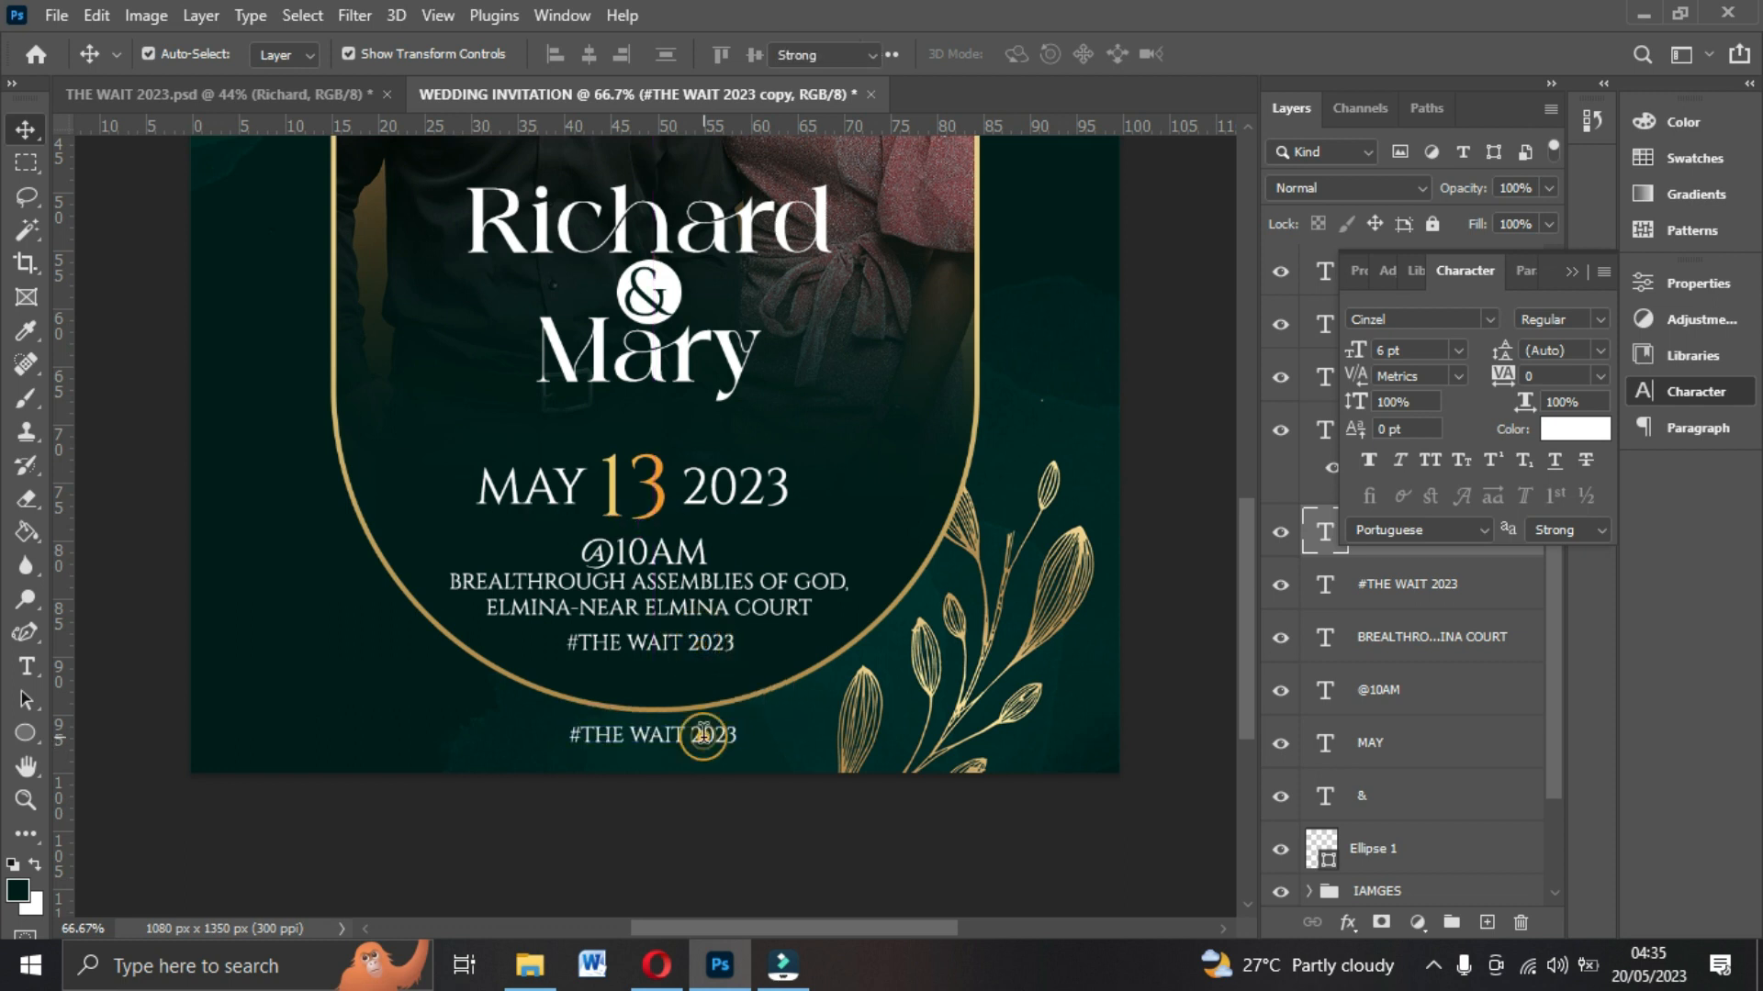
double_click(704, 735)
key("ctrl+a")
type("WE ARE")
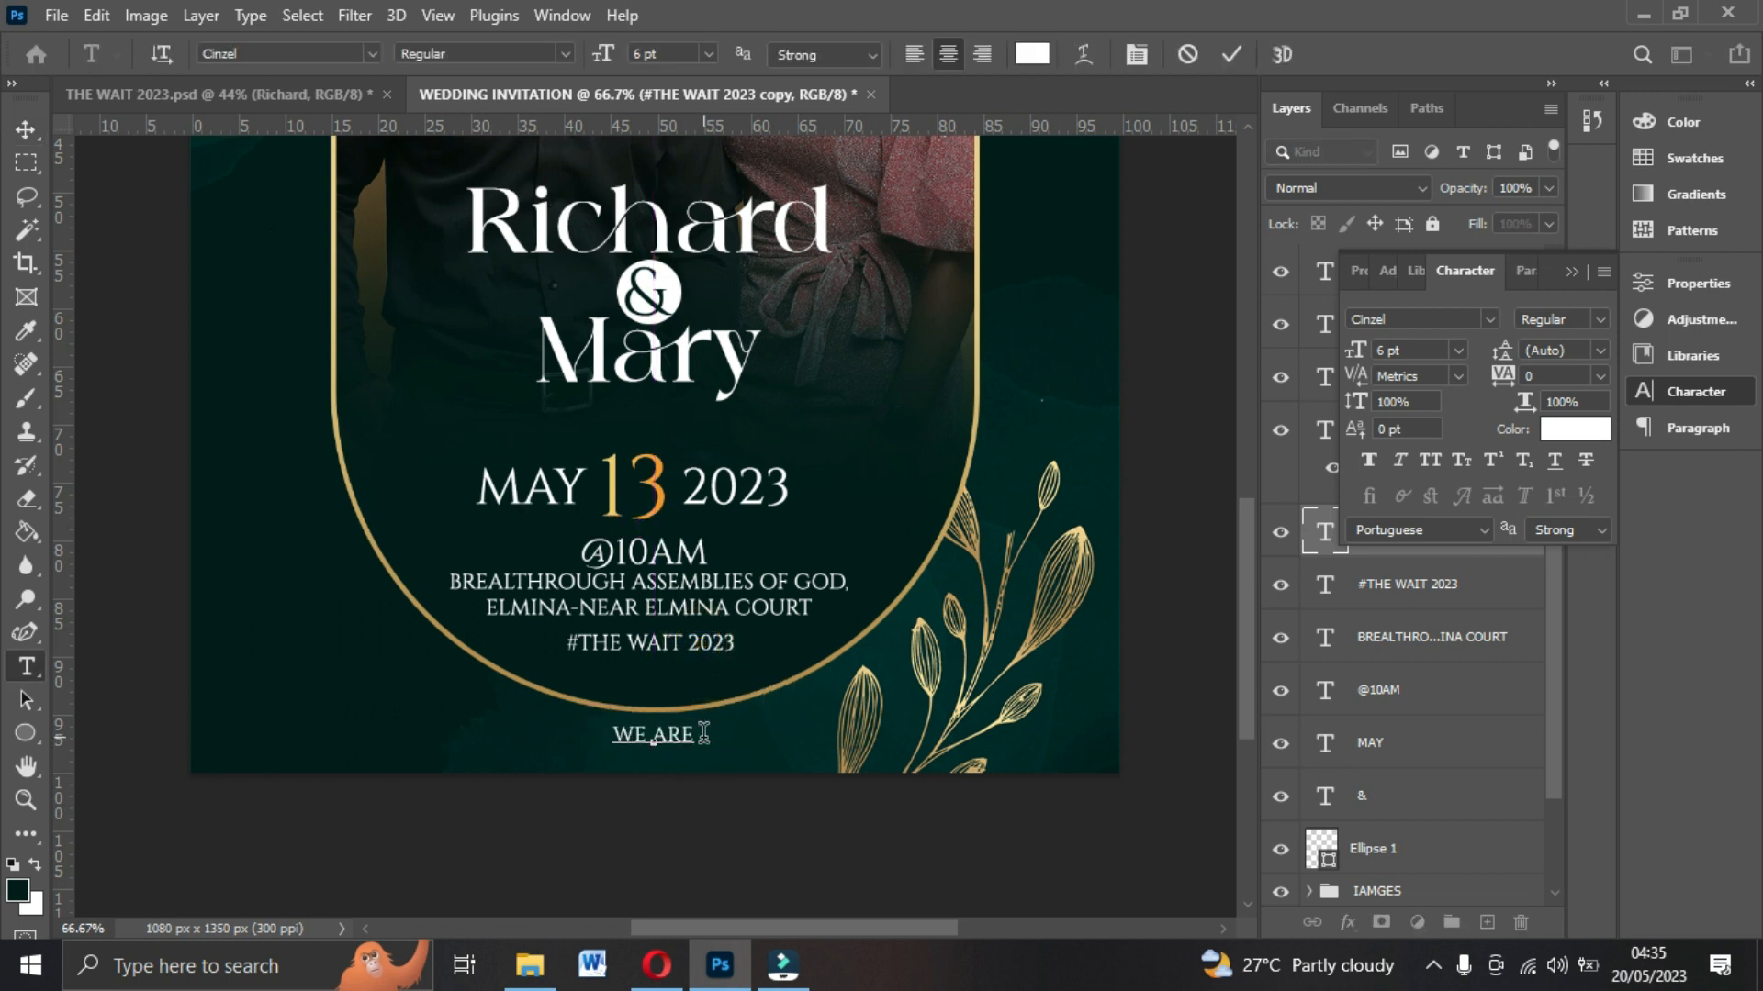
type(" GETTI")
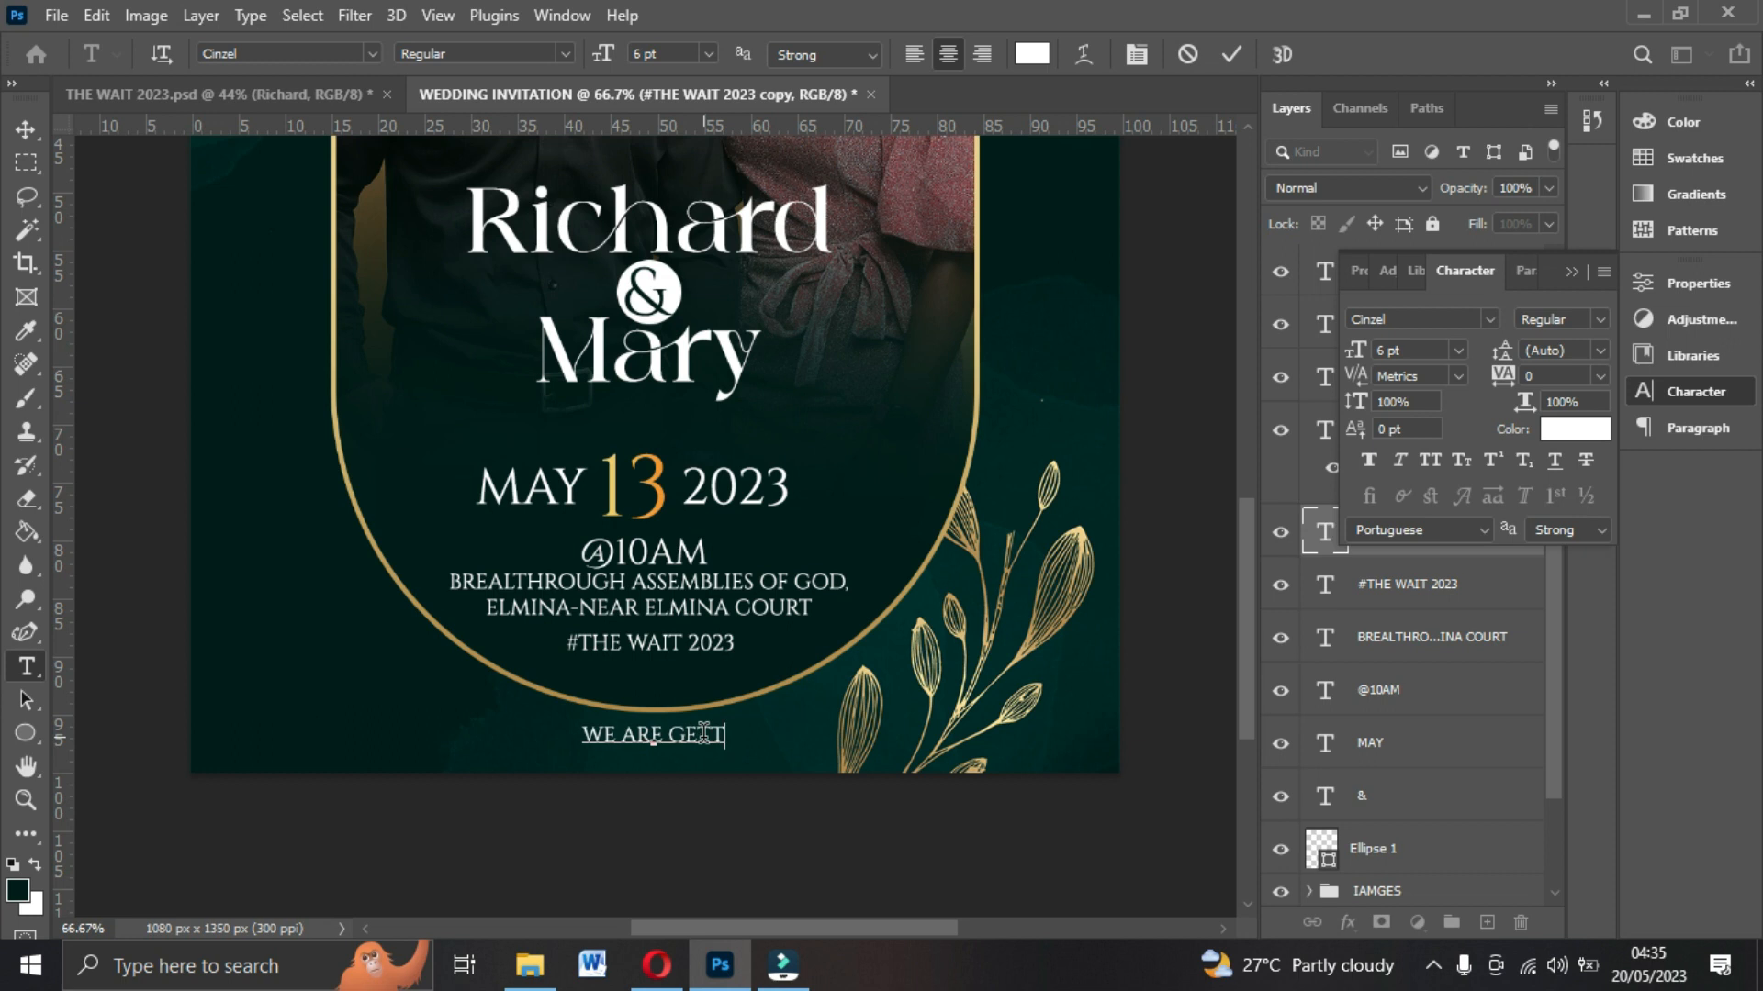
type("NG MATT")
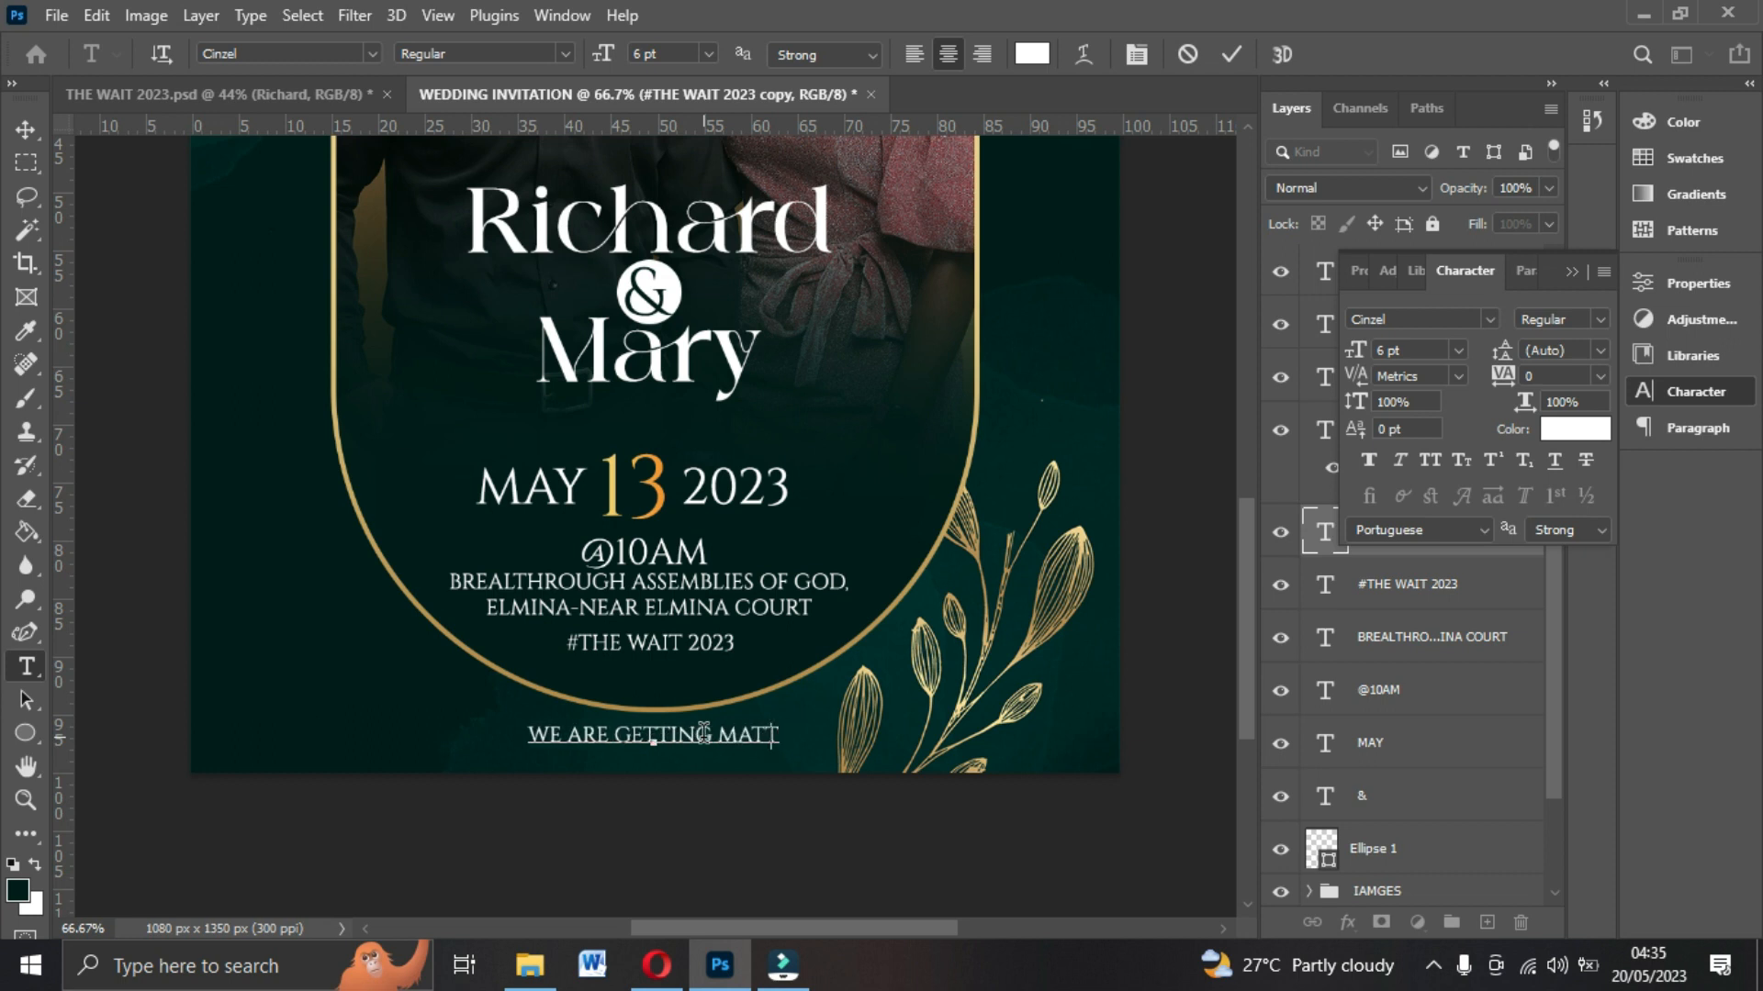
key("BackSpace")
key("BackSpace")
type("RR")
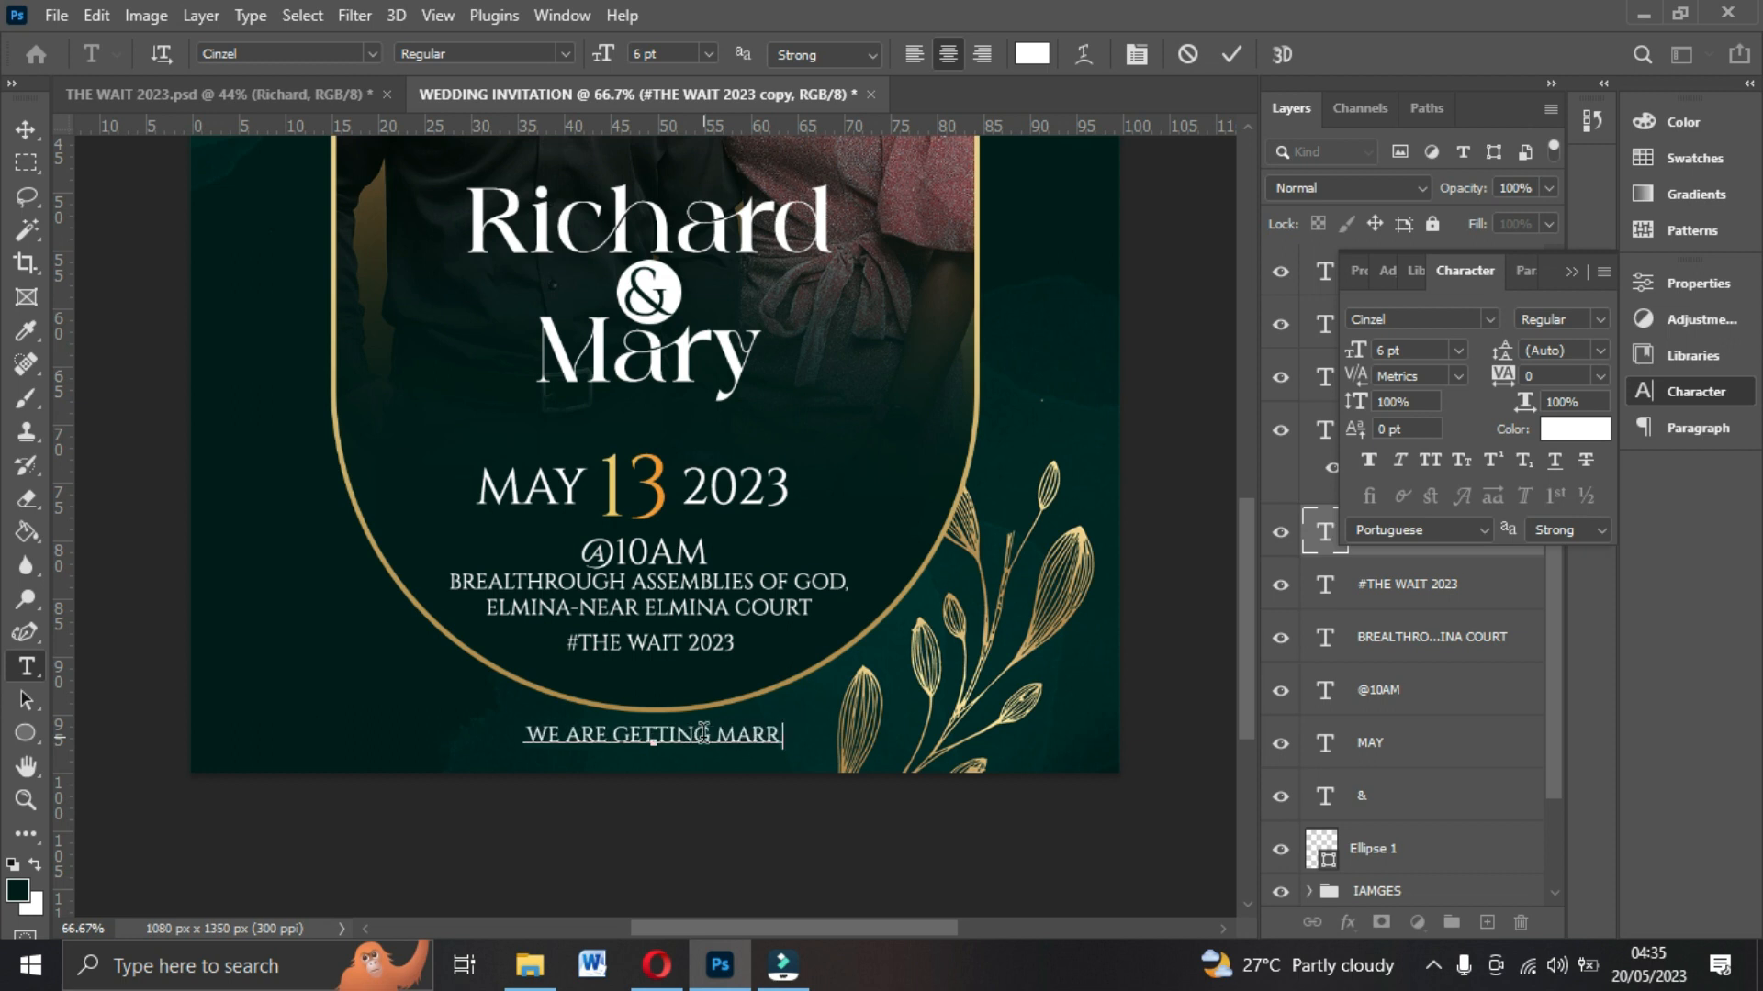
type("IED")
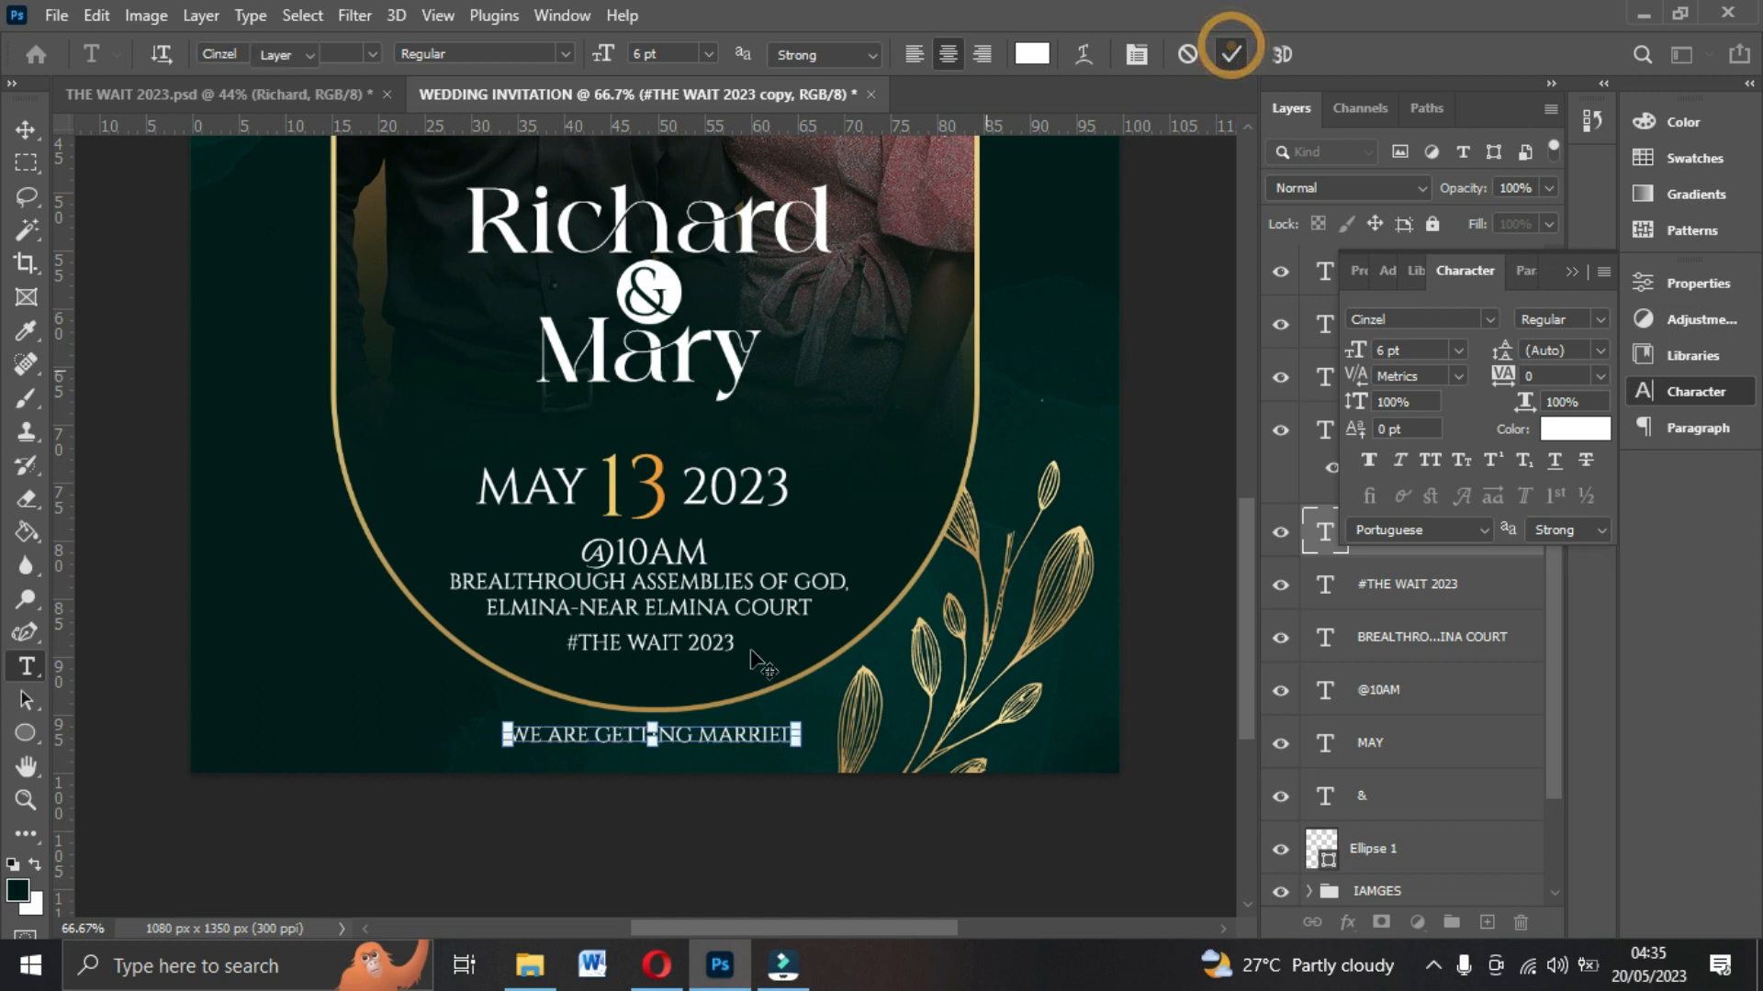
left_click(1230, 53)
Nudge the hashtag and venue lines slightly down to even the spacing below the time.
key("v")
left_click_drag(668, 653, 666, 674)
left_click_drag(692, 614, 693, 618)
left_click(648, 504)
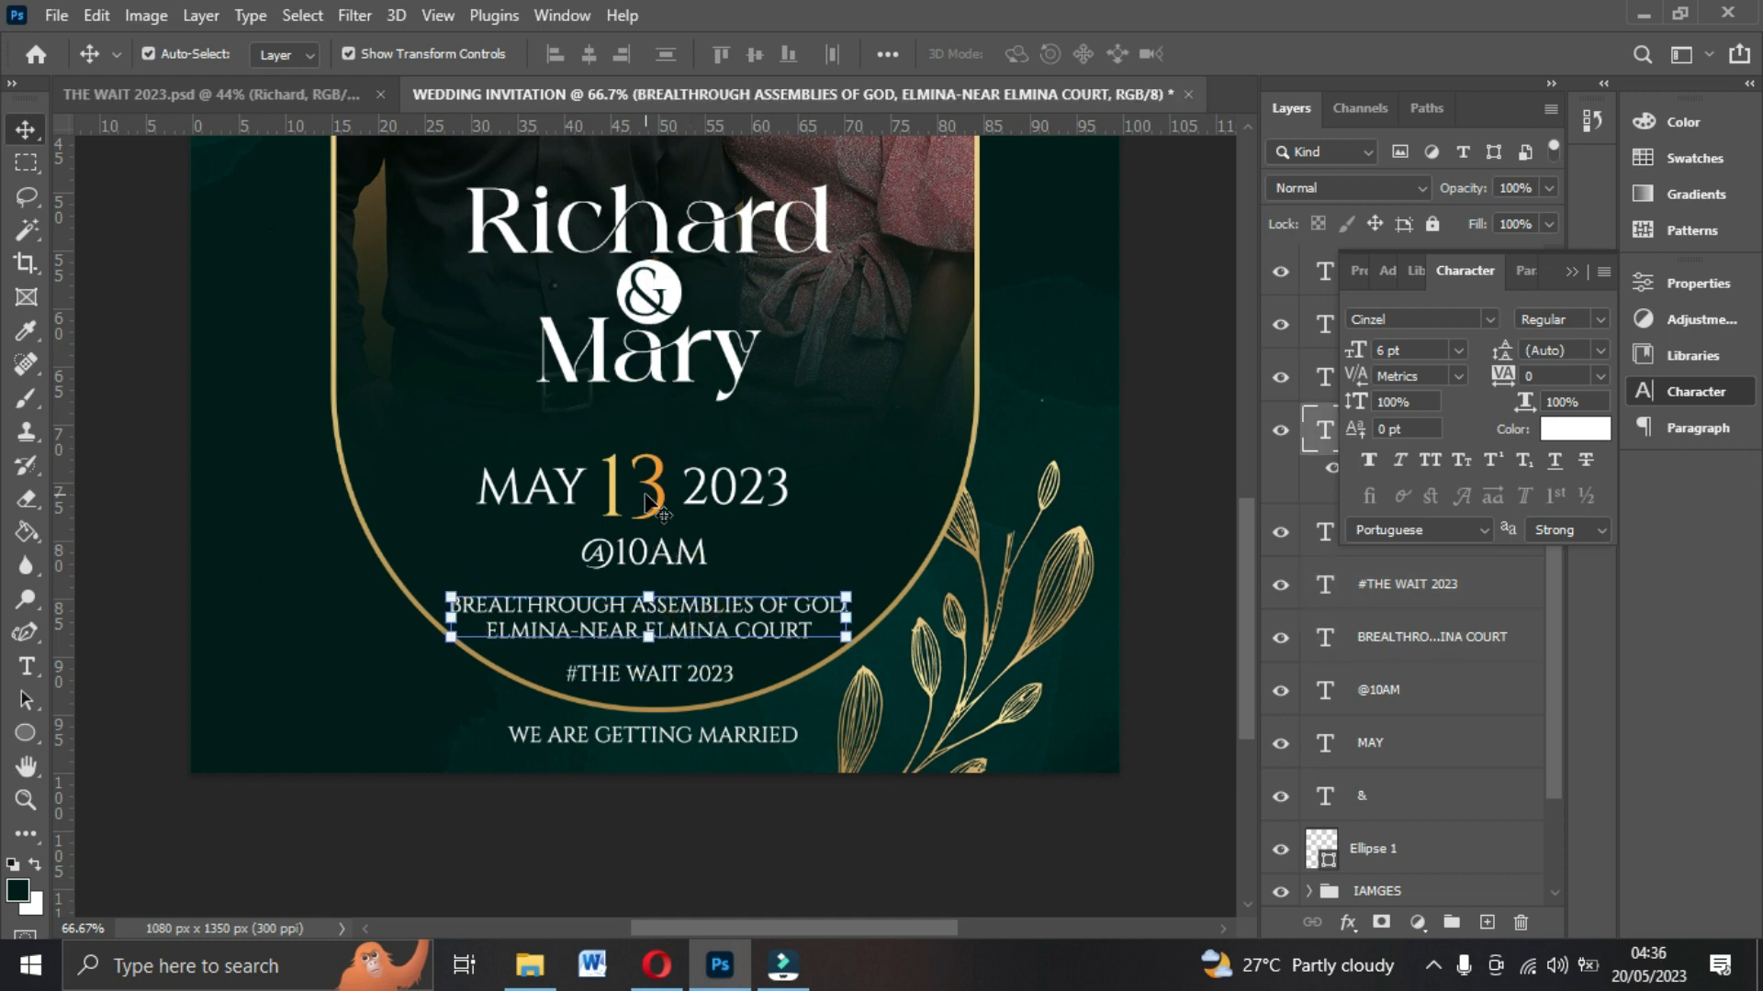
left_click(1568, 266)
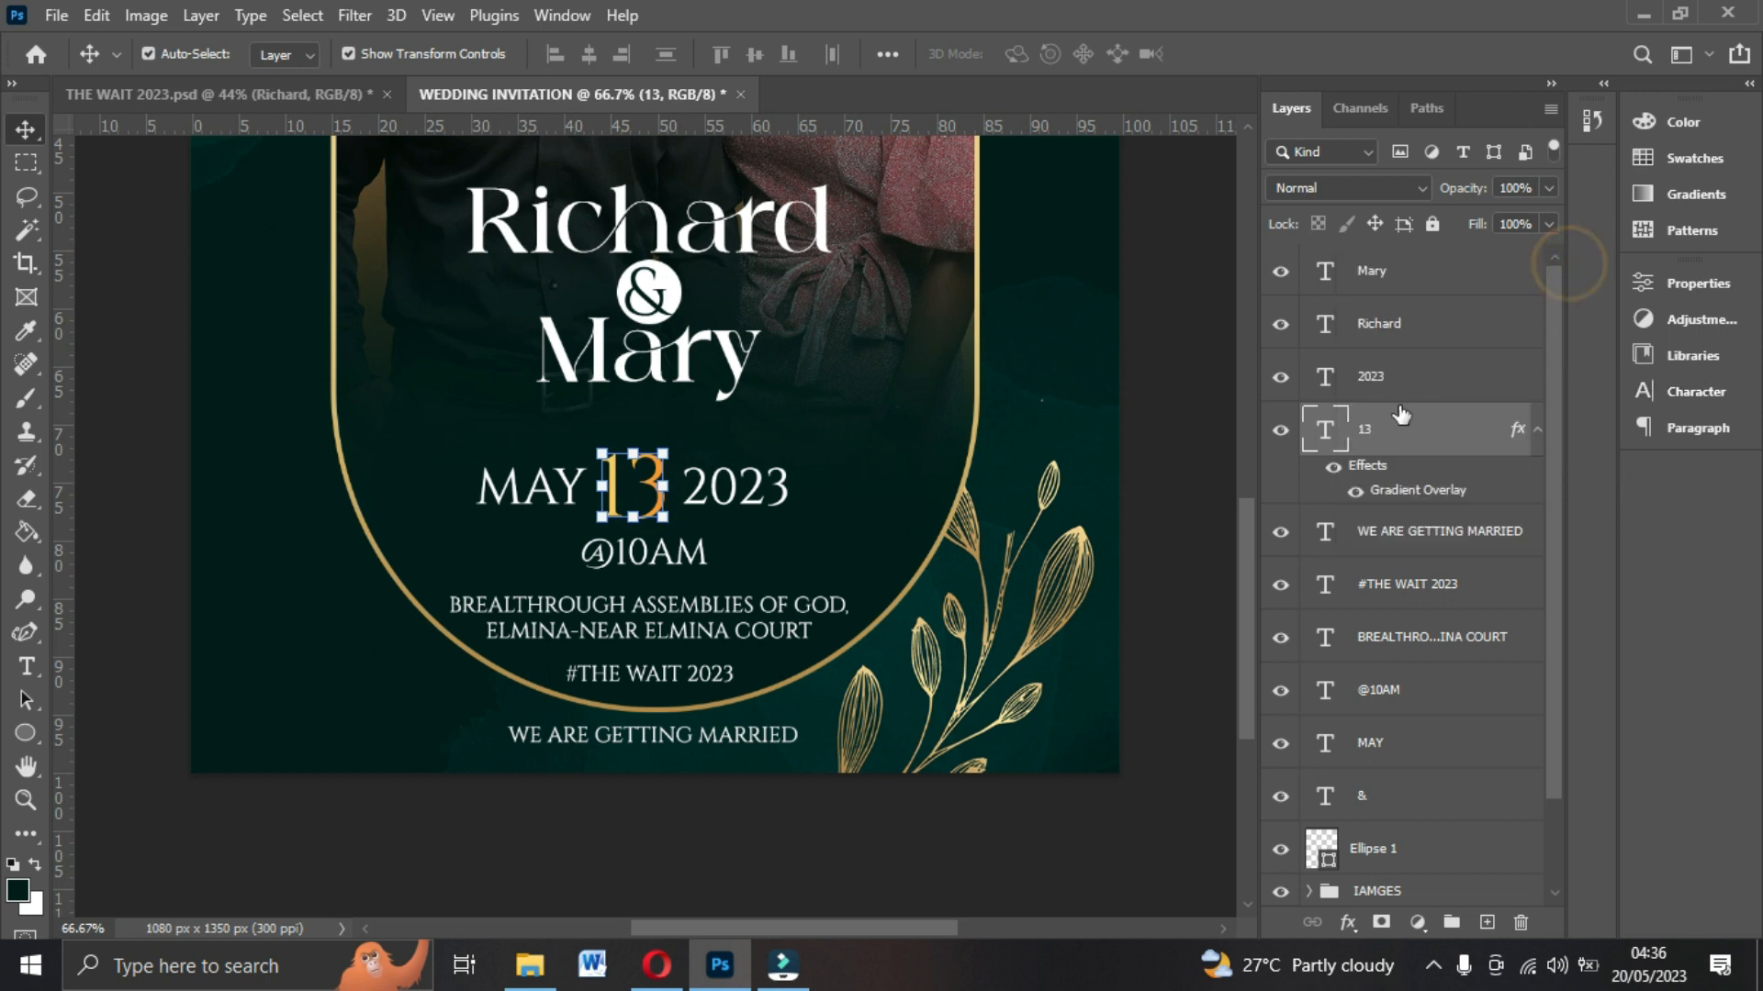
Select the MAY, 13 and 2023 date layers together and nudge the date line slightly upward.
left_click(1382, 376, "ctrl")
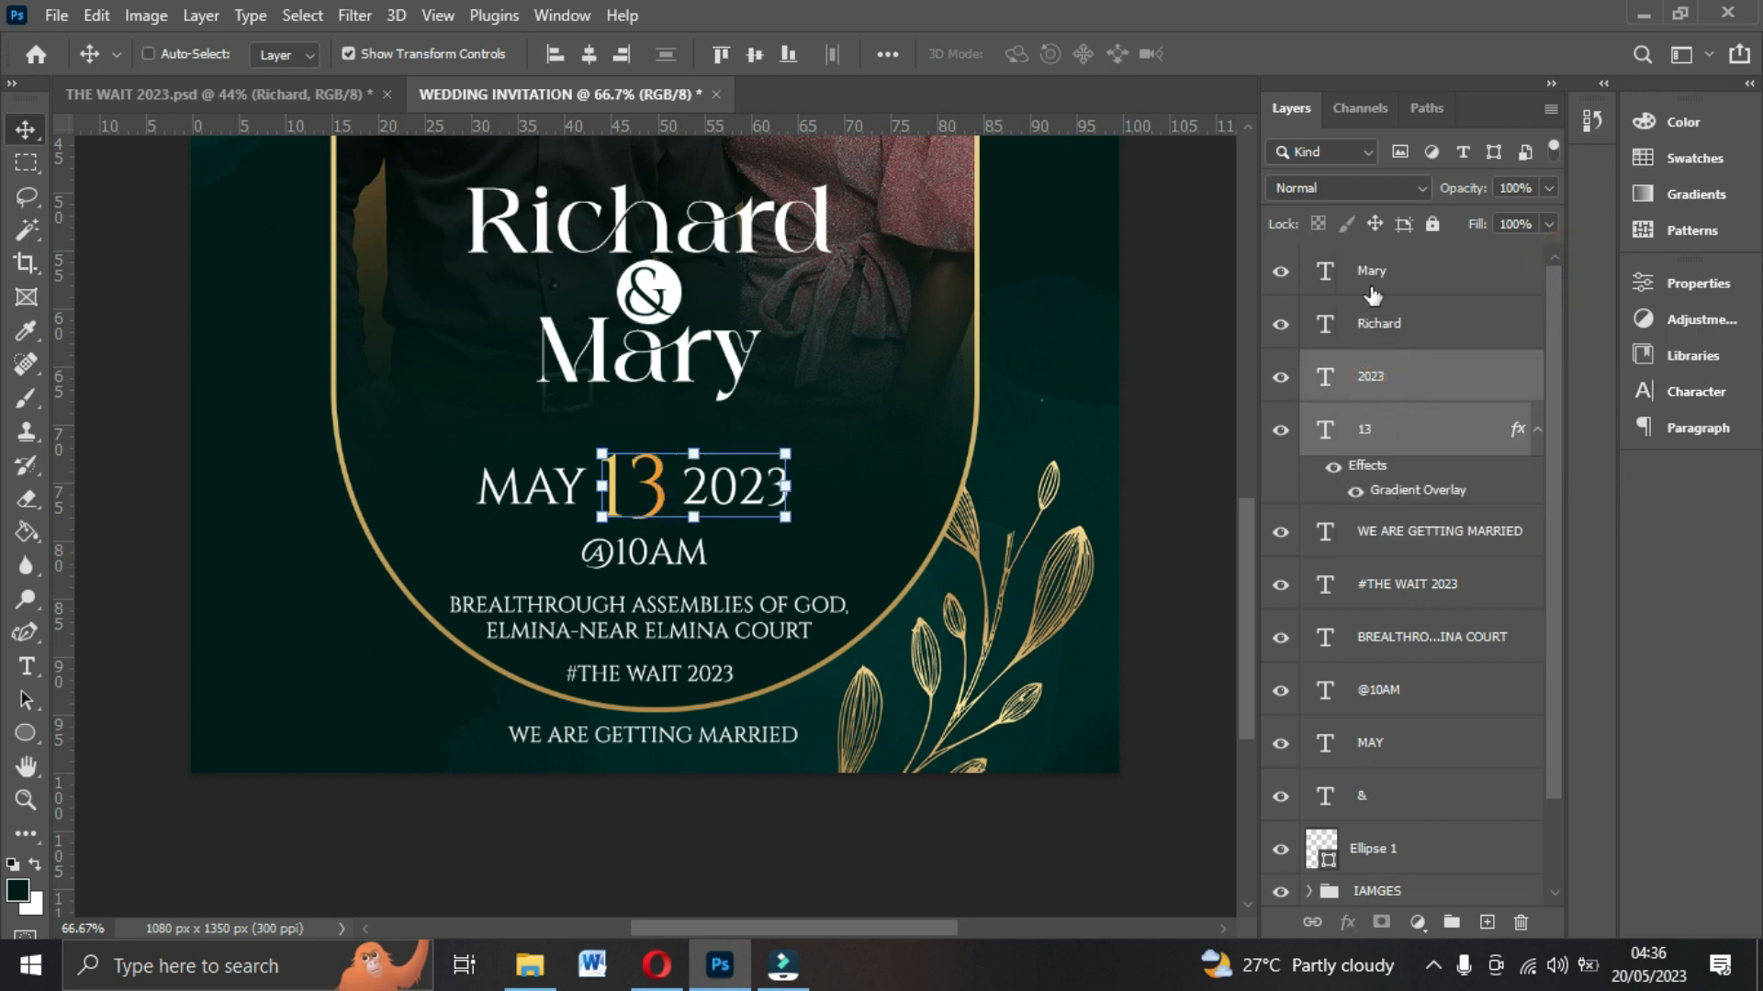
scroll(1393, 431, "down", 2)
scroll(1392, 444, "up", 2)
left_click(1385, 751, "ctrl")
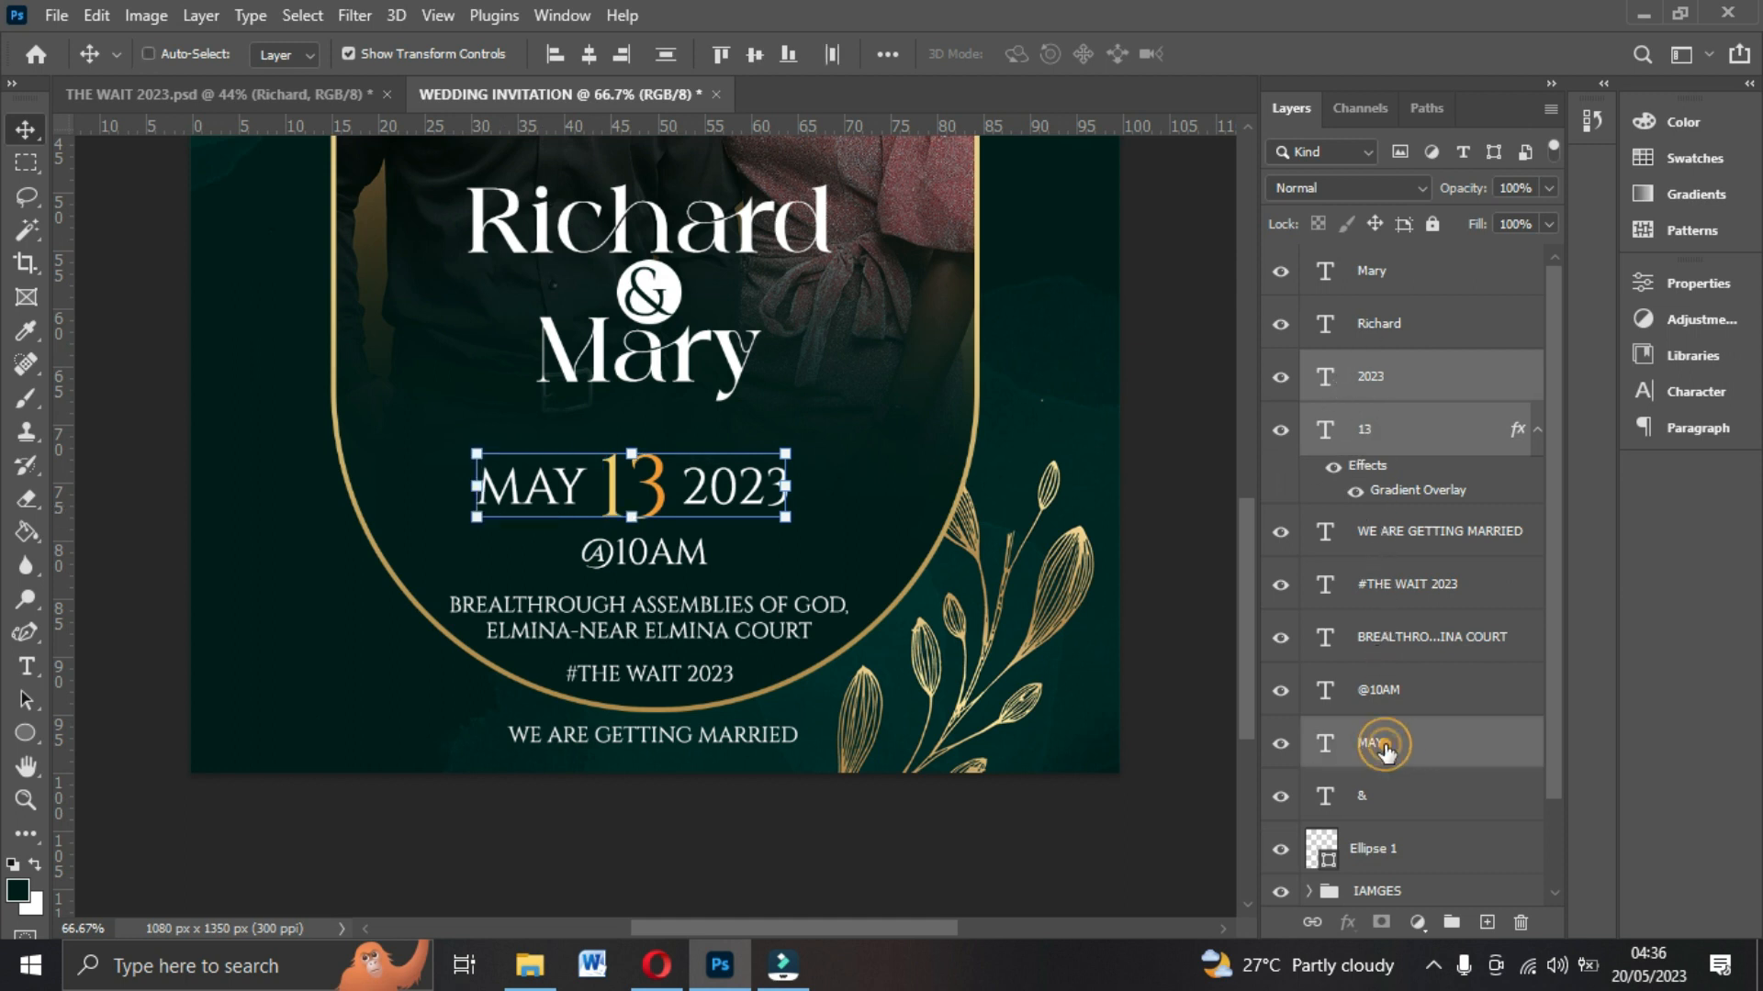
key("Up")
key("Up")
key("Up")
key("Up")
key("Up")
key("Up")
key("Up")
key("Up")
key("Up")
key("Up")
key("Up")
key("Up")
key("Up")
key("Up")
key("Up")
key("Up")
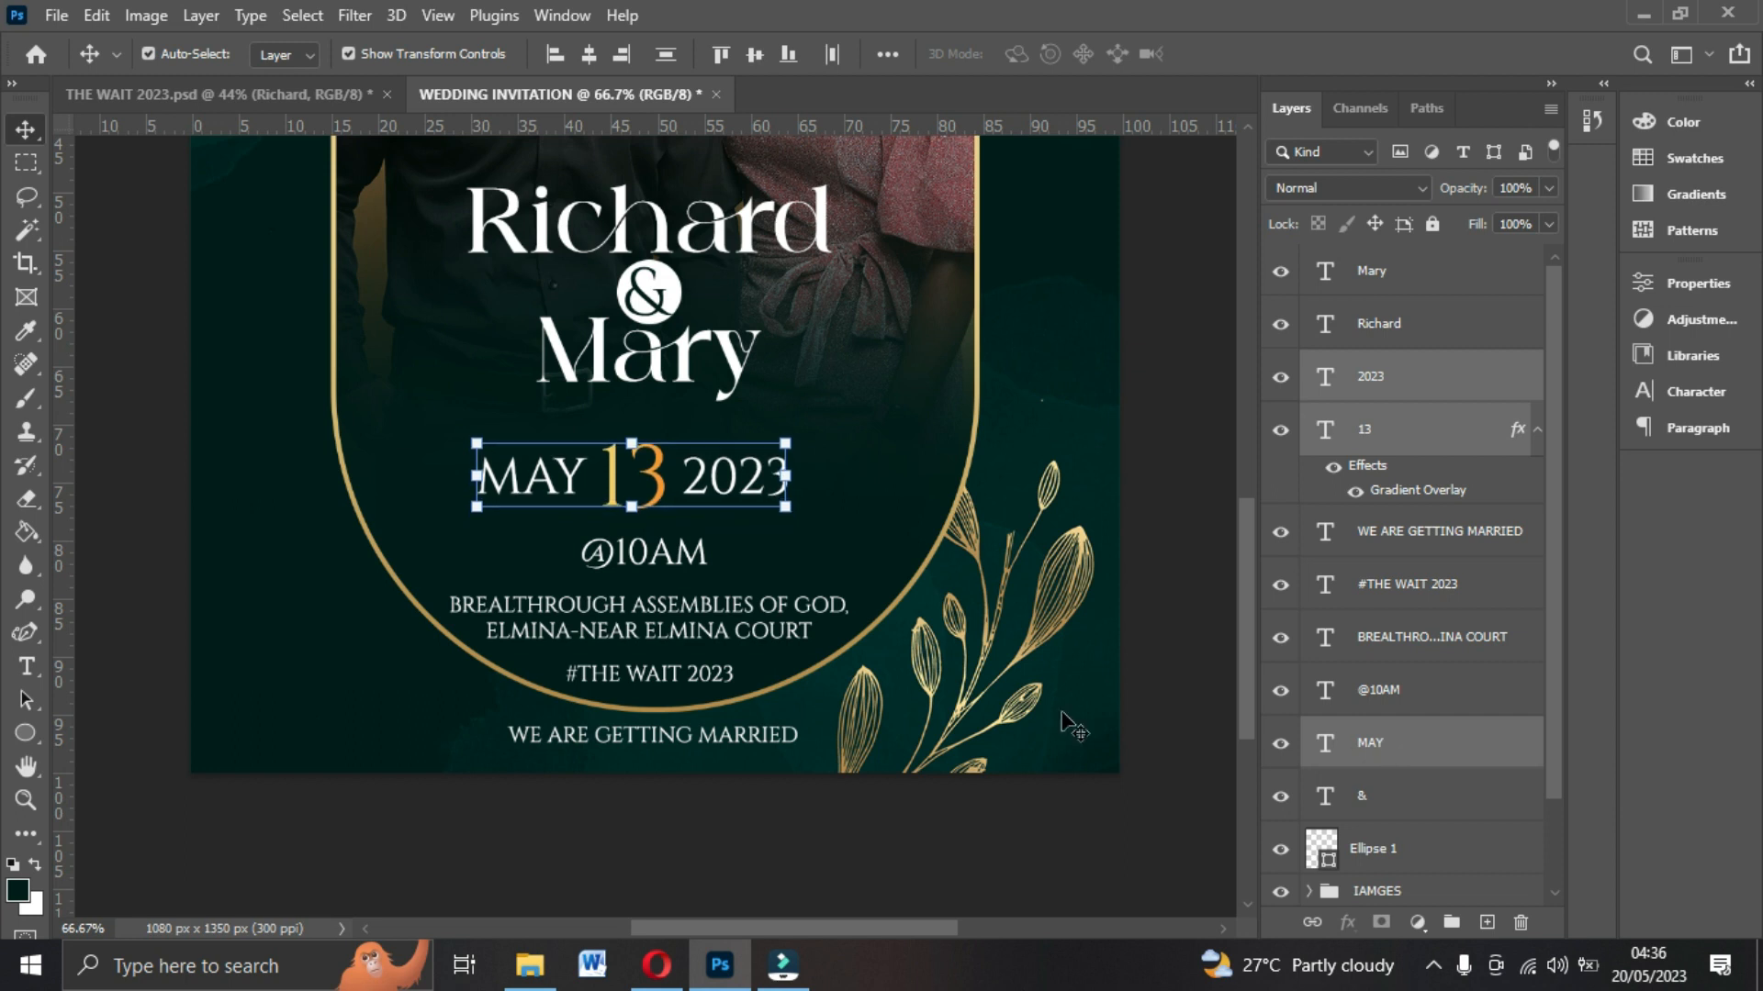
left_click(658, 559)
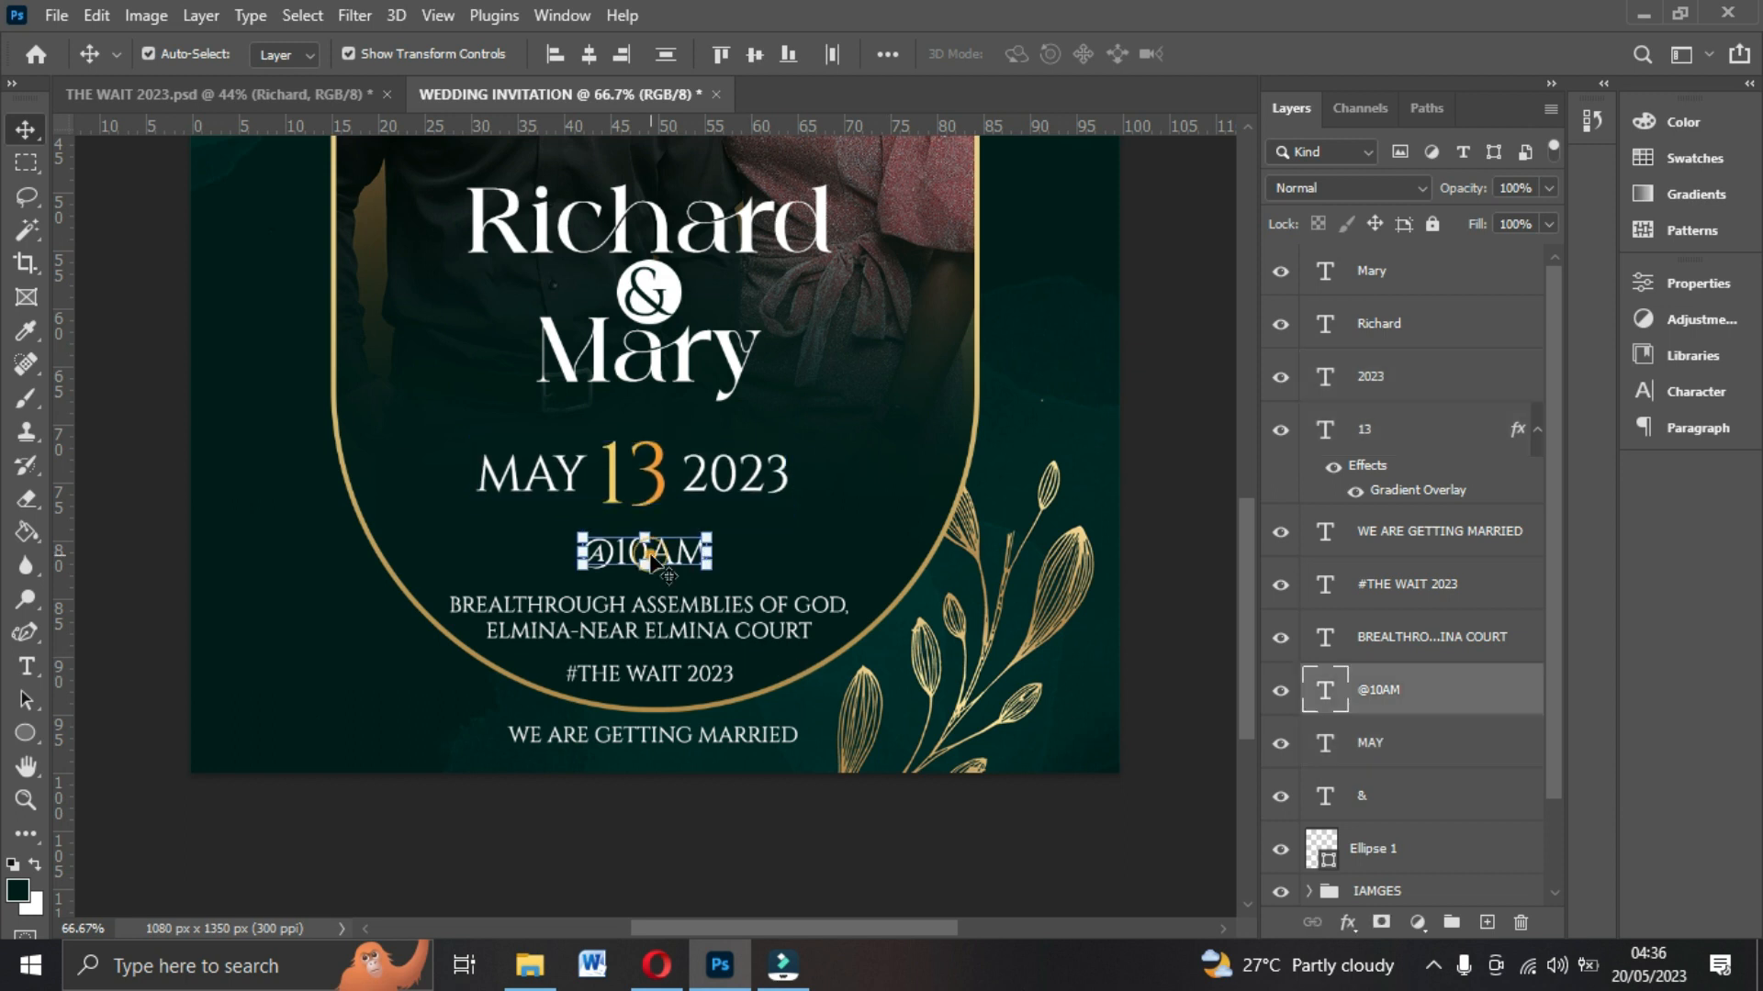
key("Up")
key("Up")
key("Up")
key("Up")
key("Up")
key("Up")
key("Up")
left_click(700, 627)
key("Up")
key("Up")
key("Up")
key("Up")
key("Up")
key("Up")
key("Up")
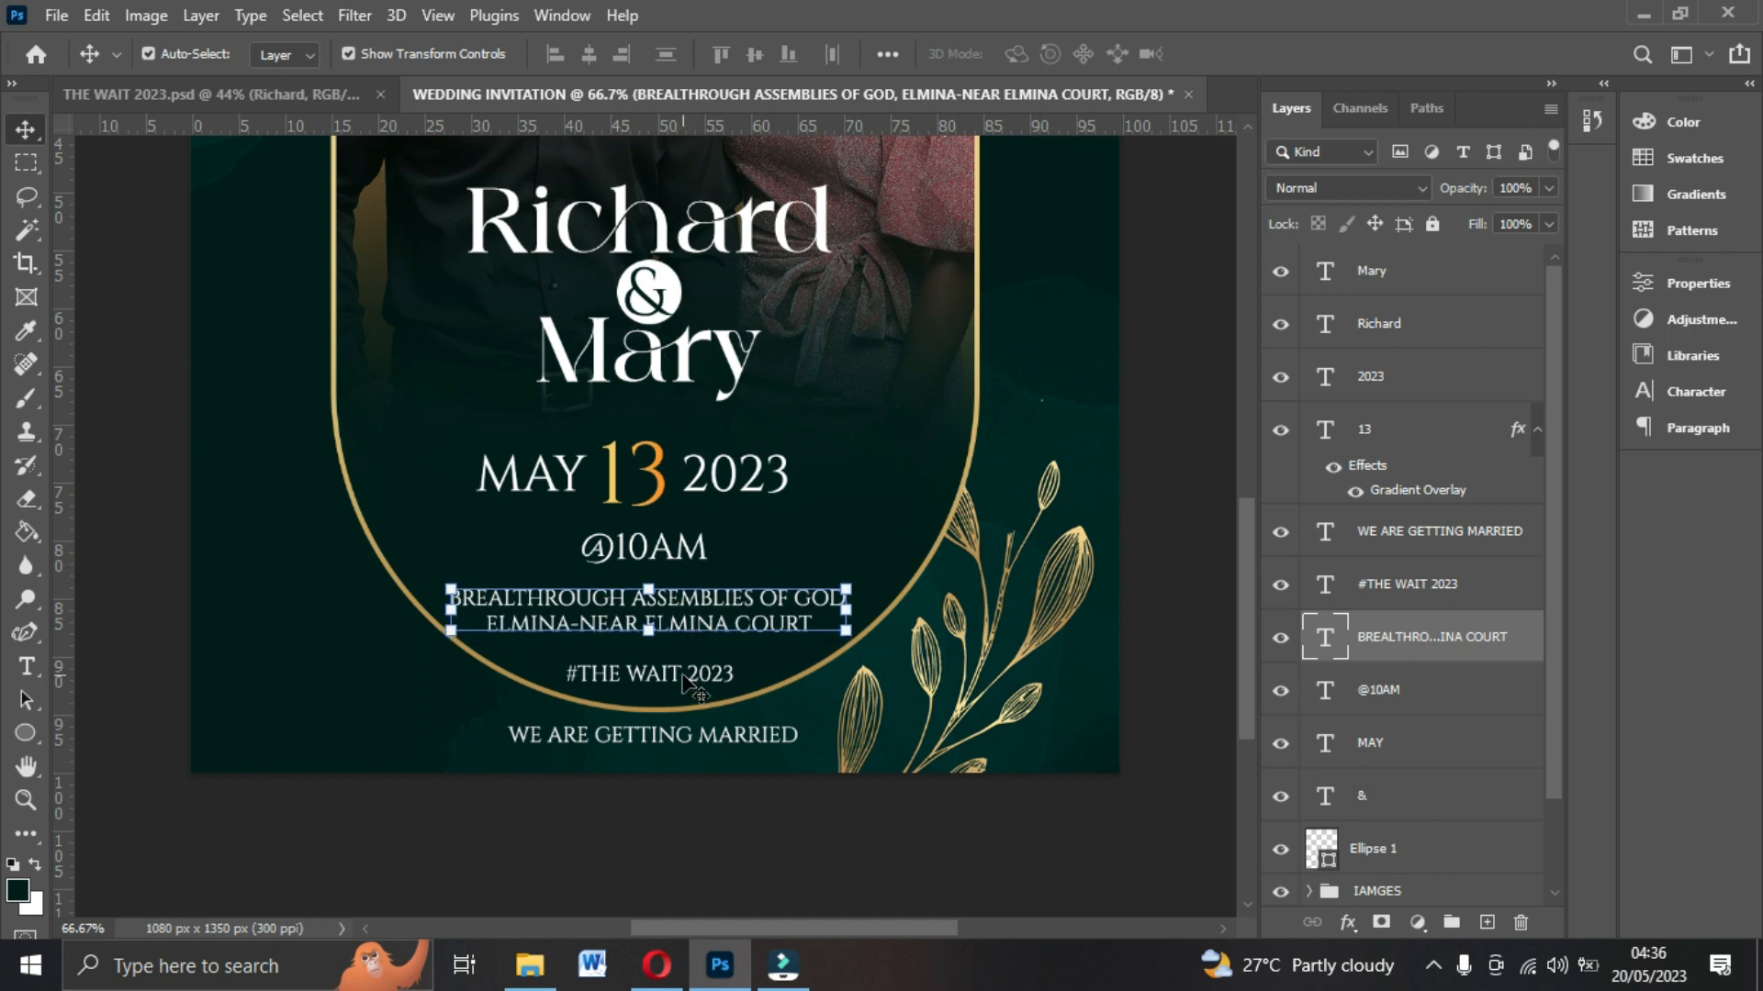
Apply a gold Gradient Overlay layer style to the #THE WAIT 2023 hashtag text.
left_click(745, 705)
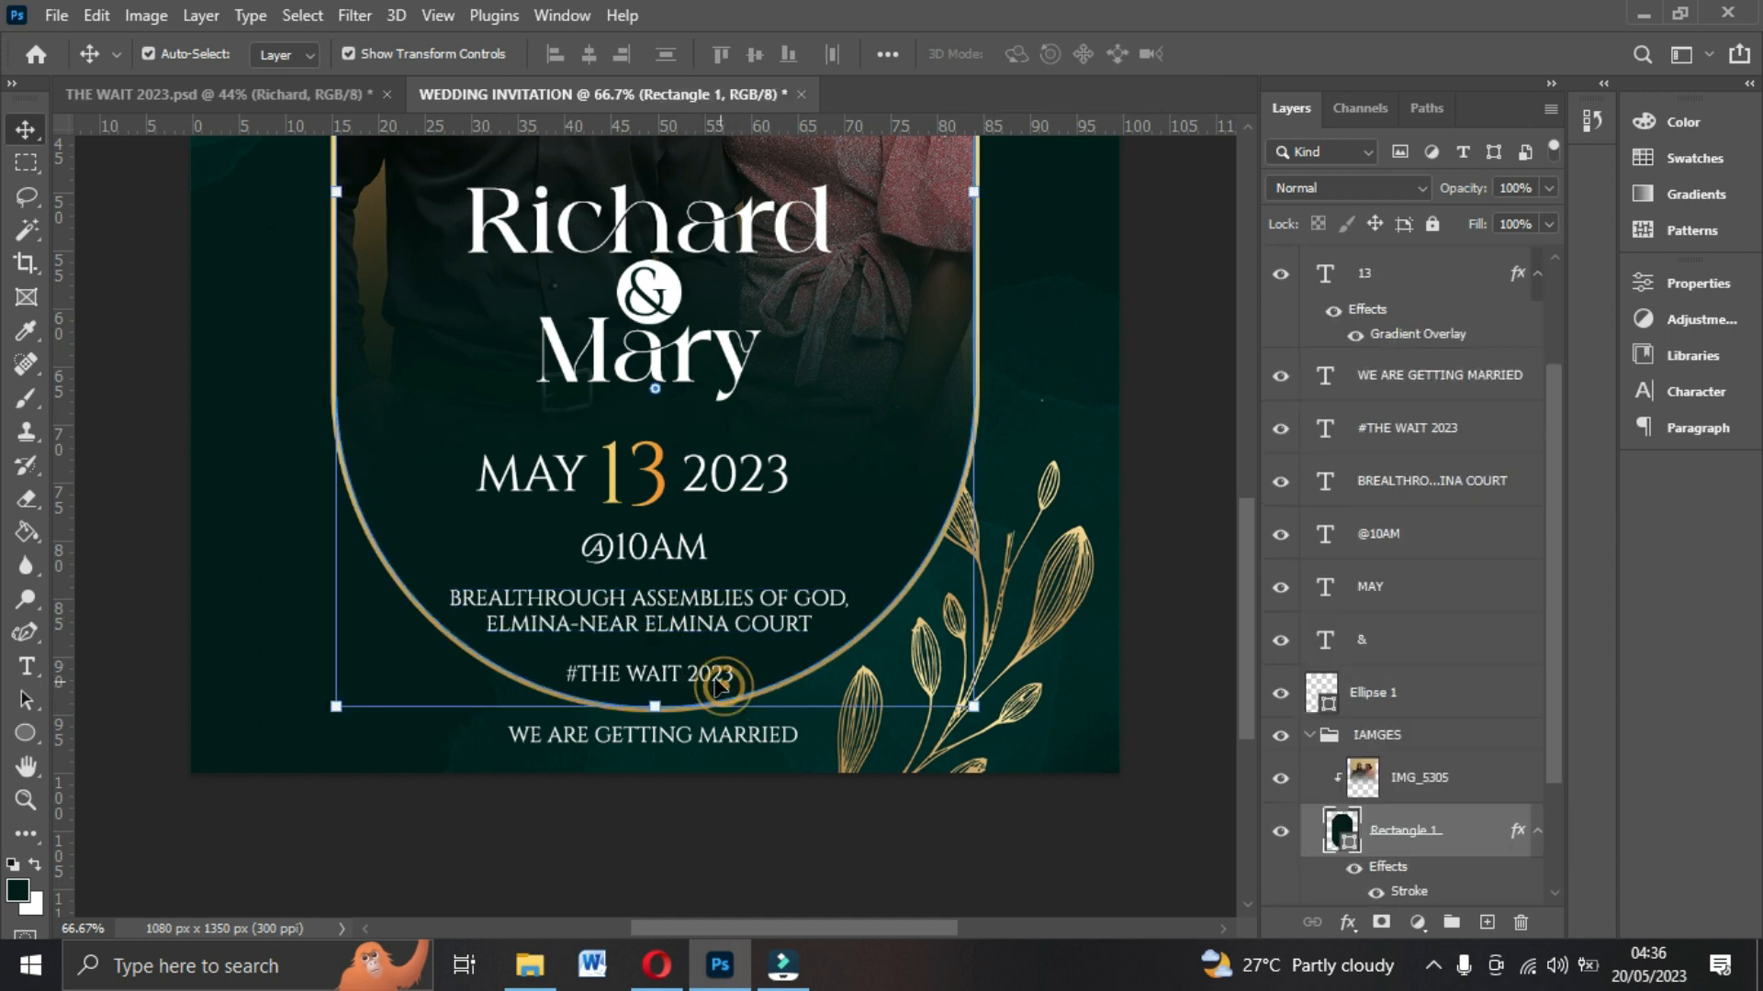
left_click(707, 668)
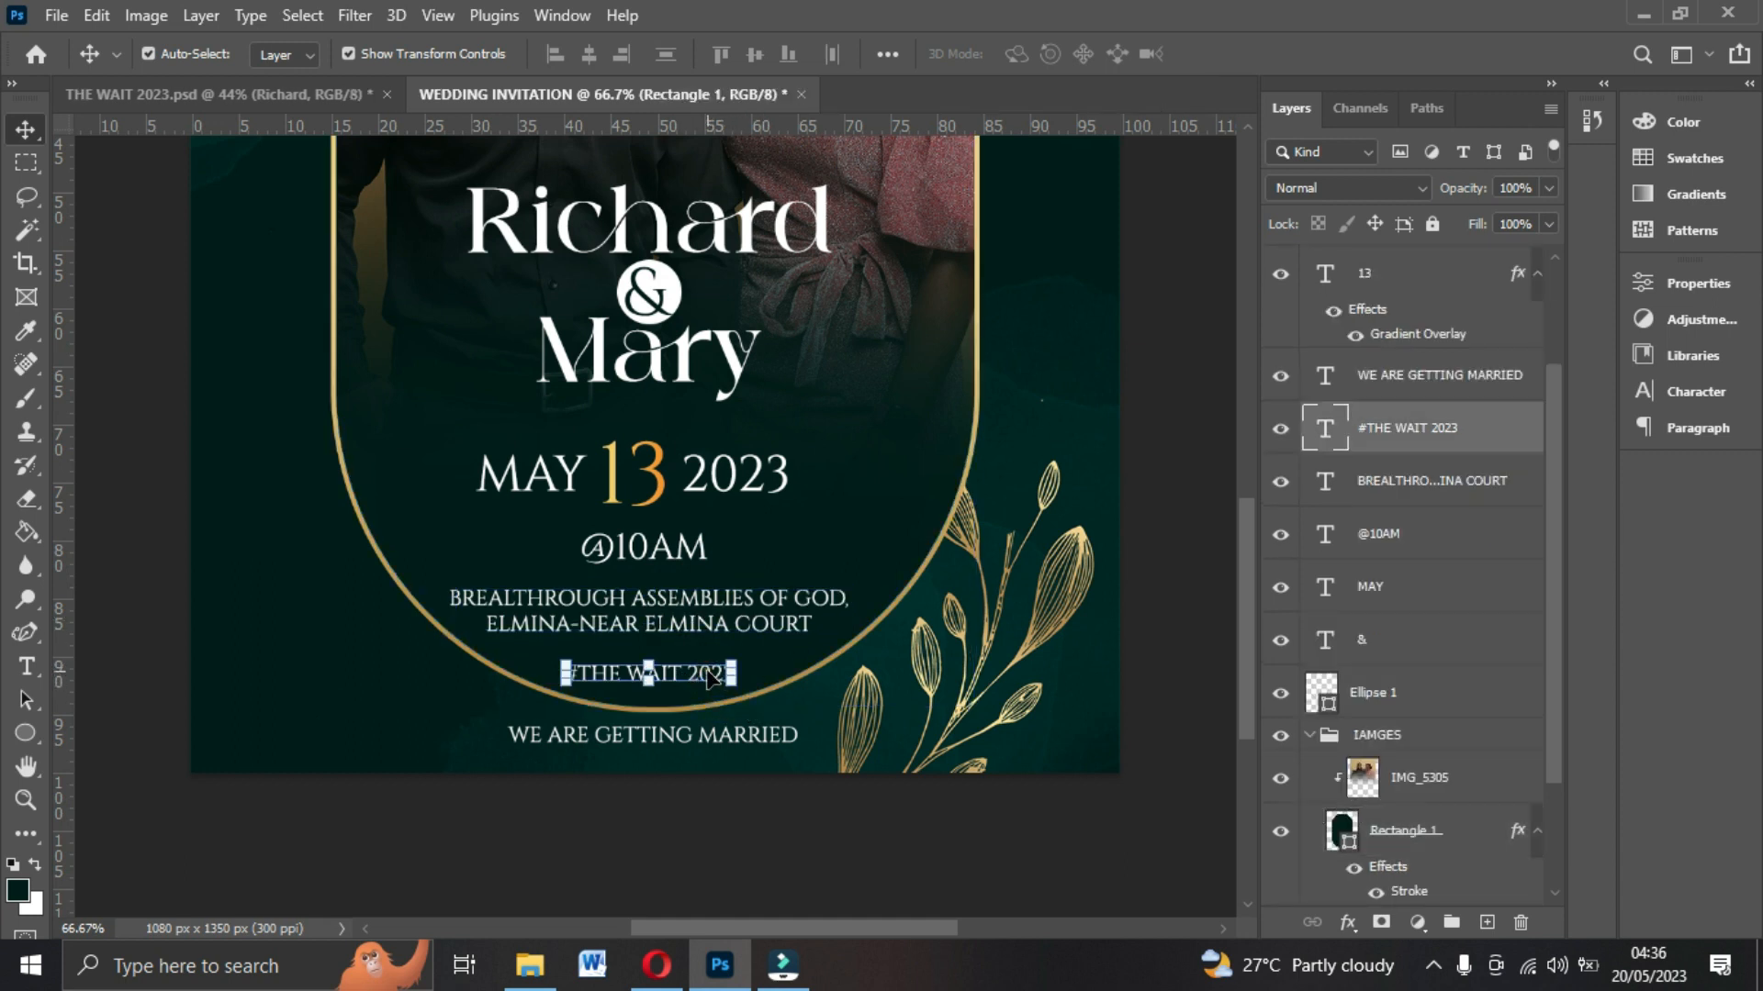
left_click(1346, 922)
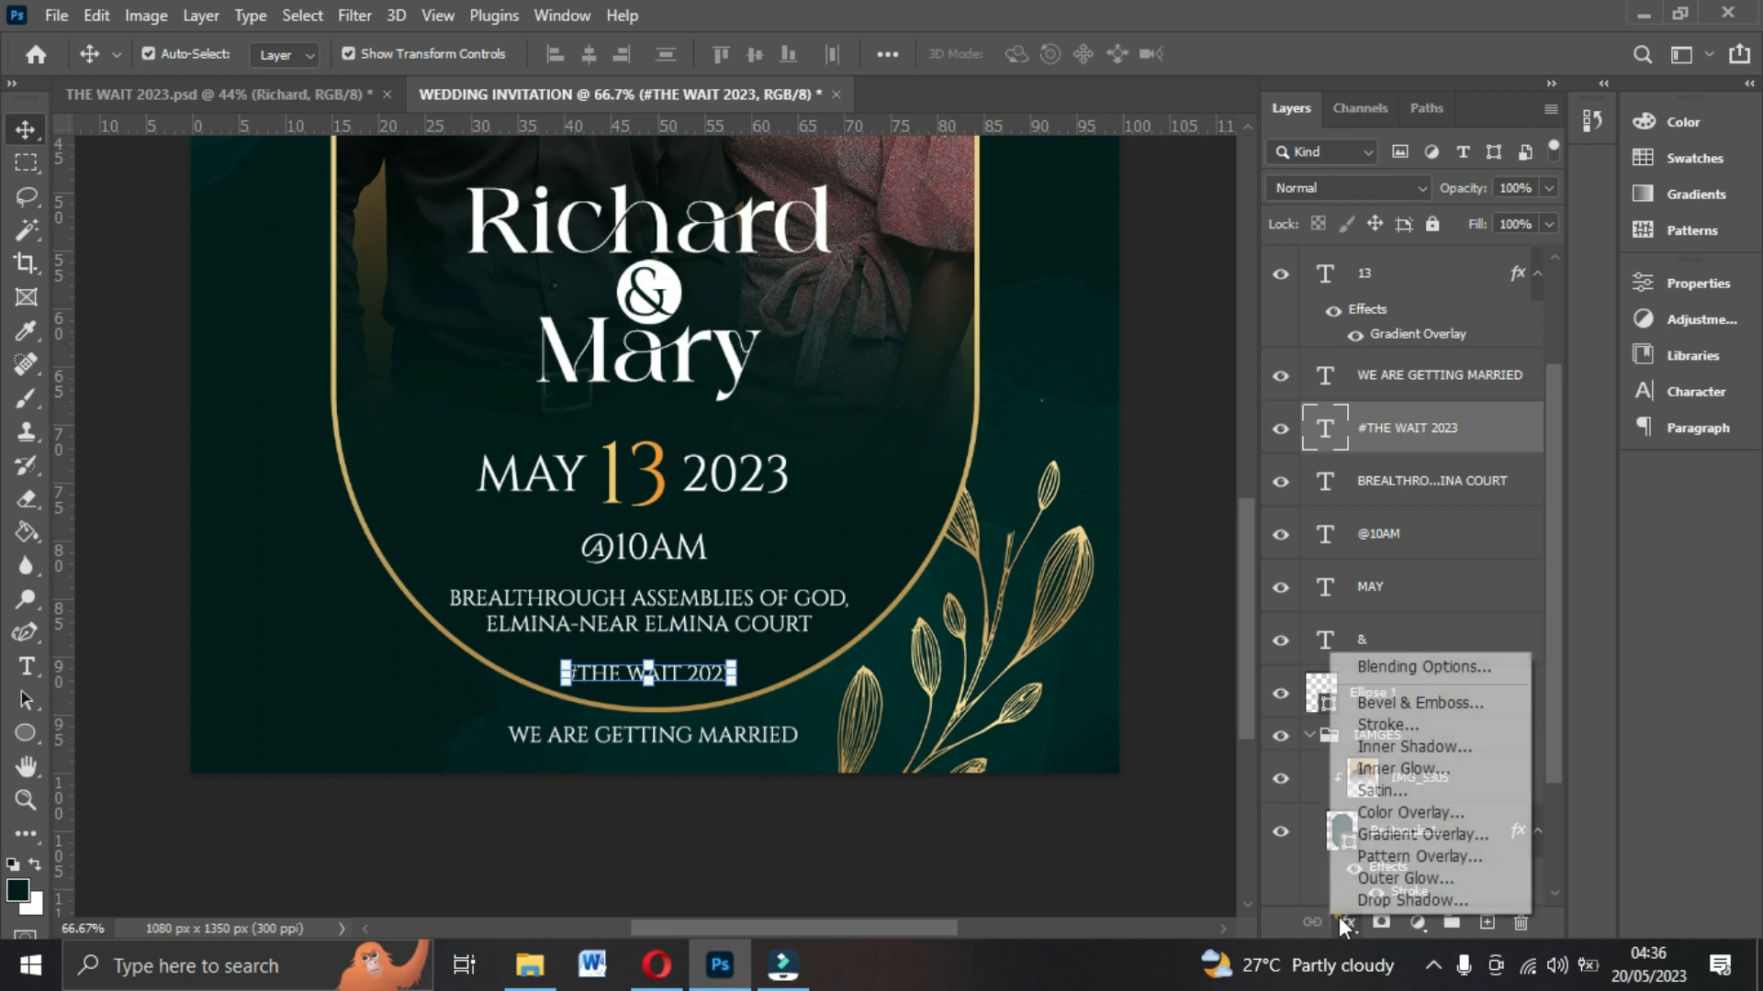
left_click(1365, 834)
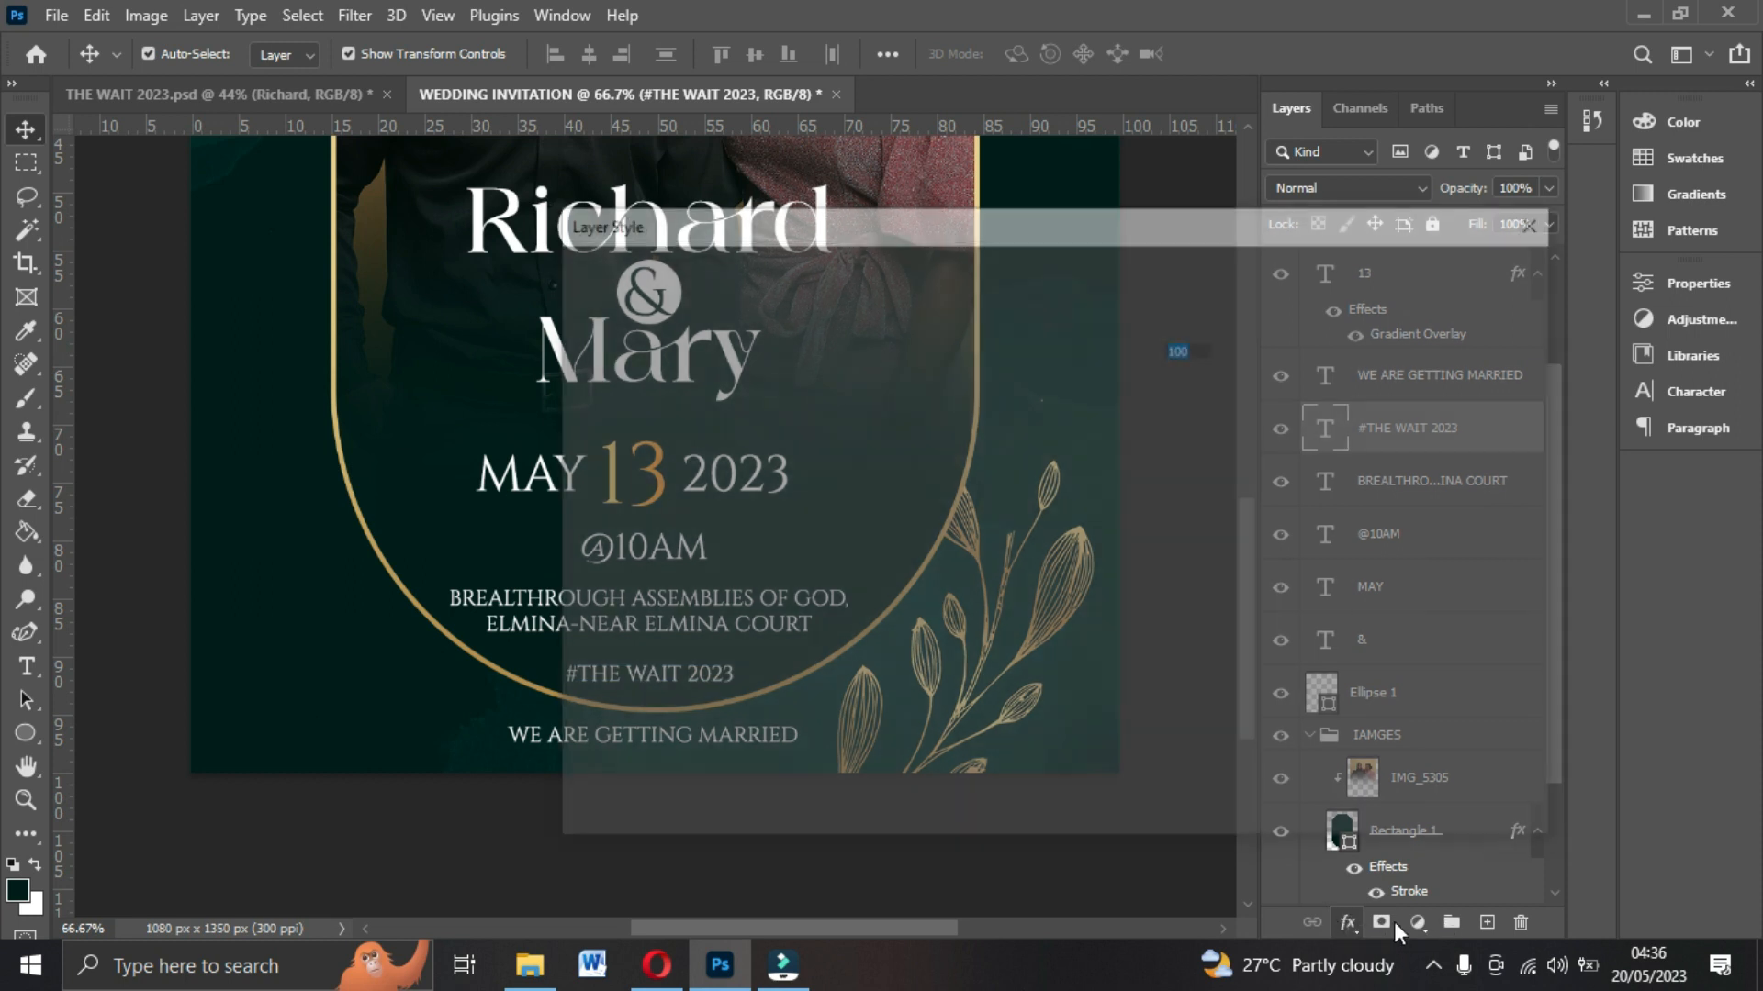
left_click_drag(979, 230, 1263, 263)
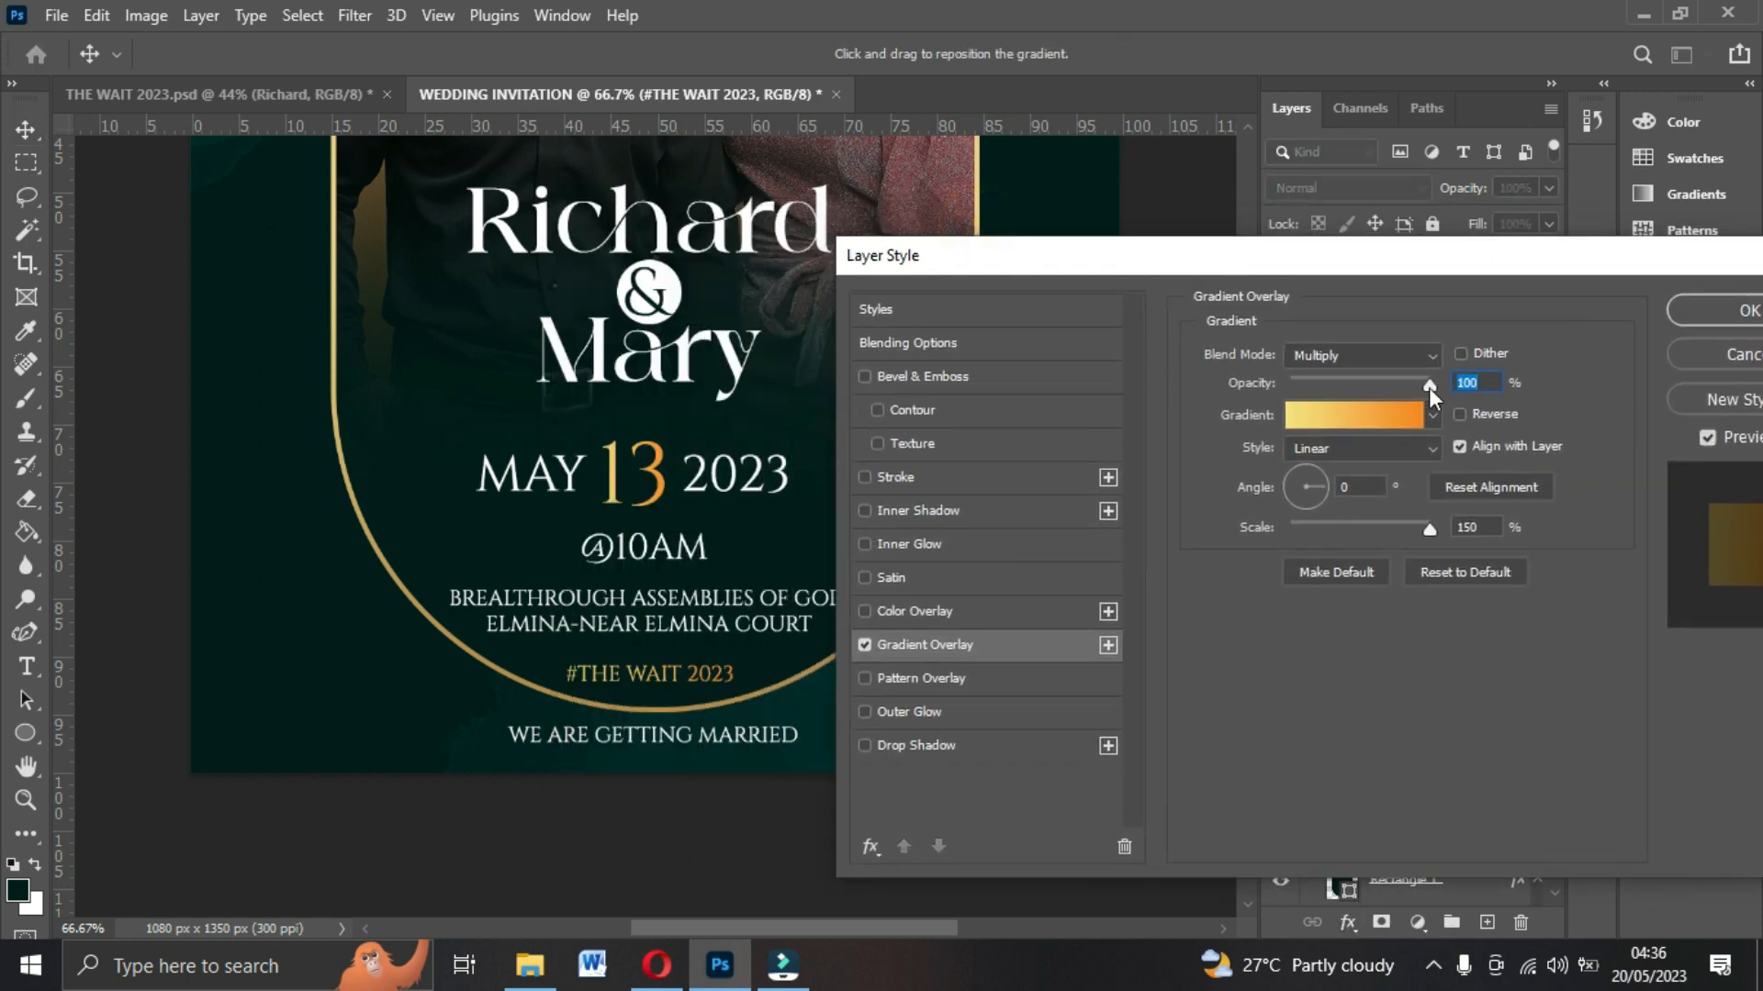
left_click(1711, 309)
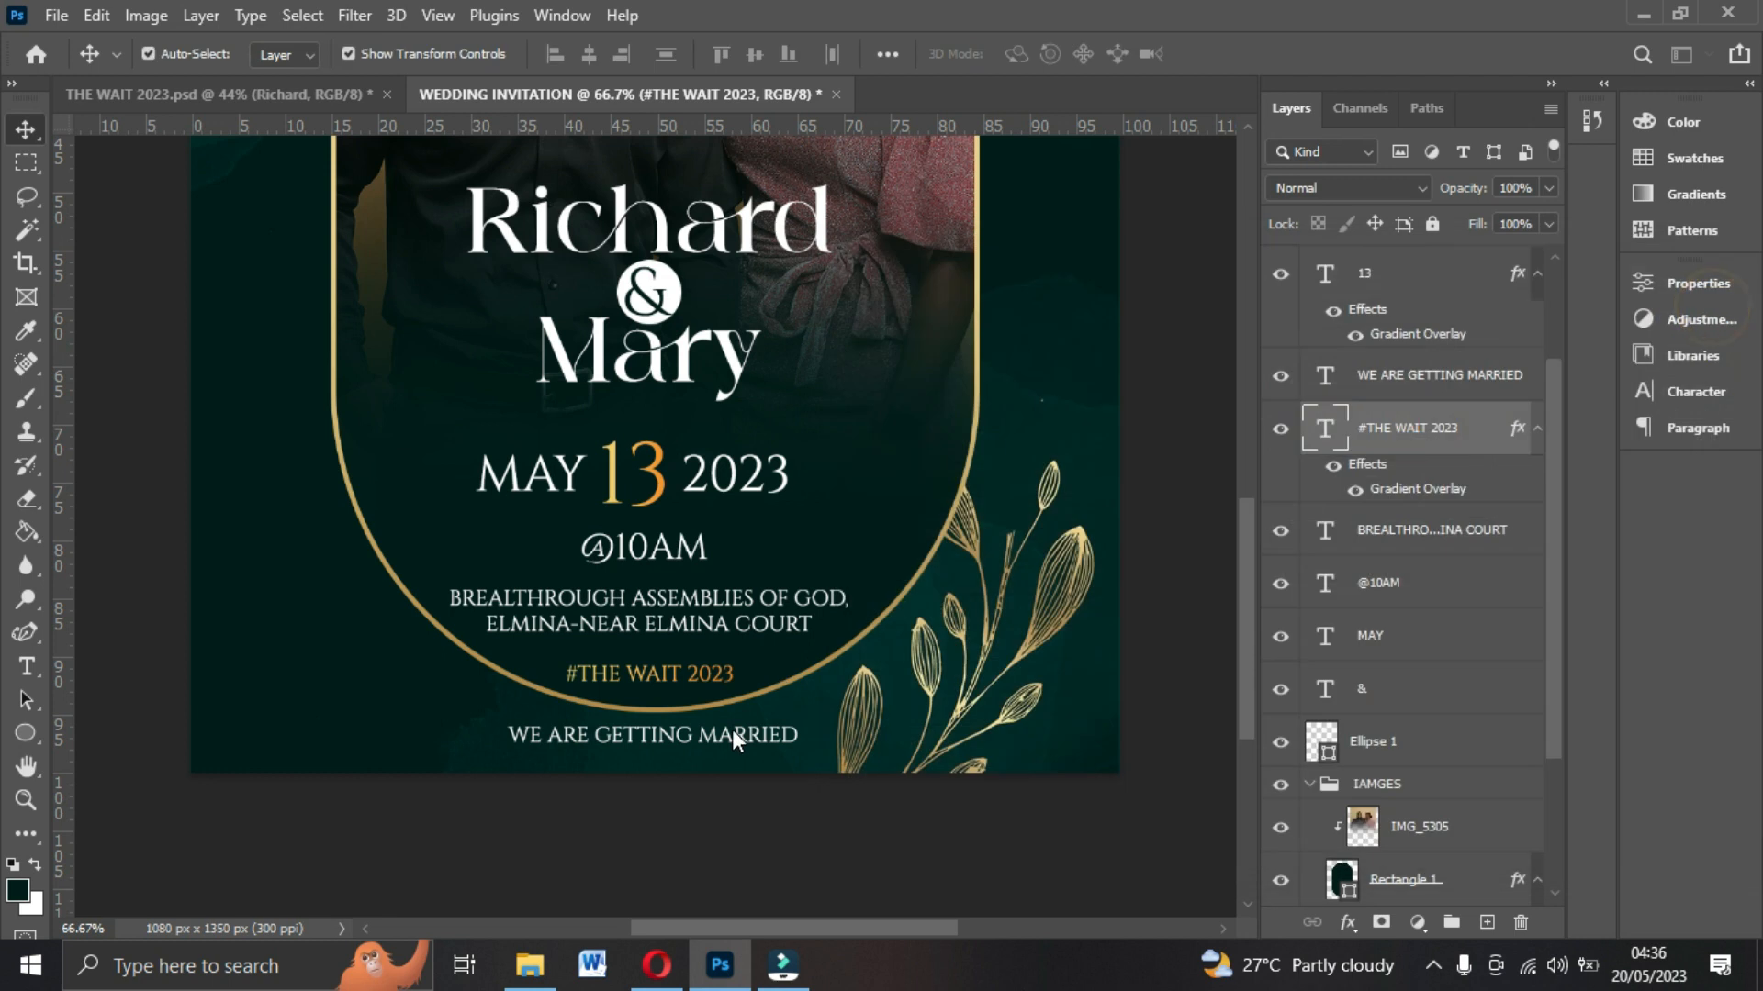
Apply the same gold Gradient Overlay layer style to the WE ARE GETTING MARRIED text.
left_click(741, 739)
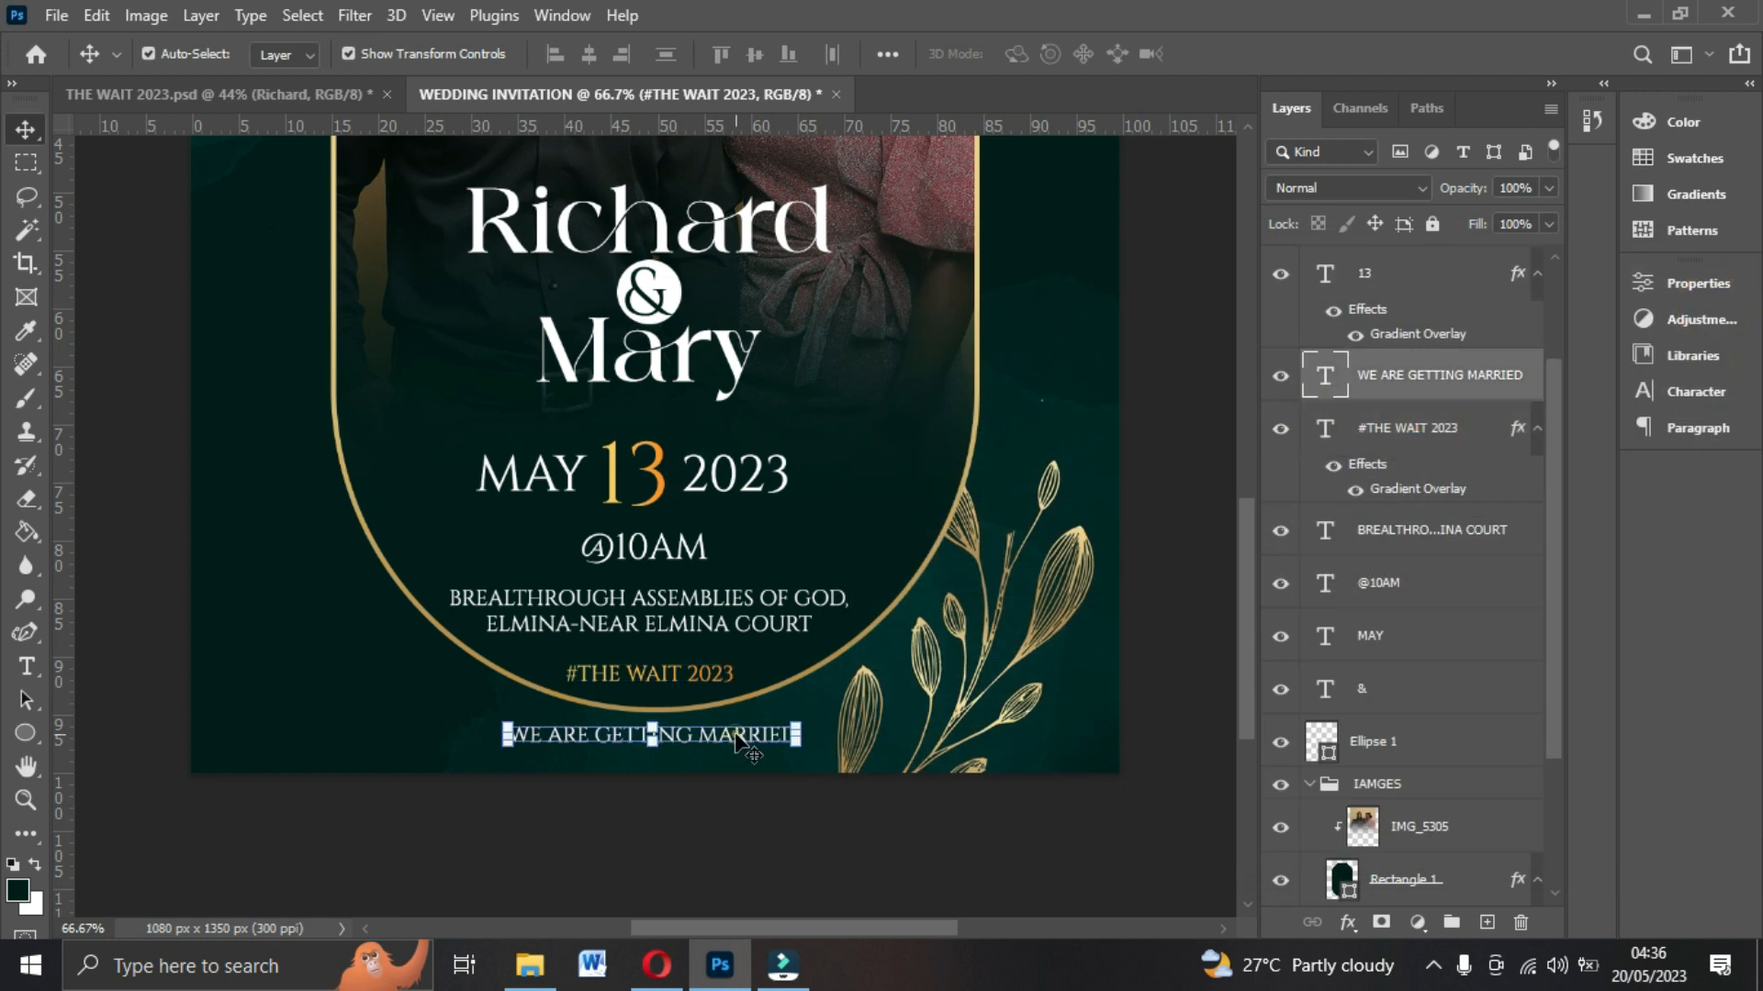
left_click(1348, 923)
left_click(1374, 839)
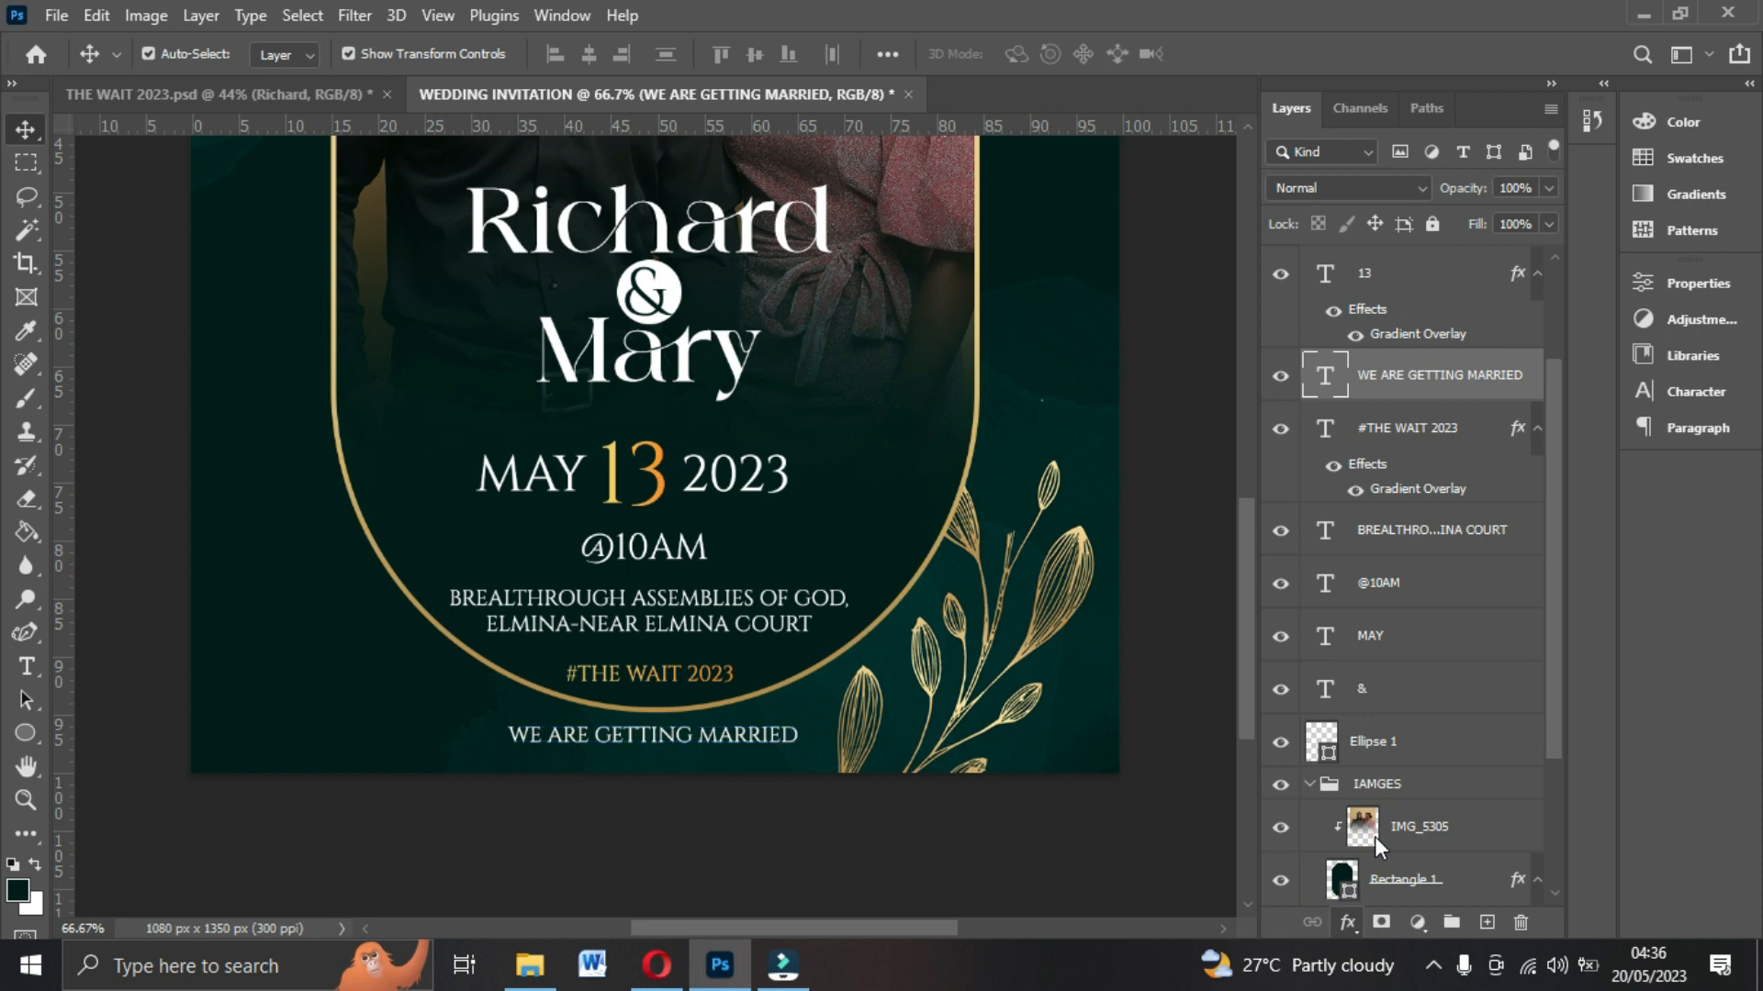
left_click(1625, 317)
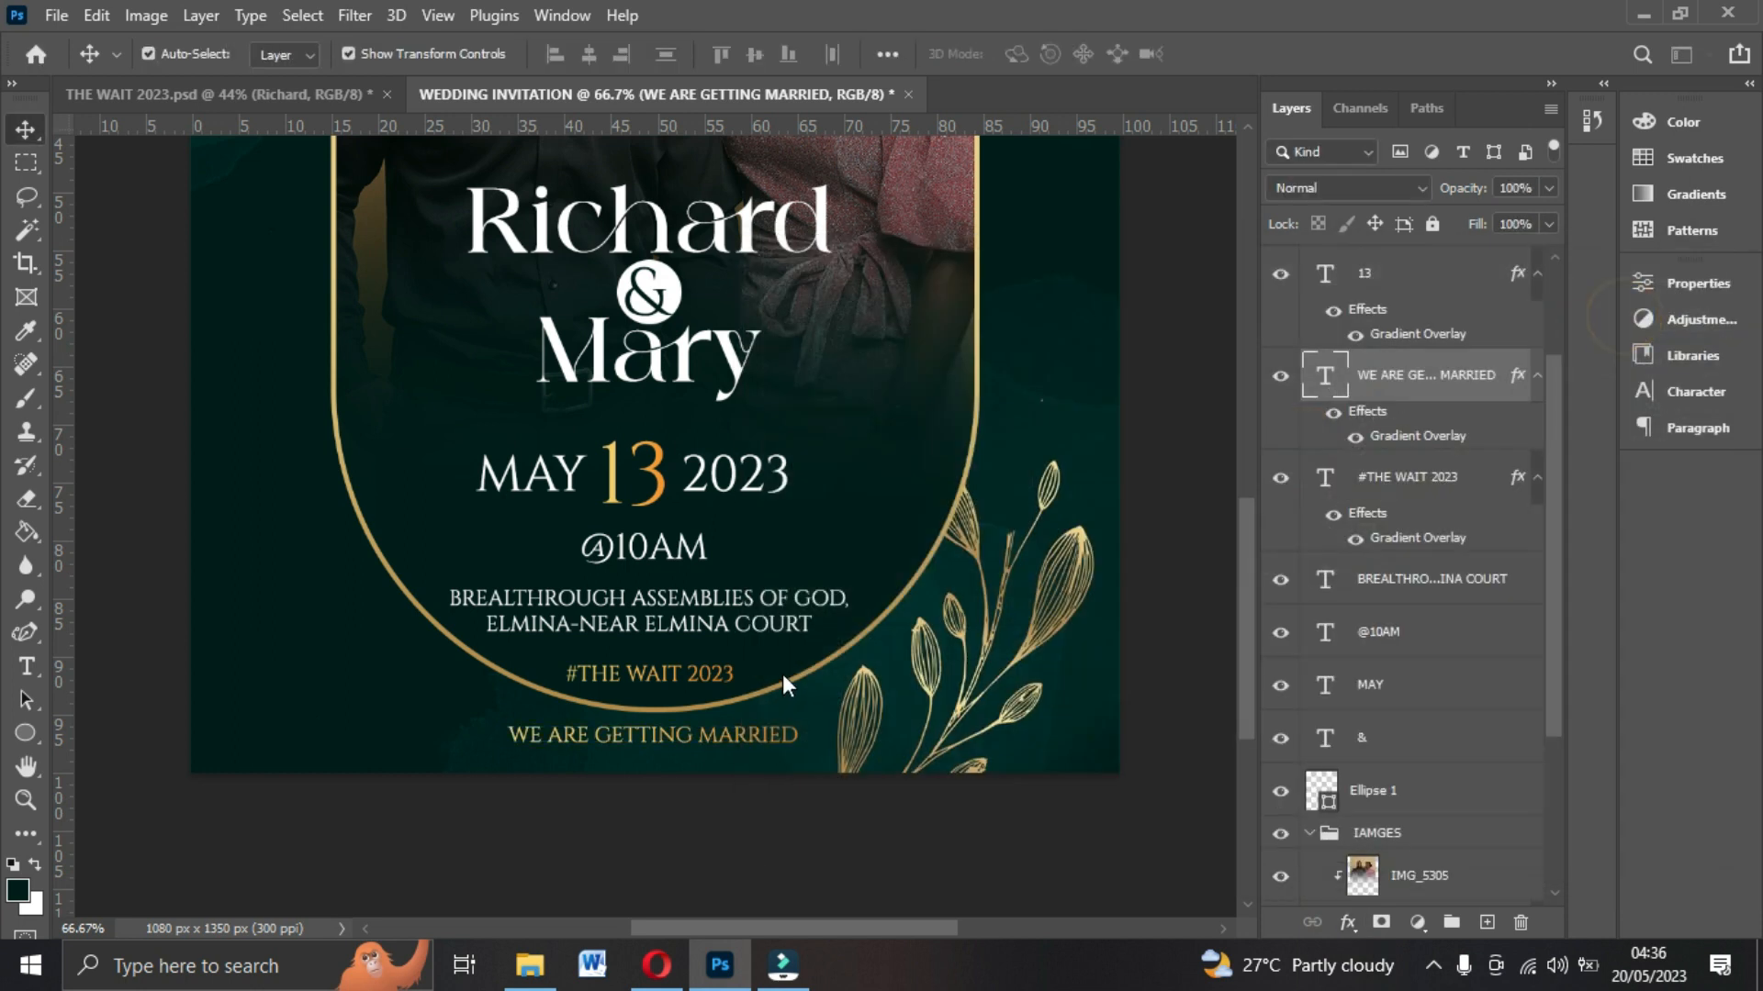
scroll(904, 478, "up", 3)
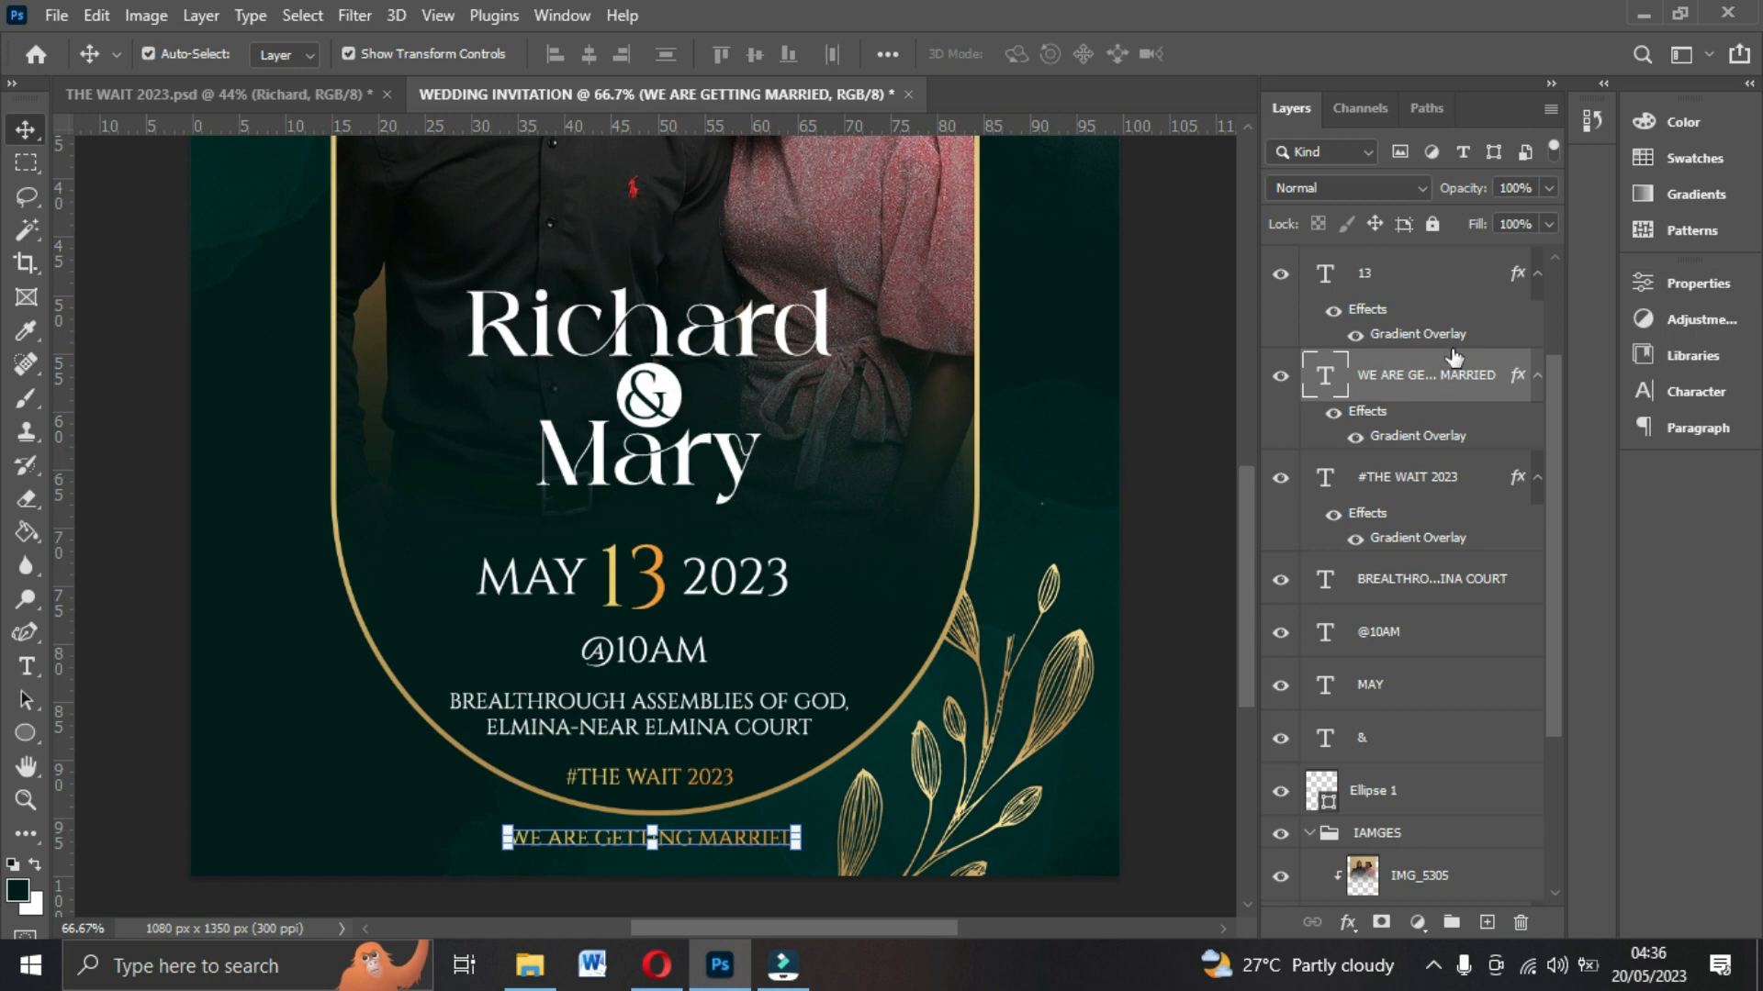
Select the Mary, Richard, & and Ellipse 1 layers together and group them.
scroll(1453, 356, "up", 3)
left_click(1389, 268)
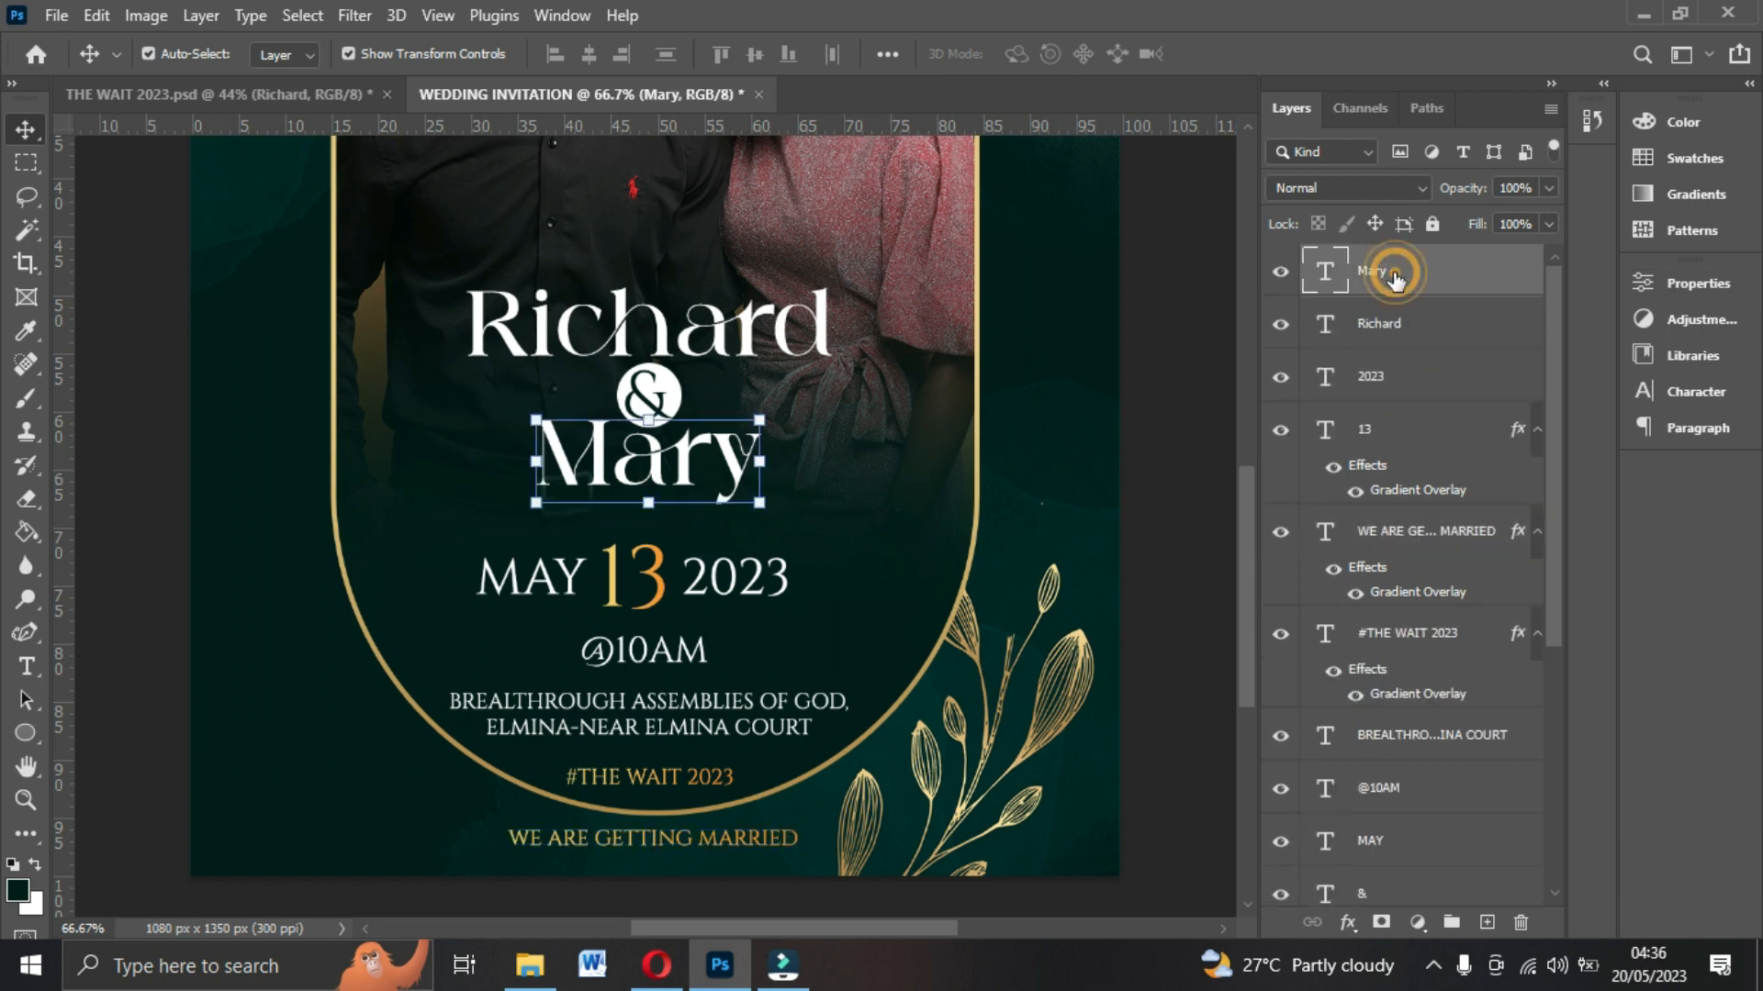
left_click(1375, 325, "ctrl")
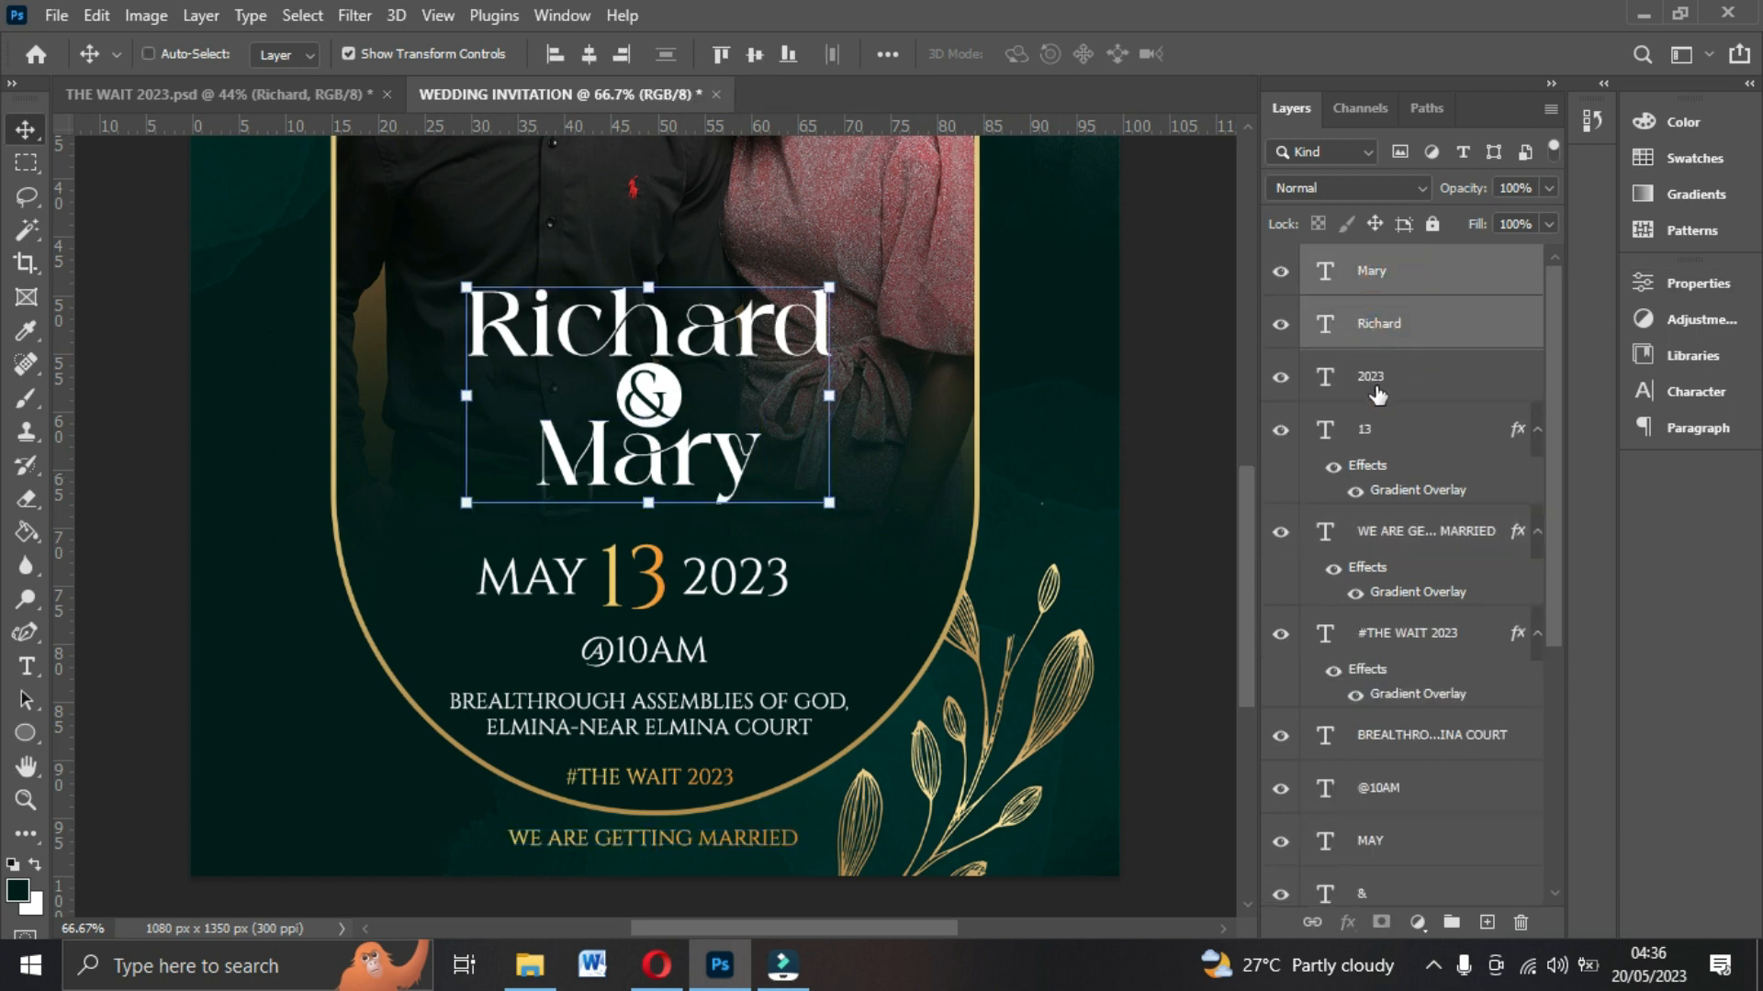
key("ctrl")
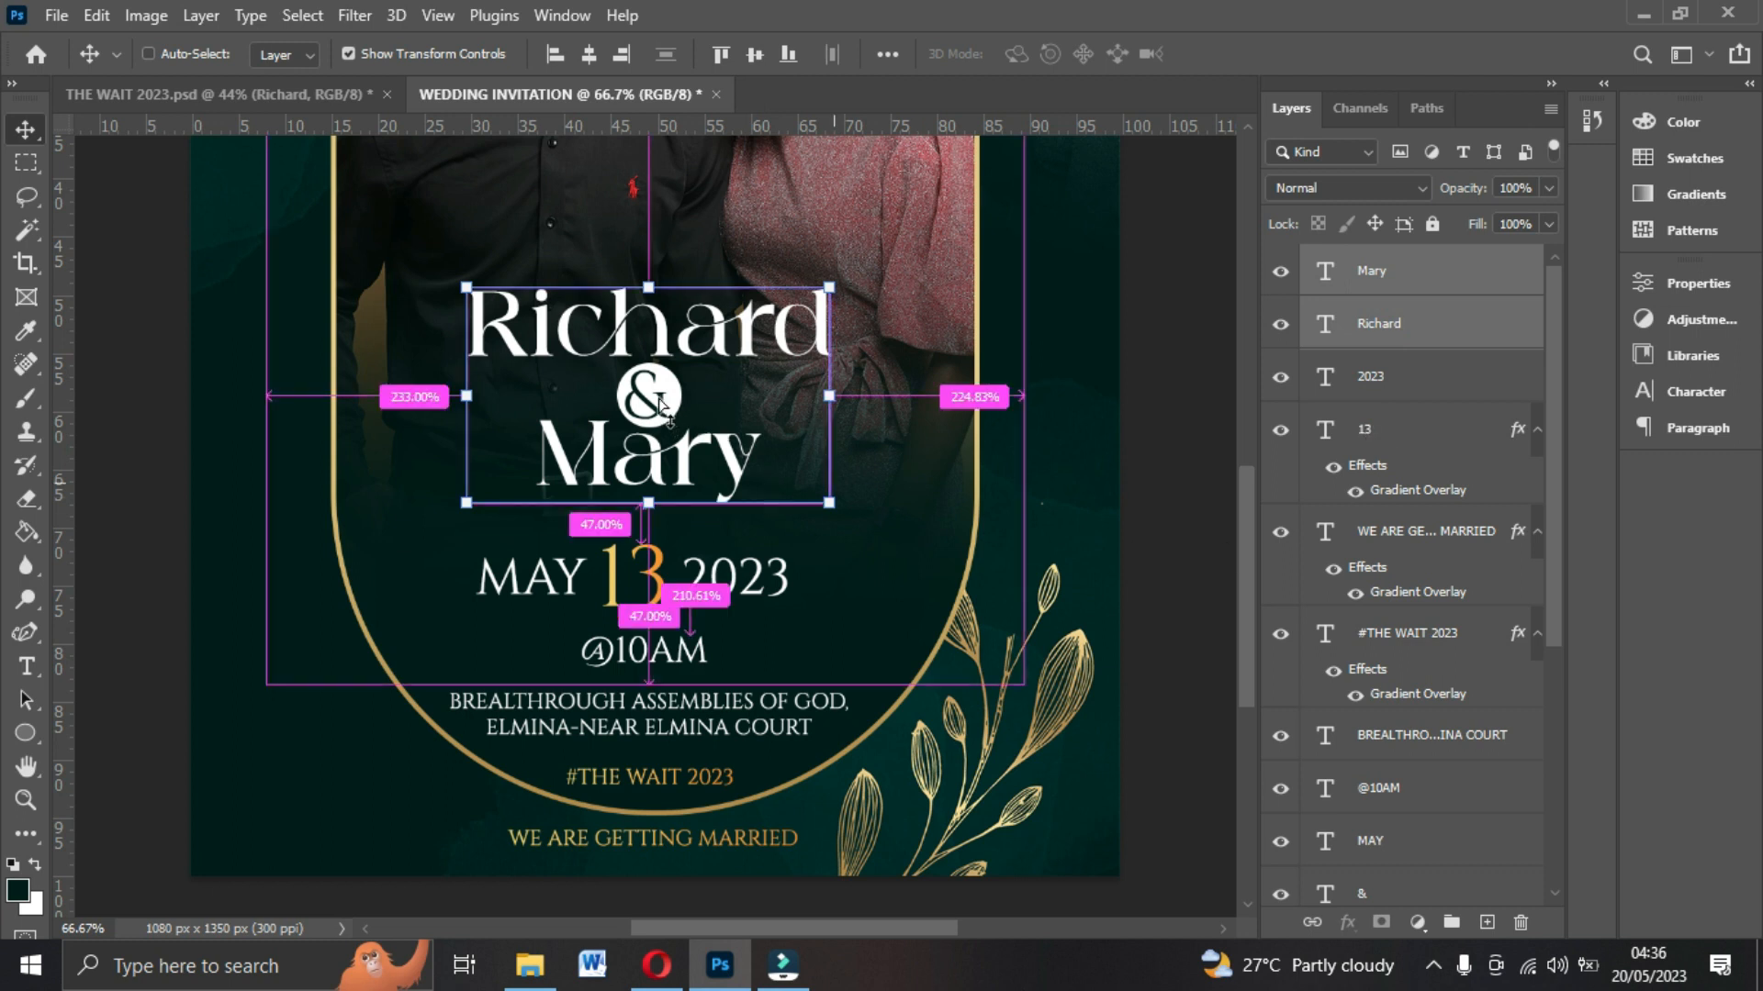
scroll(1395, 606, "down", 3)
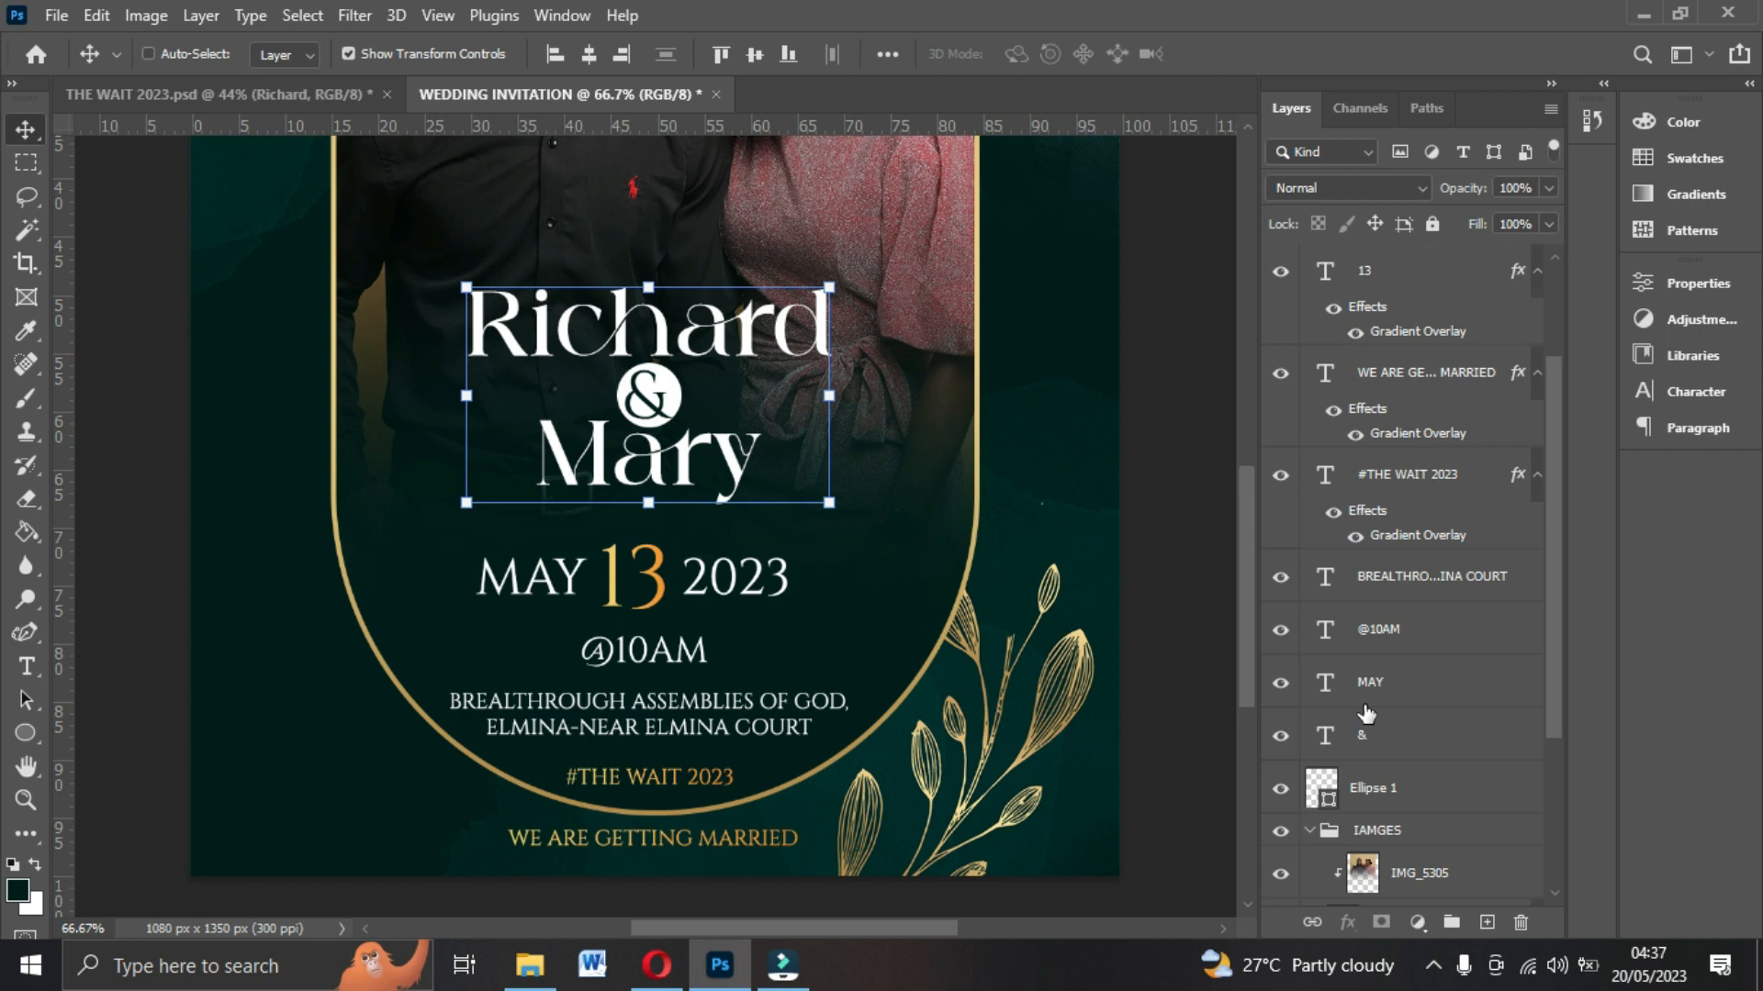
left_click(1372, 746)
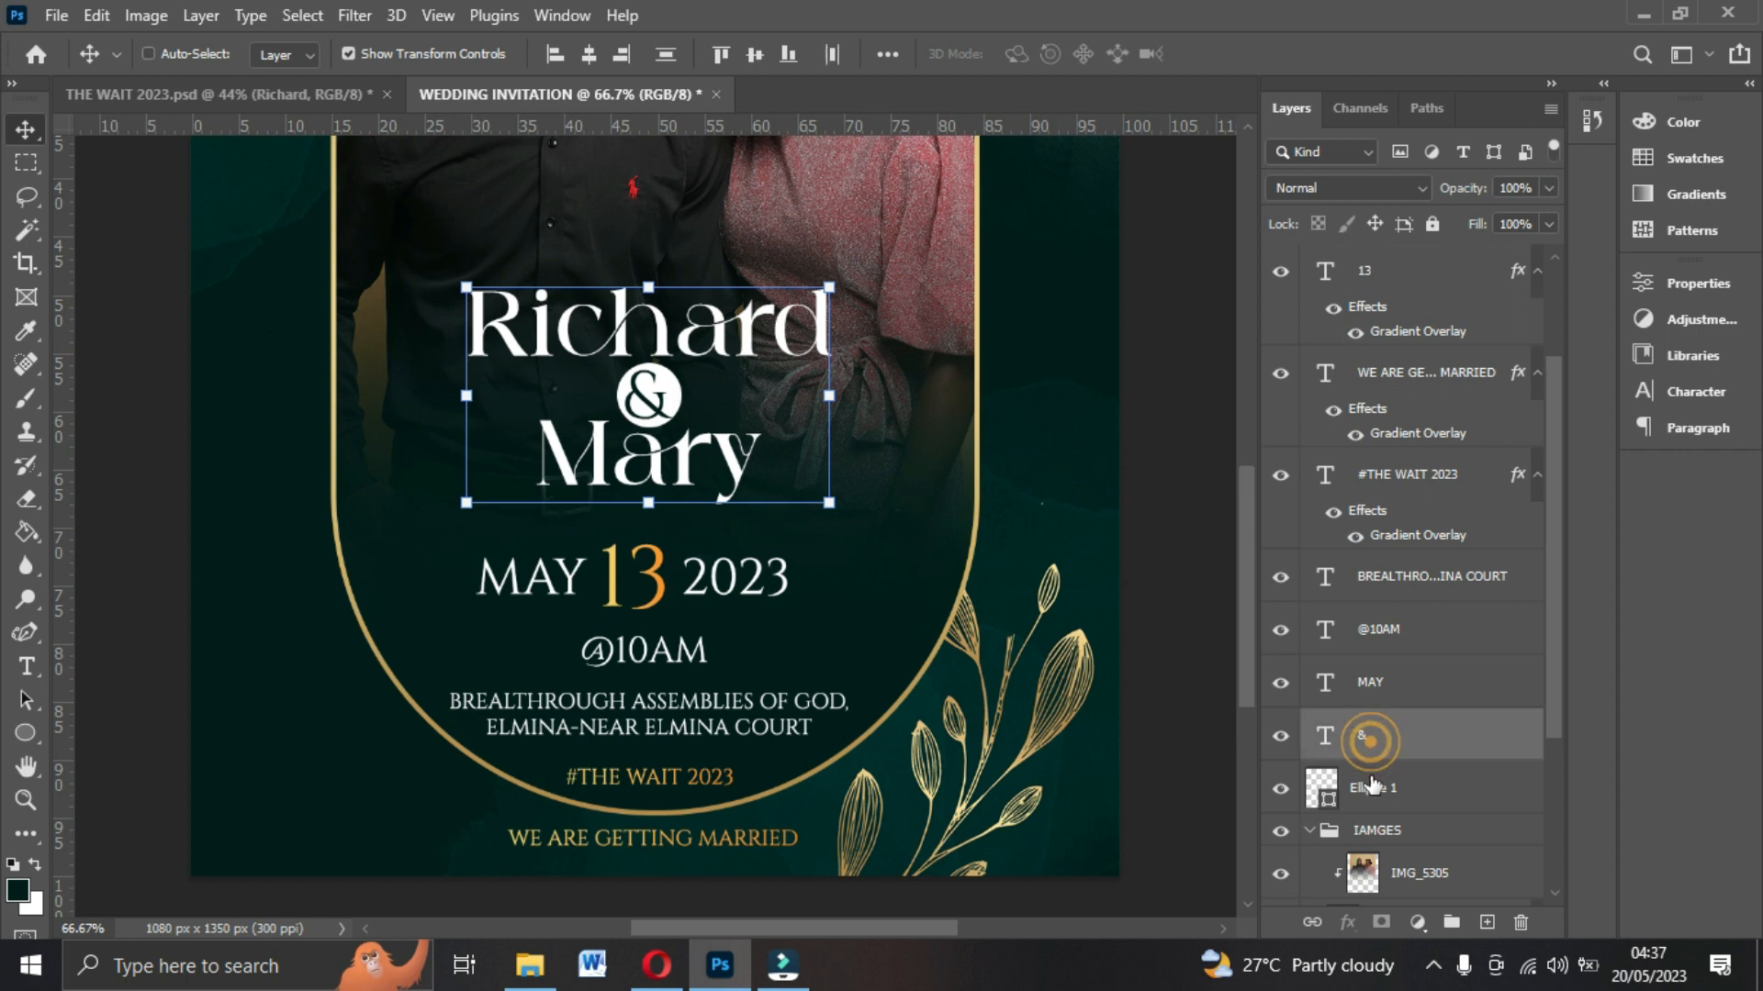
left_click(1375, 790, "shift")
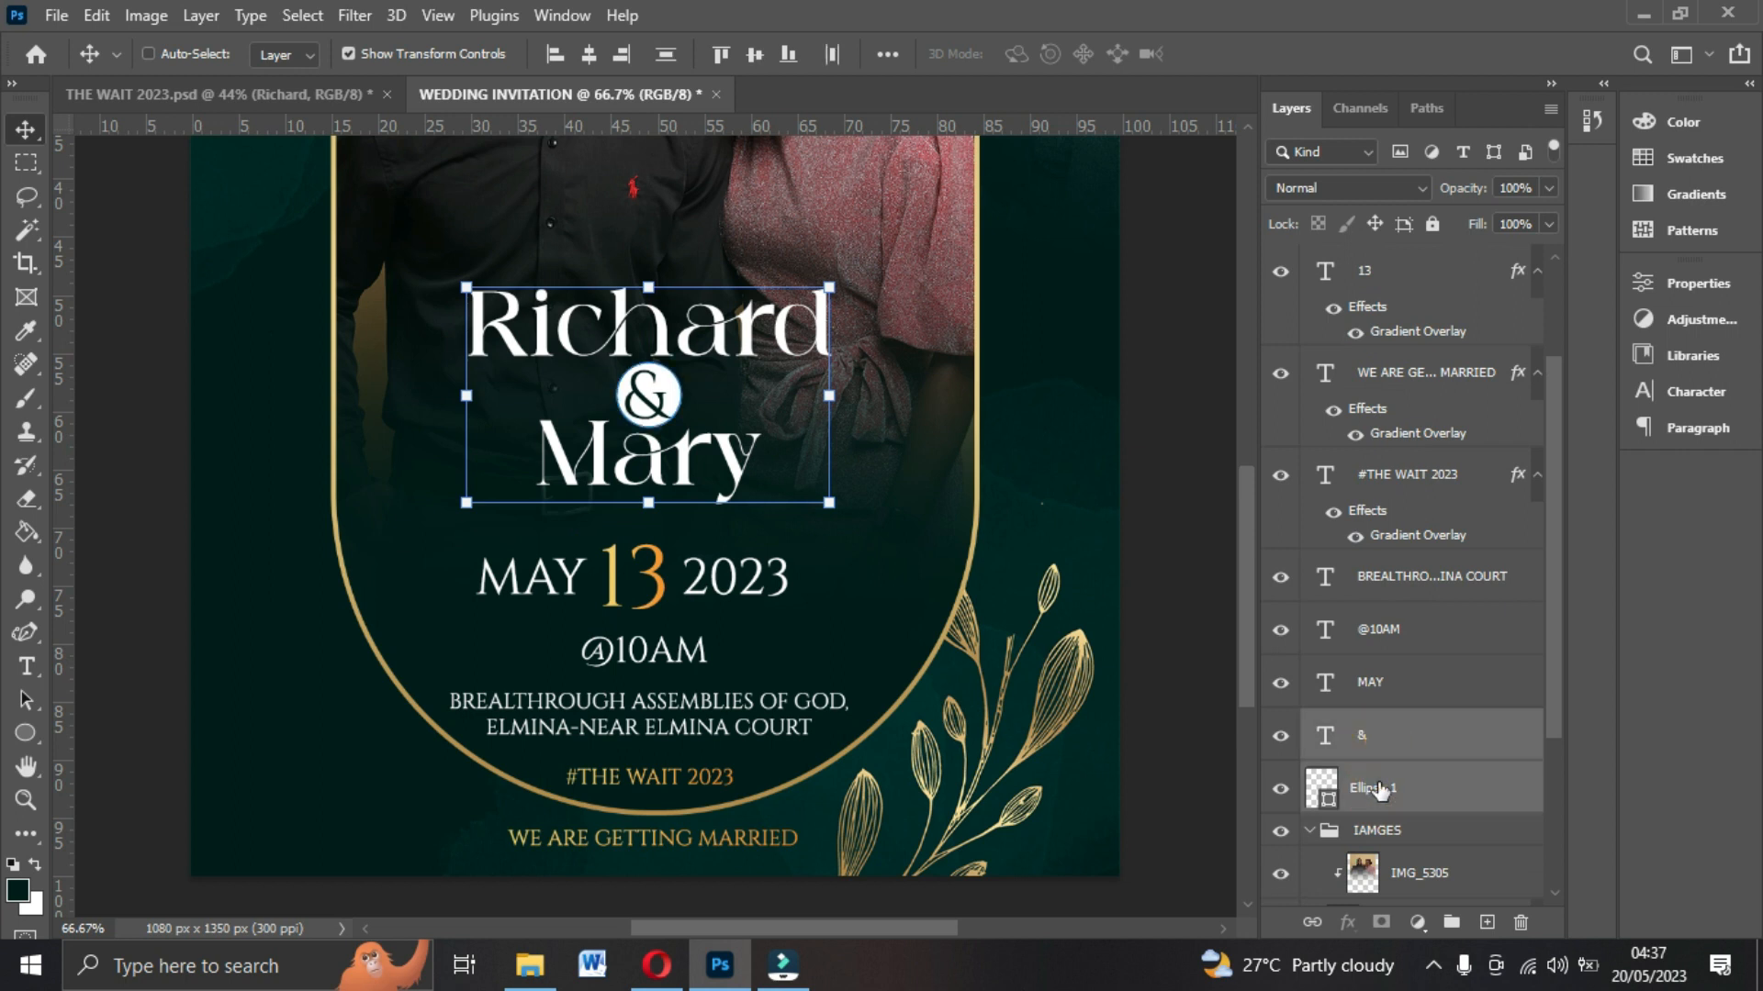
scroll(1391, 263, "up", 3)
scroll(1370, 514, "down", 8)
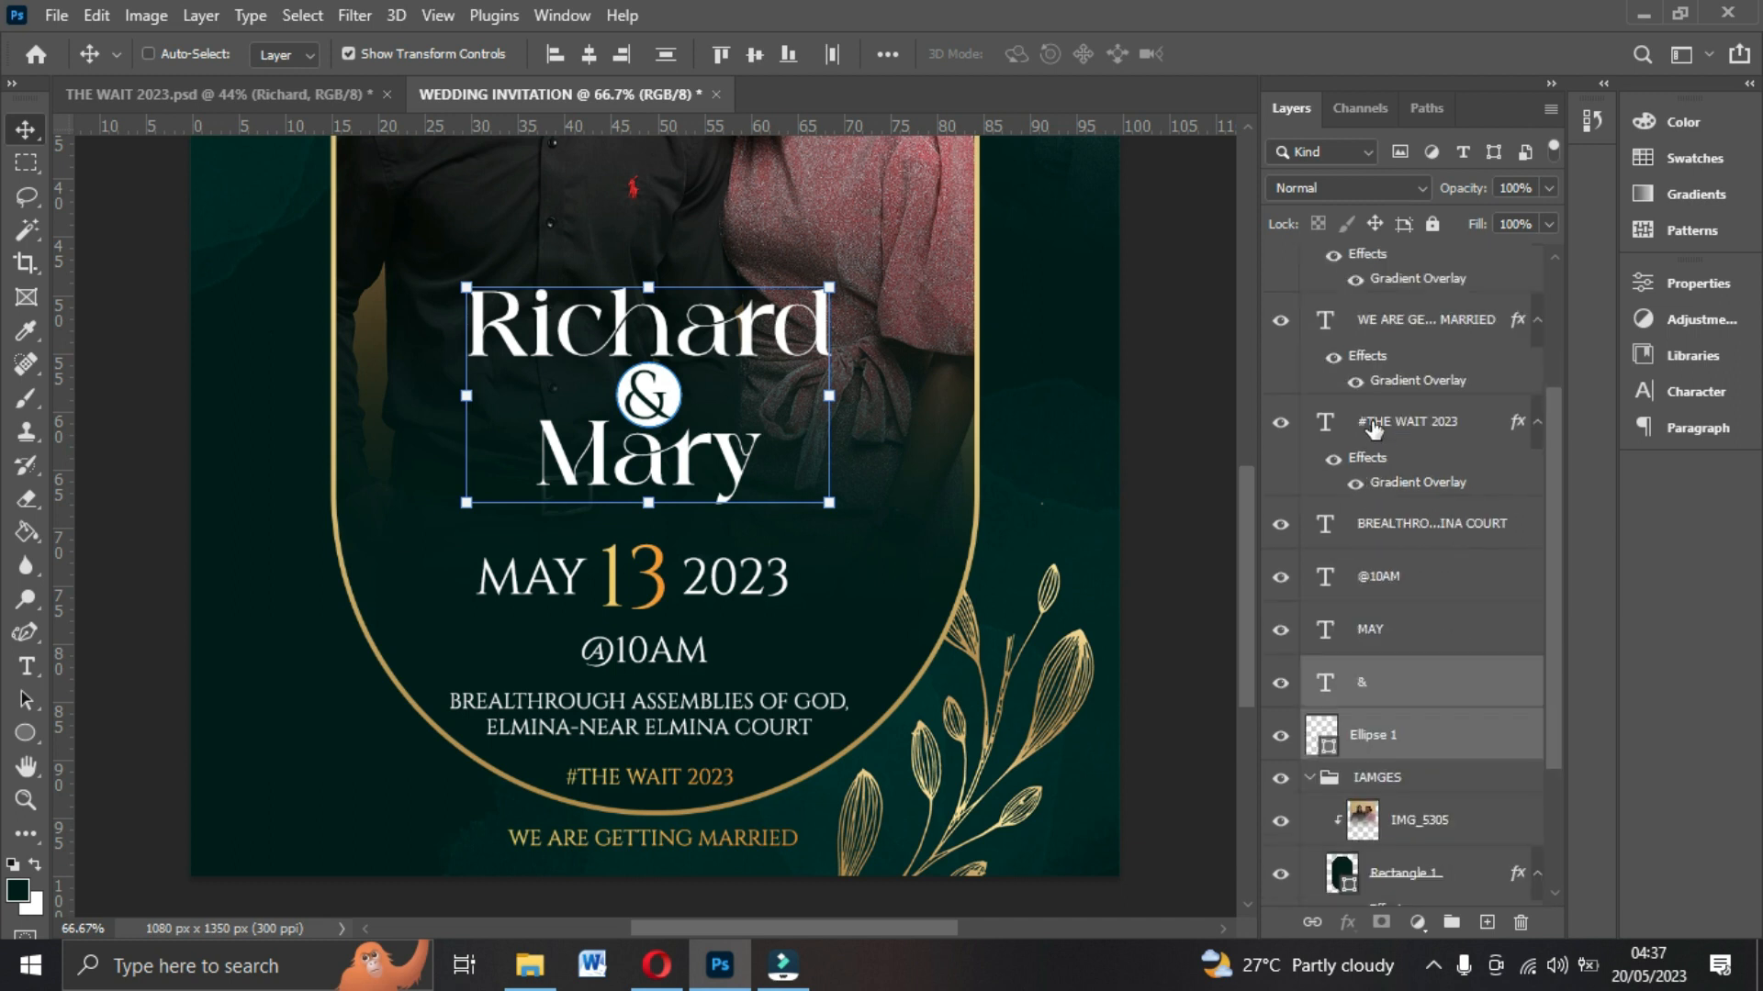
scroll(1402, 491, "up", 3)
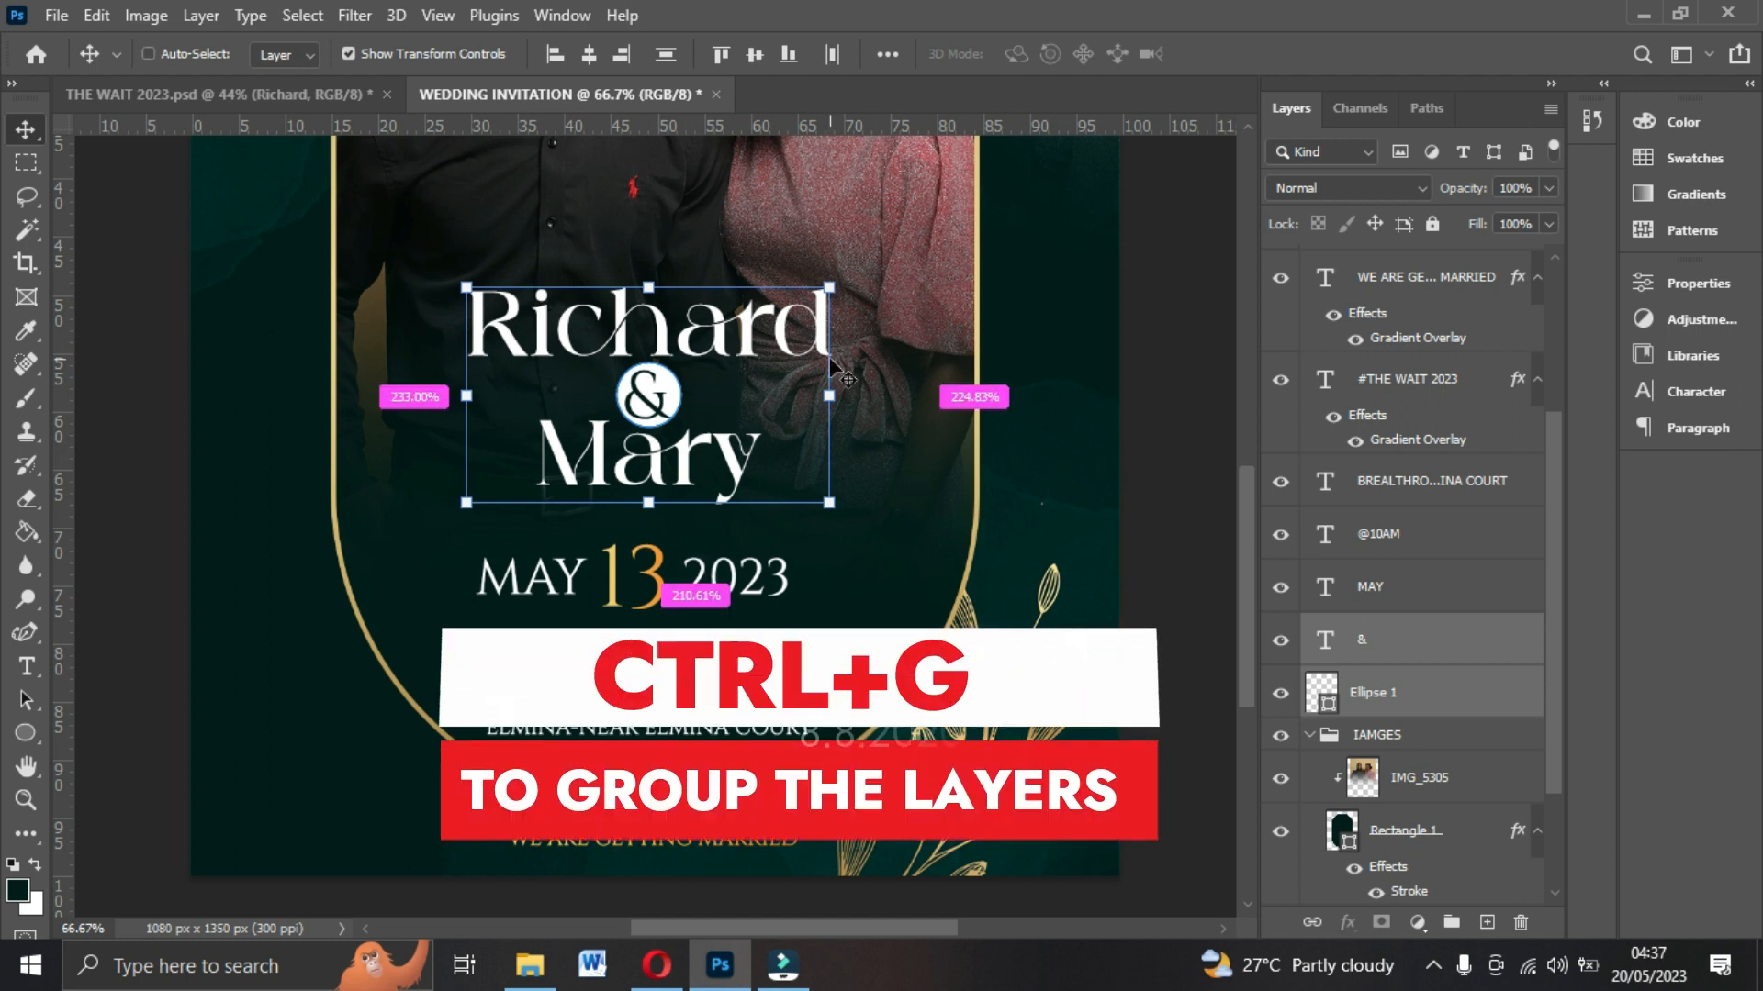
key("ctrl+g")
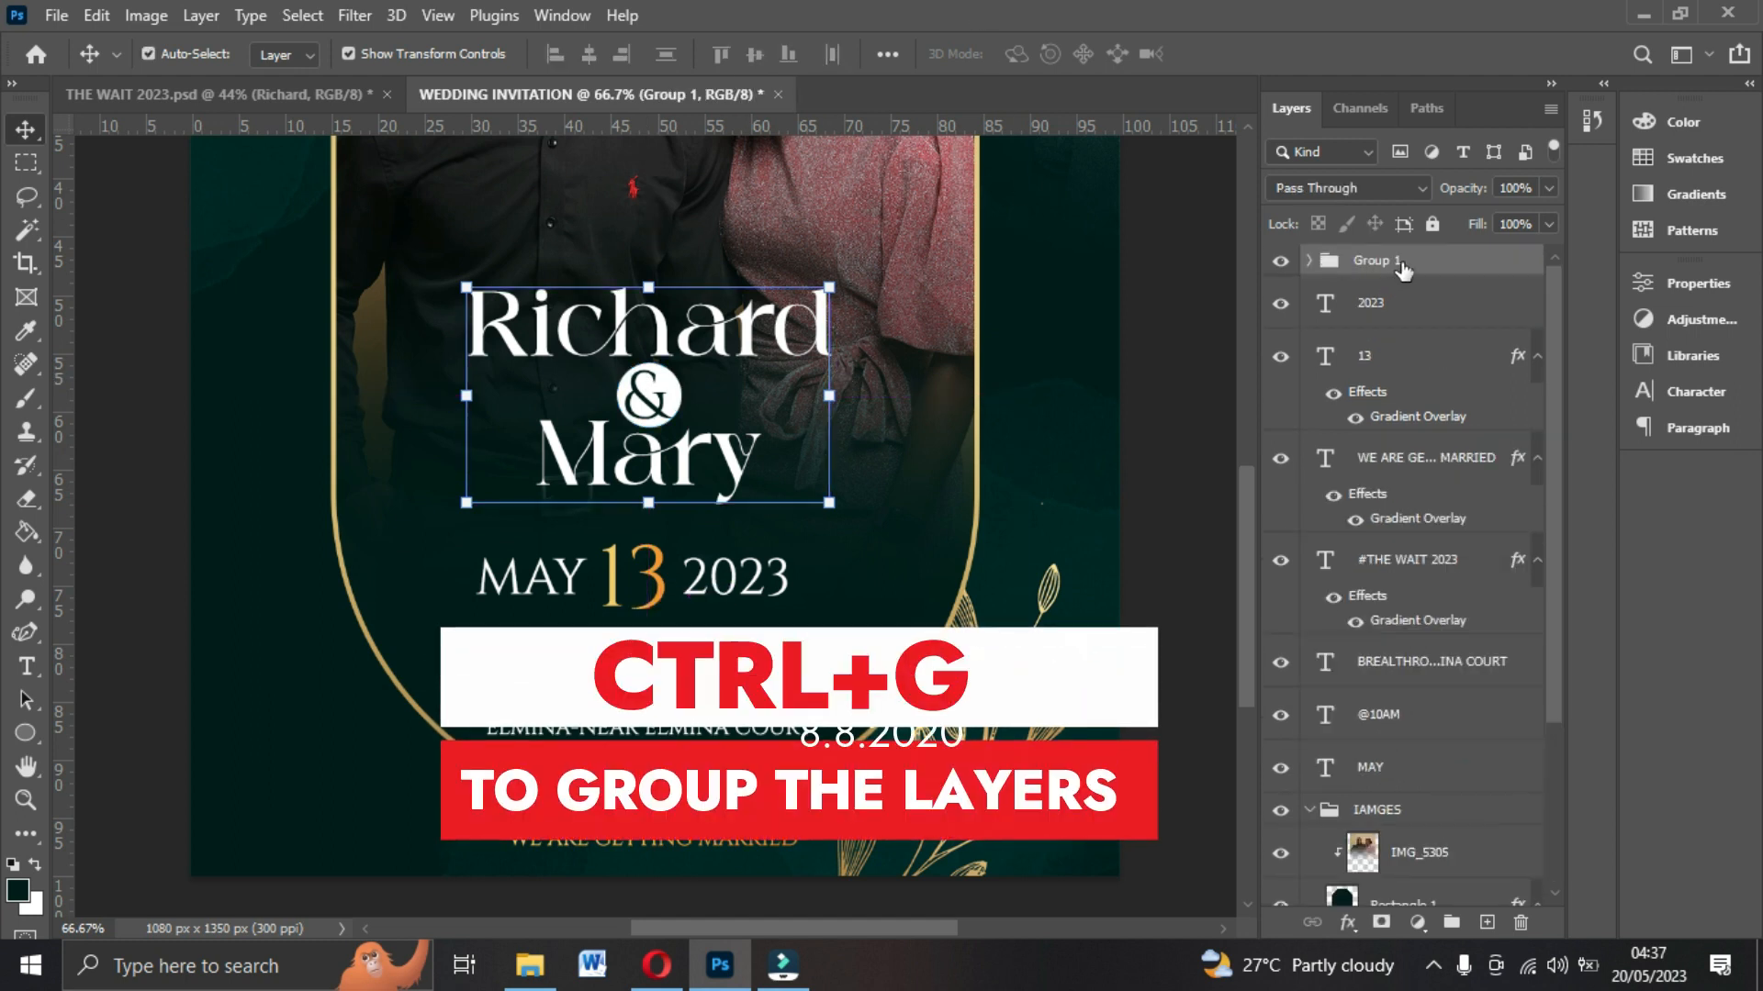
Rename the new group NAMES.
double_click(1400, 262)
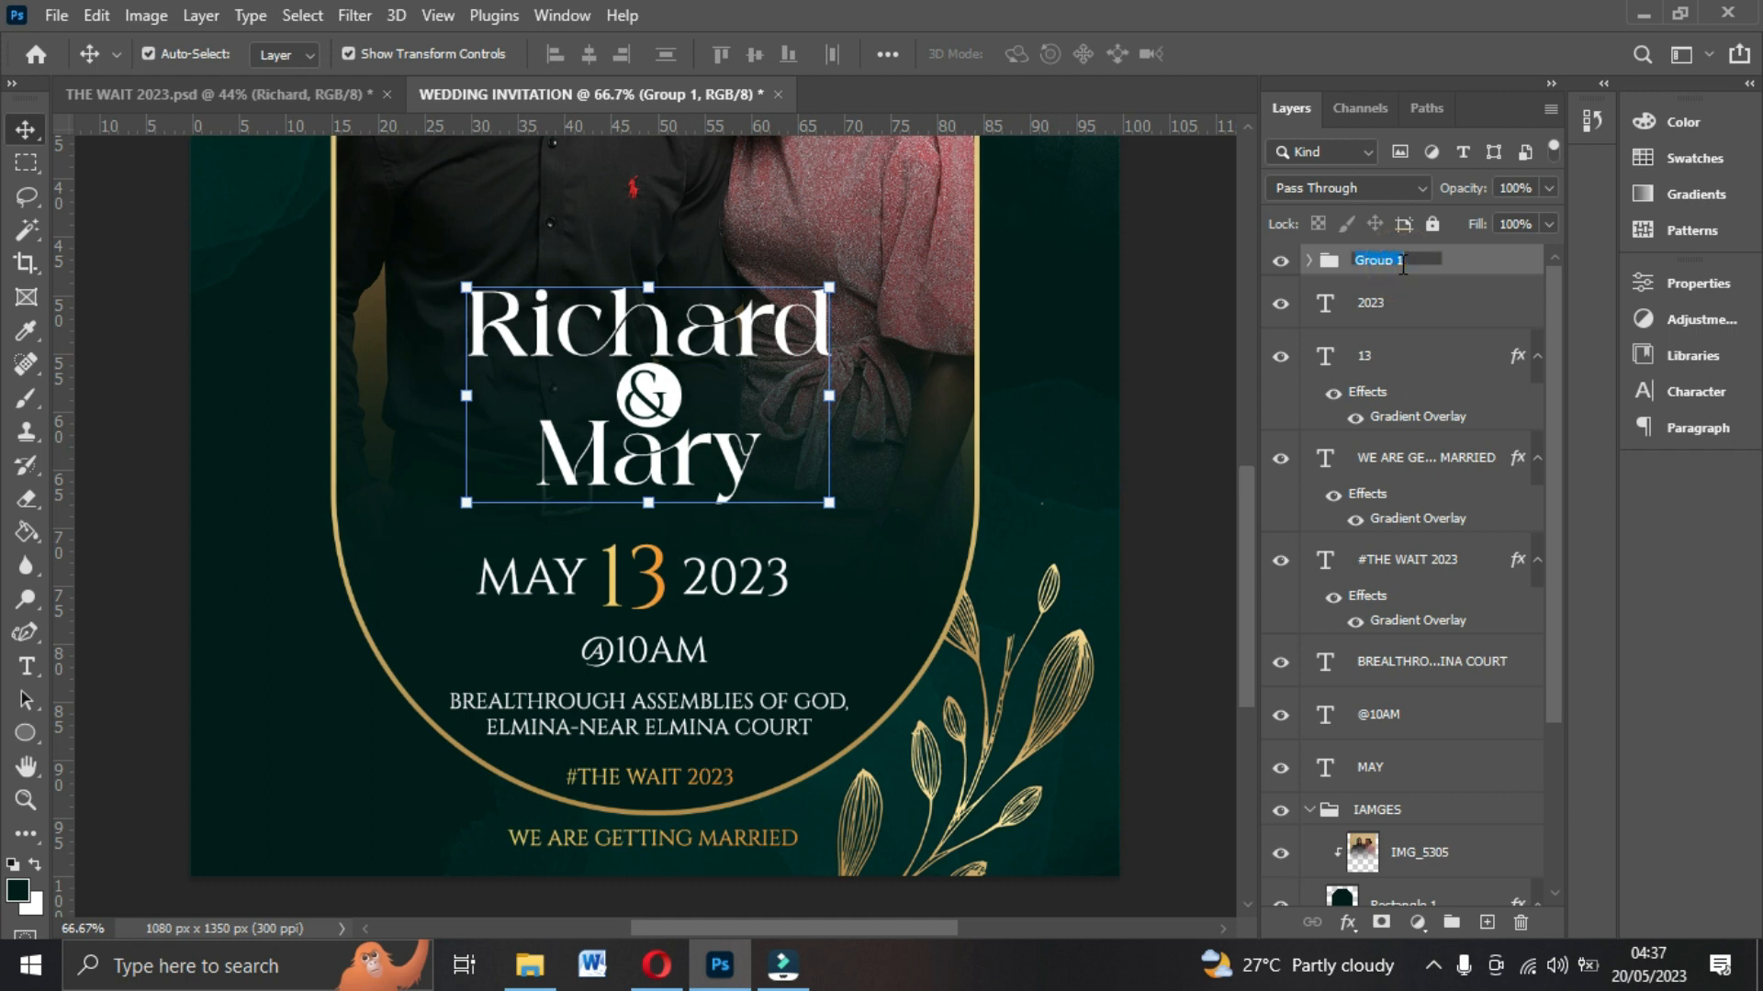
type("NAMES")
key("Return")
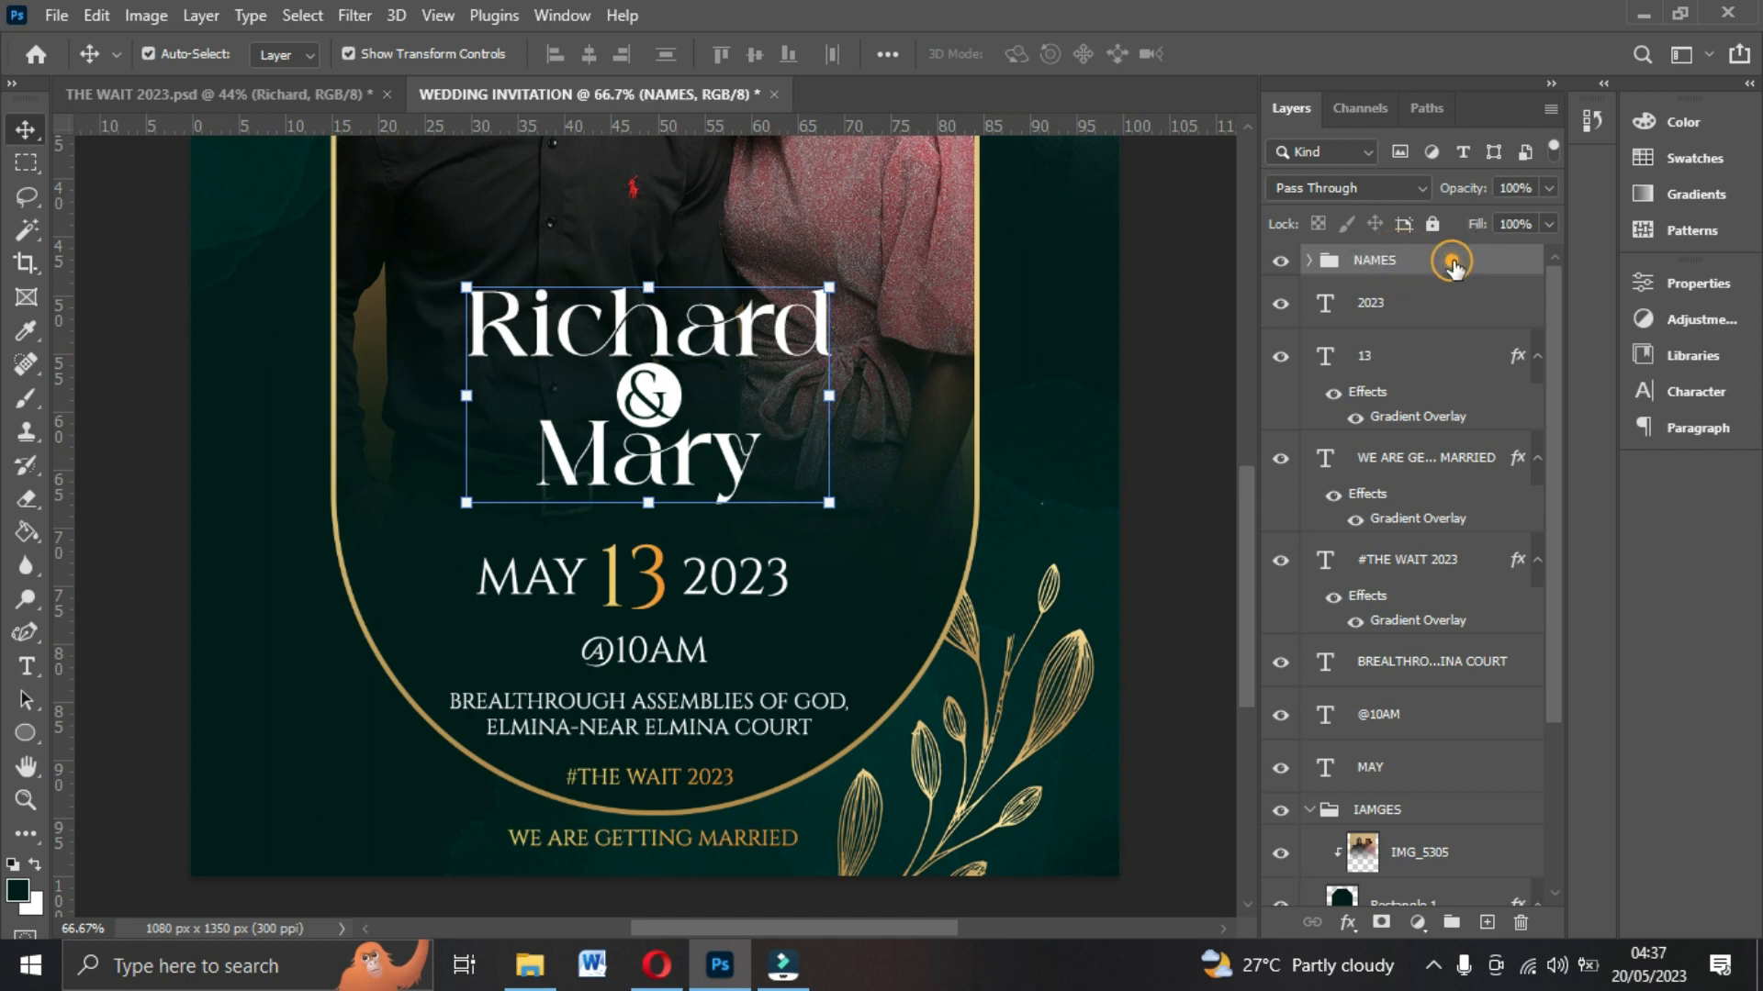
Group the 2023, 13 and MAY date layers and name the group DTAE.
left_click(1391, 314)
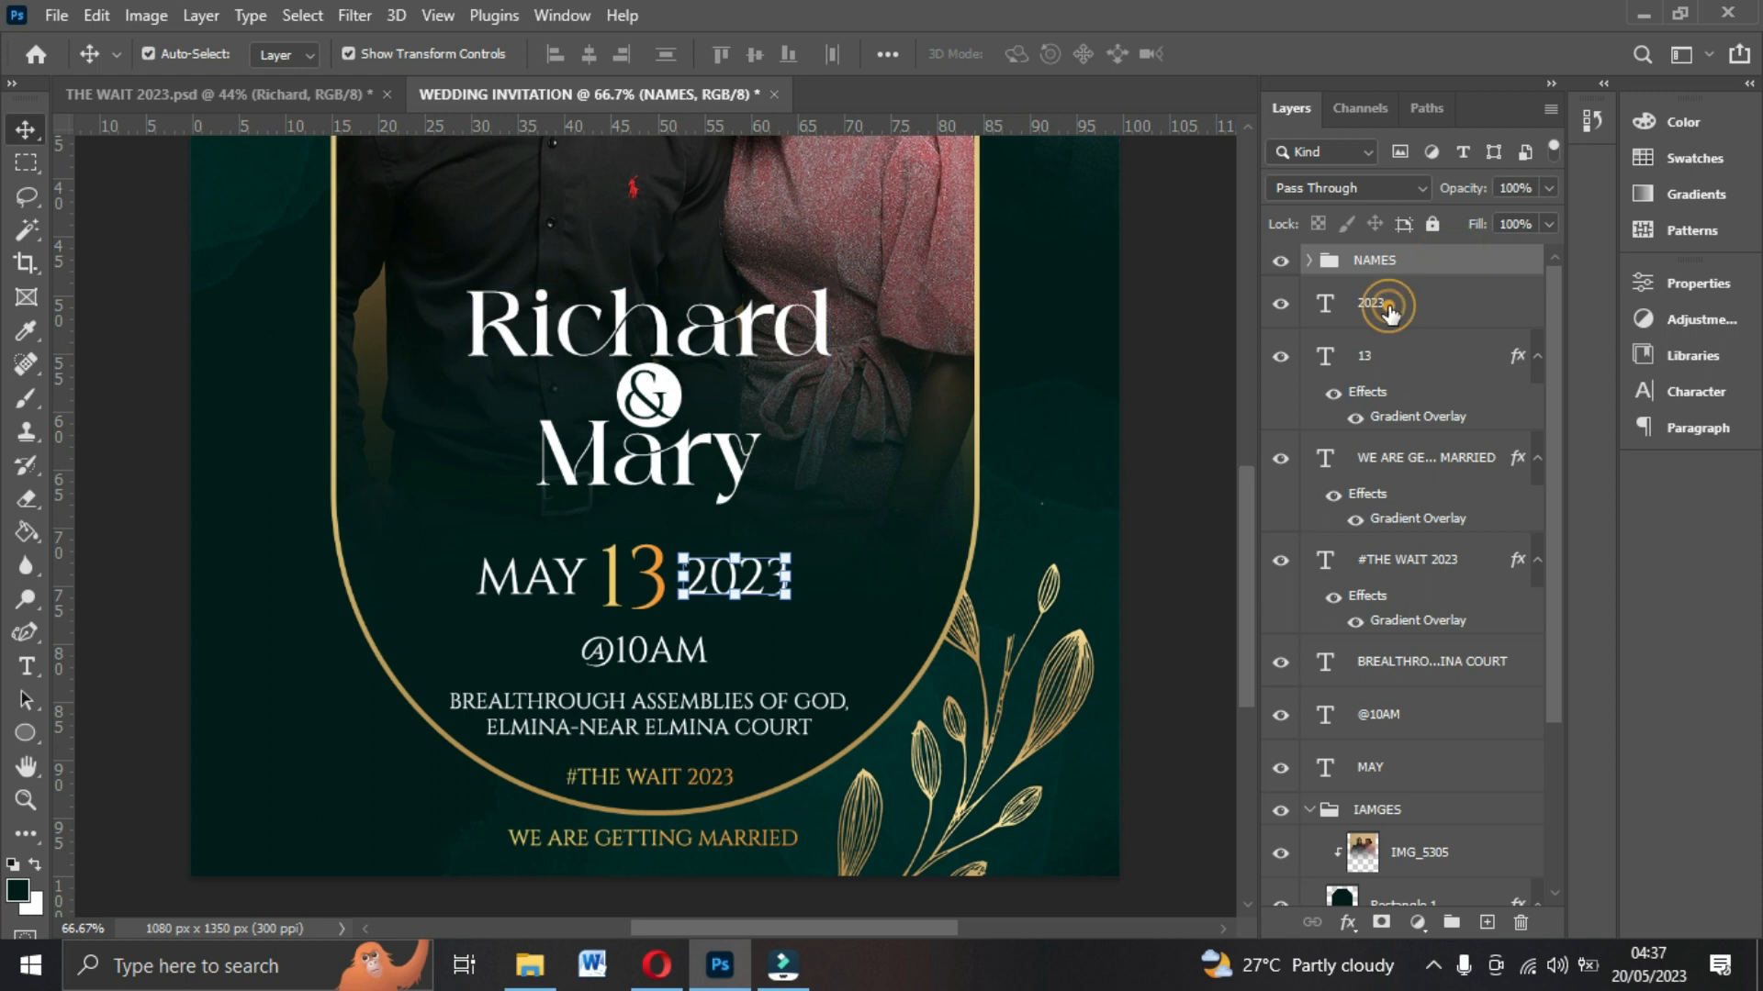
left_click(1396, 368, "shift")
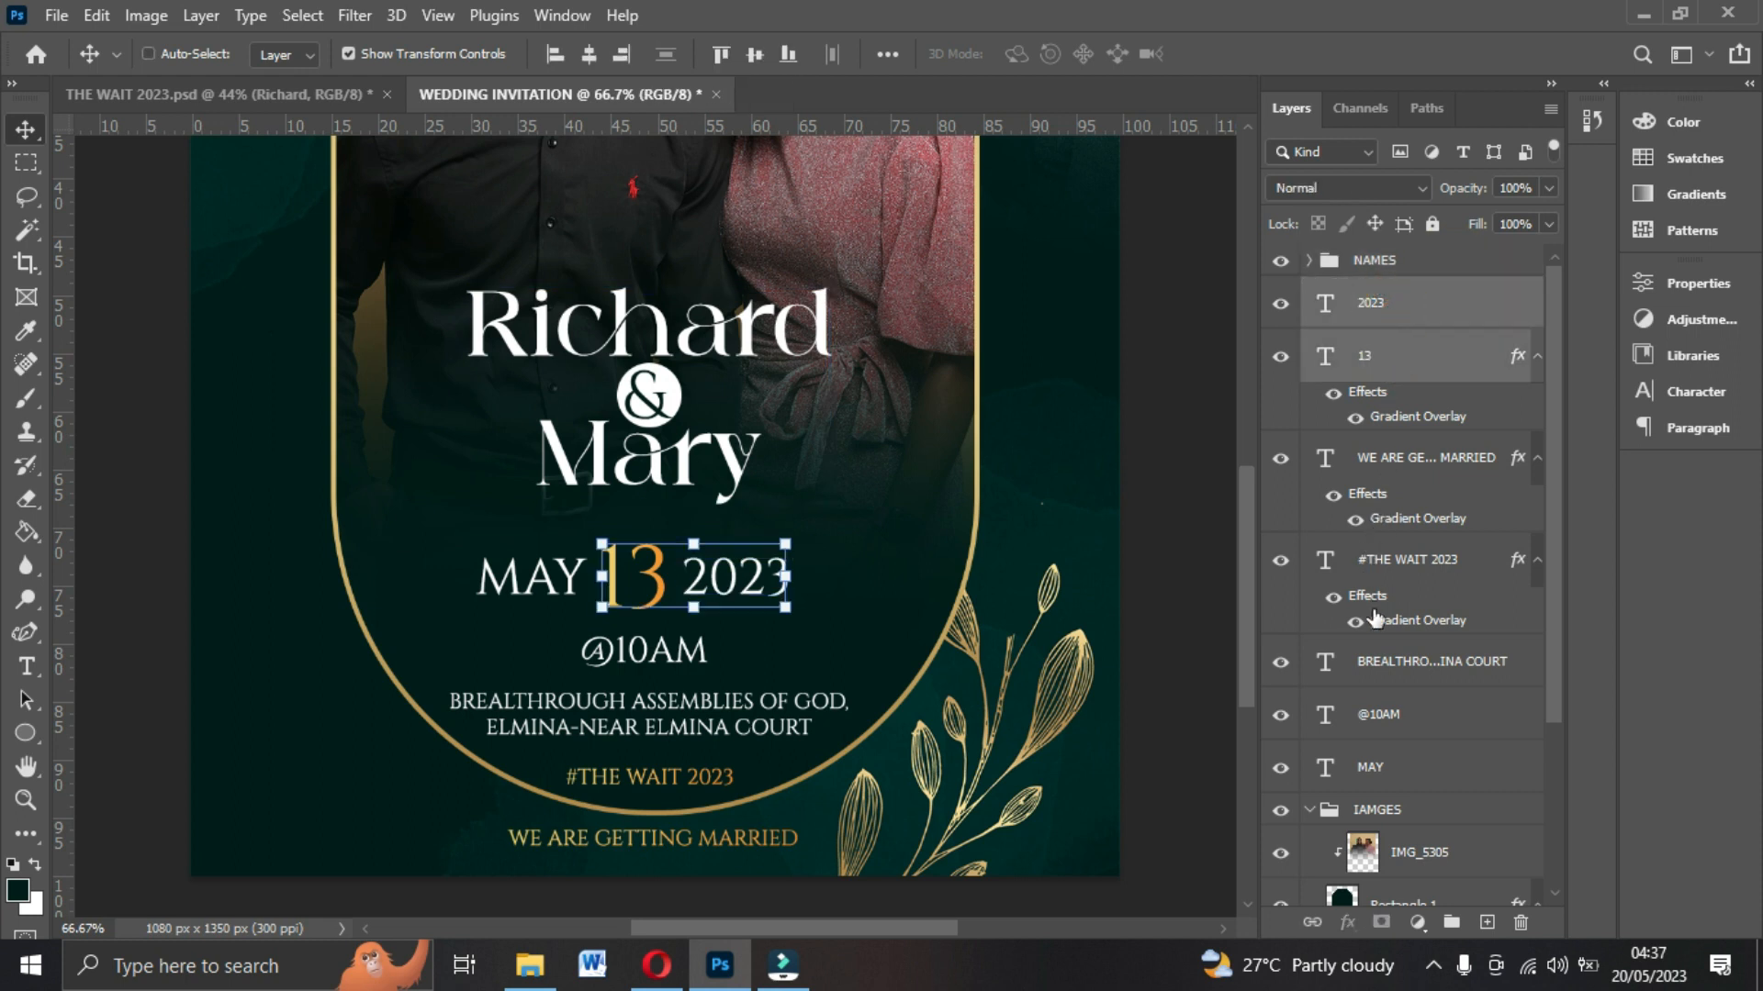
left_click(1372, 771, "ctrl")
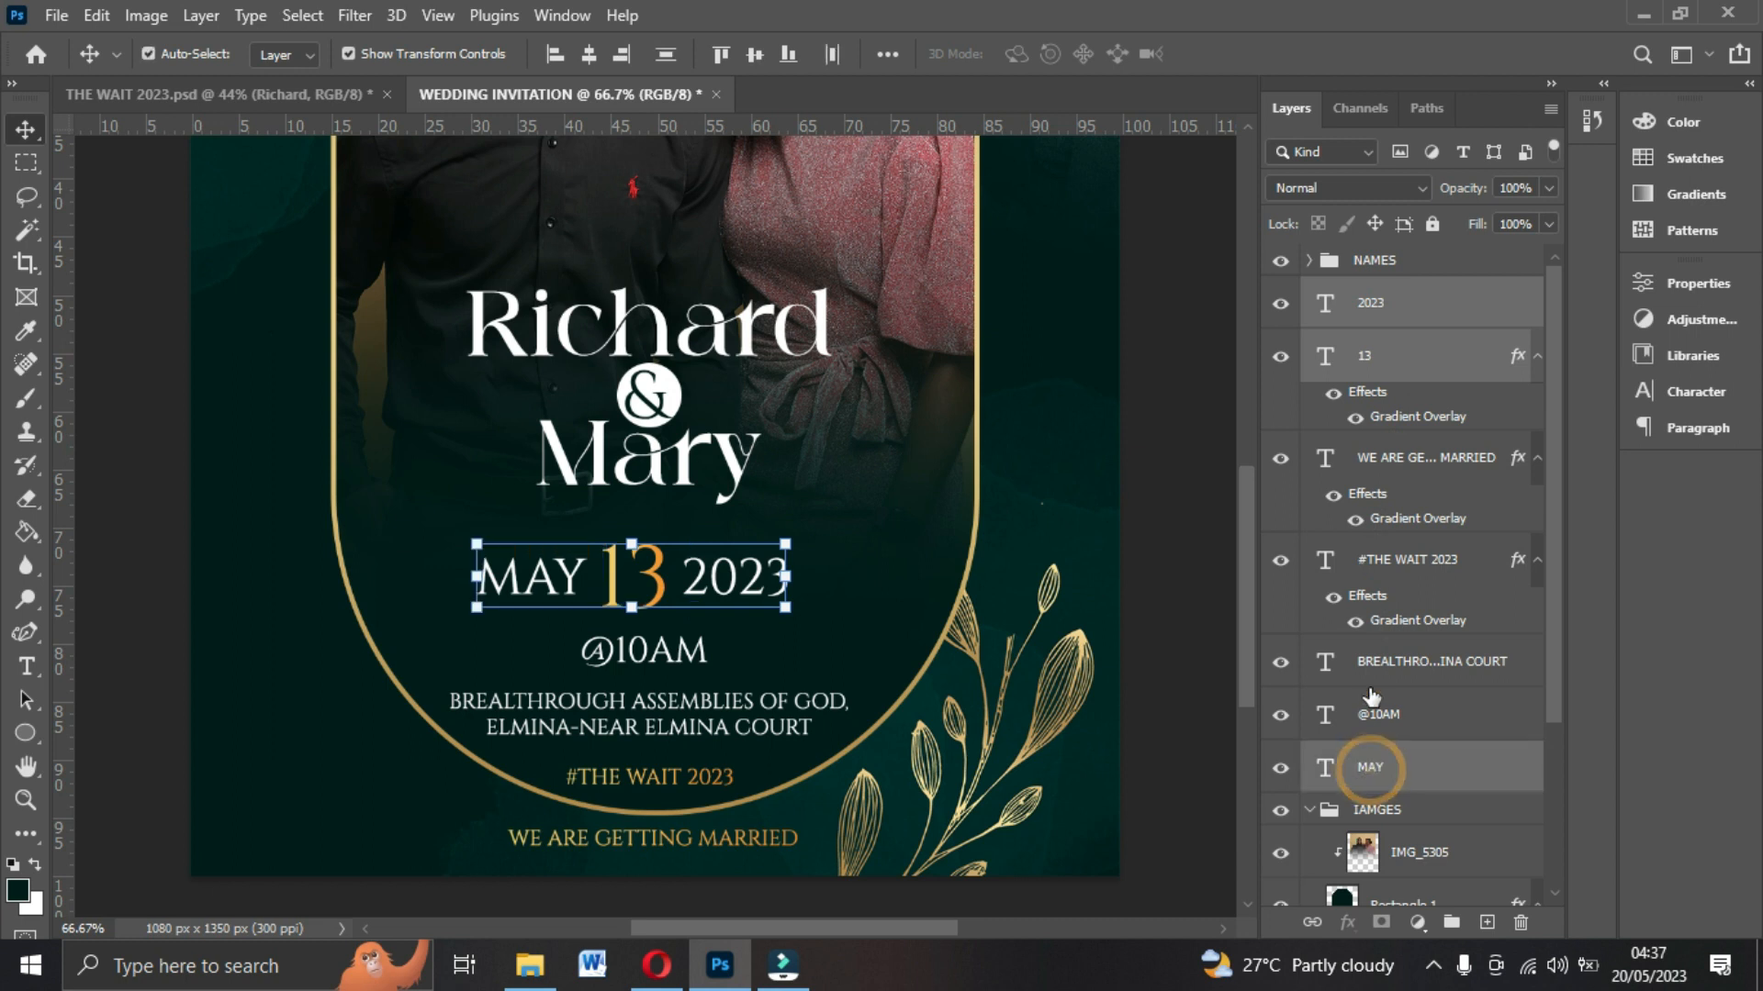
key("ctrl+g")
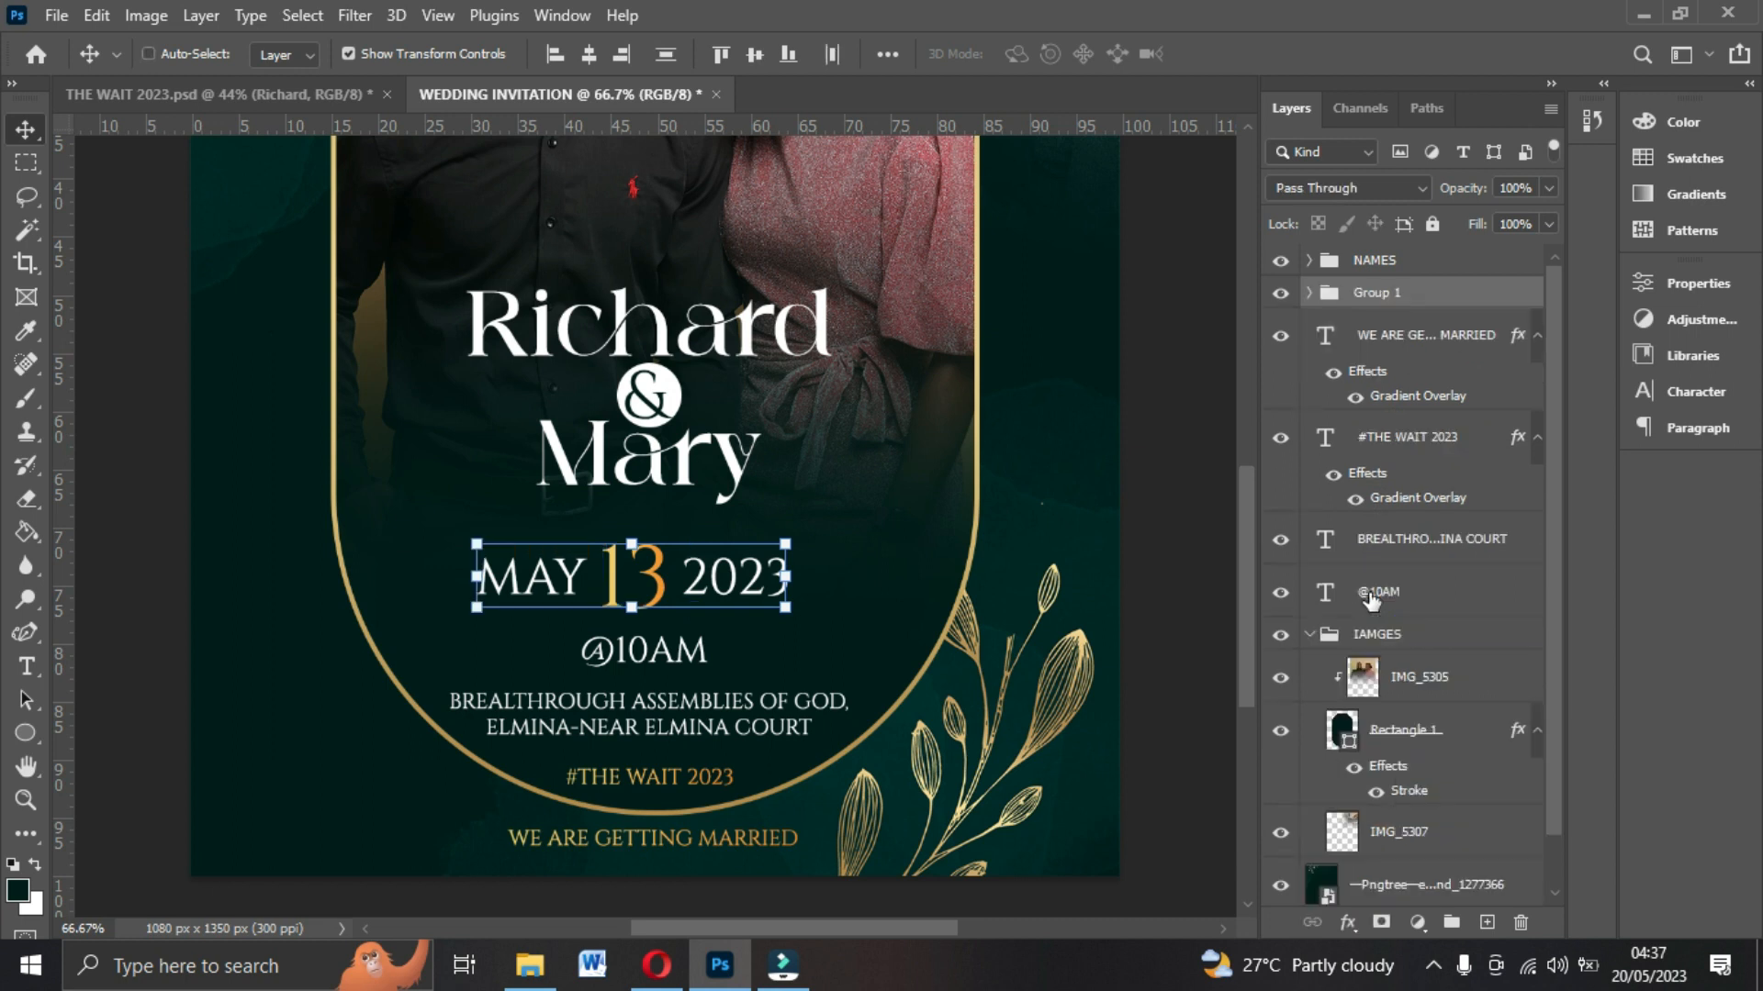
double_click(1400, 293)
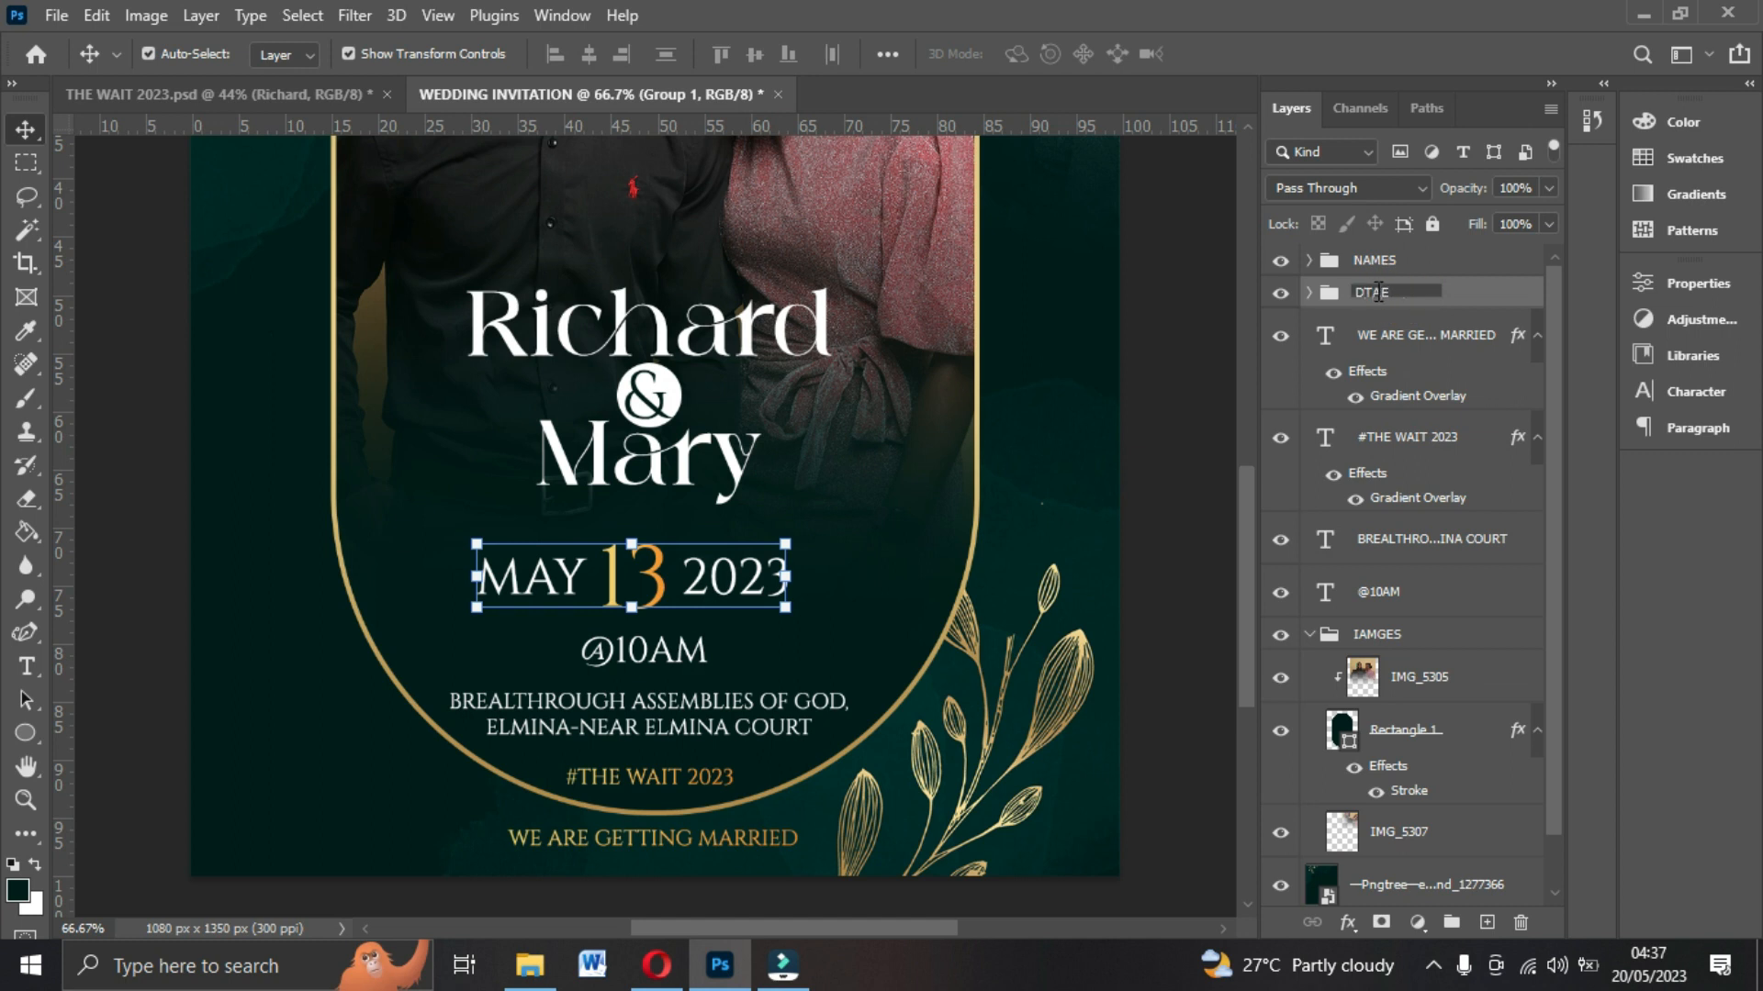
left_click(1460, 292)
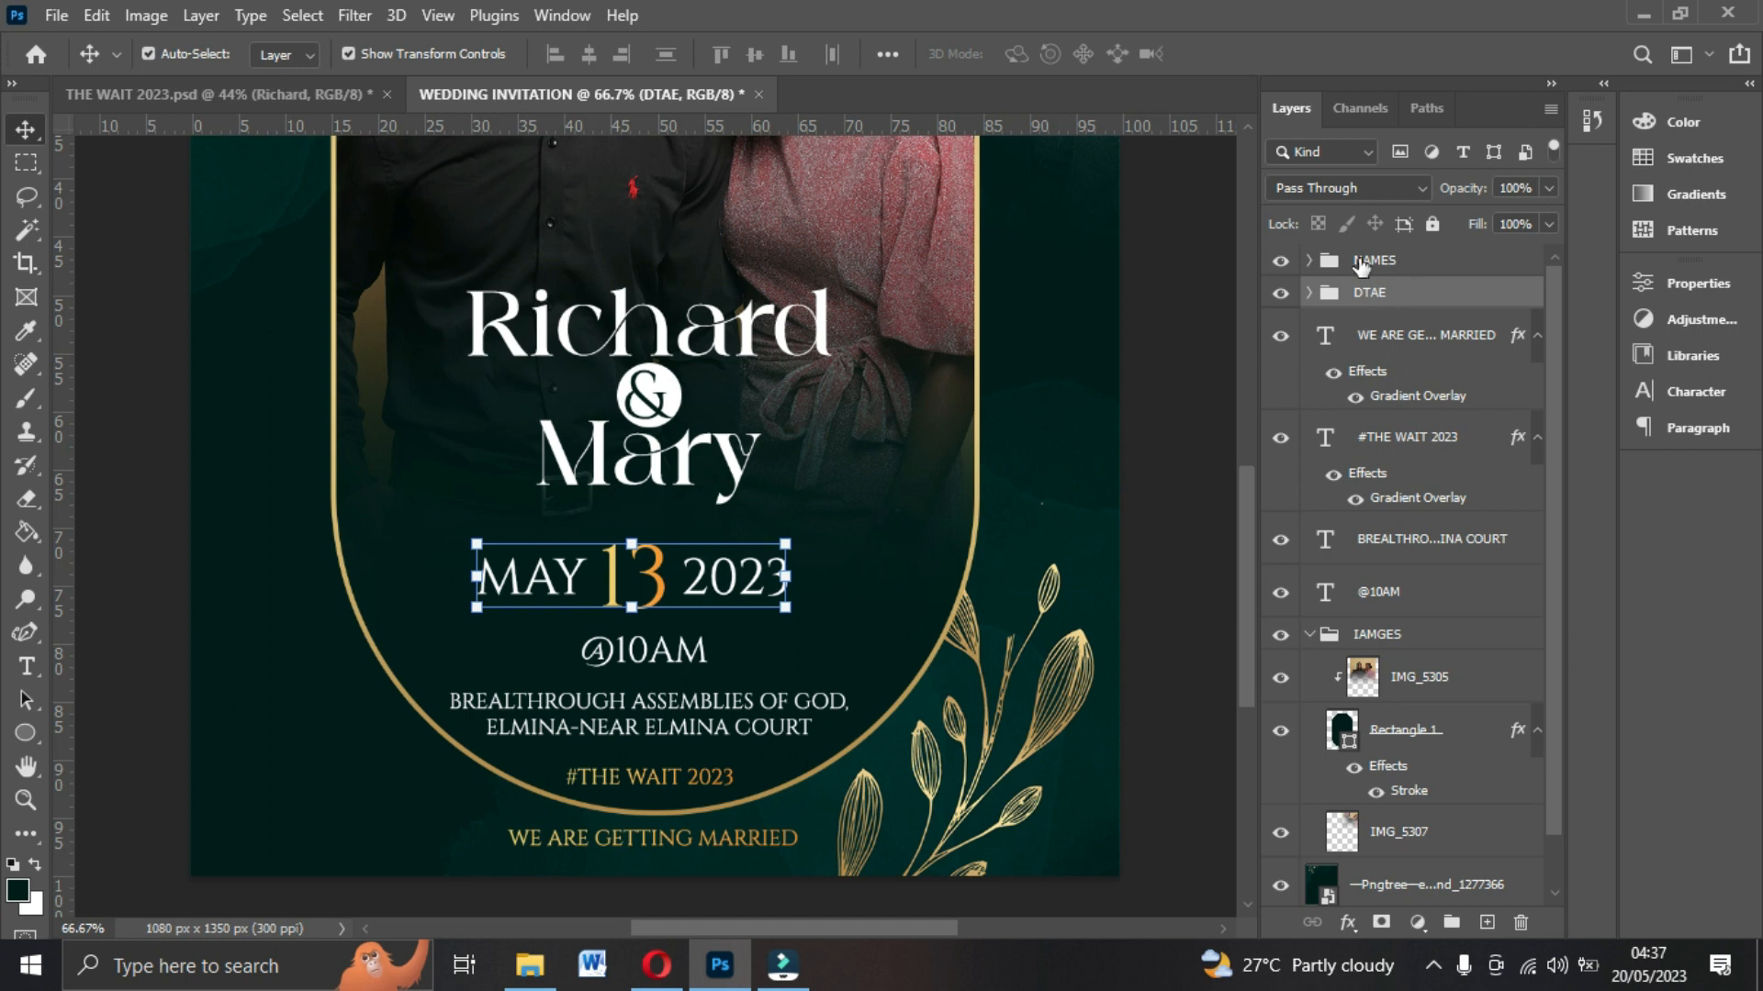
Align the NAMES and DTAE groups on their horizontal centers.
left_click(1361, 264, "ctrl")
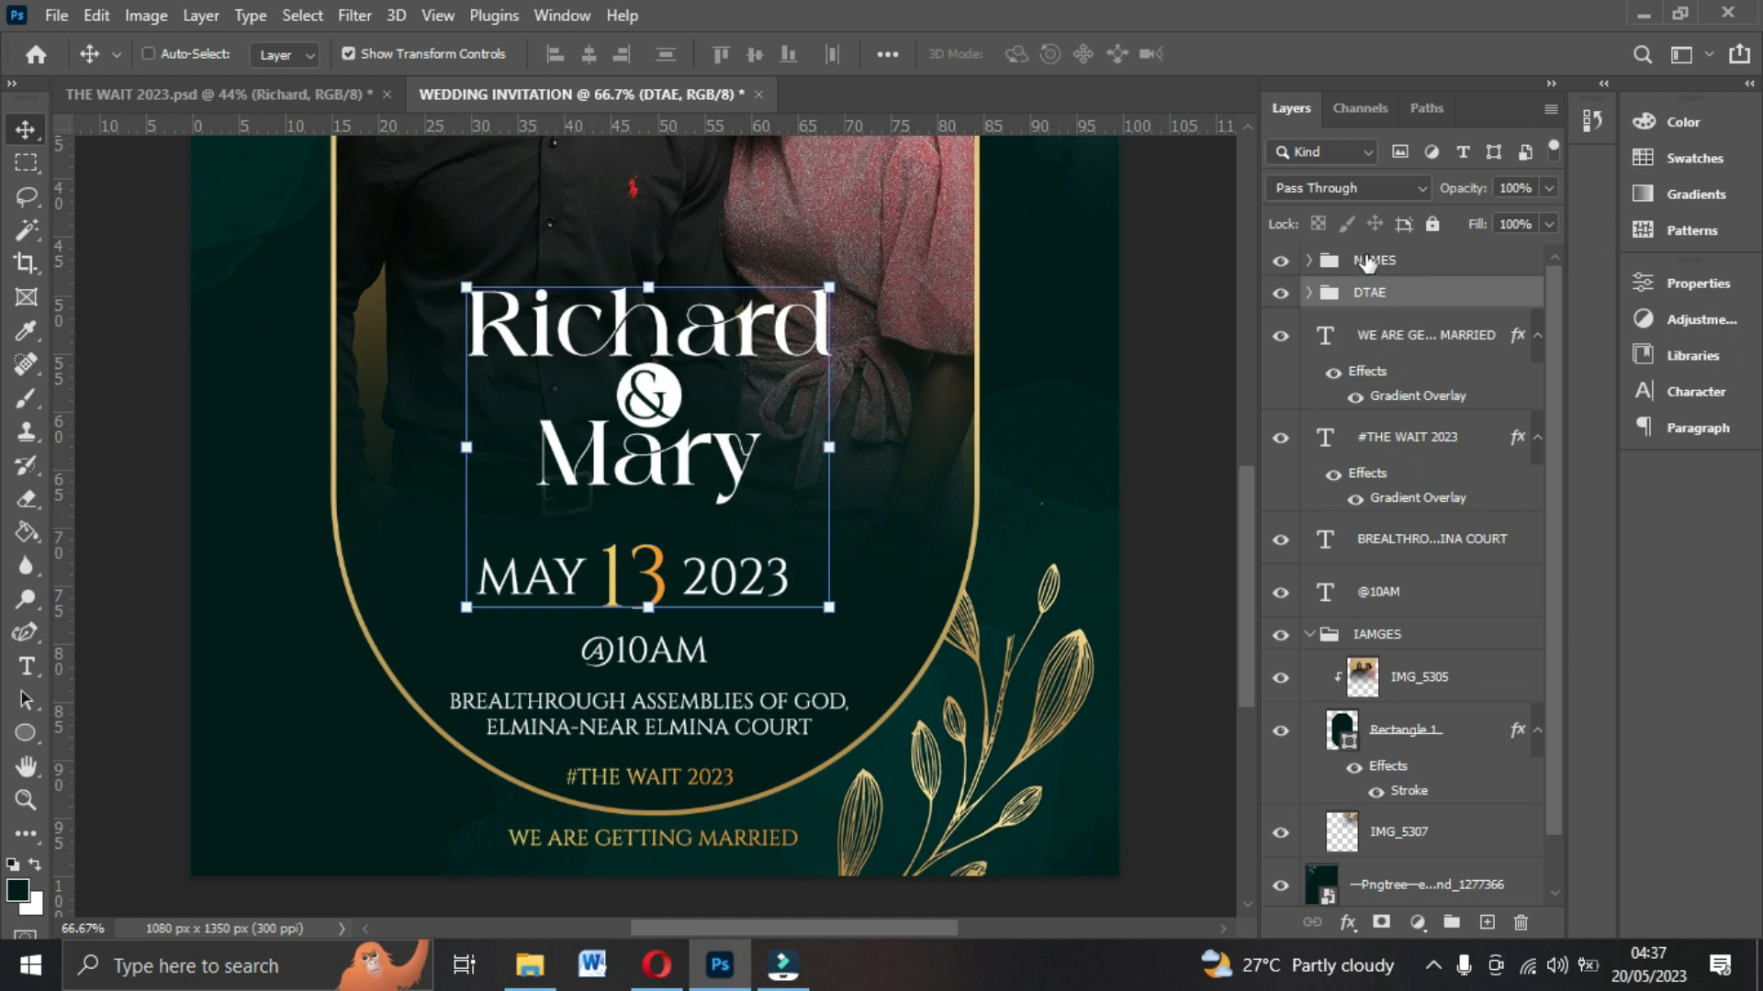
left_click(589, 55)
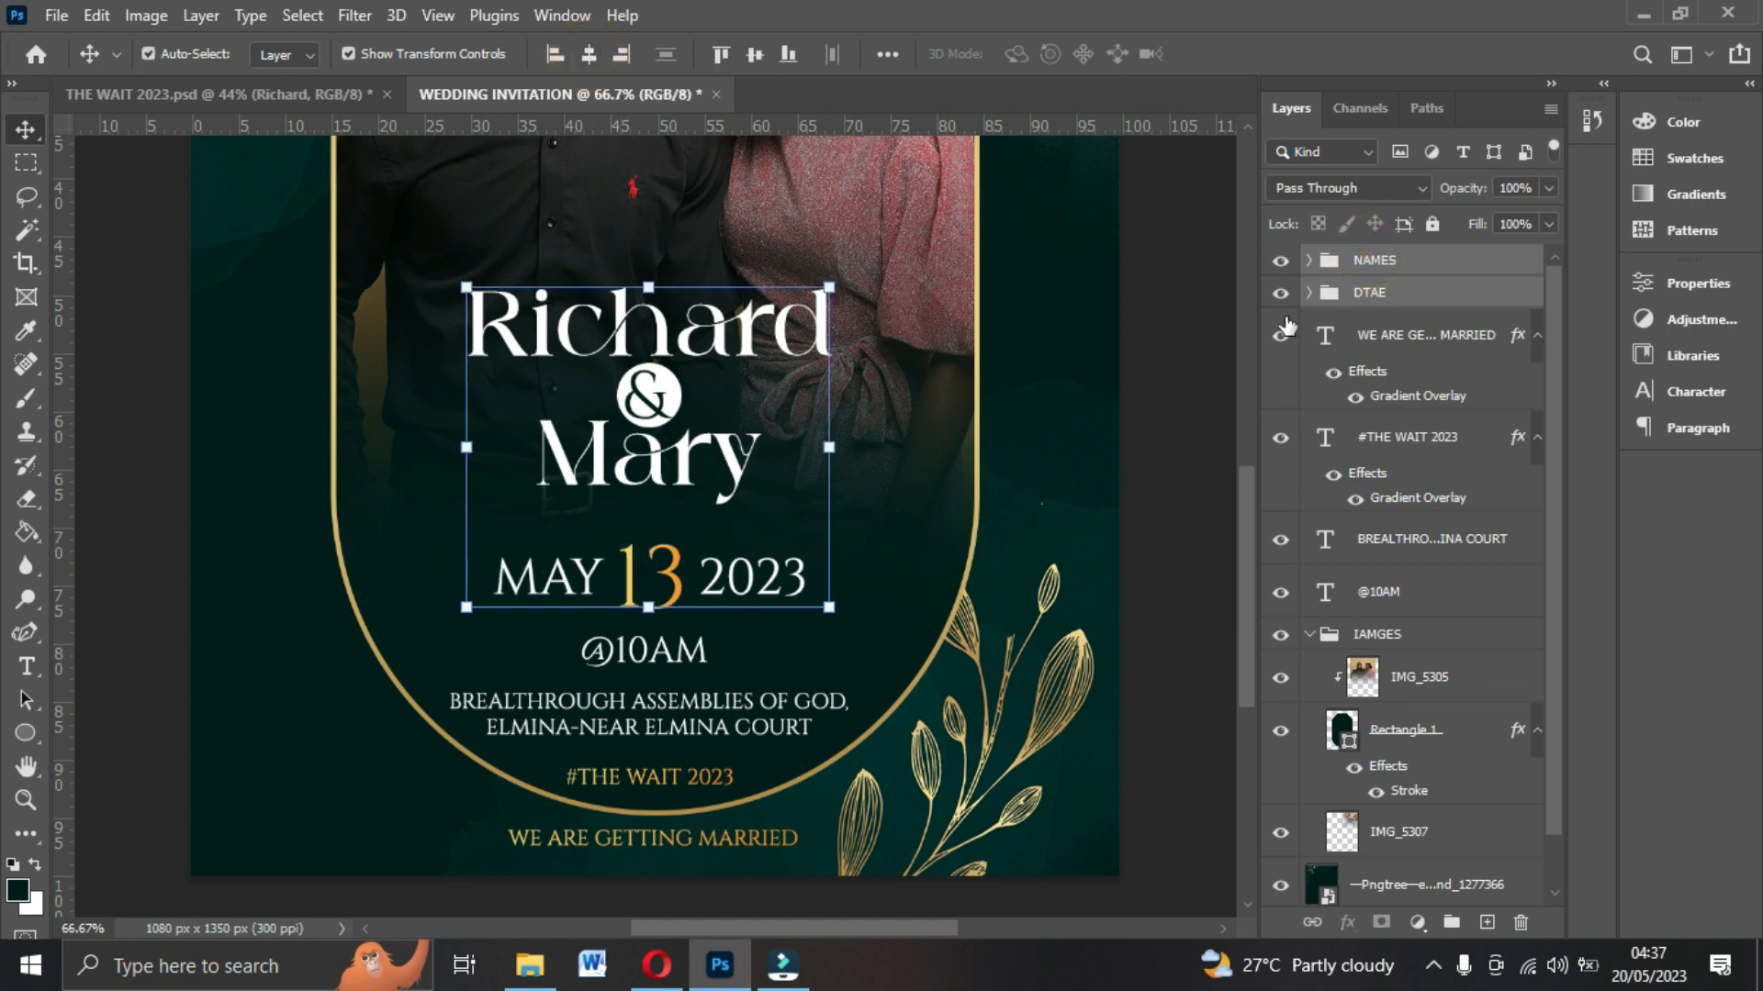
Add the time, hashtag, WE ARE GETTING MARRIED and venue layers to the selection and align all horizontal centers.
left_click(1379, 594, "ctrl")
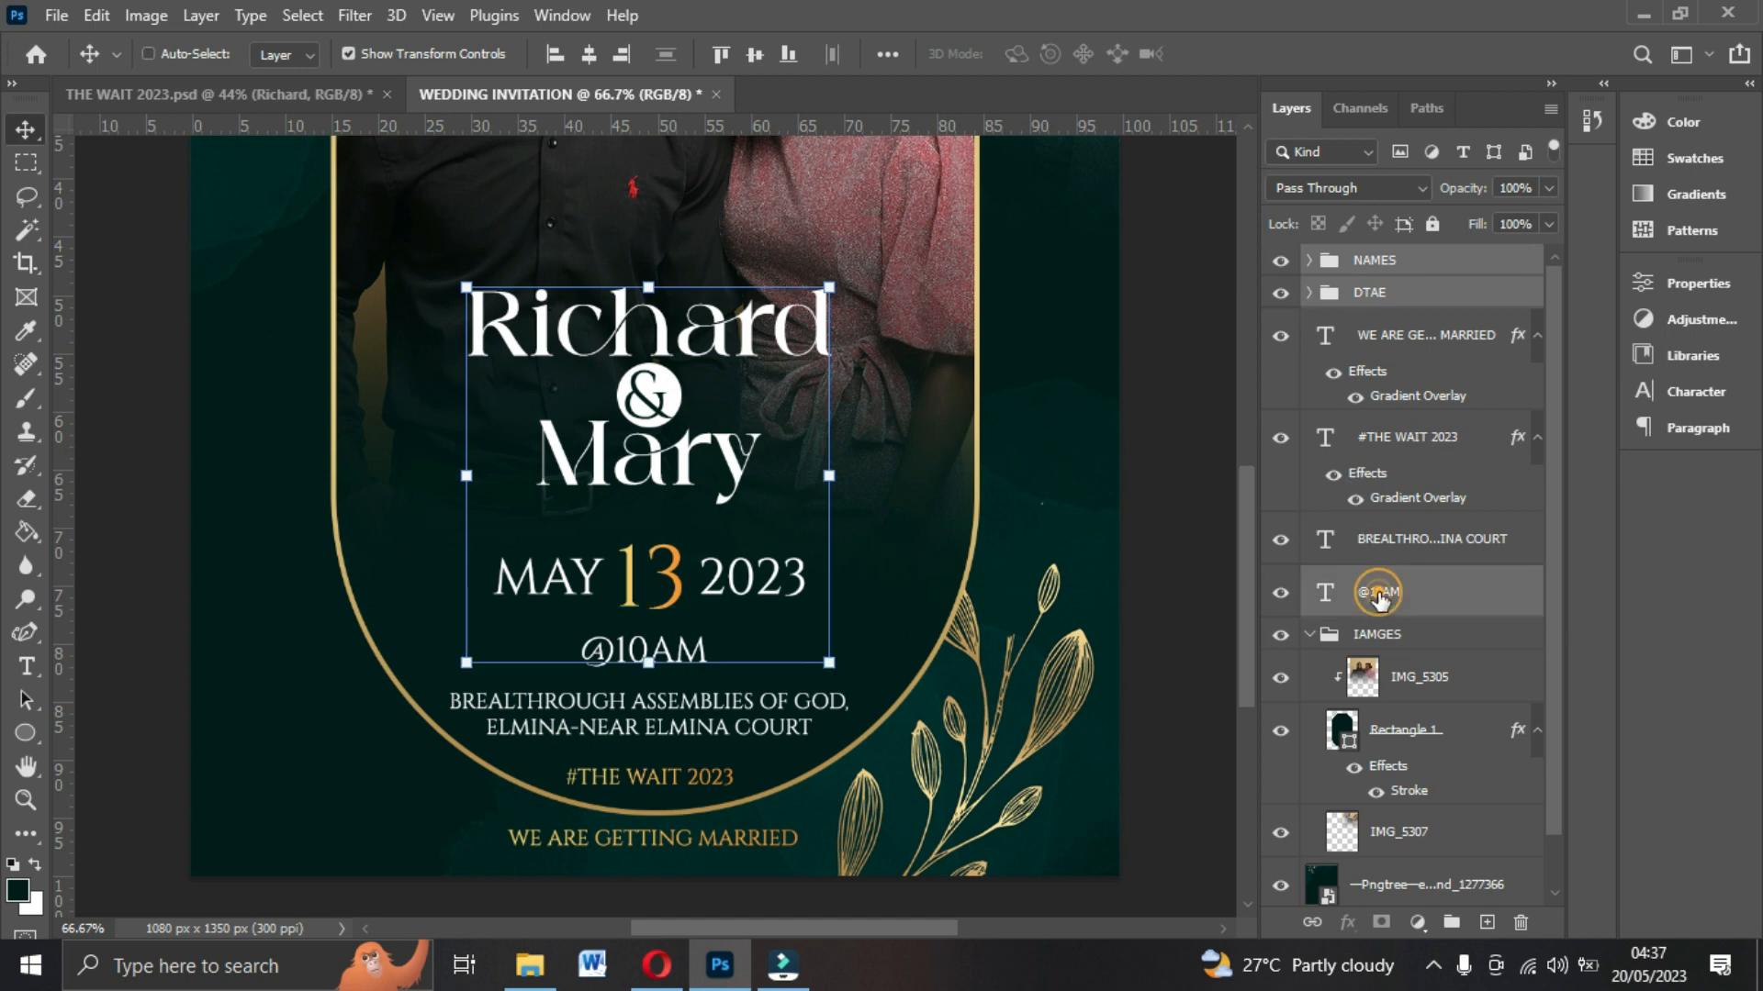
left_click(1387, 448, "ctrl")
left_click(1364, 334, "ctrl")
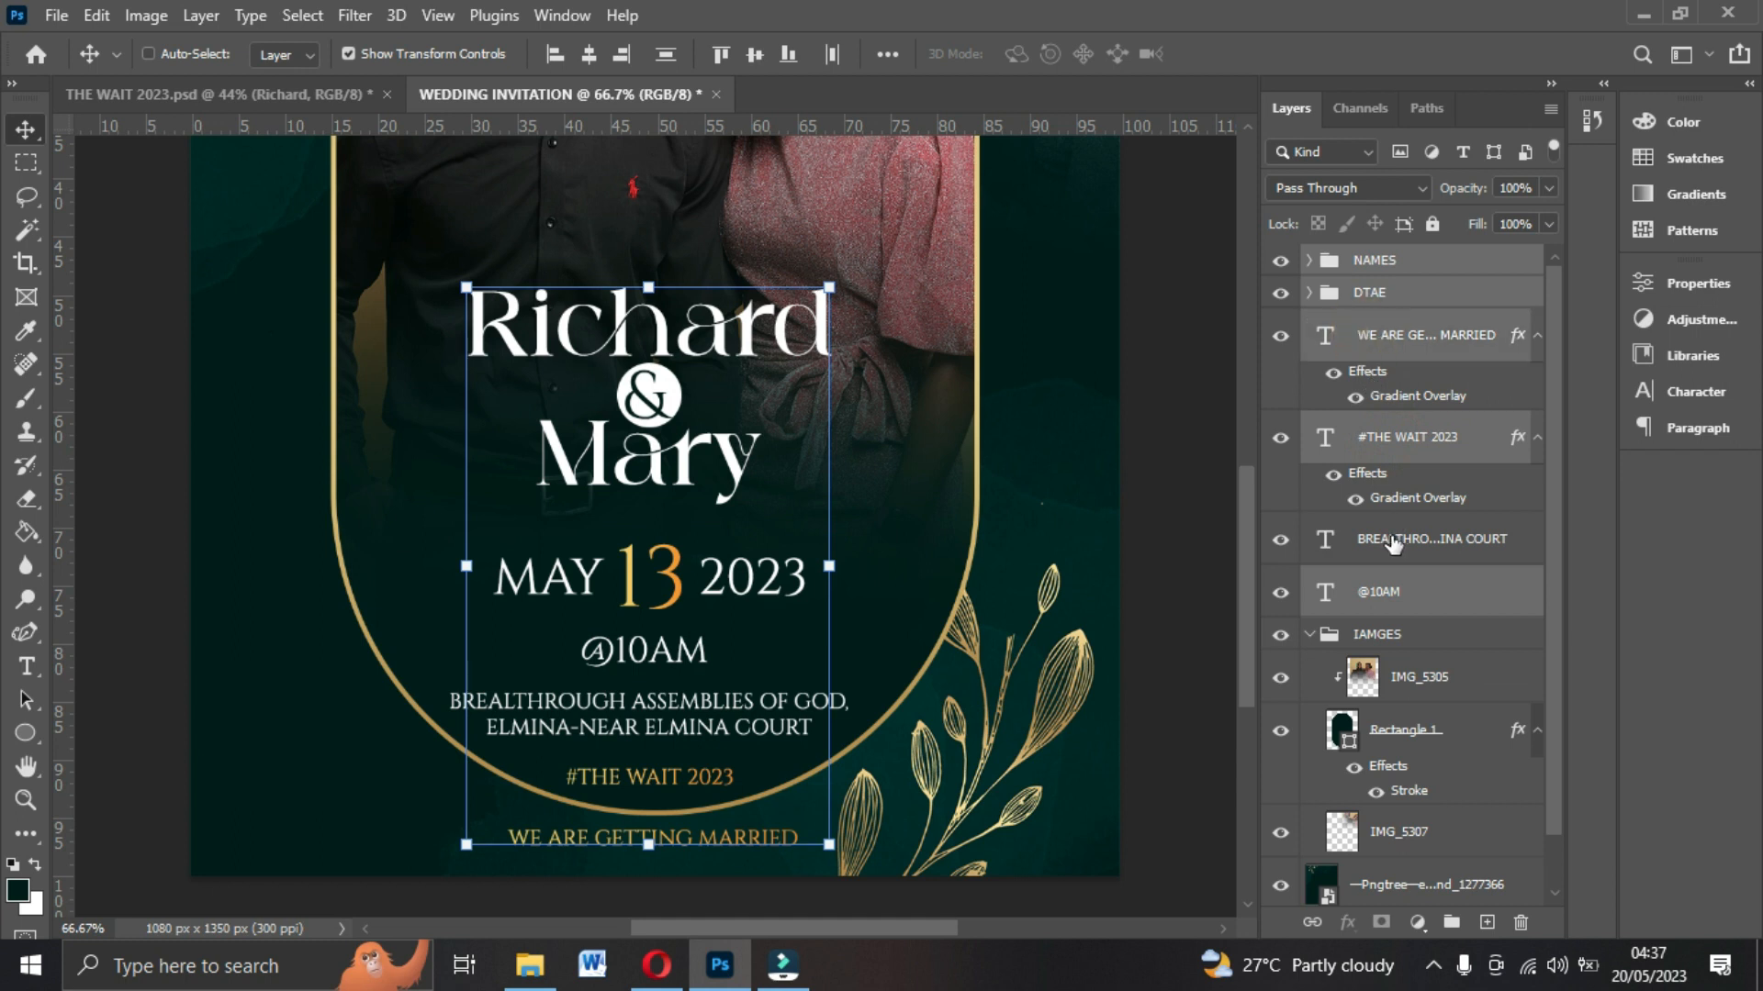
left_click(1394, 538, "ctrl")
left_click(588, 54)
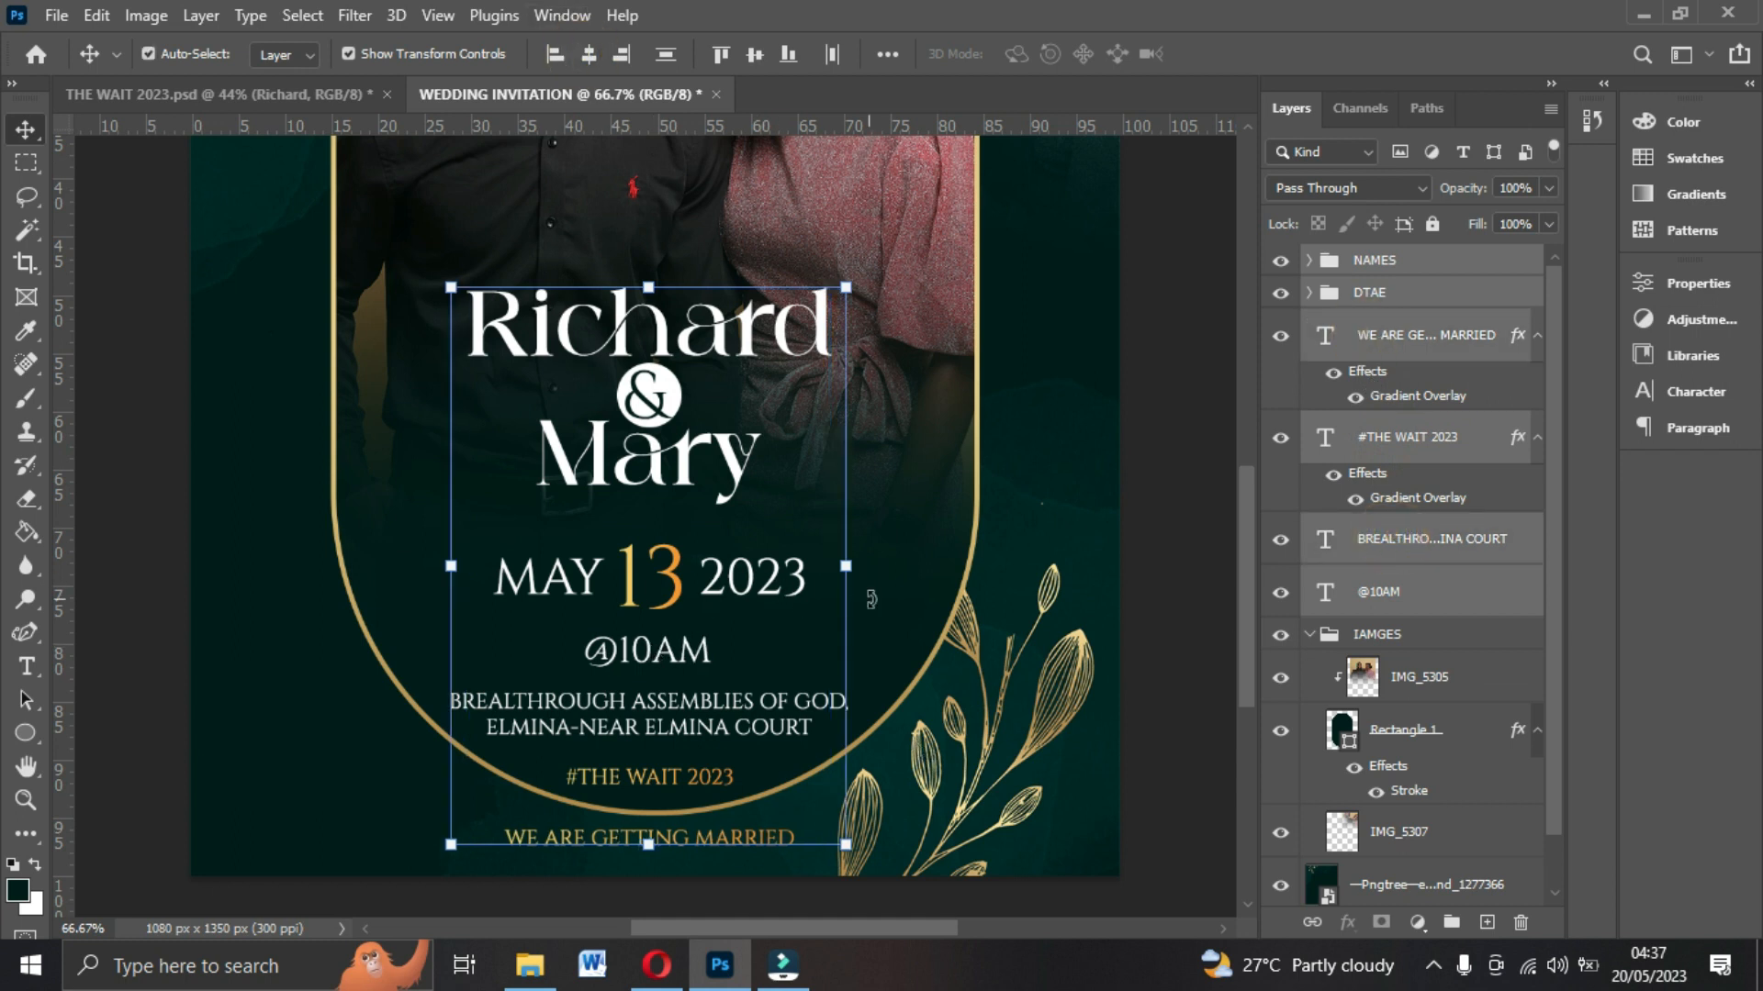
Select the whole canvas and center the selected text layers horizontally on it.
scroll(871, 600, "up", 4)
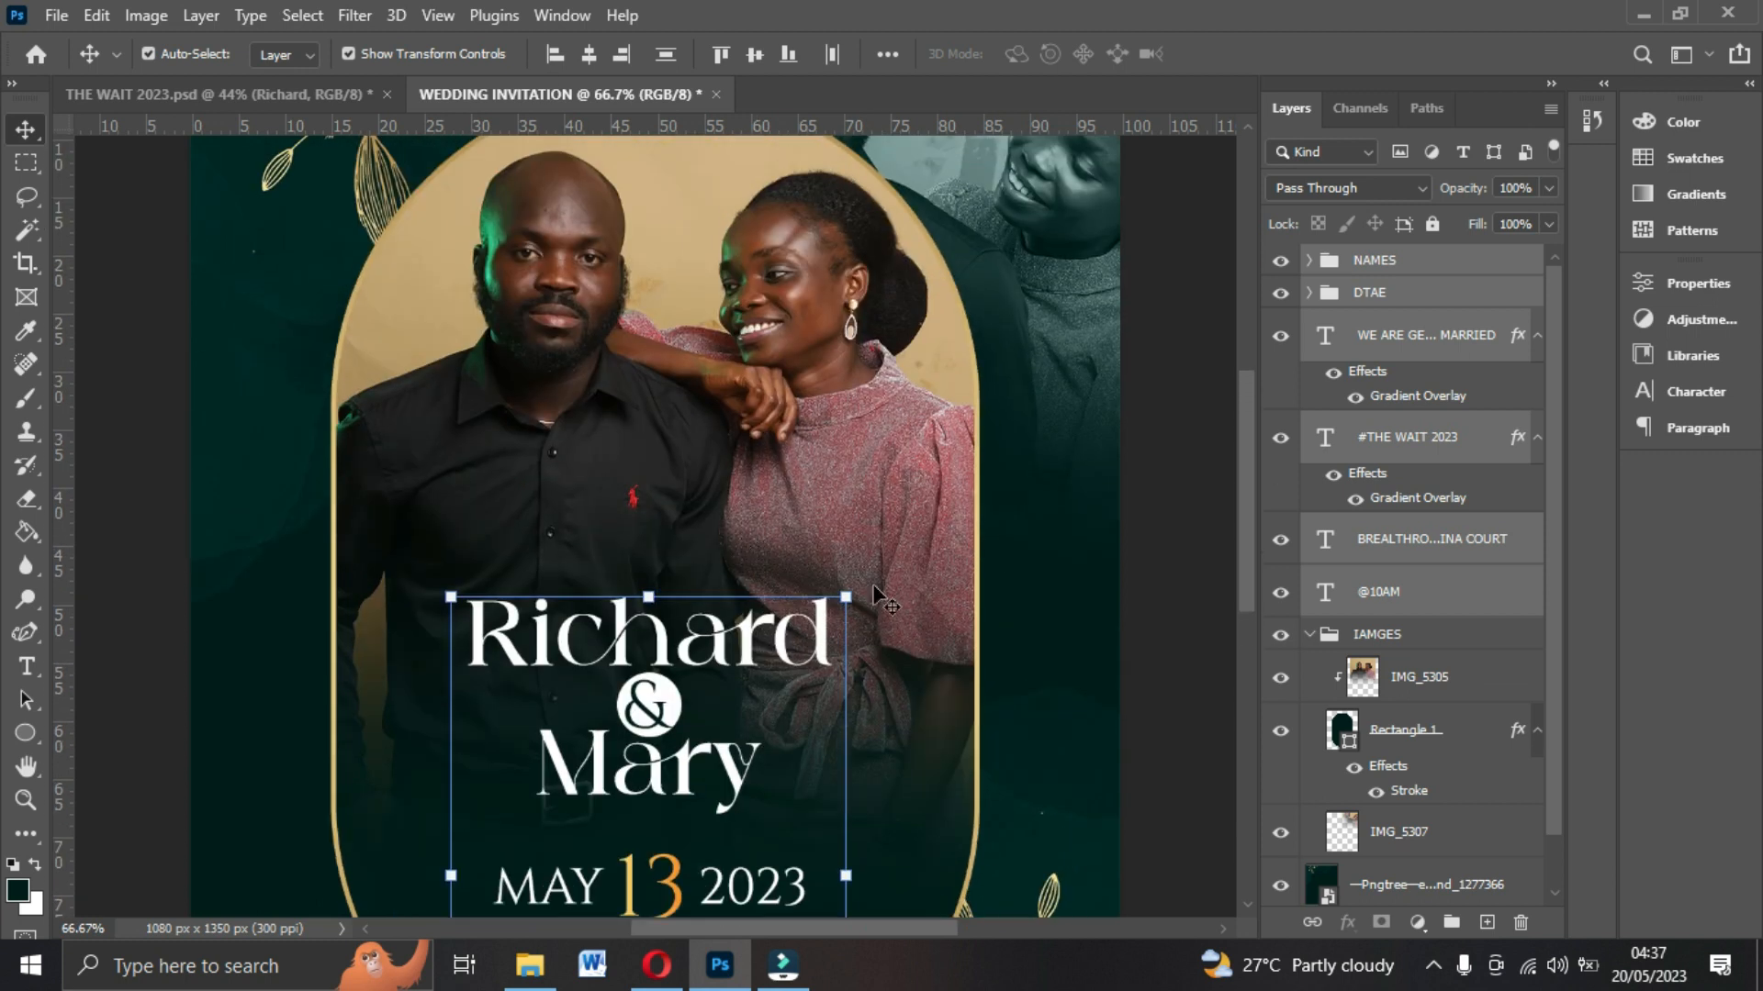
scroll(877, 600, "down", 5)
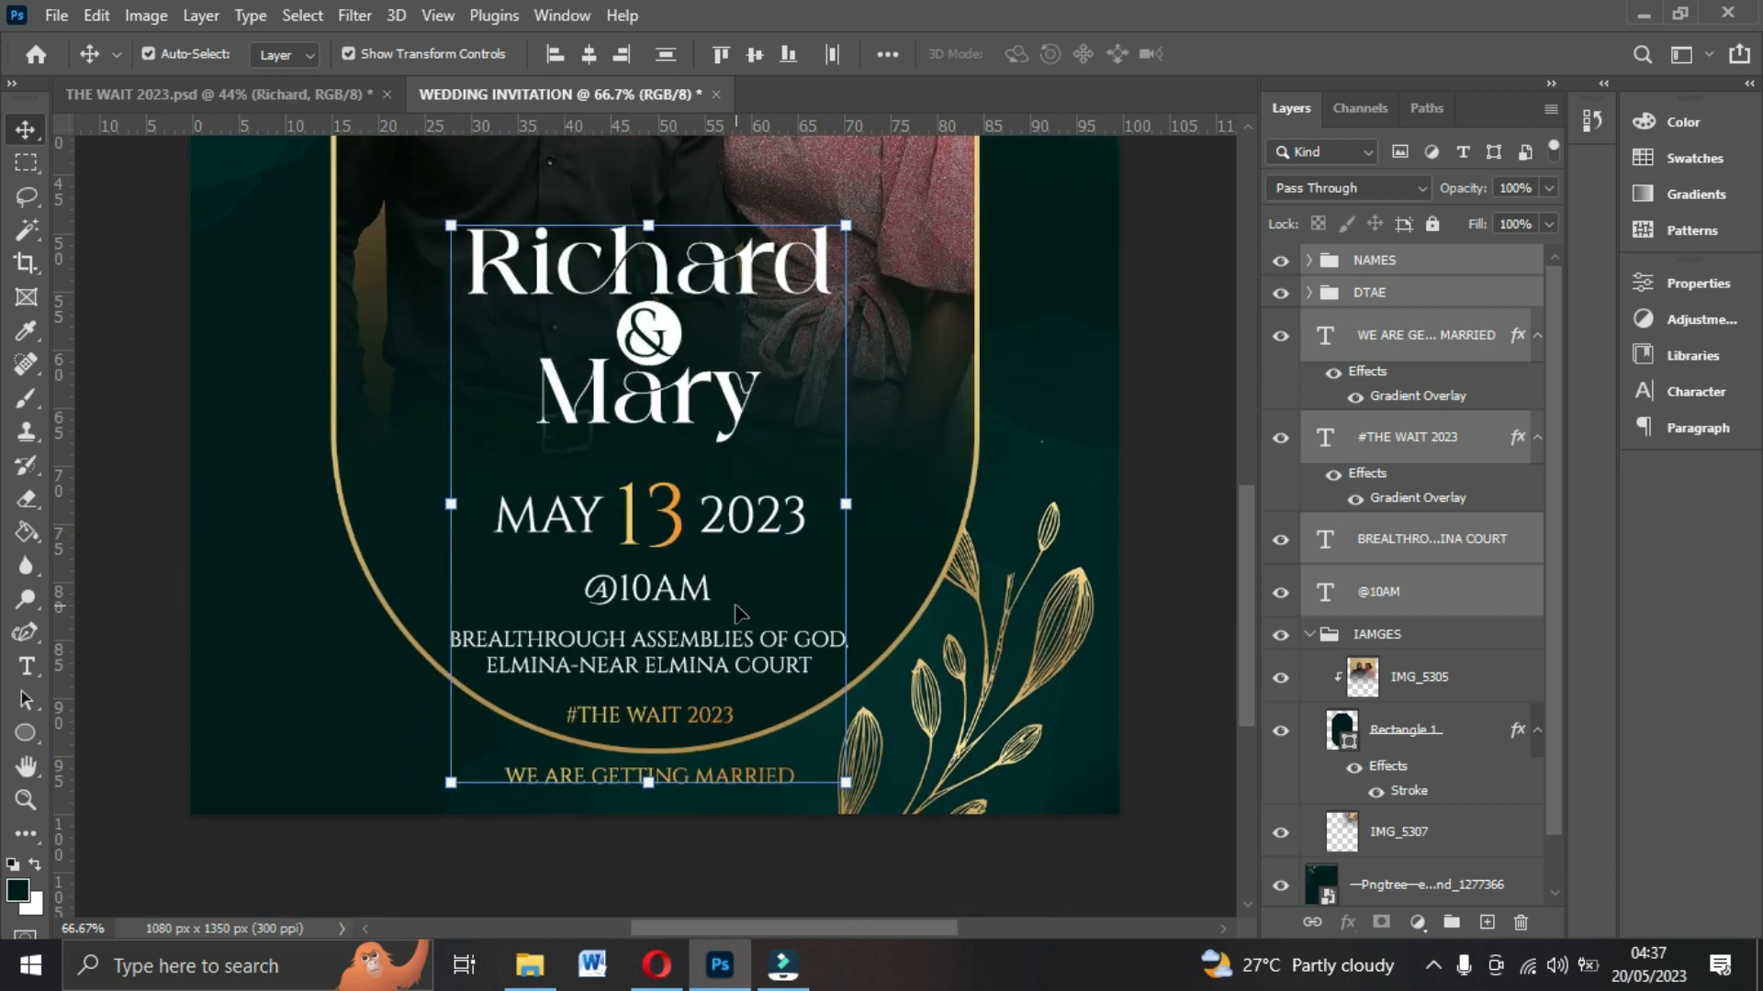
key("ctrl+a")
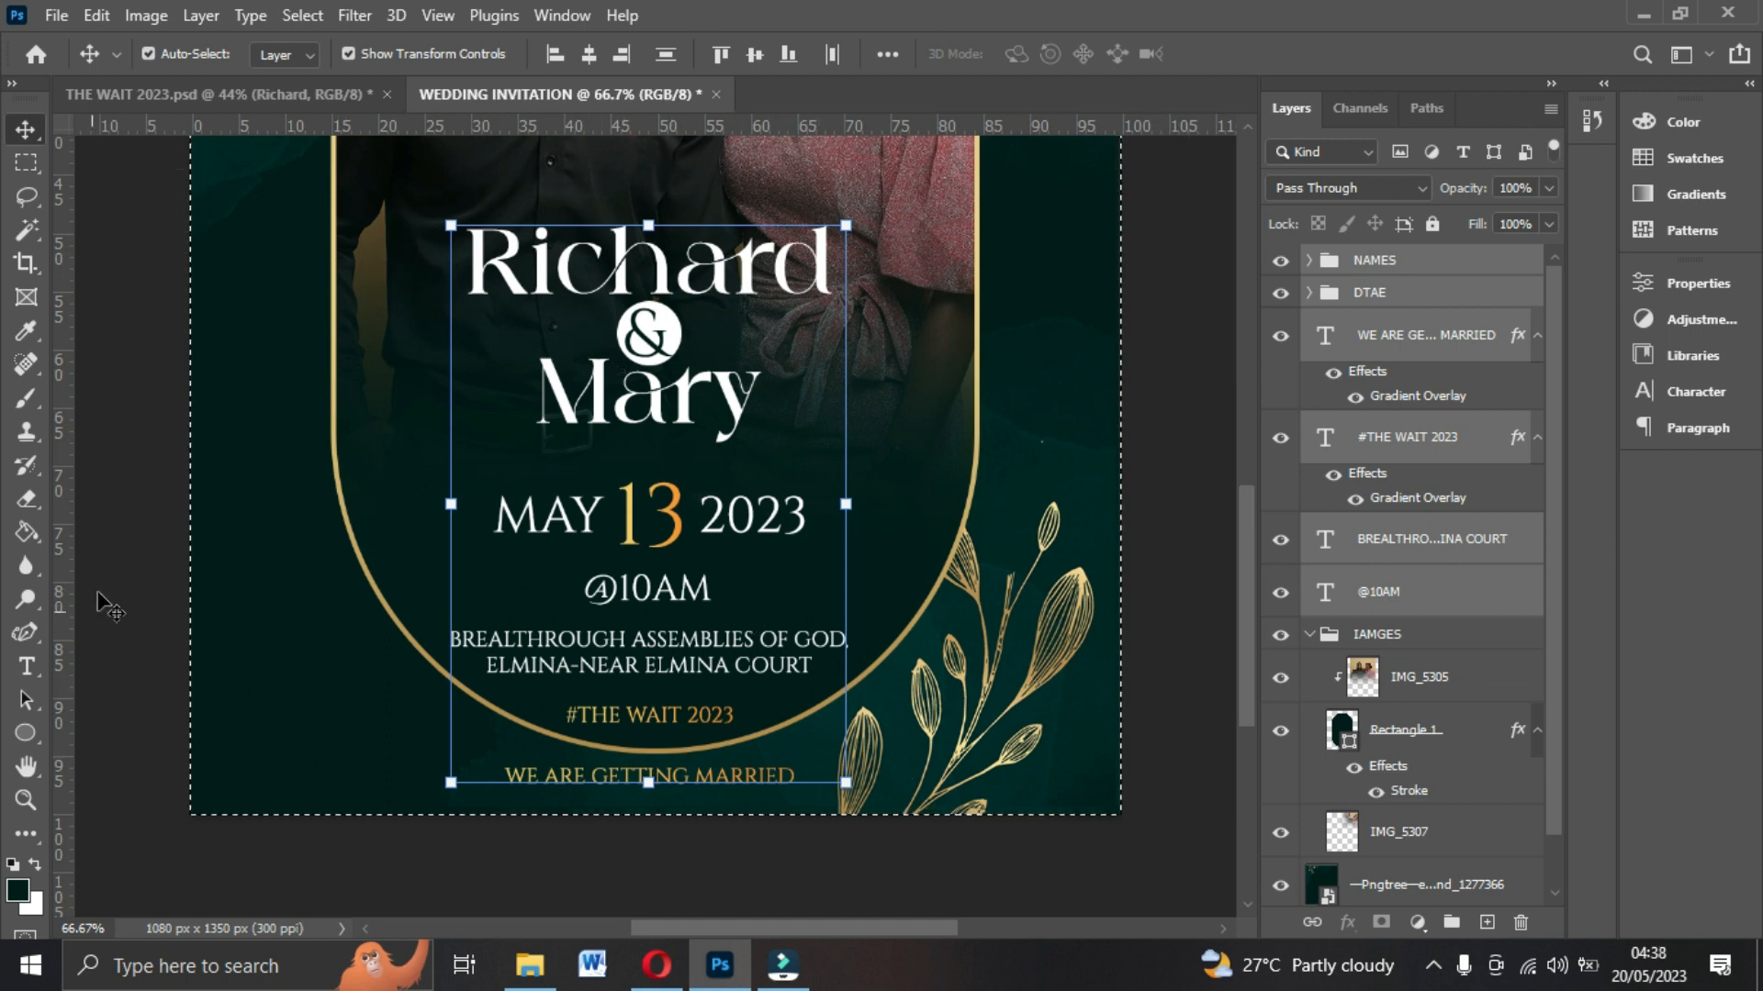
left_click(588, 53)
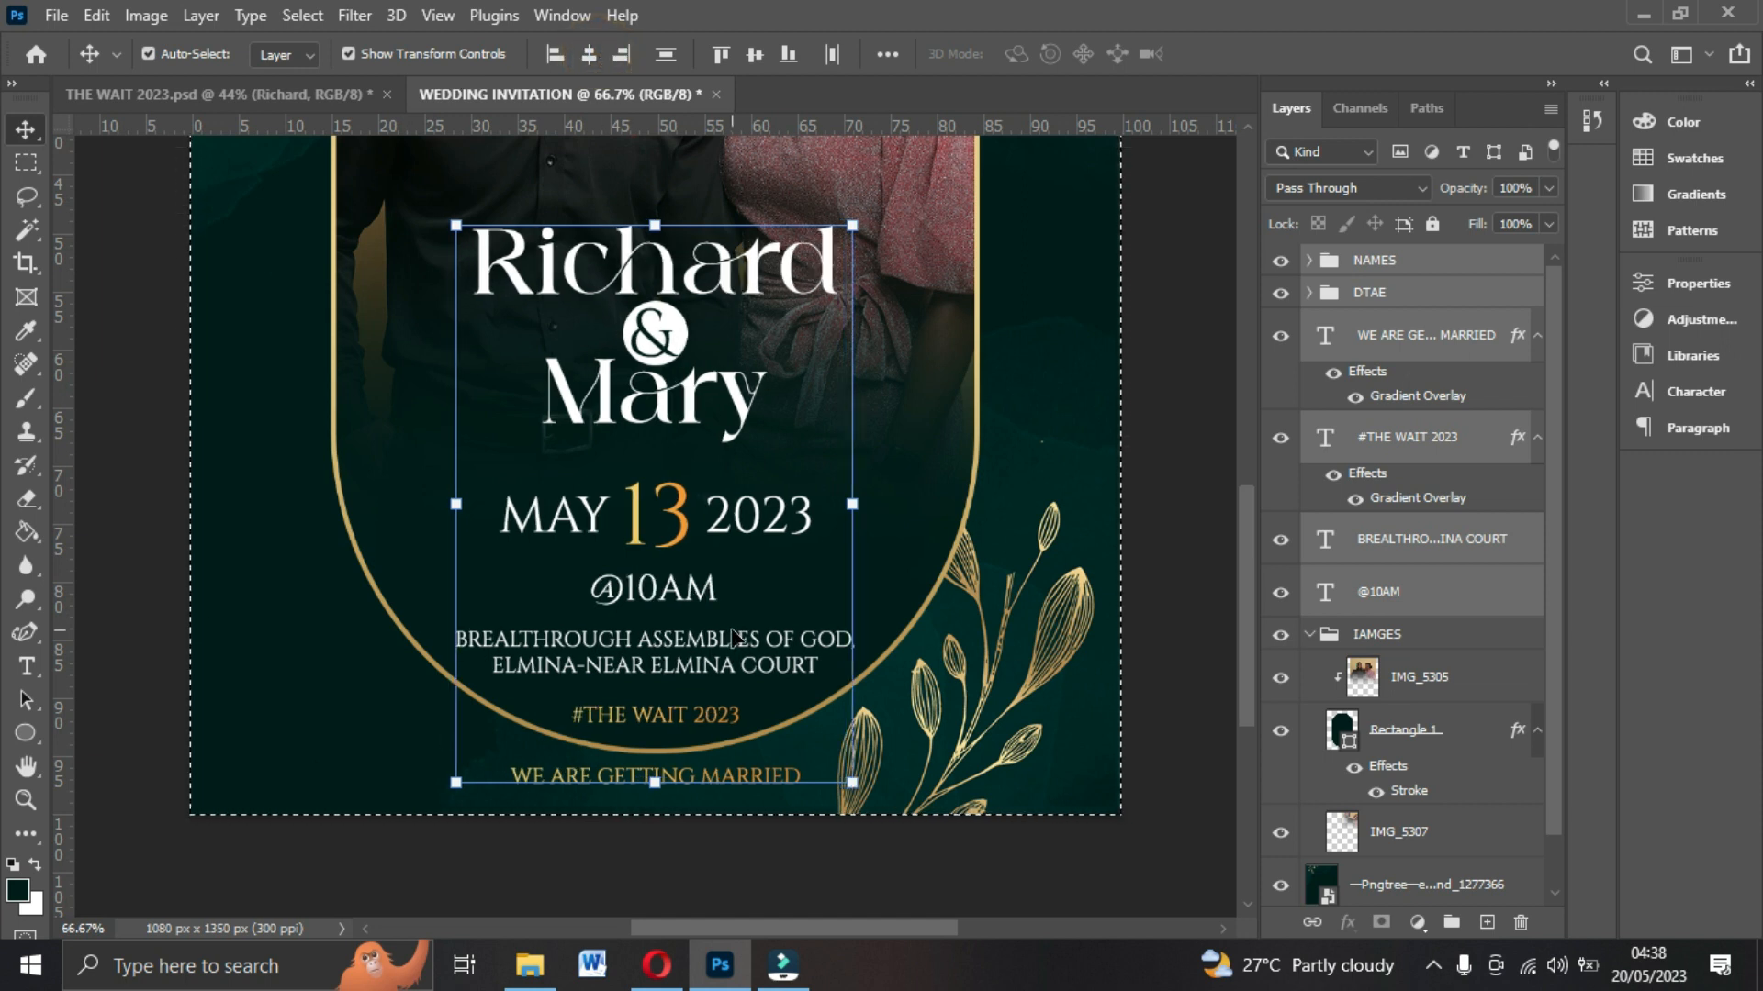
Nudge the NAMES group slightly downward toward the date line.
scroll(677, 597, "up", 1)
key("ctrl")
scroll(452, 737, "up", 1)
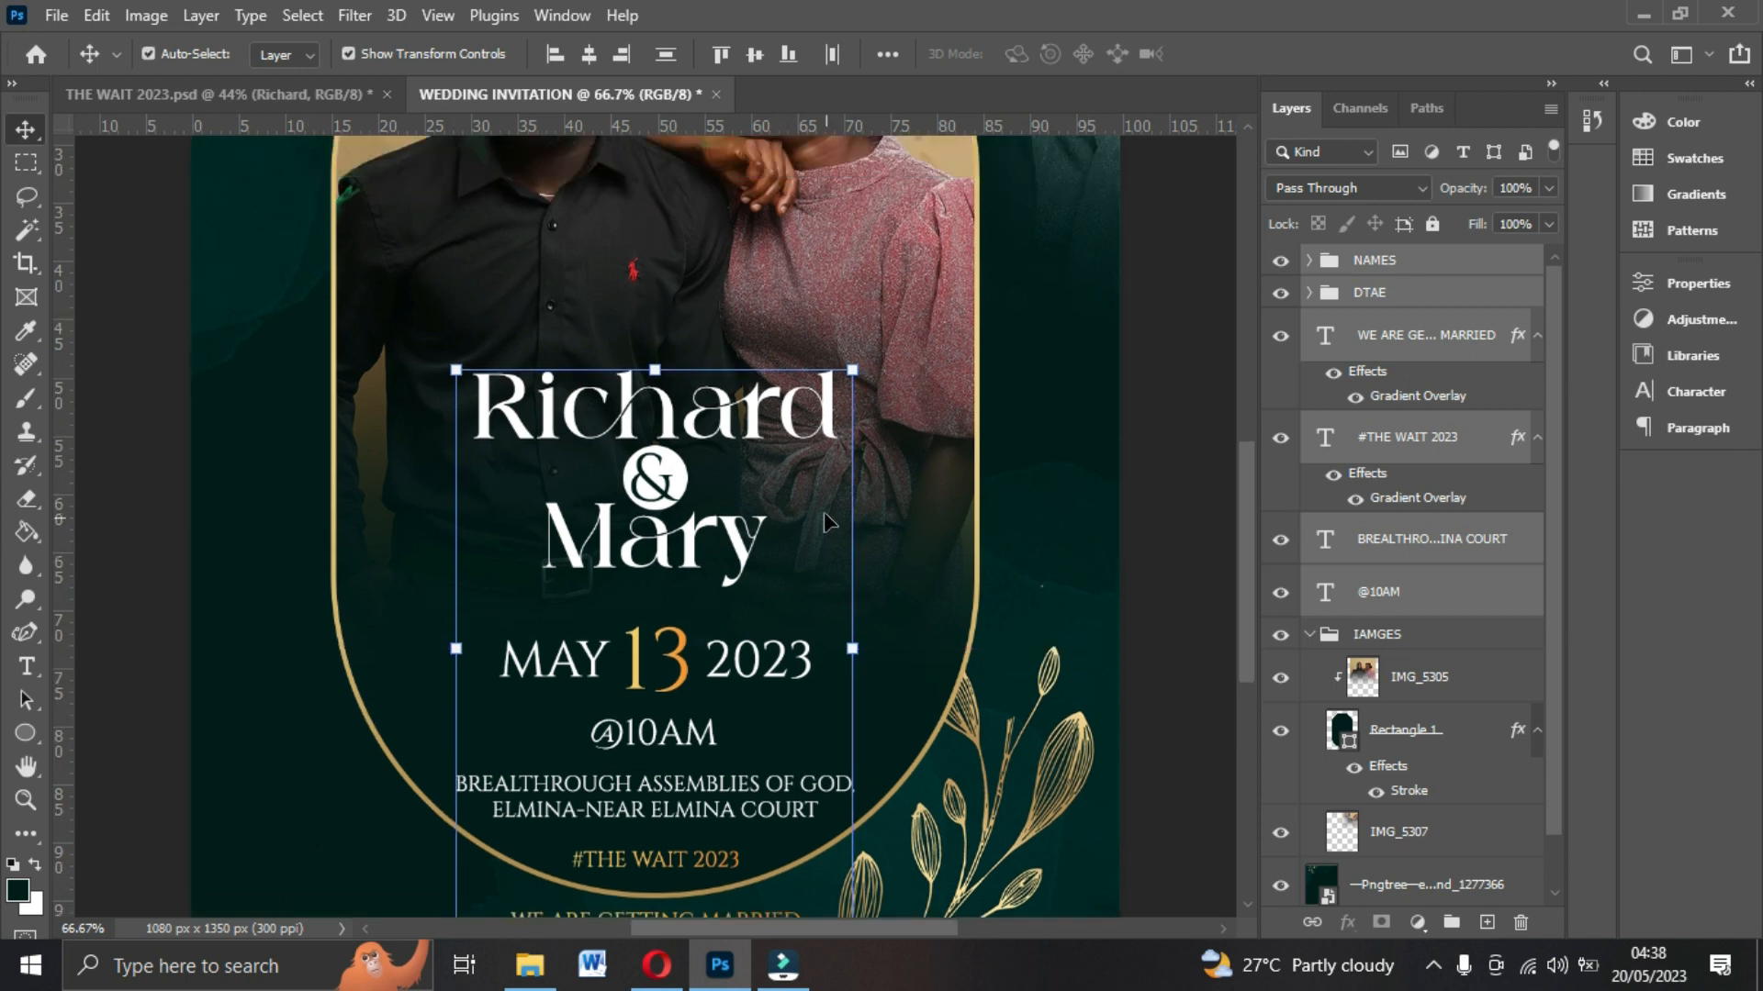
left_click(1190, 468)
left_click(1371, 264)
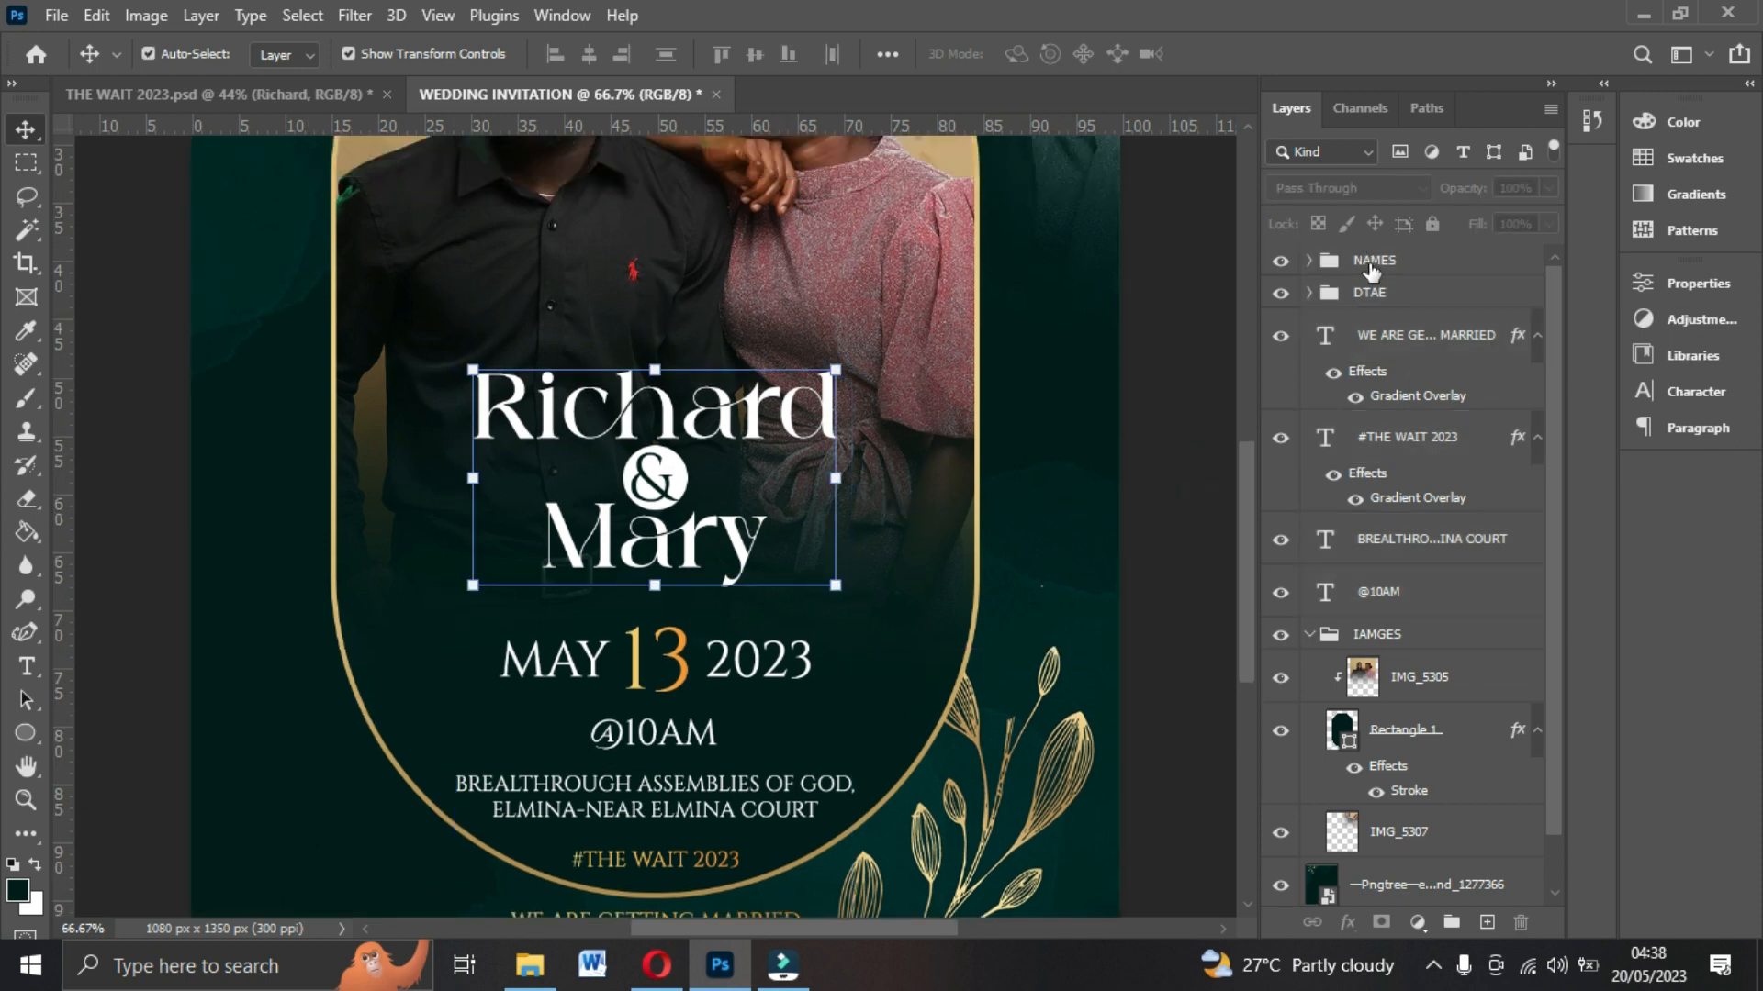
key("Down")
key("Down")
key("Down")
key("Down")
key("Down")
key("Down")
key("Down")
key("Down")
key("Down")
key("Down")
key("Down")
key("Down")
key("Down")
key("Down")
key("Down")
key("Down")
key("Down")
key("Down")
key("Down")
key("Down")
key("Down")
key("Down")
key("Down")
key("Down")
key("Down")
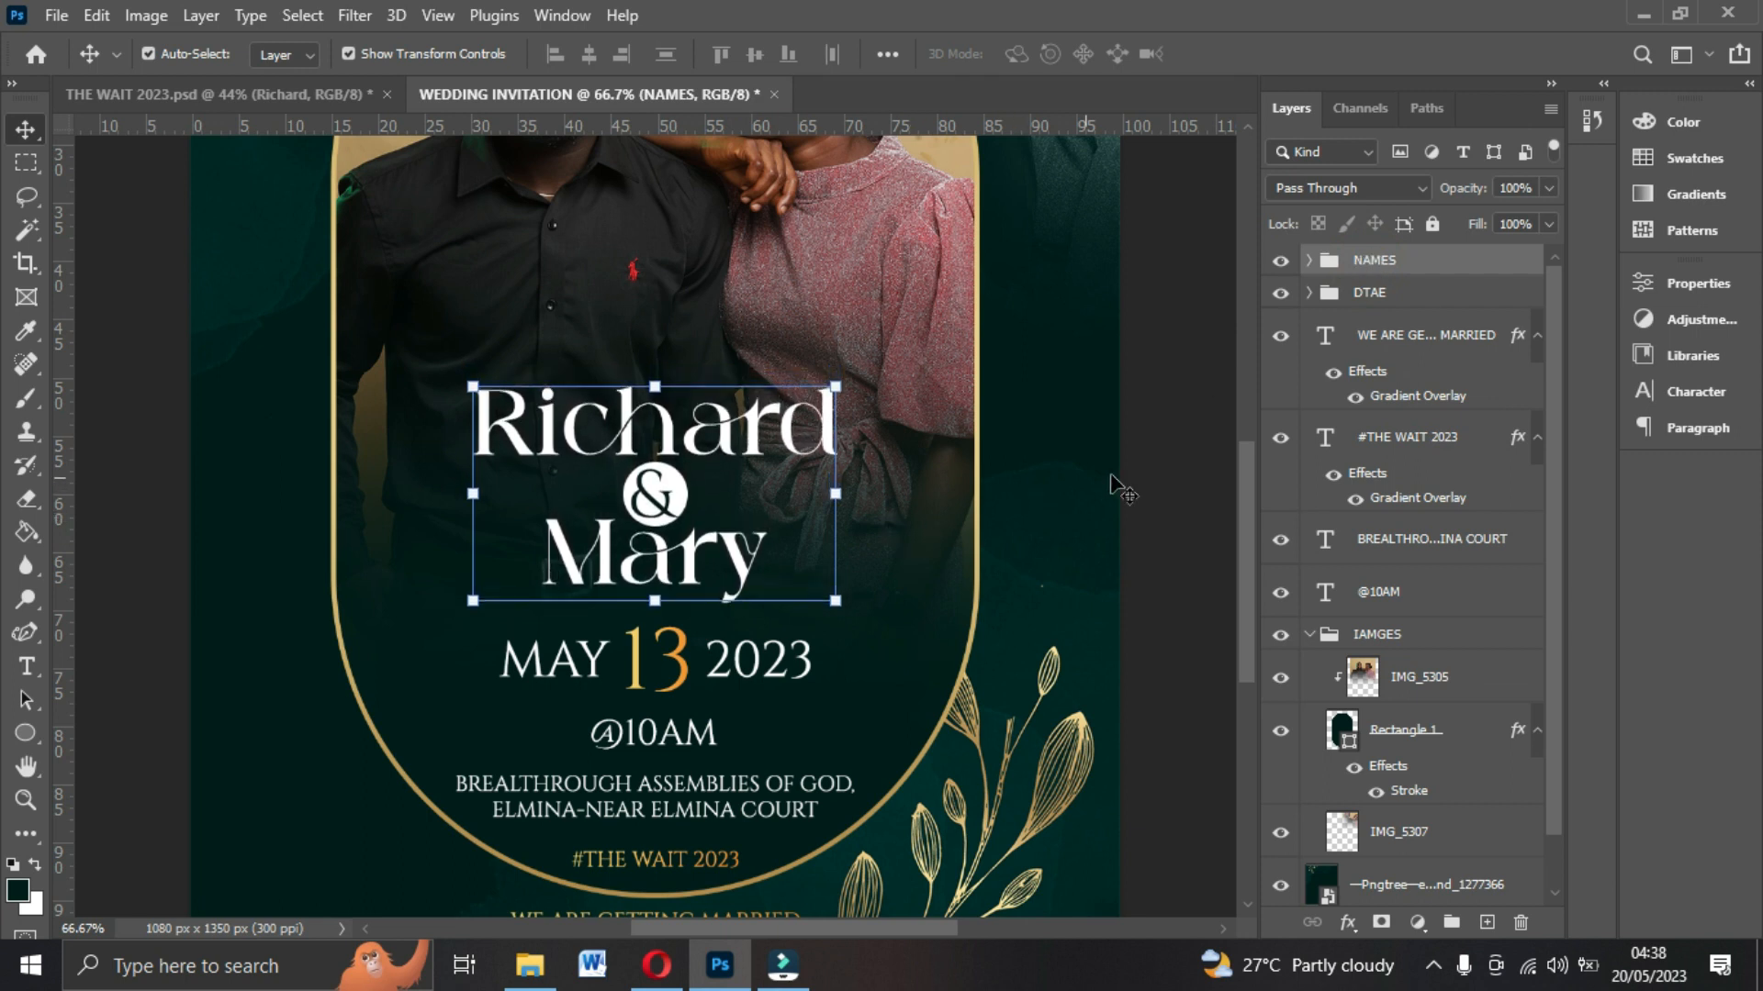
left_click(1135, 470)
Fit the flyer on screen and review the overall layout.
scroll(1137, 475, "down", 3)
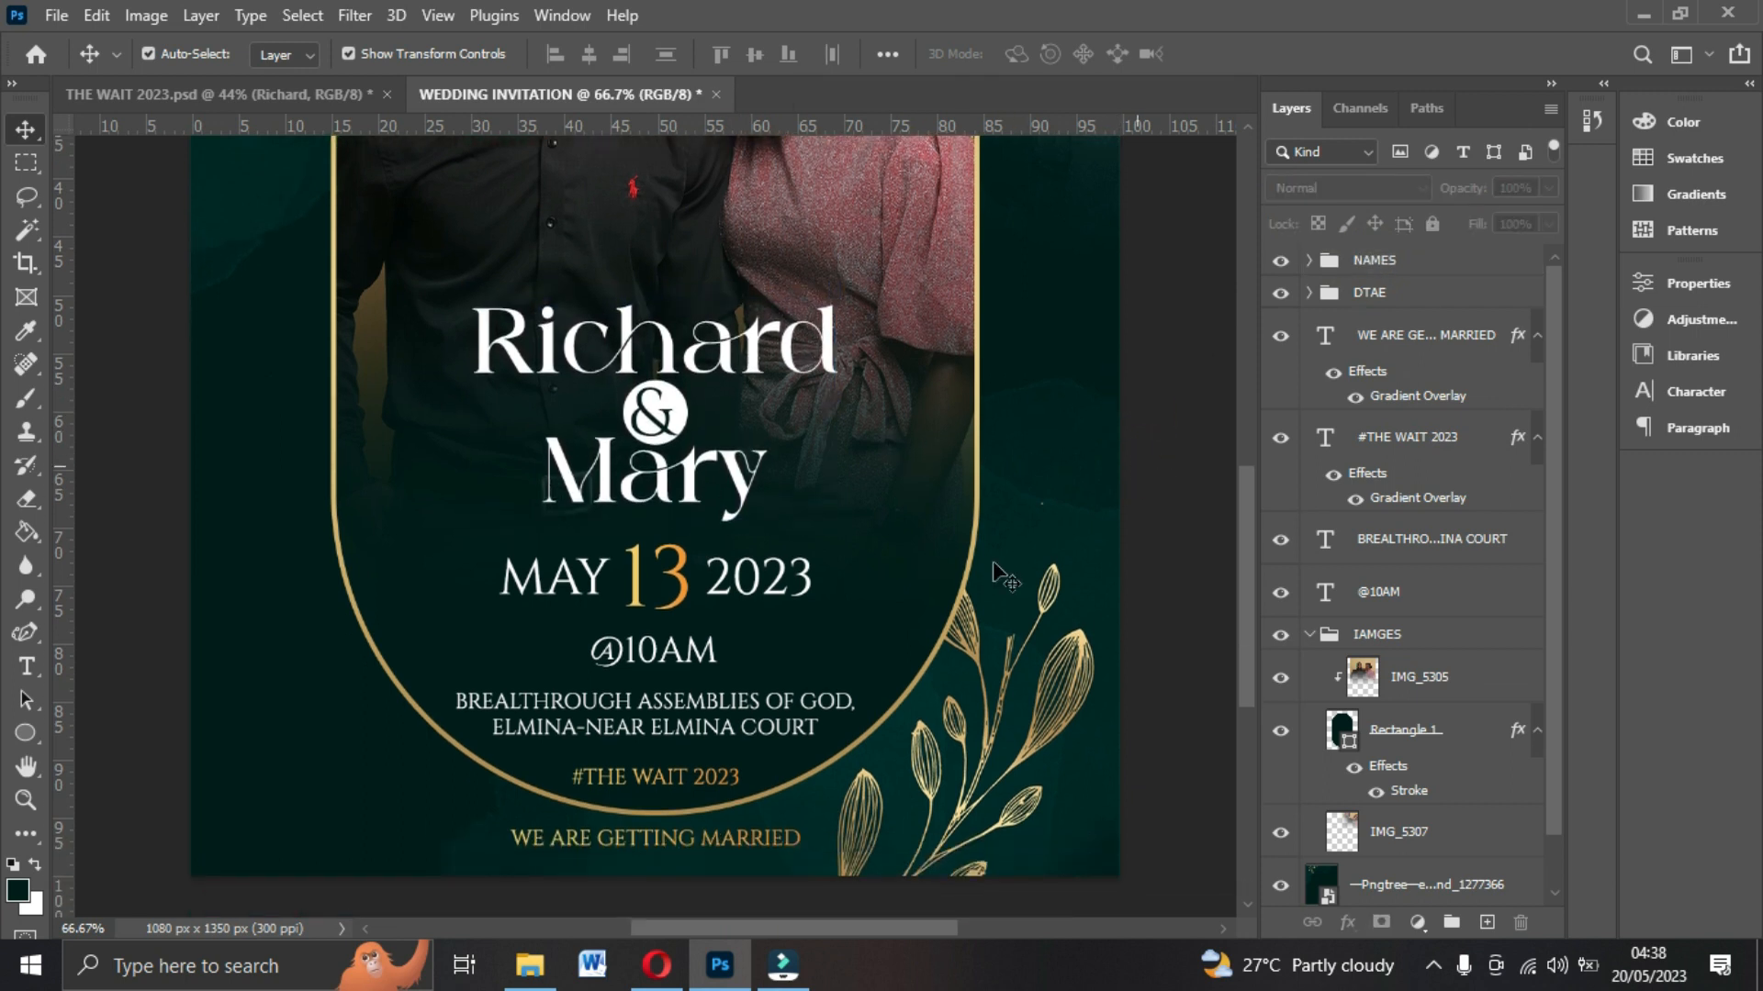
left_click(659, 735)
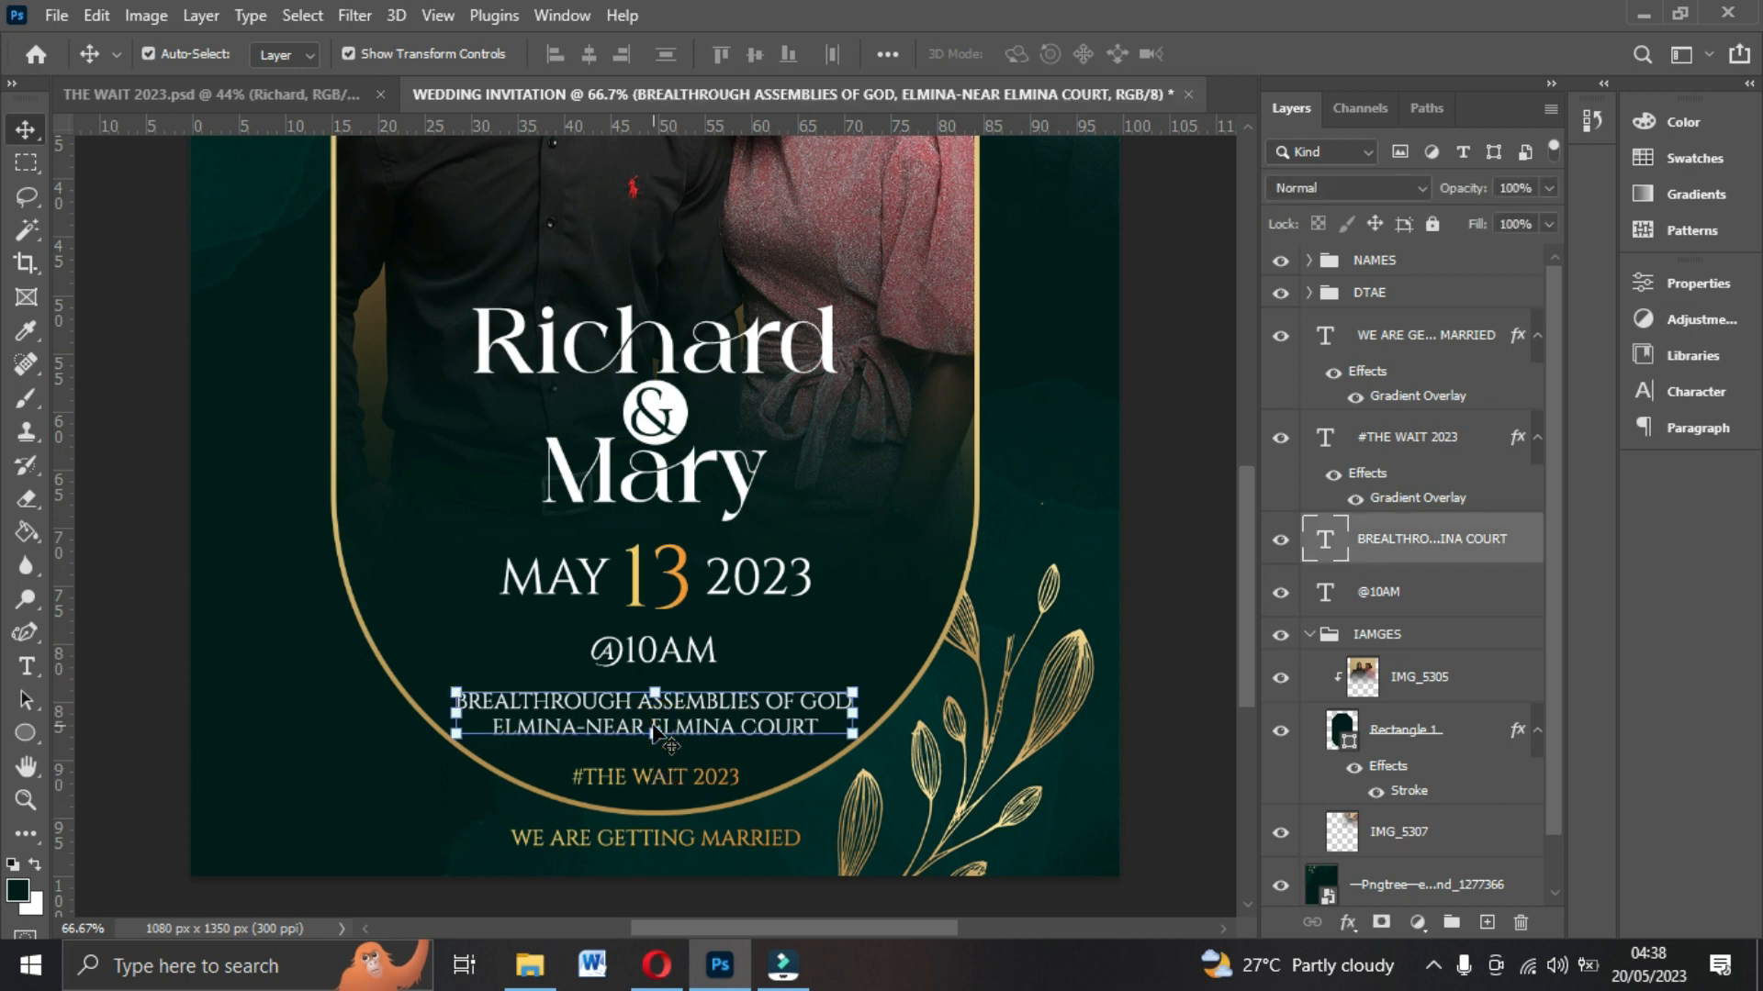
left_click(1129, 600)
key("ctrl+0")
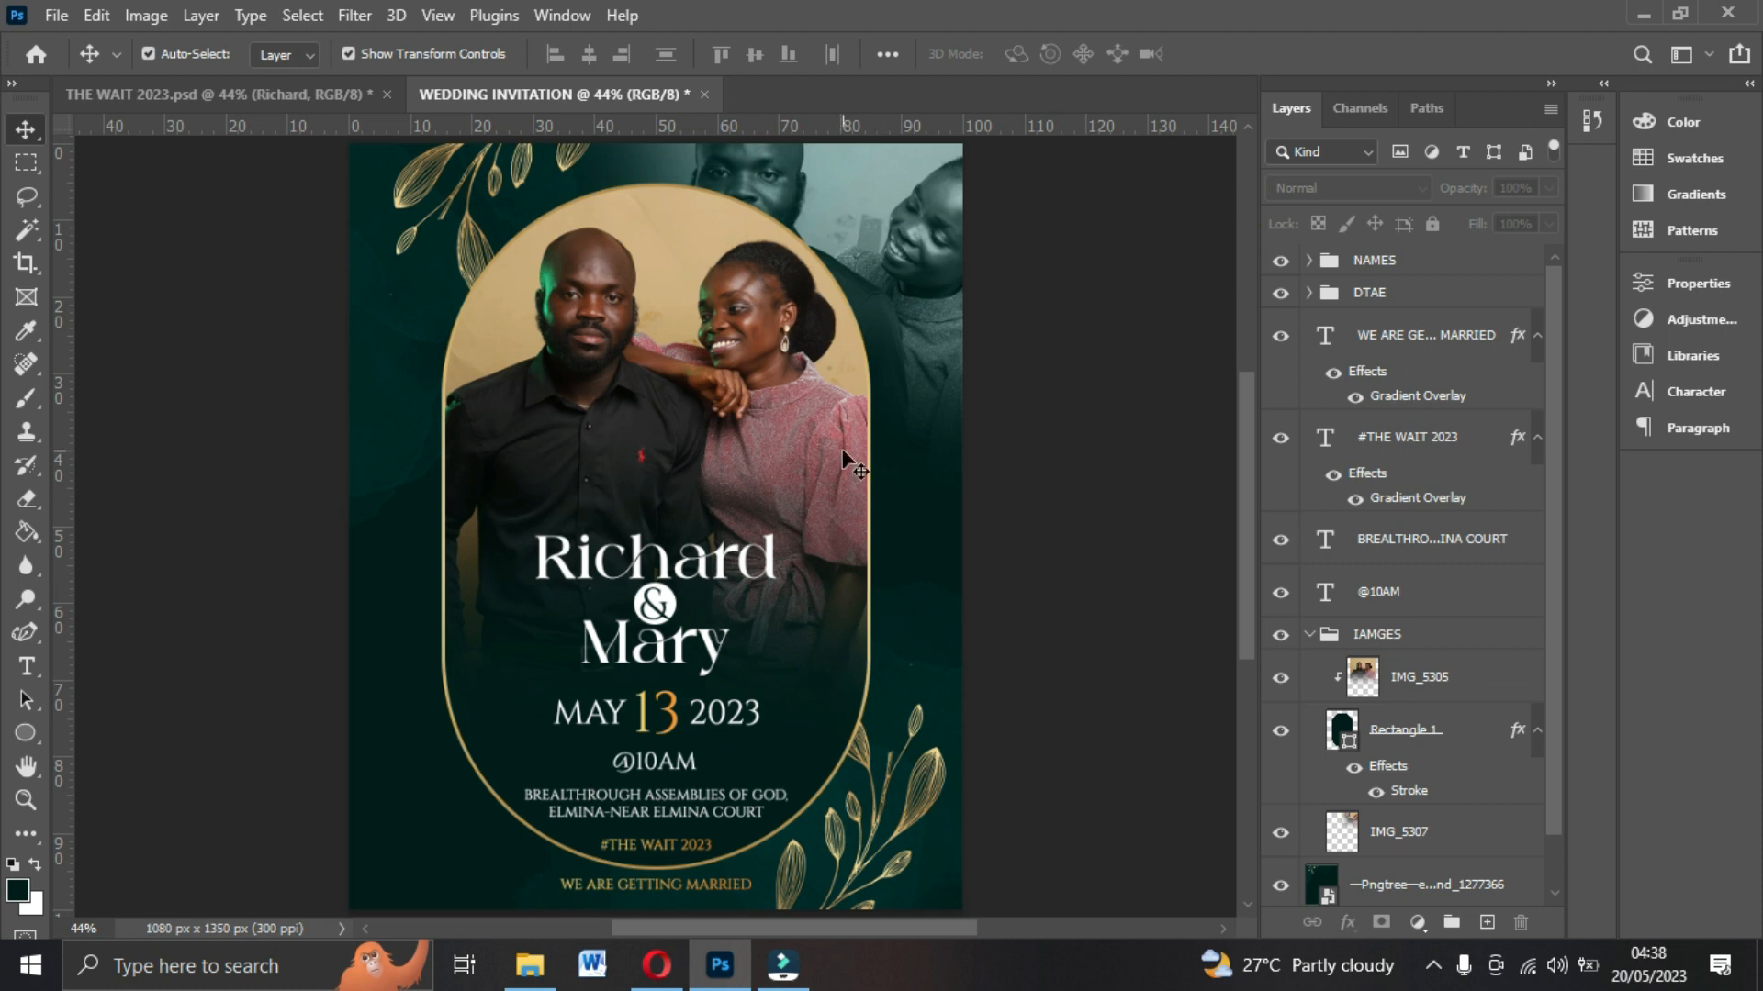
scroll(872, 642, "down", 2)
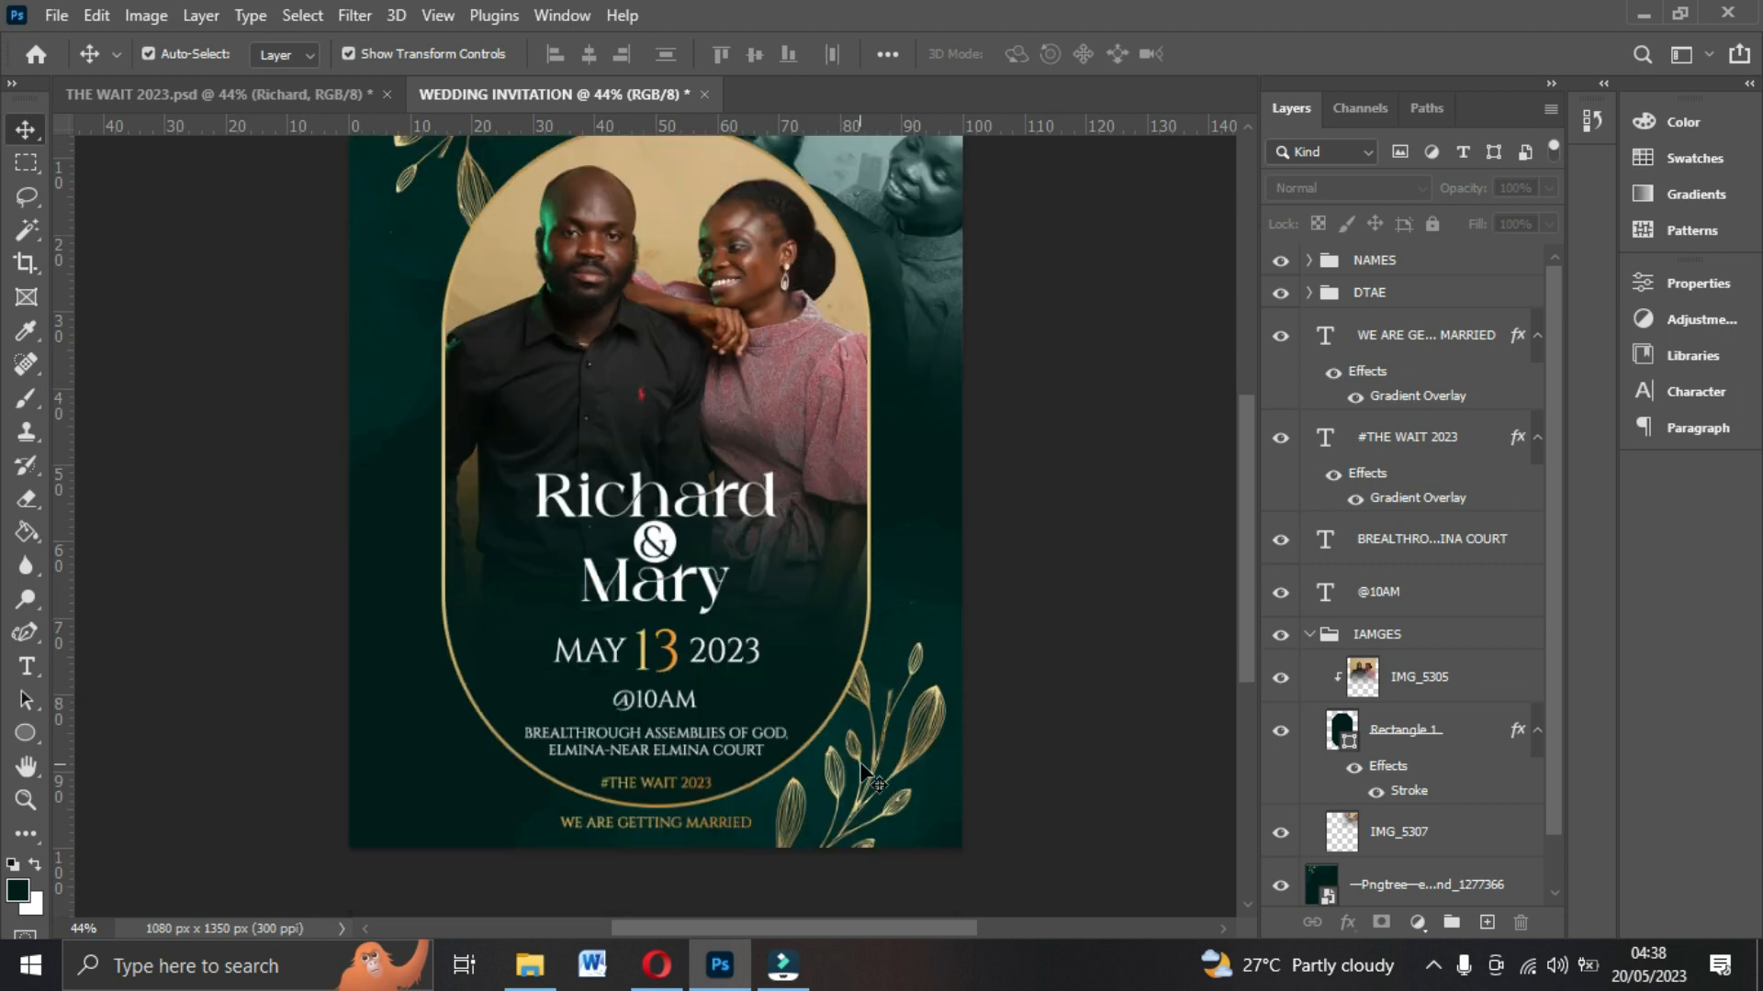
left_click(861, 765)
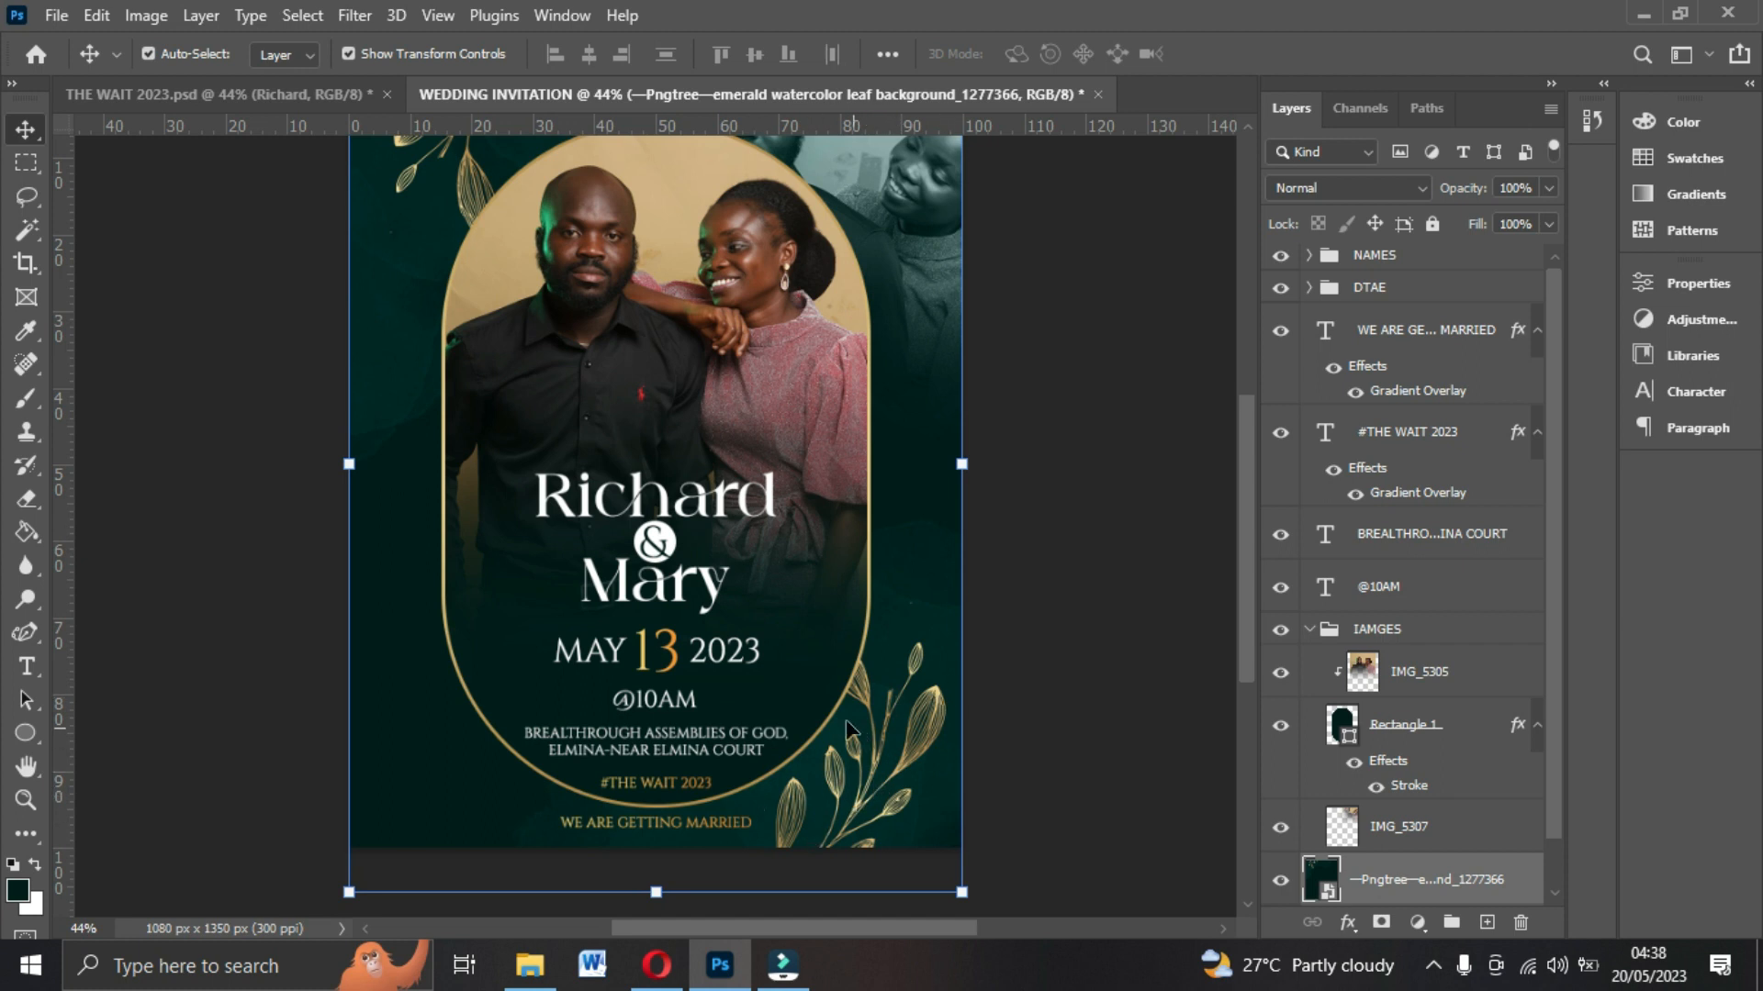
scroll(707, 462, "up", 1)
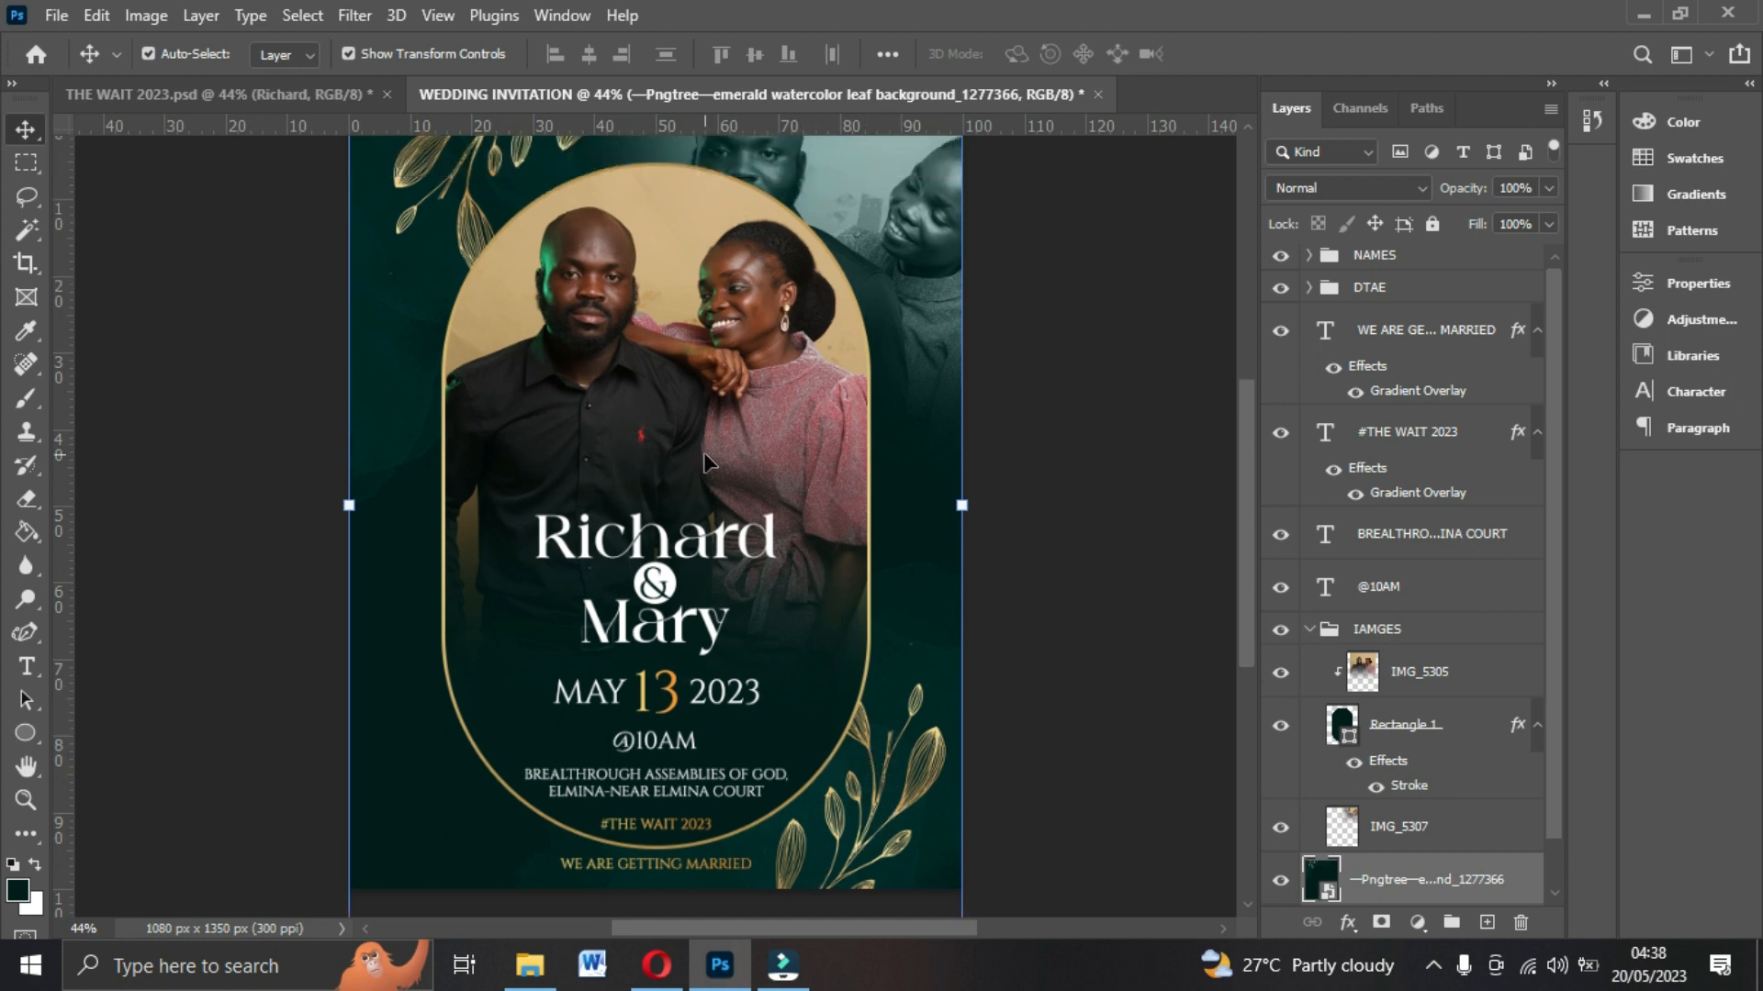
Switch to THE WAIT 2023 reference file, inspect how its leaf overlay copy is layered, and return to the invitation.
left_click(207, 97)
scroll(643, 367, "down", 2)
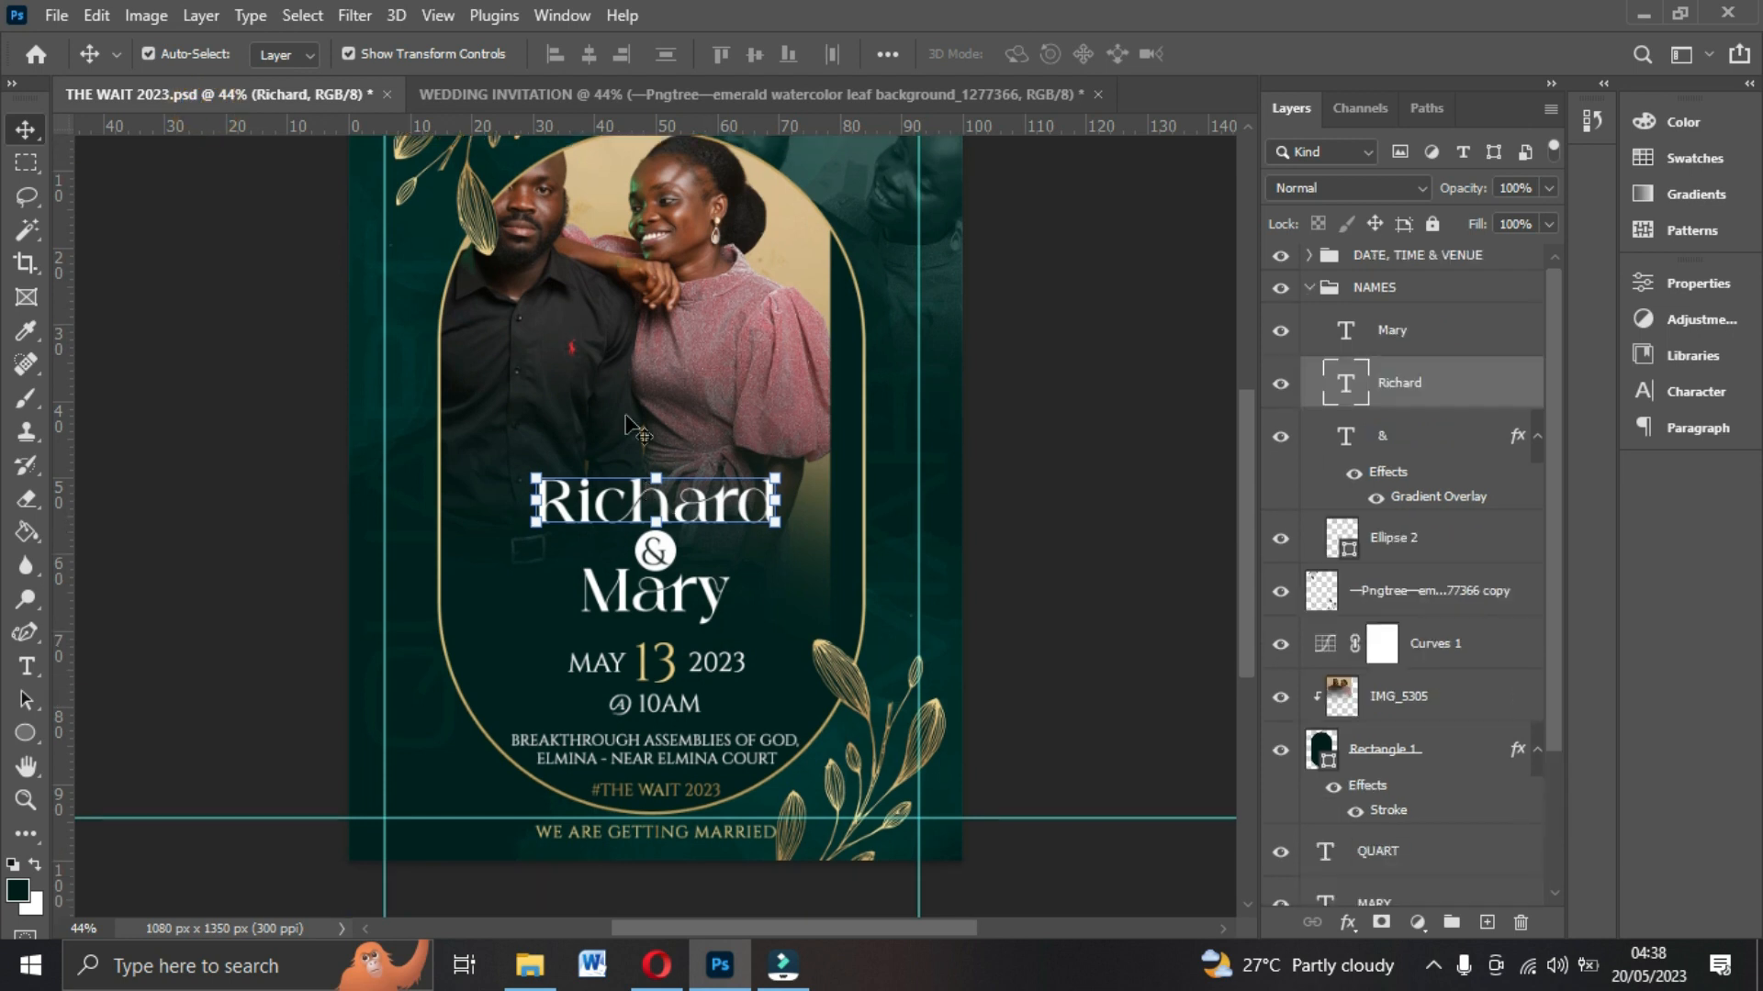
mouse_move(716, 353)
left_mouse_down()
mouse_move(705, 339)
mouse_move(745, 373)
mouse_move(699, 349)
left_mouse_up()
scroll(720, 612, "down", 1)
left_click(1026, 543)
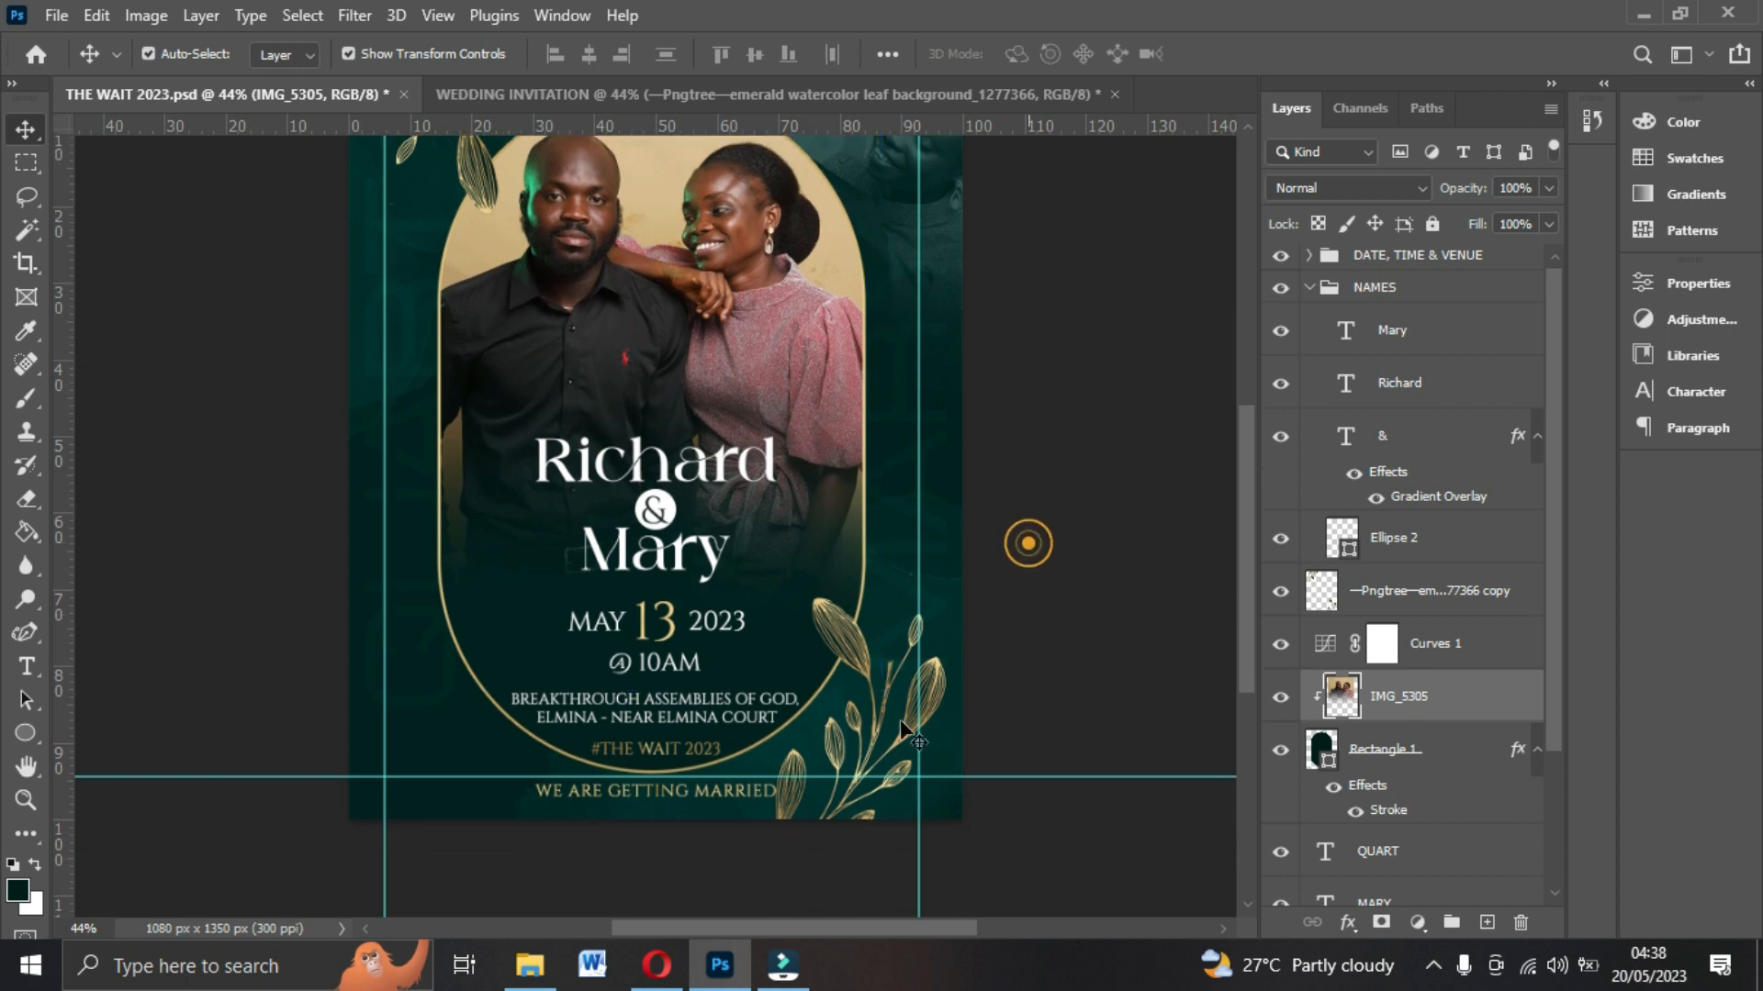
left_click(866, 692)
left_click(872, 695)
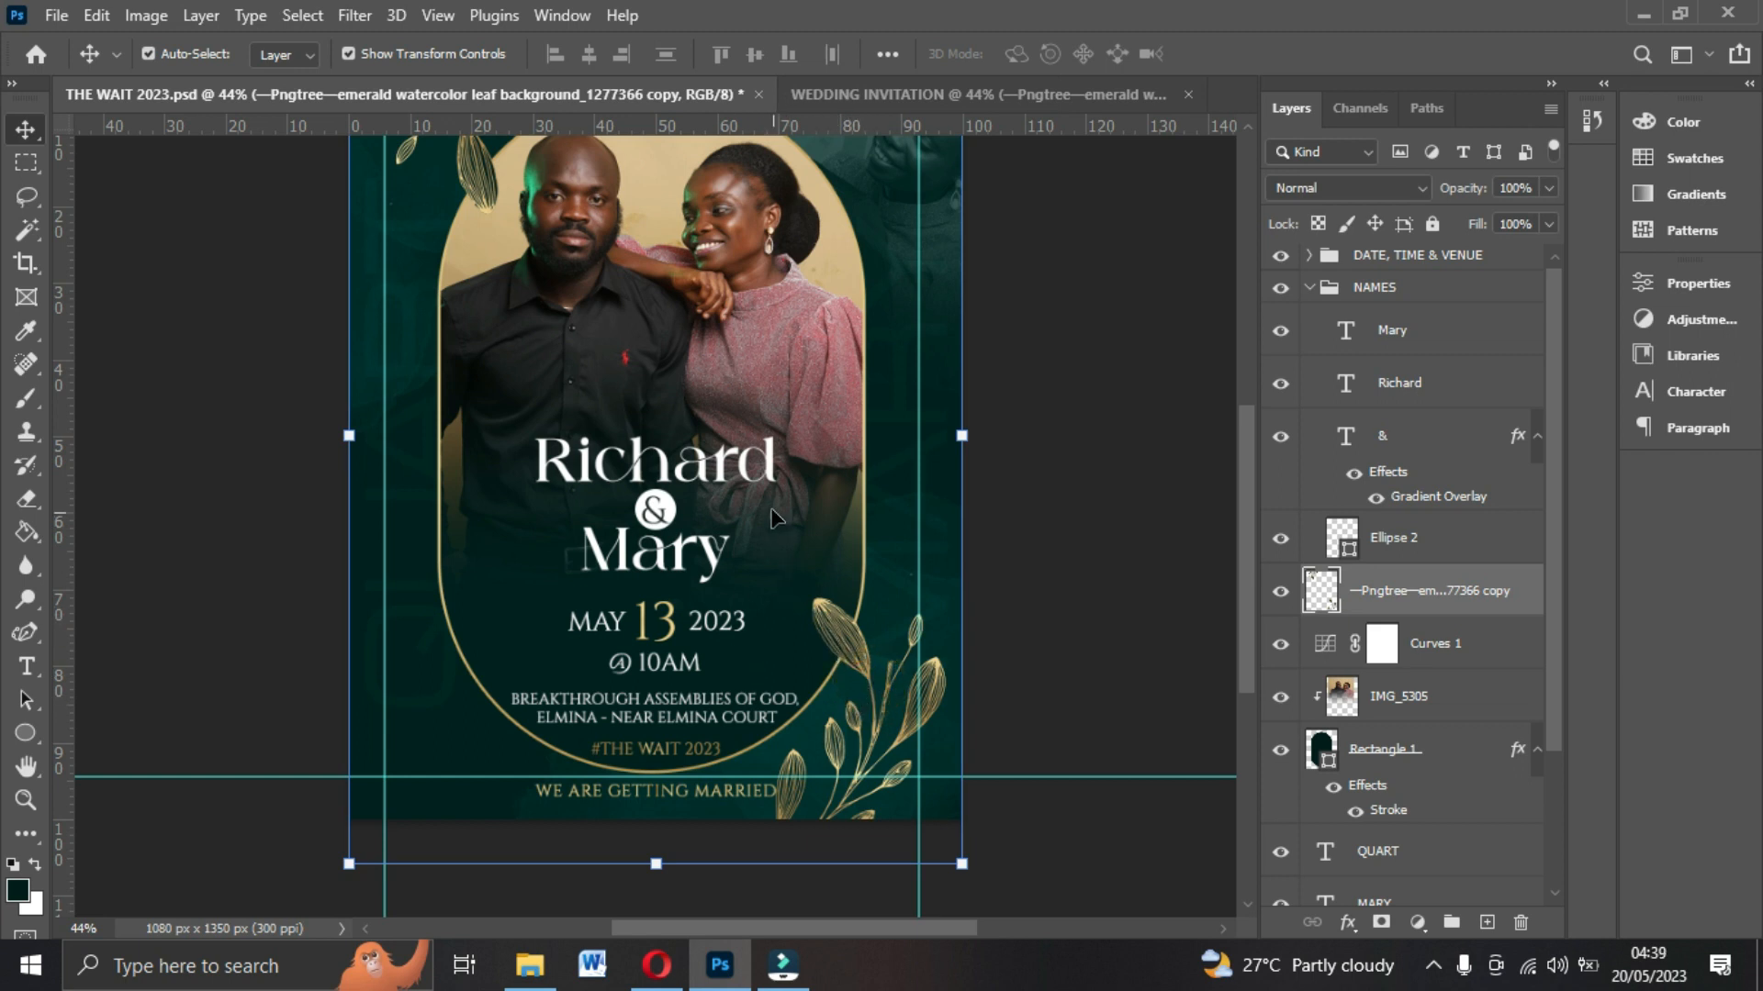
left_click(866, 104)
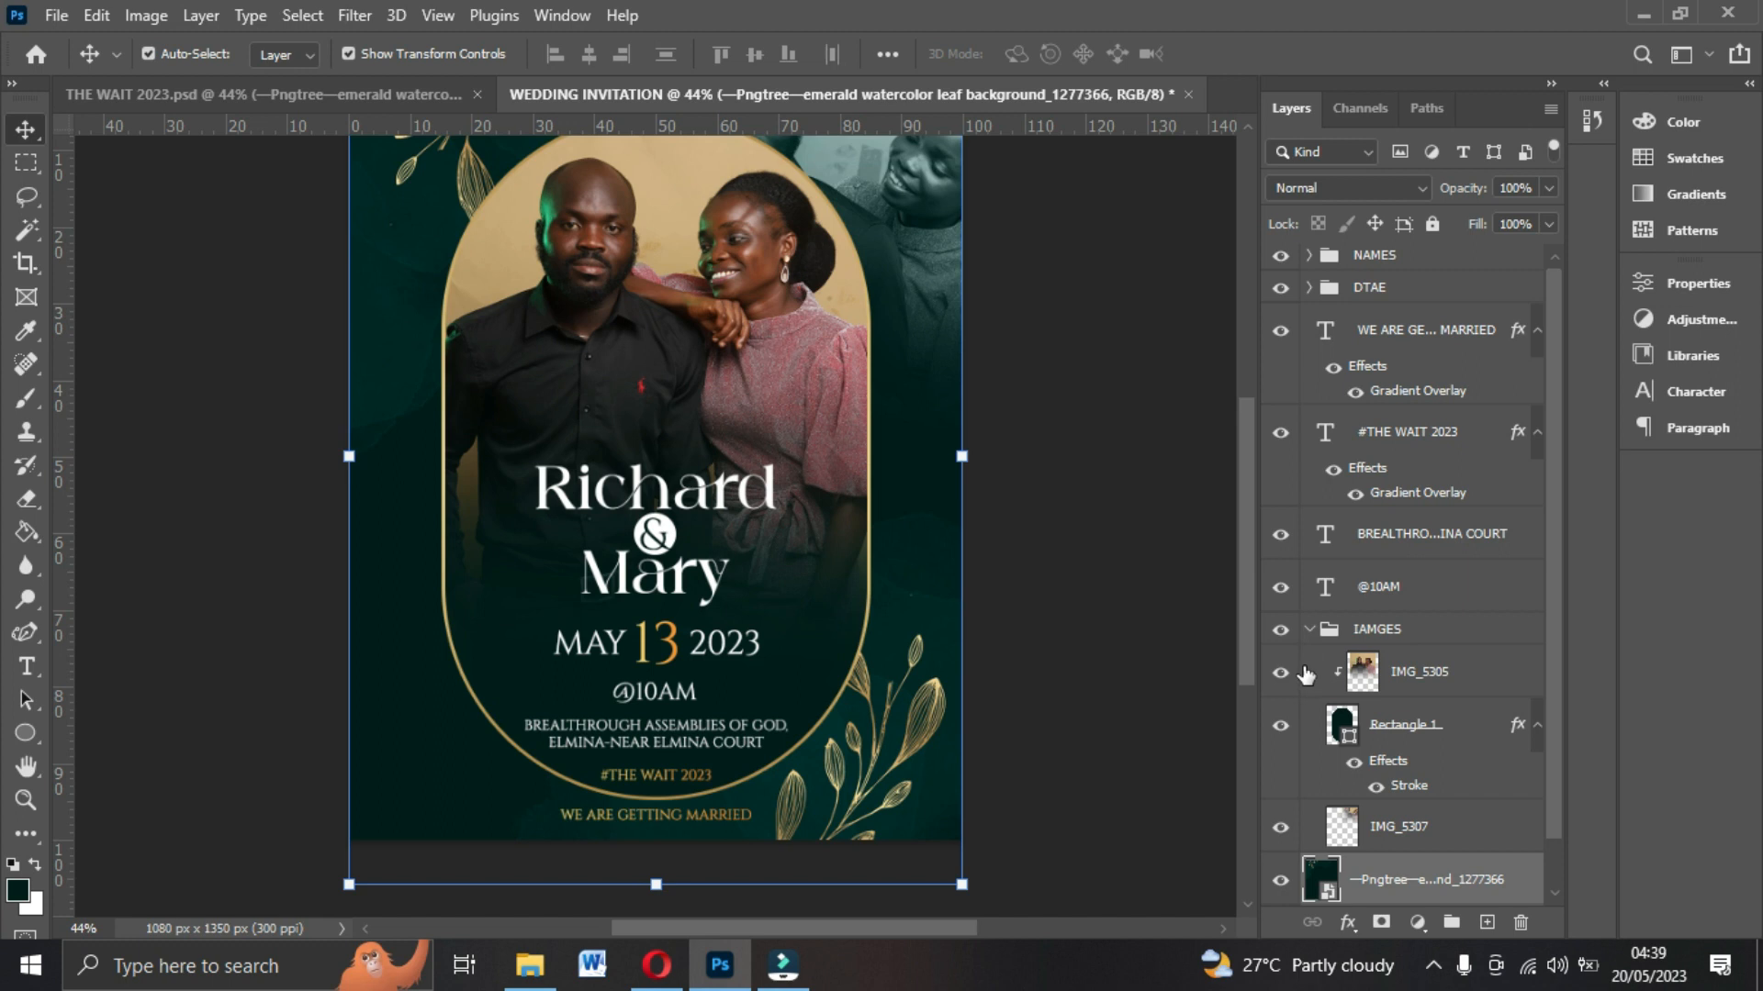
Duplicate the emerald leaf background layer and move the copy into the IAMGES group above the couple photo.
scroll(1314, 633, "down", 2)
scroll(852, 648, "down", 2)
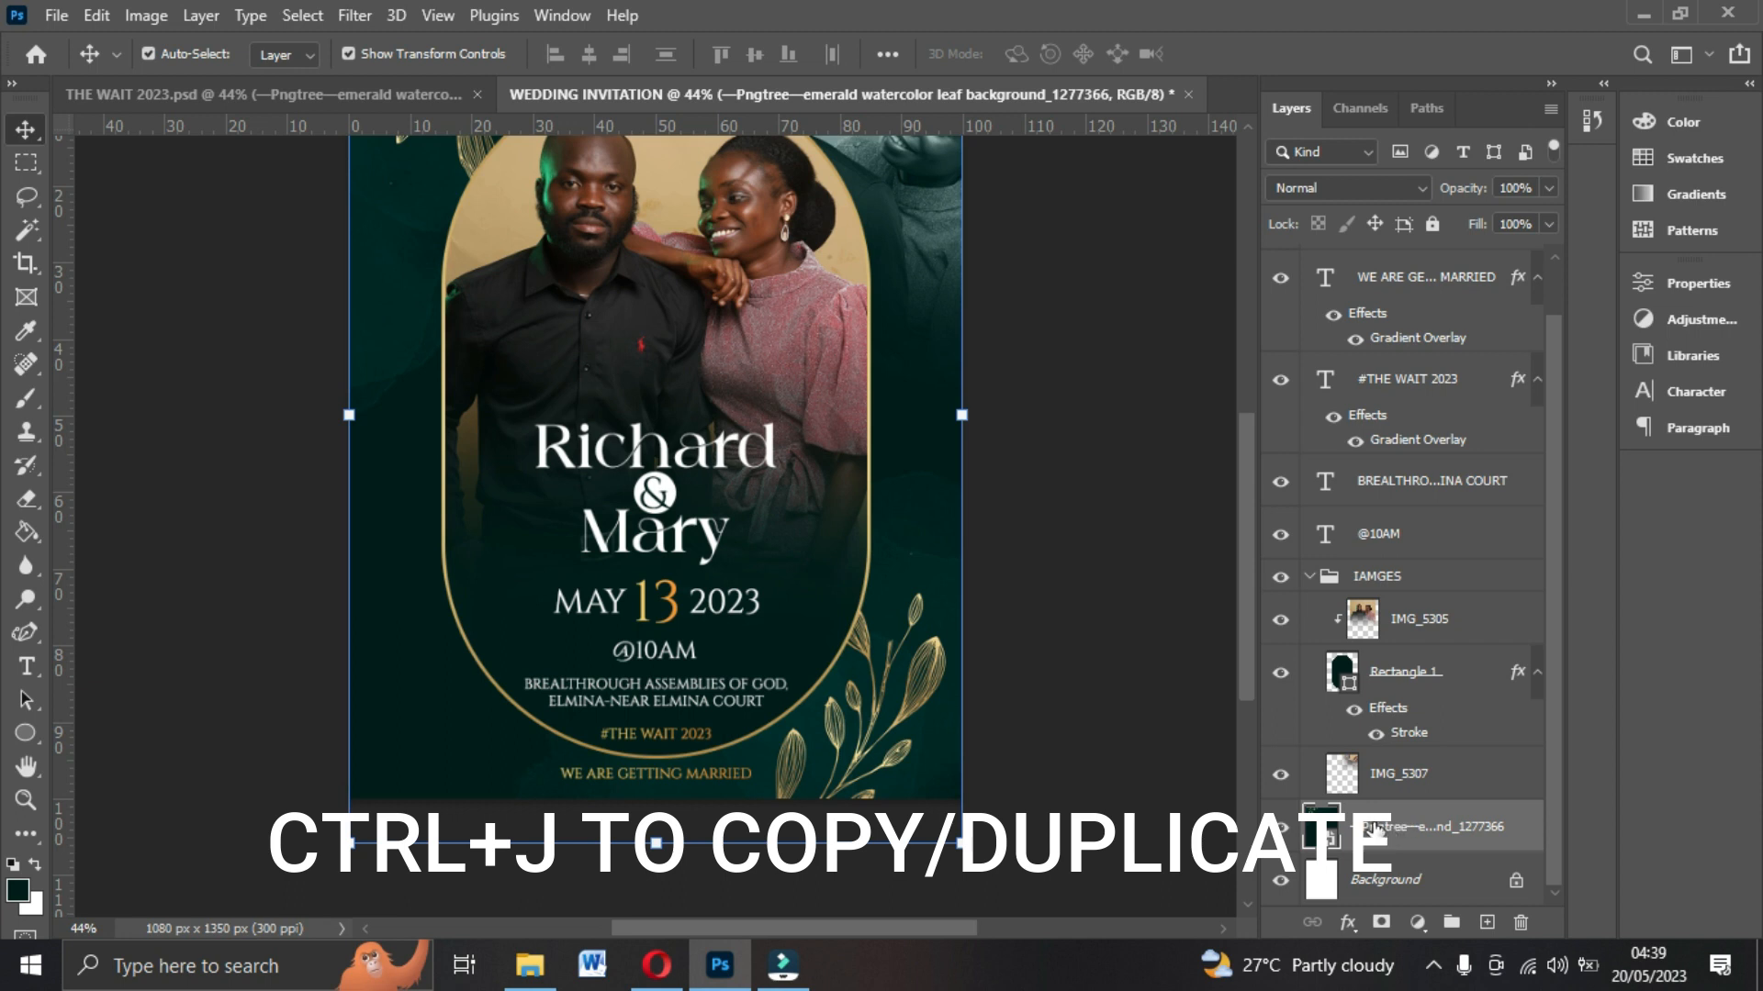
key("ctrl+j")
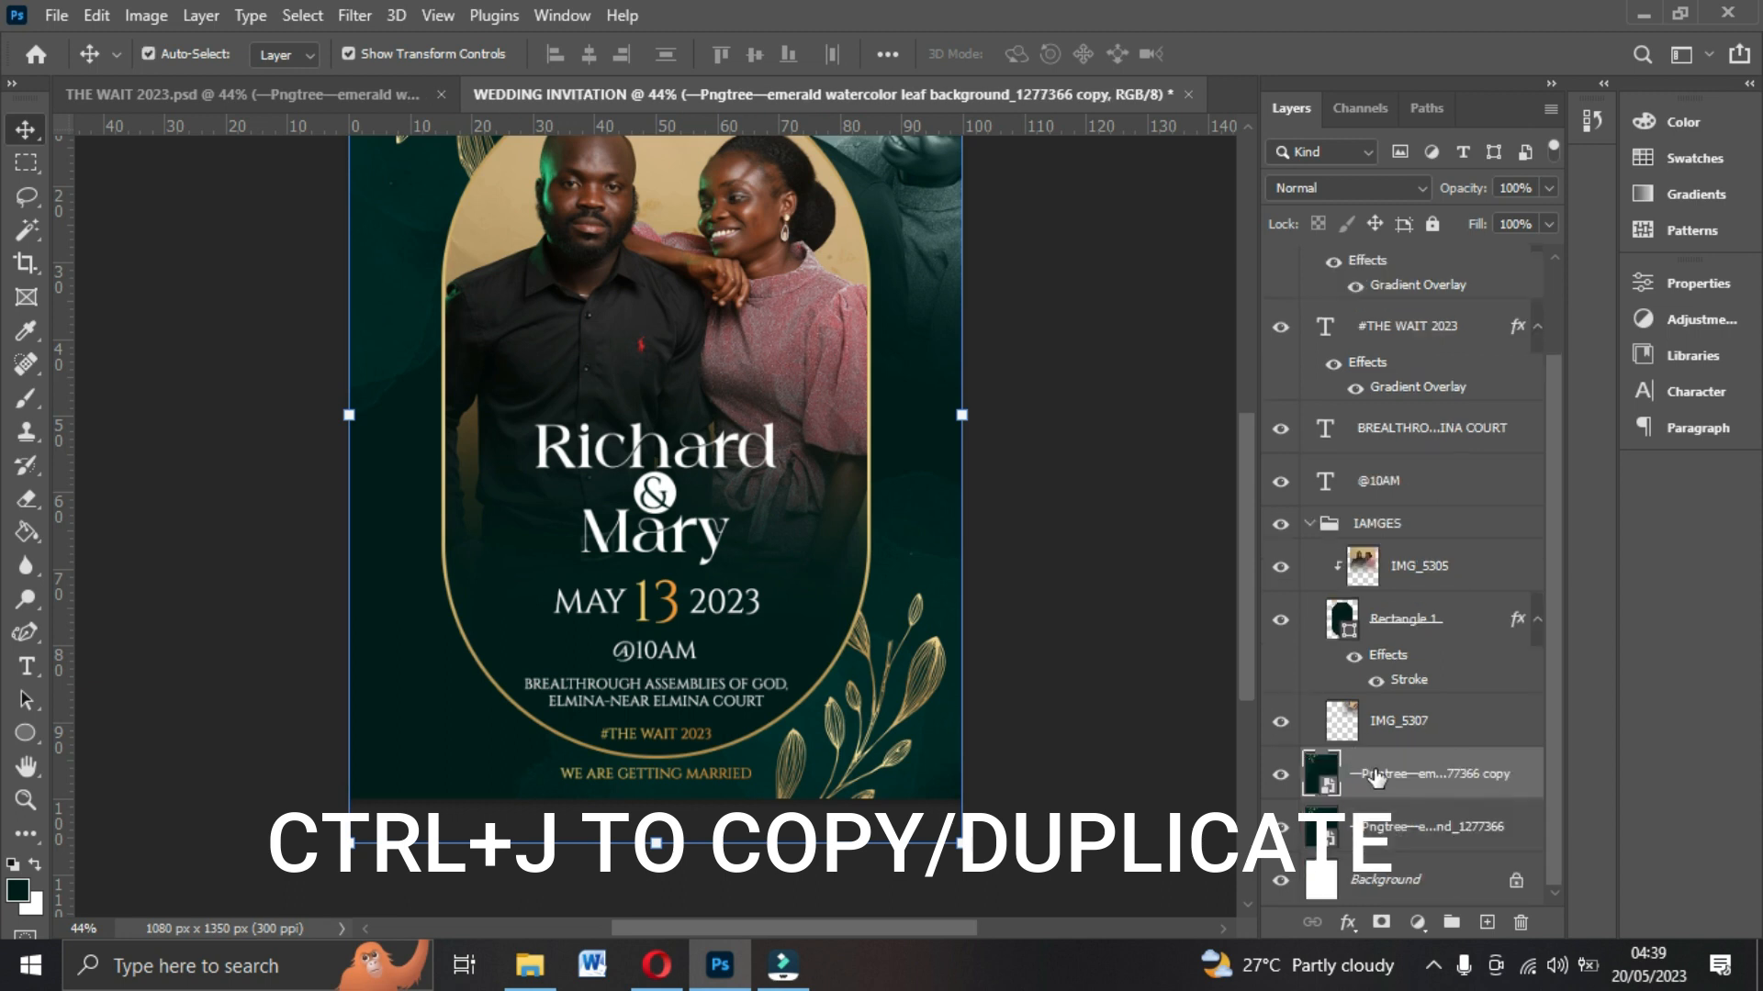
left_click(1403, 564)
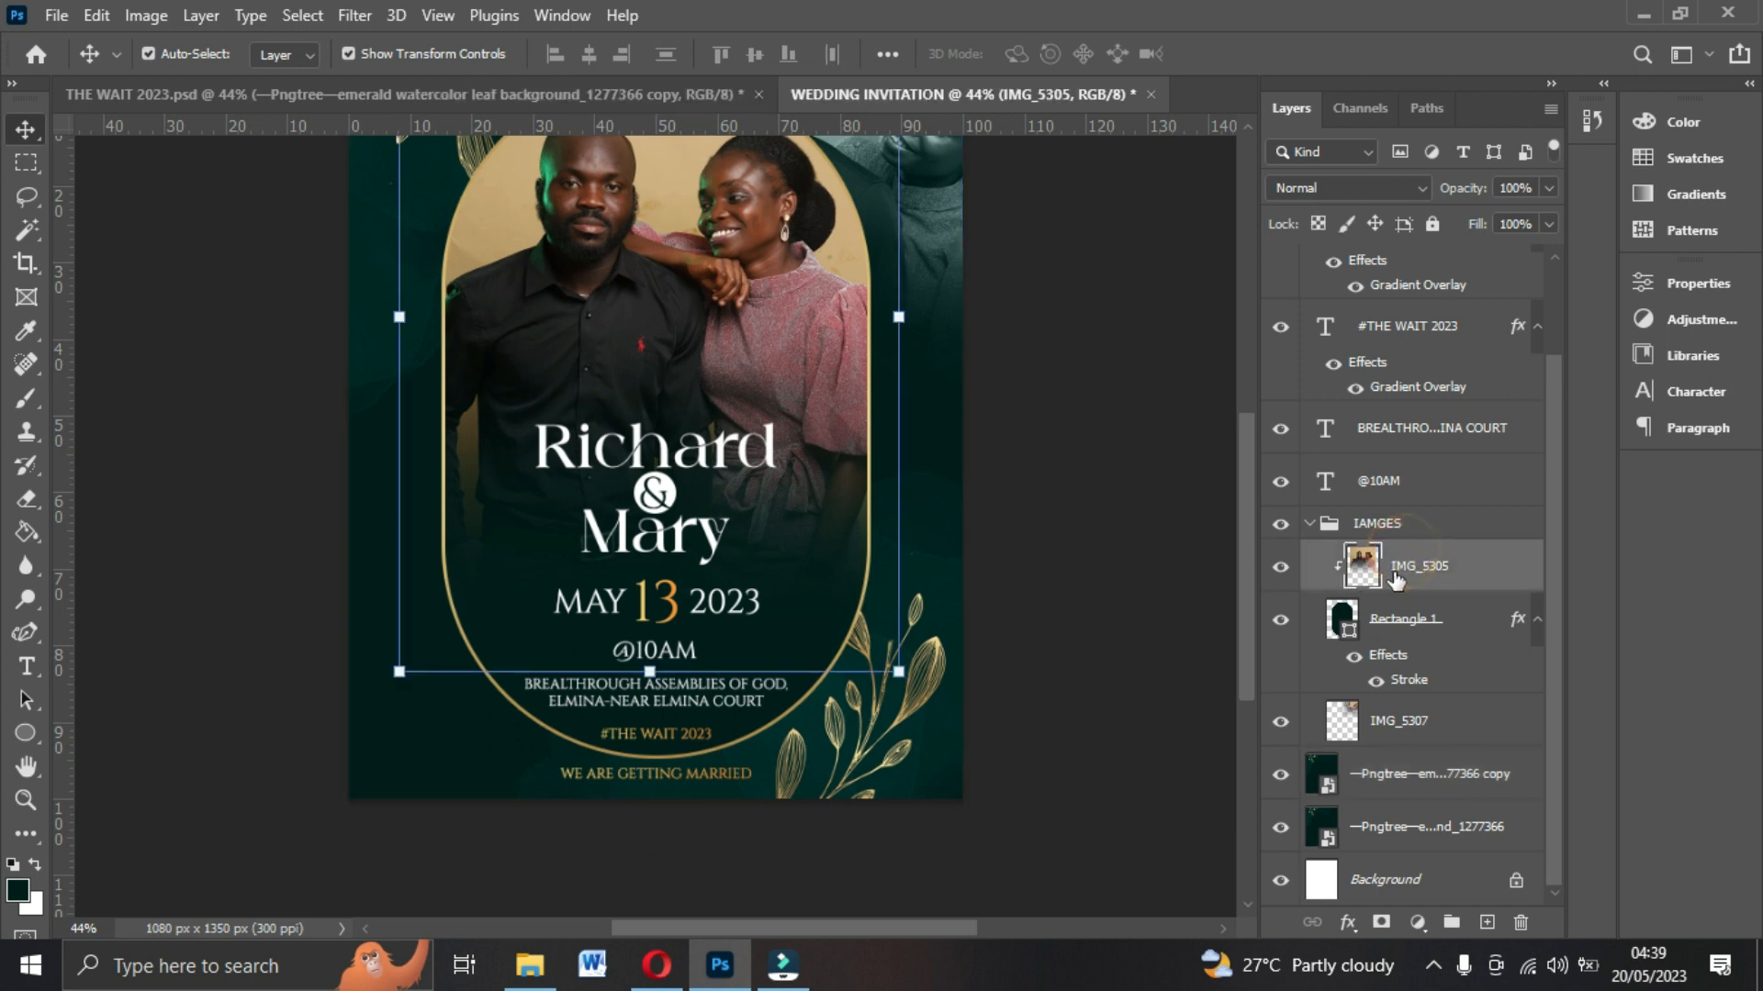
left_click_drag(1392, 782, 1416, 556)
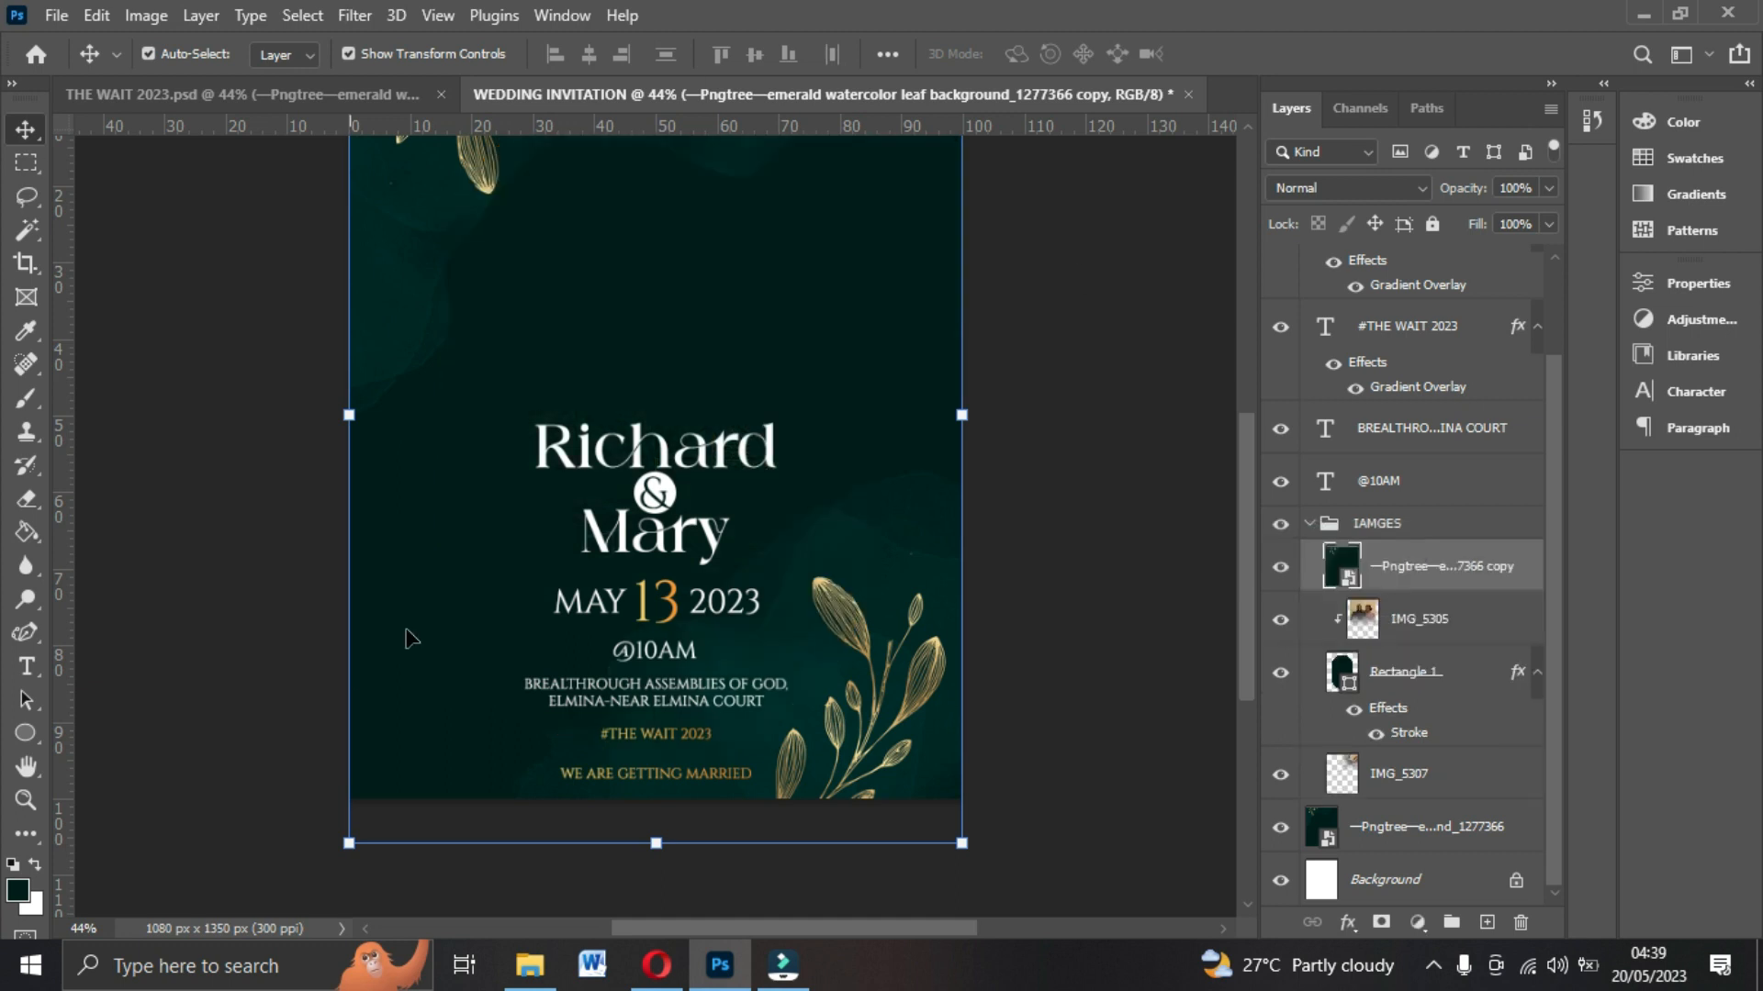
With the Magic Wand, select the dark background of the leaf copy, delete it and deselect, leaving gold leaves over the photo.
scroll(884, 709, "up", 2)
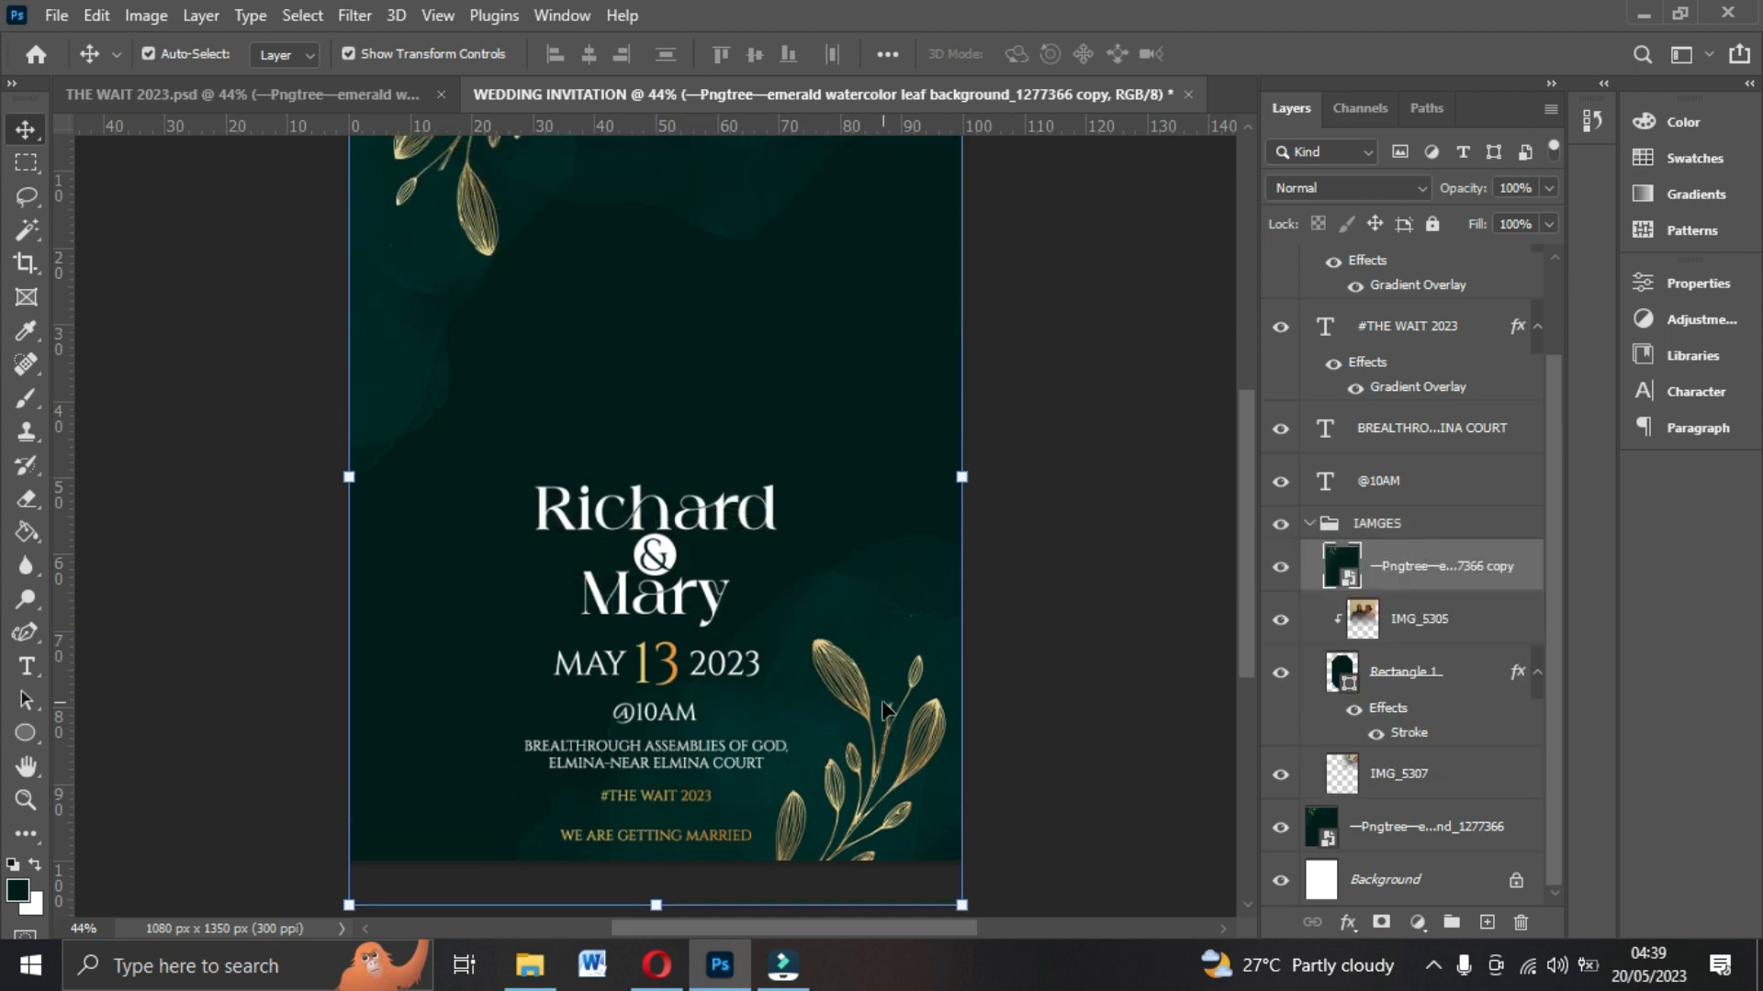
right_click(1451, 575)
left_click(1142, 503)
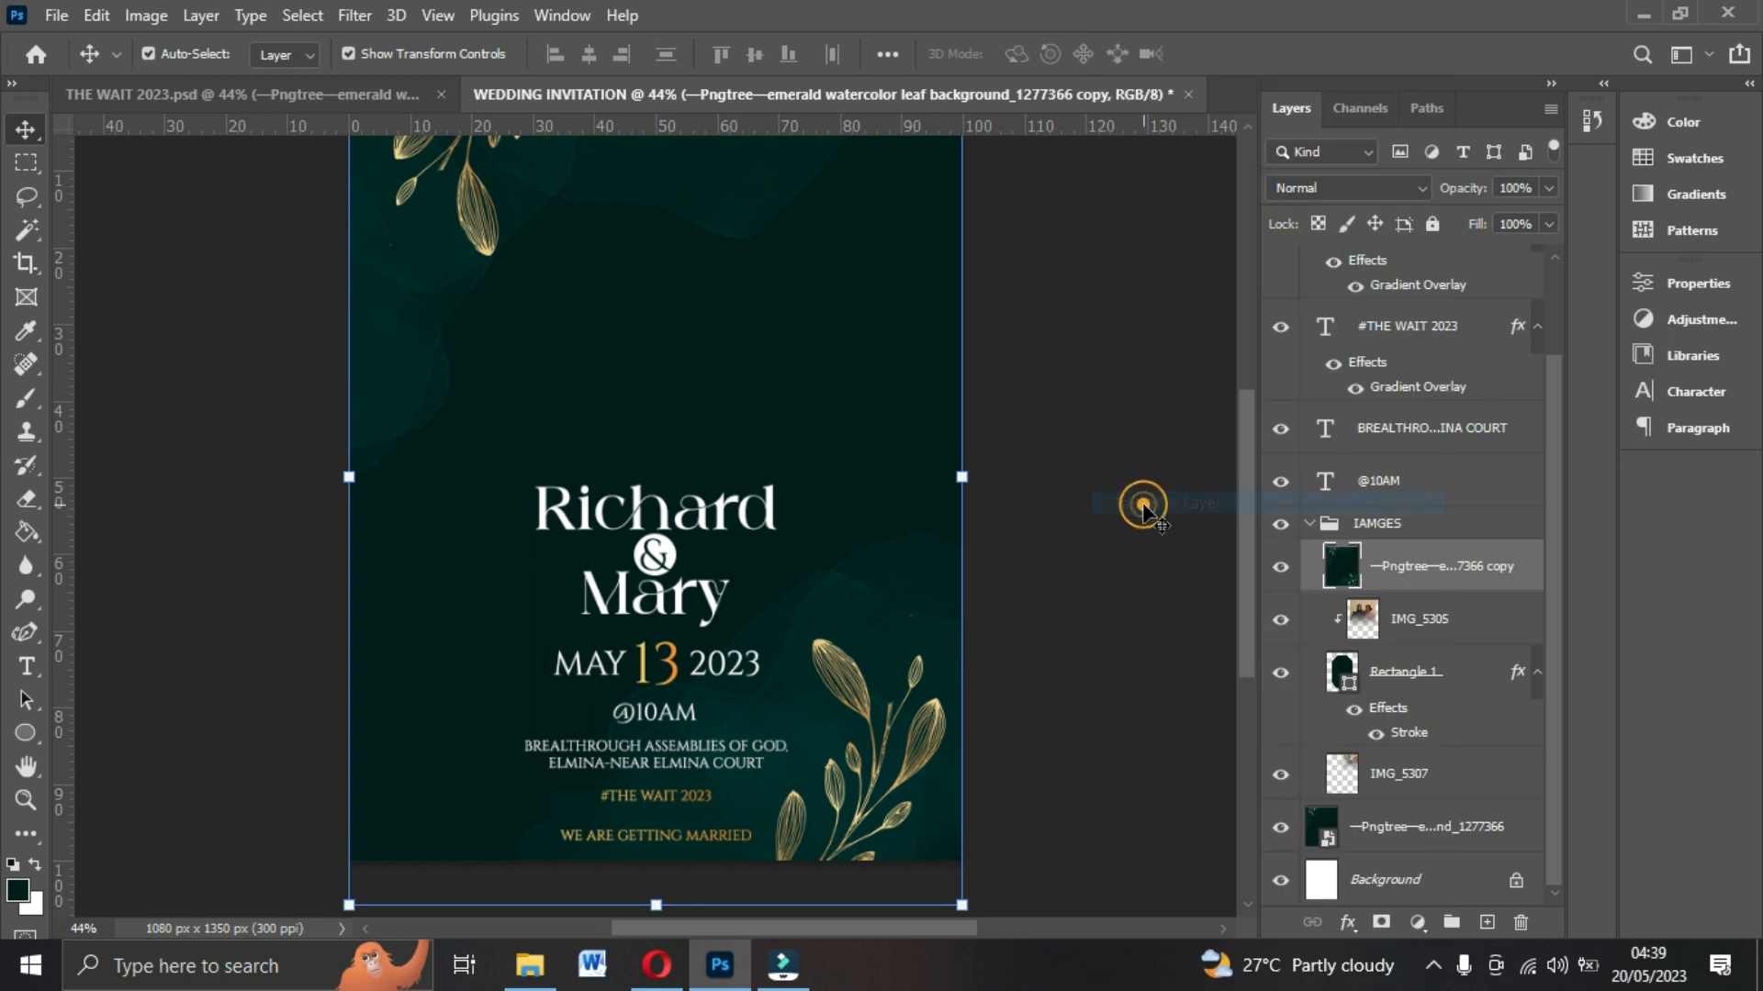
left_click(25, 228)
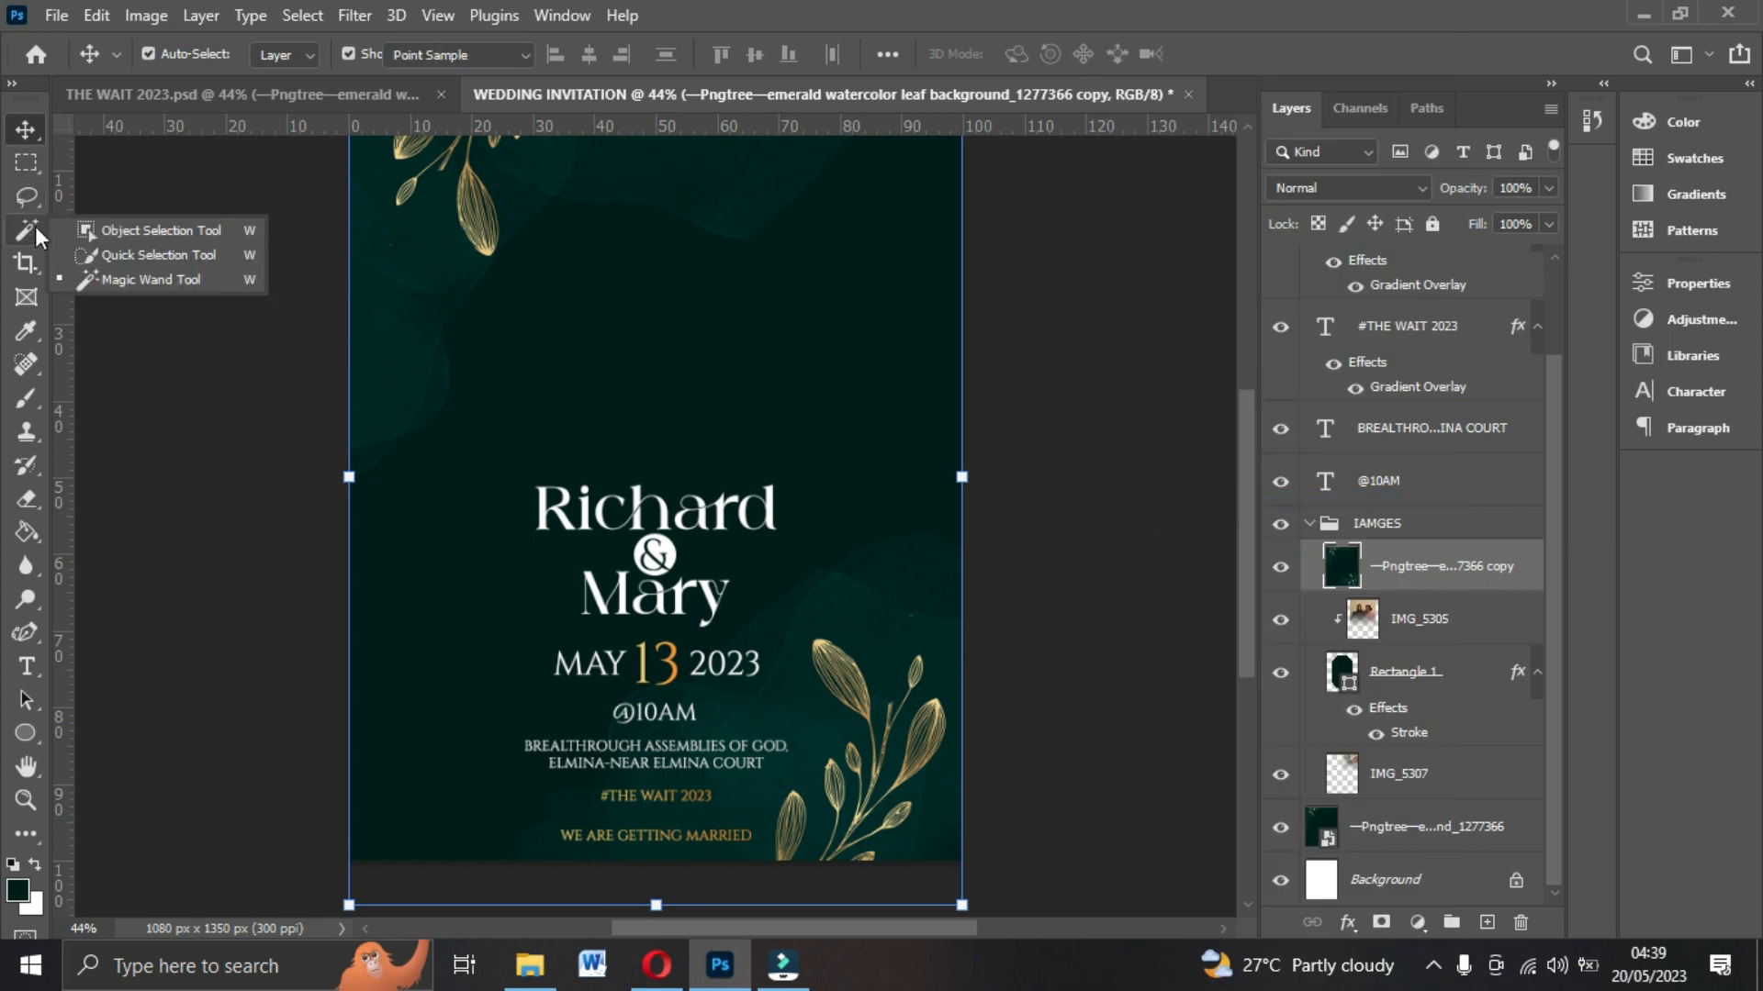
left_click(156, 276)
left_click(564, 328)
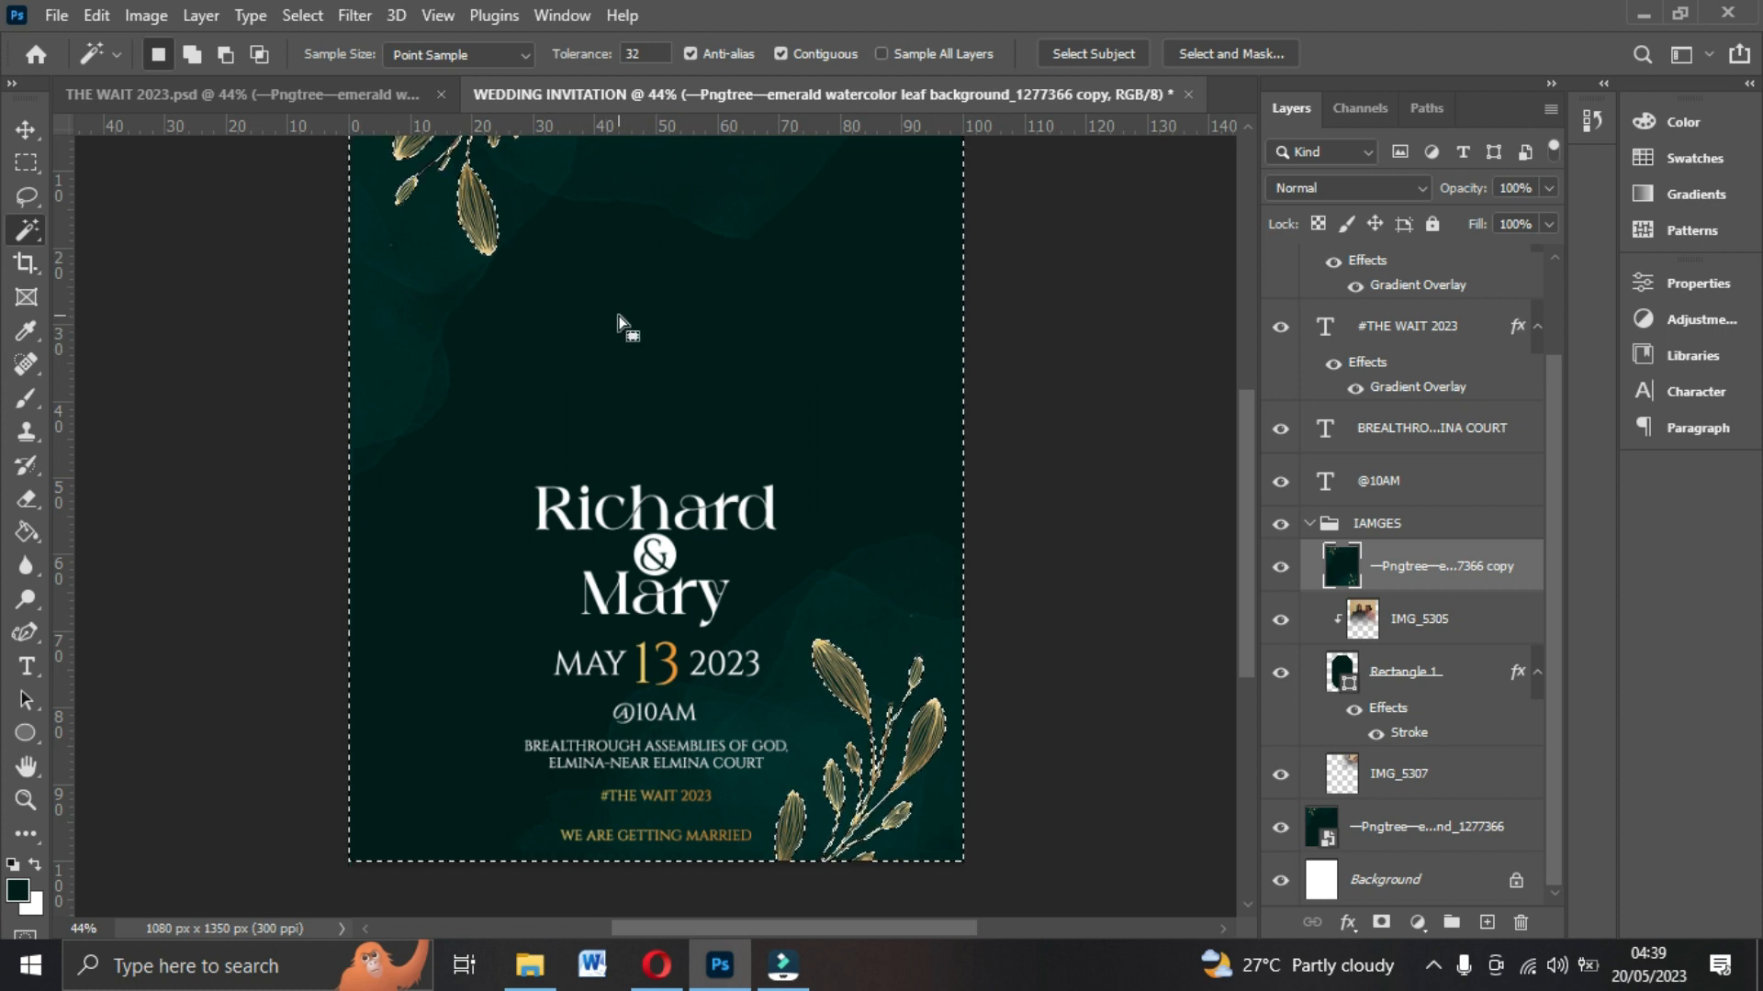
key("Delete")
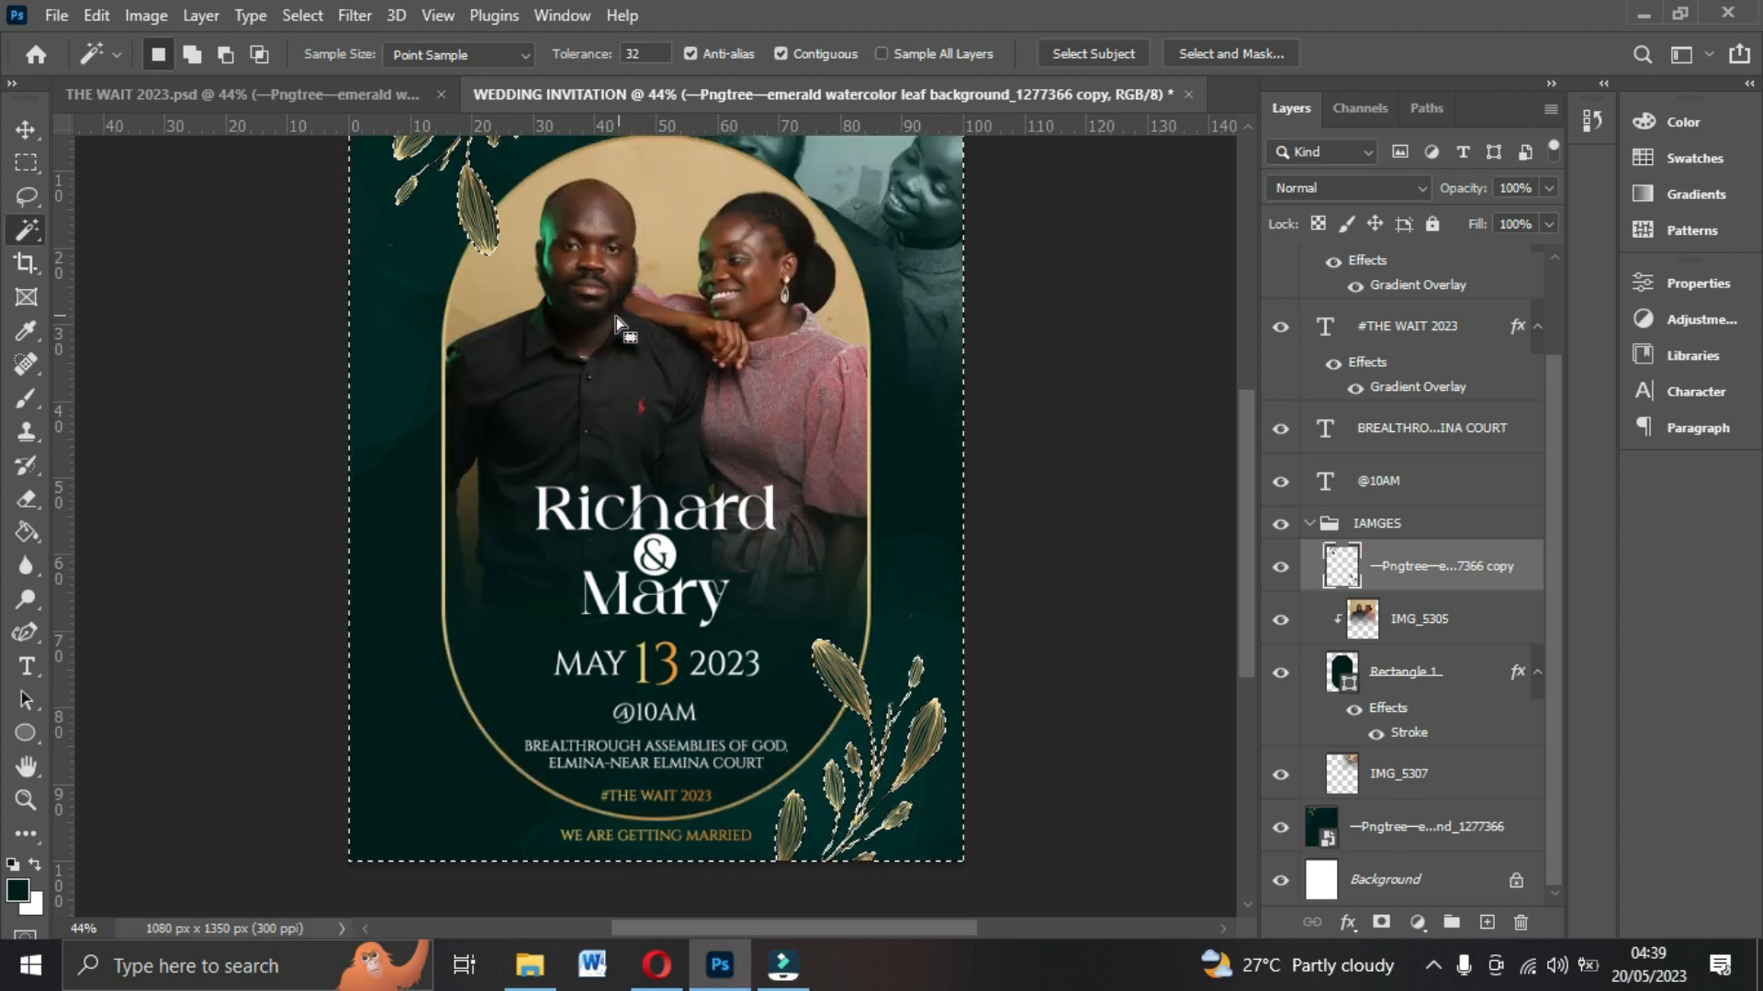
key("ctrl+d")
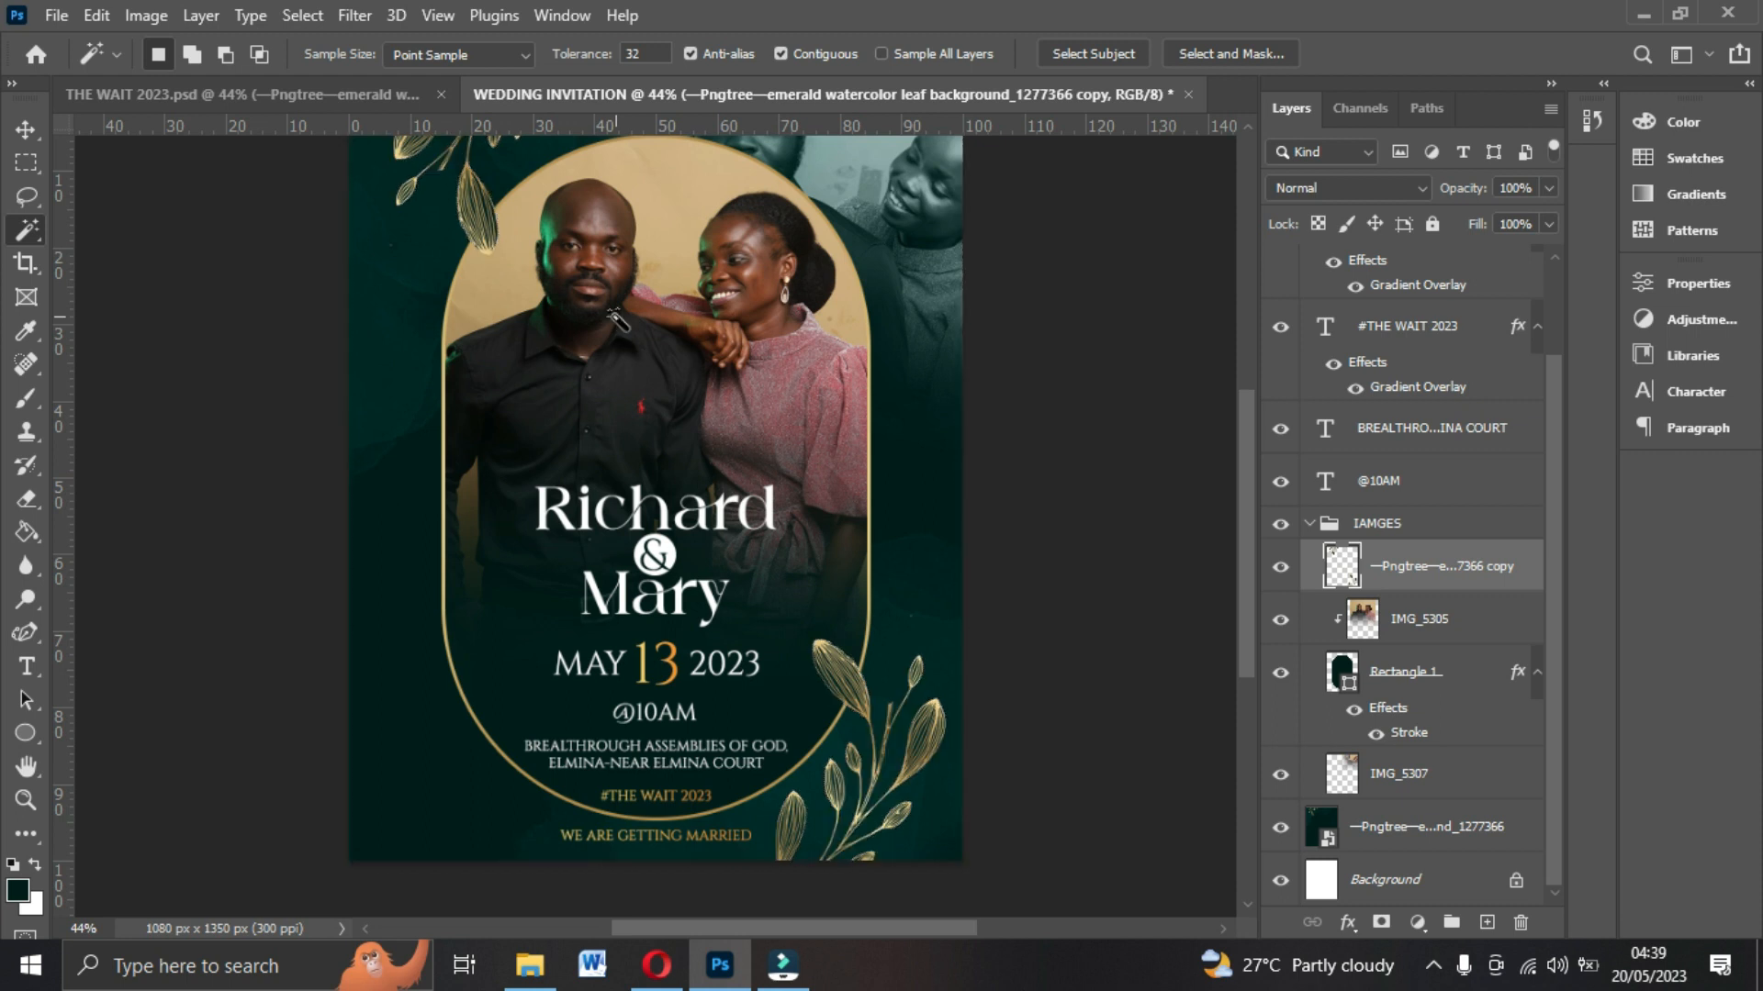
Review the flyer with the gold leaves overlapping the arch frame and photo.
key("v")
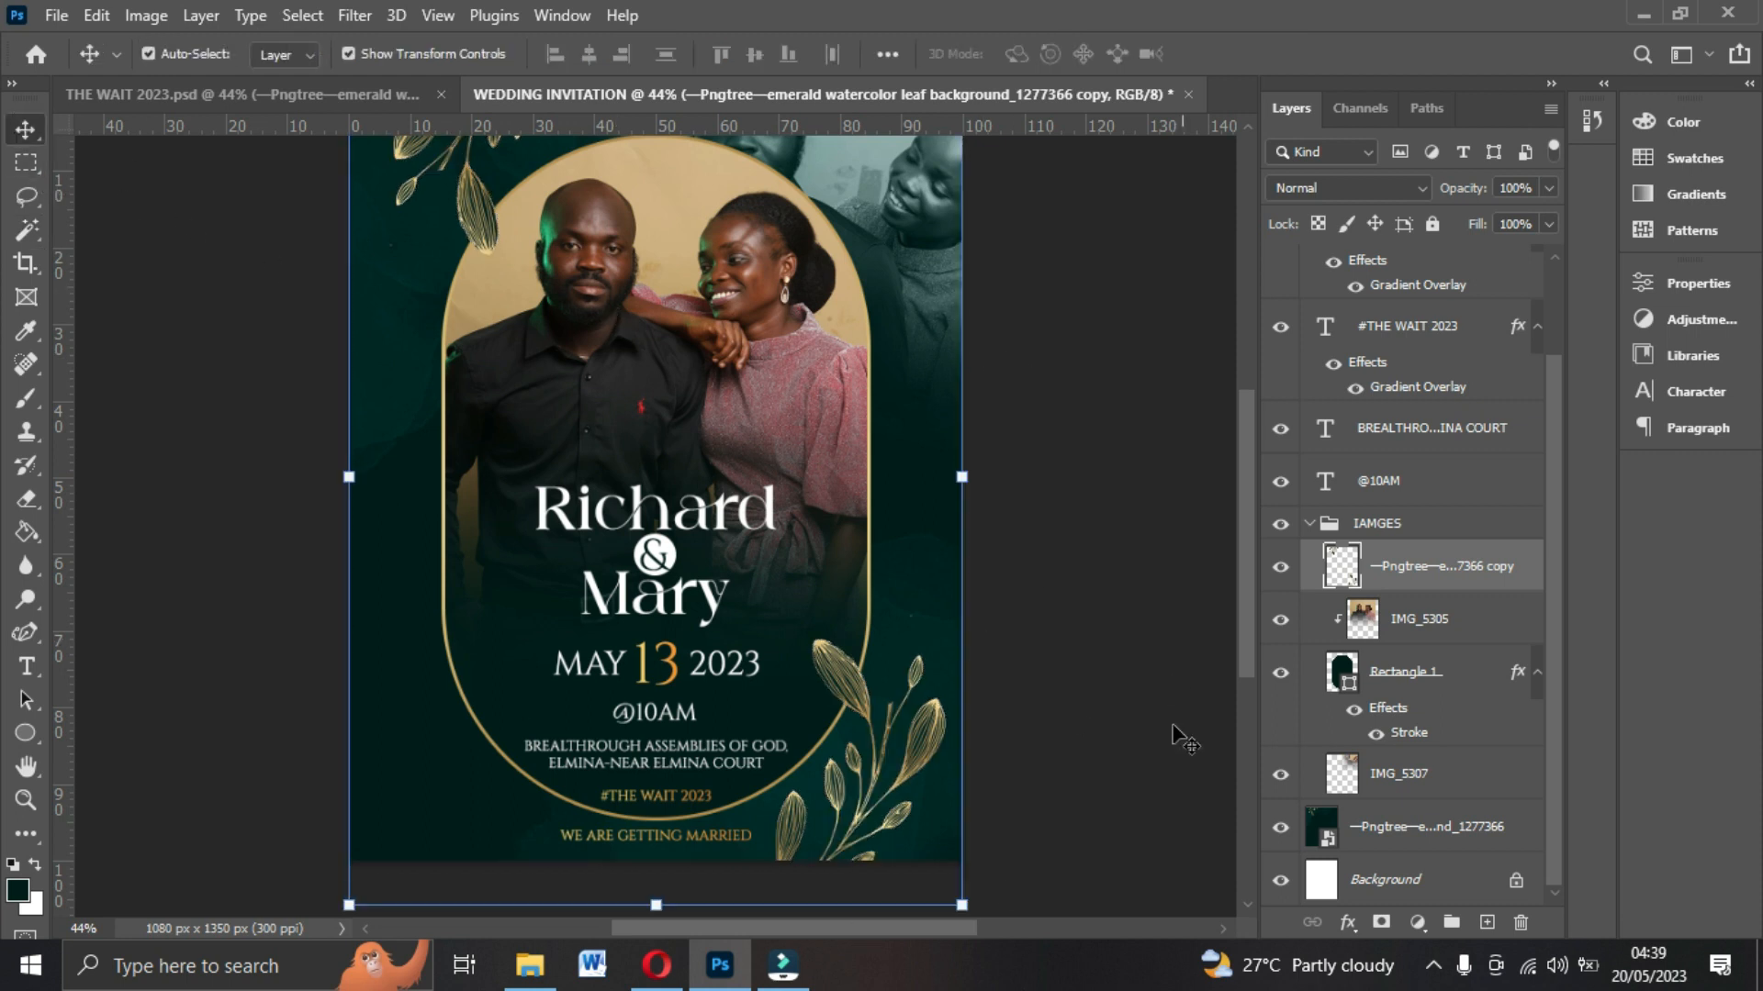
scroll(1173, 734, "up", 1)
left_click(1098, 688)
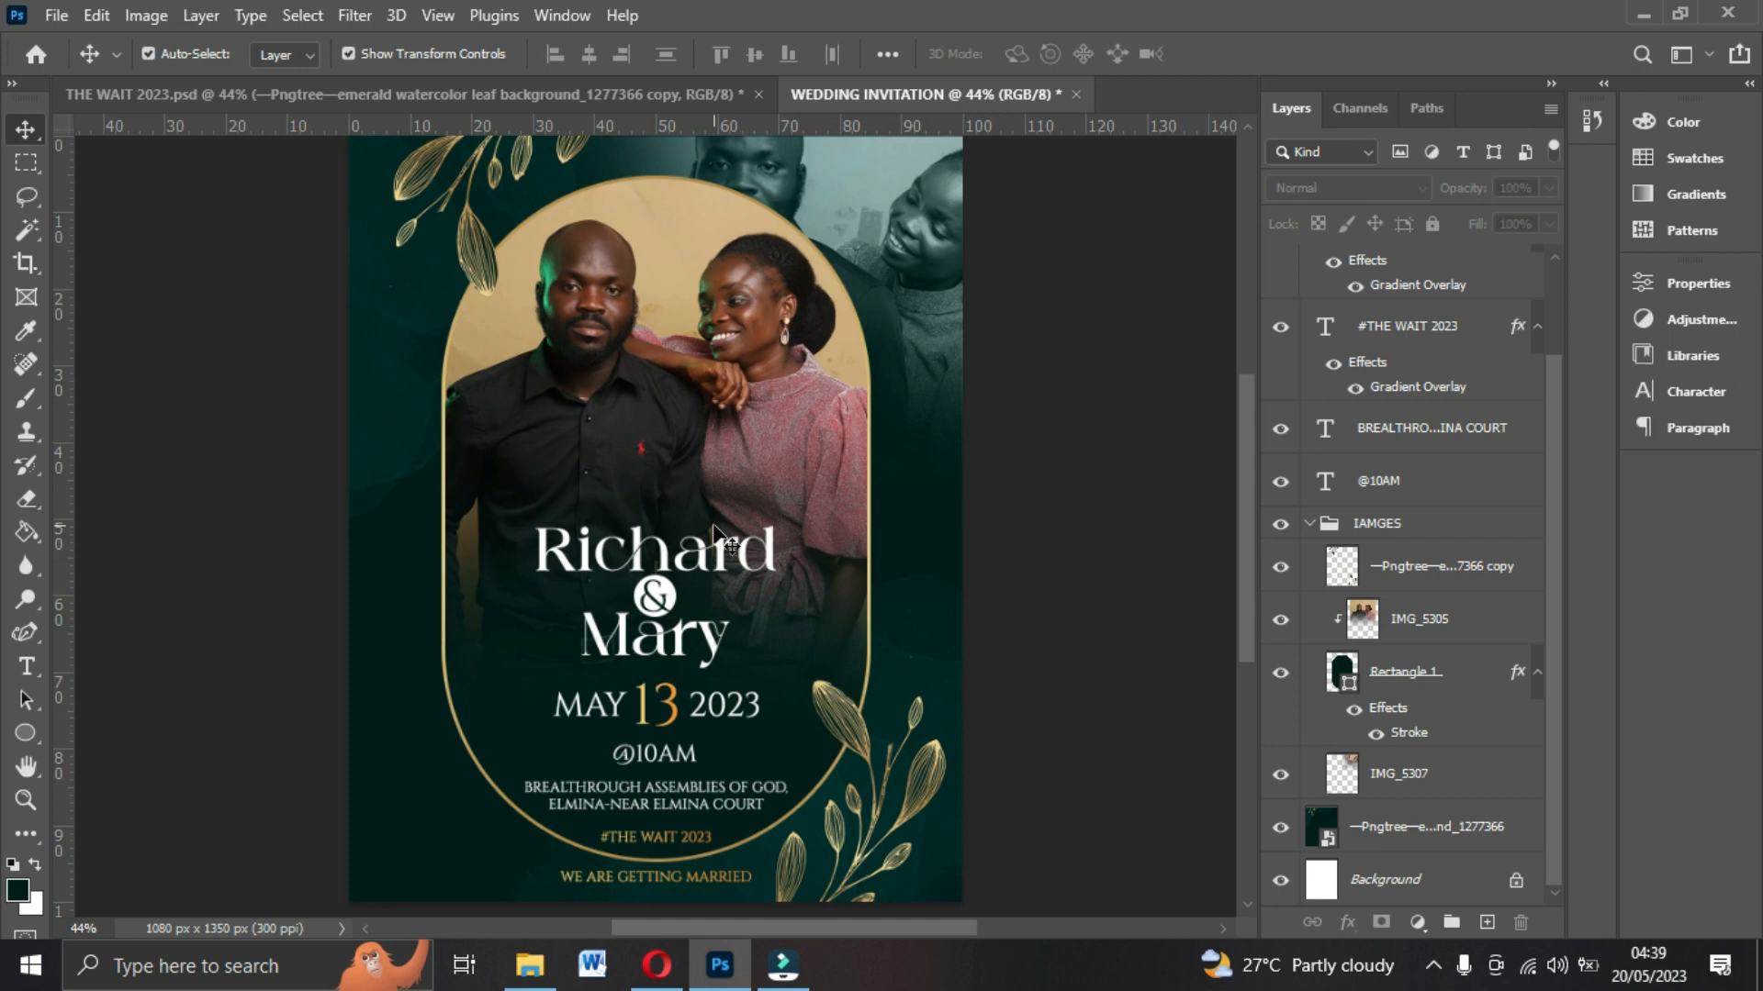
scroll(718, 537, "up", 1)
scroll(1376, 590, "up", 1)
left_click(1309, 576)
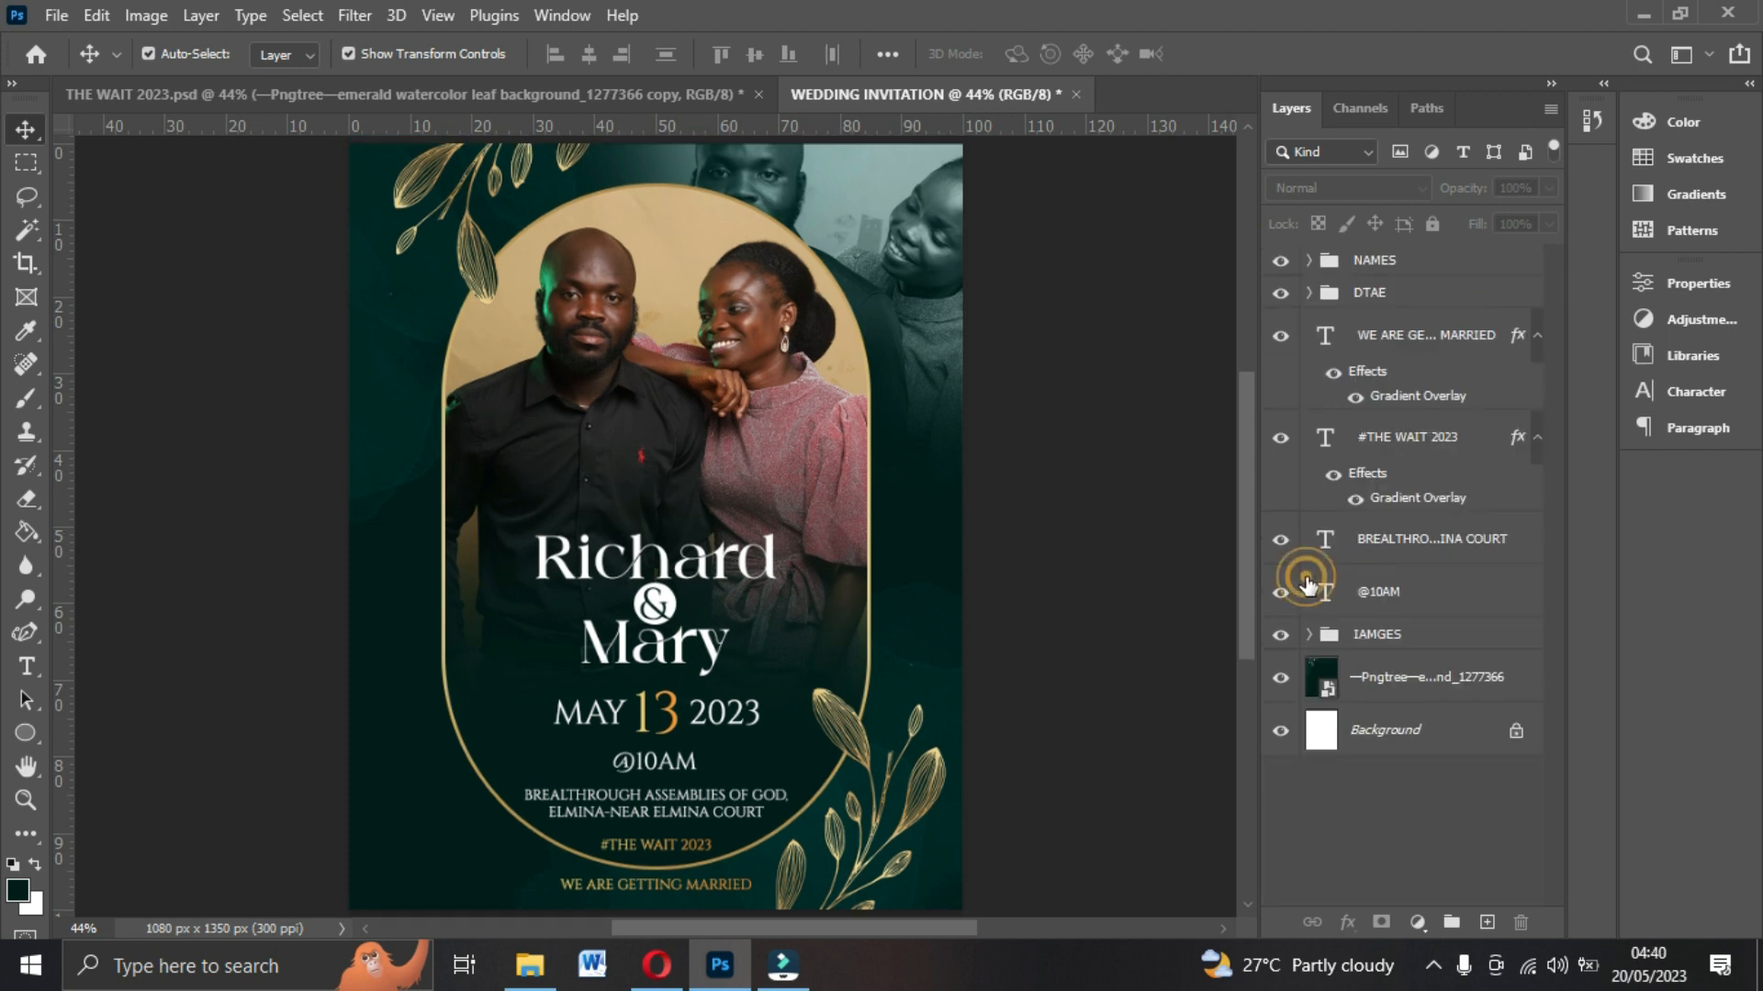
left_click(707, 360)
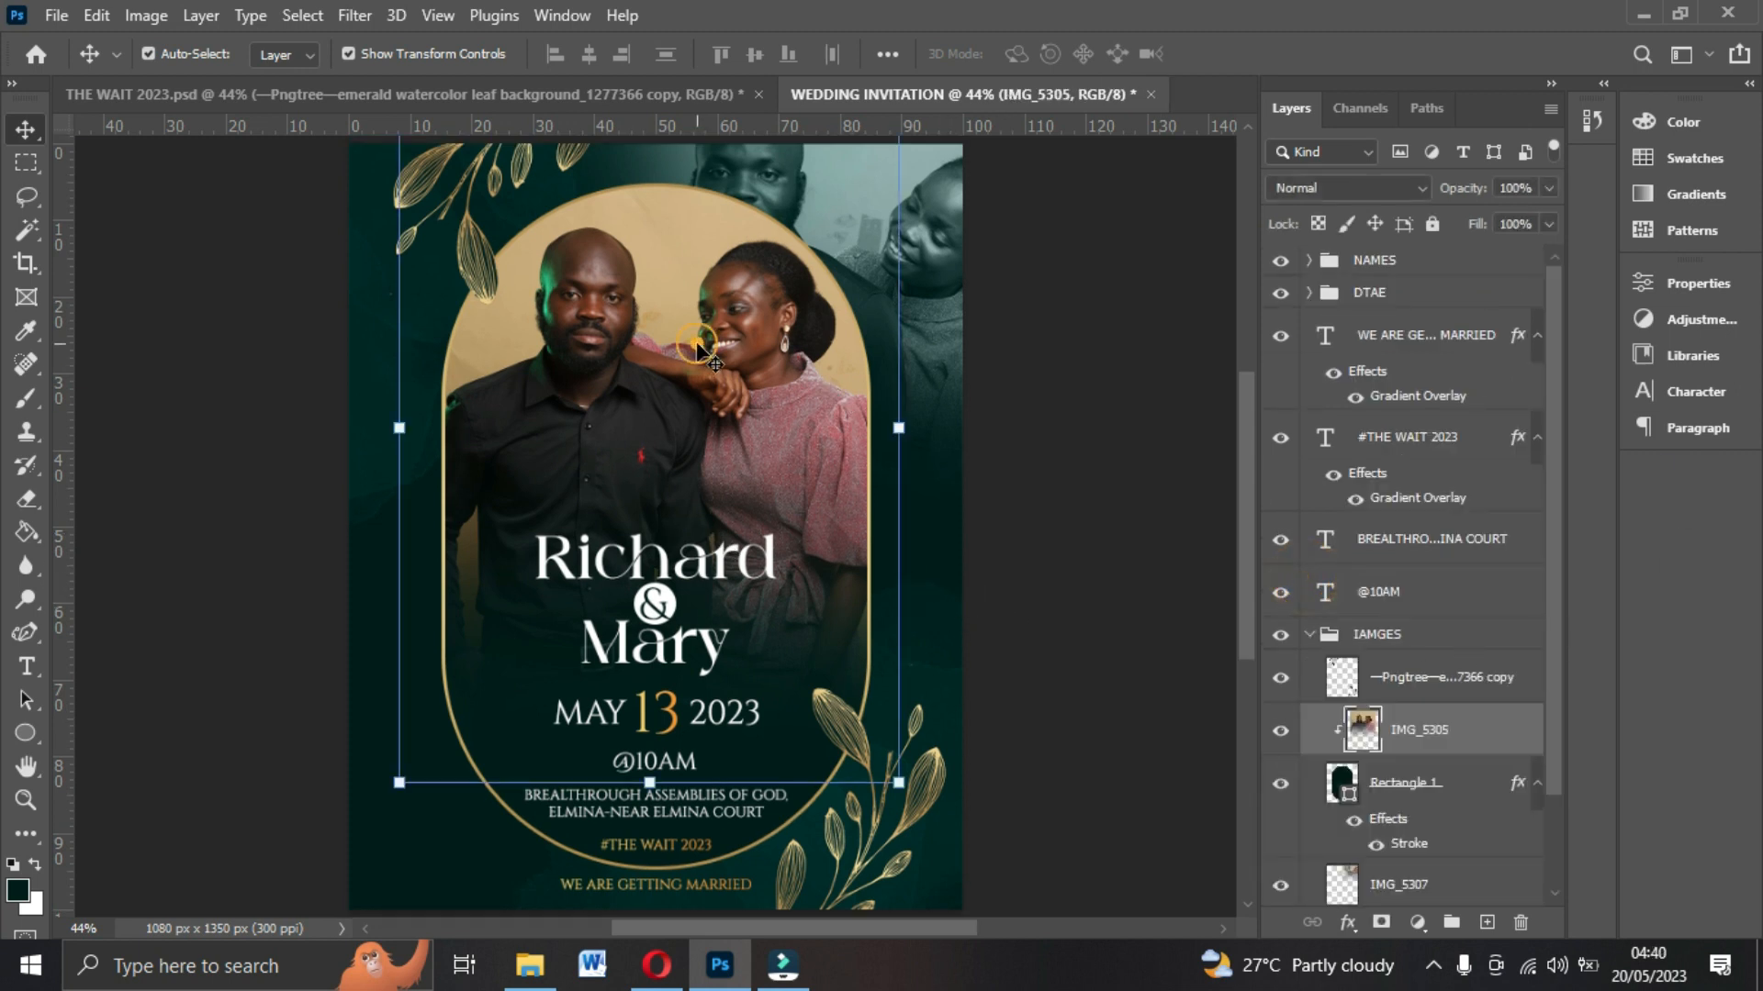
left_click(1063, 598)
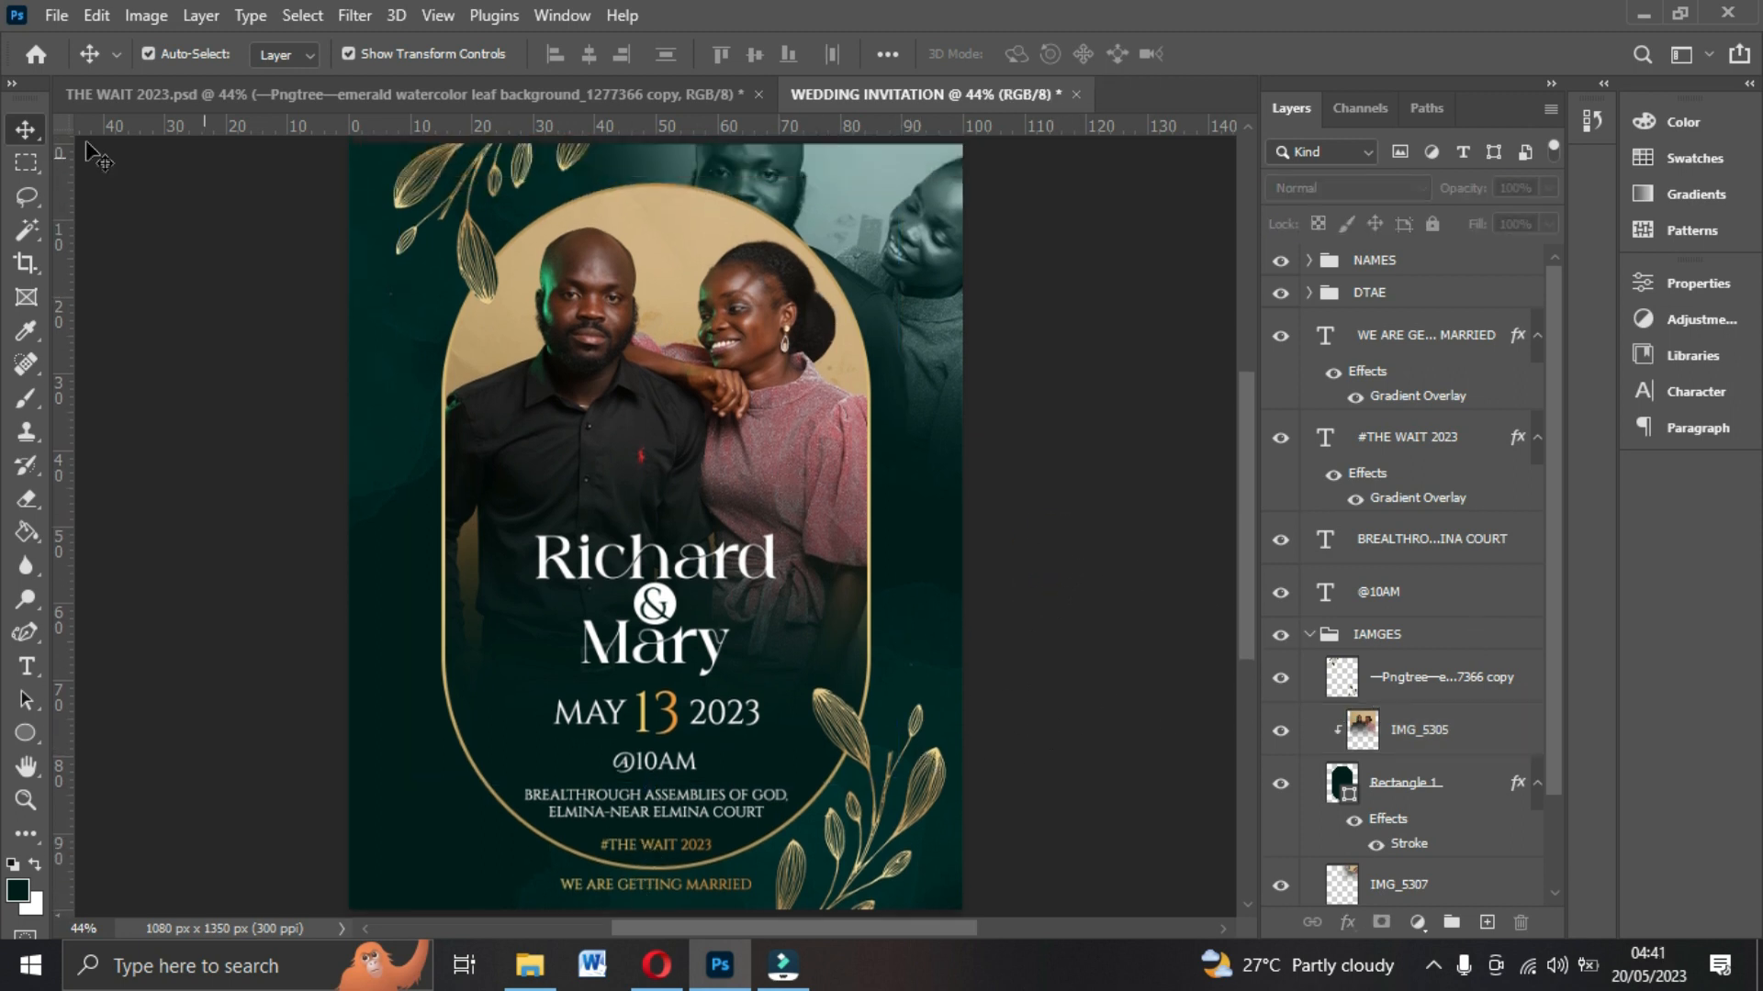
Export the flyer as a JPG named WEDDING INVITATION, saving it to the Desktop.
left_click(57, 17)
mouse_move(92, 415)
left_click(432, 439)
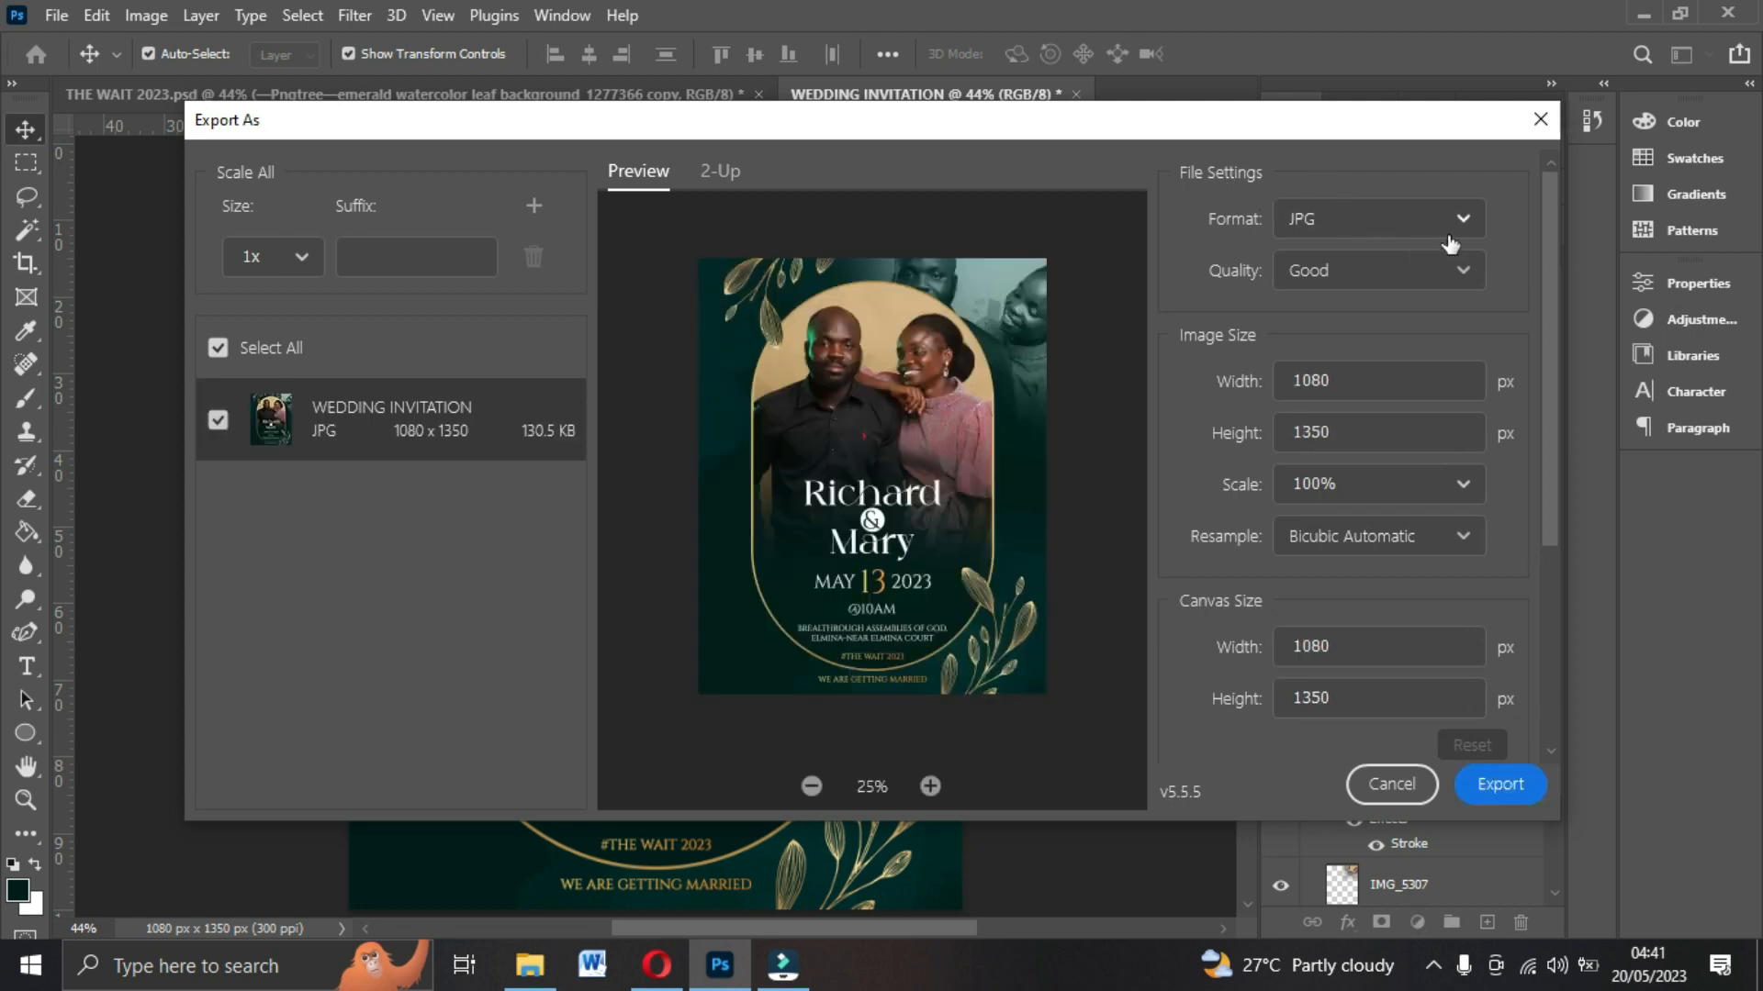
left_click(1467, 274)
left_click(1384, 526)
left_click(1506, 786)
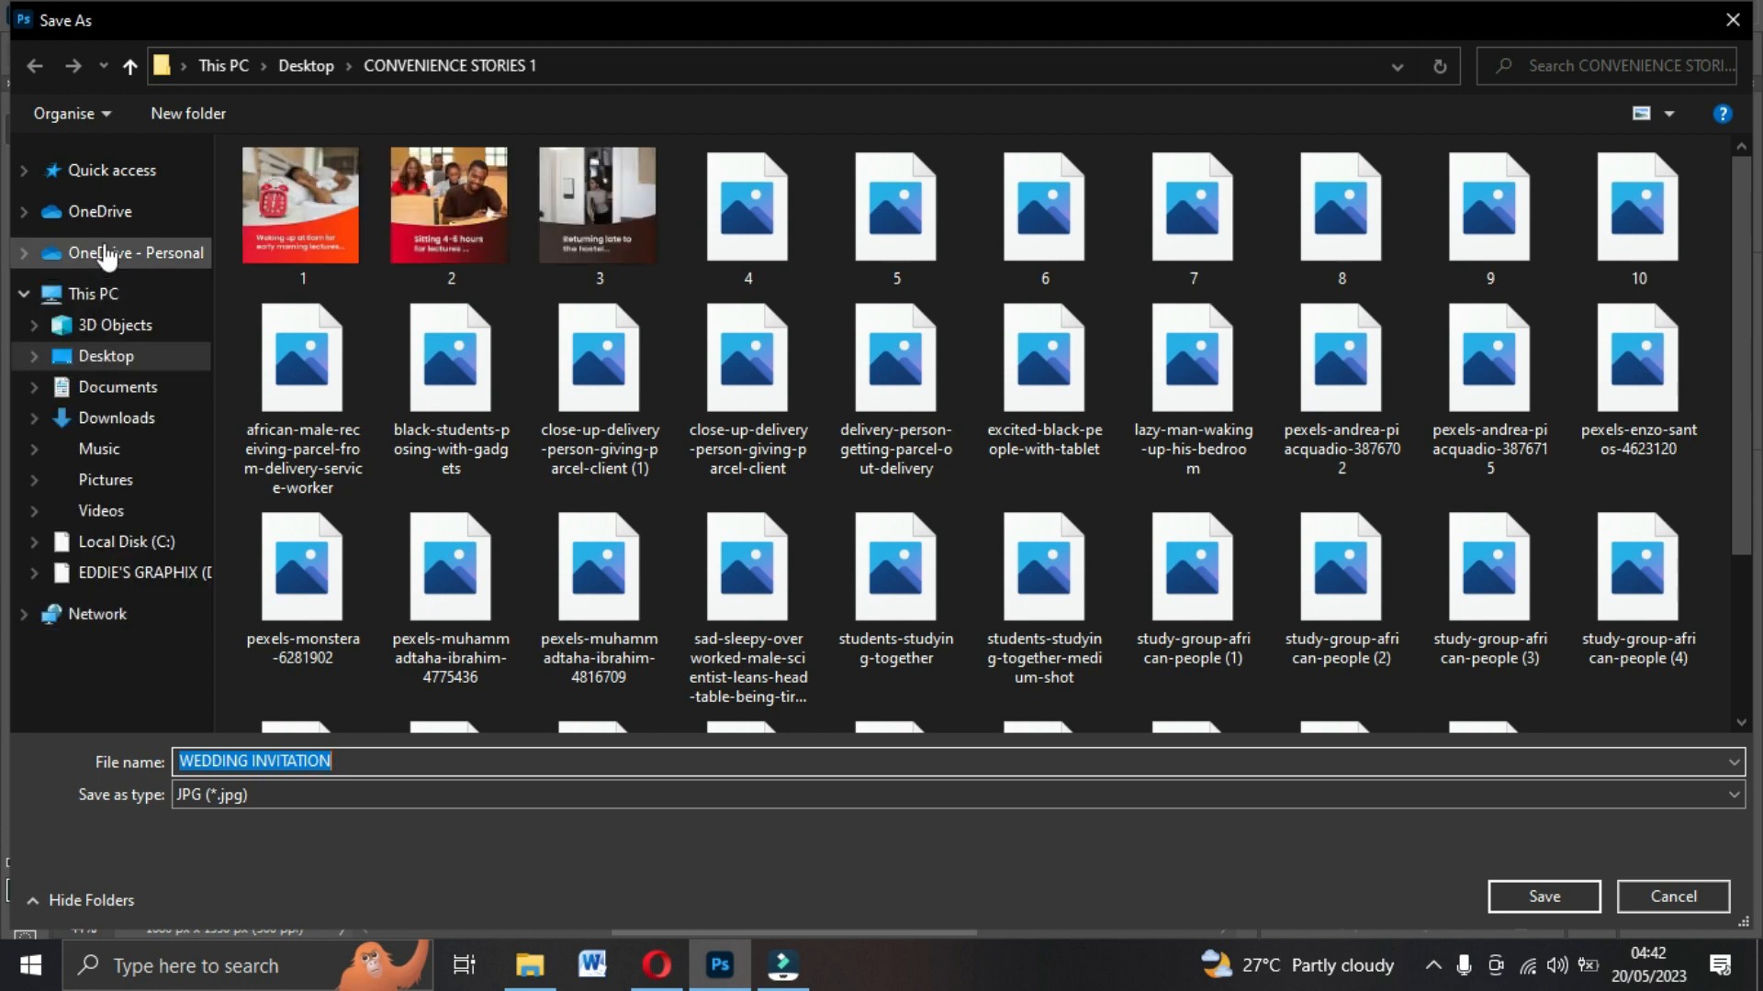
left_click(107, 366)
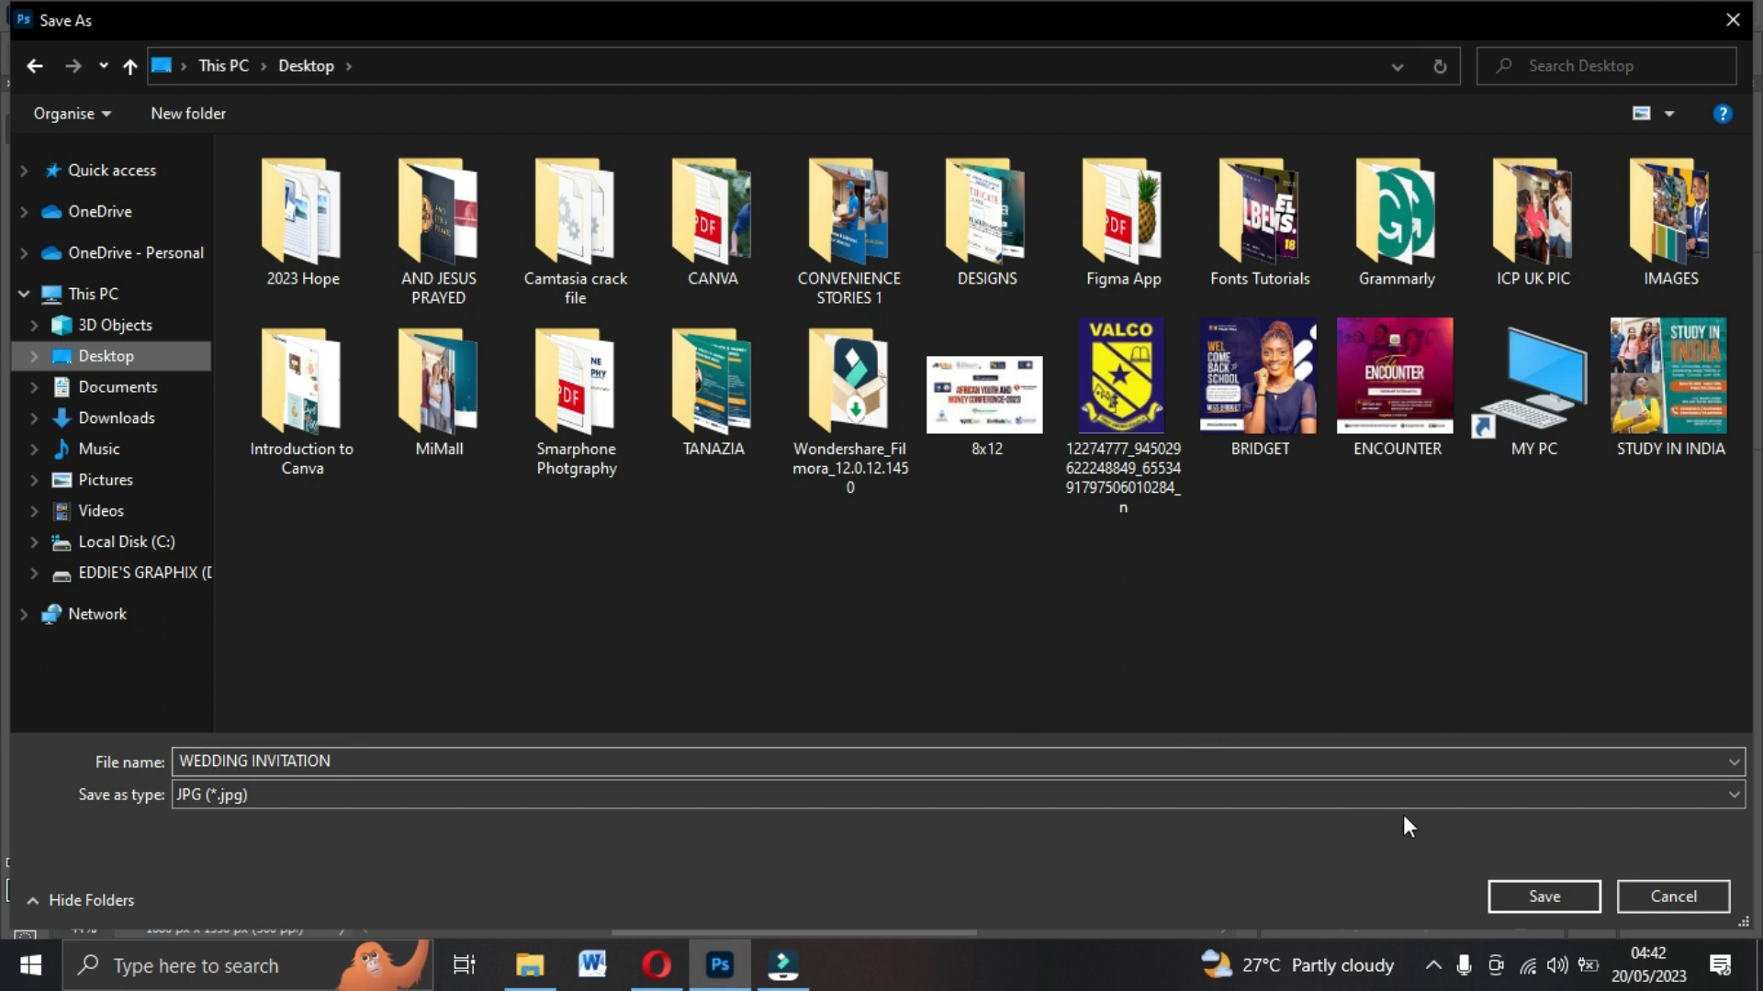
left_click(1557, 891)
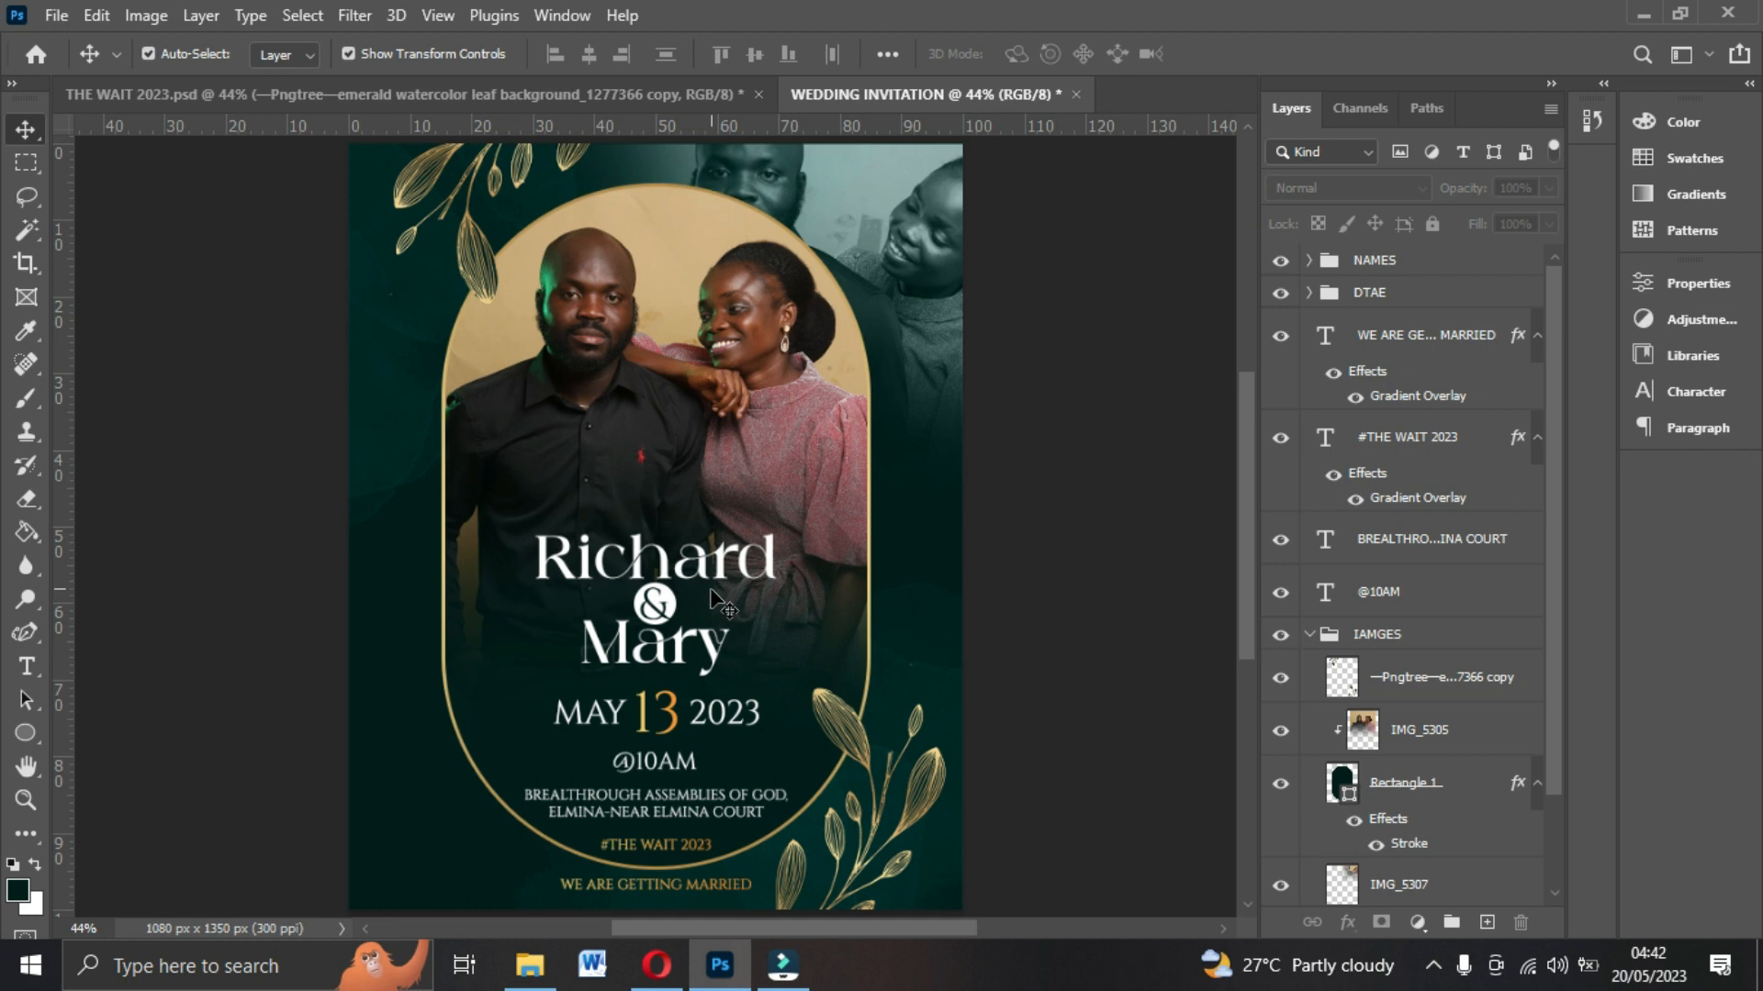
Switch to File Explorer and open the exported WEDDING INVITATION image on the Desktop.
key("alt+Tab")
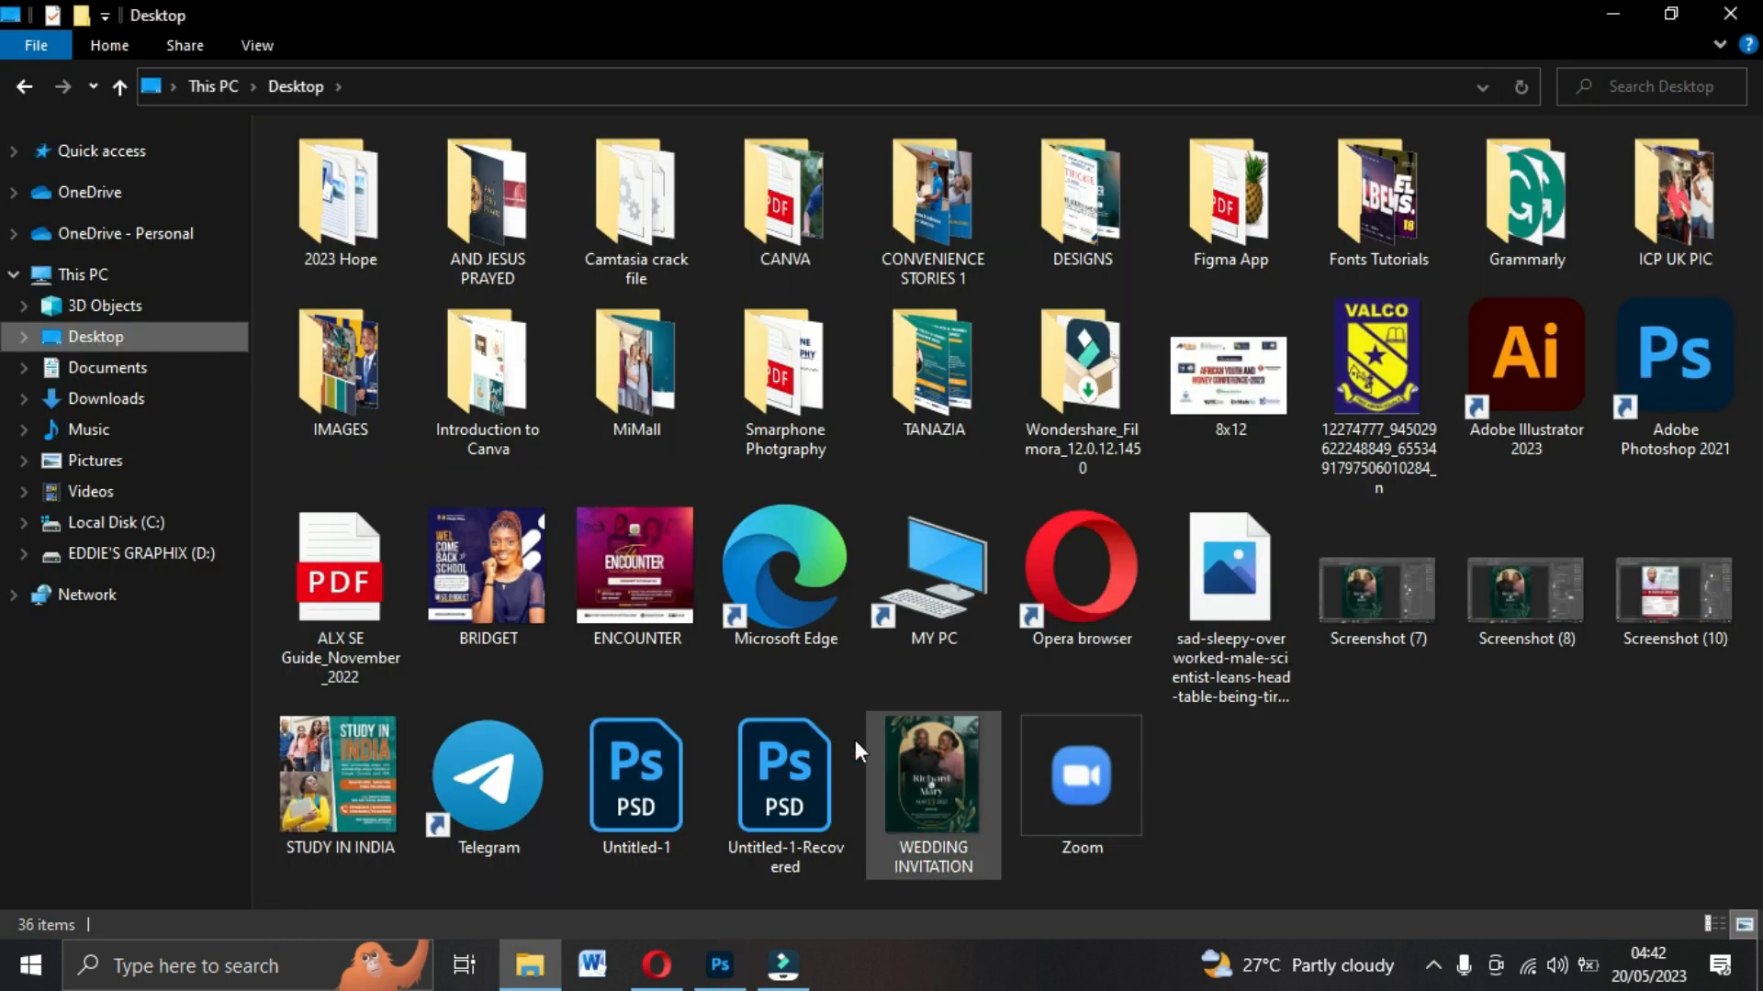
double_click(929, 776)
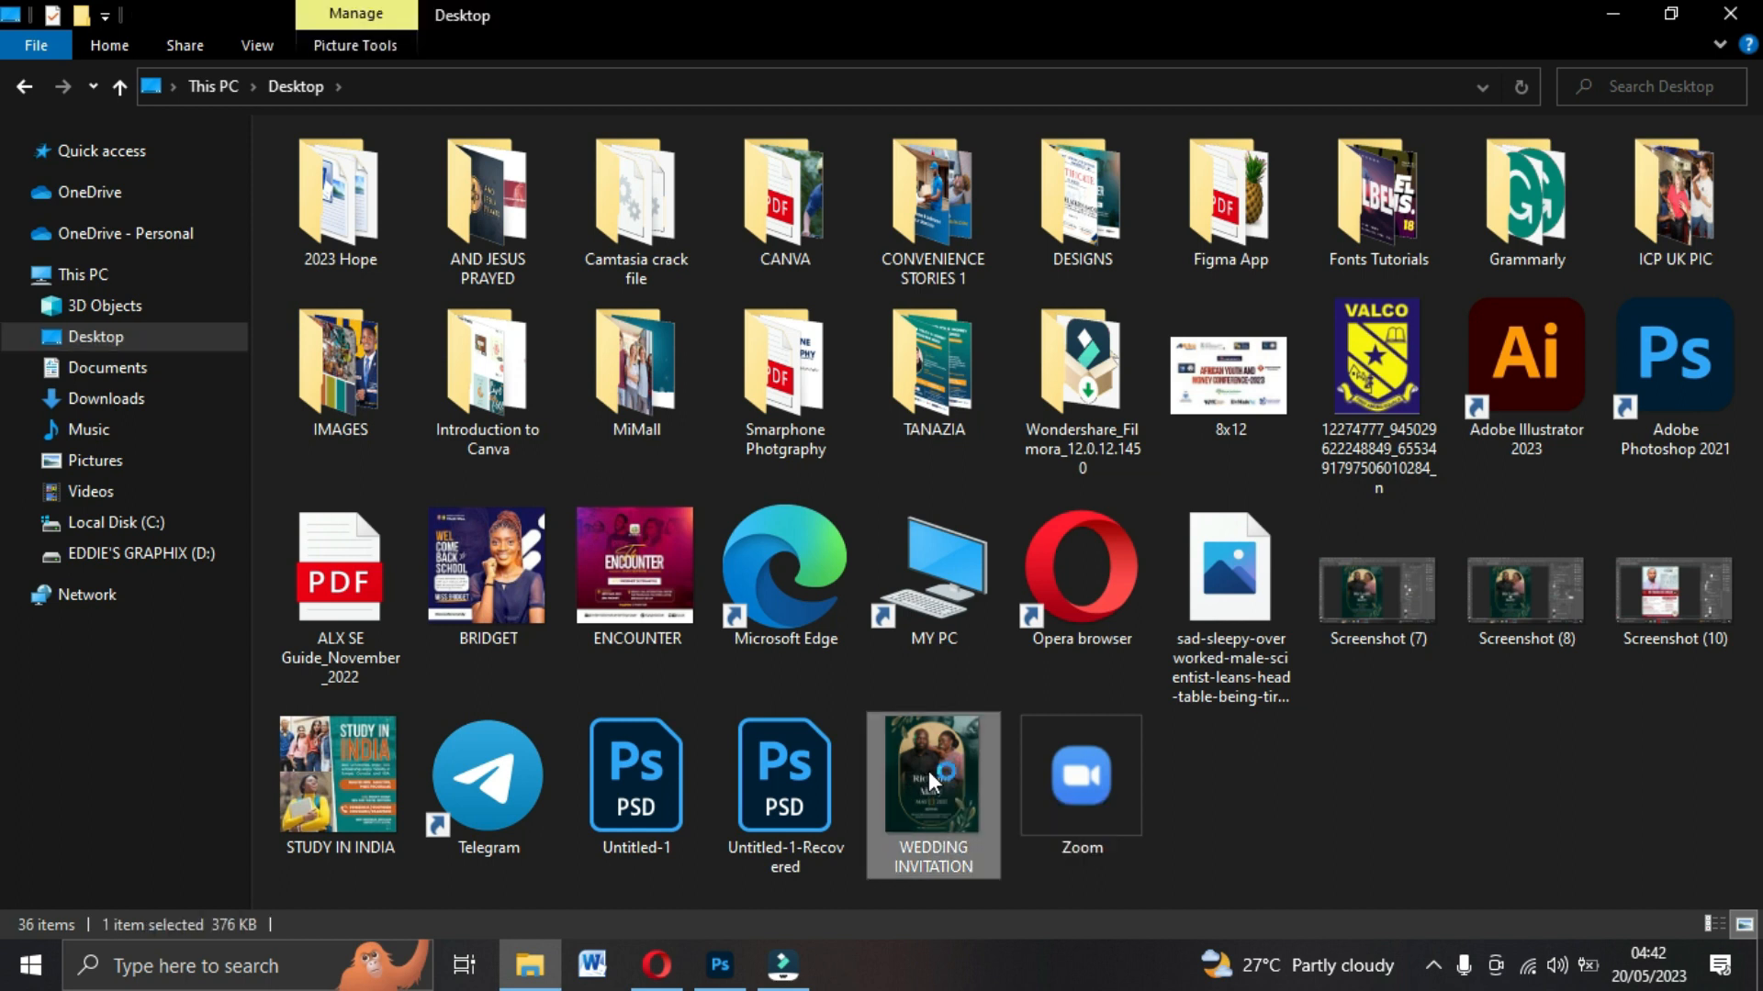